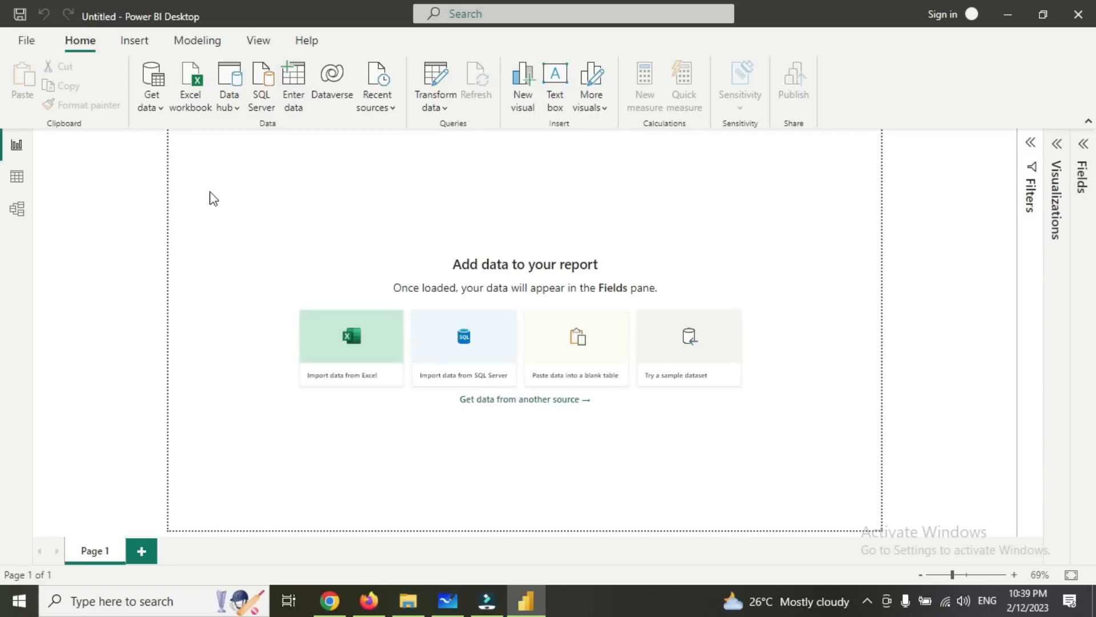
Open the full list of data connectors and look through all sources and the Azure category.
click(162, 109)
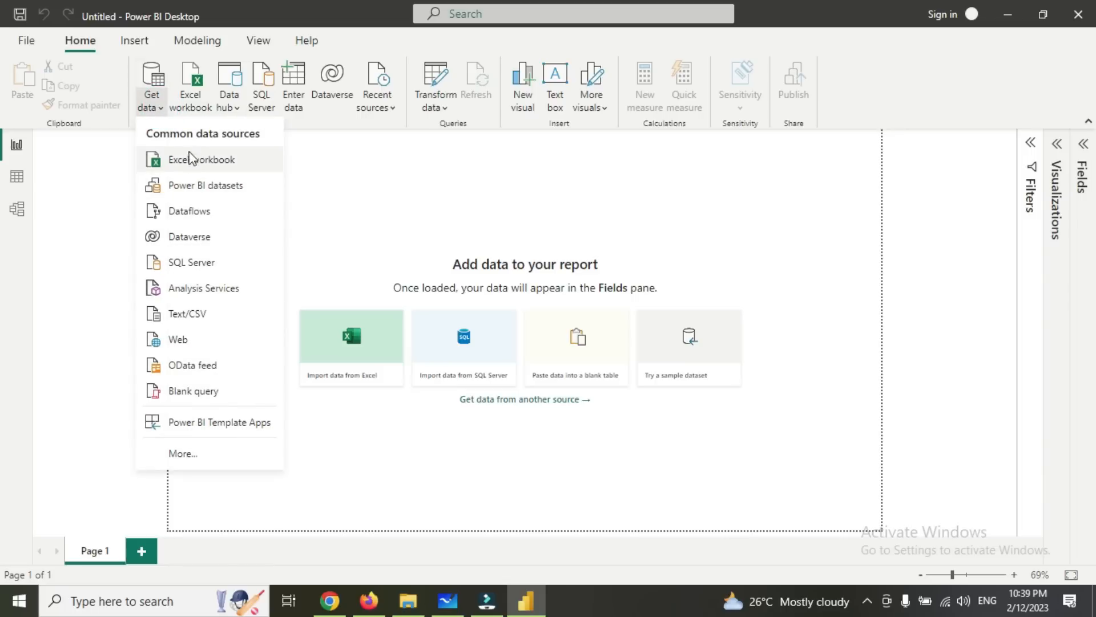
click(183, 454)
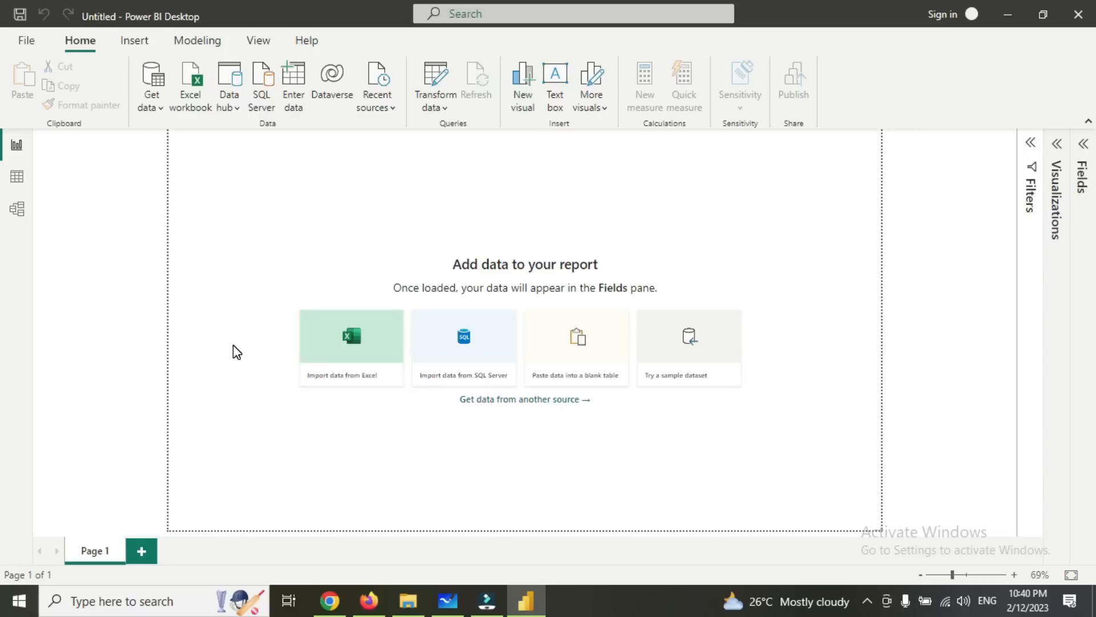
click(145, 113)
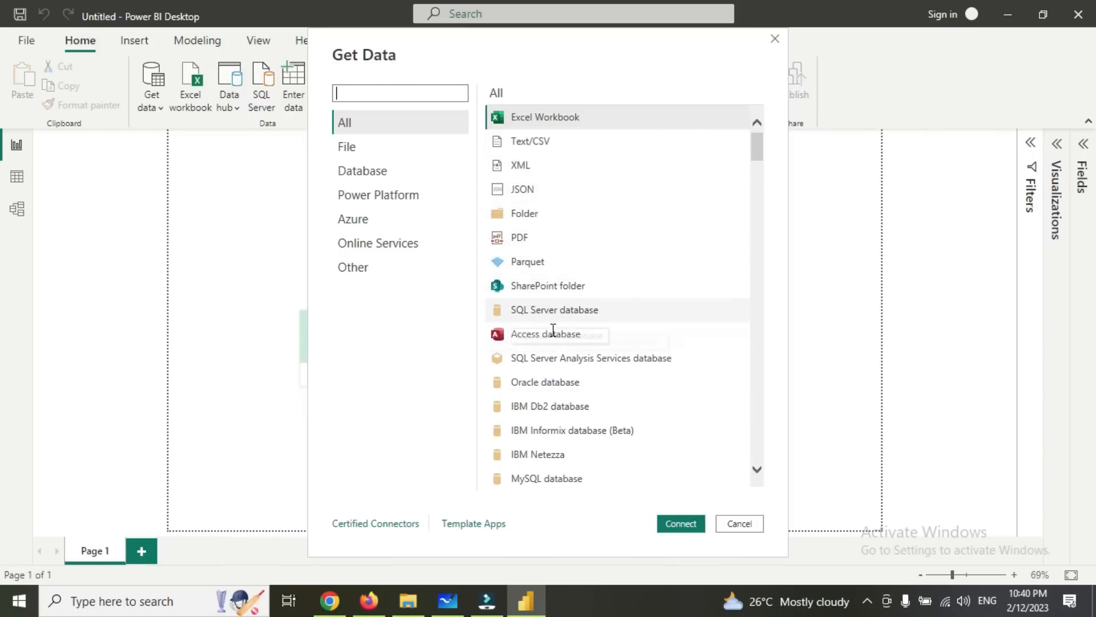
scroll(593, 342, down, 3)
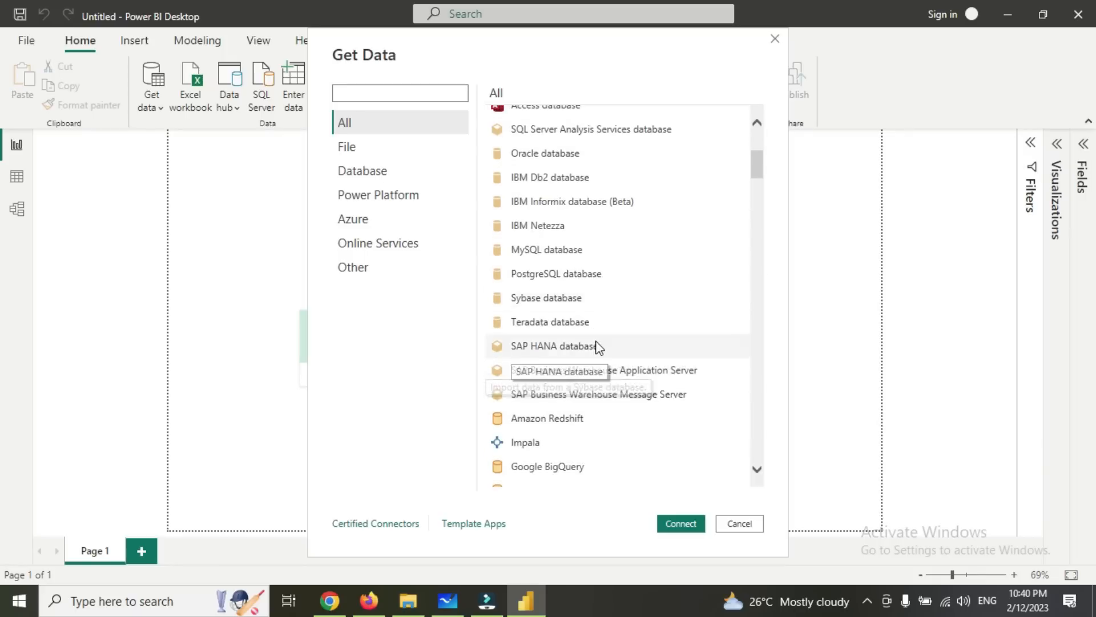
scroll(598, 347, down, 5)
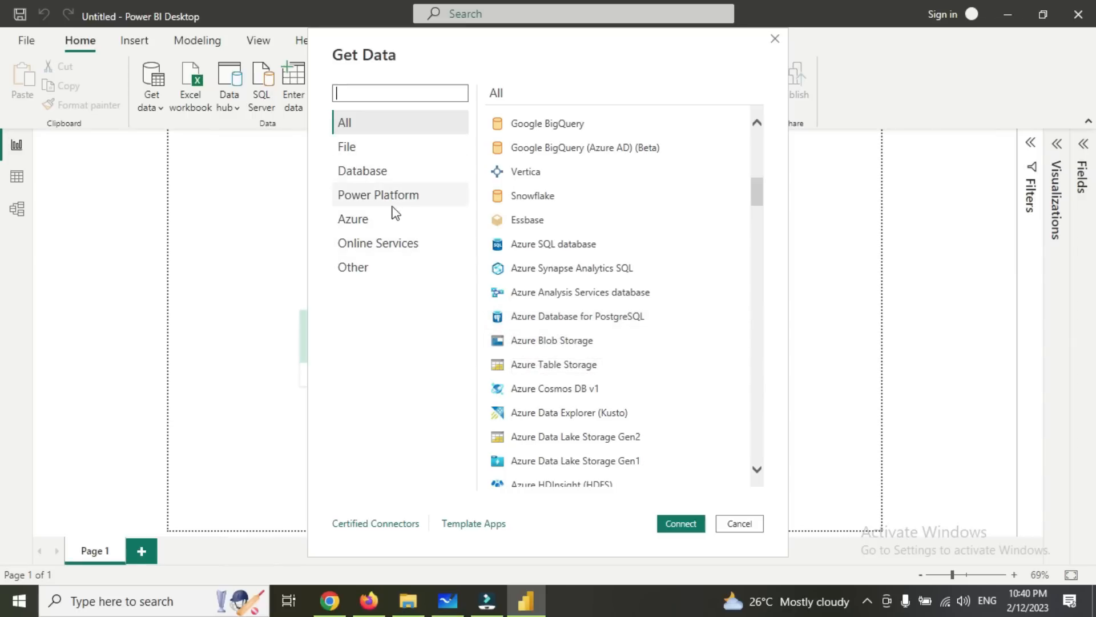
click(387, 227)
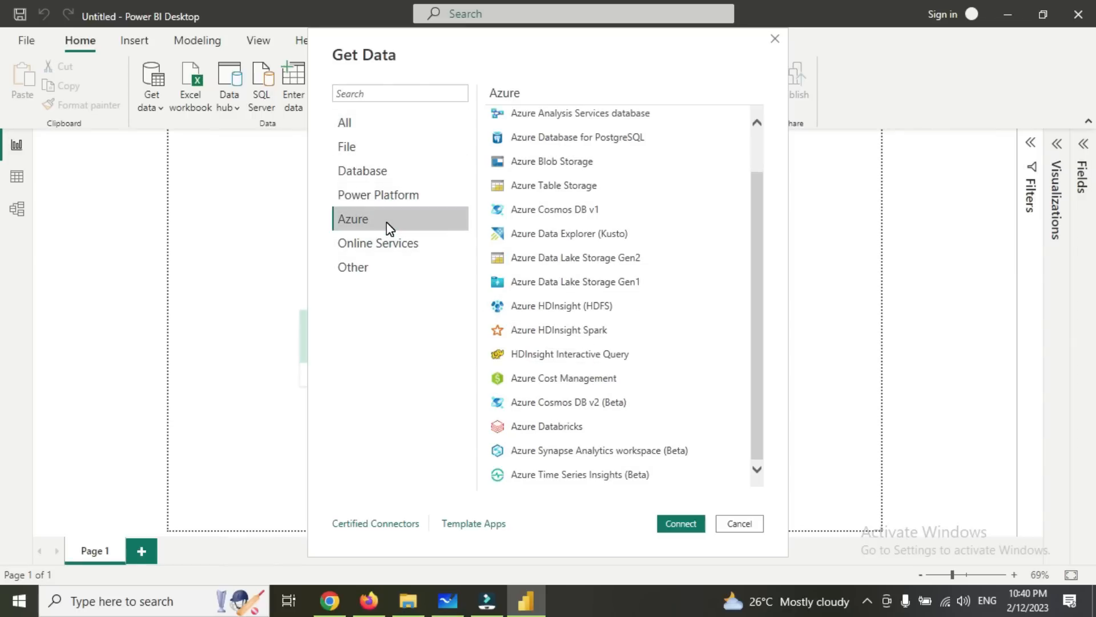
scroll(612, 194, up, 1)
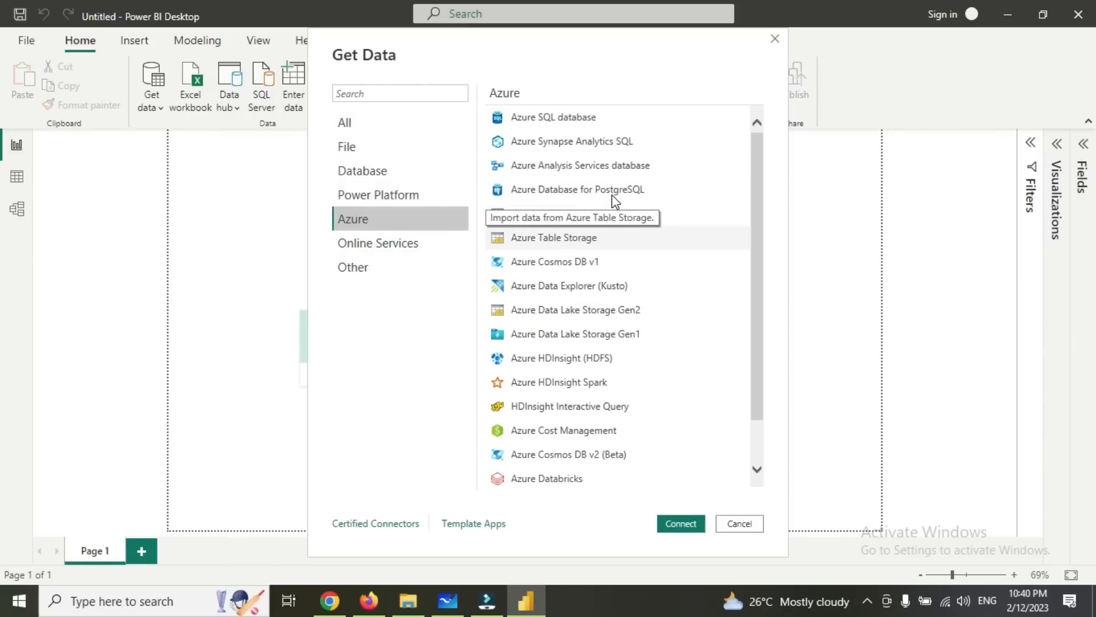
click(378, 124)
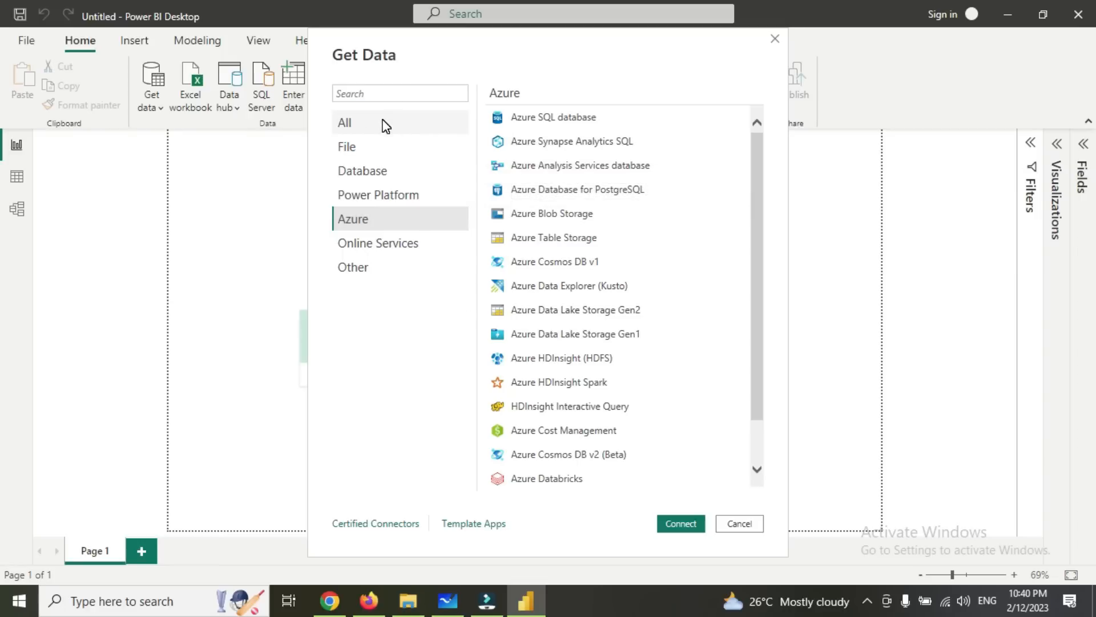
click(386, 127)
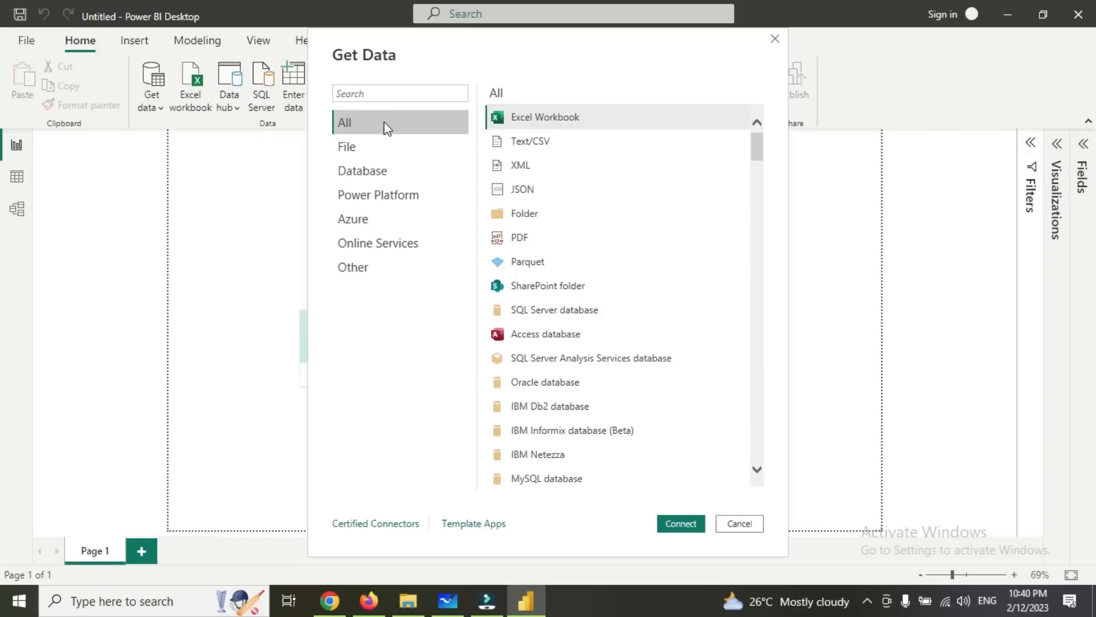
Connect to the SampleData Excel workbook stored in the Sample data set folder under Goku Tech on the Desktop.
click(552, 117)
click(680, 523)
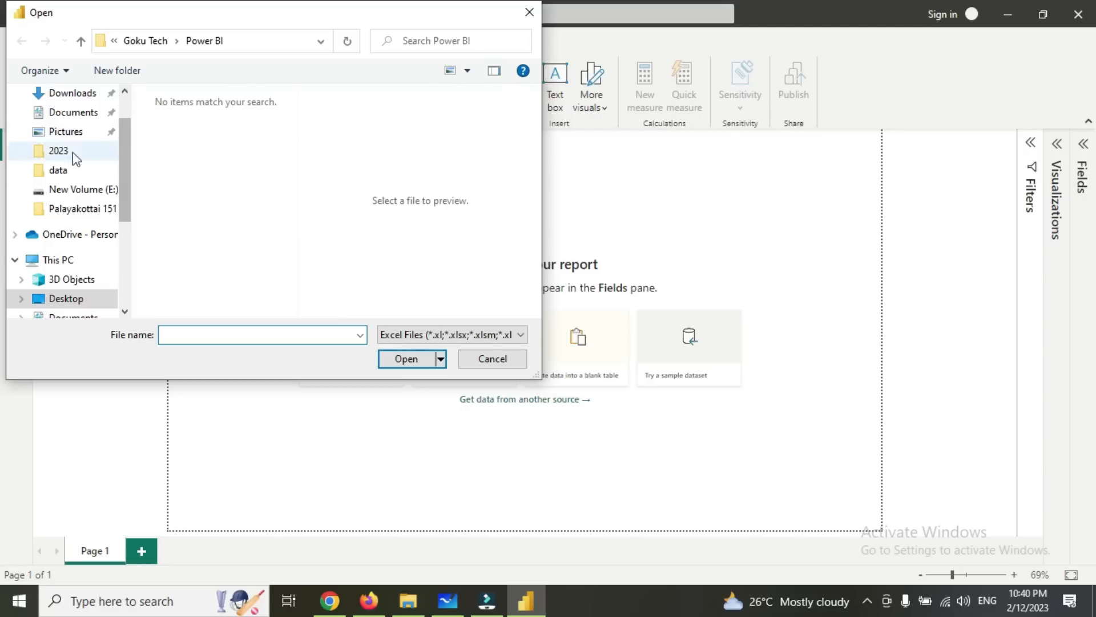
scroll(66, 302, up, 1)
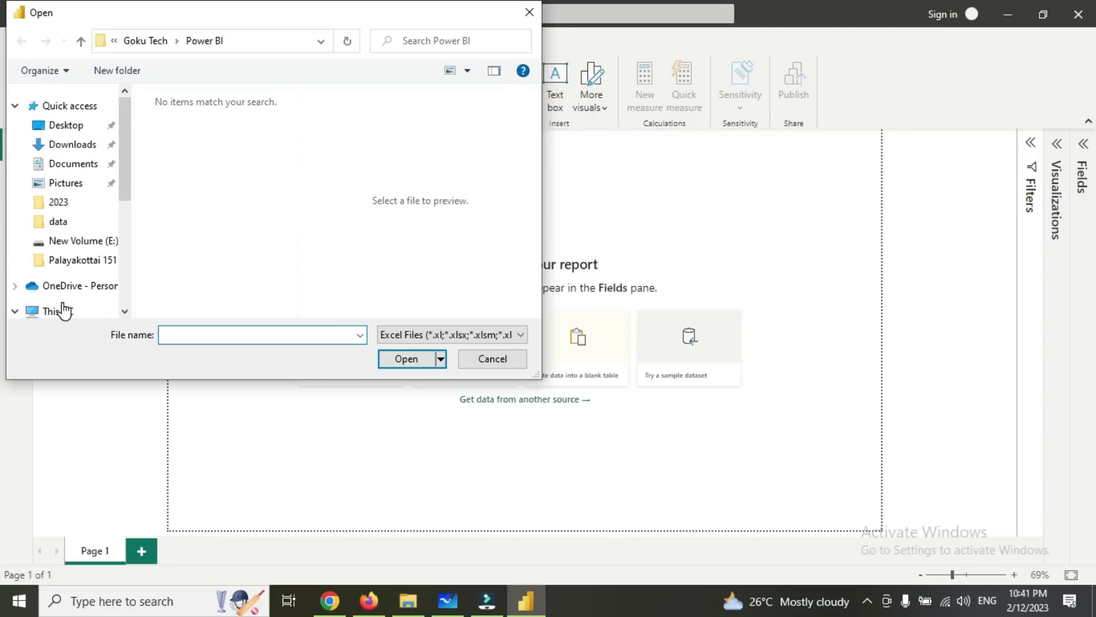
click(65, 125)
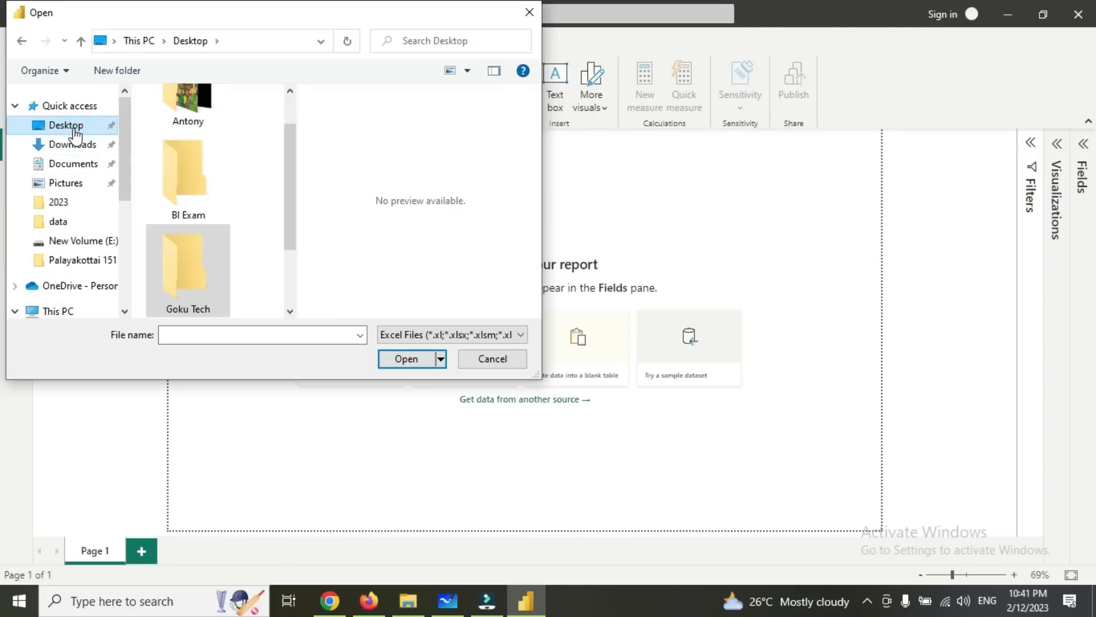
double_click(210, 266)
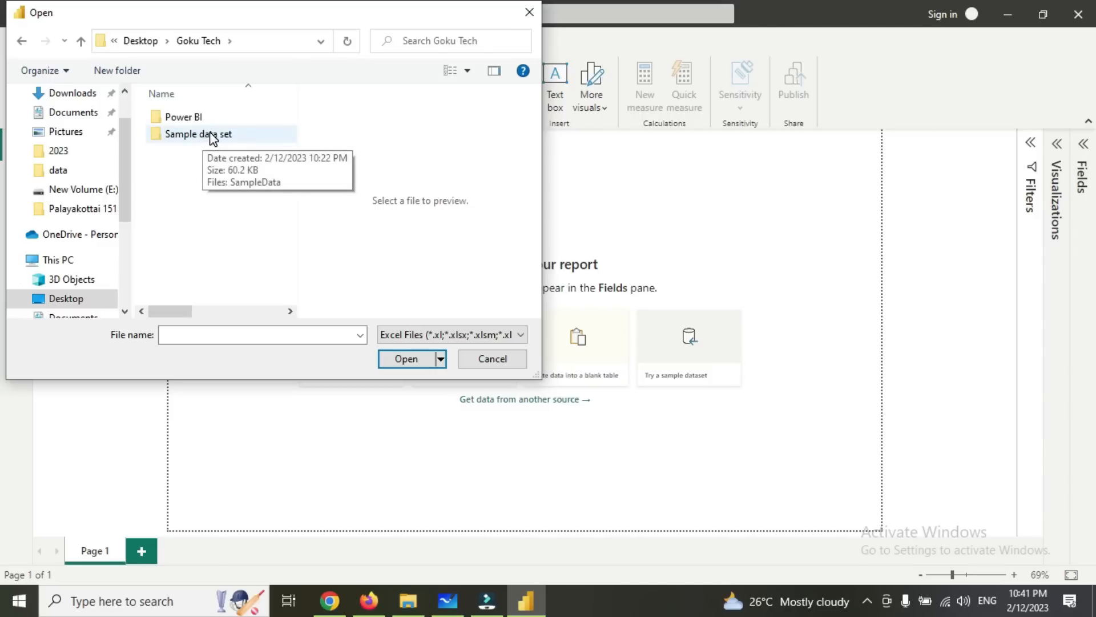
double_click(208, 135)
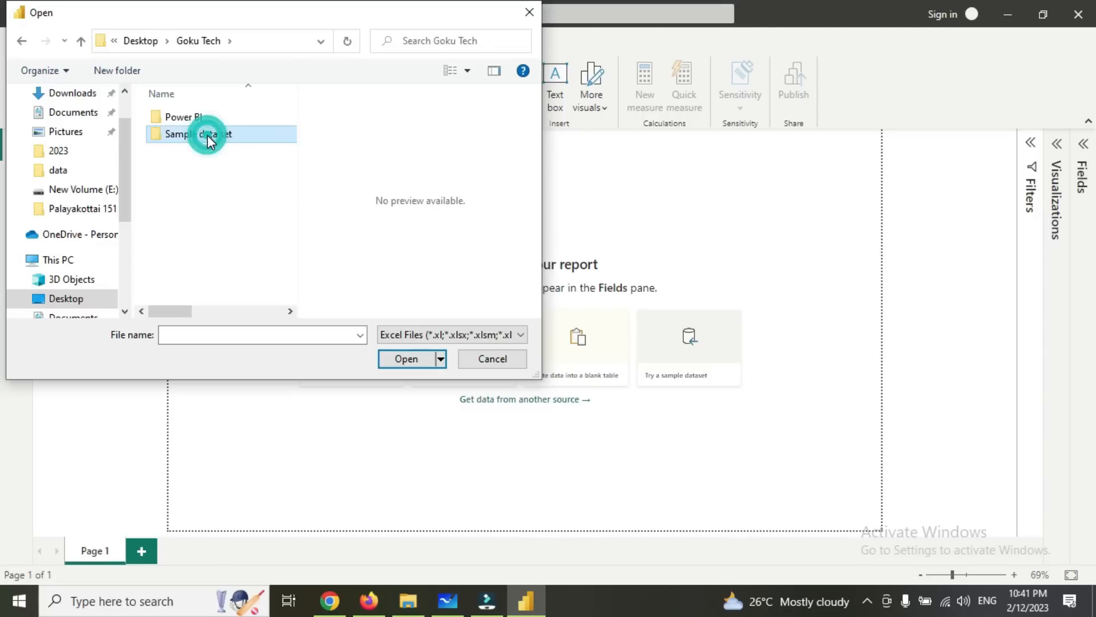
click(203, 116)
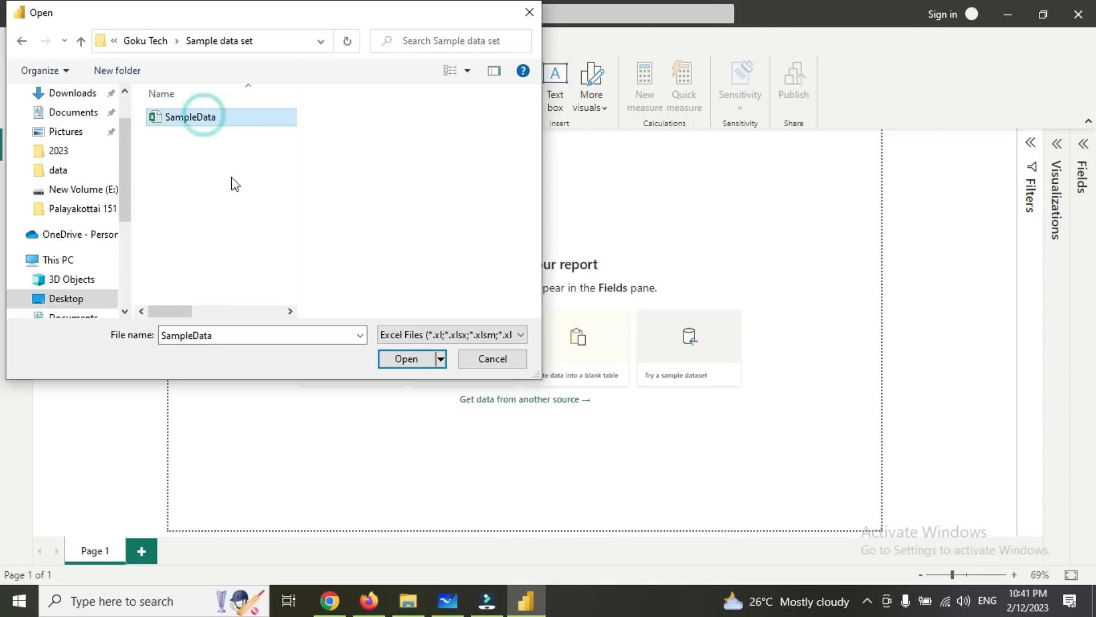
click(389, 364)
click(416, 361)
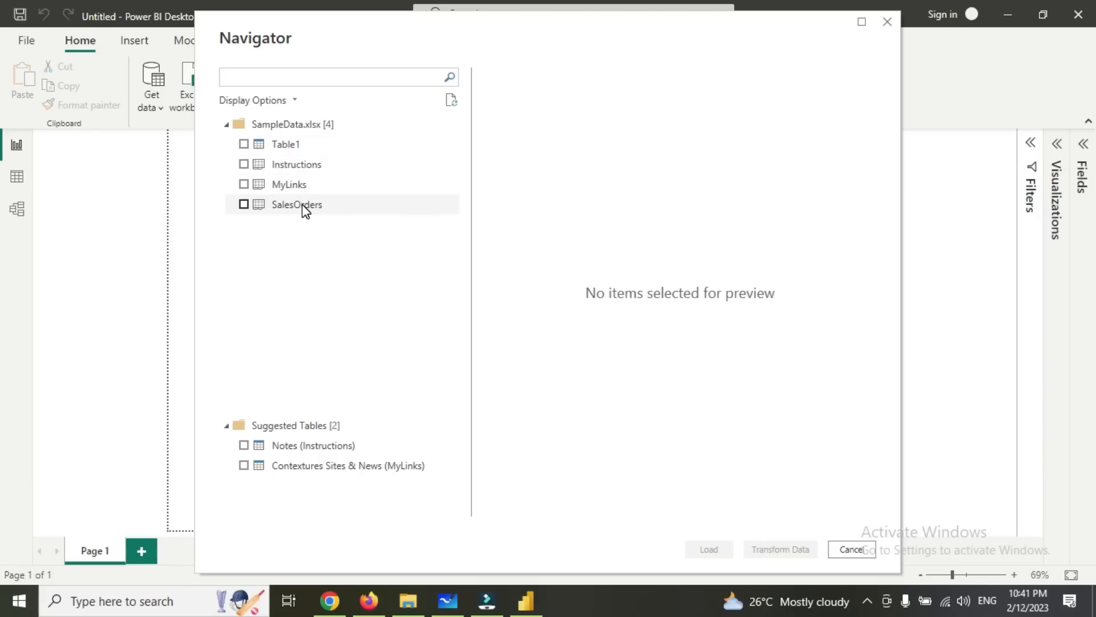
Switch to Excel by opening the SampleData workbook from its folder, and enable editing.
click(413, 585)
double_click(247, 180)
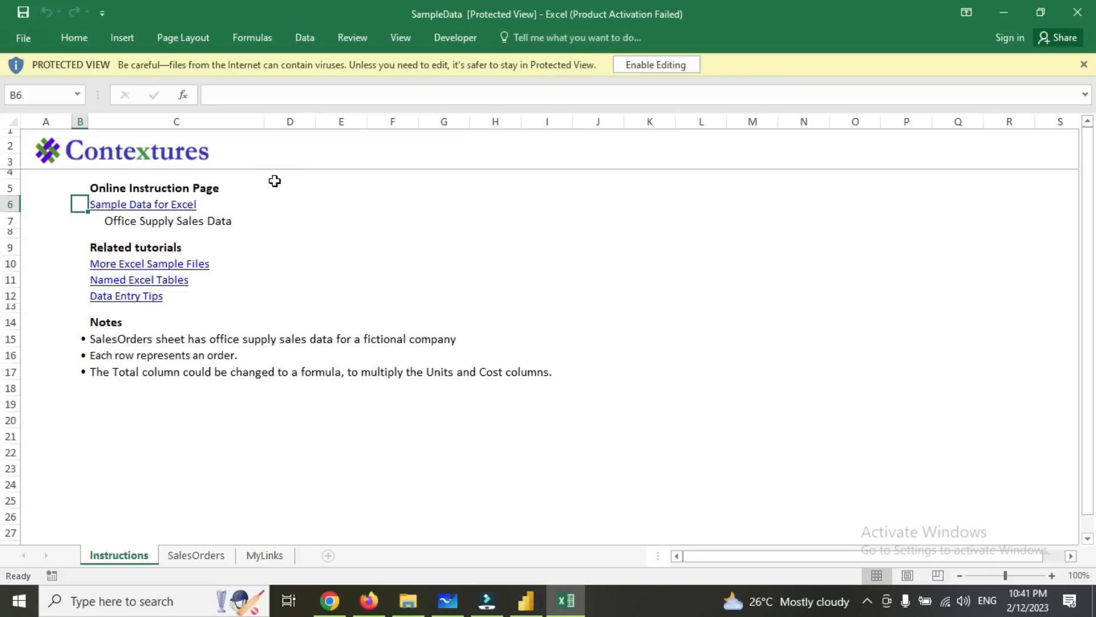
click(683, 64)
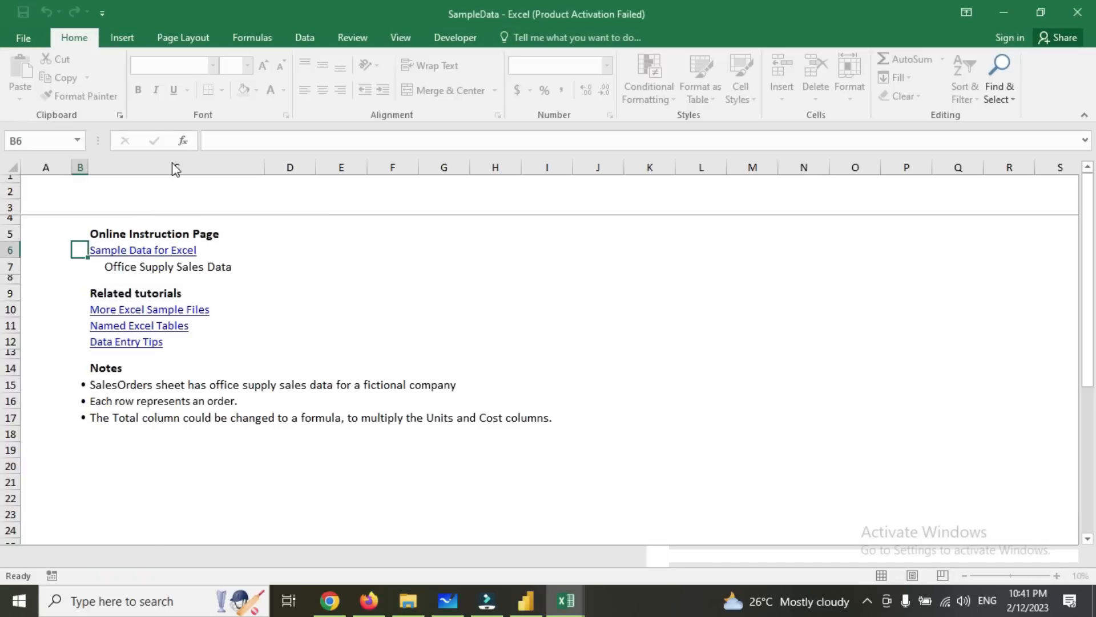
Show the SalesOrders sheet and look through its order rows down to the last one.
click(222, 558)
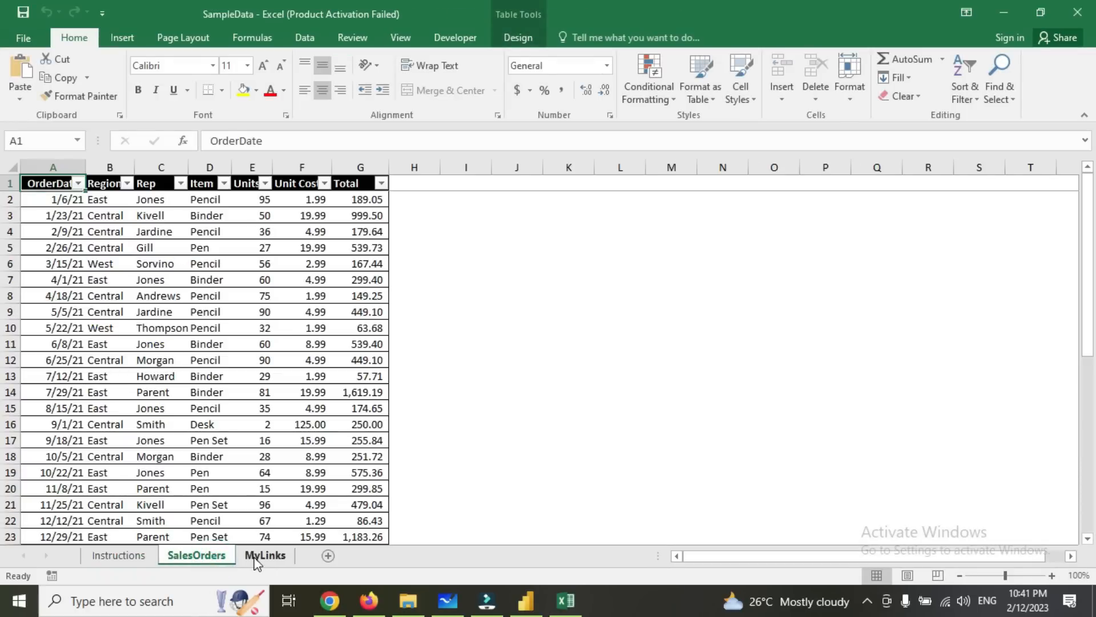
click(722, 460)
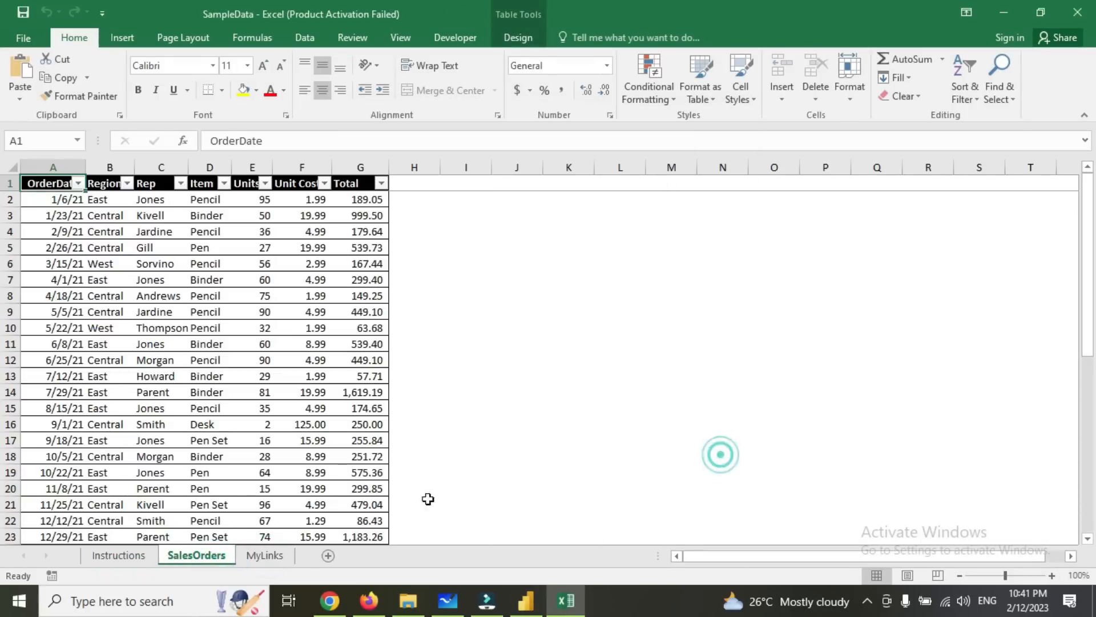
click(256, 562)
click(226, 564)
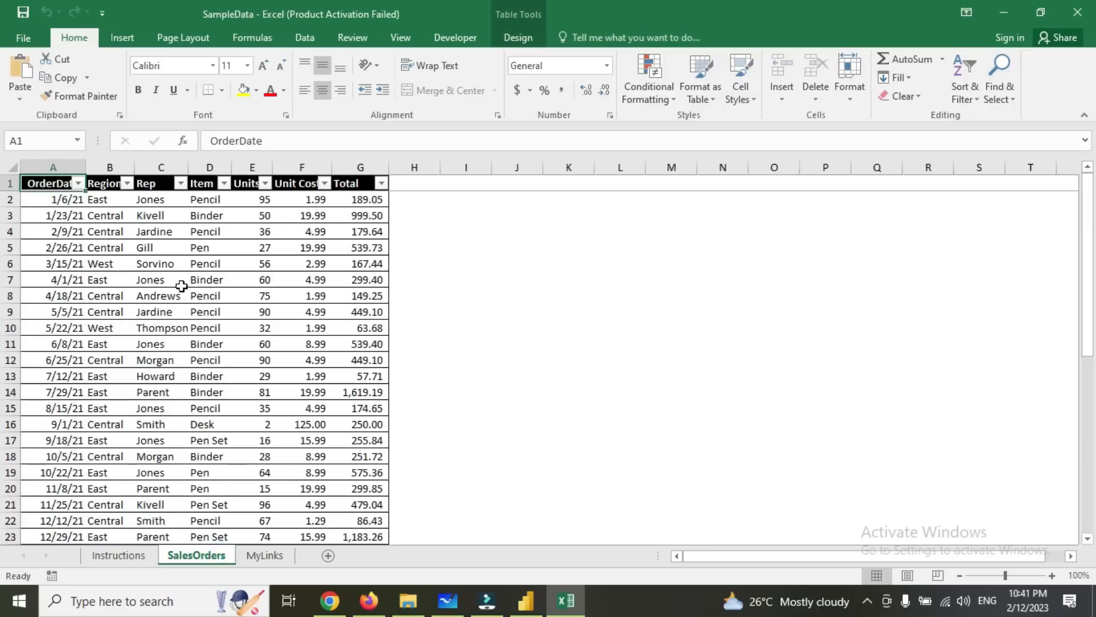
scroll(179, 209, down, 7)
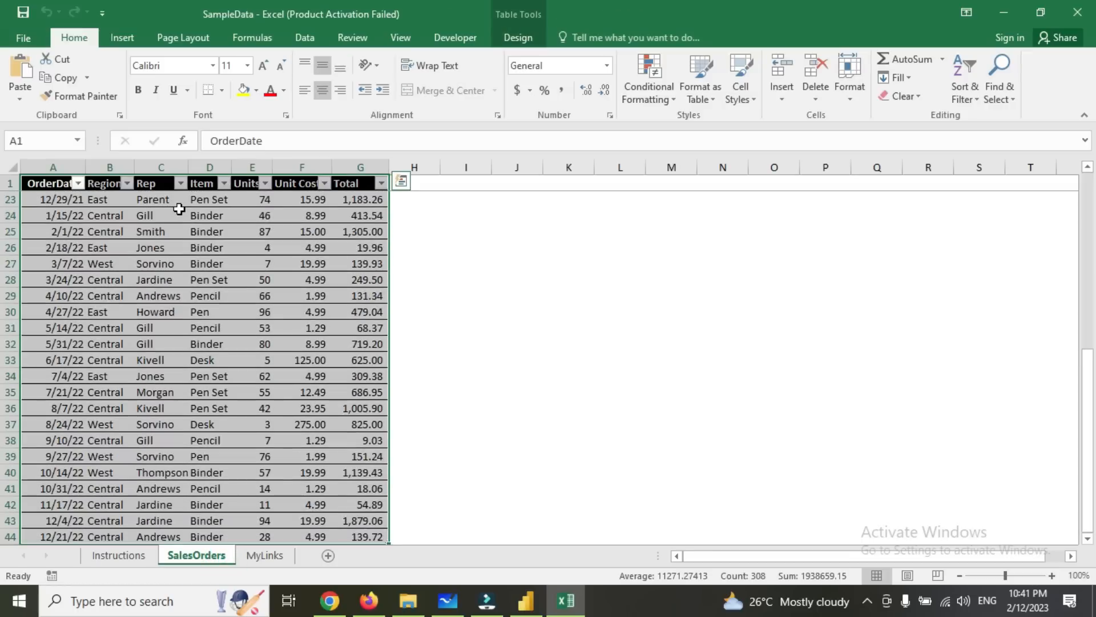
Select the whole SalesOrders table and autofit its column widths.
click(175, 202)
text(hoi)
key(Escape)
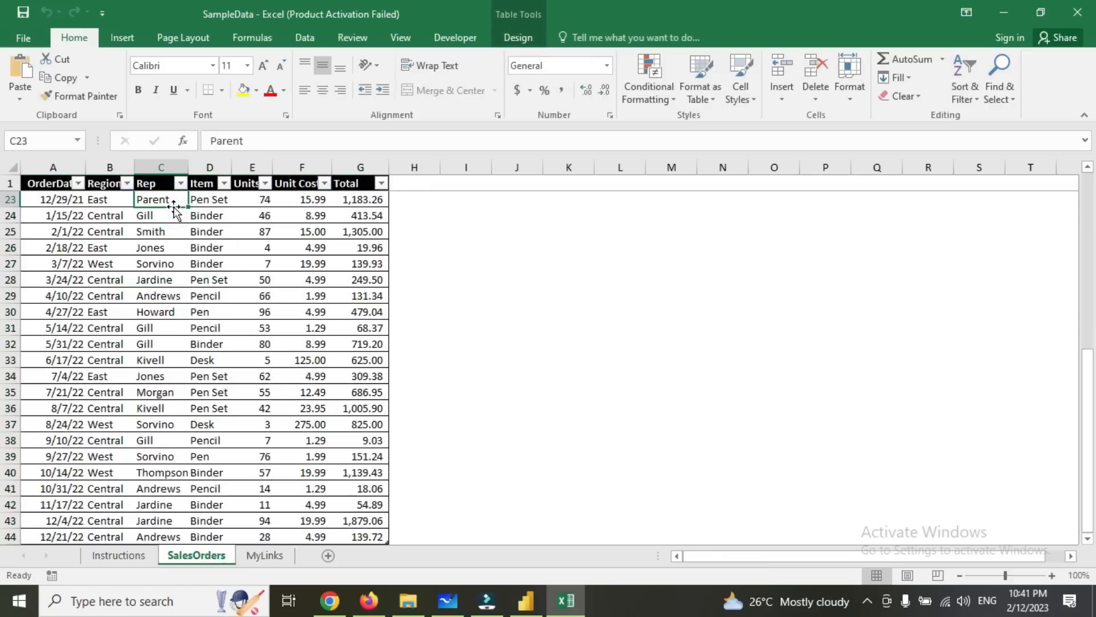
key(ctrl+a)
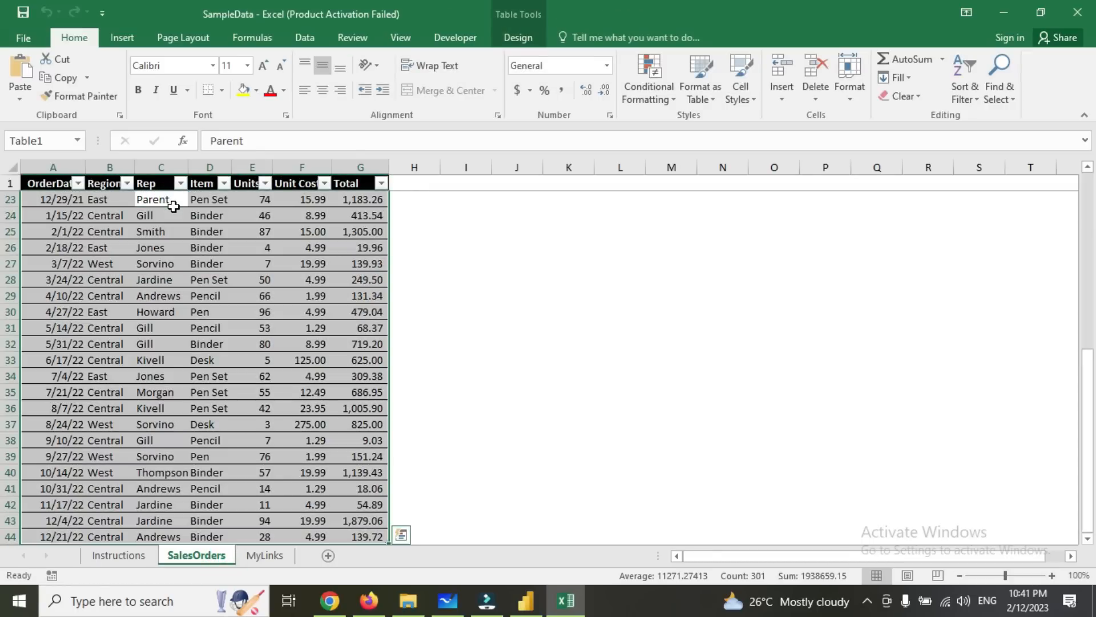
key(alt+h)
key(o)
key(i)
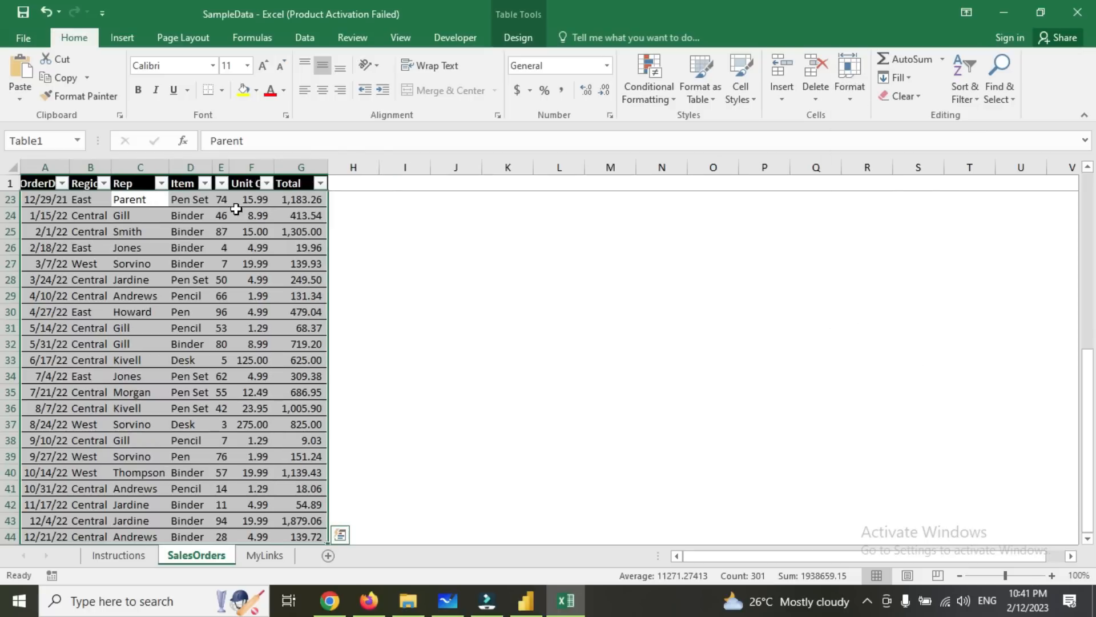
Autofit the Units, Unit Cost, Region and OrderDate columns individually so their headers fit.
click(57, 182)
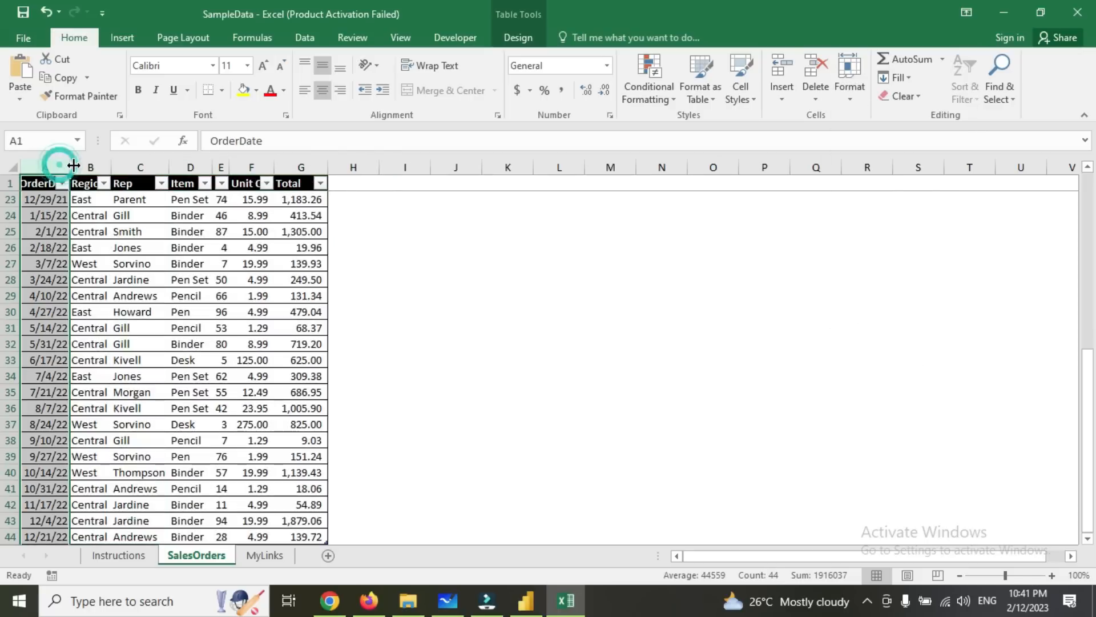
click(162, 215)
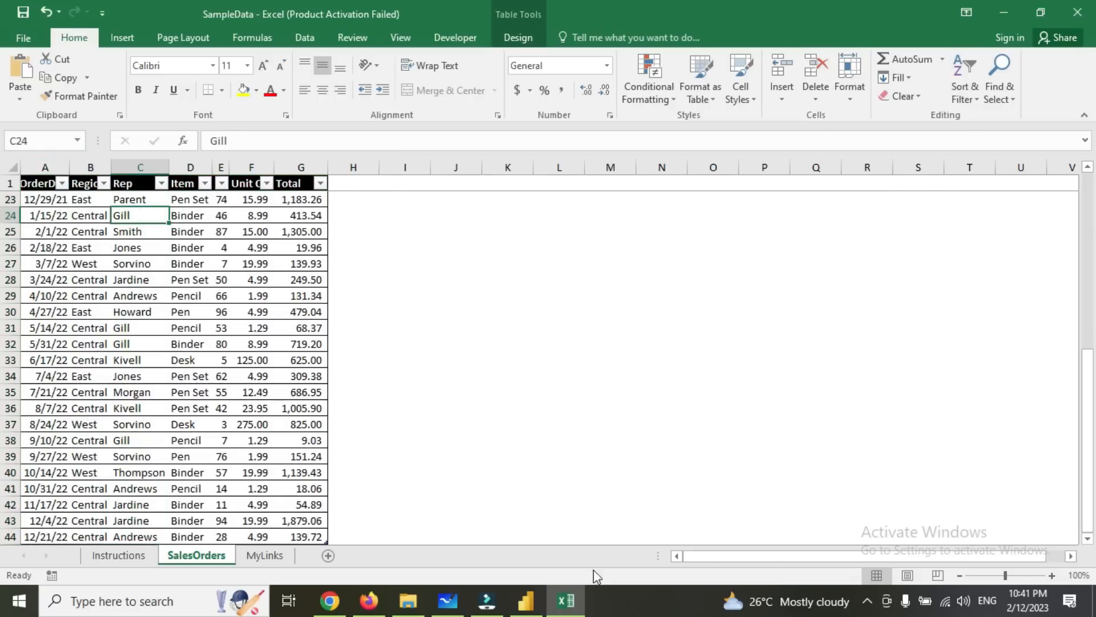
double_click(230, 165)
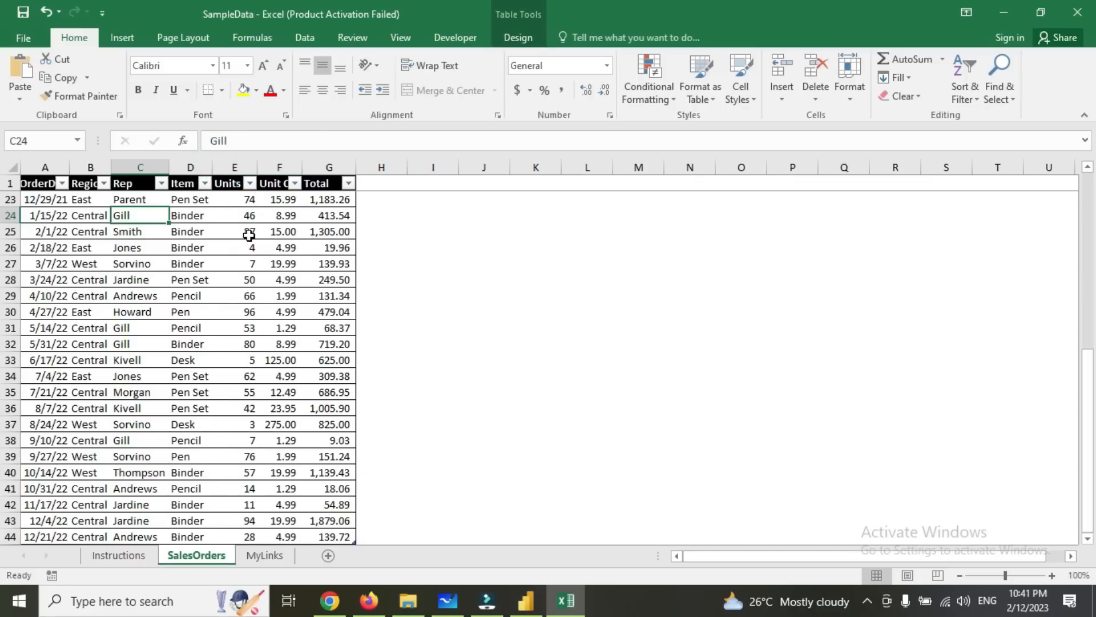
drag(304, 166, 304, 166)
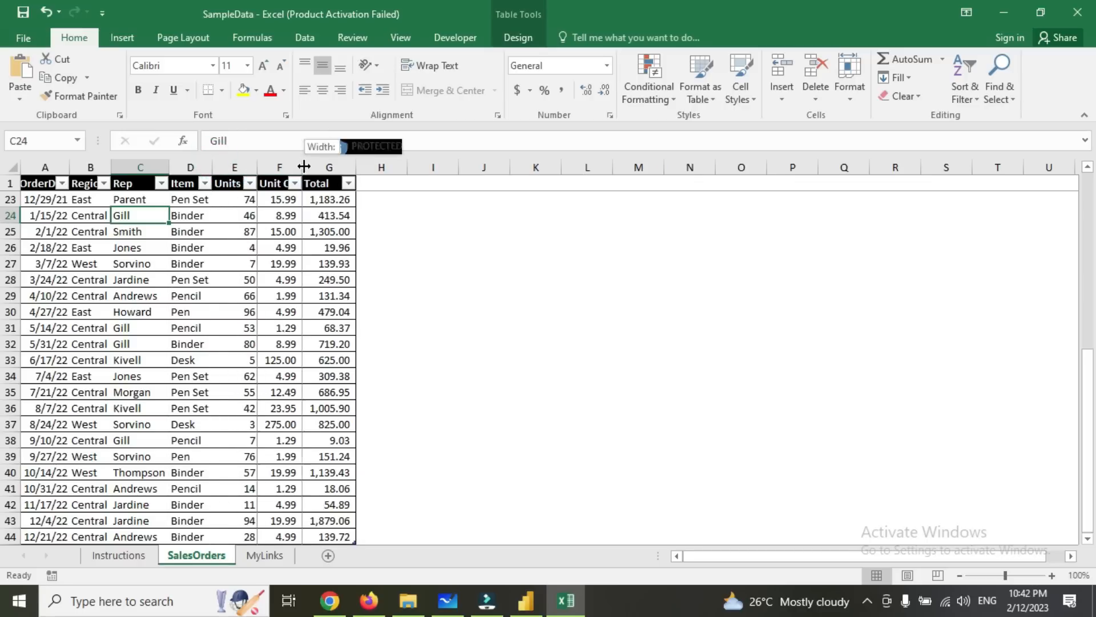
double_click(304, 166)
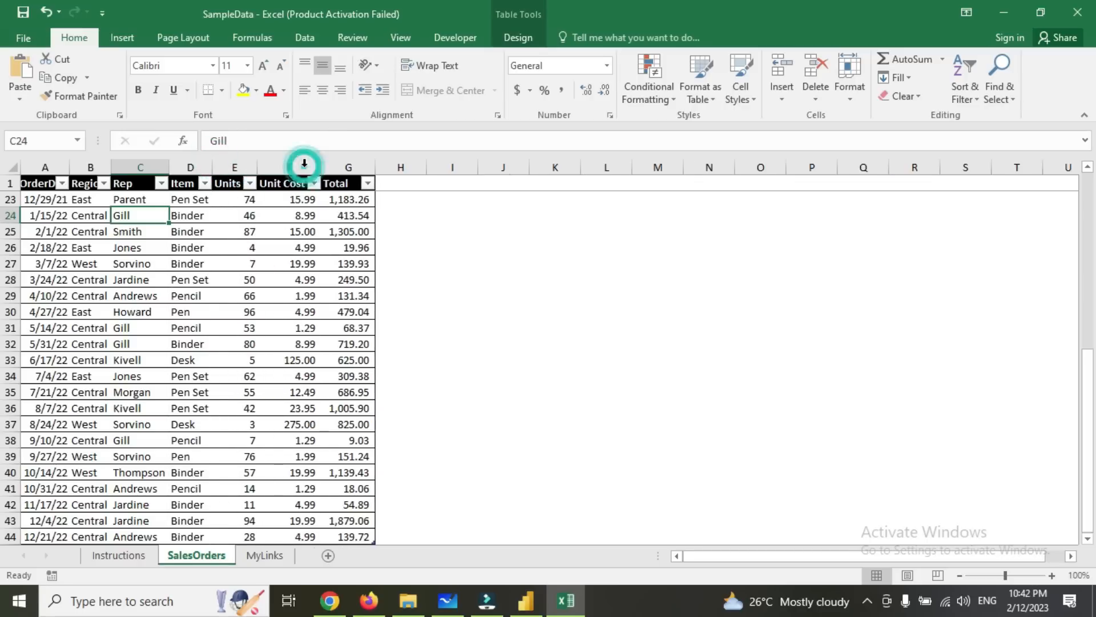
double_click(107, 164)
double_click(69, 165)
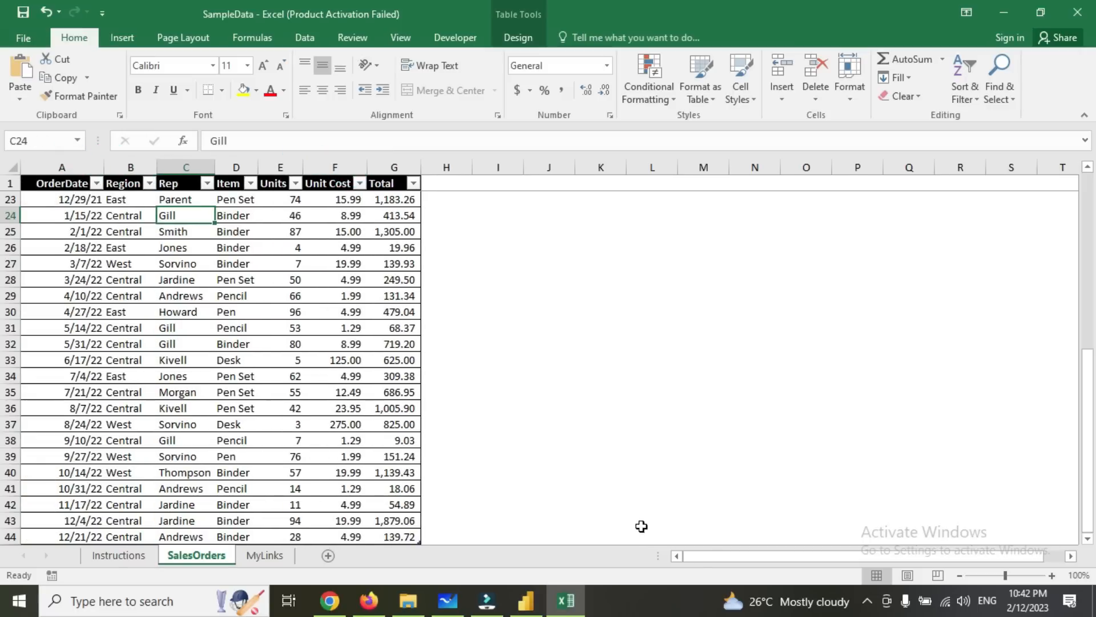
Examine the 12/29/21 order in row 23 field by field from OrderDate to Total, and look through the other order rows.
click(10, 199)
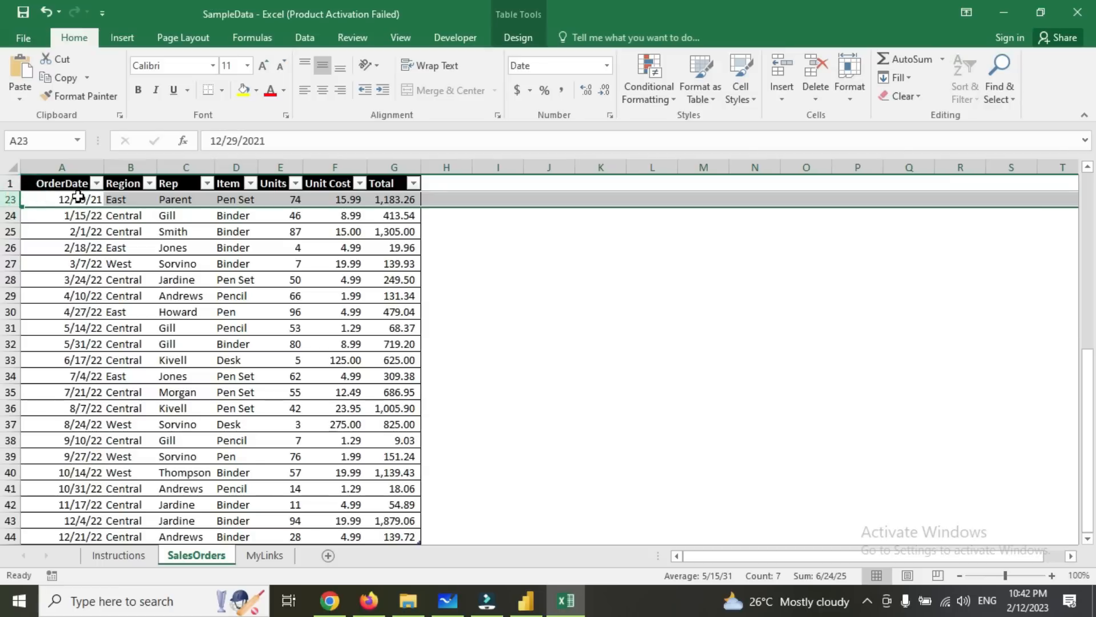
click(78, 199)
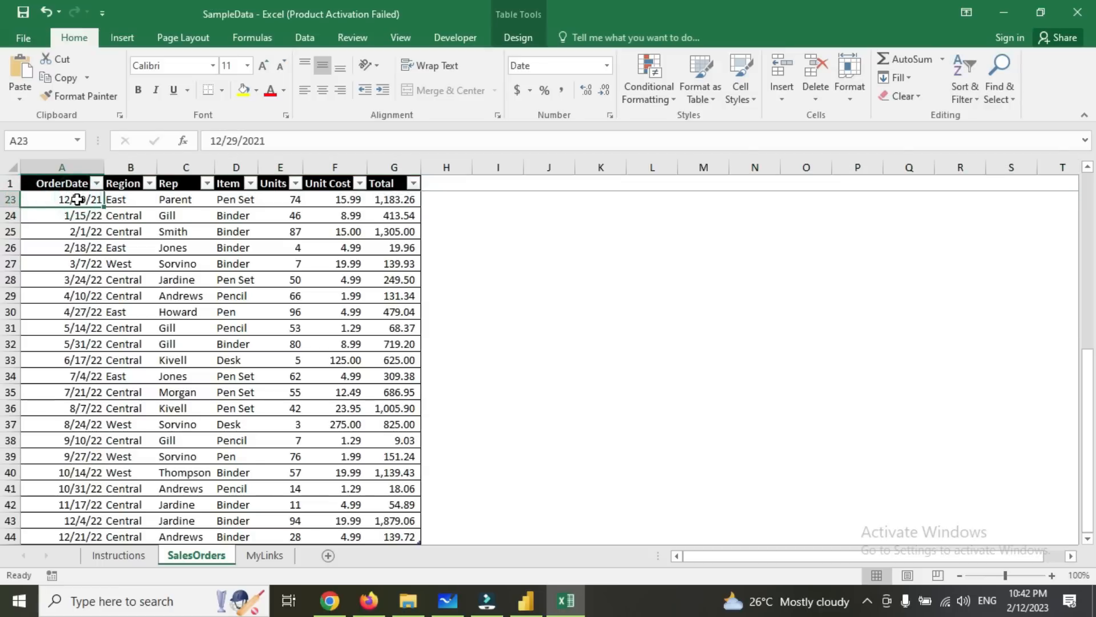
click(133, 207)
click(179, 202)
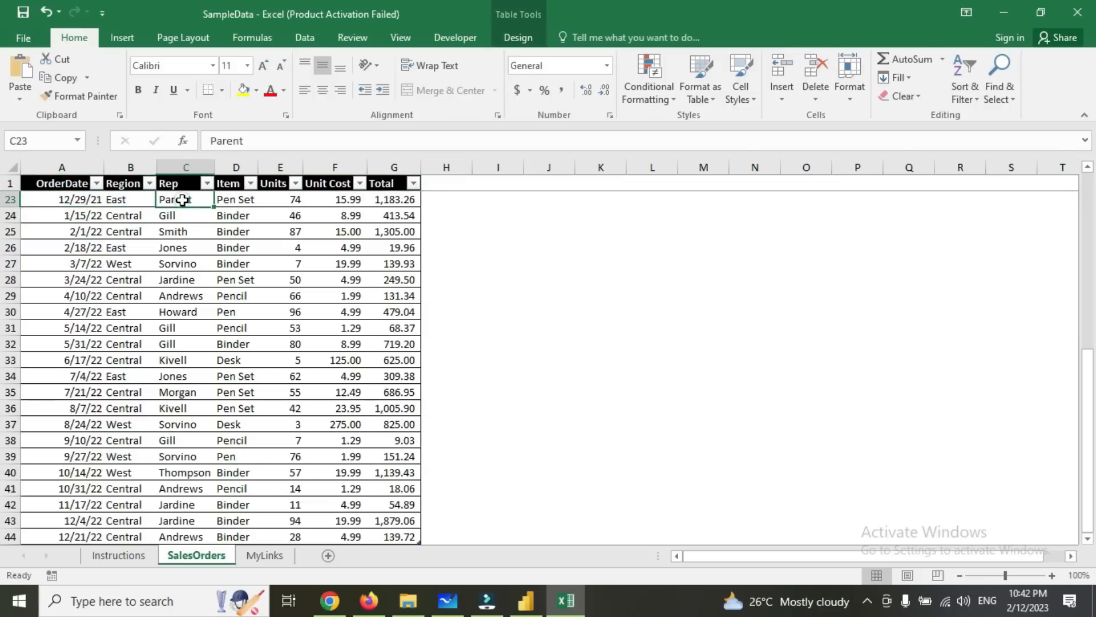
click(237, 201)
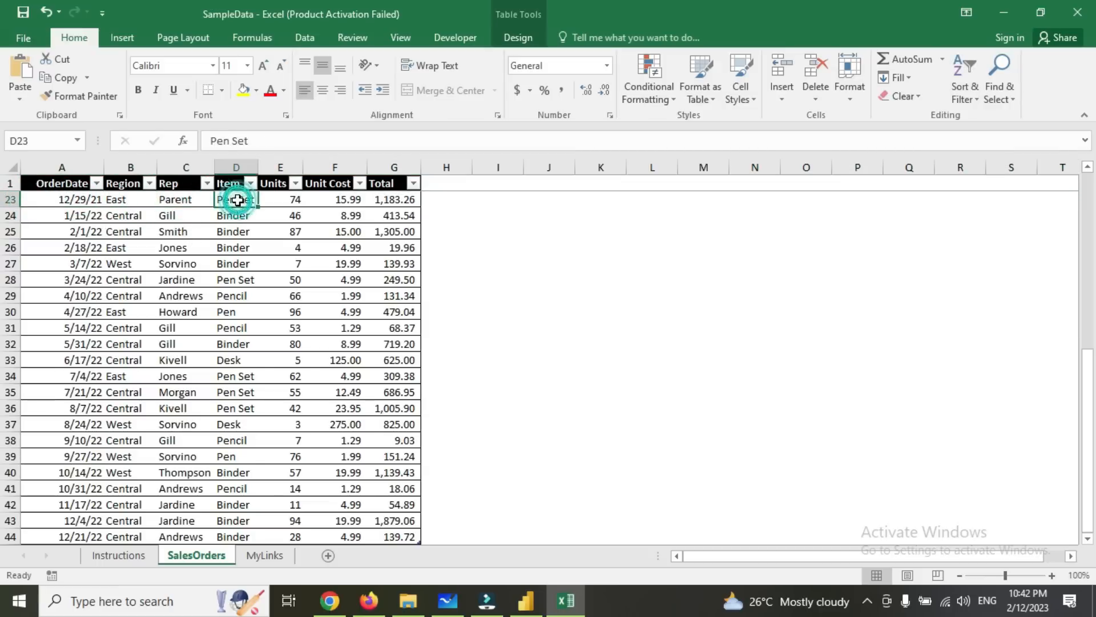
click(287, 202)
click(332, 203)
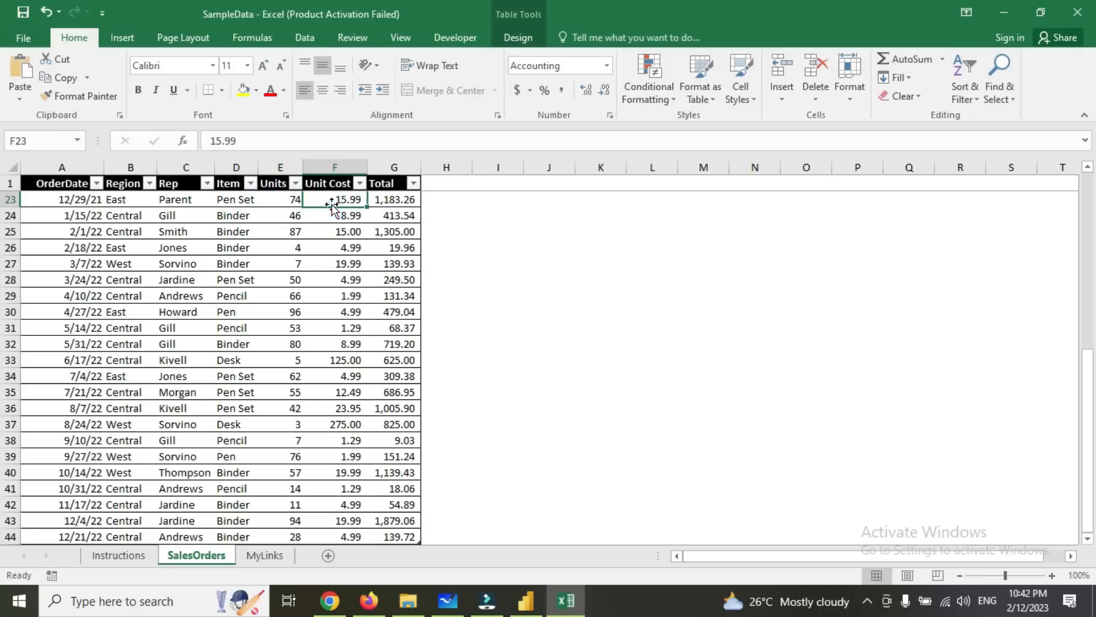
click(393, 201)
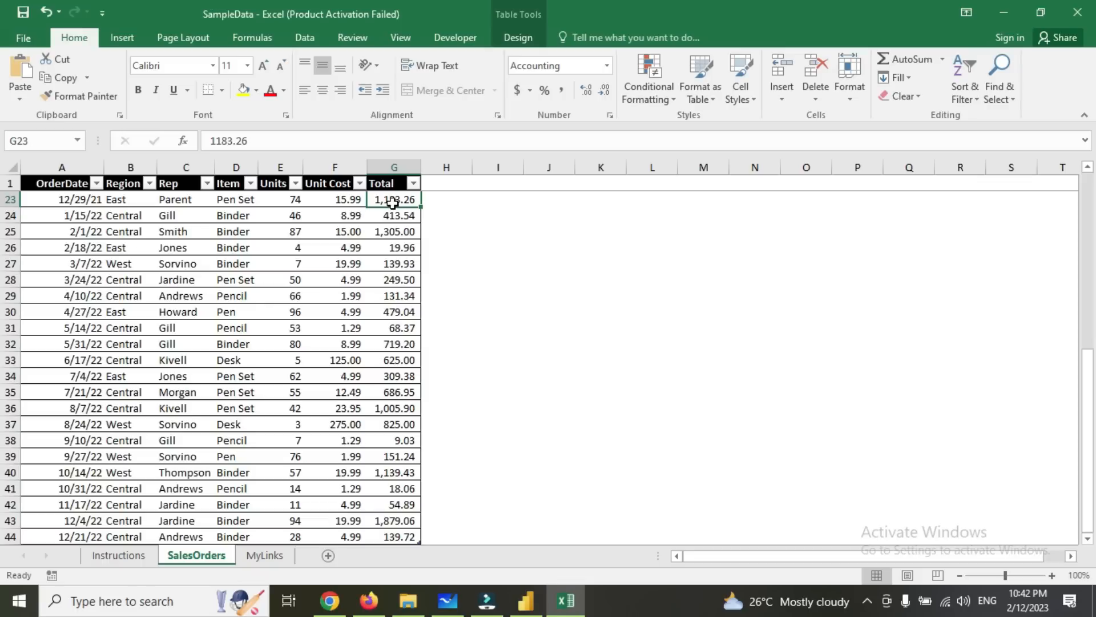
scroll(400, 212, up, 7)
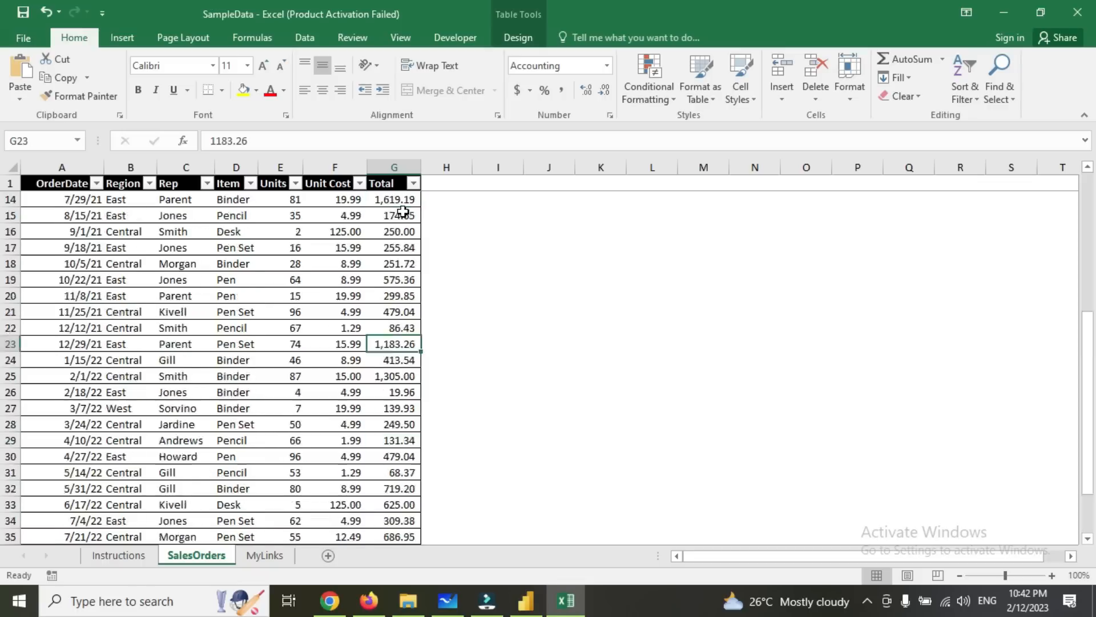
scroll(404, 213, down, 13)
scroll(407, 252, down, 1)
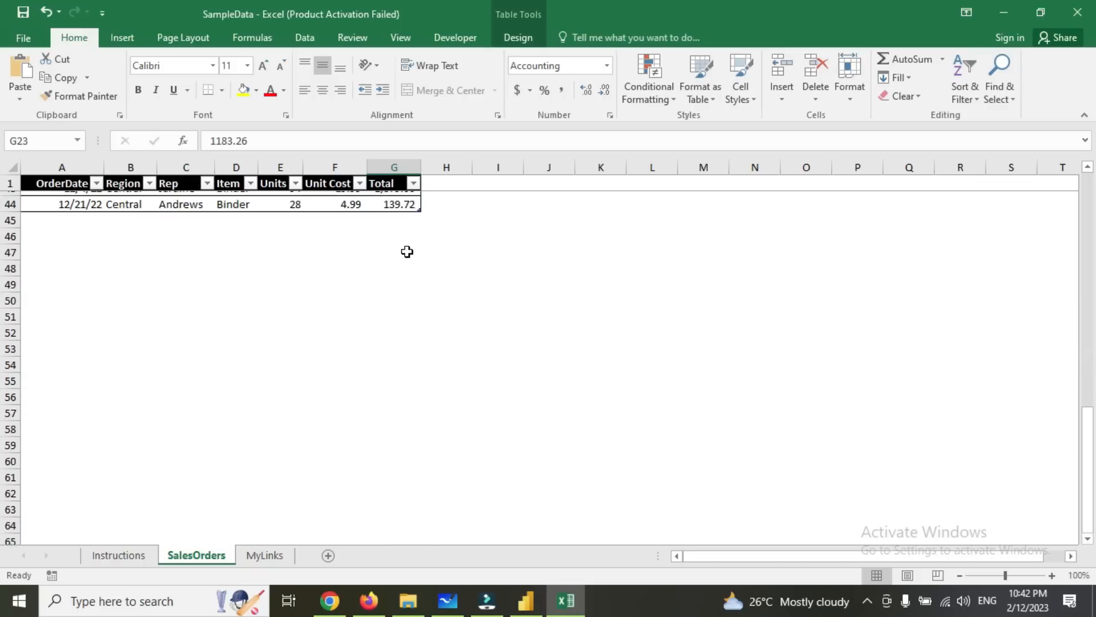
scroll(407, 252, up, 14)
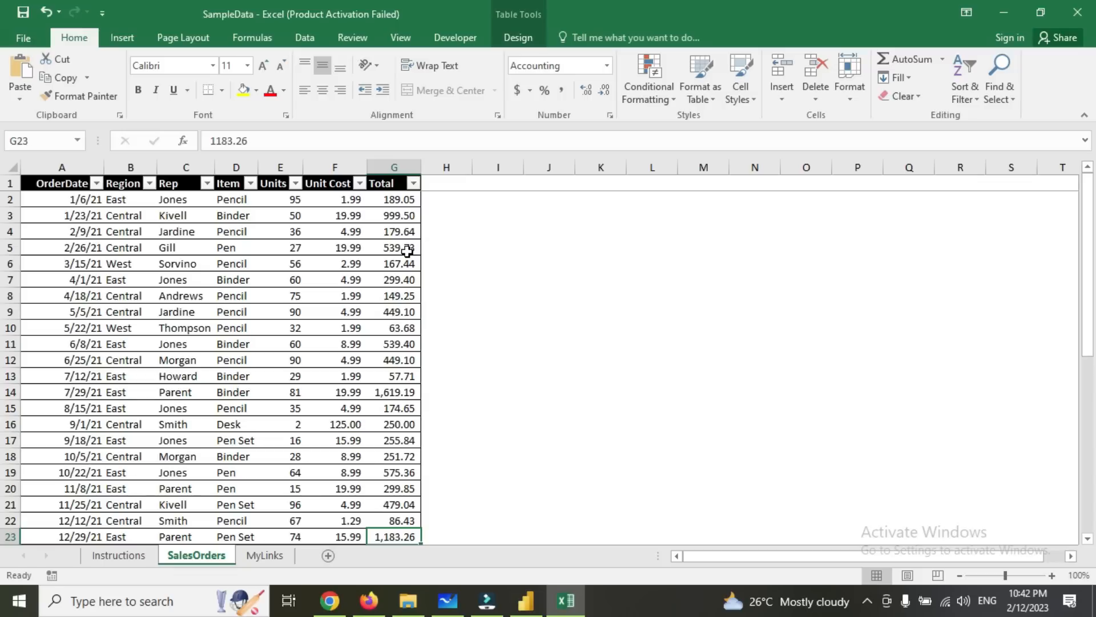
Switch to Power BI Desktop and load the SalesOrders sheet of SampleData.xlsx from the Navigator.
click(526, 599)
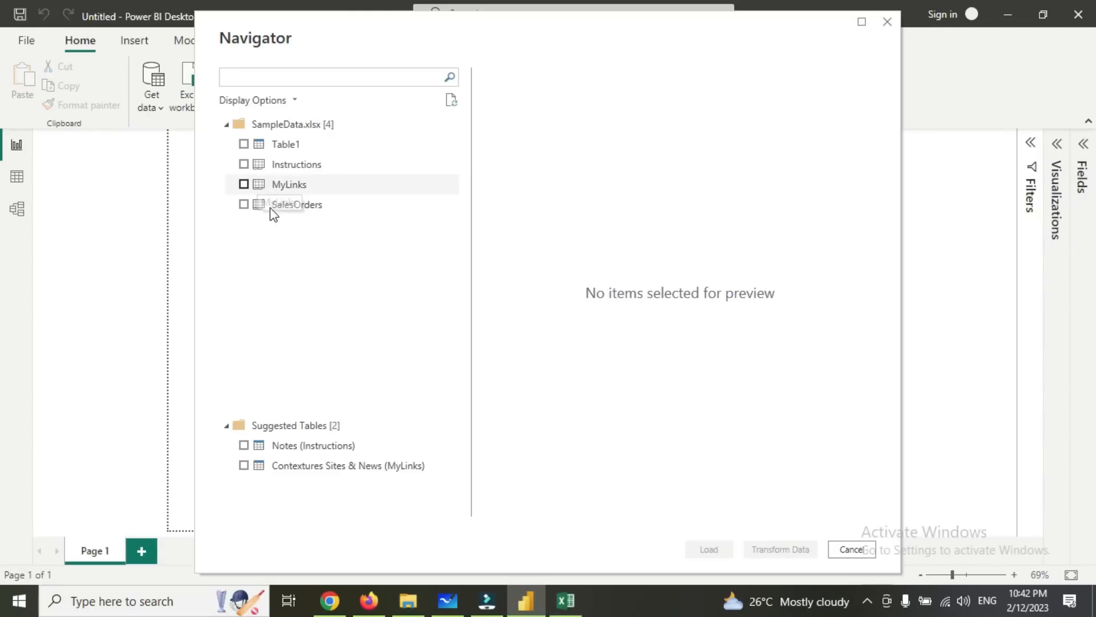
click(244, 205)
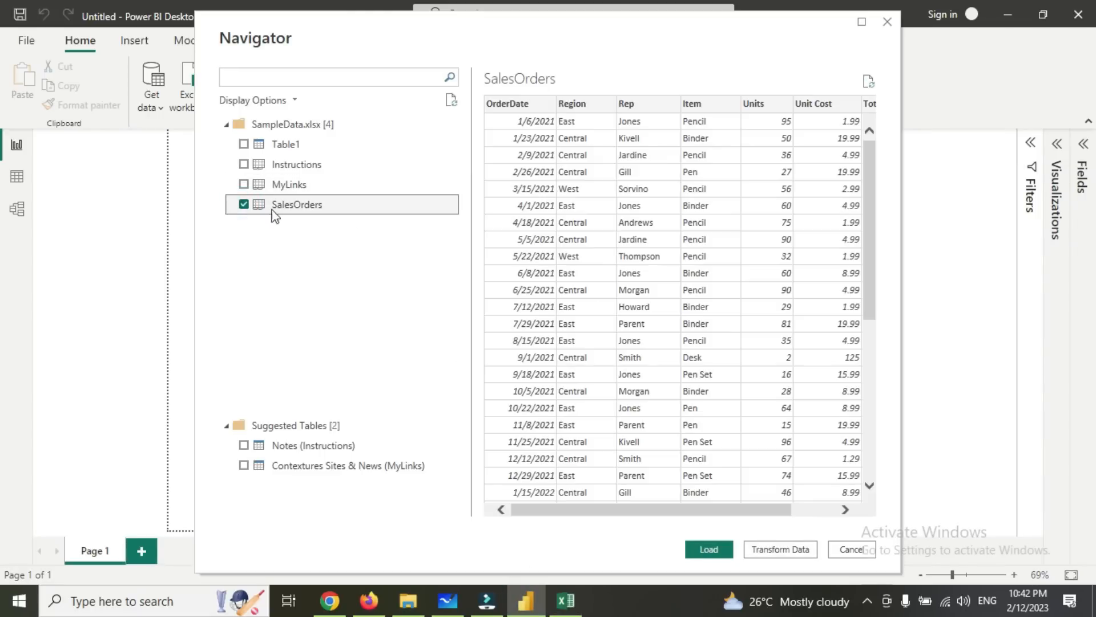
click(718, 551)
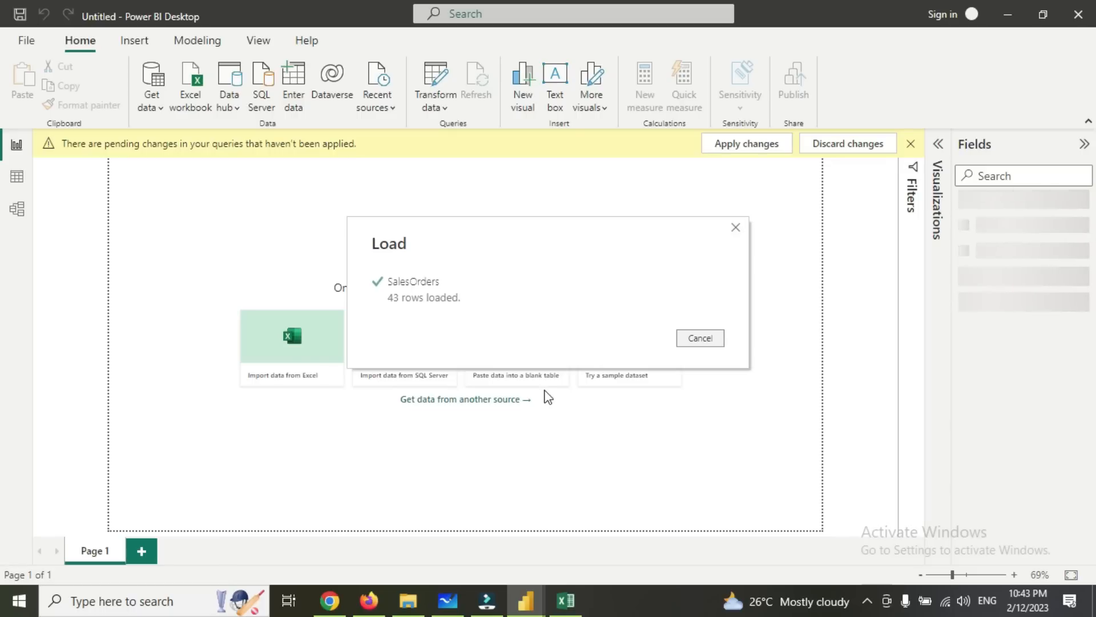
Switch to Excel to check the last order rows of the SalesOrders sheet, and return to Power BI Desktop.
click(568, 602)
scroll(69, 480, down, 10)
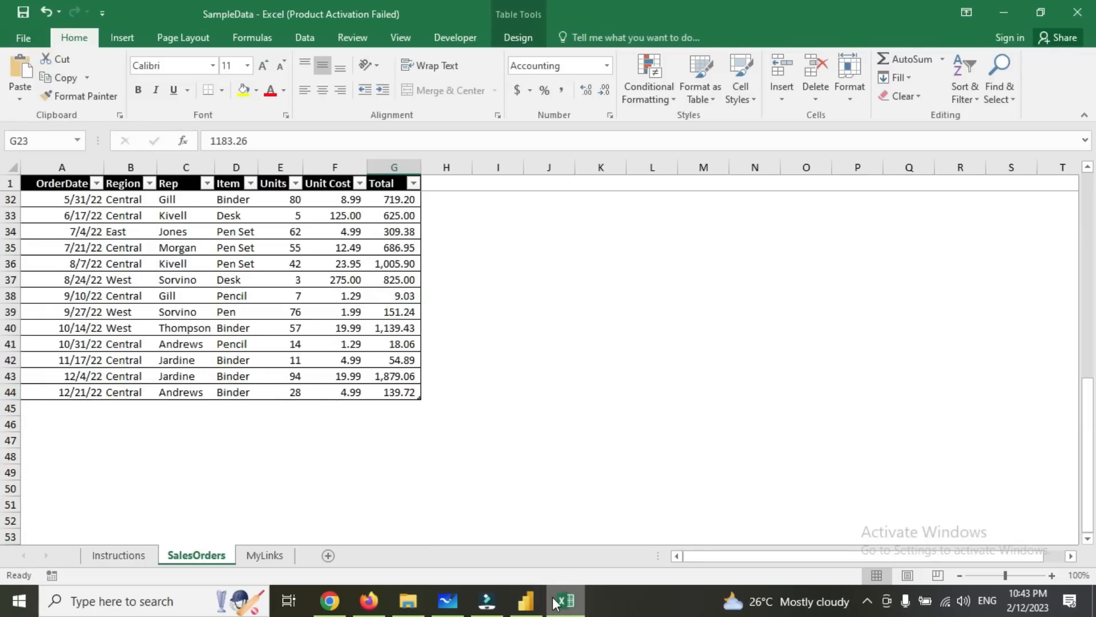
click(526, 601)
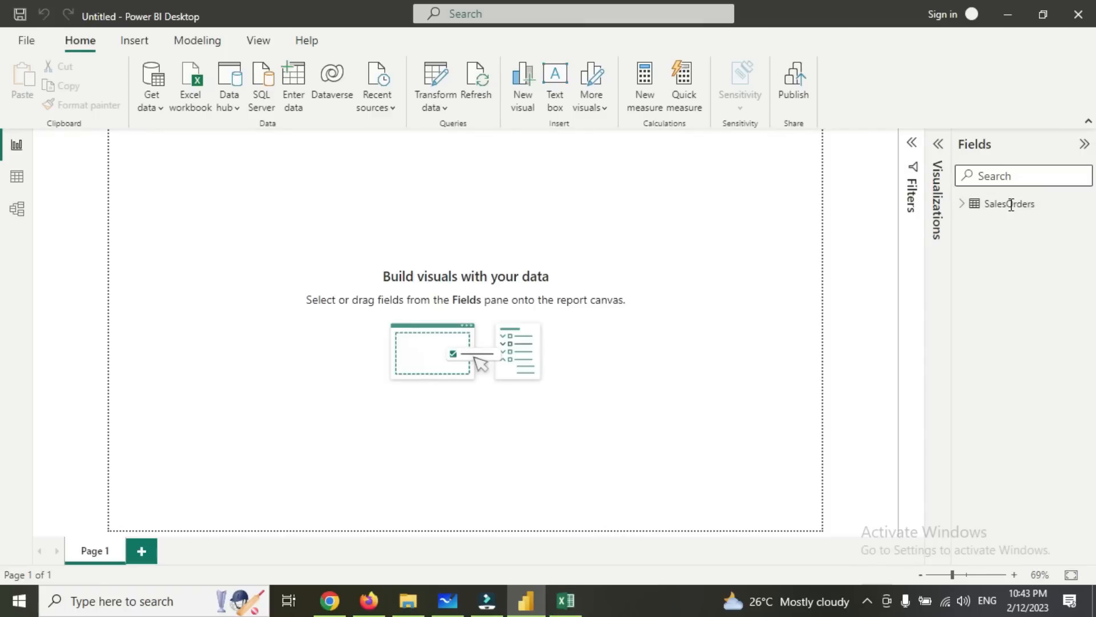
Expand the fields of the SalesOrders table and look through its loaded rows in Data view.
click(963, 205)
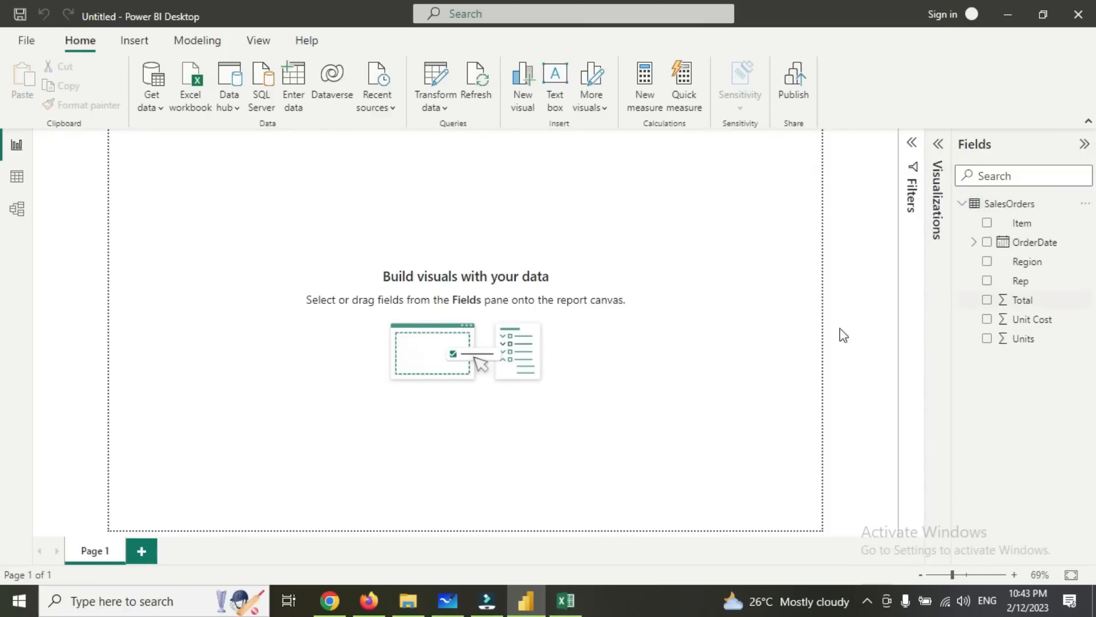
click(19, 183)
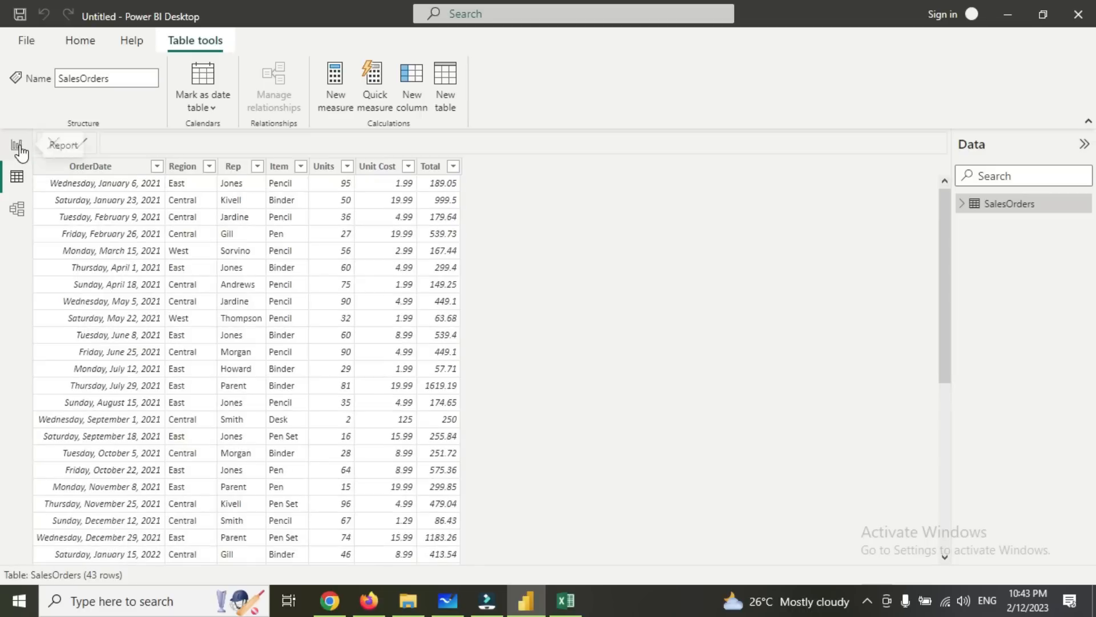
scroll(129, 237, down, 5)
scroll(130, 239, up, 5)
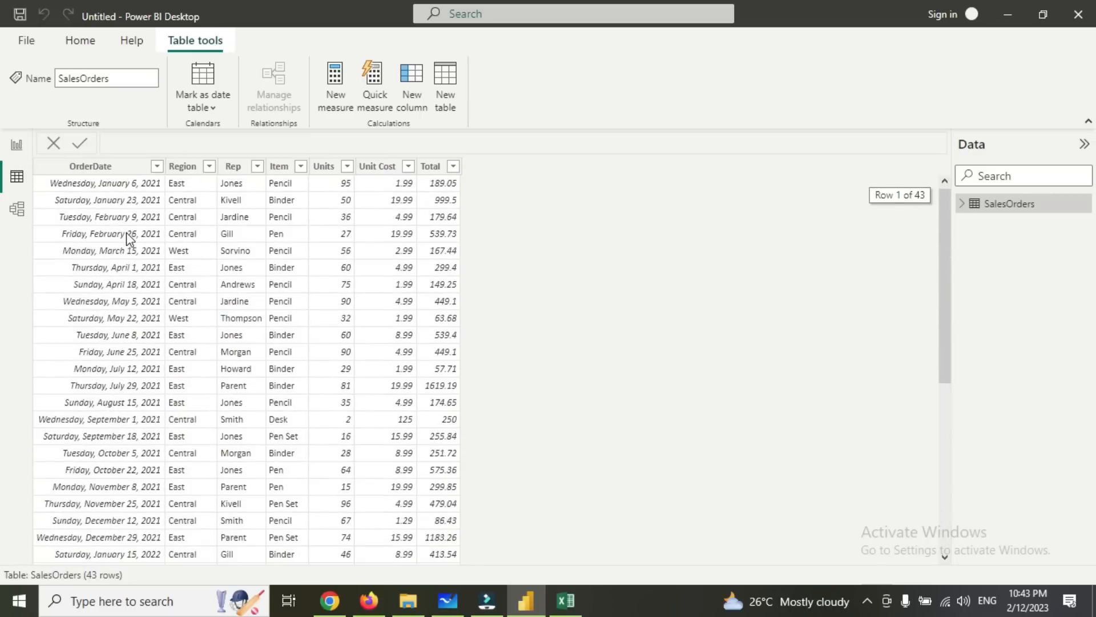
Return to Report view and make the workspace ready with the Visualizations pane expanded and the ribbon collapsed.
click(15, 146)
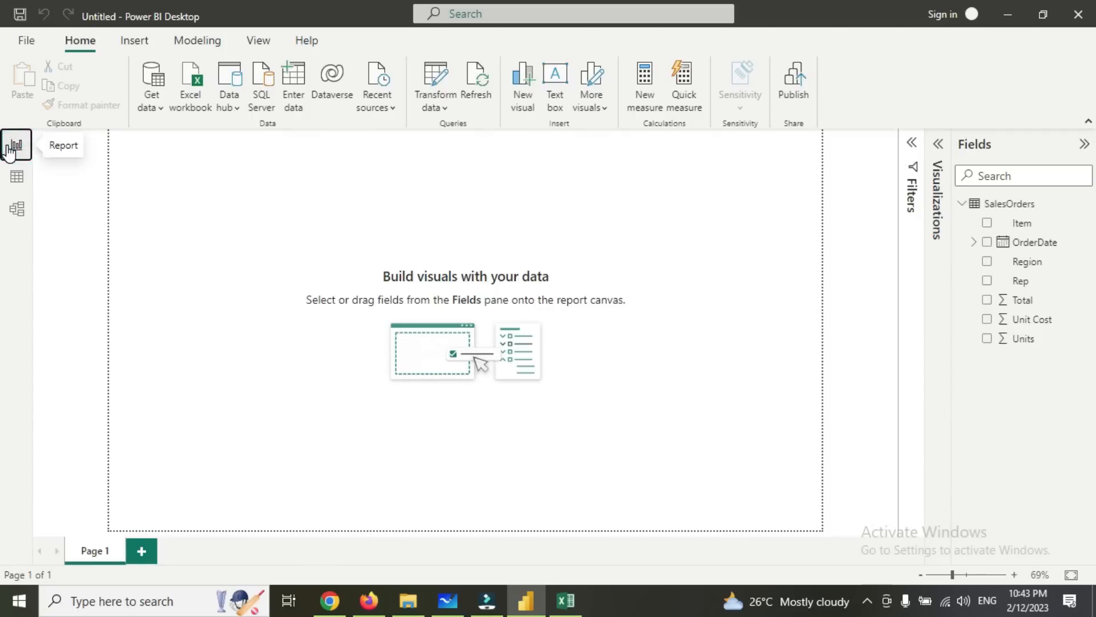
click(937, 143)
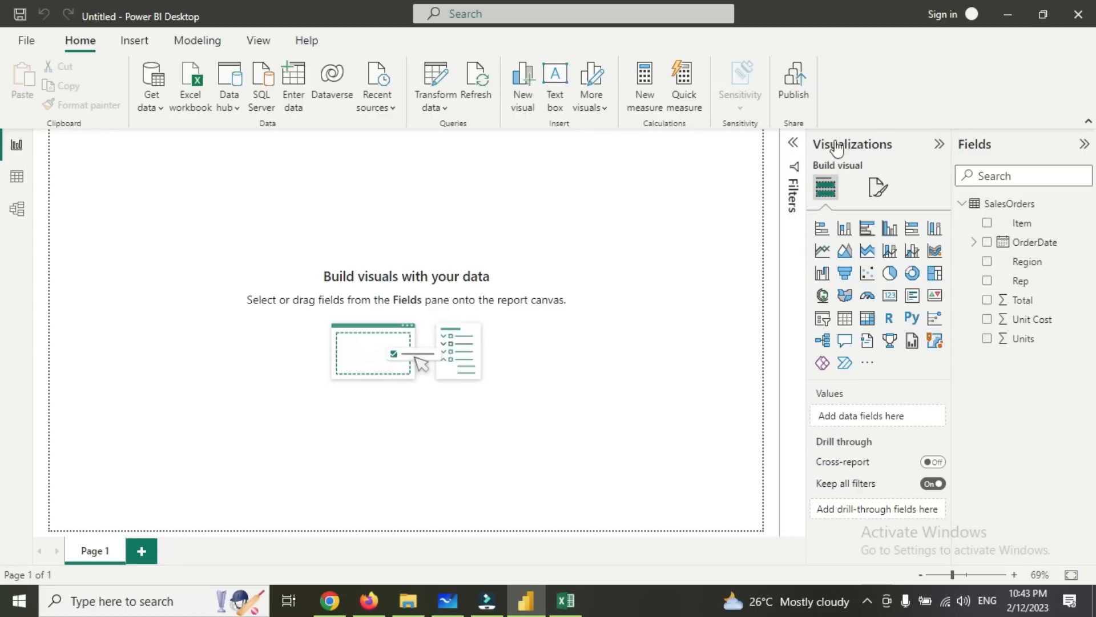
click(1088, 122)
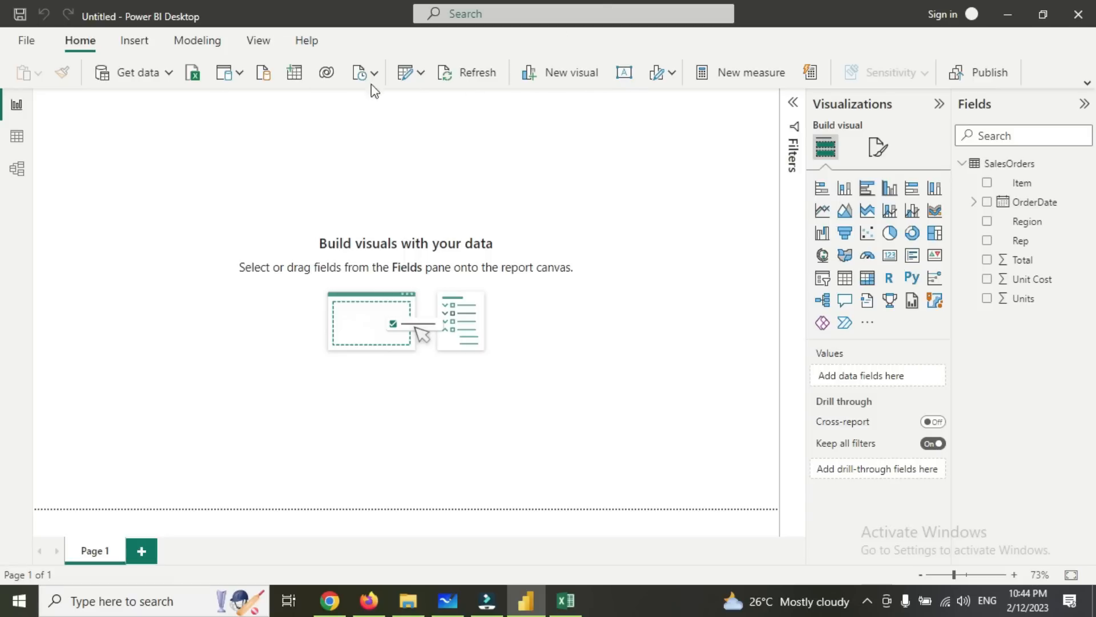
Insert a text box on the report page and format its text as Segoe (Bold), size 24, bold and centred.
click(117, 35)
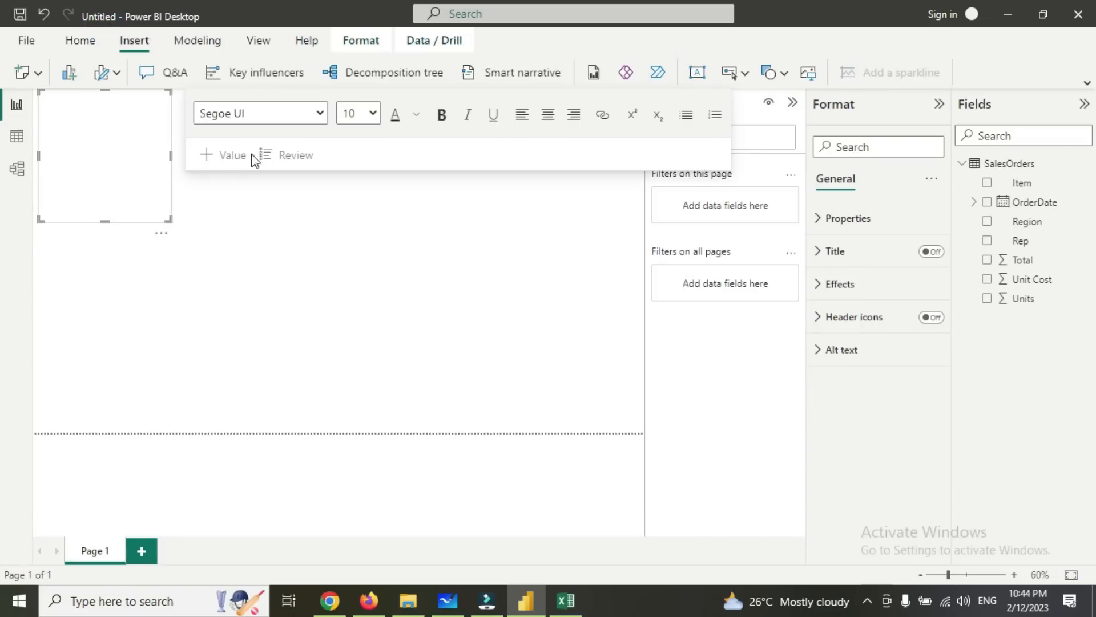
click(321, 113)
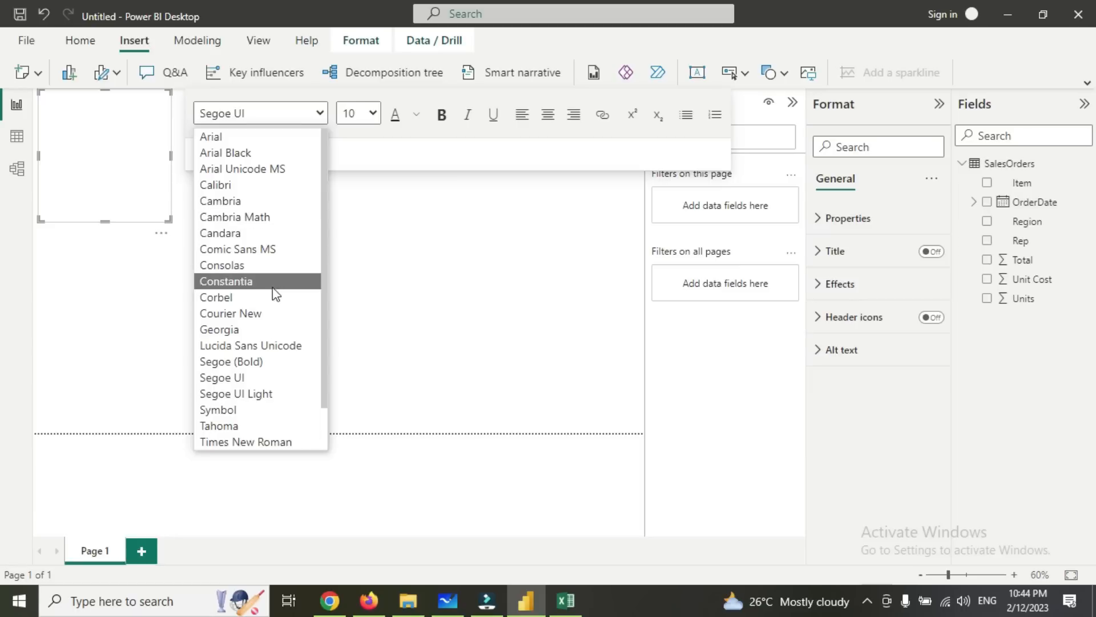
click(253, 361)
click(373, 113)
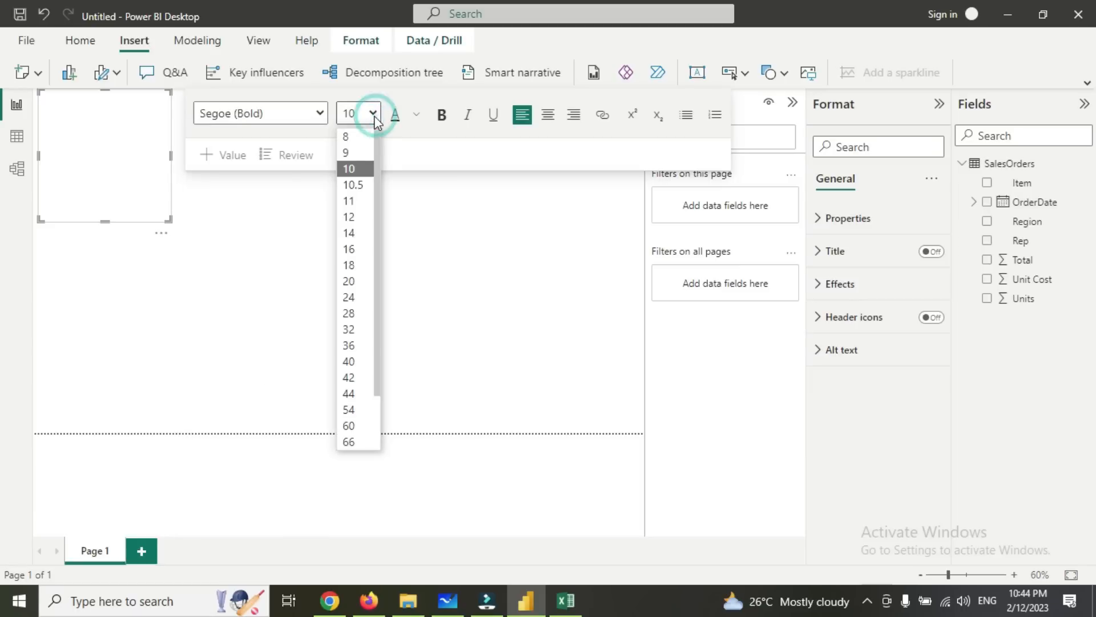
click(351, 297)
click(439, 119)
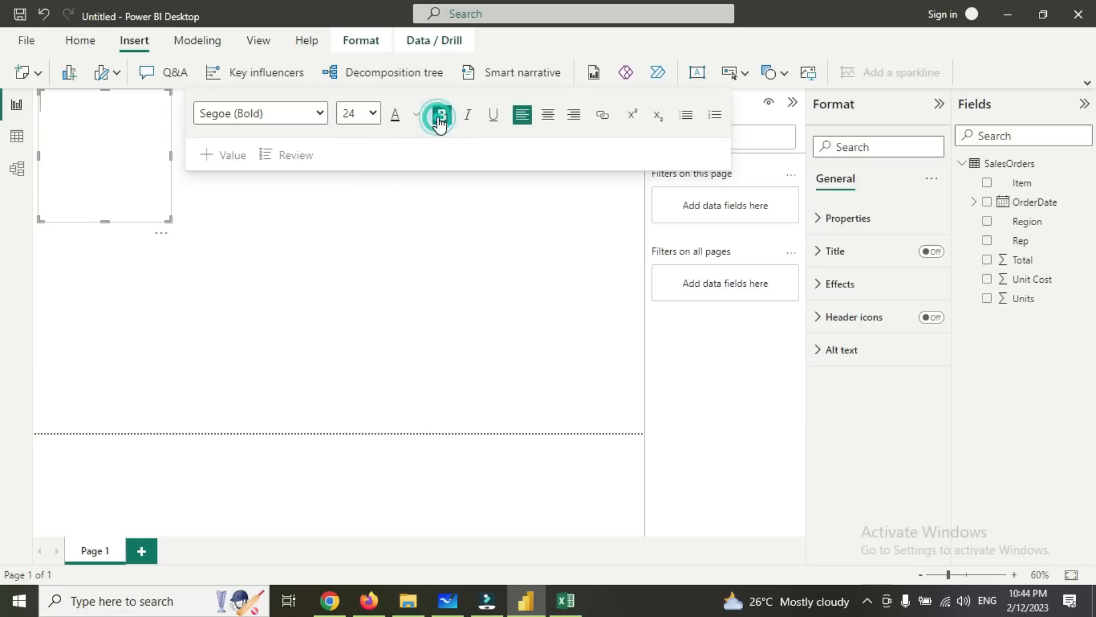
click(548, 117)
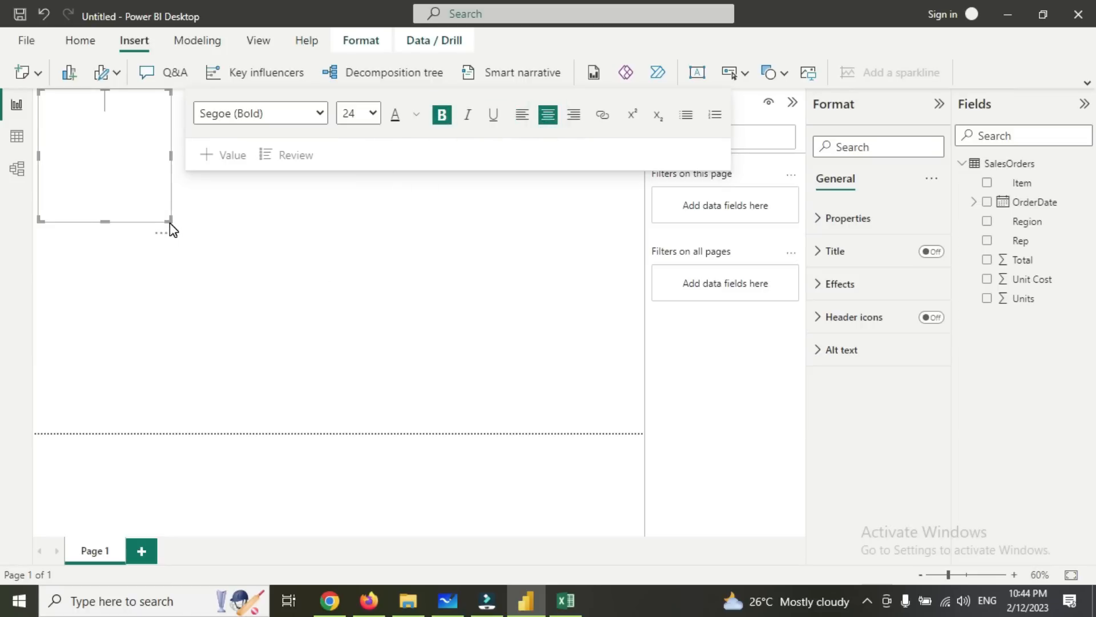
Enter the title "ABC Sales Dashboard" and shrink the text box to fit its two lines in the page's upper-left corner.
text(ABC Sales )
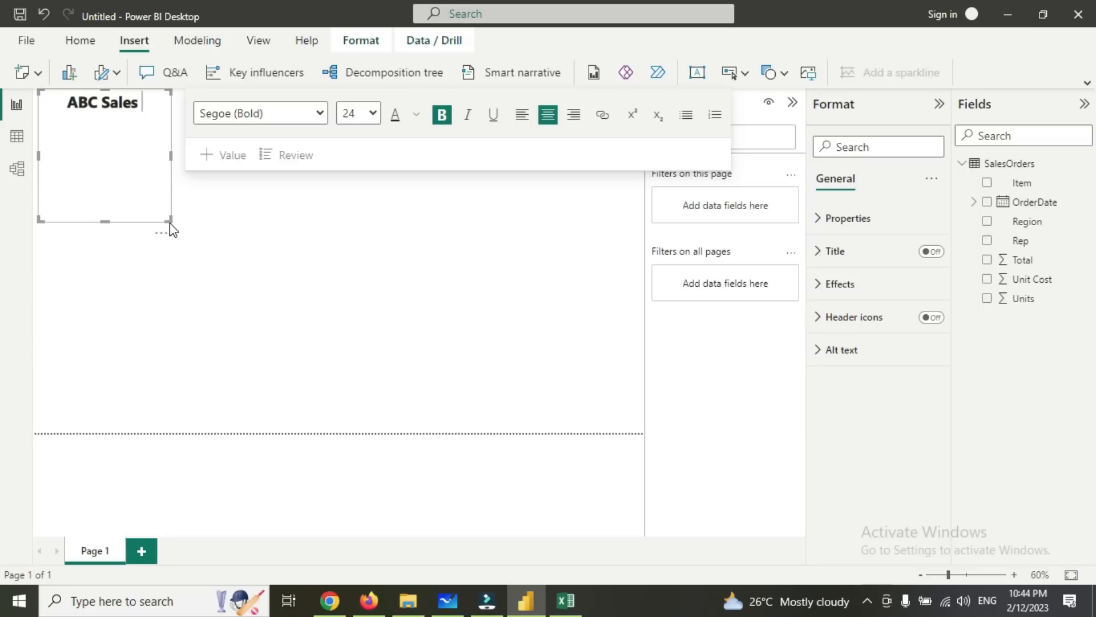
text(Dashboard)
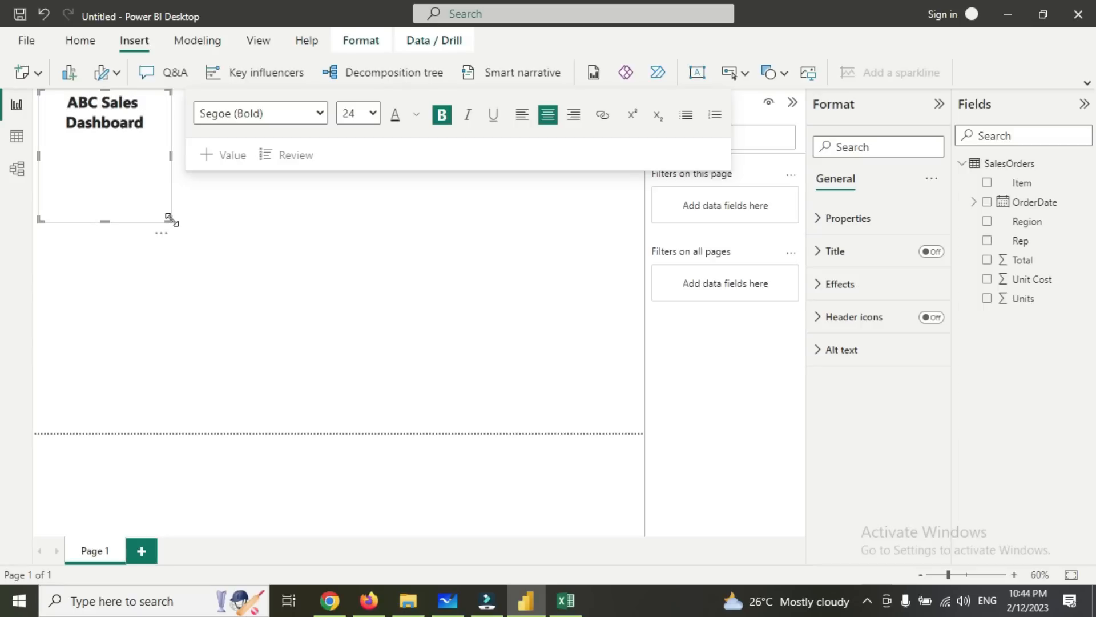
drag(168, 220, 153, 154)
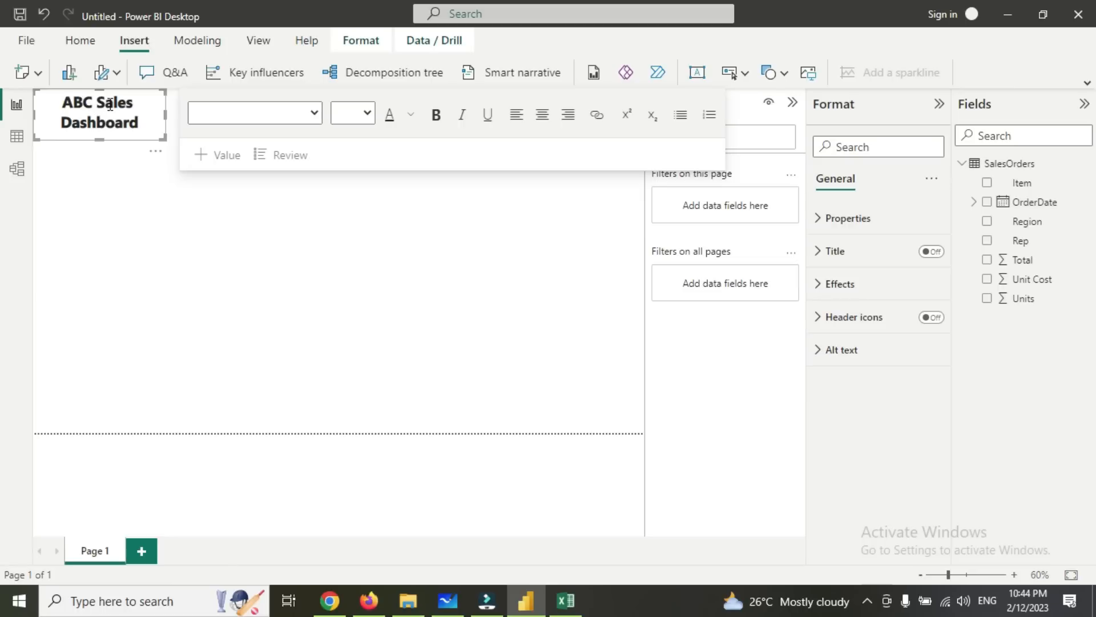
click(153, 140)
click(155, 152)
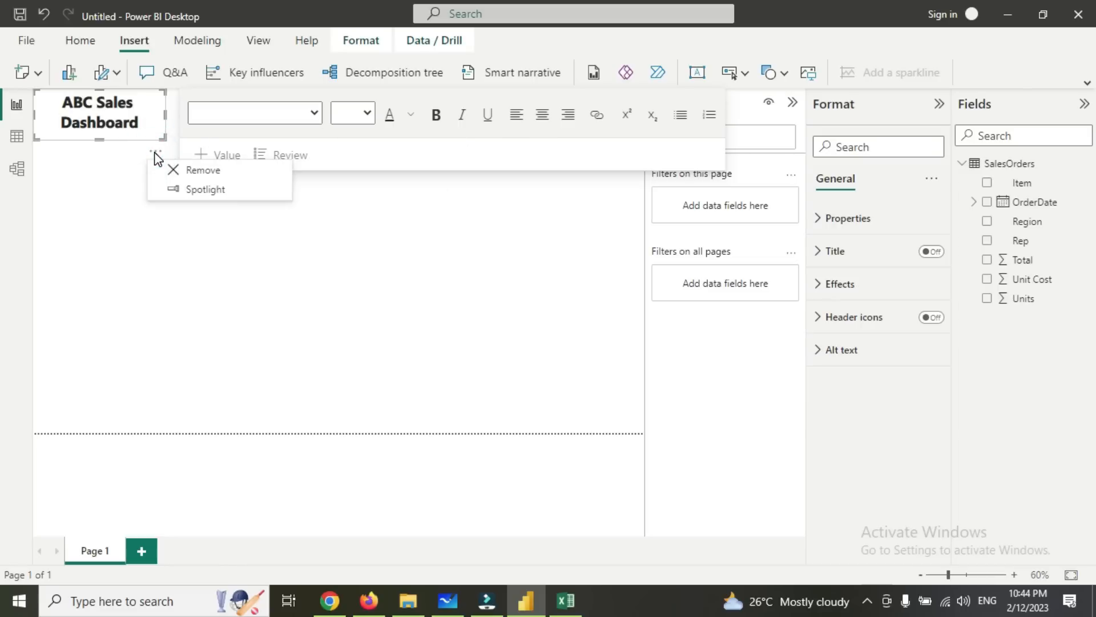
click(154, 122)
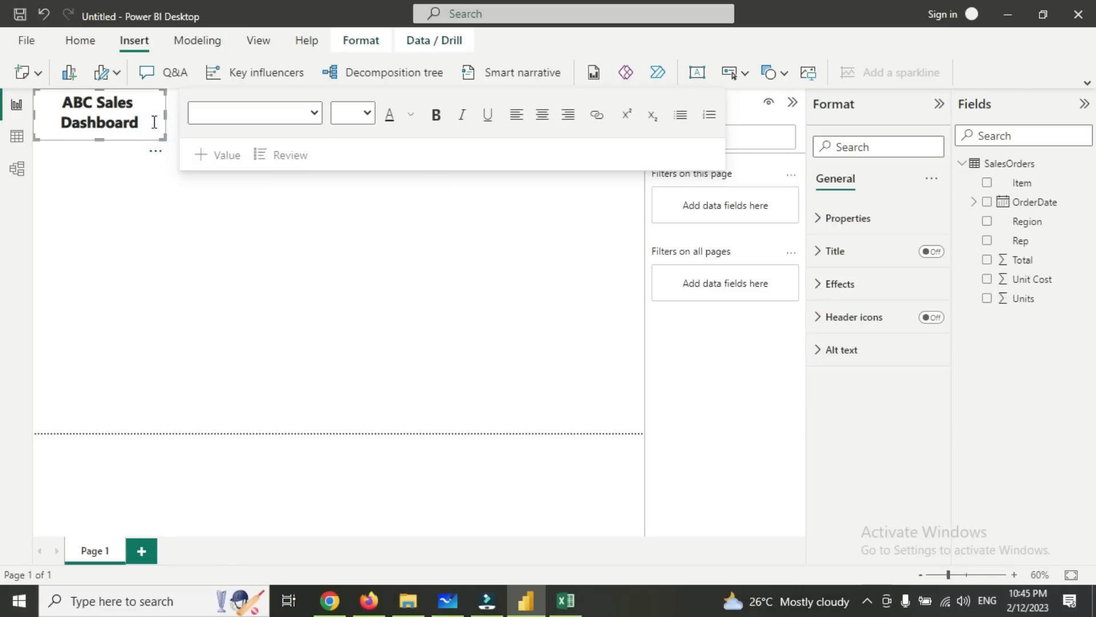
click(125, 164)
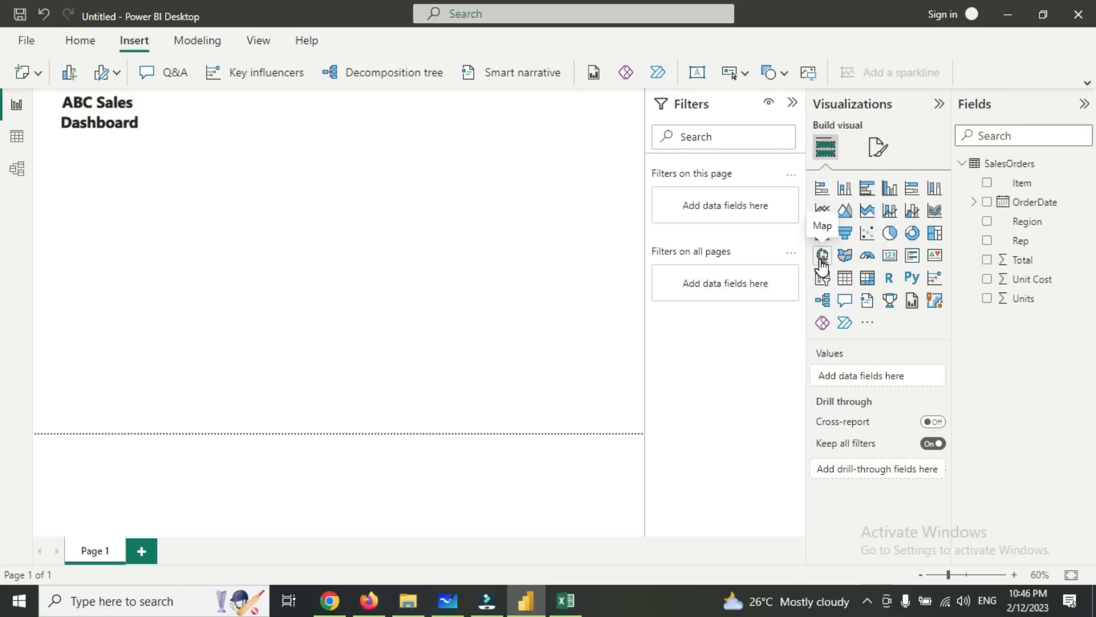
Add a card visual showing the sum of Units and place it directly beside the title at the page's upper edge.
click(891, 258)
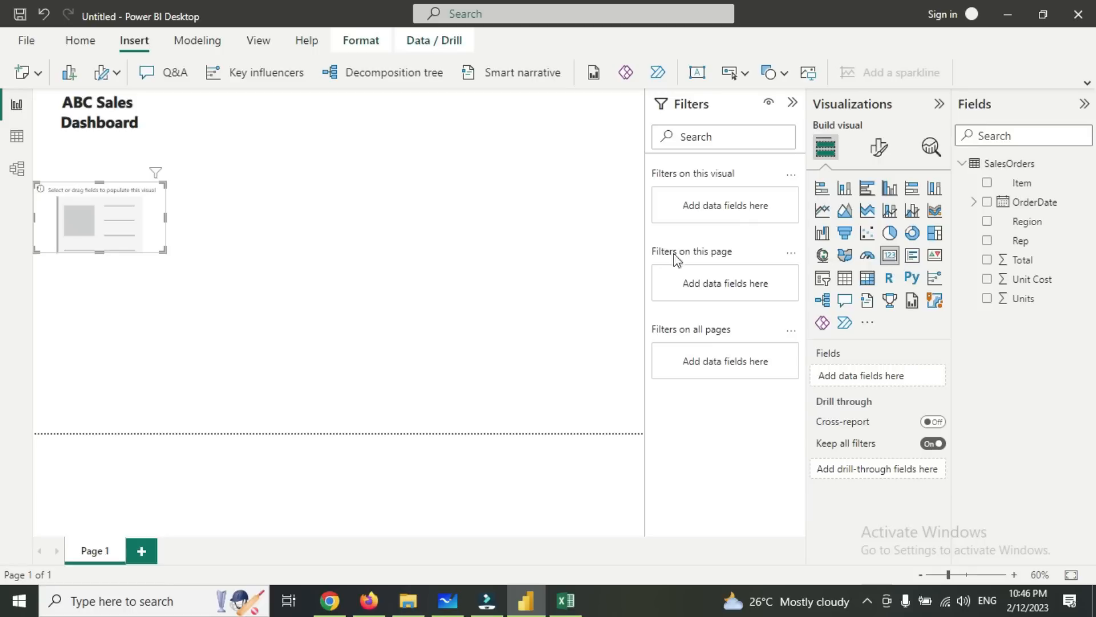
drag(154, 200, 287, 134)
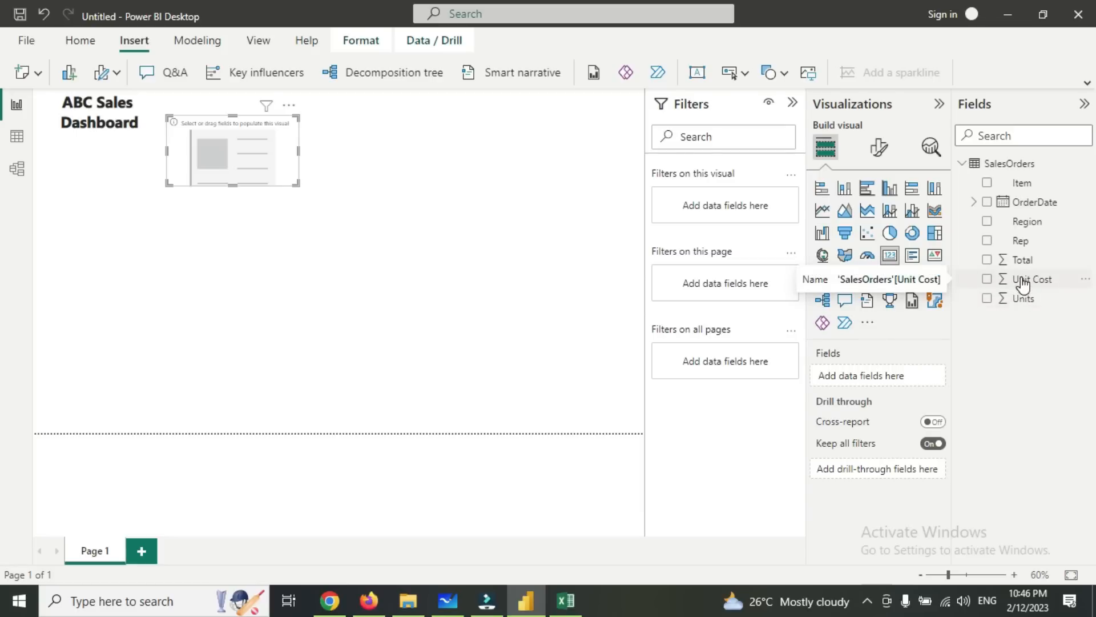
drag(1019, 298, 879, 376)
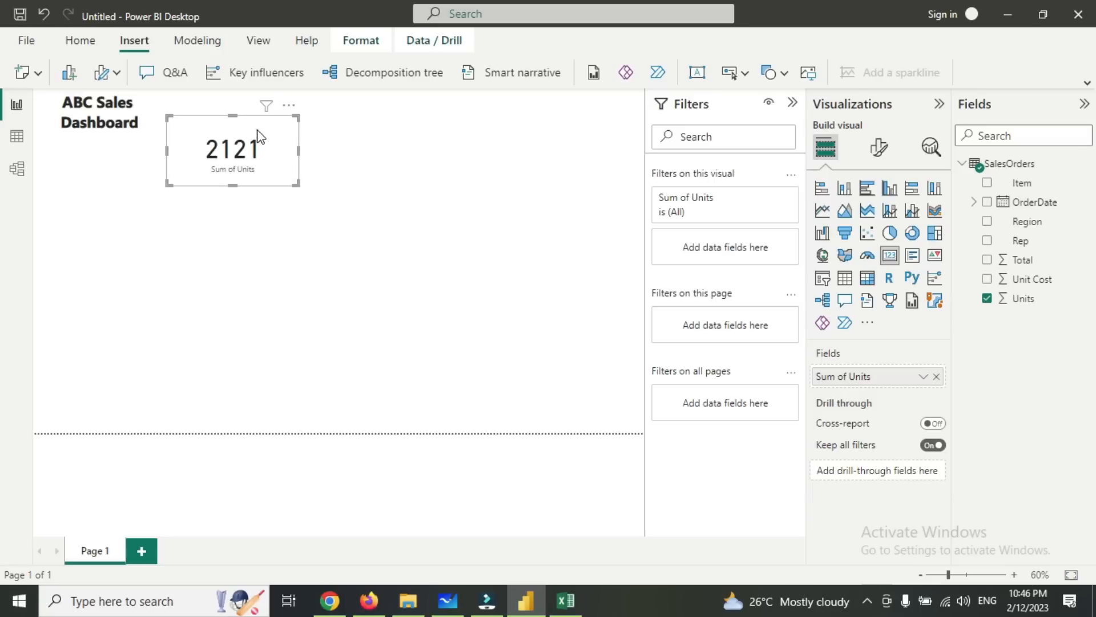
drag(260, 137, 264, 109)
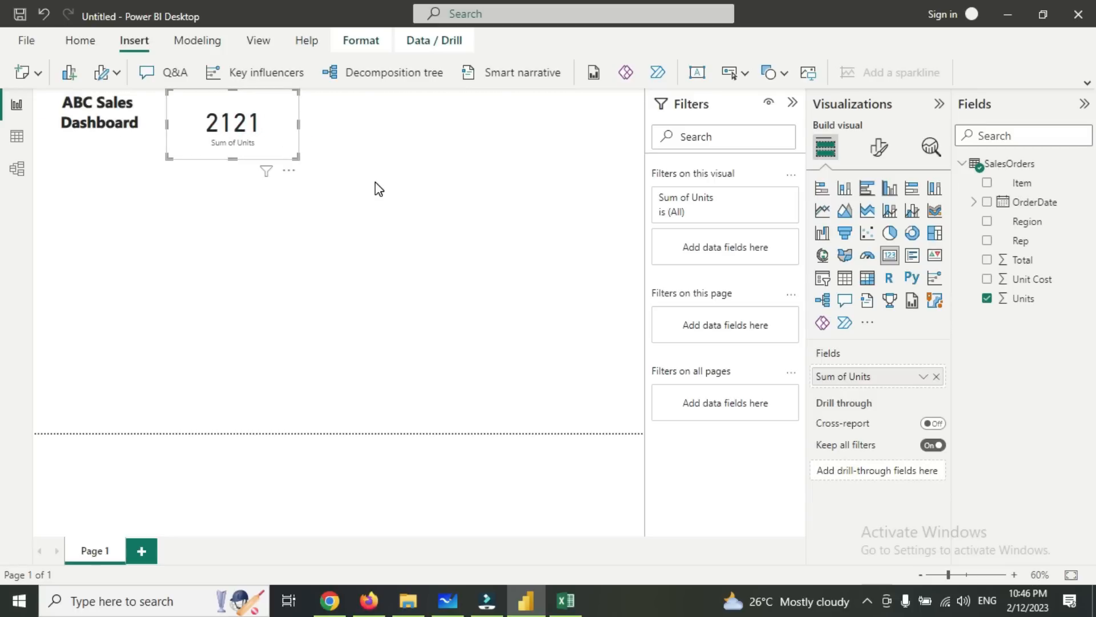
Add a card visual showing the sum of Unit Cost and place it beside the Units card at the page's upper edge.
click(344, 130)
click(289, 102)
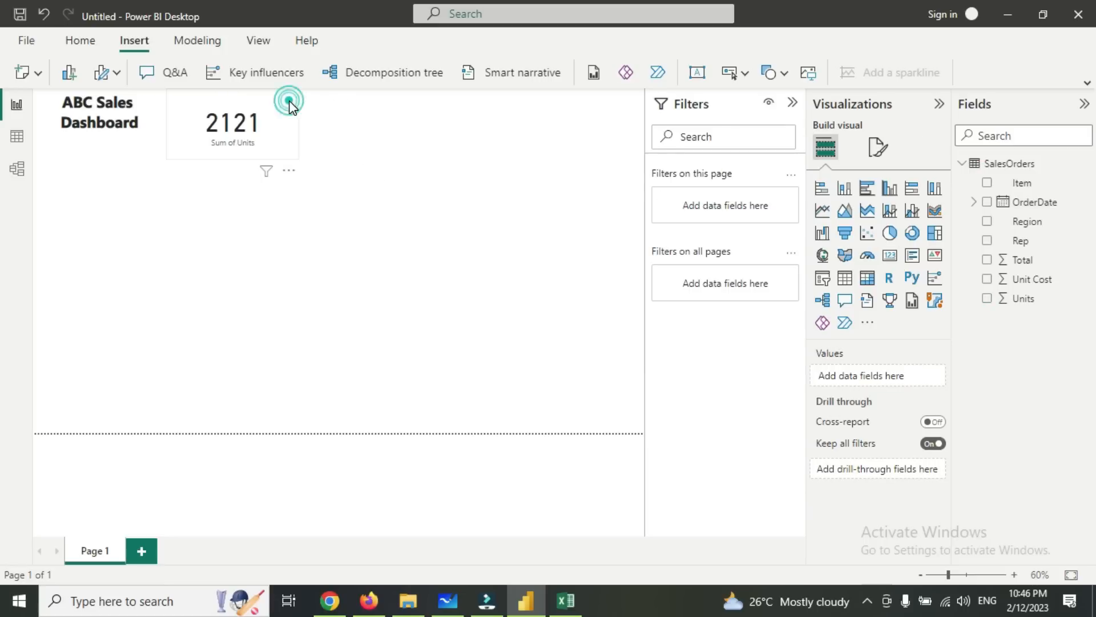
click(373, 120)
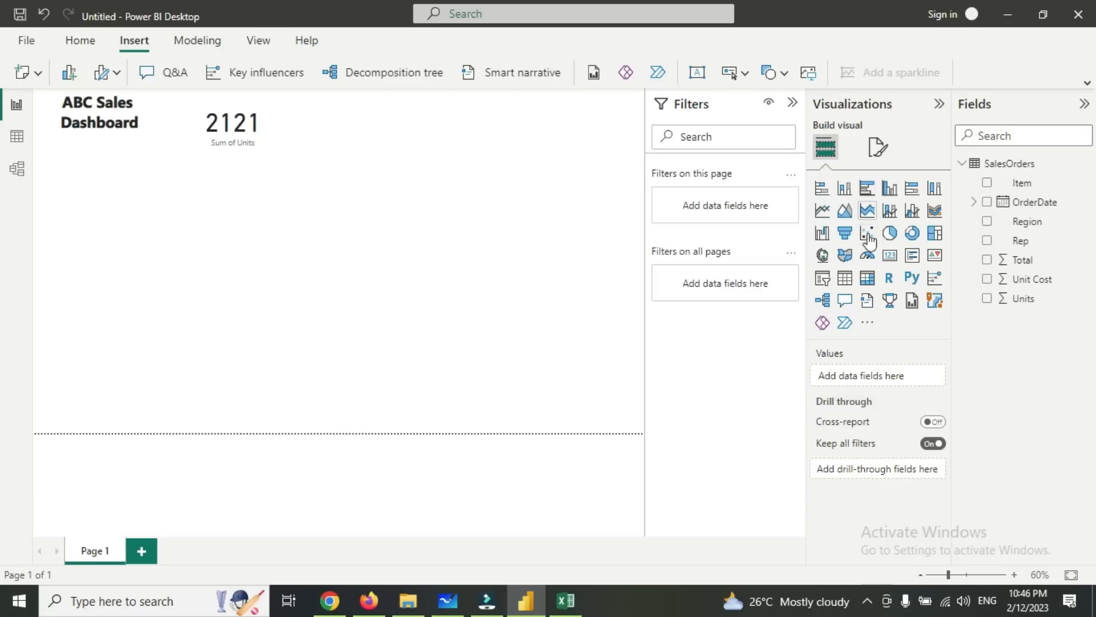
click(889, 255)
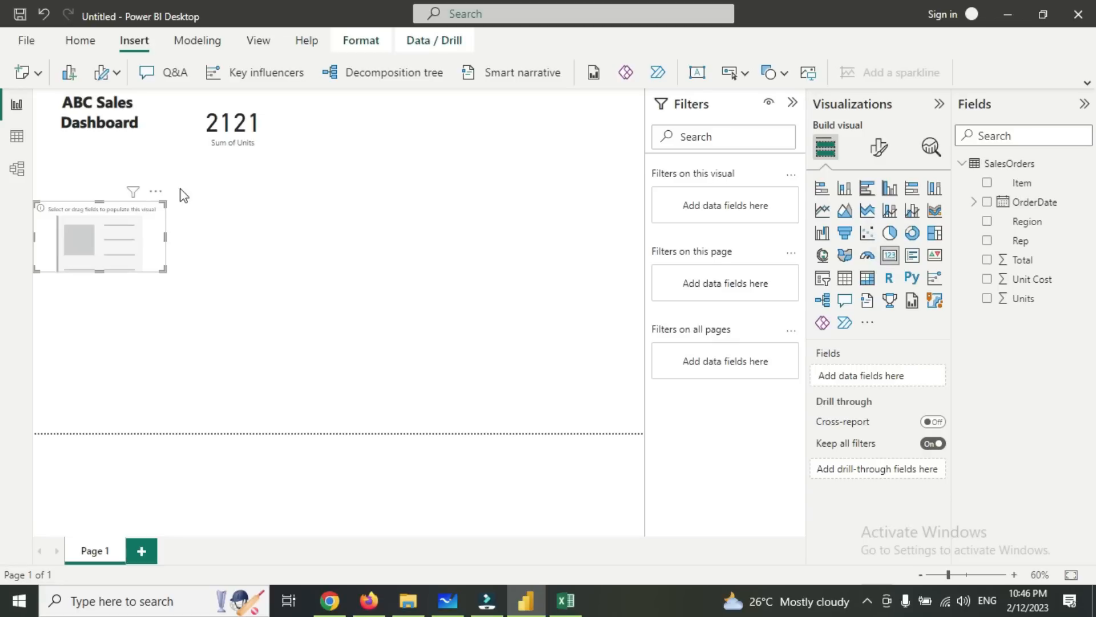
drag(117, 233, 355, 118)
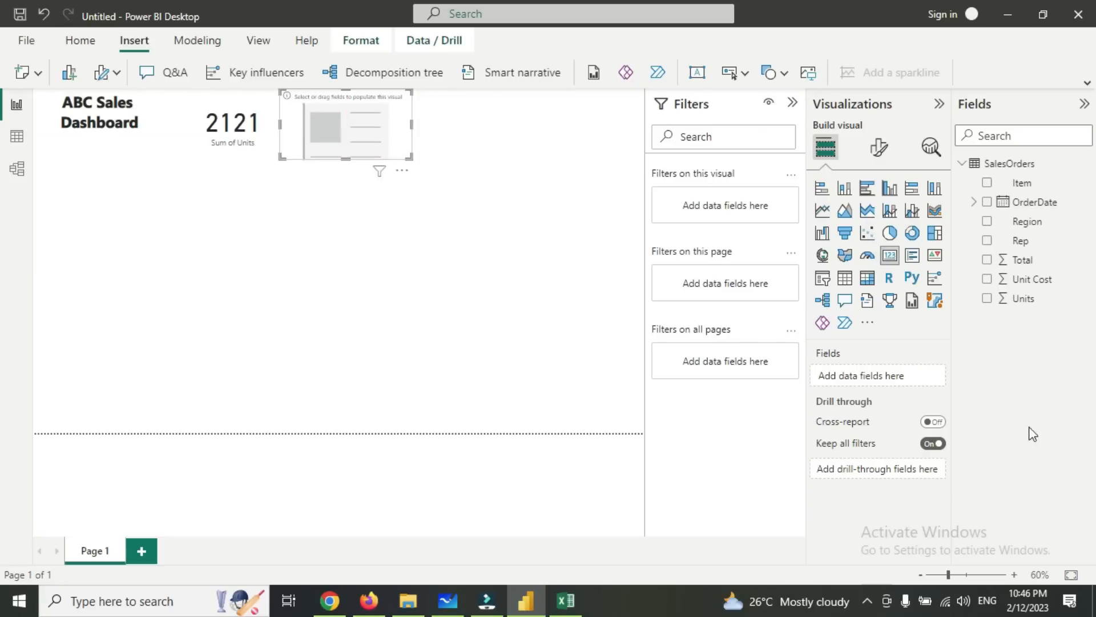
drag(1035, 279, 882, 375)
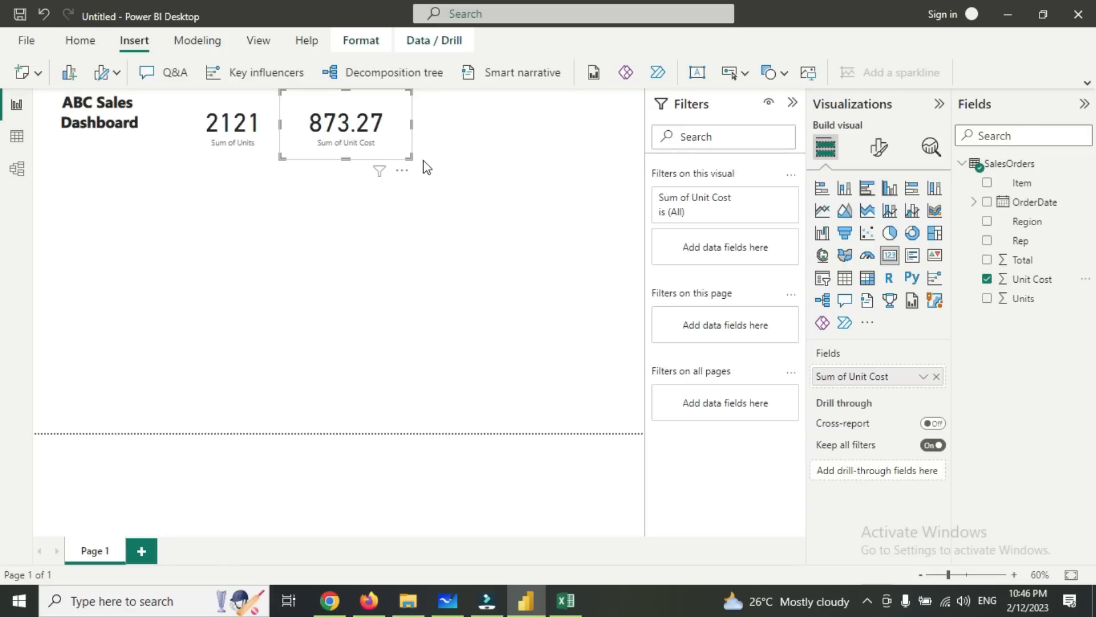
drag(379, 110, 389, 110)
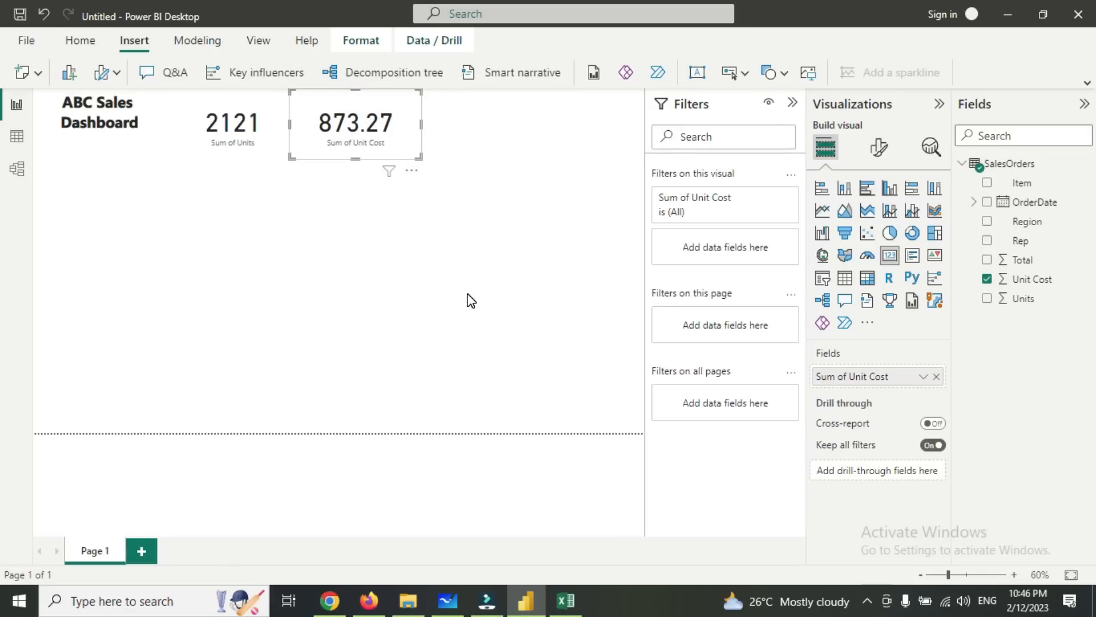
Switch to the SampleData workbook in Excel and examine the Item, Units, Unit Cost and Total columns of the SalesOrders sheet.
click(565, 601)
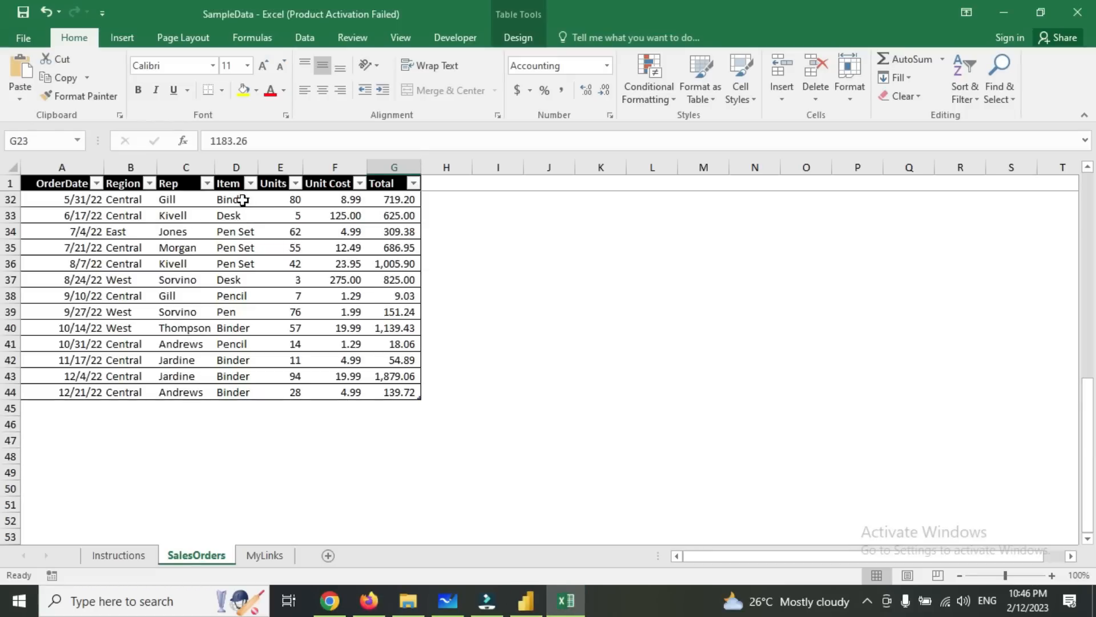
click(242, 200)
click(342, 199)
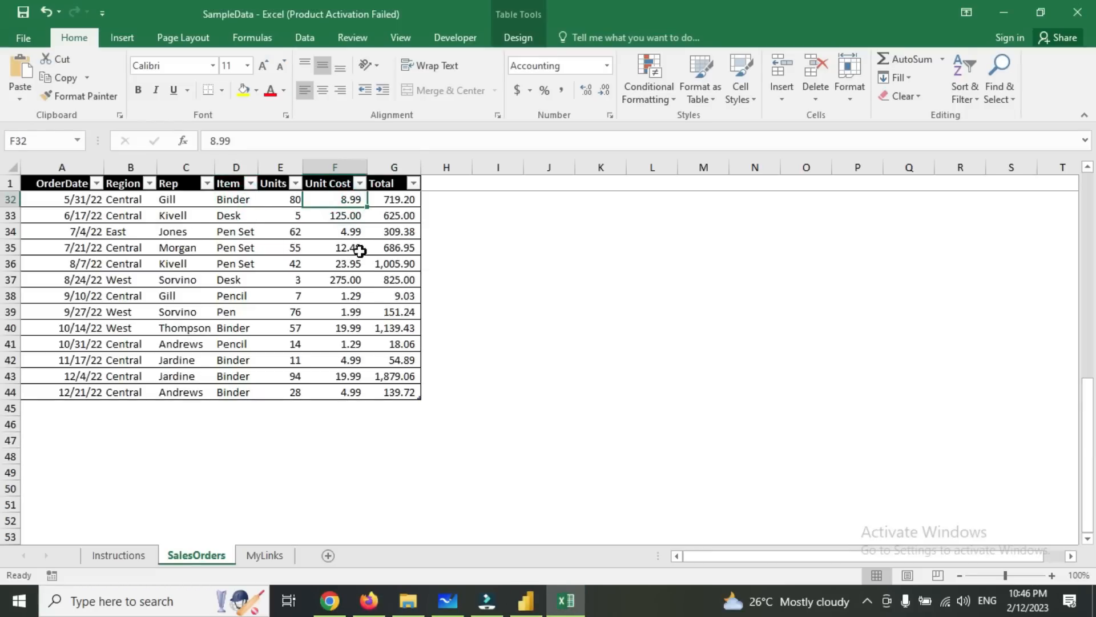
click(283, 165)
click(322, 167)
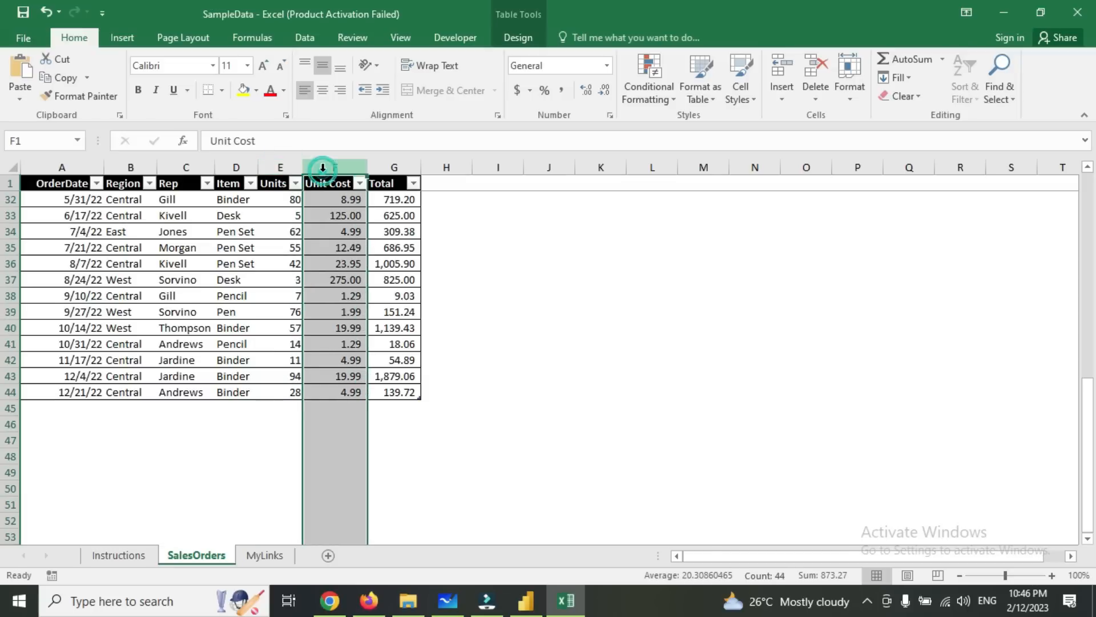
click(237, 168)
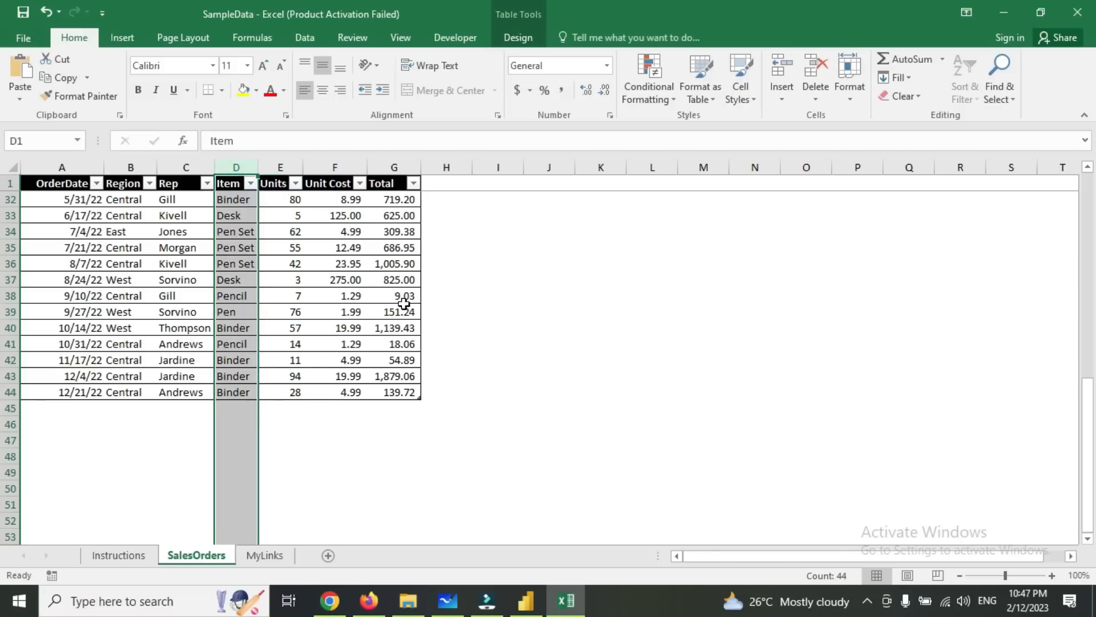
click(389, 167)
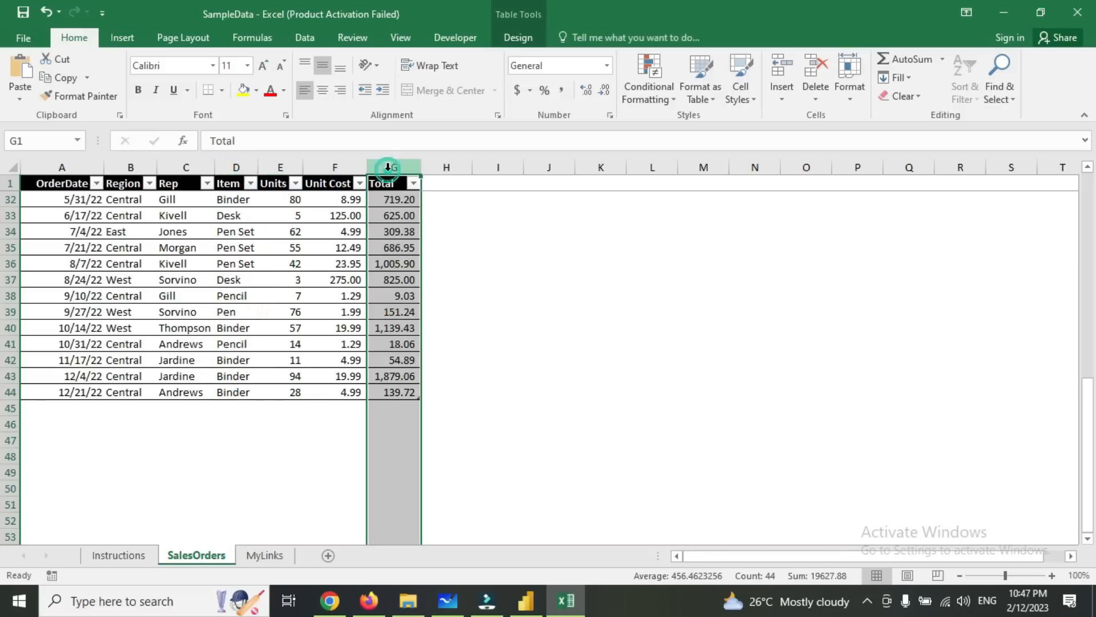
Return to Power BI Desktop and add a slightly enlarged card showing the sum of Total beside the Unit Cost card.
click(515, 602)
click(485, 121)
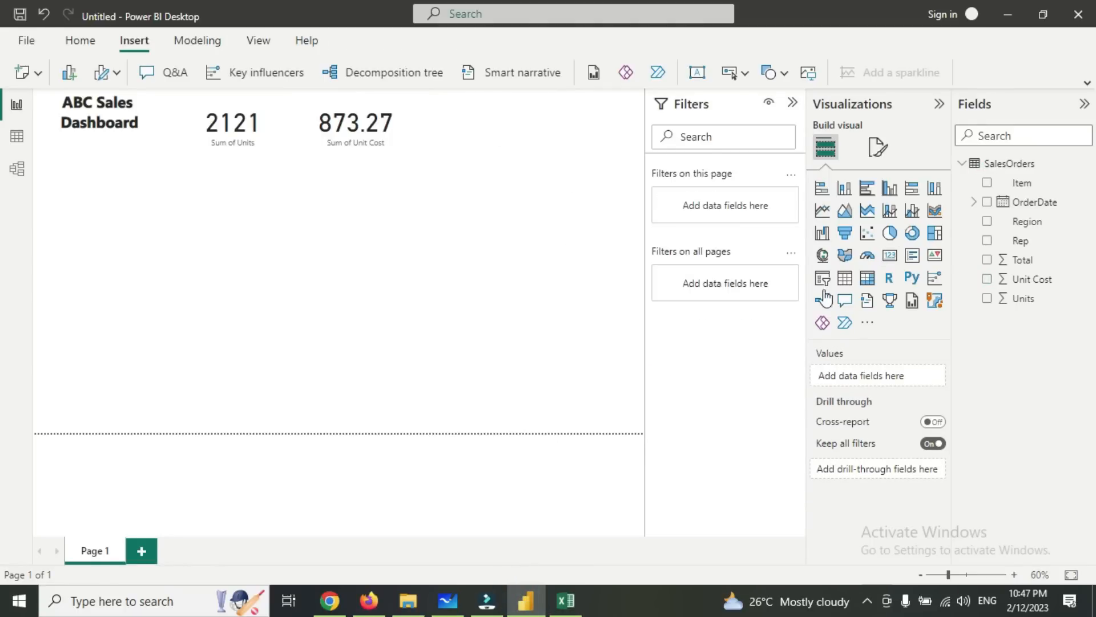
click(886, 257)
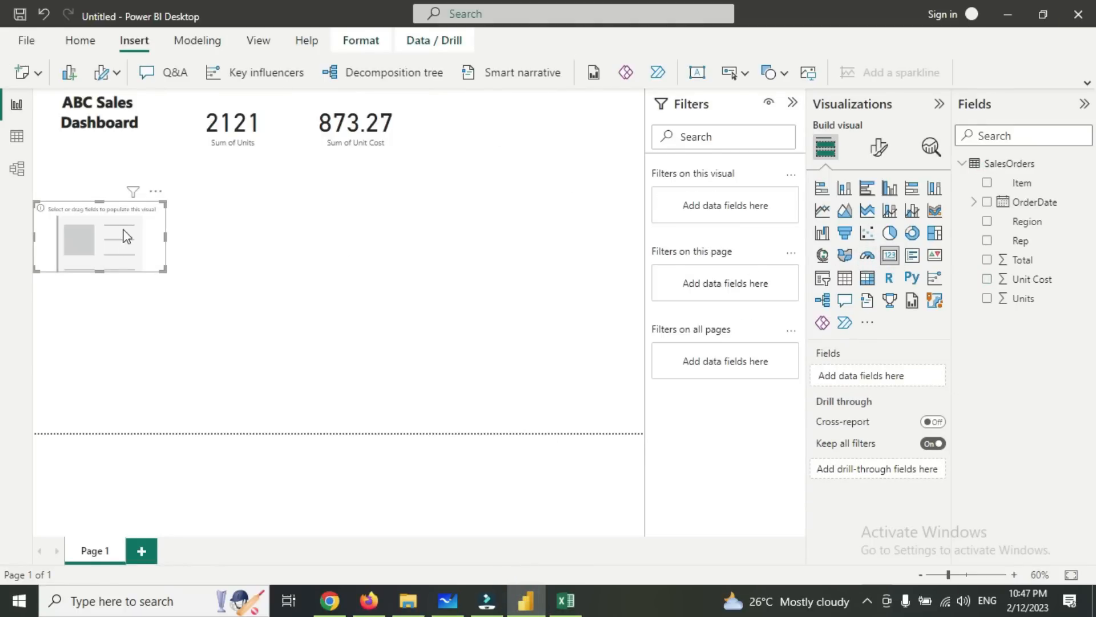
drag(123, 213, 499, 107)
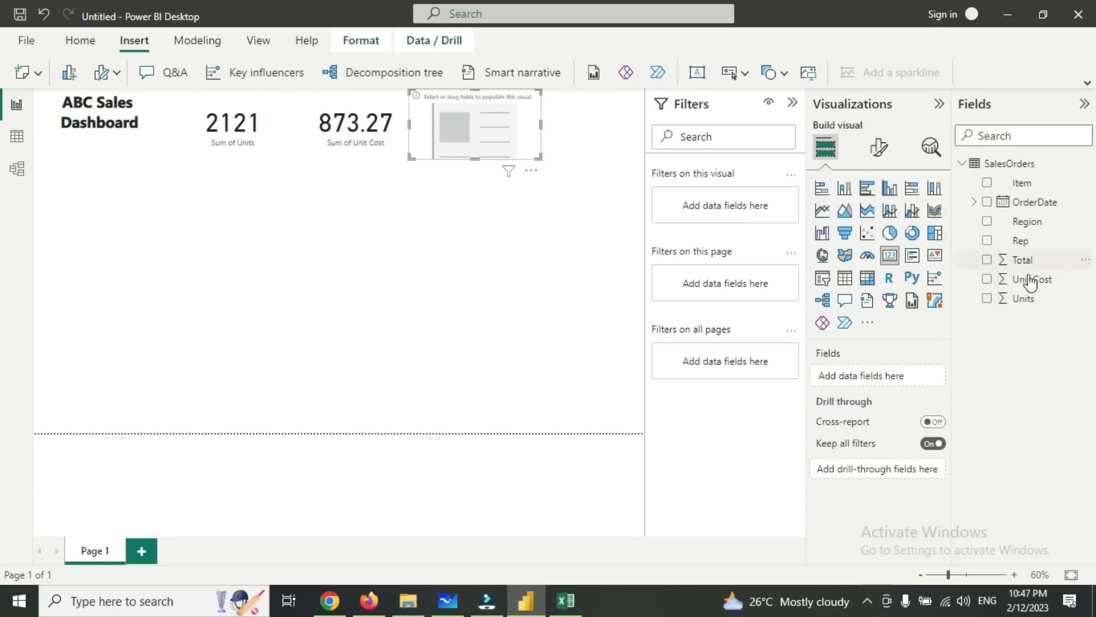
drag(1012, 261, 860, 370)
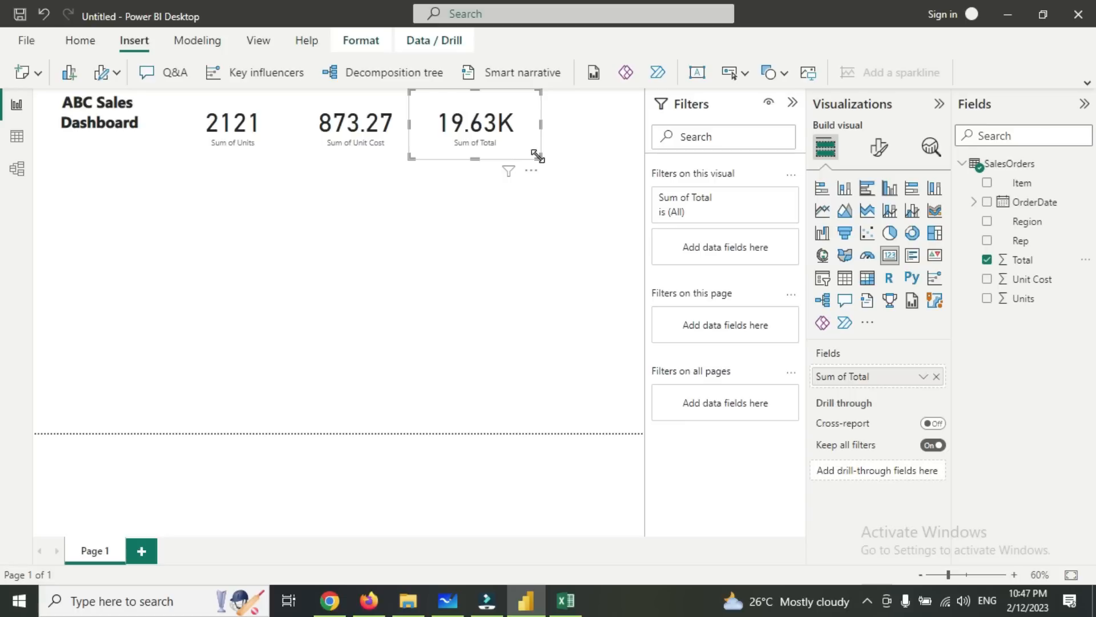
drag(537, 155, 557, 173)
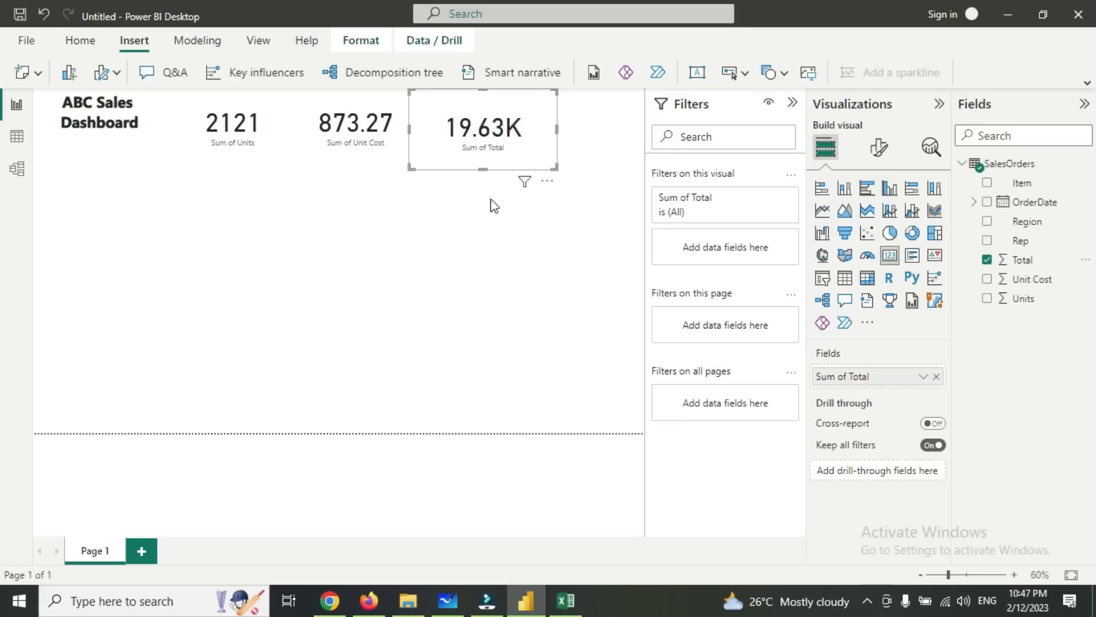
click(440, 228)
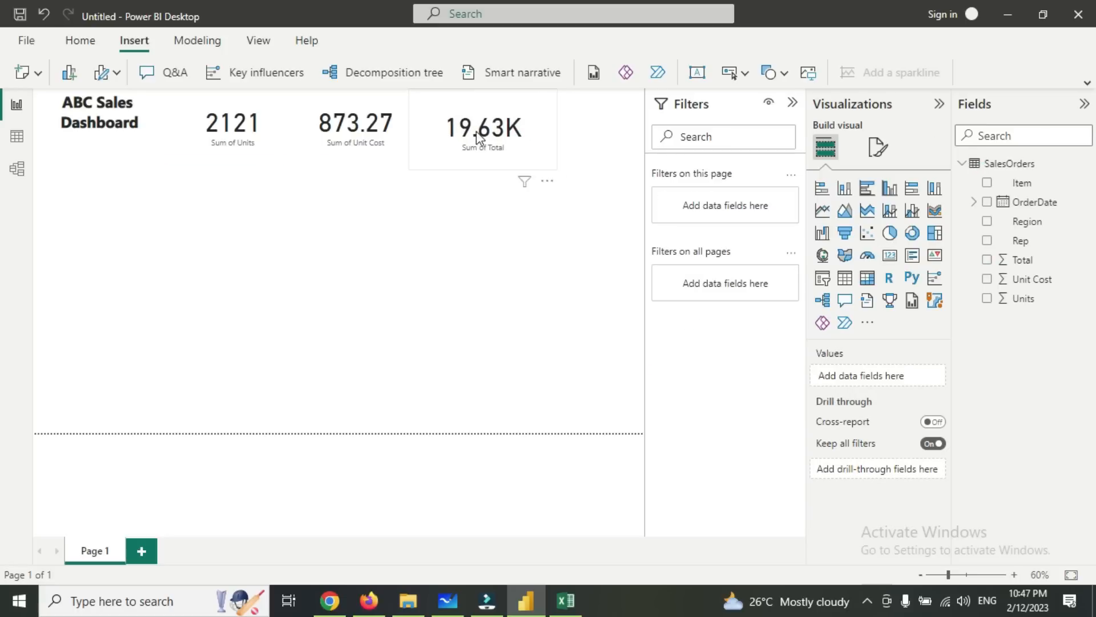
Rearrange the cards along the page's upper edge so Total follows the title, then Units, then Unit Cost.
drag(481, 104, 174, 197)
drag(360, 127, 497, 137)
drag(234, 126, 349, 134)
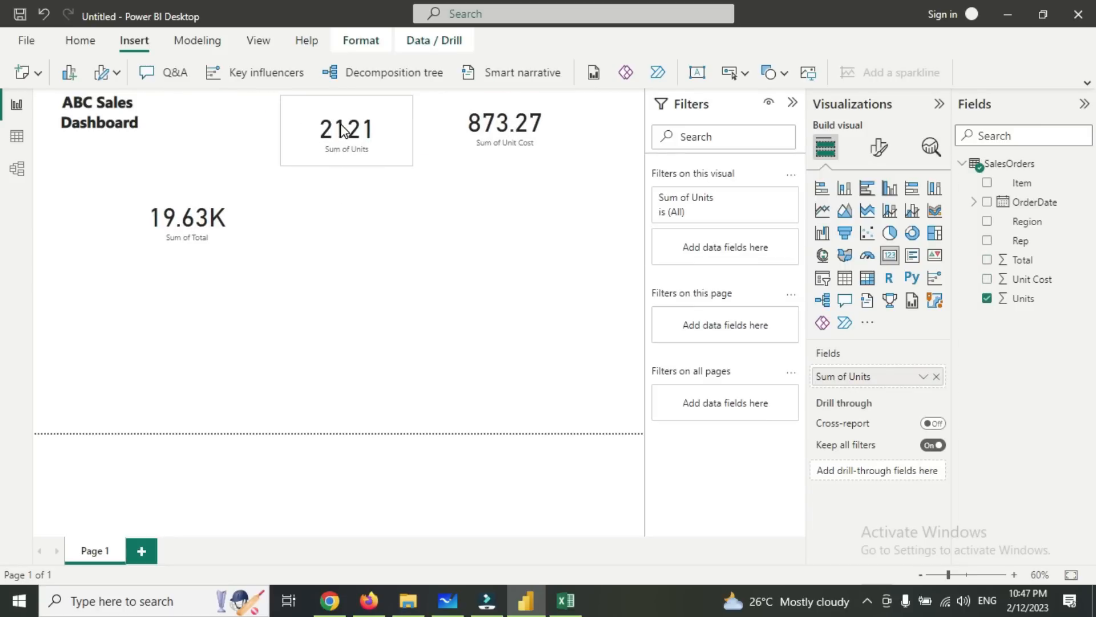
drag(174, 219, 227, 143)
drag(359, 117, 382, 105)
click(243, 163)
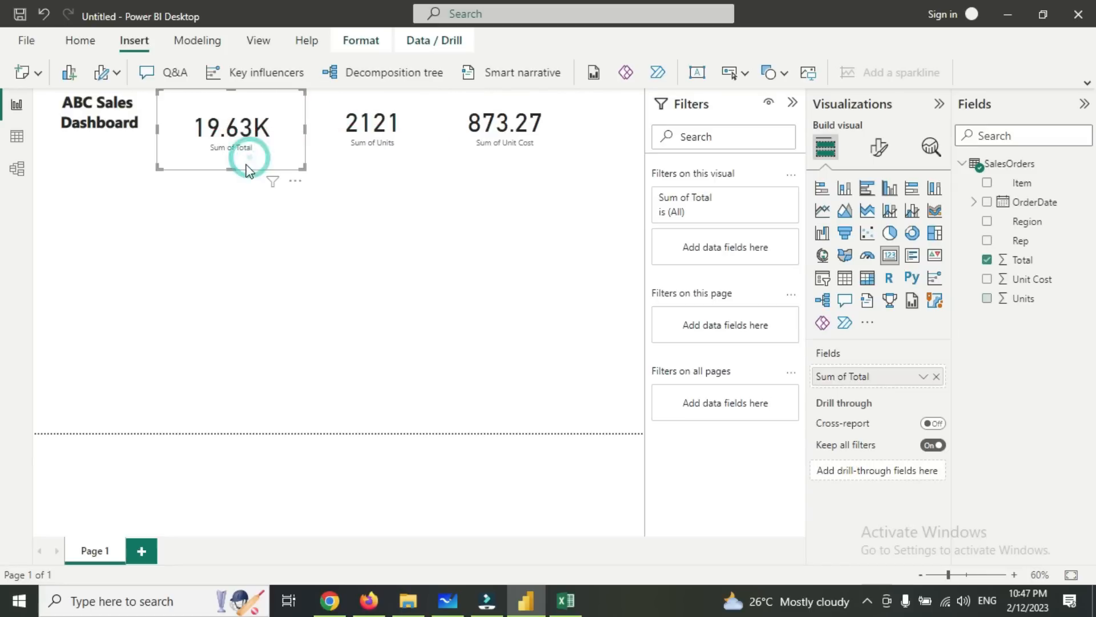
Shrink the Total card to the height of the other cards, narrow it slightly, and line up the Units and Unit Cost cards edge to edge beside it.
drag(229, 169, 229, 159)
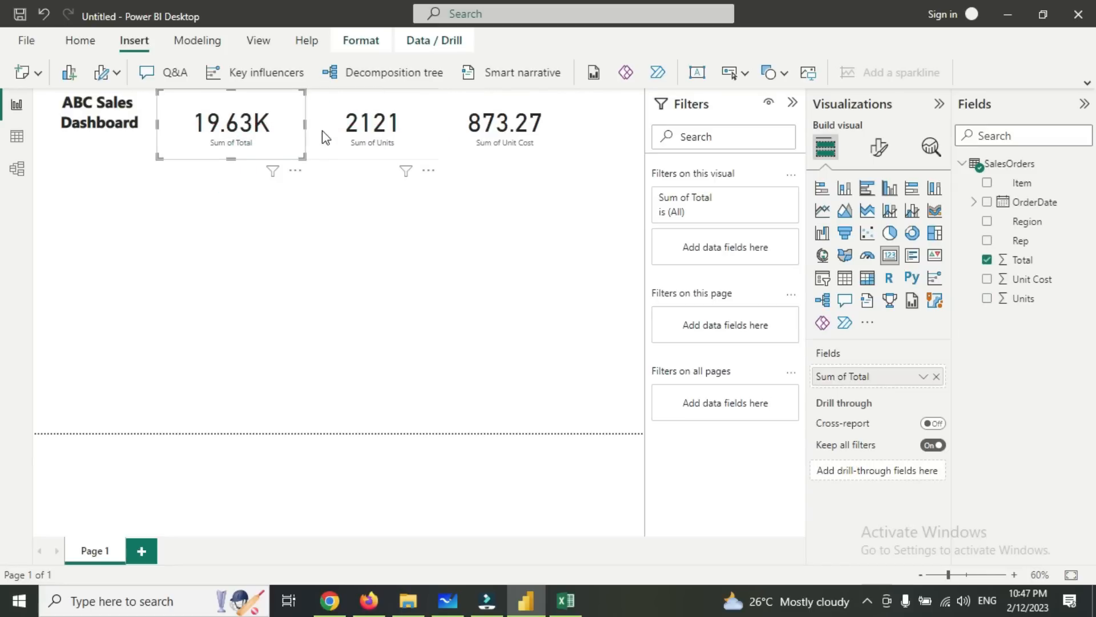
drag(304, 125, 297, 122)
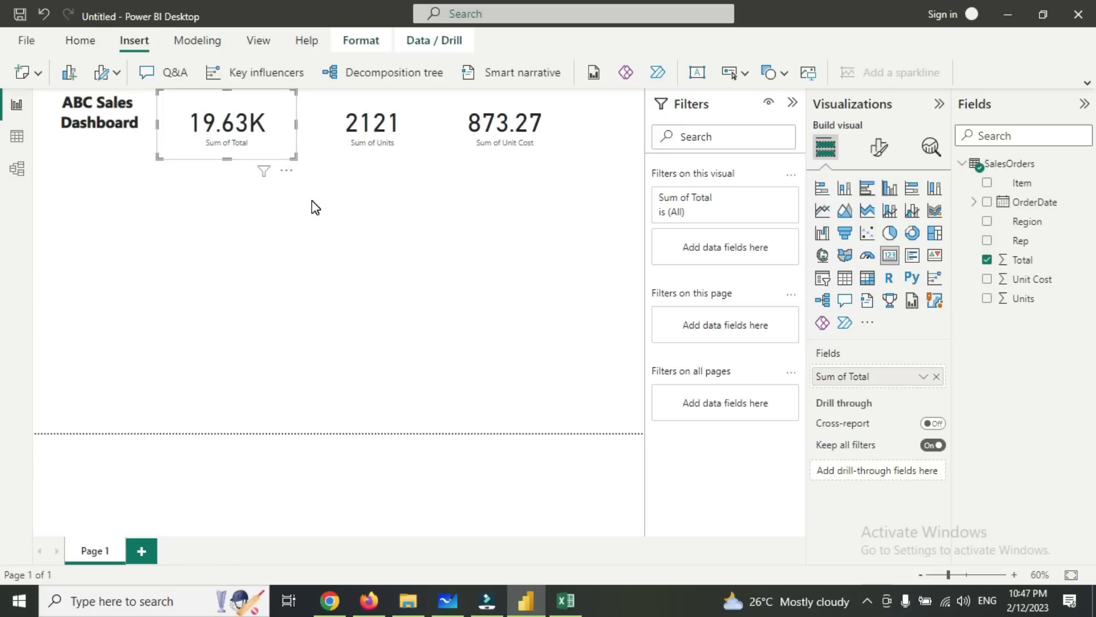
click(403, 99)
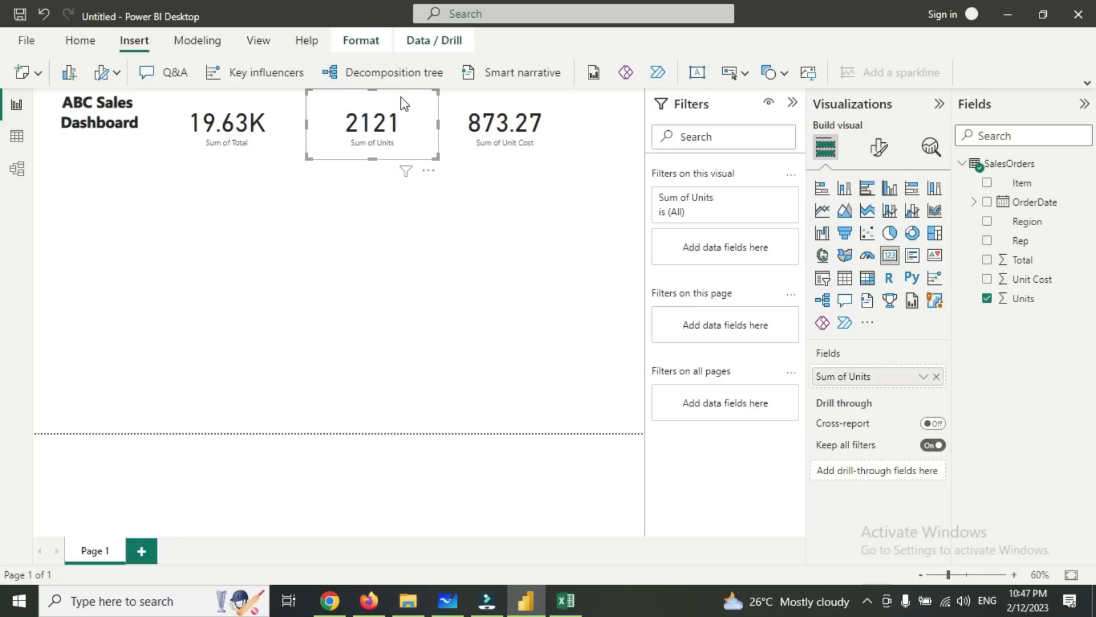
drag(402, 99, 394, 102)
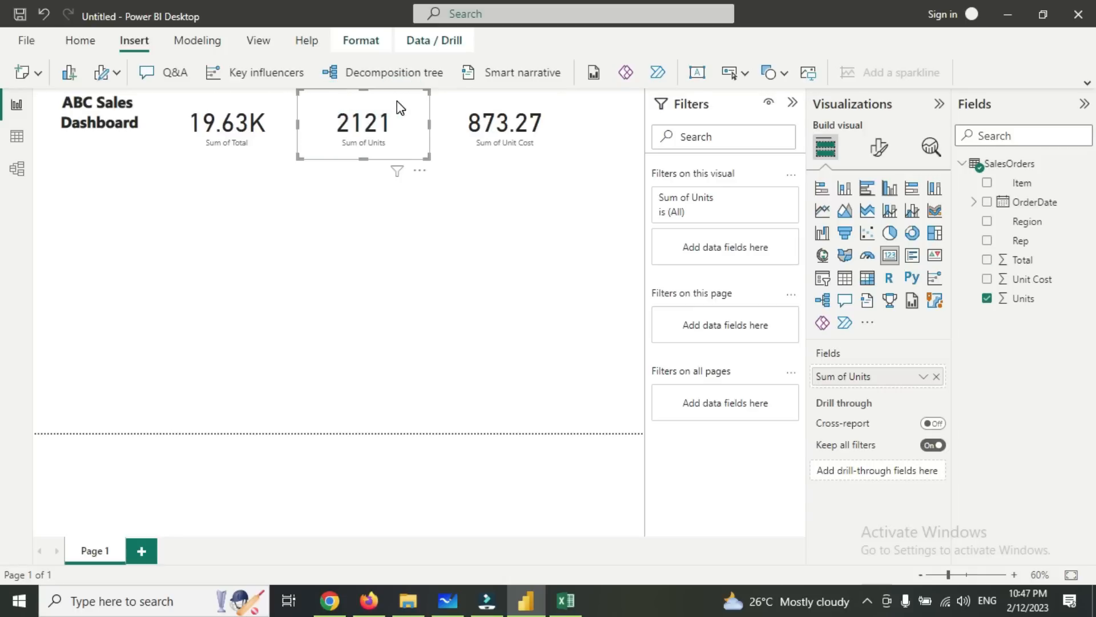
click(263, 102)
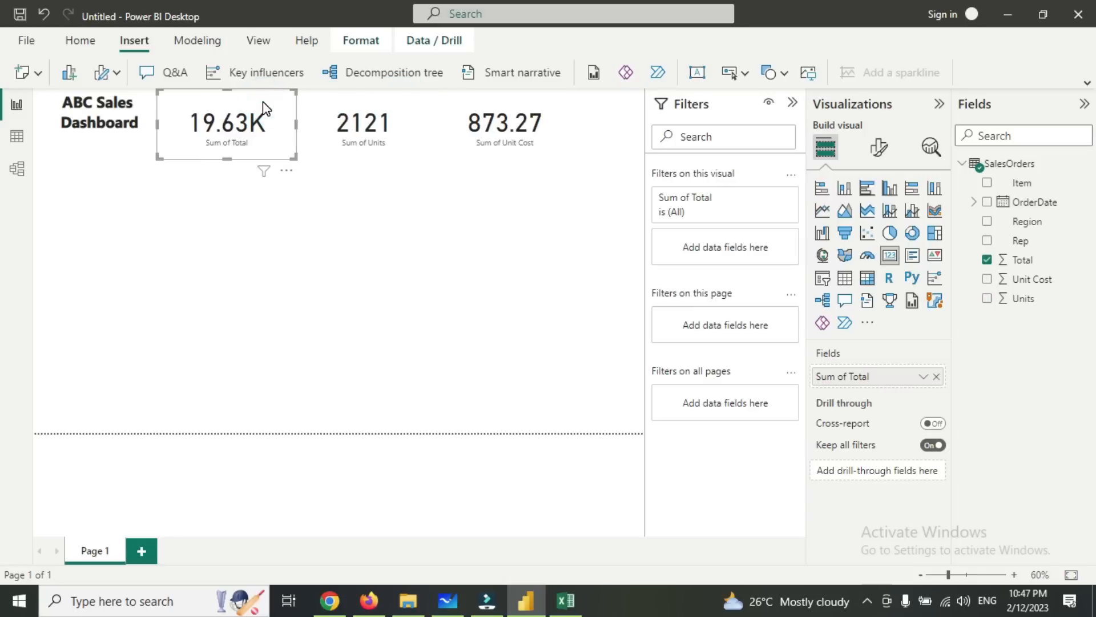
click(366, 104)
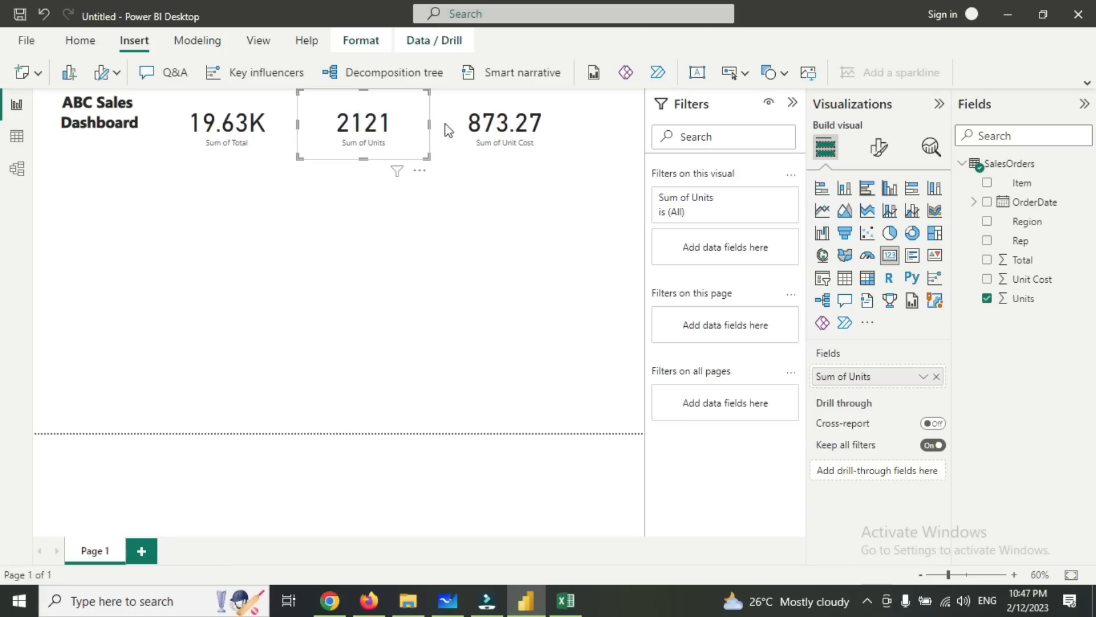
drag(483, 105, 475, 105)
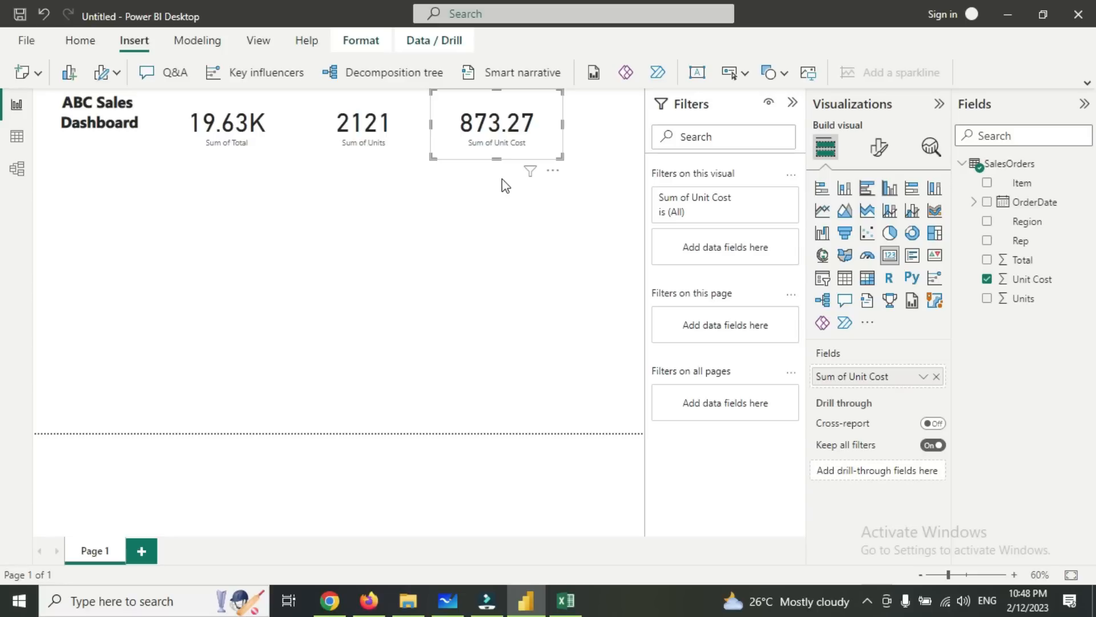
click(477, 185)
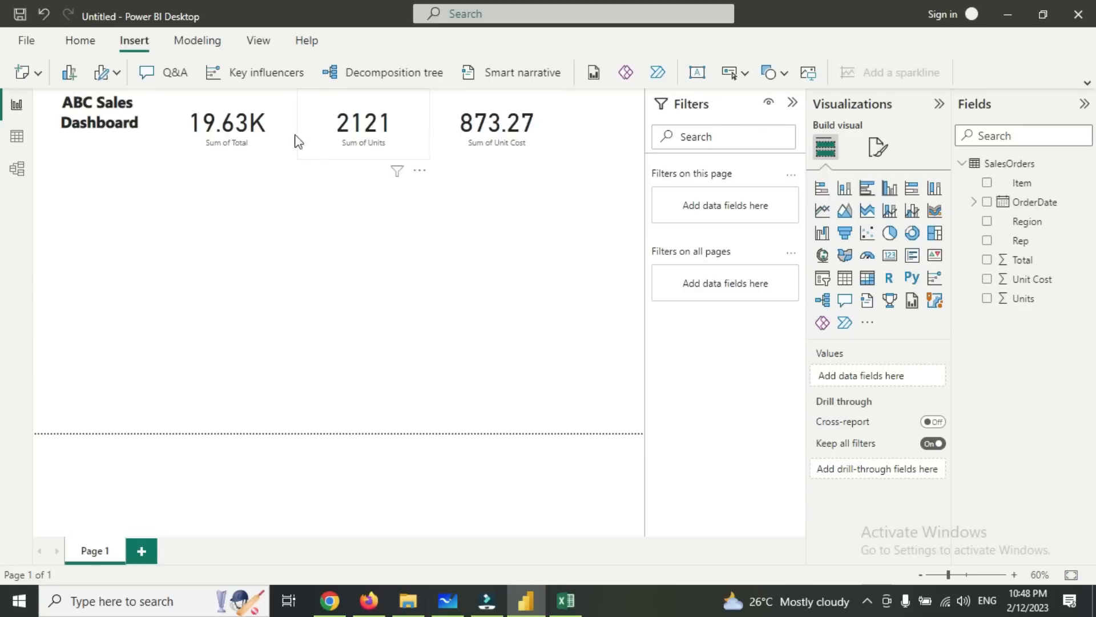
Shift the Total, Units and Unit Cost cards slightly away from the title, keeping them aligned in one row.
drag(266, 110, 280, 116)
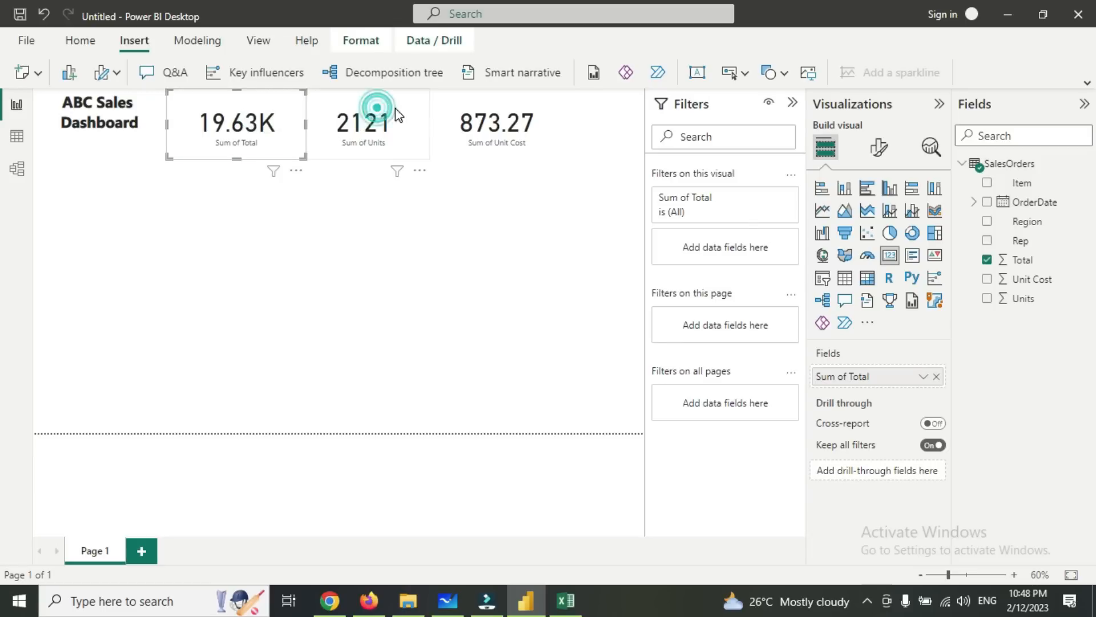
drag(380, 108, 398, 112)
drag(487, 117, 505, 118)
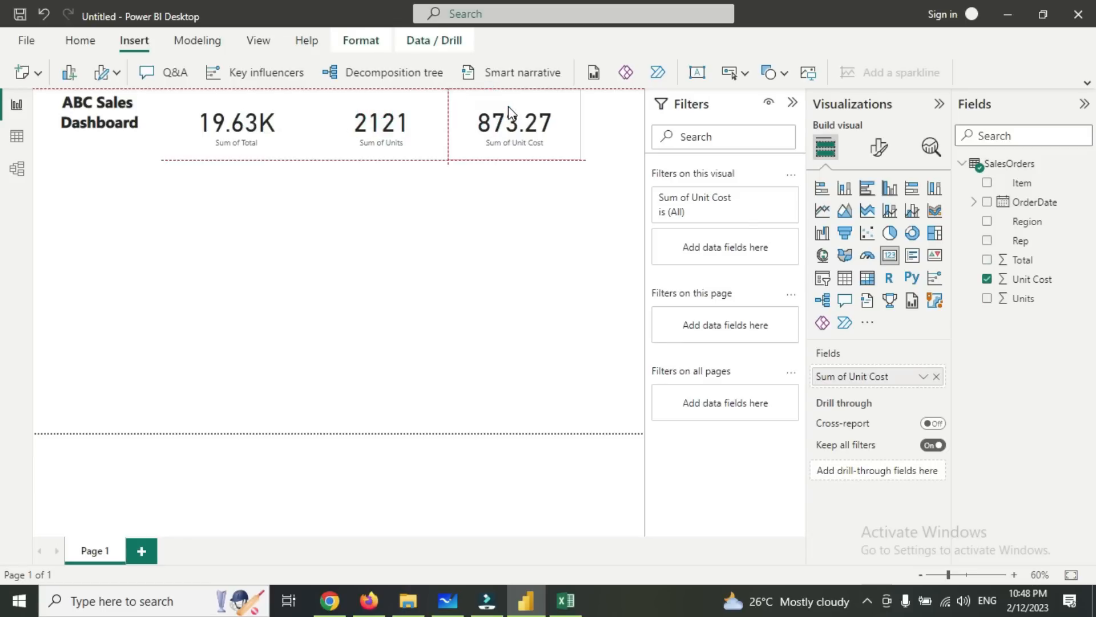
click(432, 190)
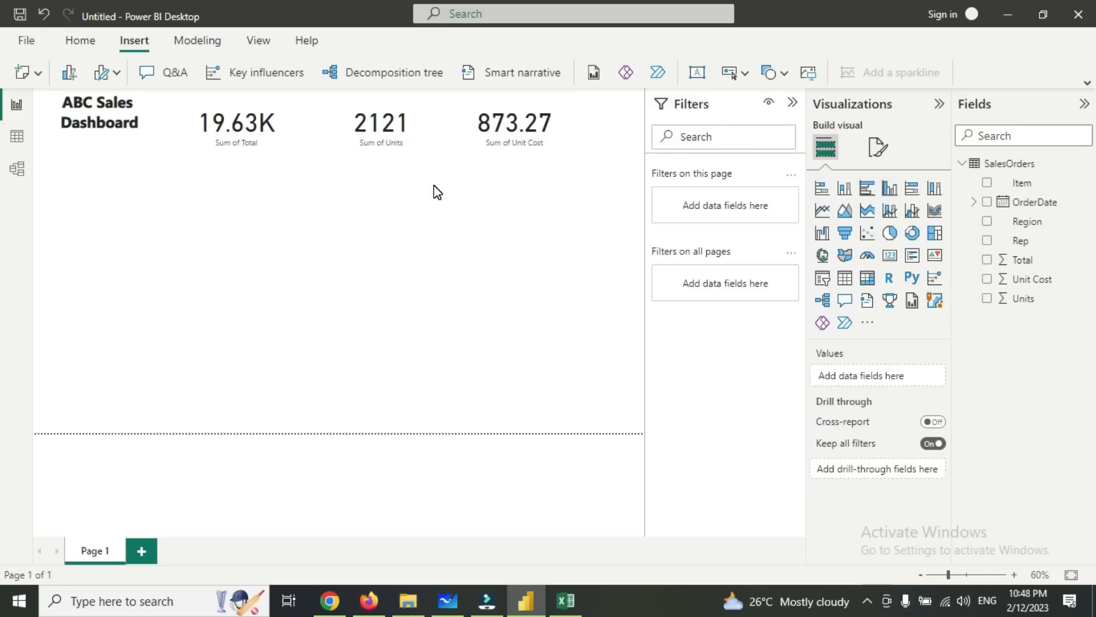
Switch to the SampleData workbook in Excel and examine the Region, Item and Rep columns of the SalesOrders sheet.
click(565, 600)
click(130, 167)
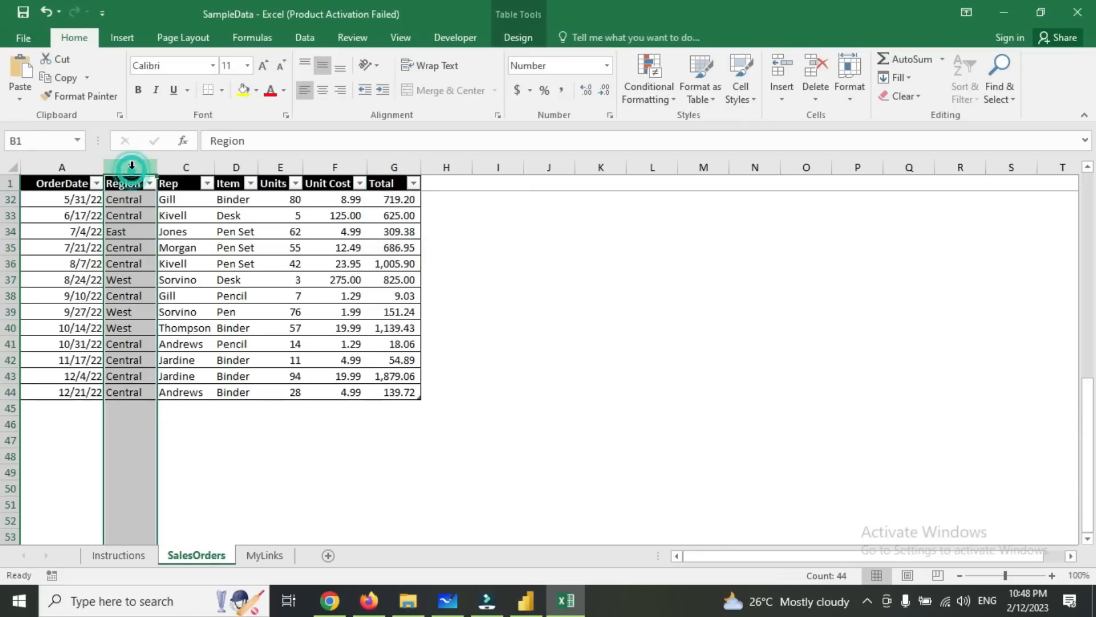
click(232, 167)
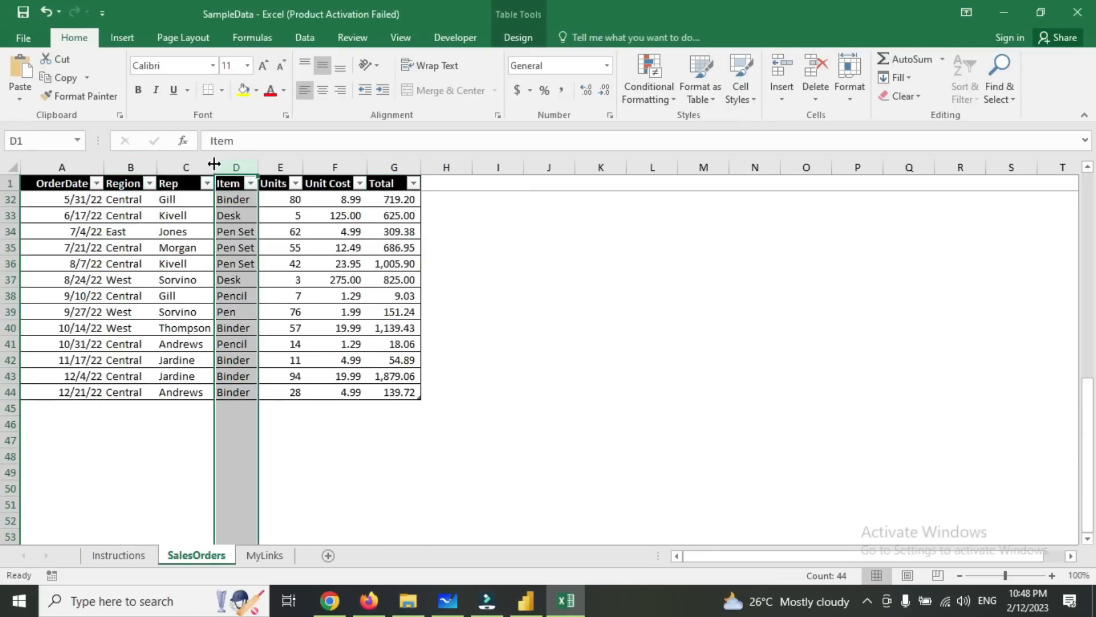
click(169, 167)
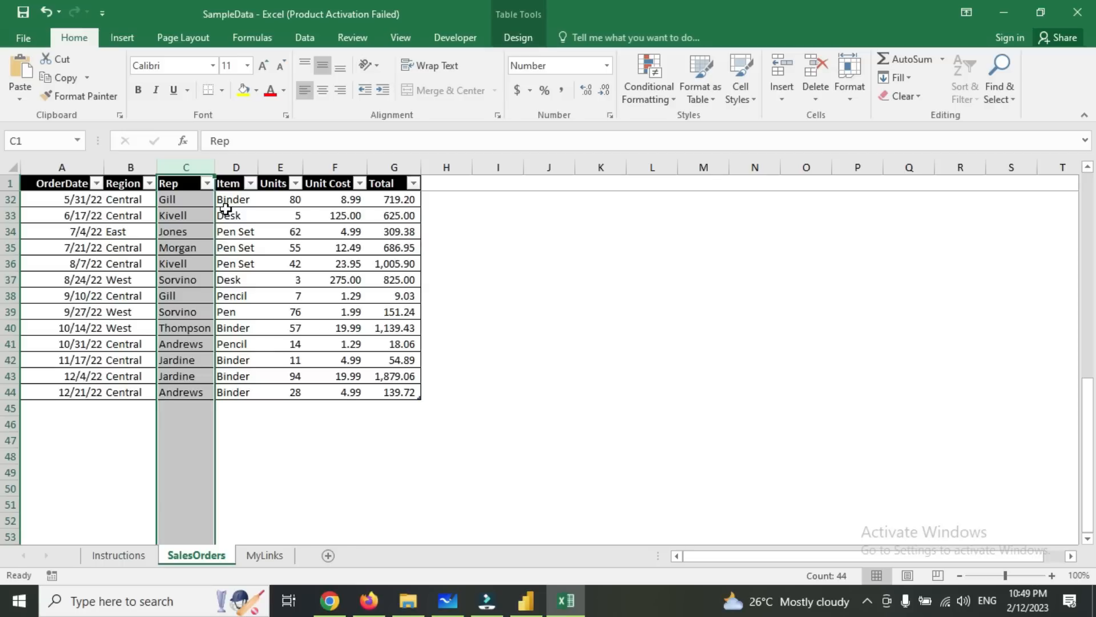
Switch back to Power BI Desktop, insert a clustered column chart below the summary cards, and make it taller and wider.
click(526, 600)
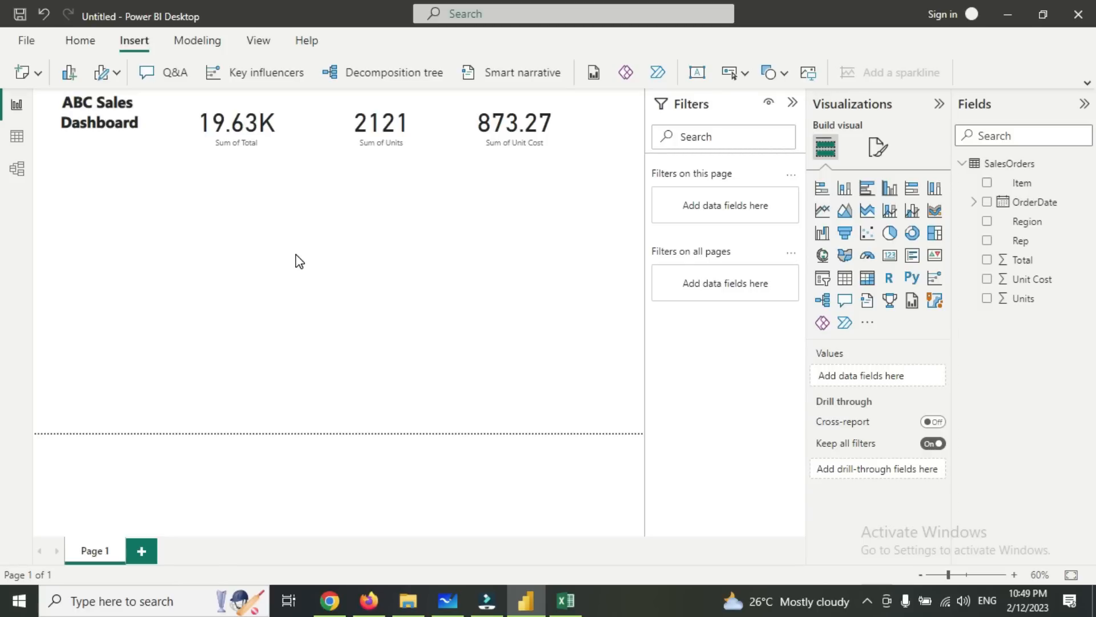
click(890, 189)
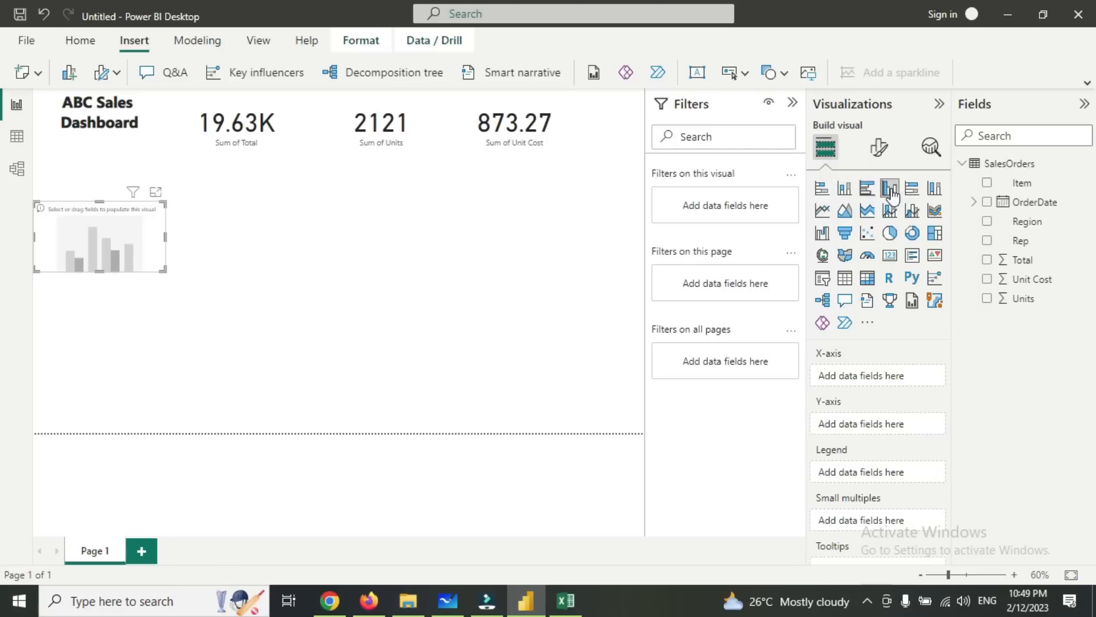
drag(141, 229, 280, 199)
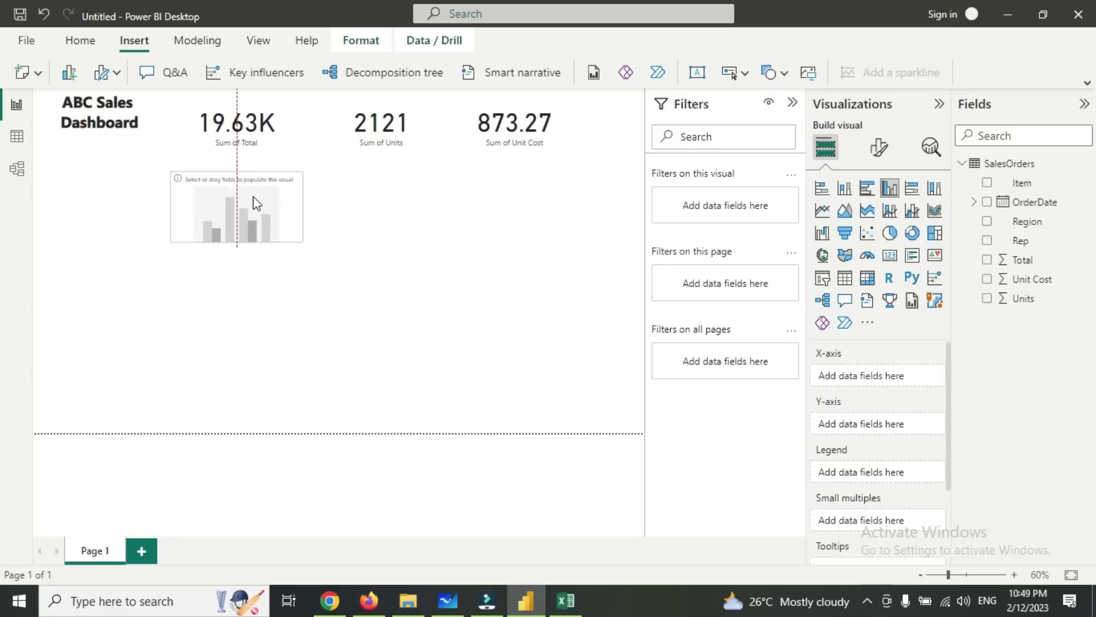
drag(242, 240, 245, 296)
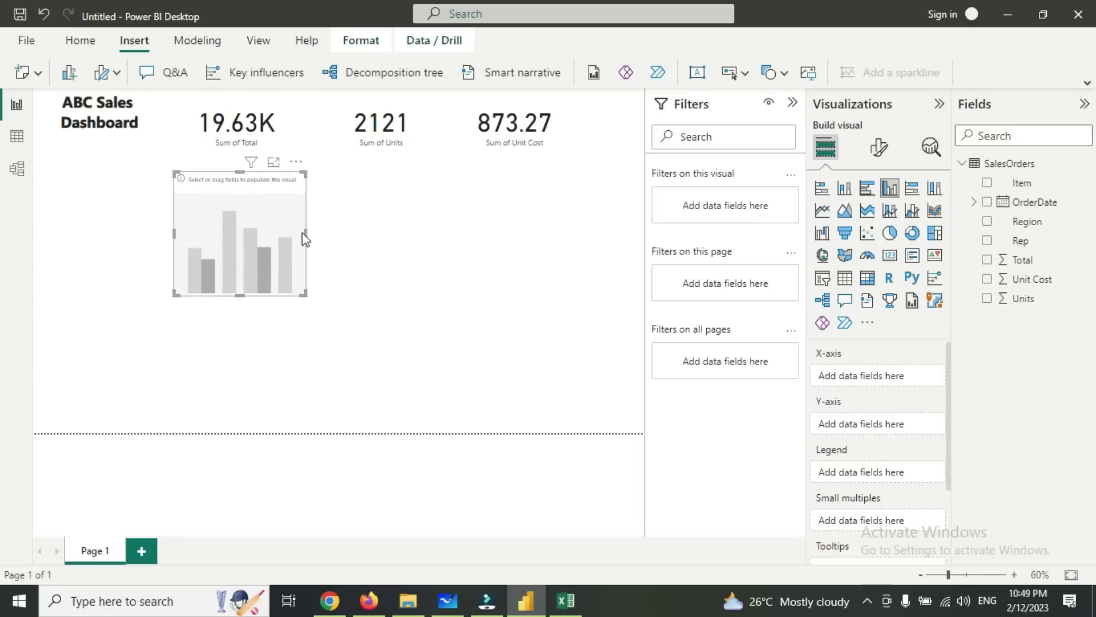
drag(306, 233, 428, 234)
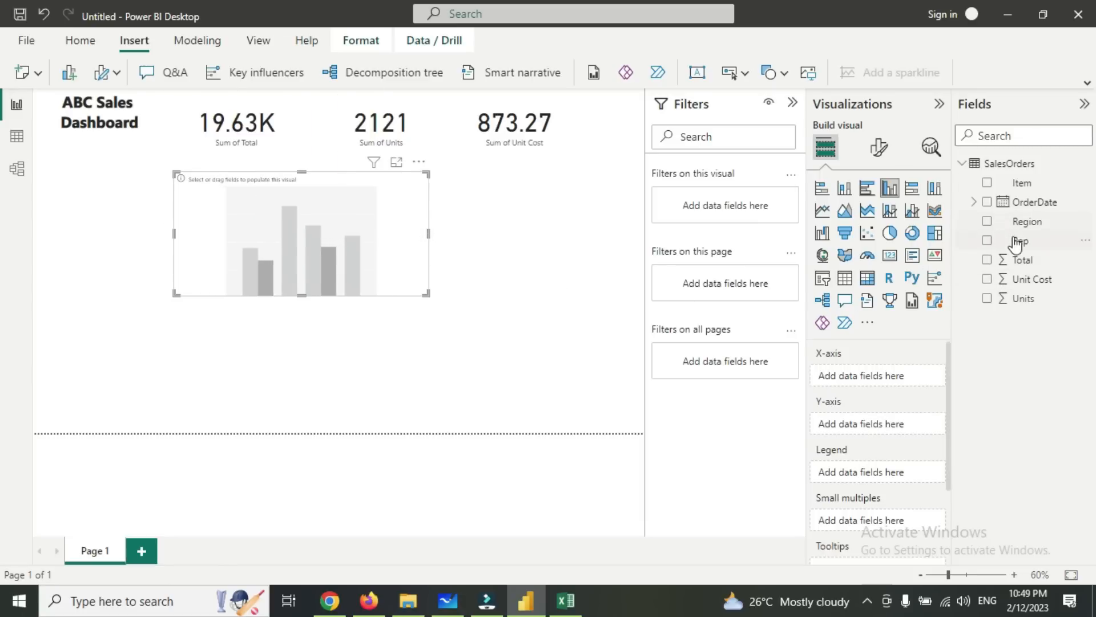
Put Rep on the column chart's X-axis and Total on its Y-axis, enlarge the chart, and move it close beneath the cards.
drag(1014, 241, 873, 379)
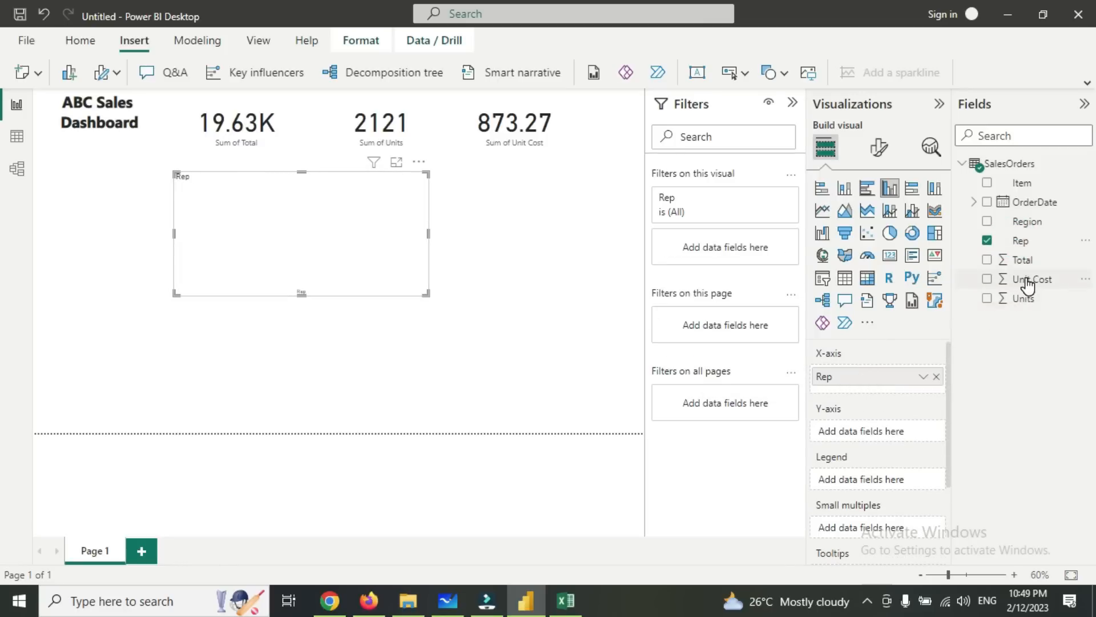
drag(1022, 259, 885, 437)
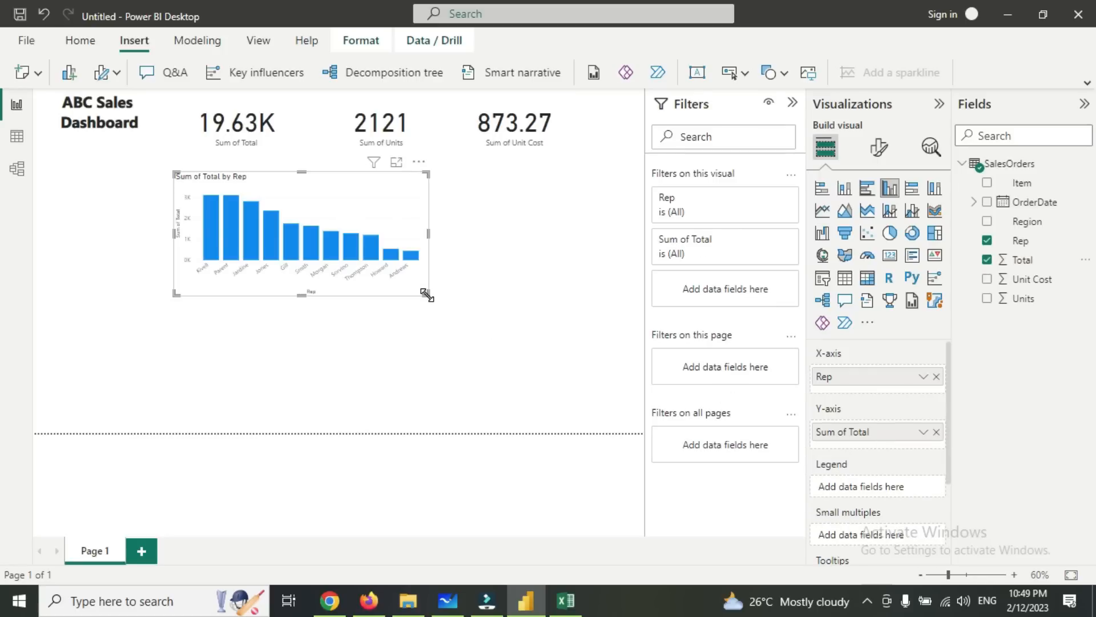
drag(426, 293, 589, 338)
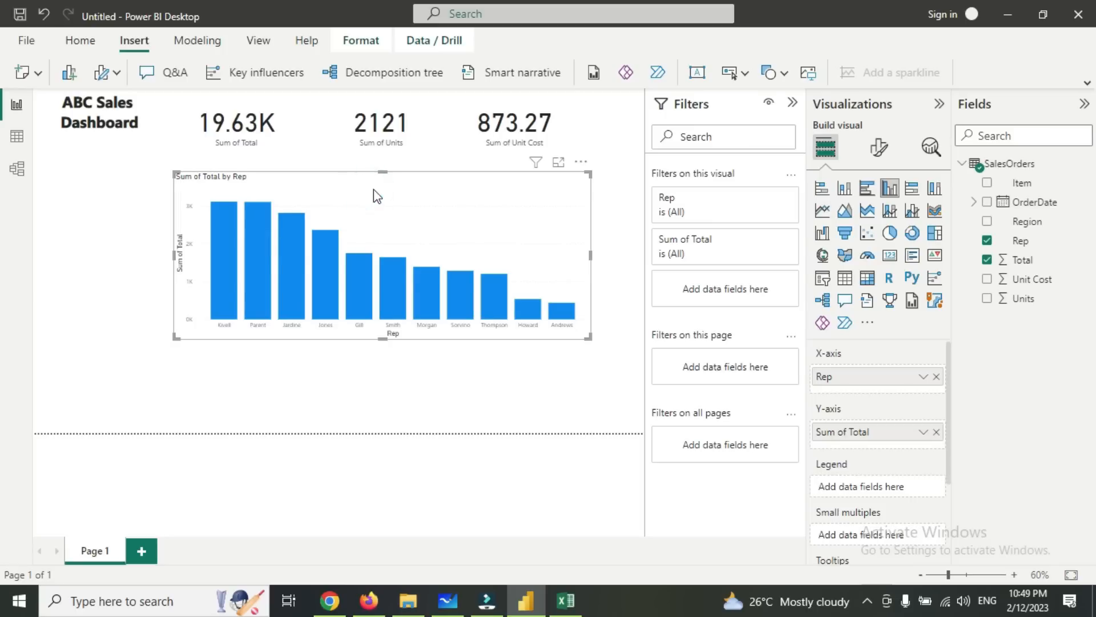
drag(374, 190, 393, 179)
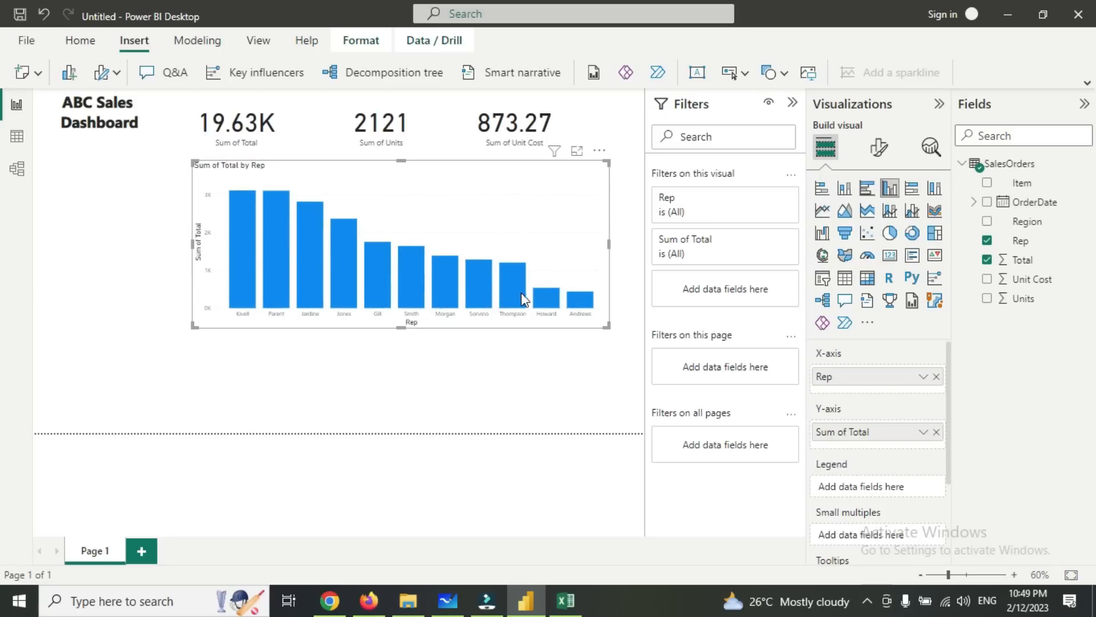
mouse_move(529, 303)
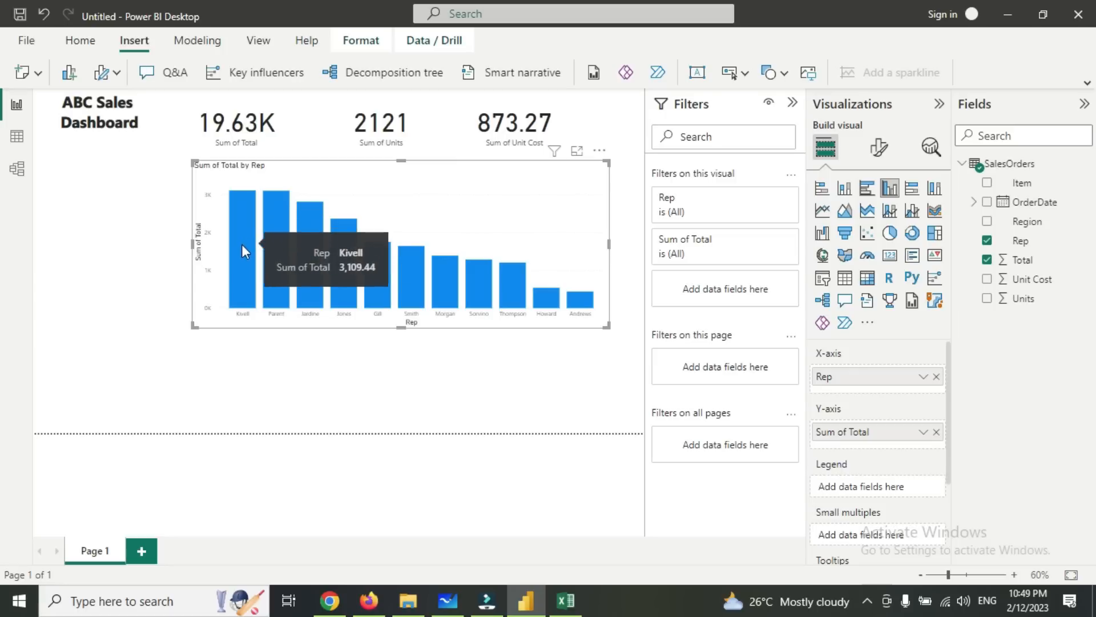
Collapse the Filters pane, widen the Total by Rep column chart slightly, and nudge it into place under the cards.
click(793, 103)
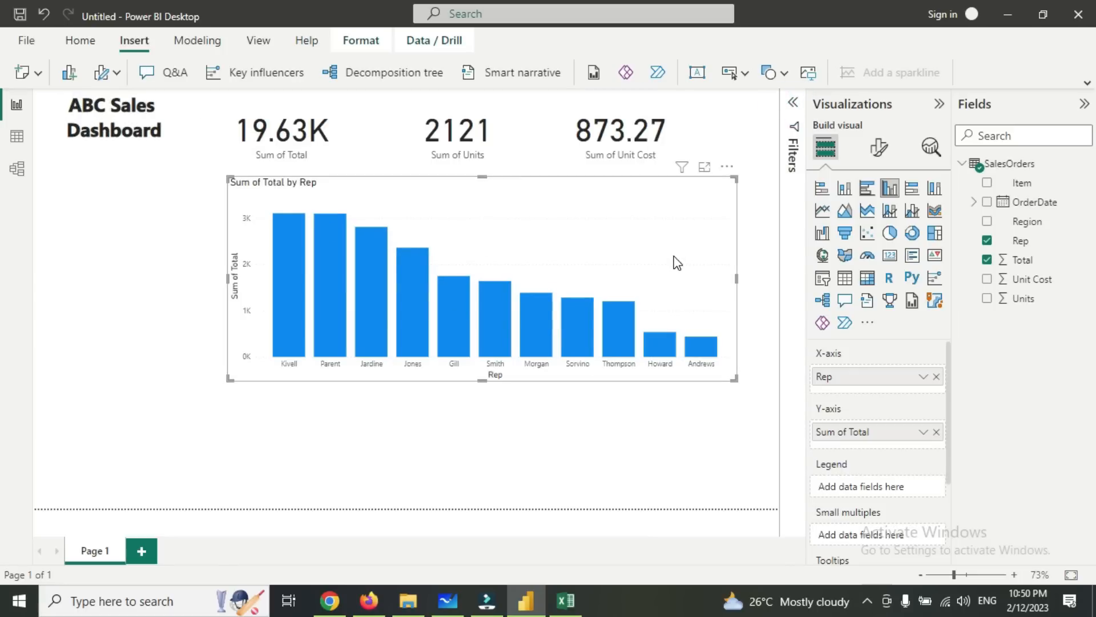
scroll(676, 262, up, 2)
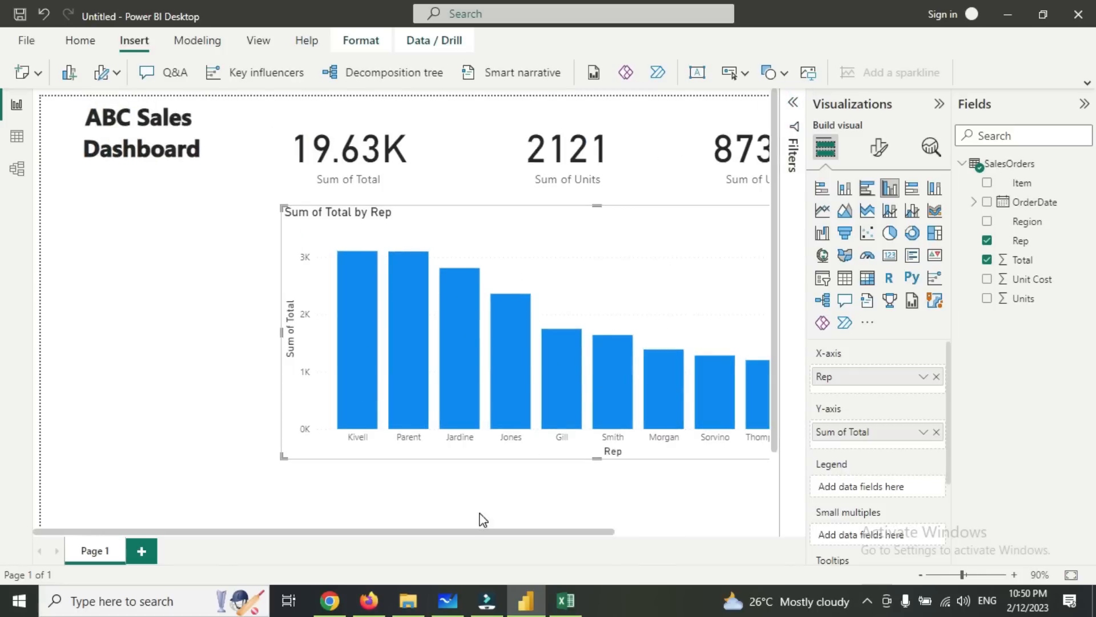
drag(479, 531, 628, 515)
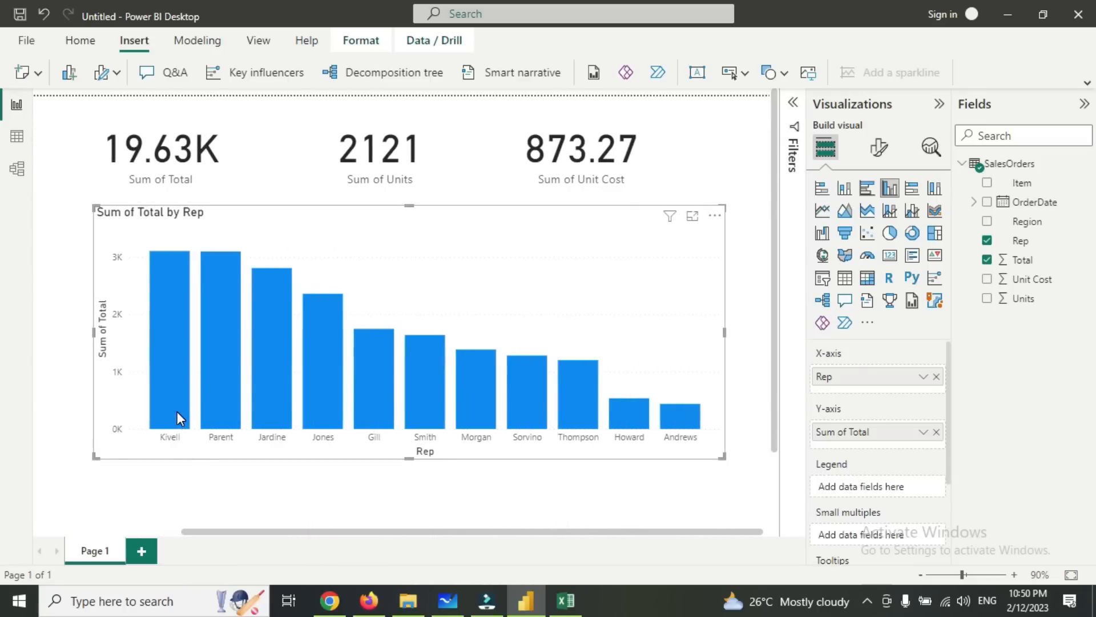
mouse_move(177, 411)
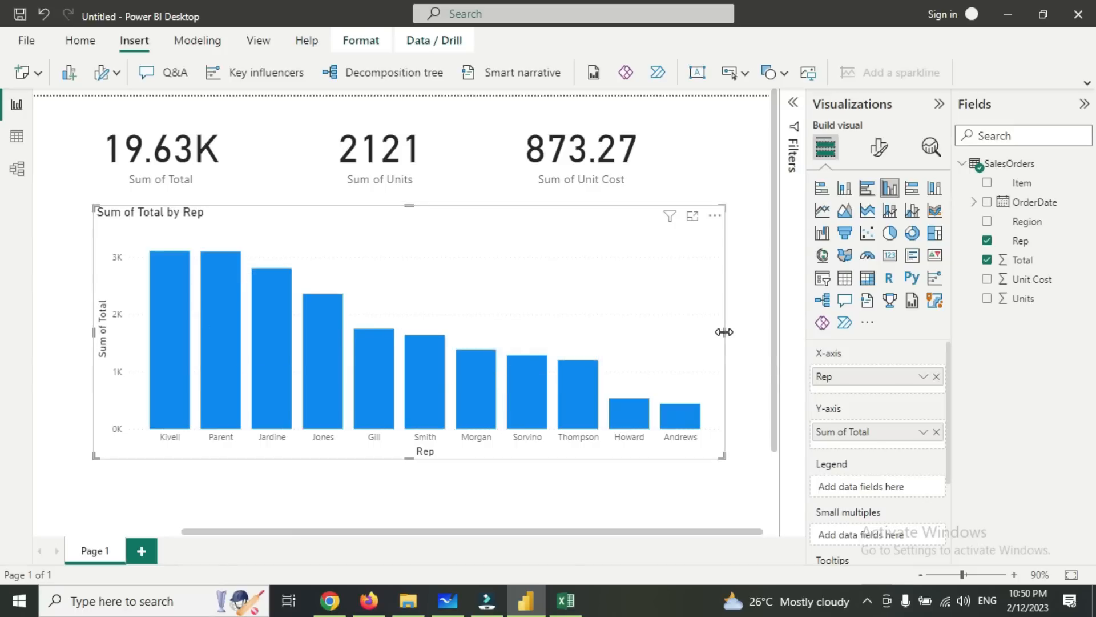
drag(724, 332, 745, 327)
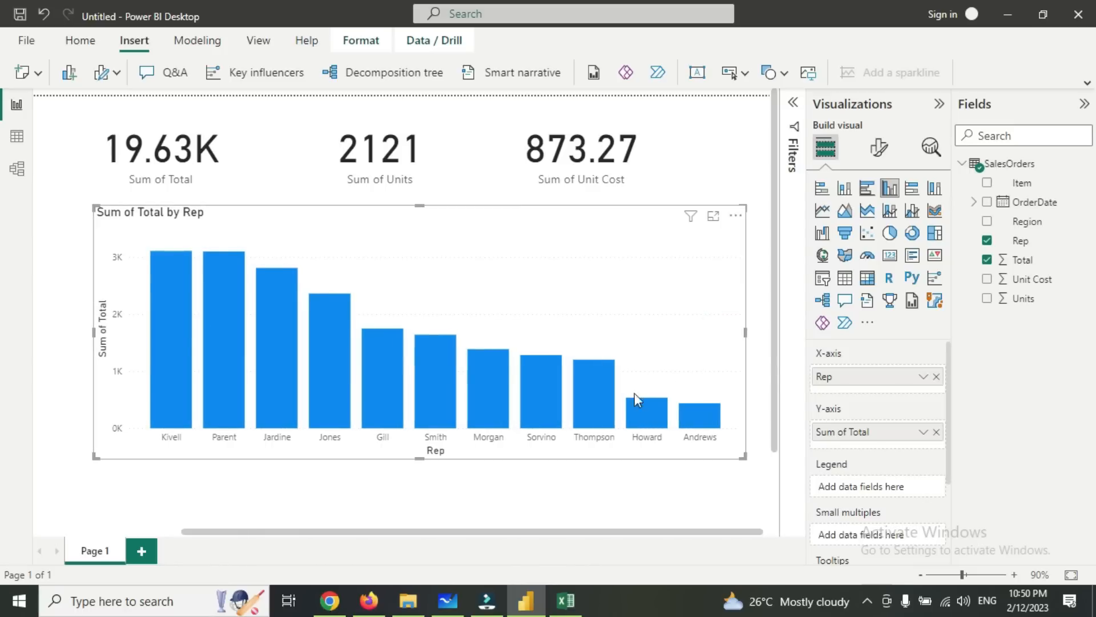
click(597, 488)
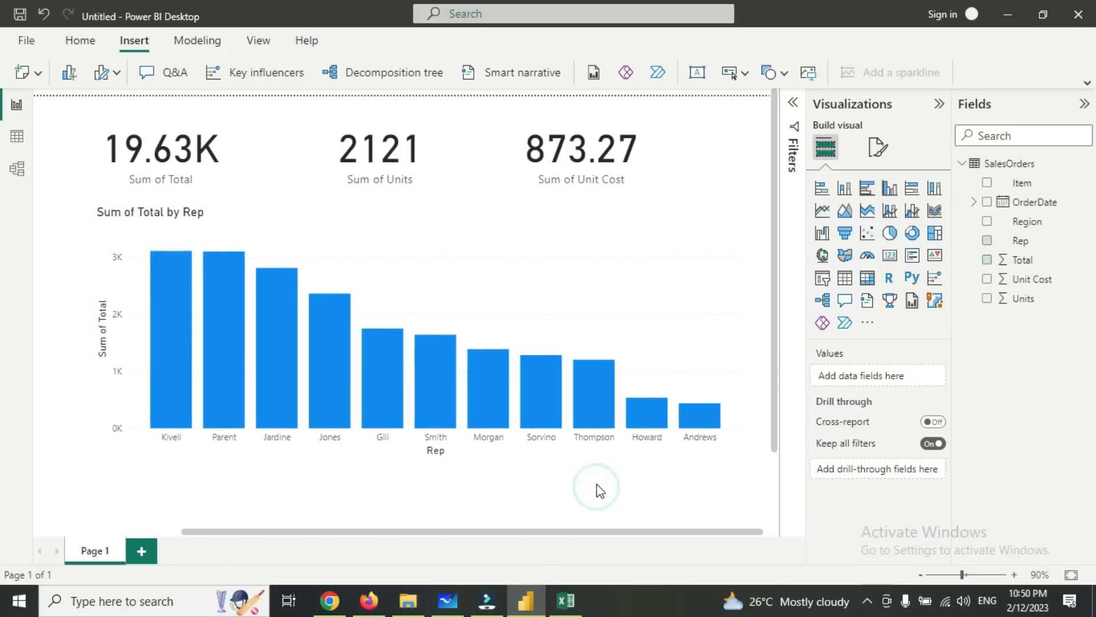
click(760, 181)
scroll(676, 232, down, 2)
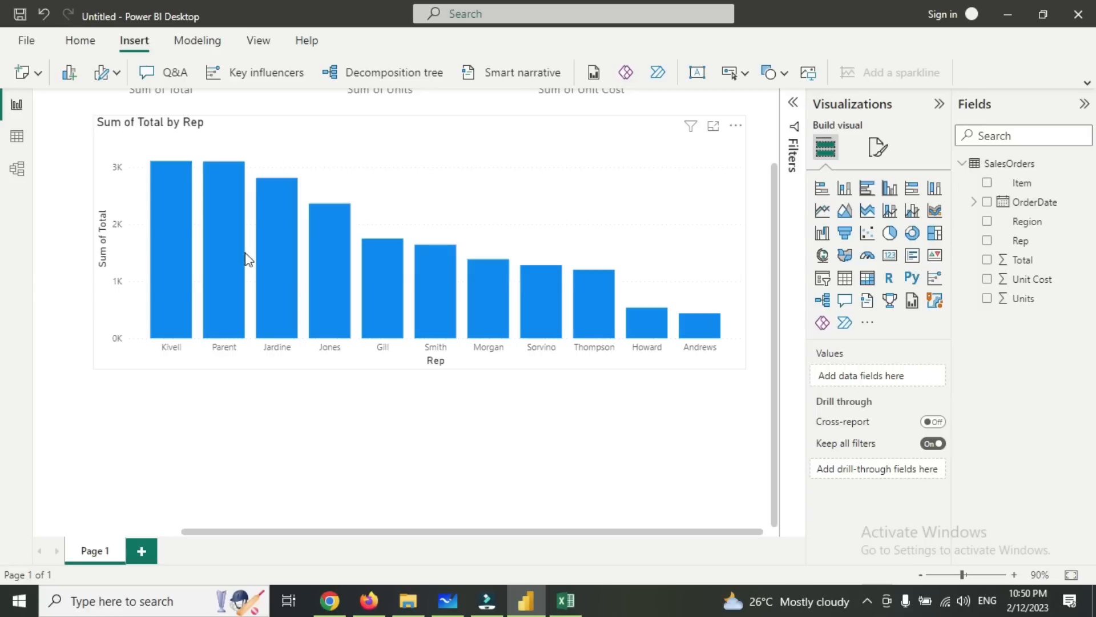
click(587, 126)
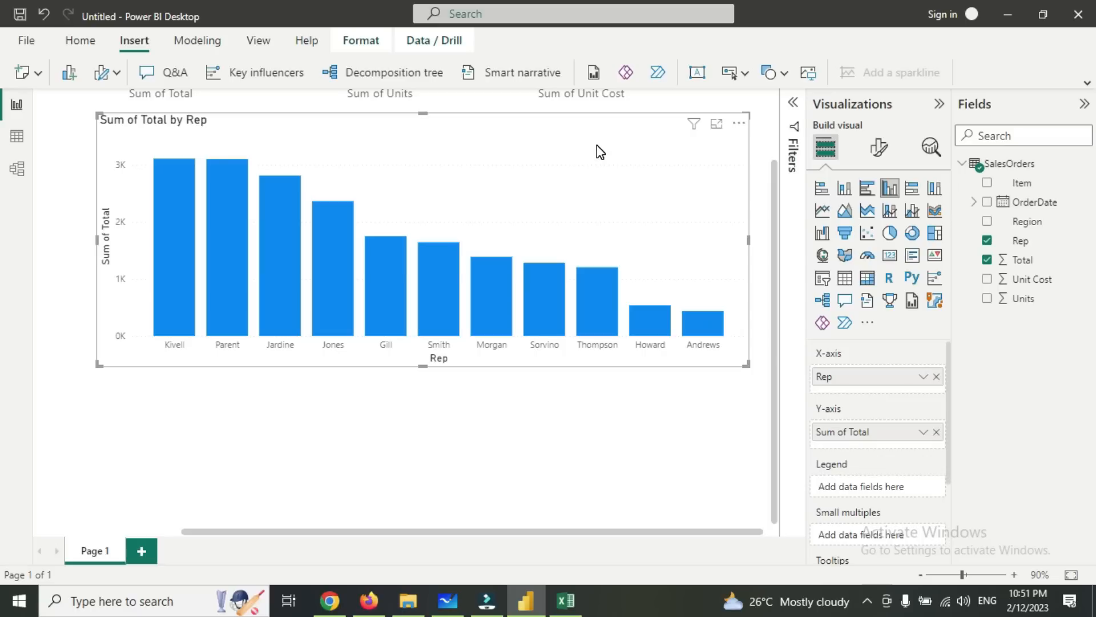
click(548, 456)
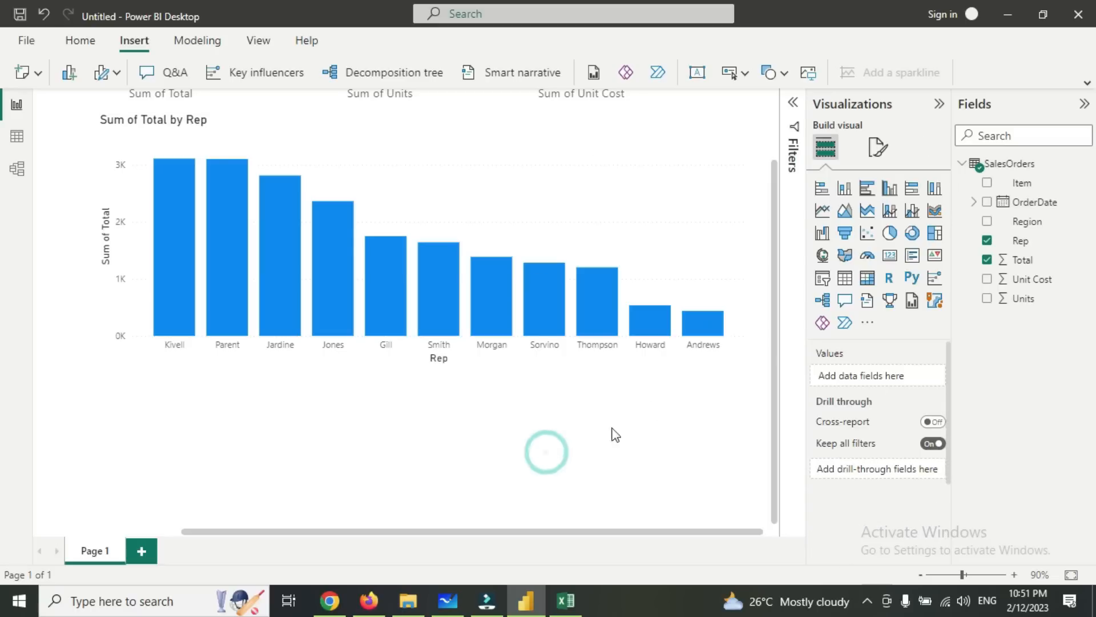
Insert a pie chart, enlarge it, and place it against the page's left edge, below the column chart.
click(890, 232)
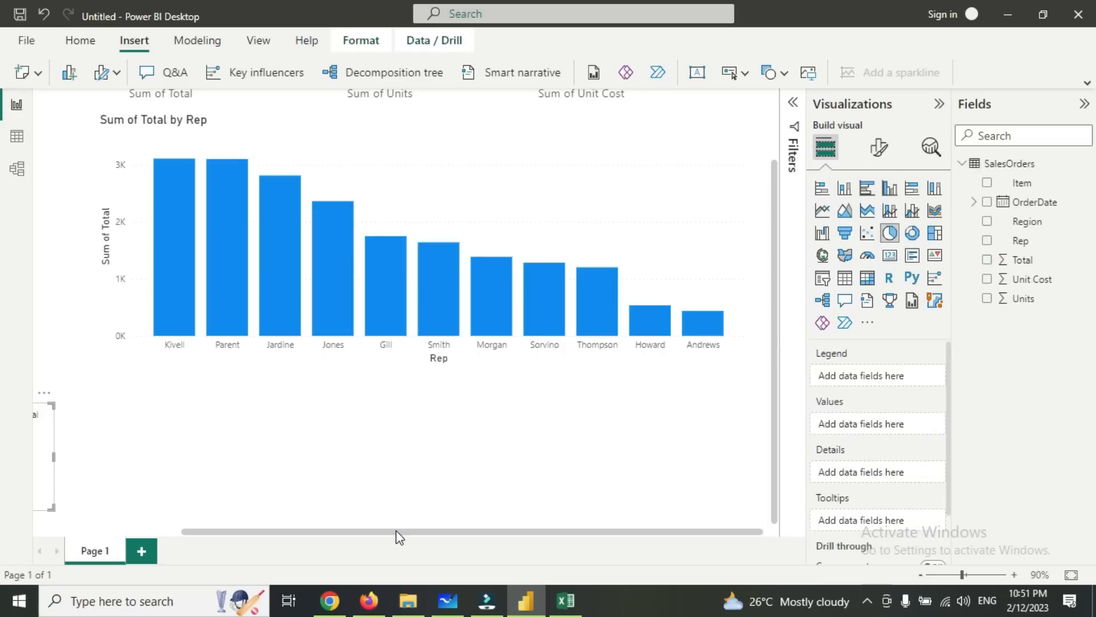
drag(398, 537, 249, 539)
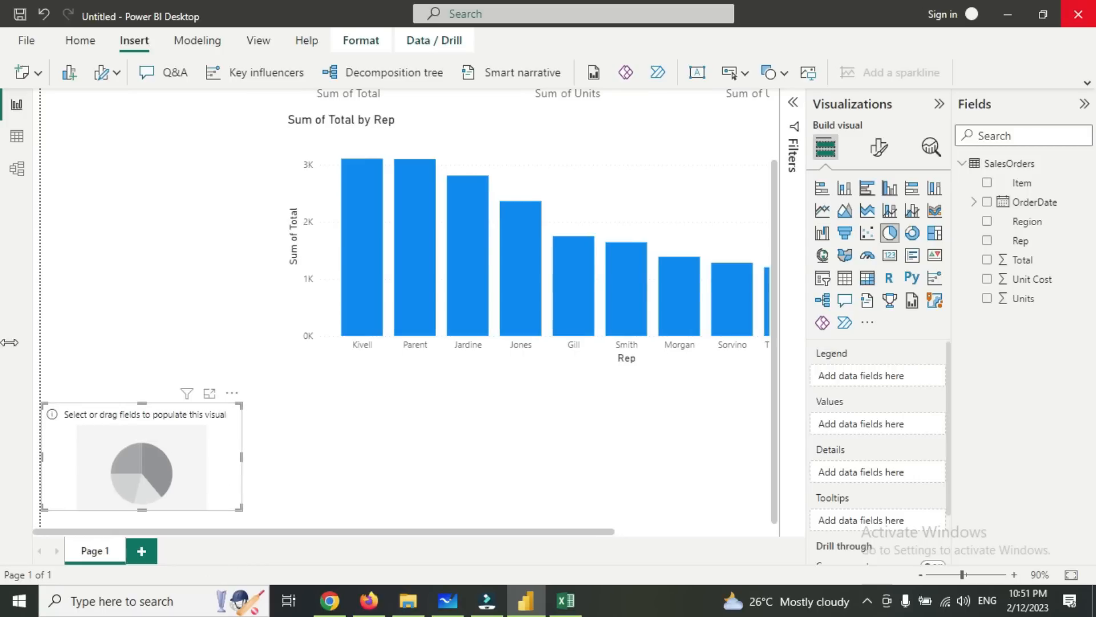
drag(141, 399, 345, 414)
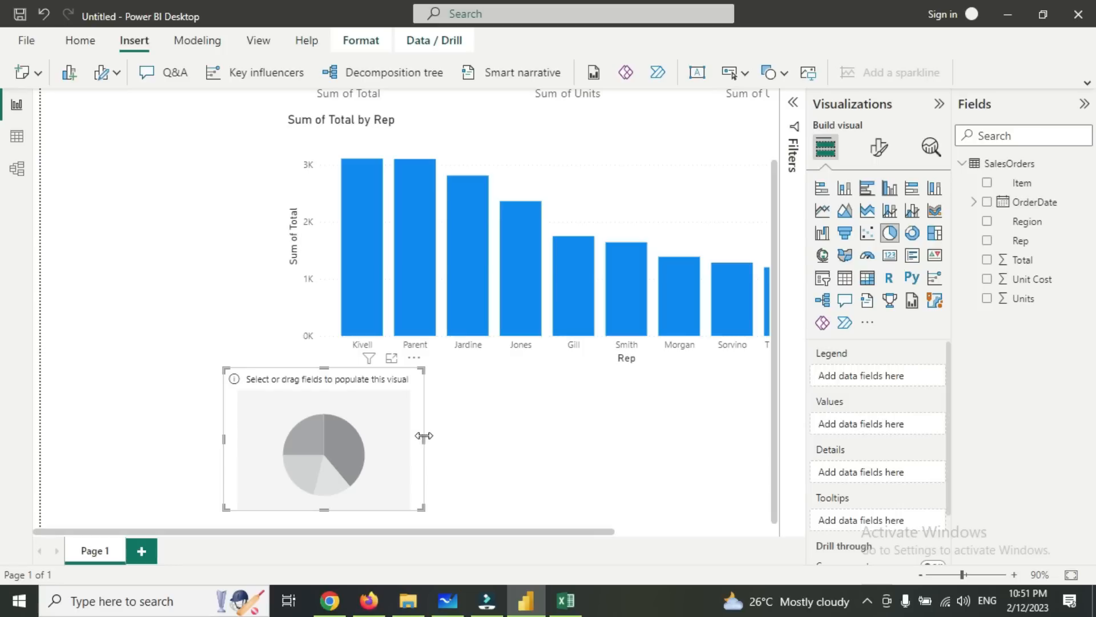
drag(423, 439, 482, 440)
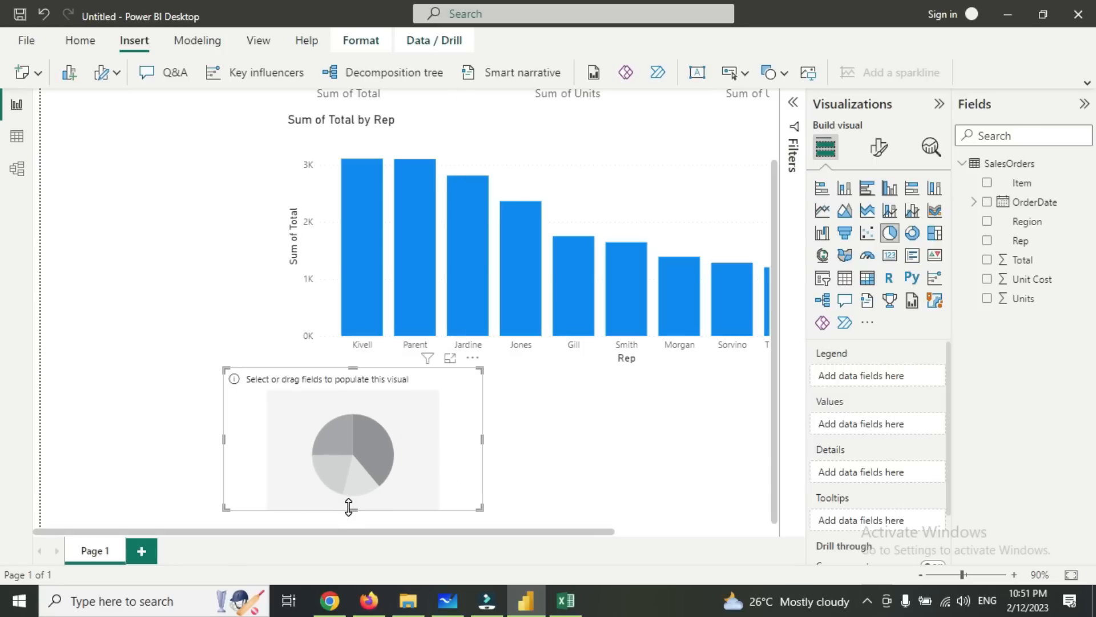
drag(347, 508, 357, 539)
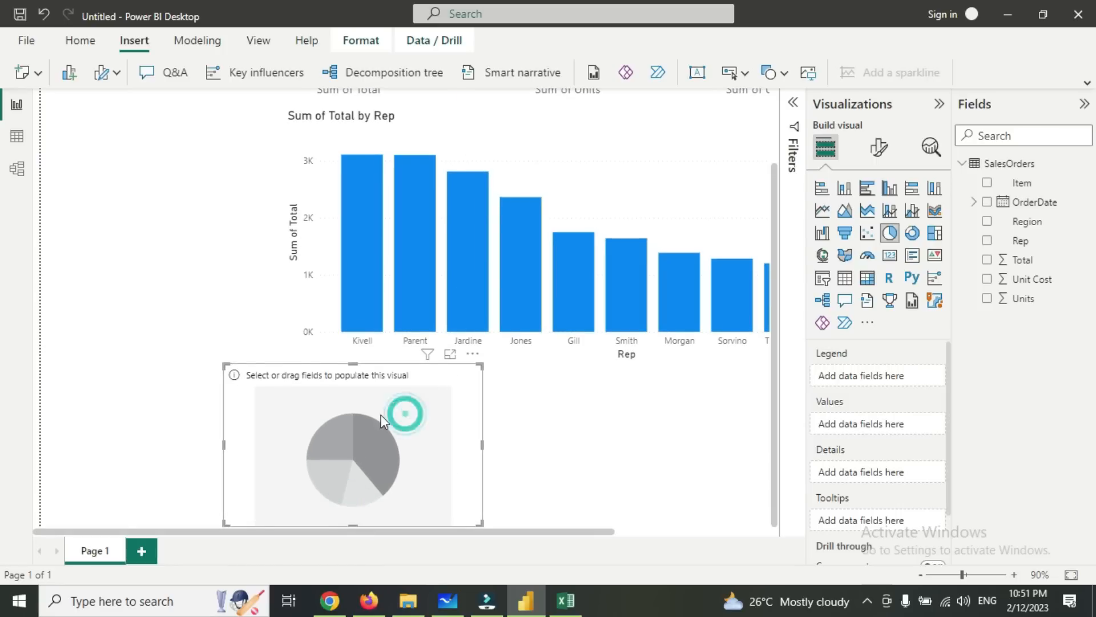
drag(381, 415, 216, 408)
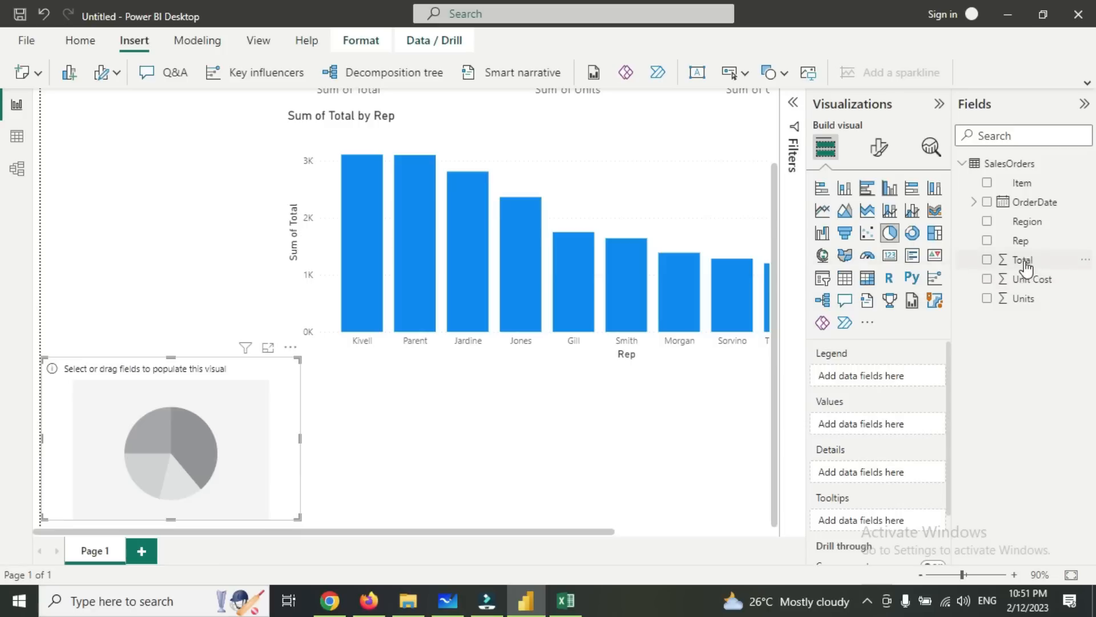
Use Total as the pie chart's values and Region as its legend.
drag(1026, 266, 882, 429)
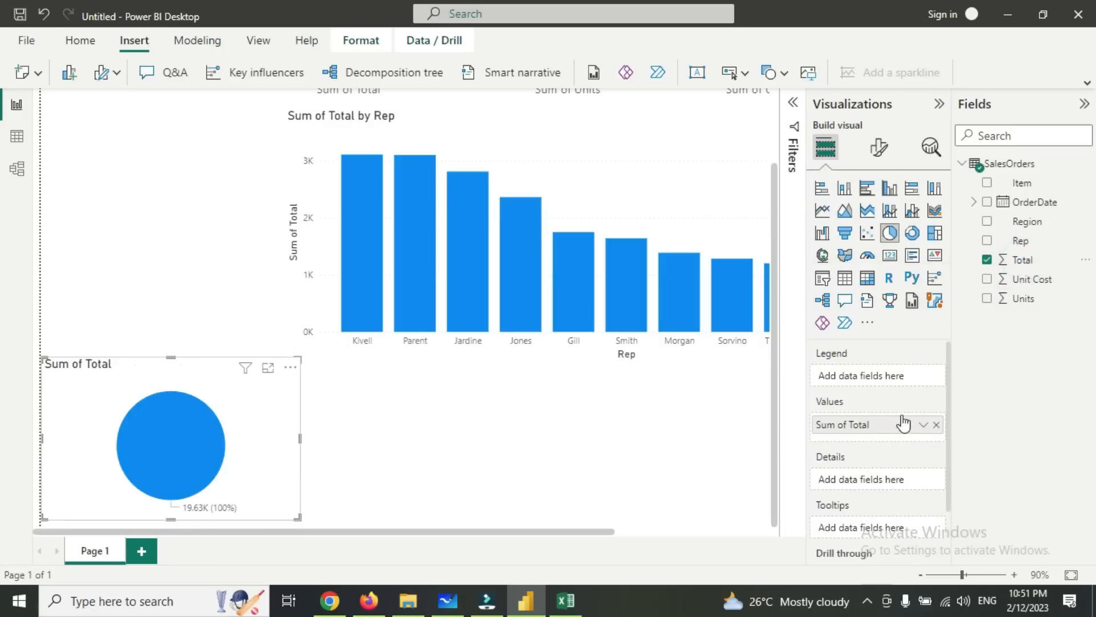
drag(1022, 221, 874, 378)
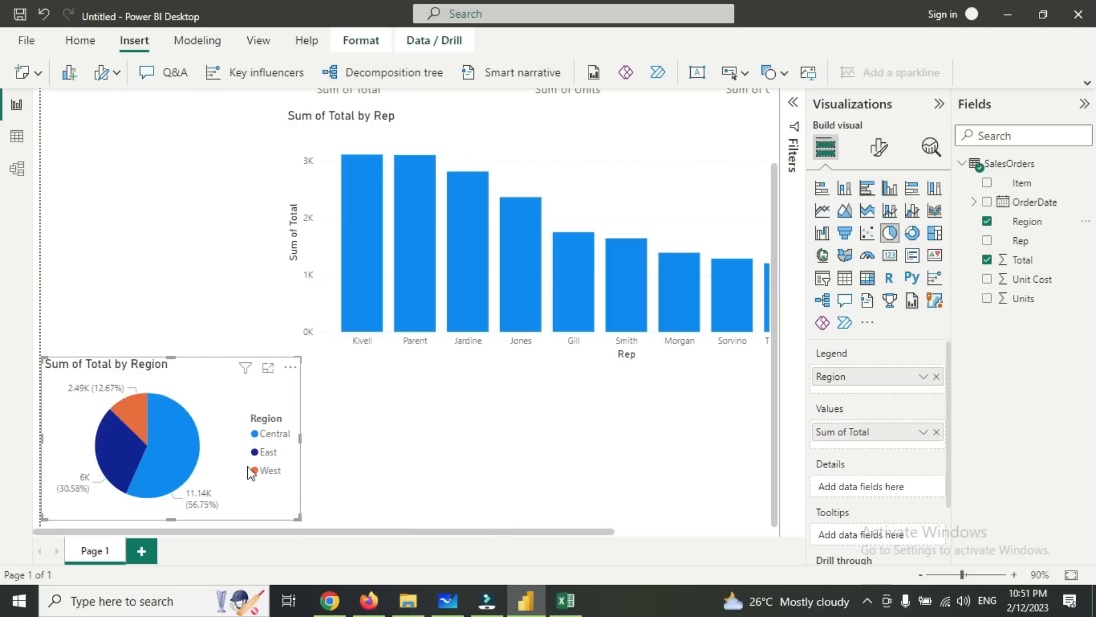
mouse_move(182, 452)
Examine the Total by Region pie chart in focus mode and return to the report page.
click(267, 368)
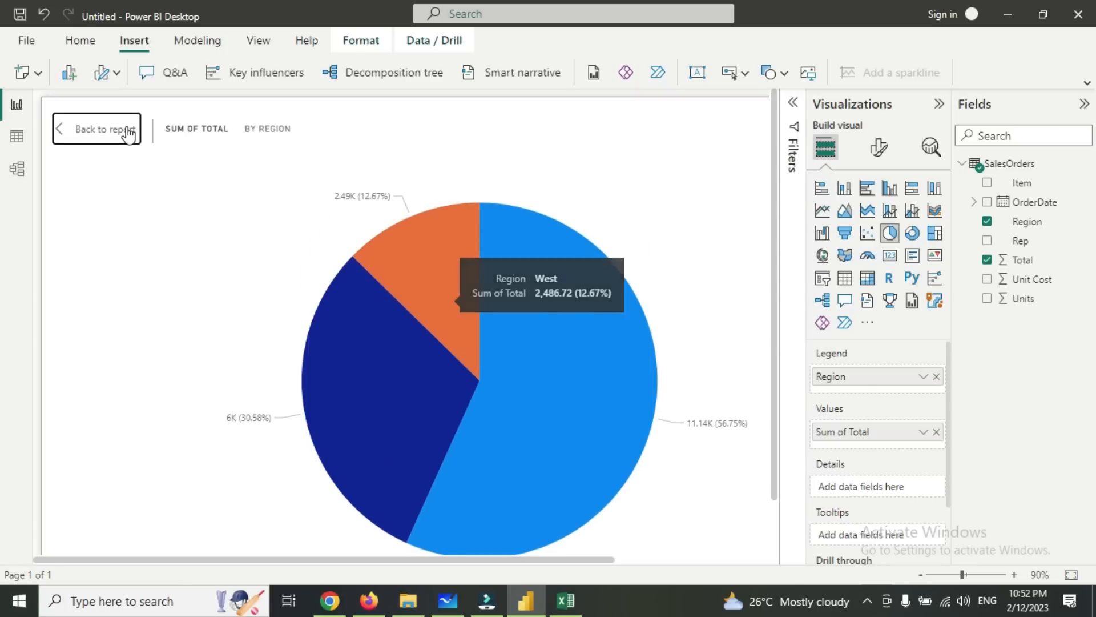
click(128, 126)
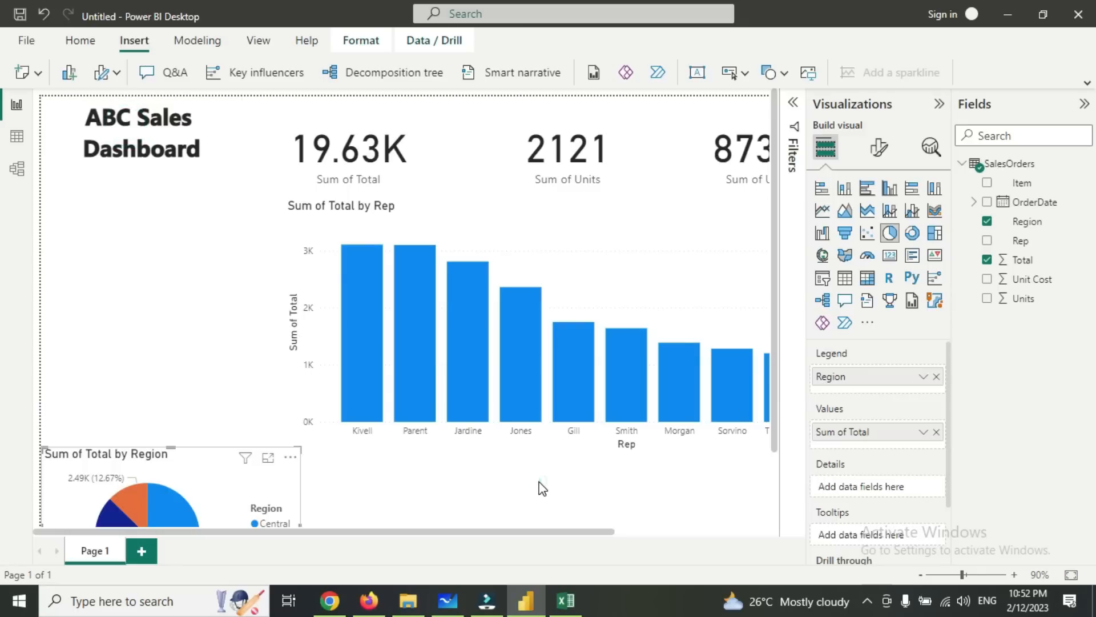
click(542, 479)
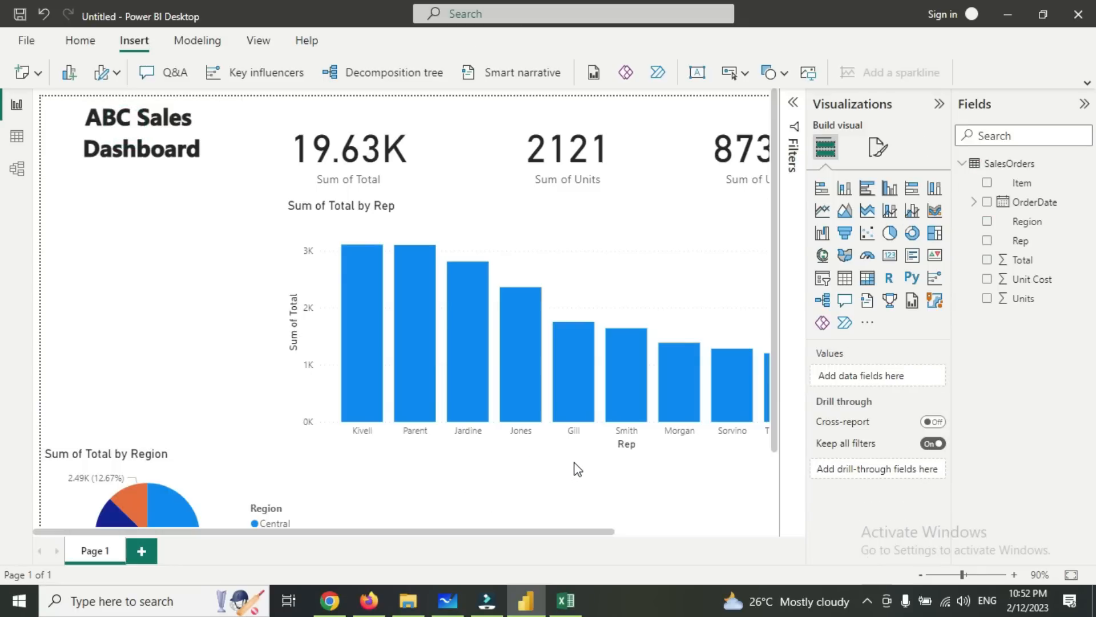
Insert a wide line chart beneath the column chart, with Item on the X-axis and Unit Cost on the Y-axis.
scroll(594, 465, down, 3)
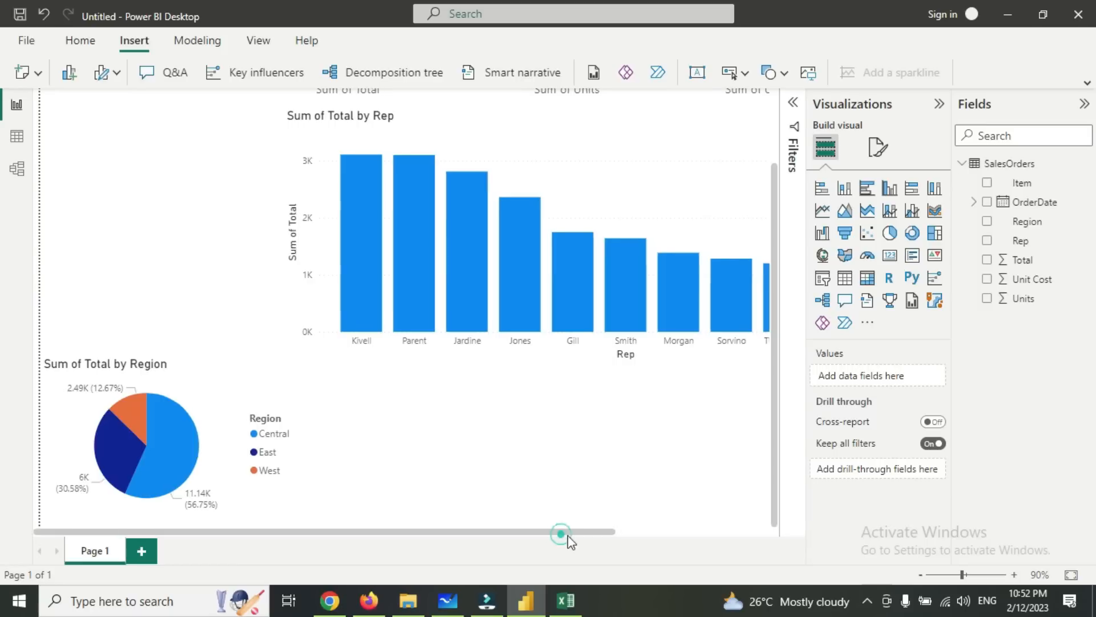
drag(561, 530, 713, 543)
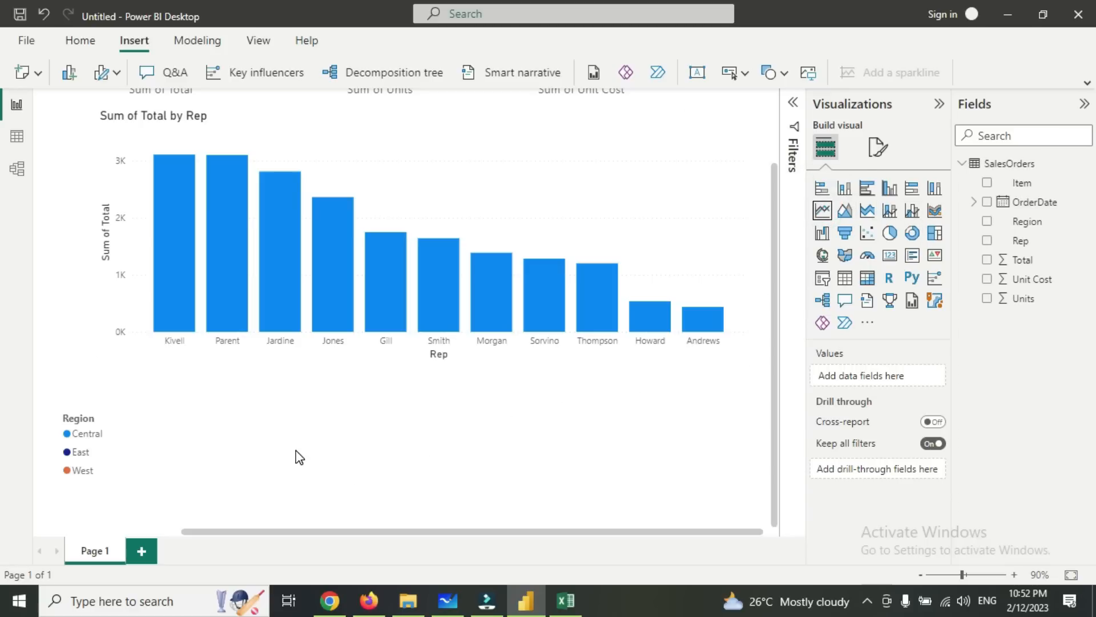
click(822, 210)
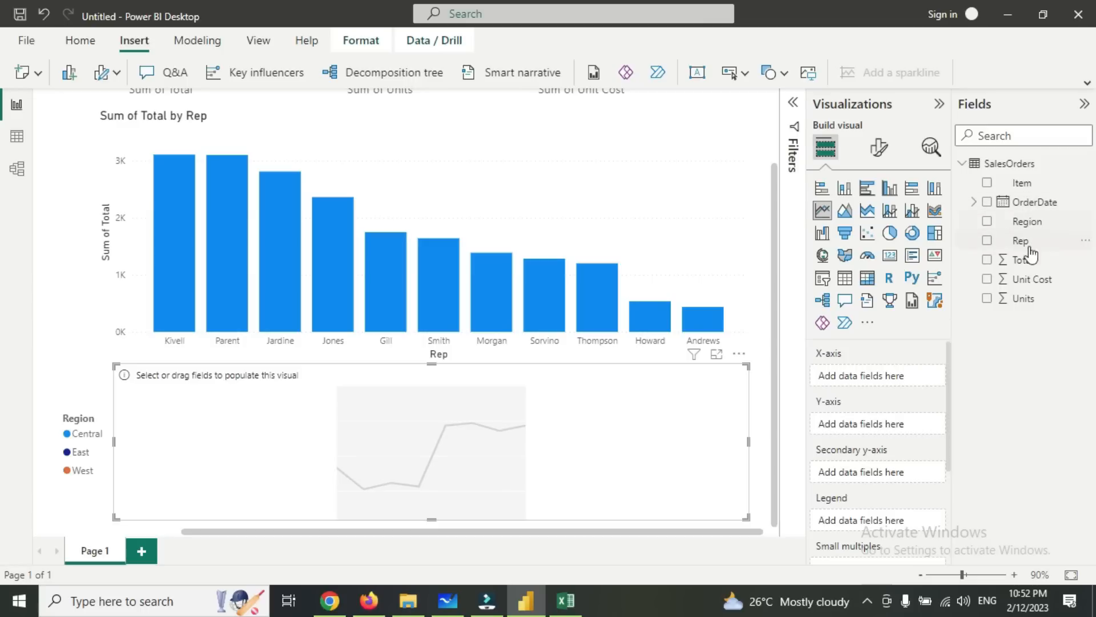
drag(1022, 183, 890, 374)
drag(1022, 279, 889, 435)
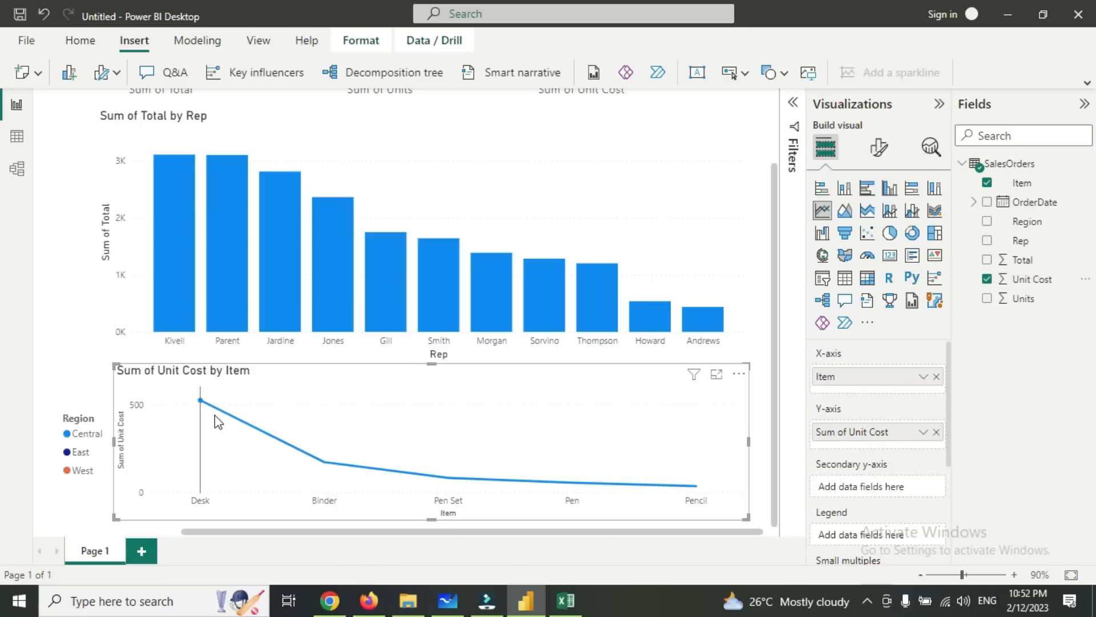
mouse_move(199, 399)
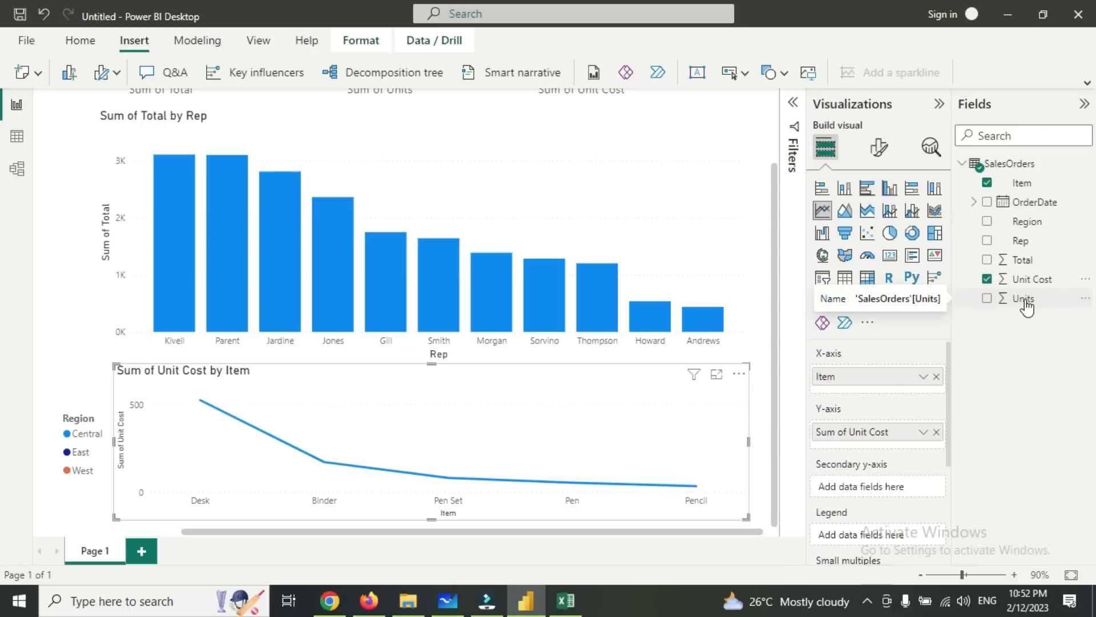
Replace Unit Cost with Total on the line chart's Y-axis and add Units to its secondary y-axis.
click(987, 278)
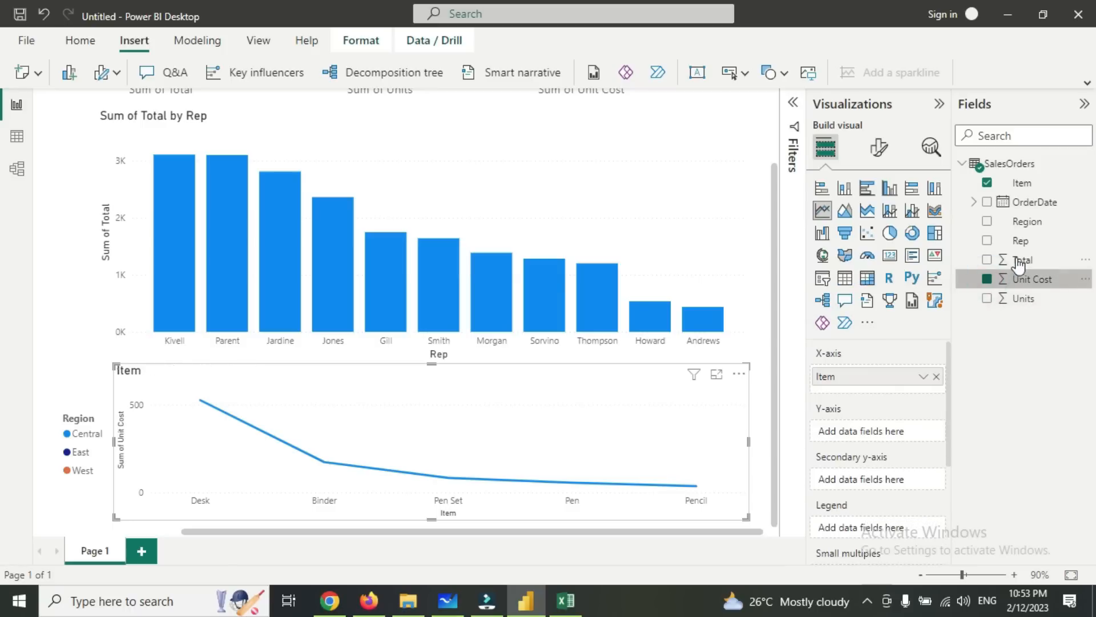
drag(1017, 259, 878, 432)
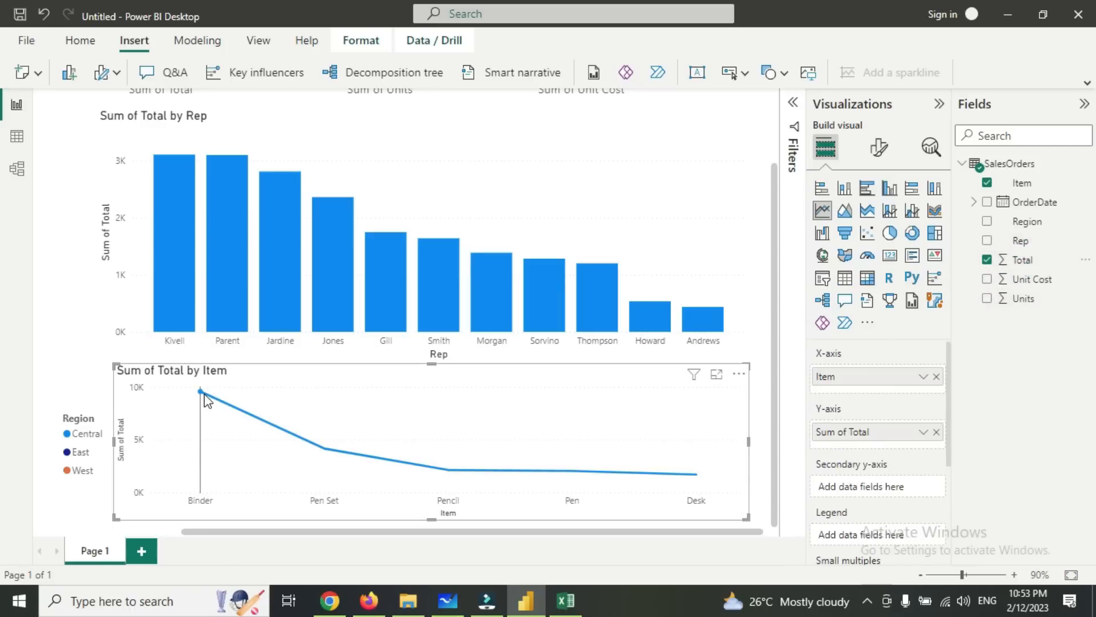
mouse_move(203, 394)
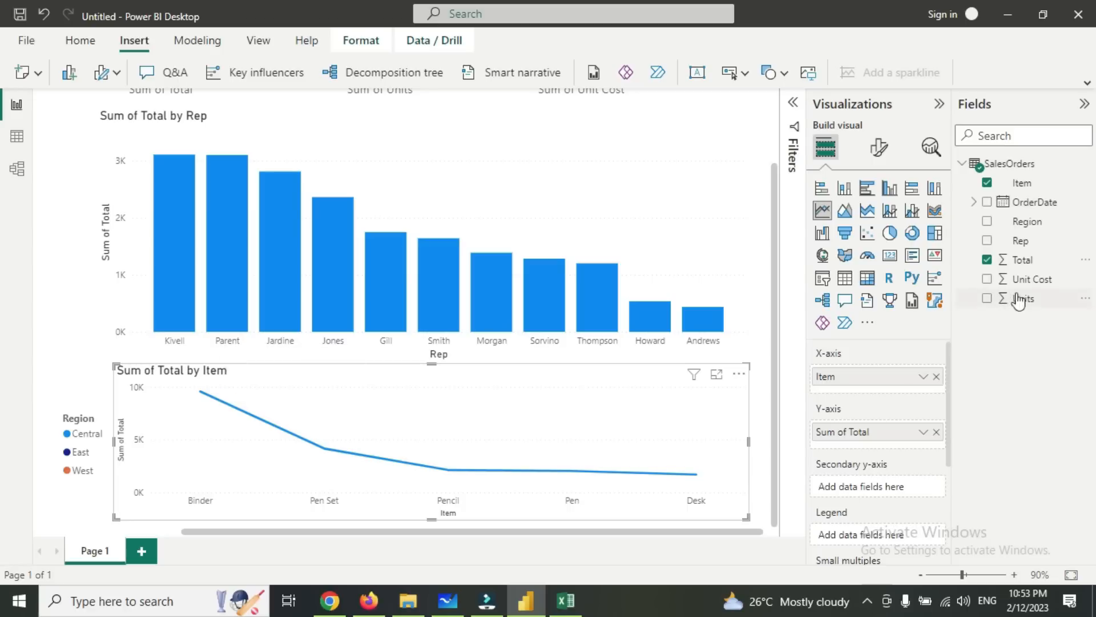
drag(1023, 298, 879, 484)
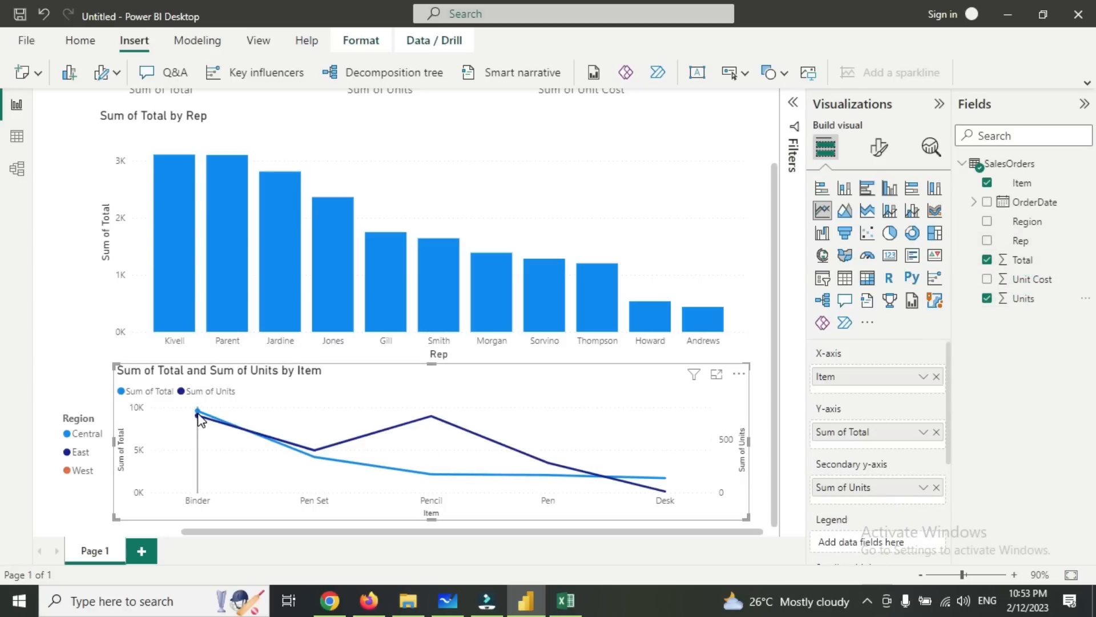
mouse_move(201, 417)
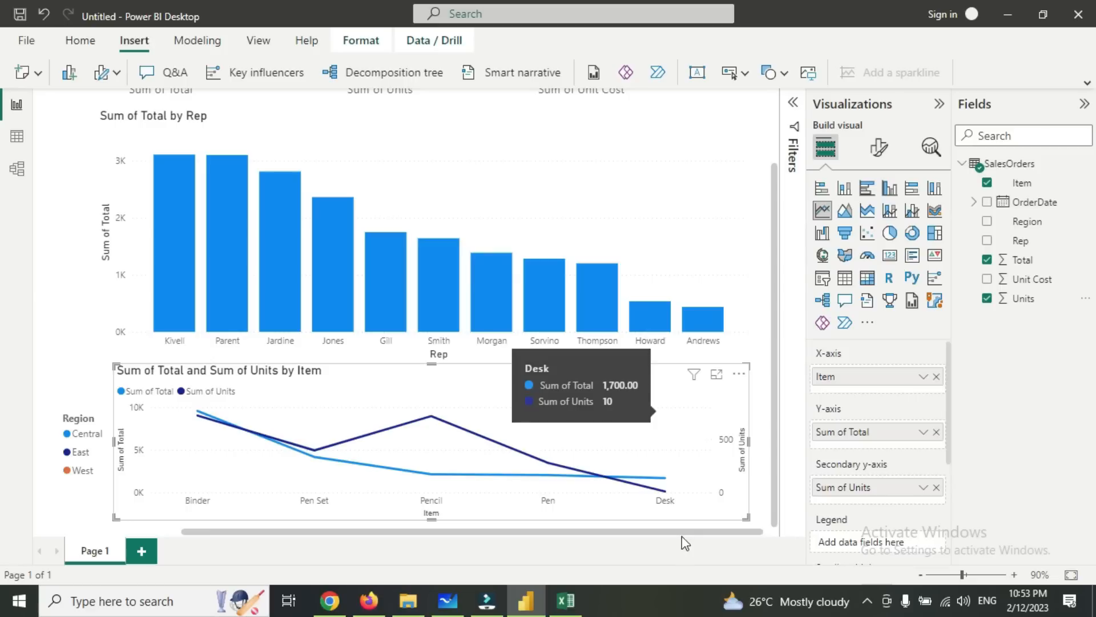
Insert a slicer in the empty space between the dashboard title and the pie chart, with OrderDate as its field.
drag(680, 534, 458, 527)
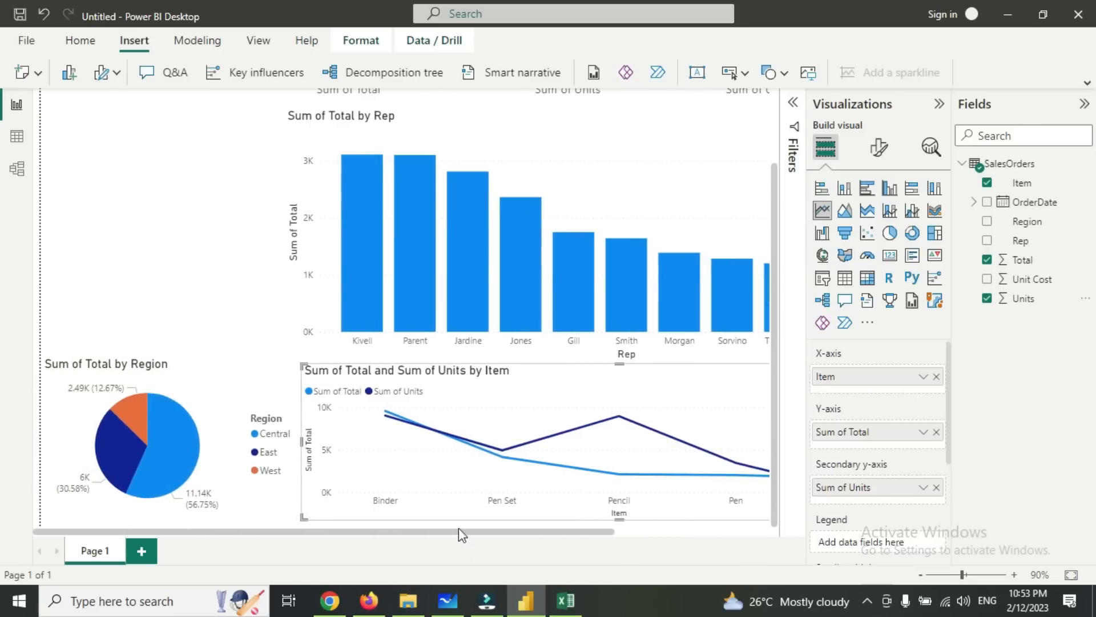
click(229, 231)
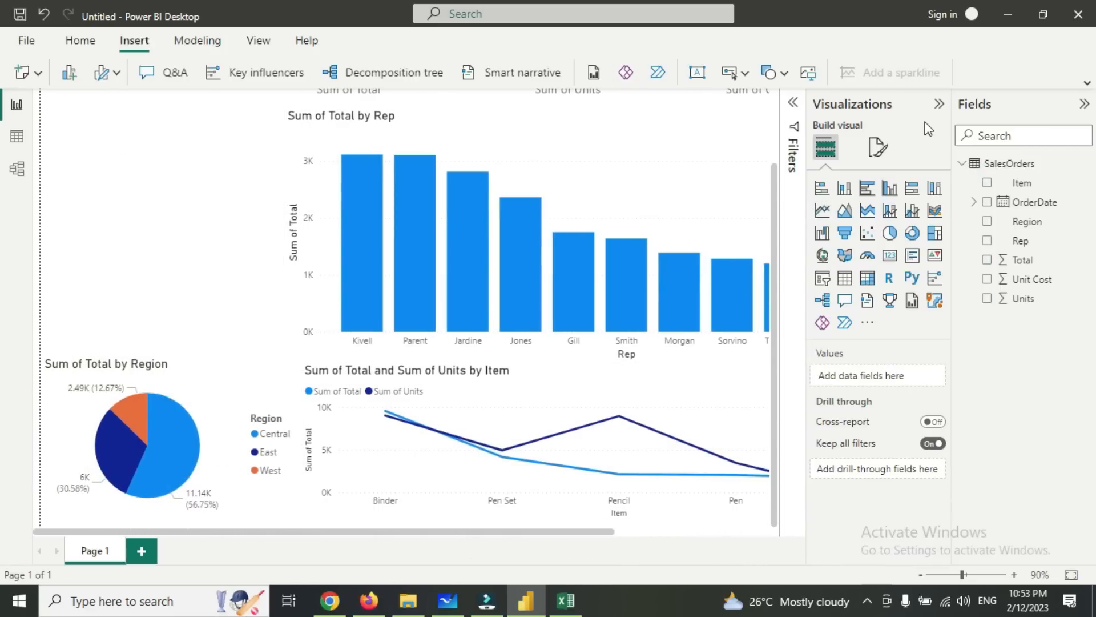
click(939, 103)
scroll(380, 311, up, 2)
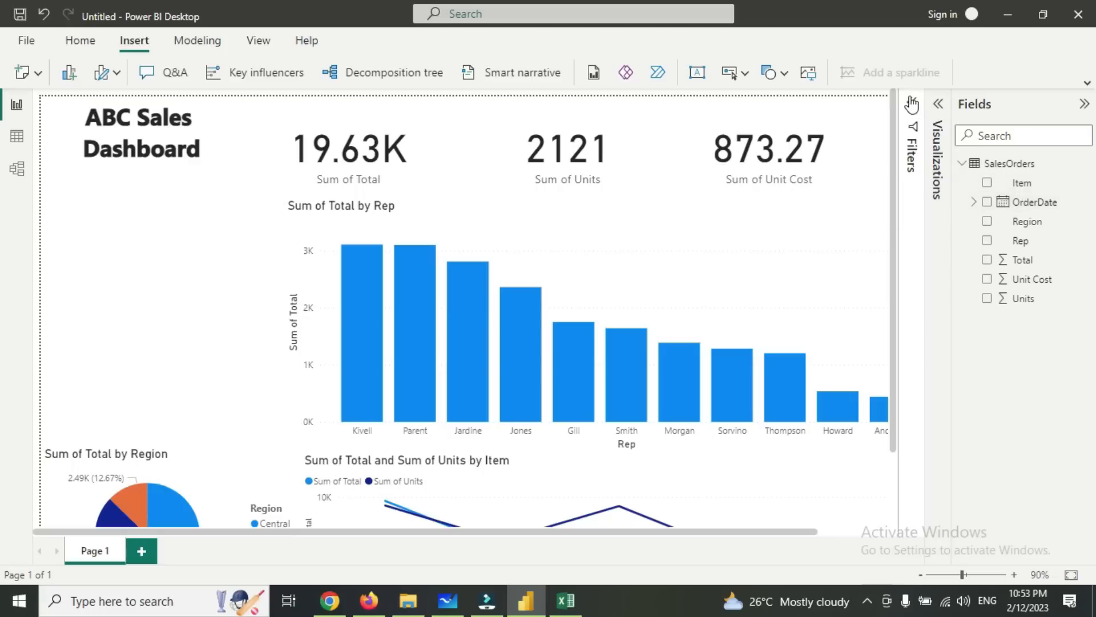
click(937, 104)
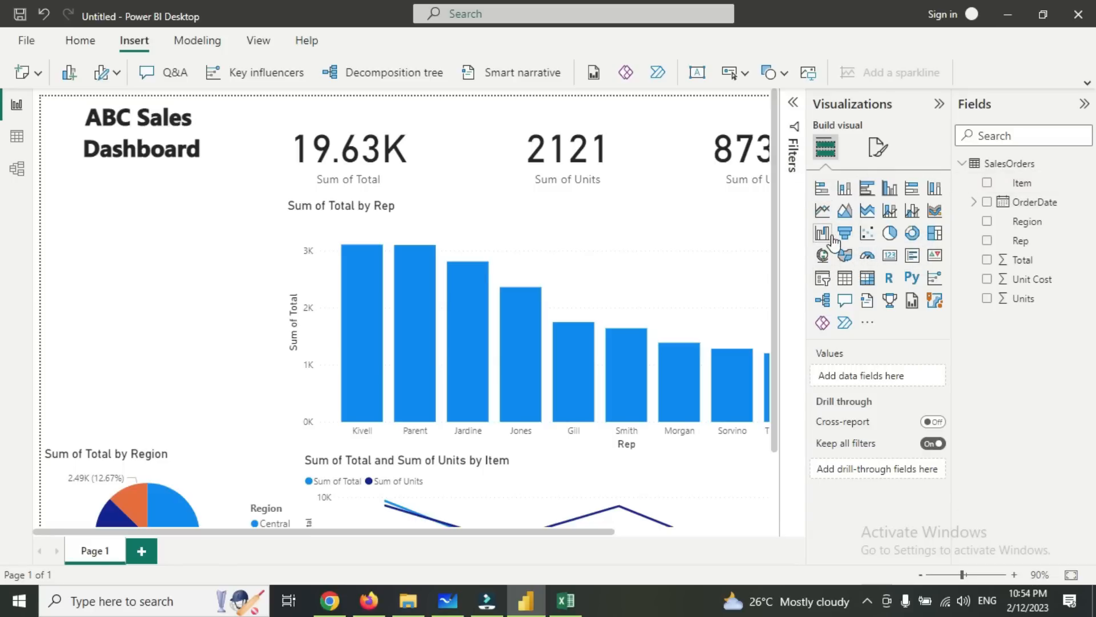
click(822, 279)
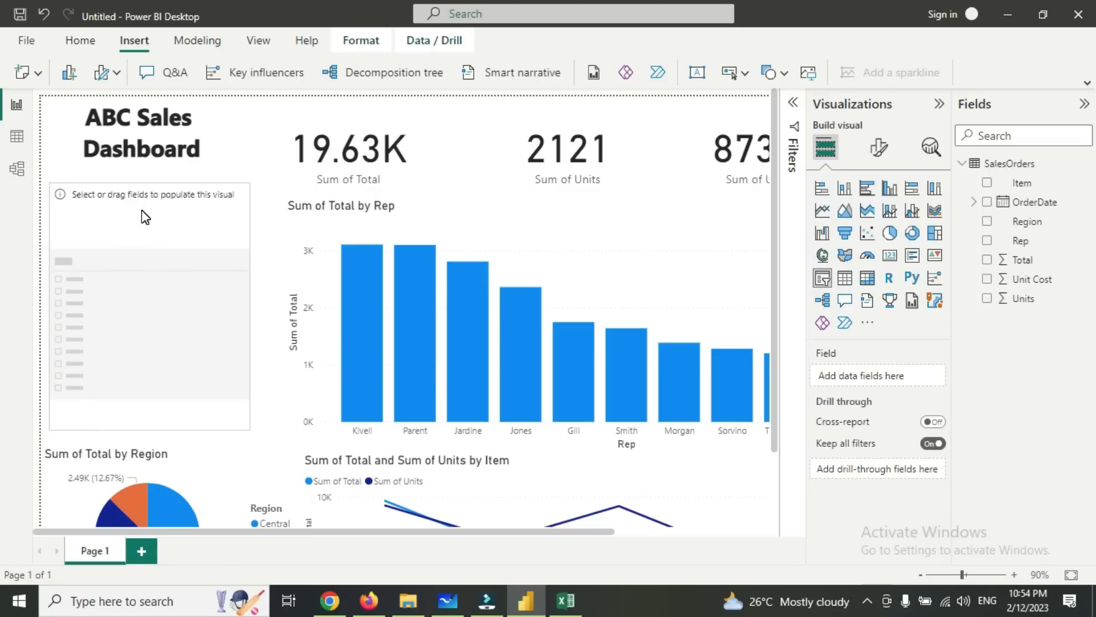
drag(142, 210, 150, 195)
drag(1034, 202, 857, 376)
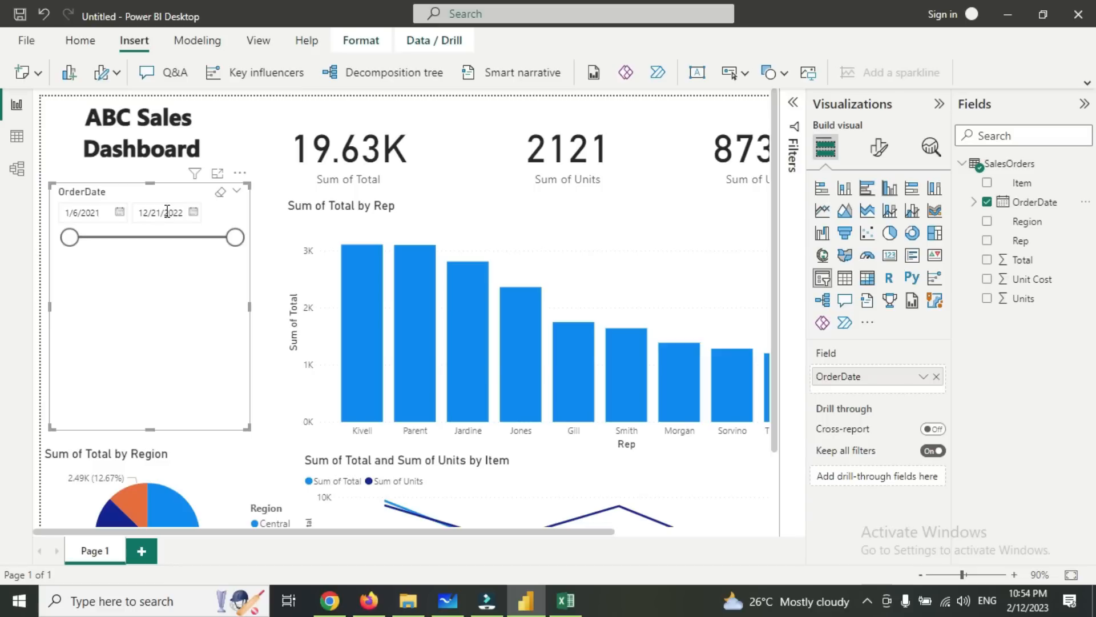
Set the OrderDate slicer's start date to 9/1/2021 and check how the cards and charts respond.
click(121, 211)
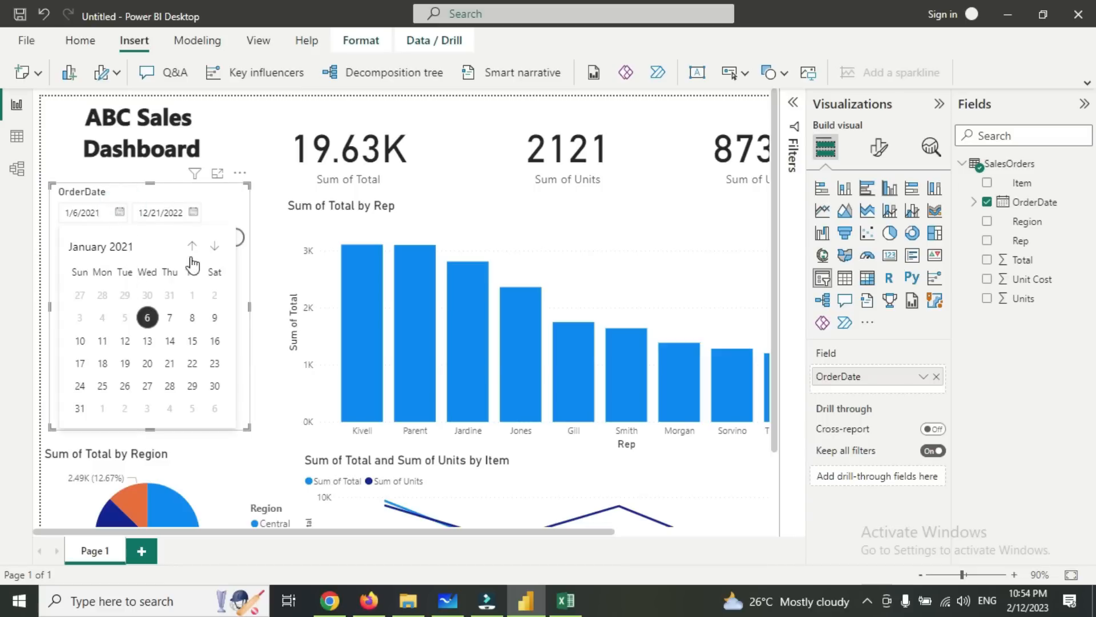
click(215, 246)
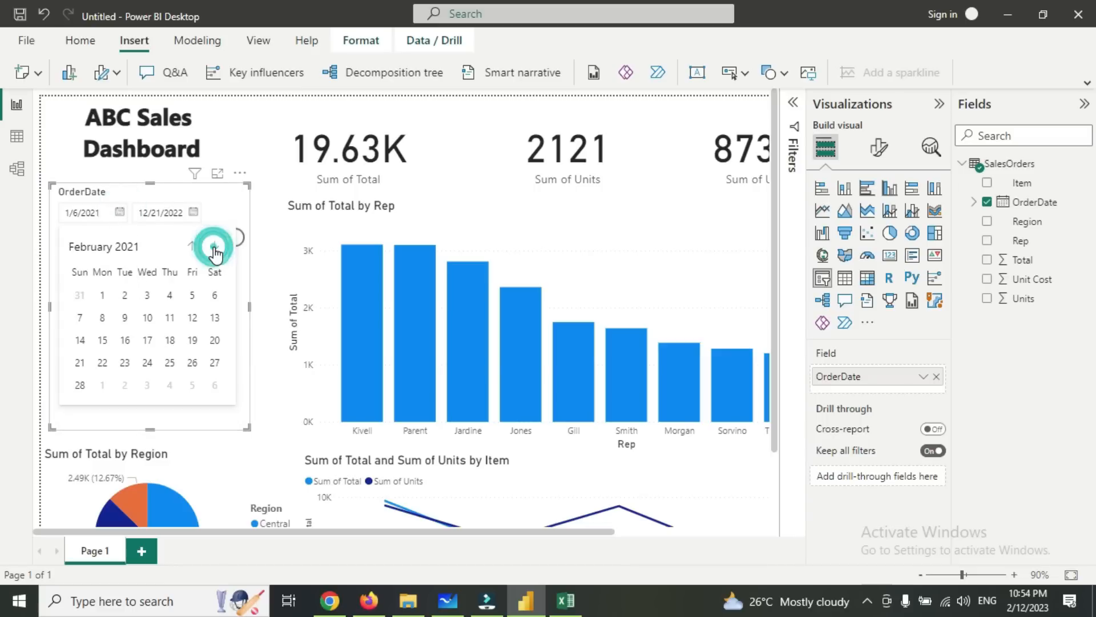
click(215, 247)
click(215, 247)
click(214, 246)
click(215, 247)
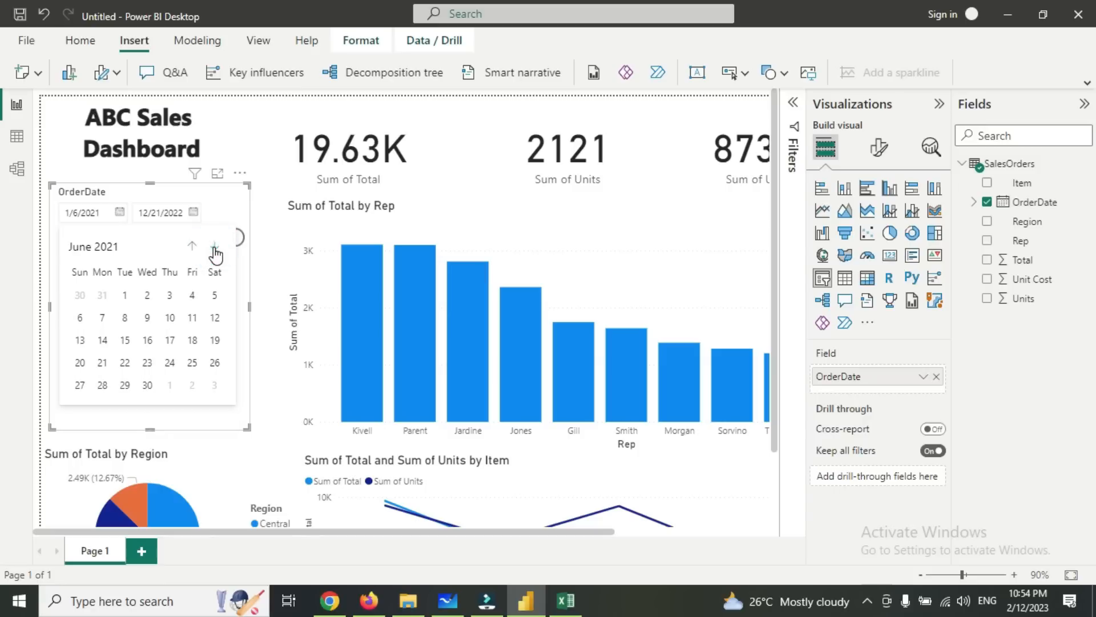
click(215, 247)
click(214, 247)
click(214, 246)
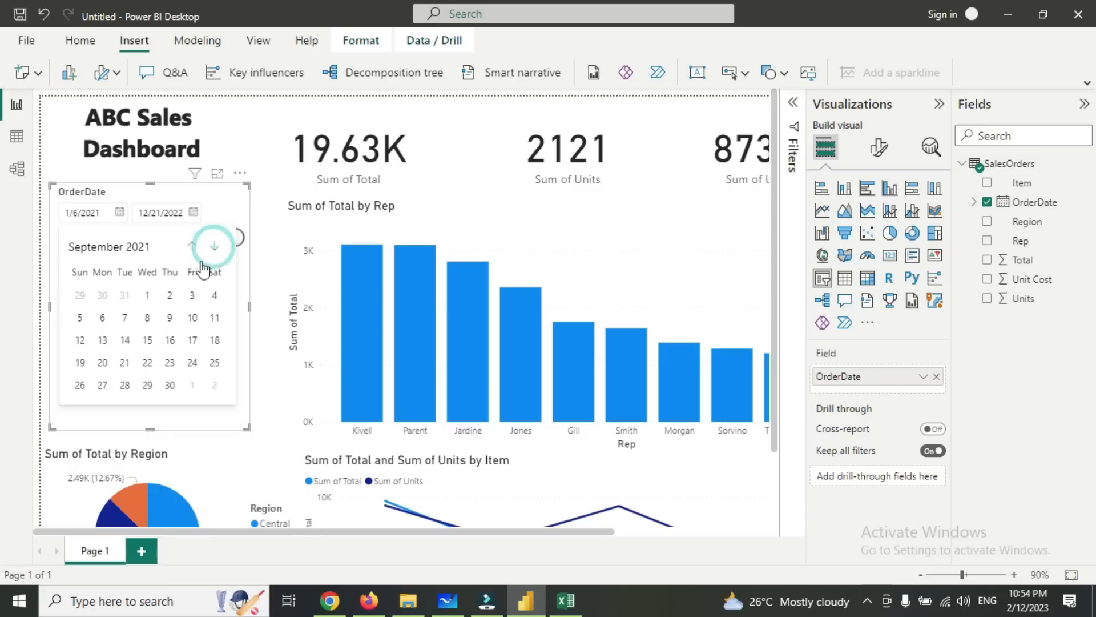
click(147, 294)
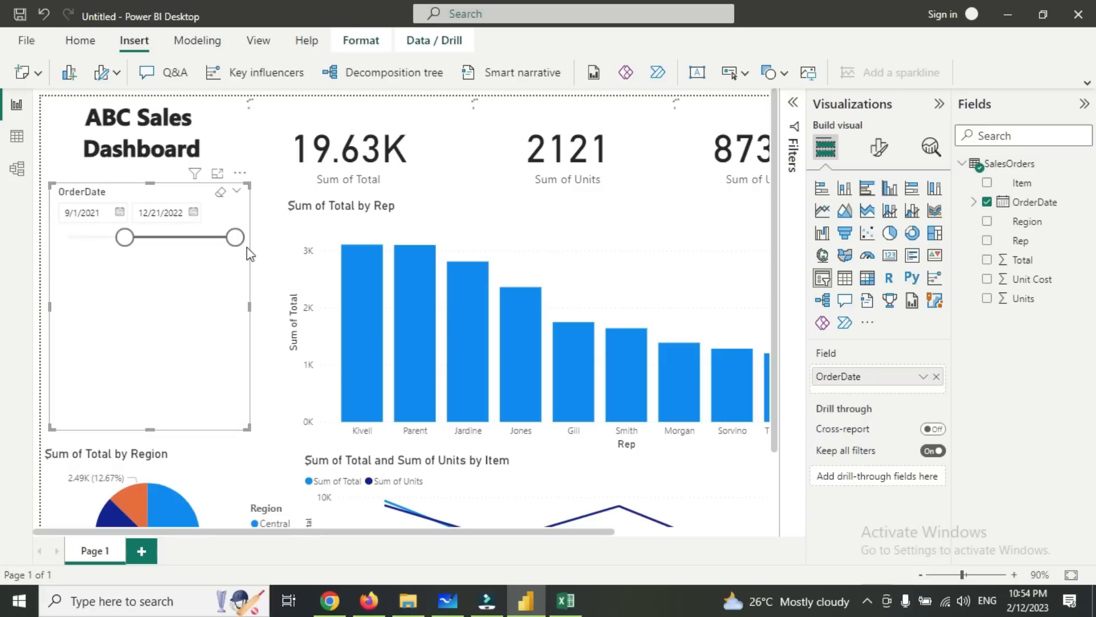
click(272, 228)
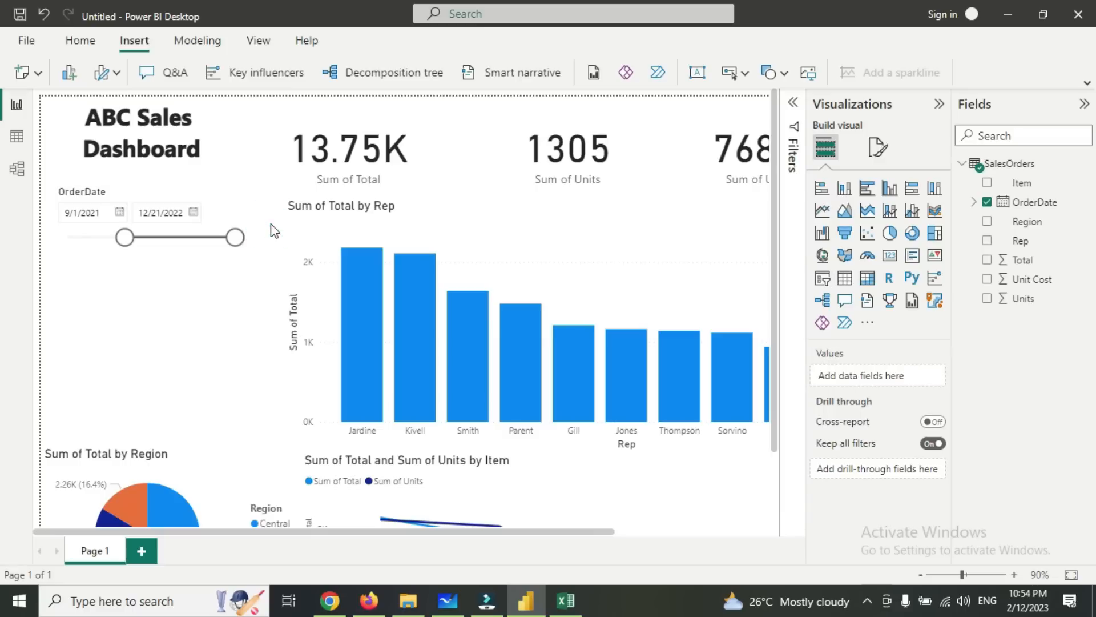
scroll(447, 370, down, 3)
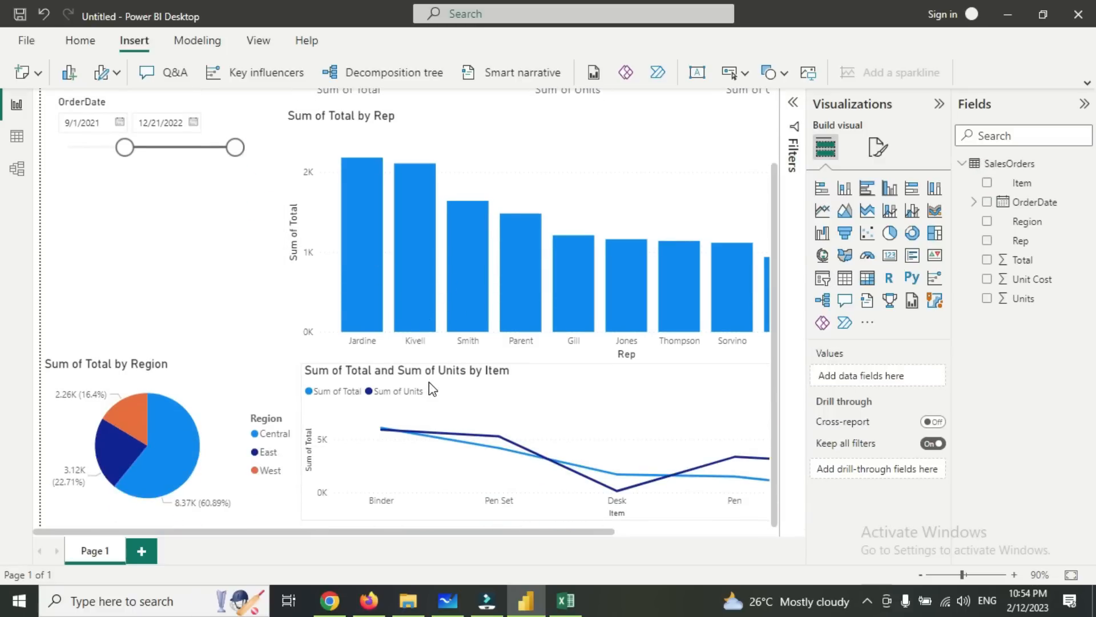
scroll(432, 390, up, 3)
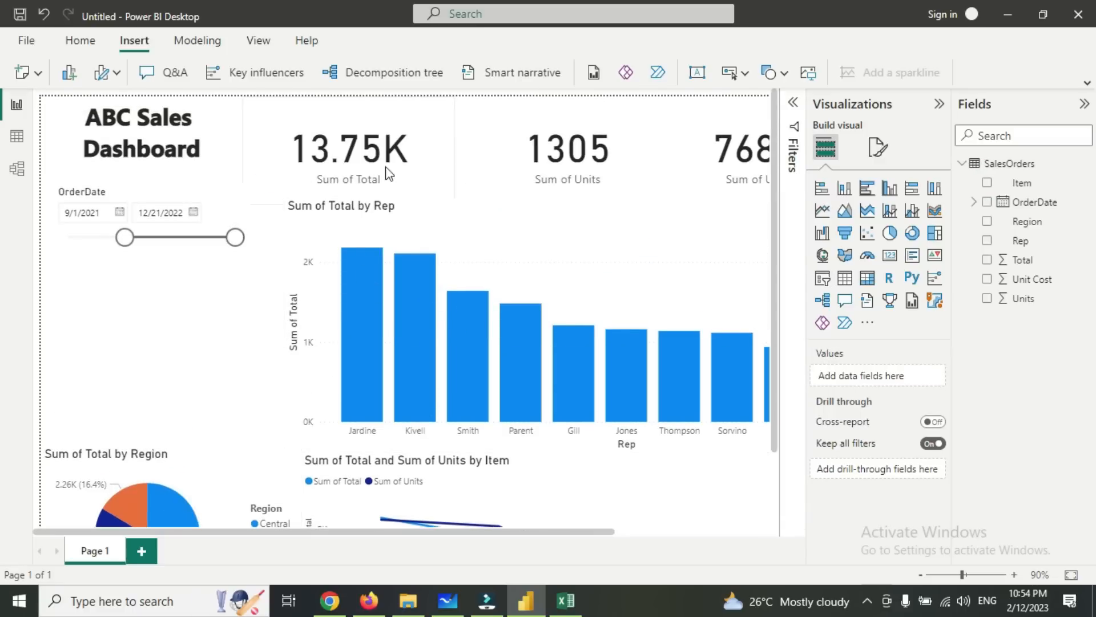
Clear the OrderDate slicer's date selection and collapse the side panes to view the whole dashboard.
click(939, 103)
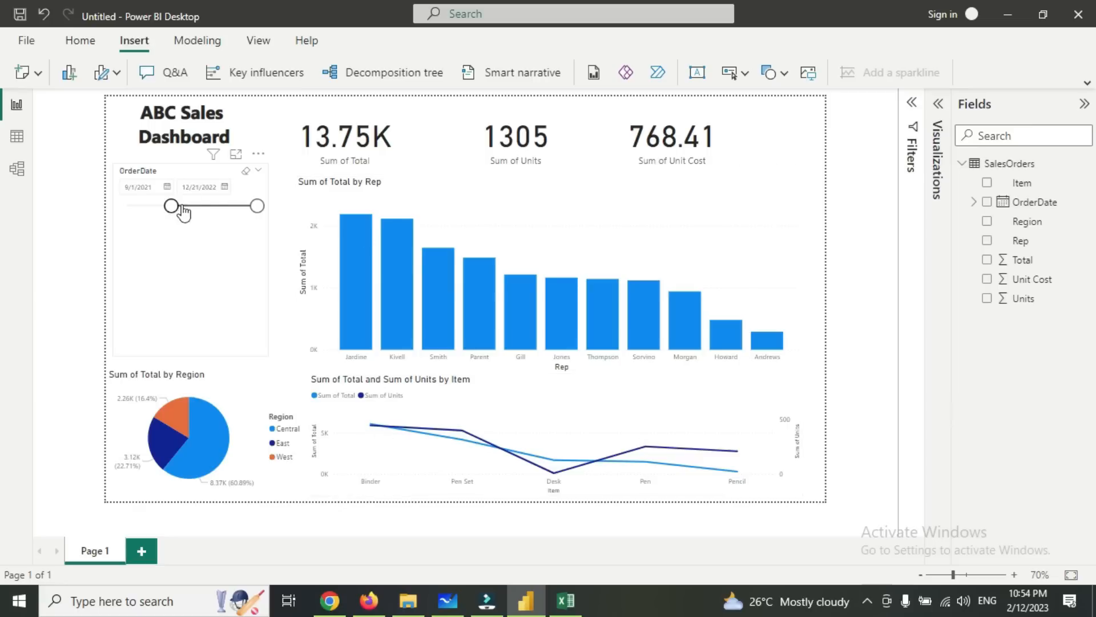
click(245, 169)
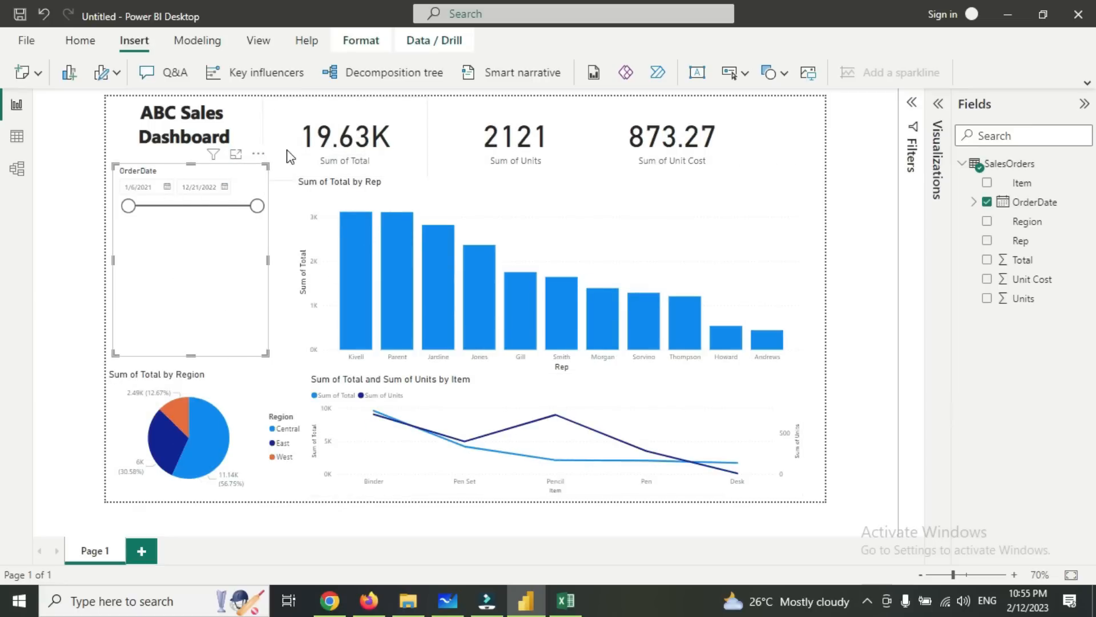
click(279, 187)
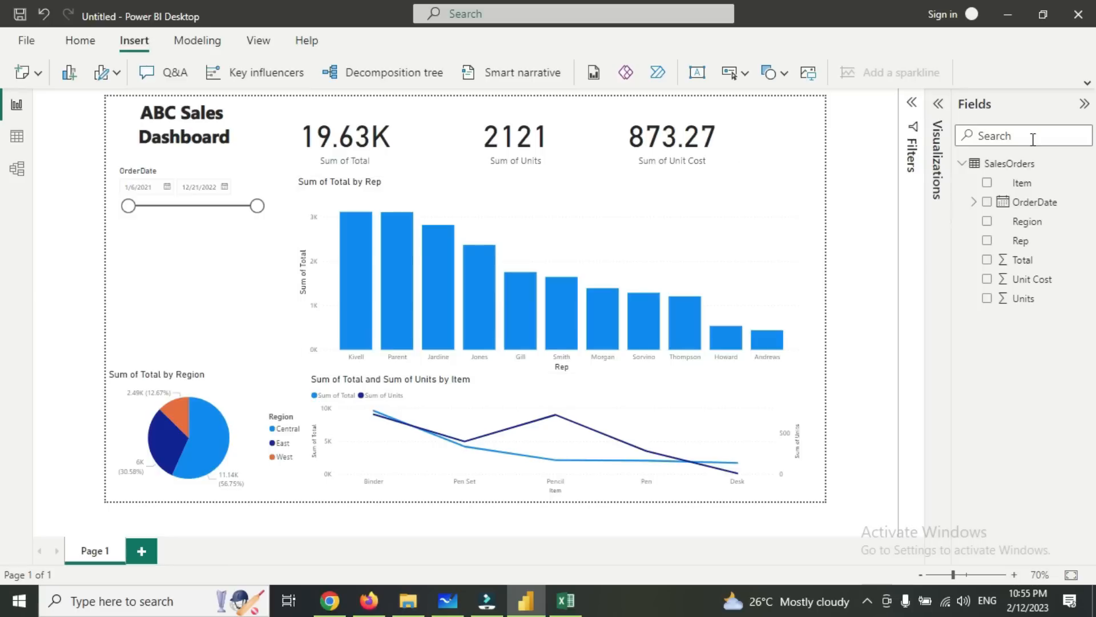
click(1084, 103)
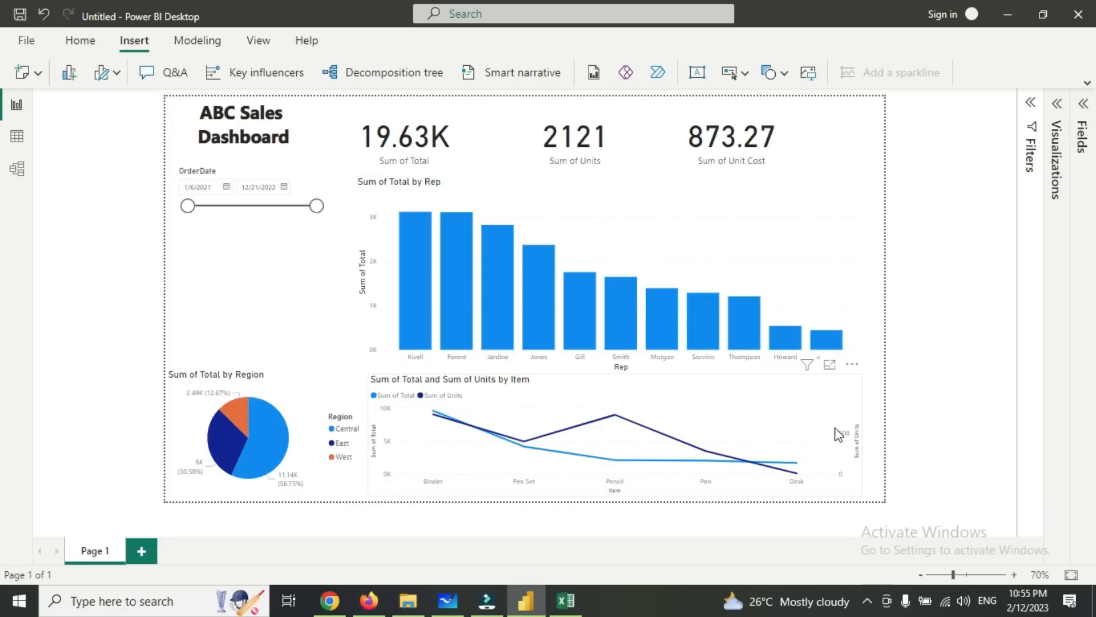
mouse_move(835, 429)
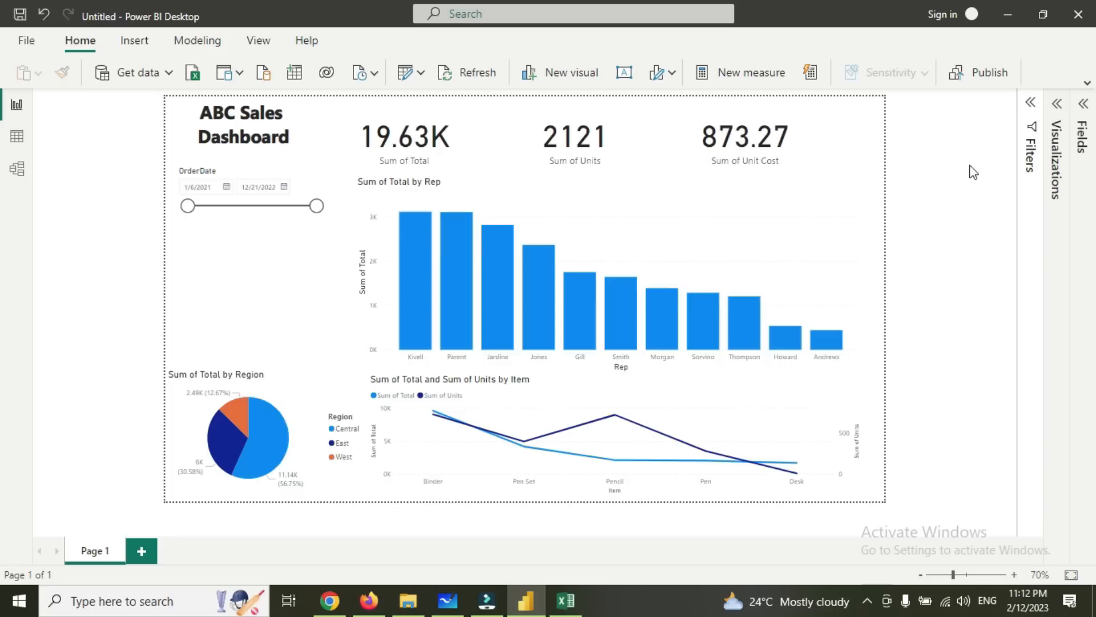
Set the dashboard title text box's height to 110 and width to 280 in its size properties.
click(180, 112)
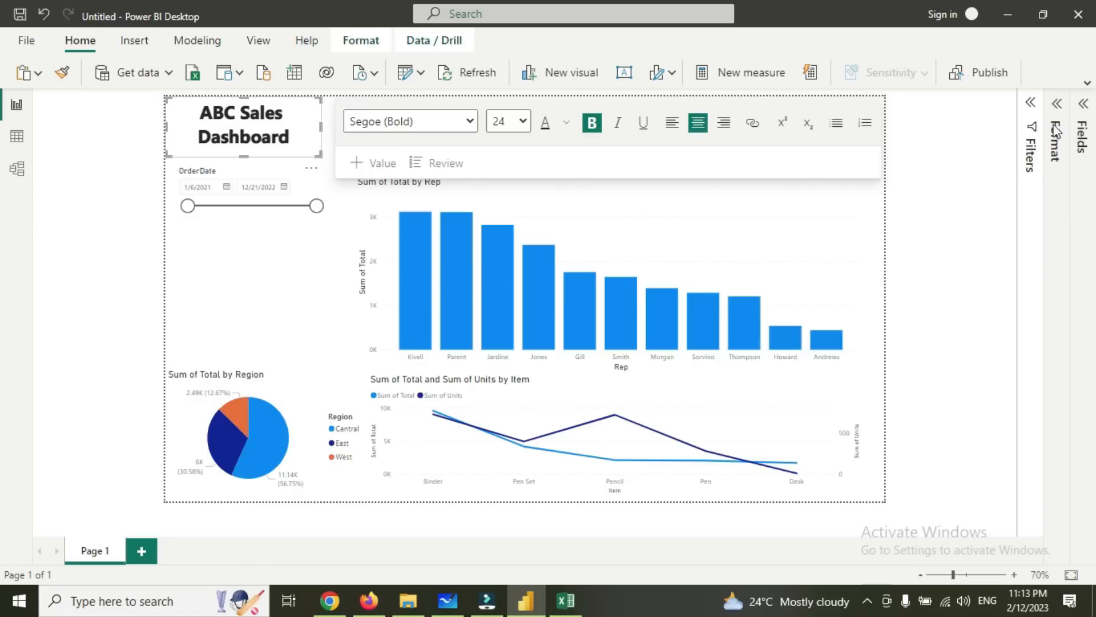
click(1063, 106)
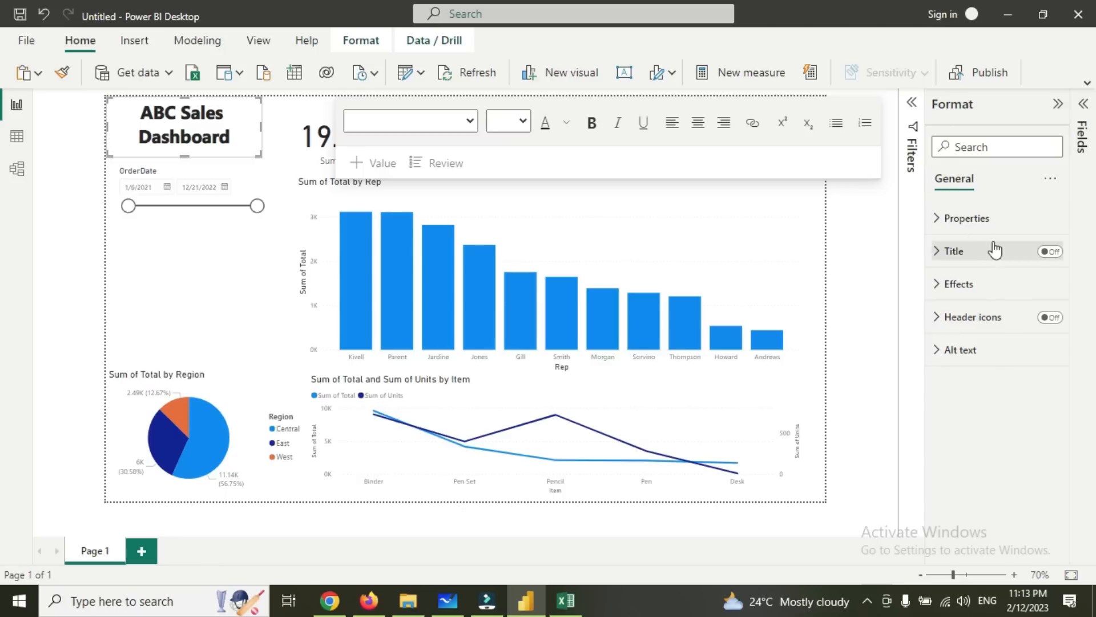
click(968, 219)
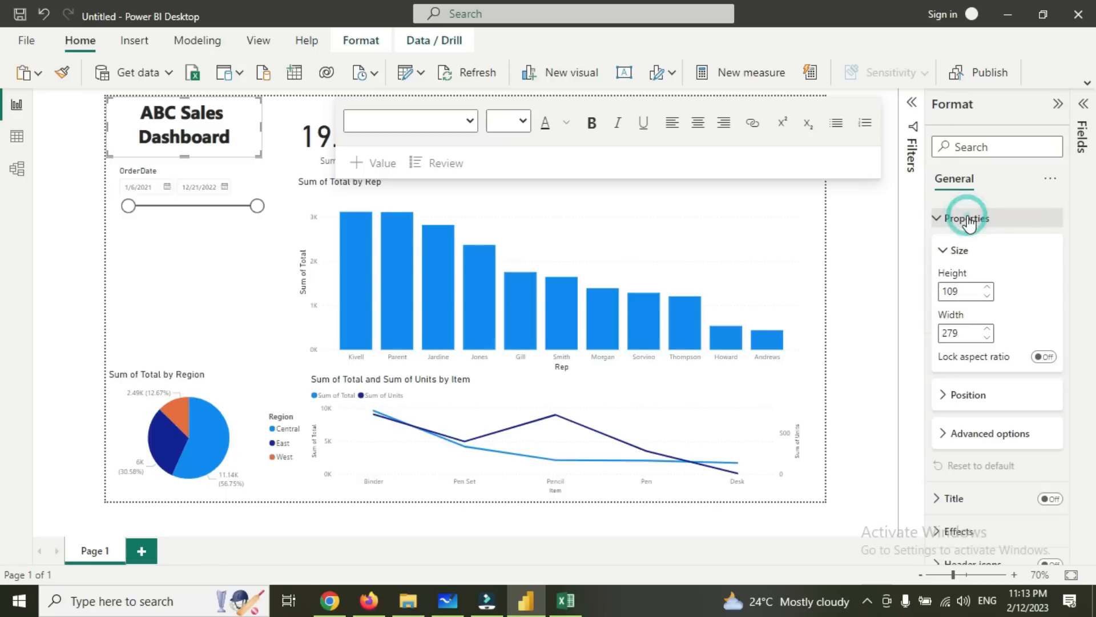
click(987, 287)
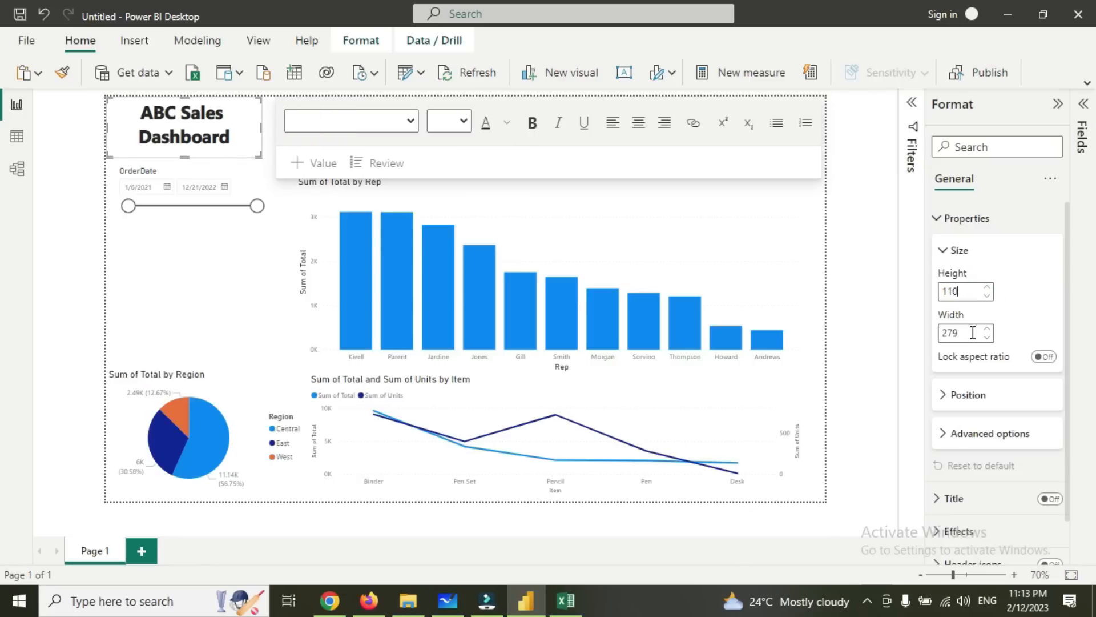
click(987, 330)
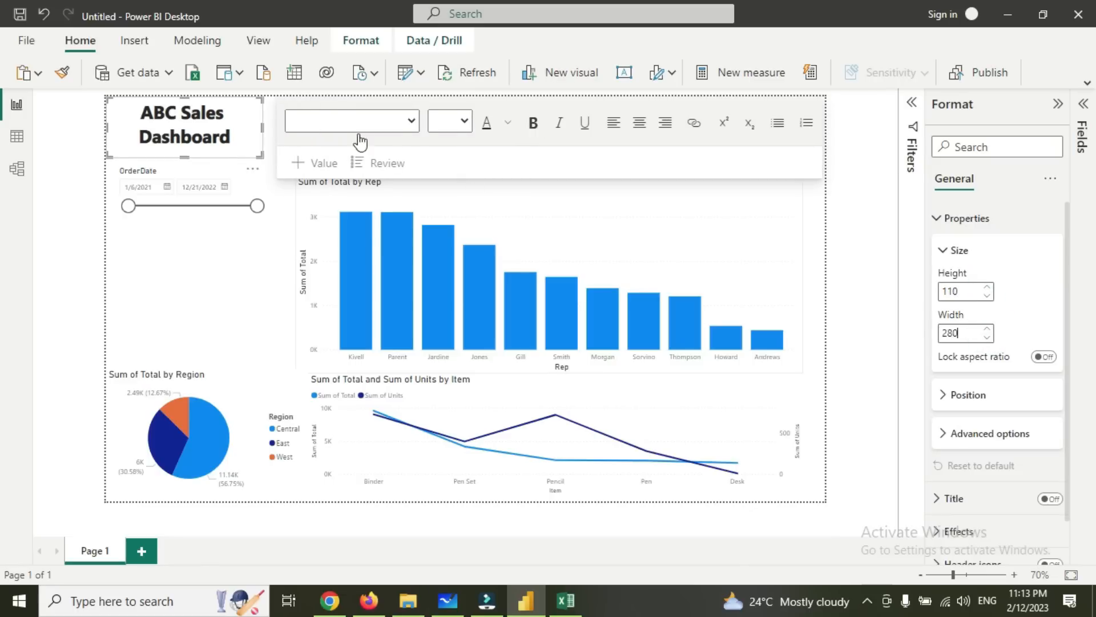
scroll(1026, 349, down, 1)
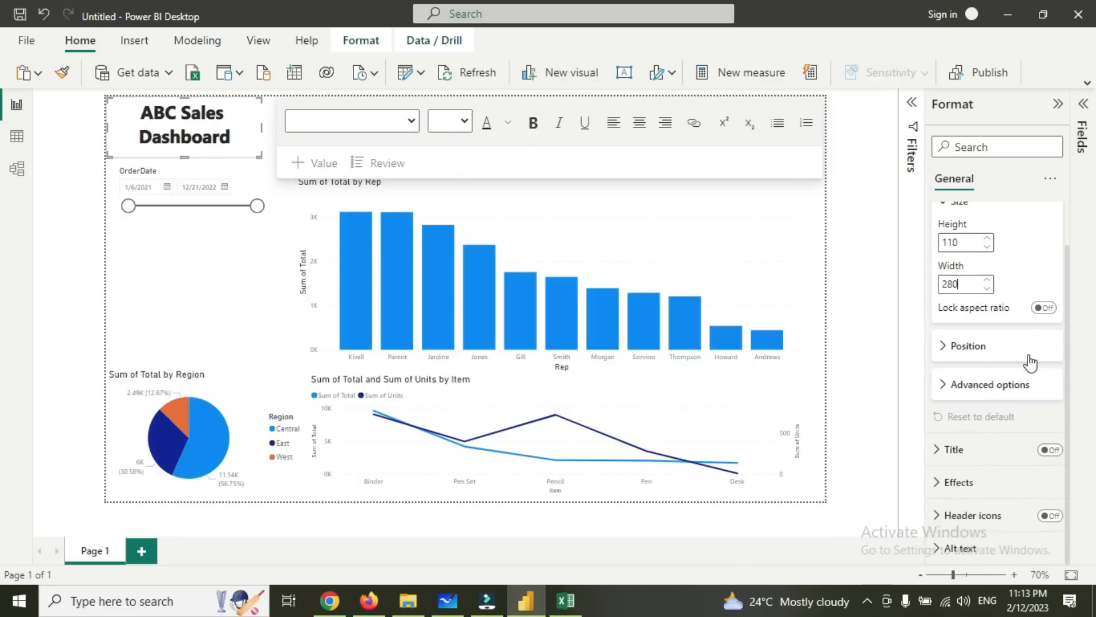
Lock the title text box's aspect ratio and resize the box on the page to a height of 107 and width of 279.
click(1044, 307)
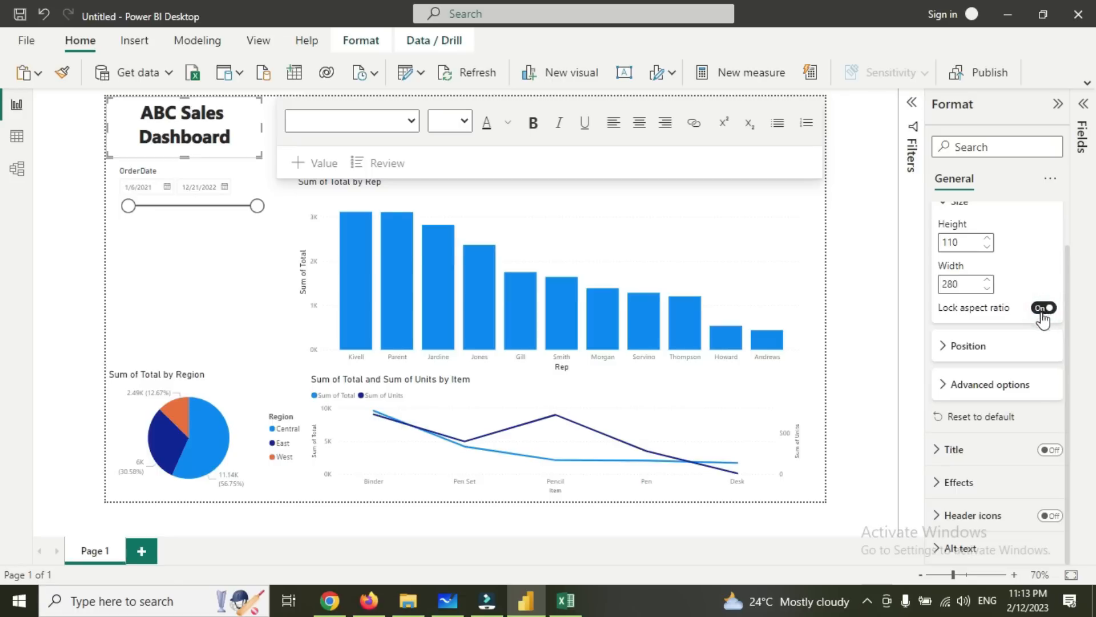
drag(232, 124, 270, 159)
click(272, 115)
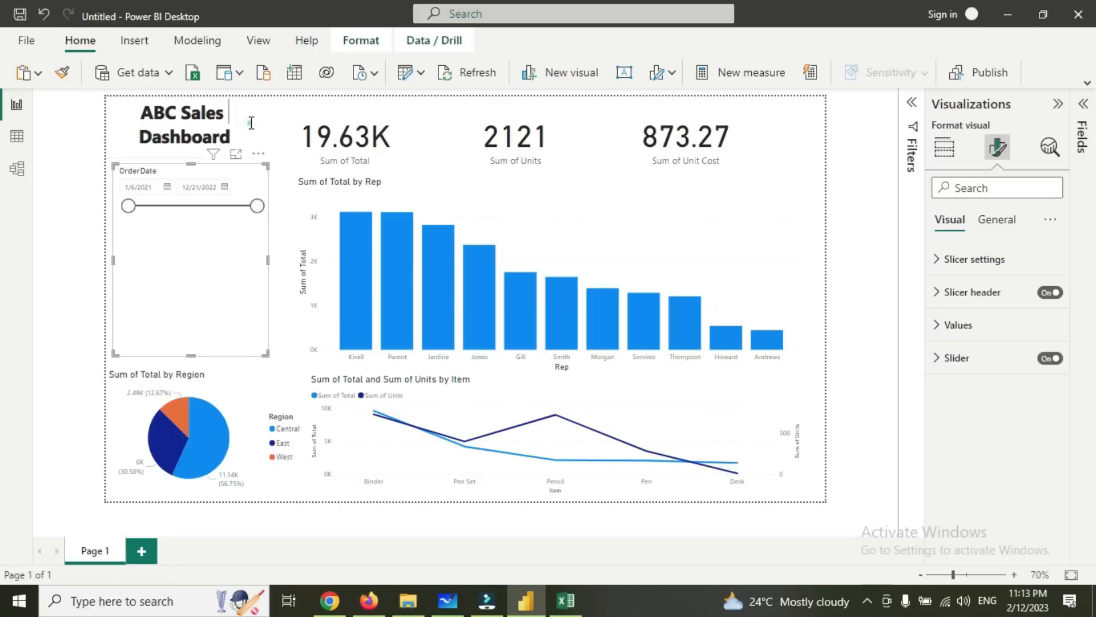
click(257, 153)
mouse_move(259, 155)
mouse_down()
mouse_move(281, 166)
mouse_move(248, 160)
mouse_move(261, 166)
mouse_up()
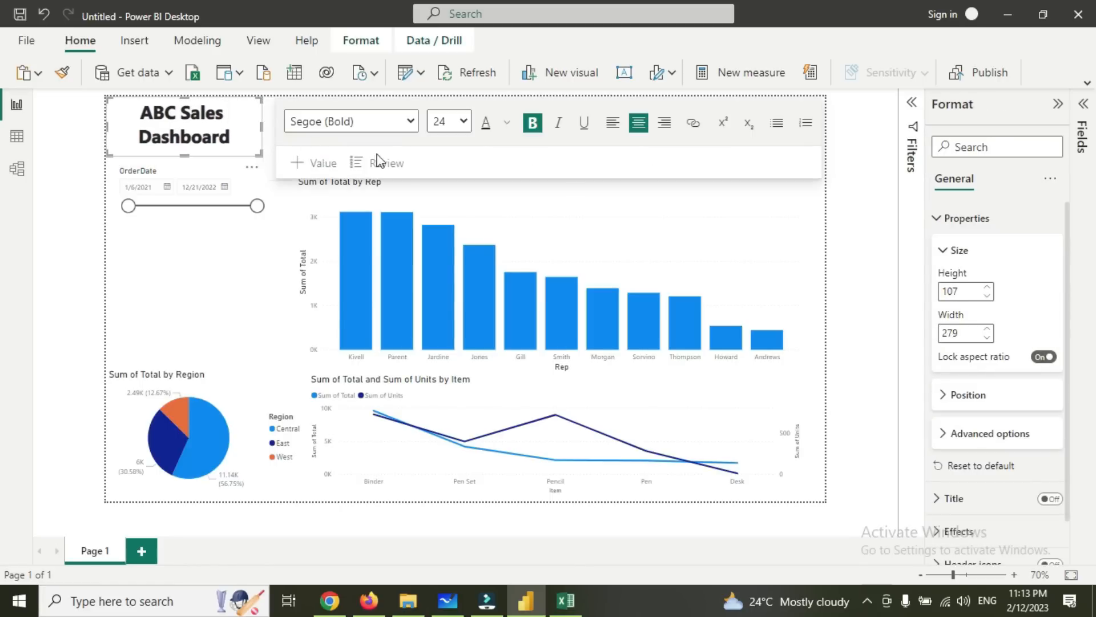
Turn off the title text box's aspect ratio lock and show its horizontal and vertical position settings.
click(1043, 357)
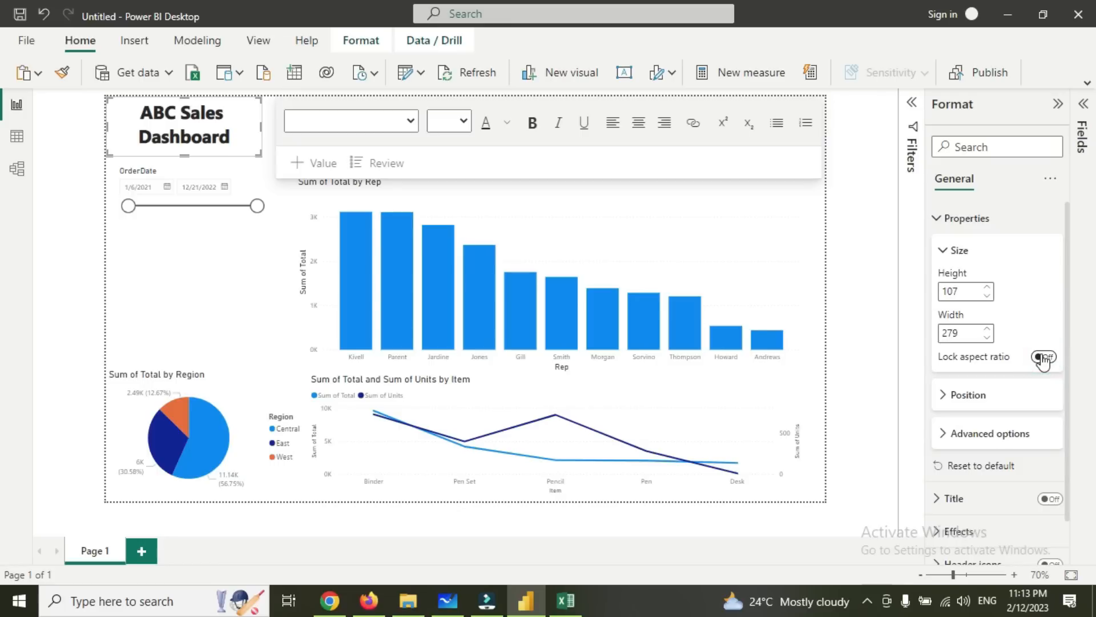
click(1043, 357)
click(1043, 358)
click(968, 395)
scroll(1018, 406, down, 1)
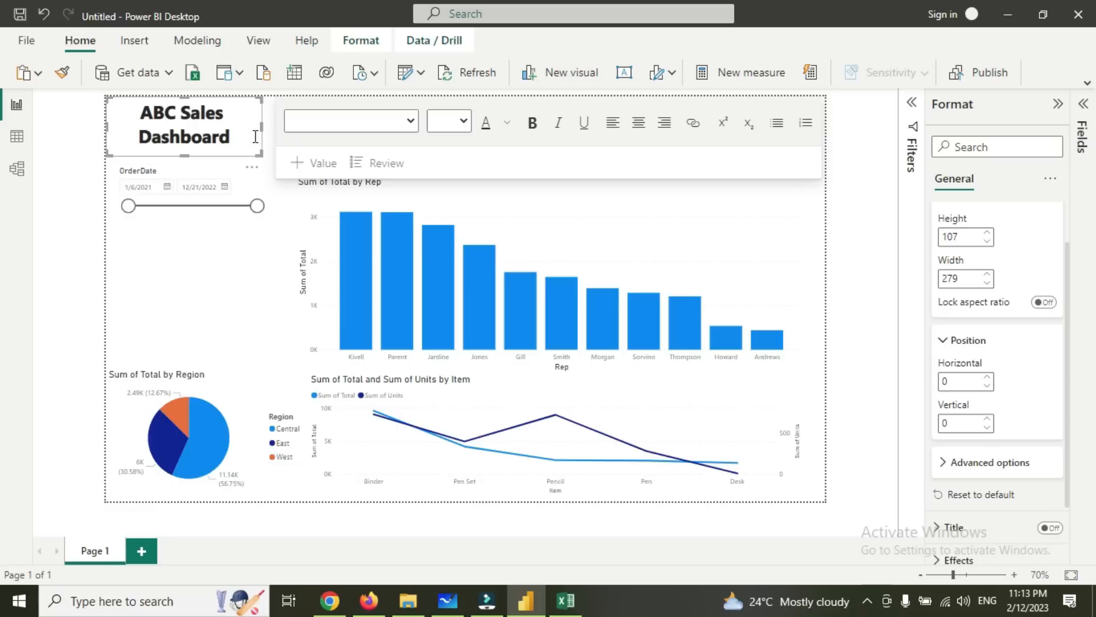
Try a horizontal position of 10 for the title text box and clear the value again.
click(952, 380)
text(10)
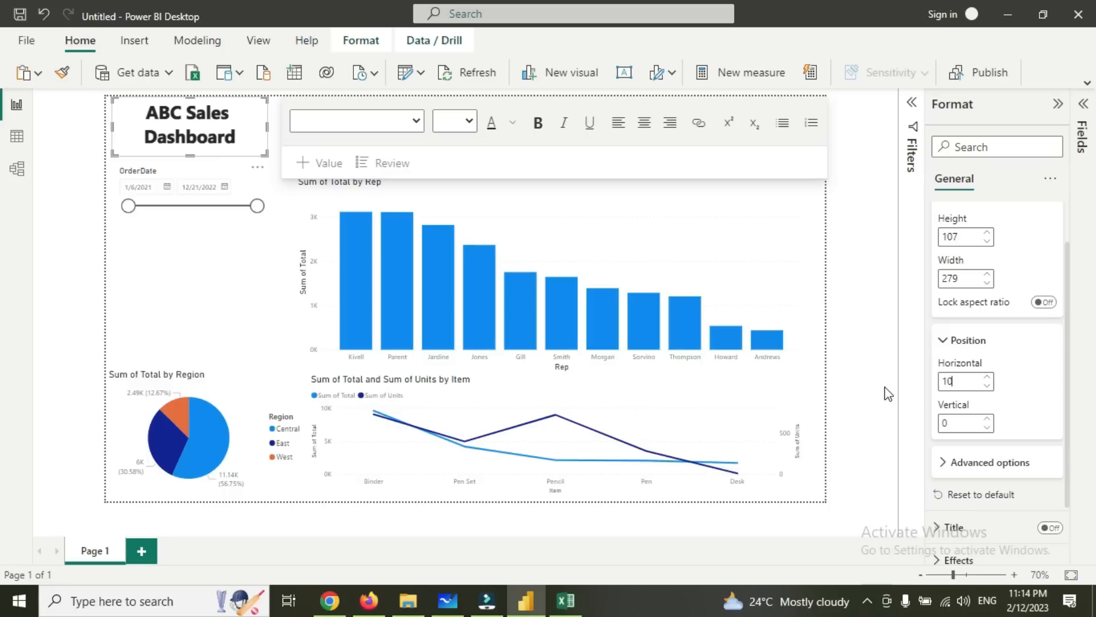
key(BackSpace)
key(BackSpace)
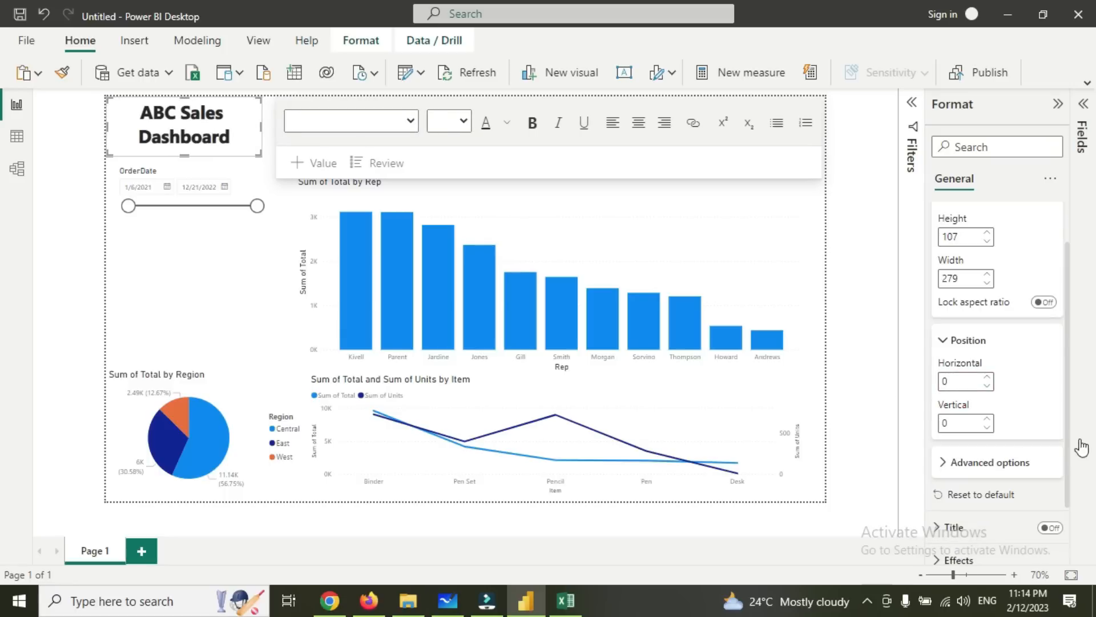
Set the title text box's background effect color to light gray, using the second gray shade under white.
click(1009, 345)
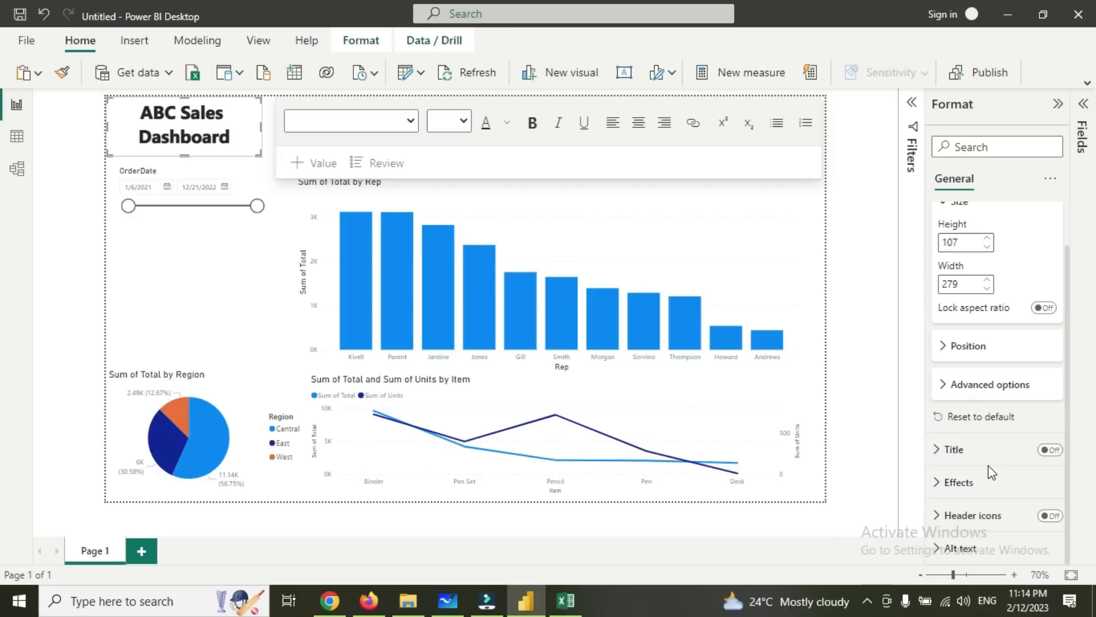
scroll(991, 473, up, 1)
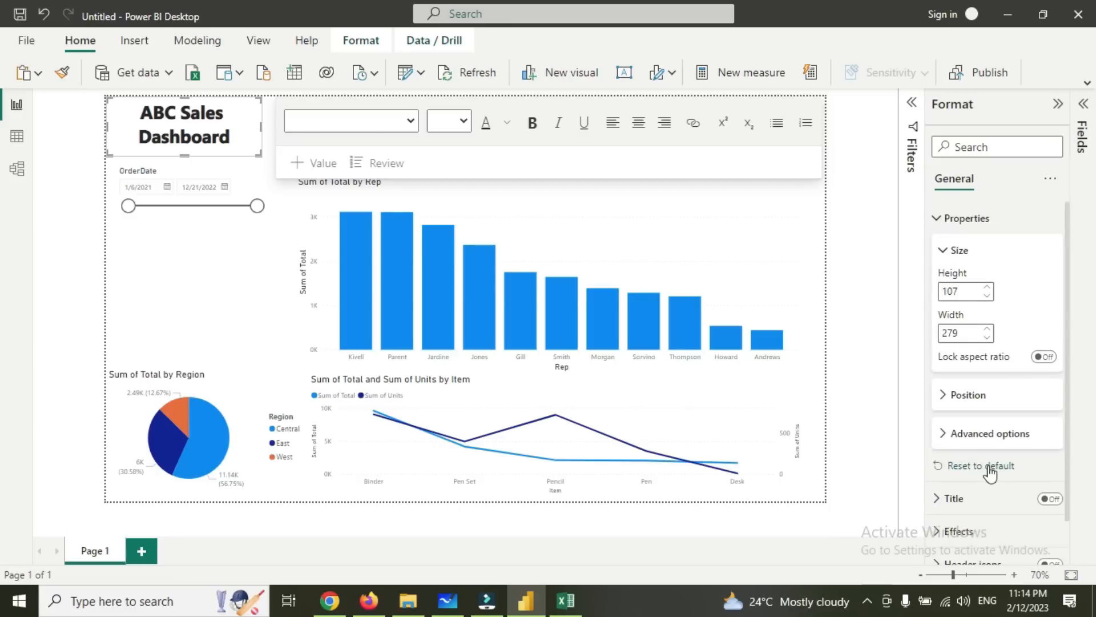
click(943, 254)
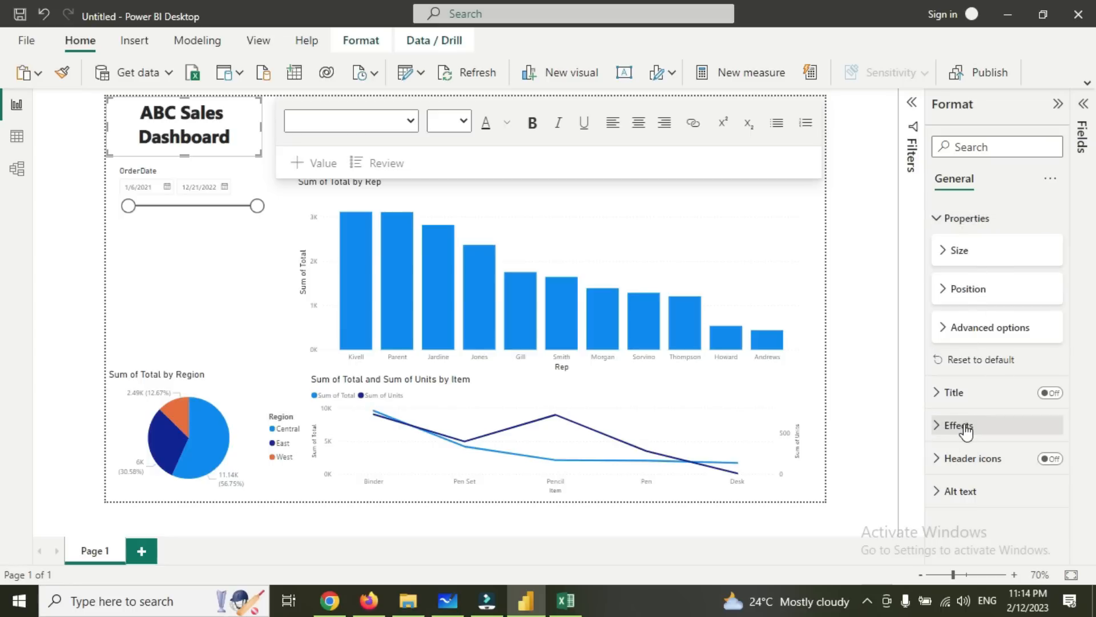
click(977, 220)
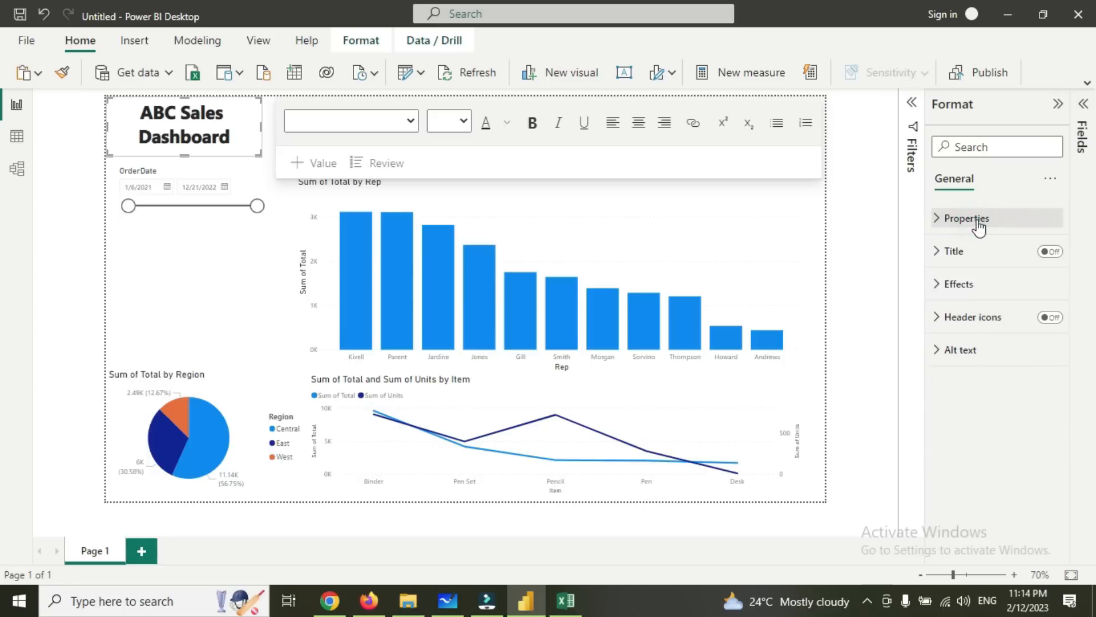
click(951, 289)
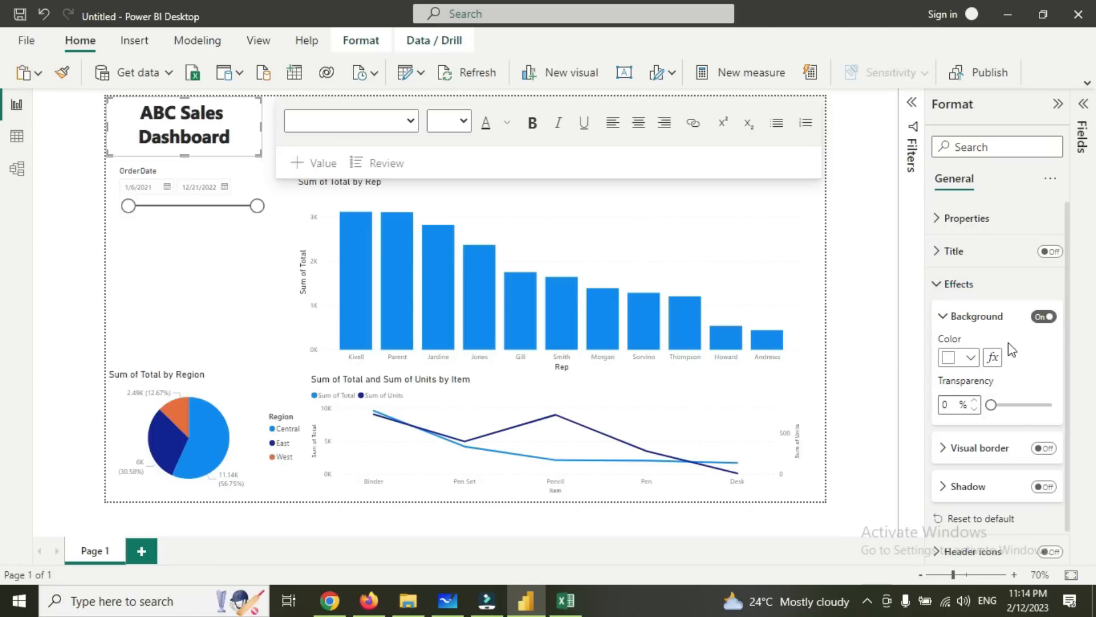
click(973, 360)
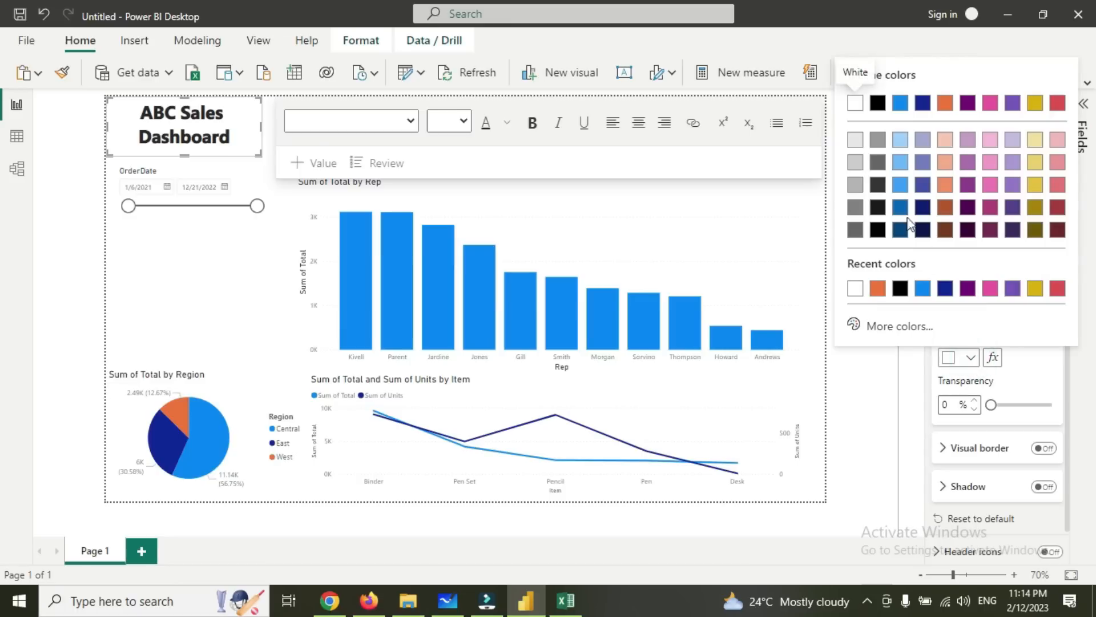
click(857, 163)
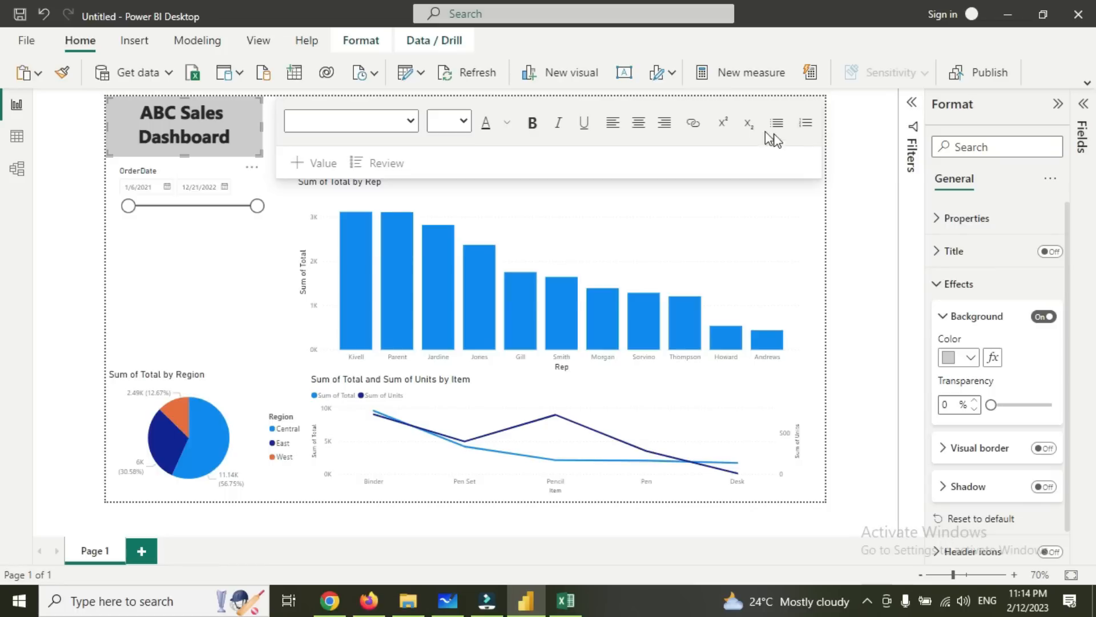
click(724, 130)
click(946, 320)
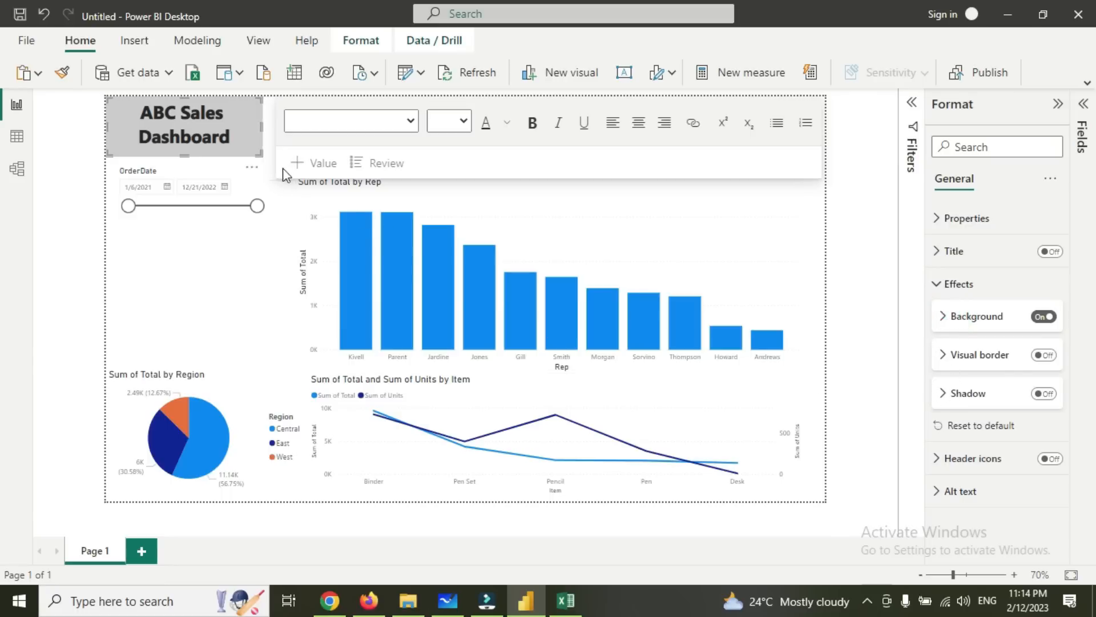
Select the Sum of Total card and slightly reduce its height from the lower corner beside the OrderDate slicer.
click(273, 117)
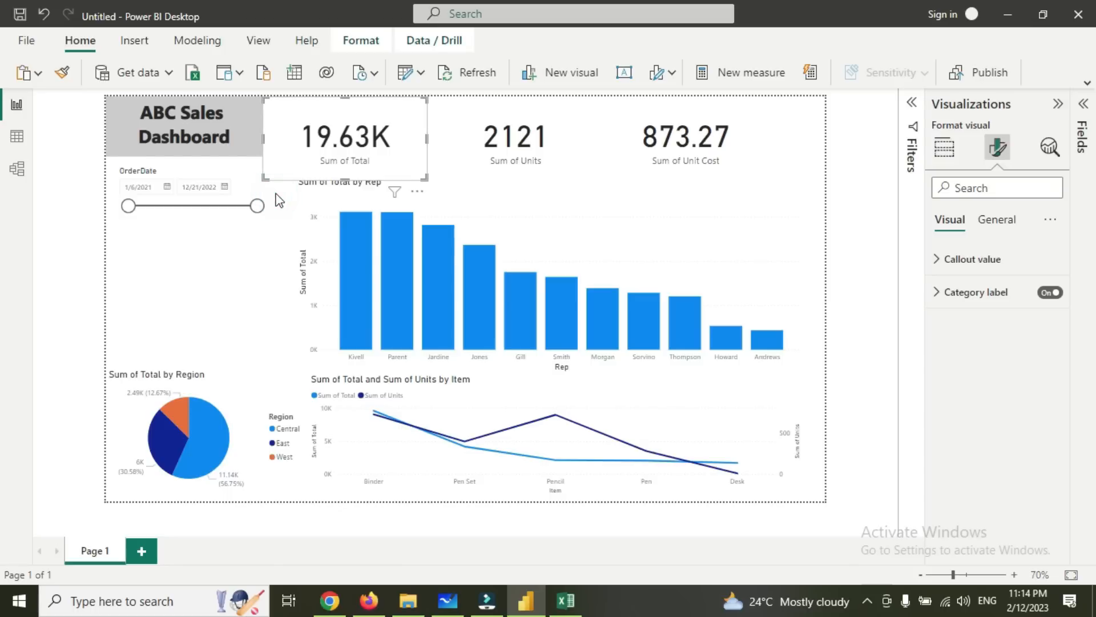
click(892, 278)
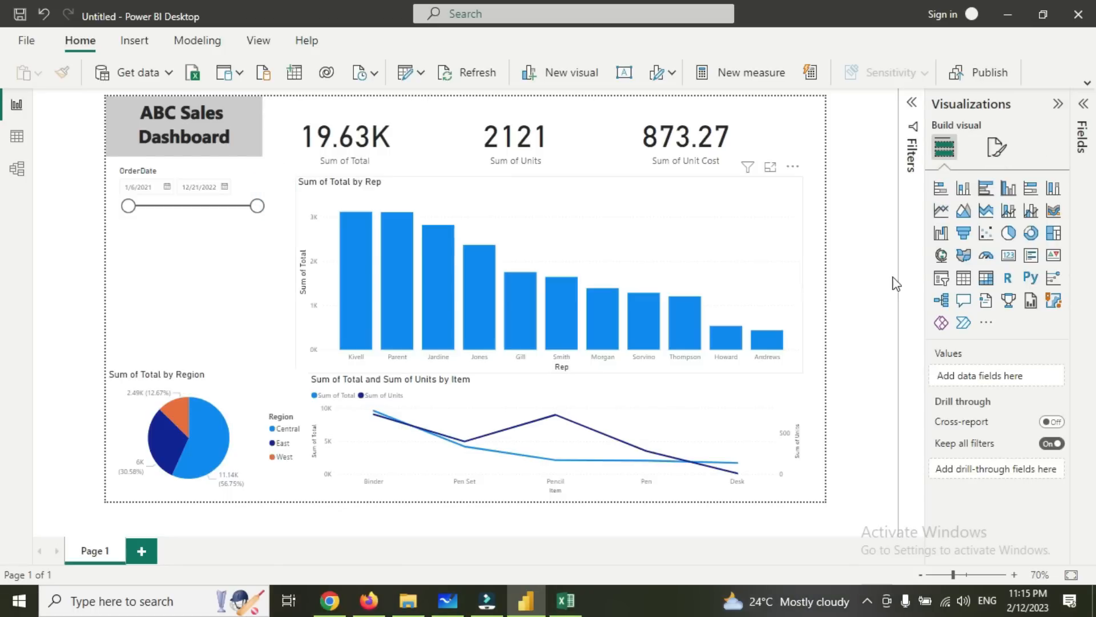
click(822, 205)
click(283, 120)
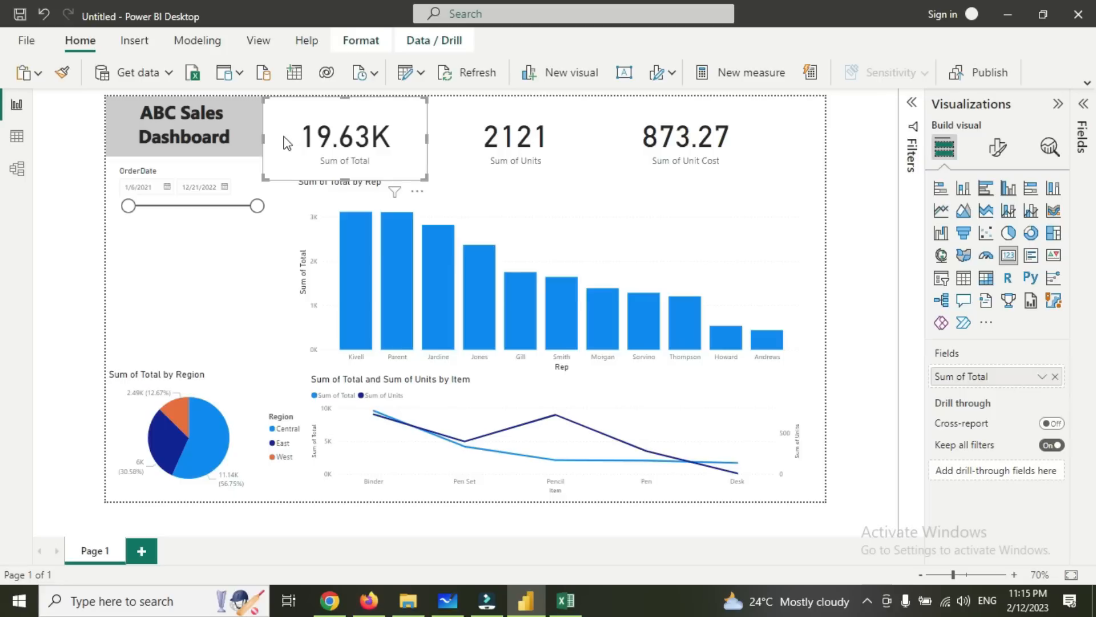
drag(263, 175, 268, 165)
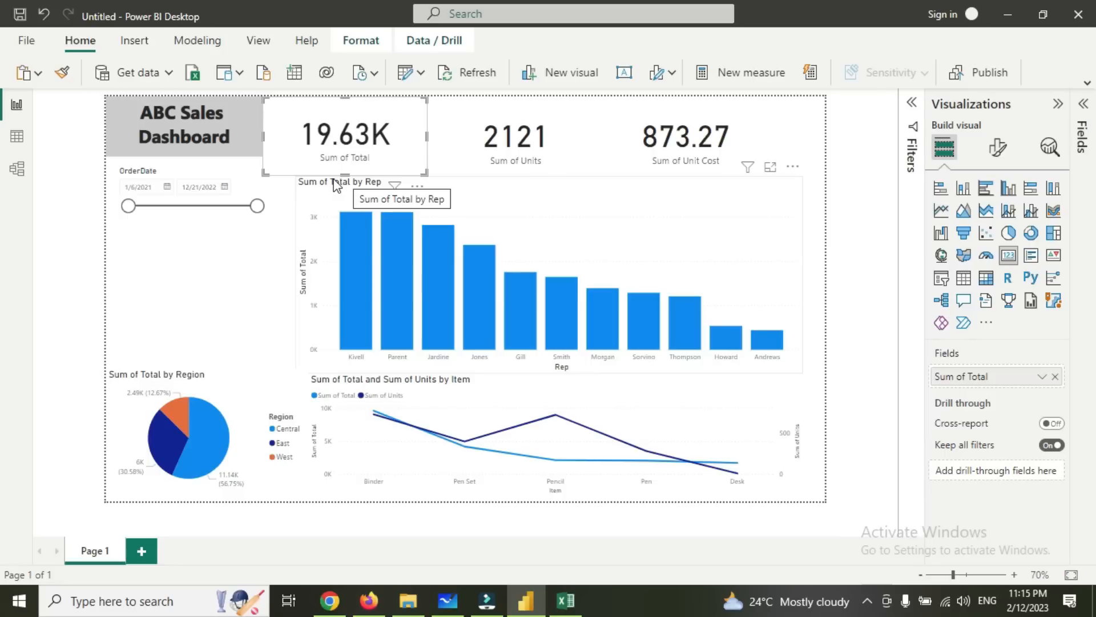
double_click(978, 377)
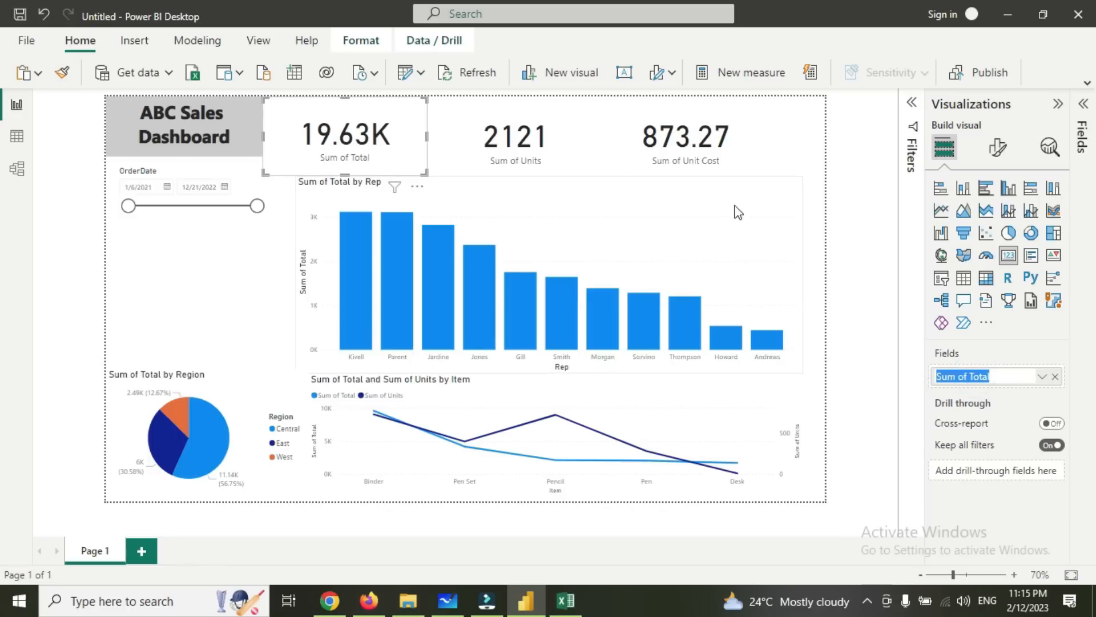
key(Escape)
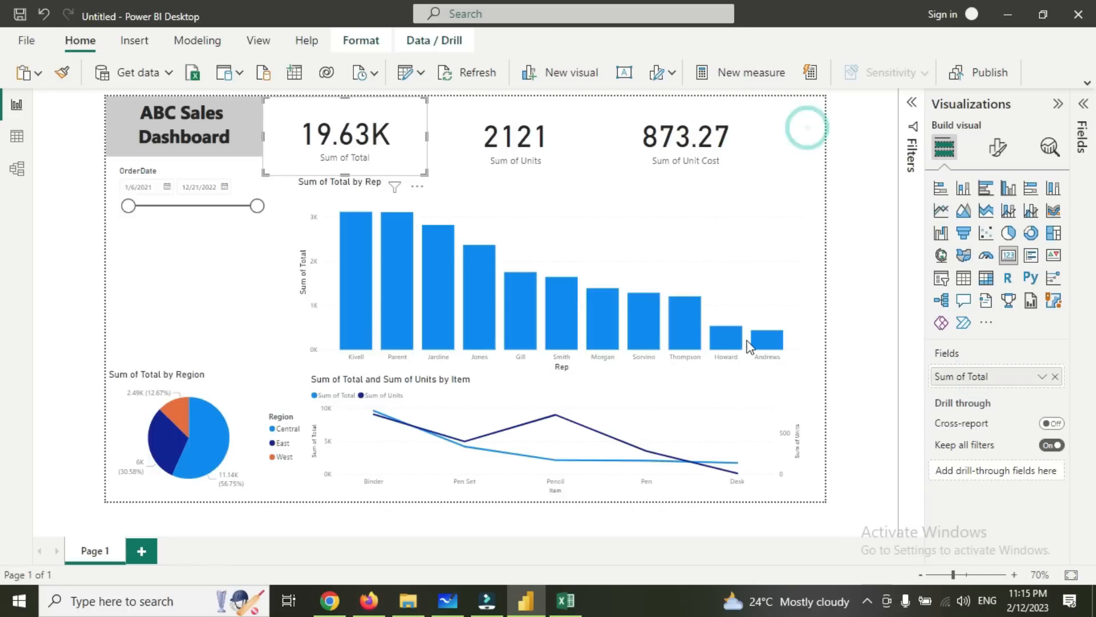
click(807, 123)
click(398, 117)
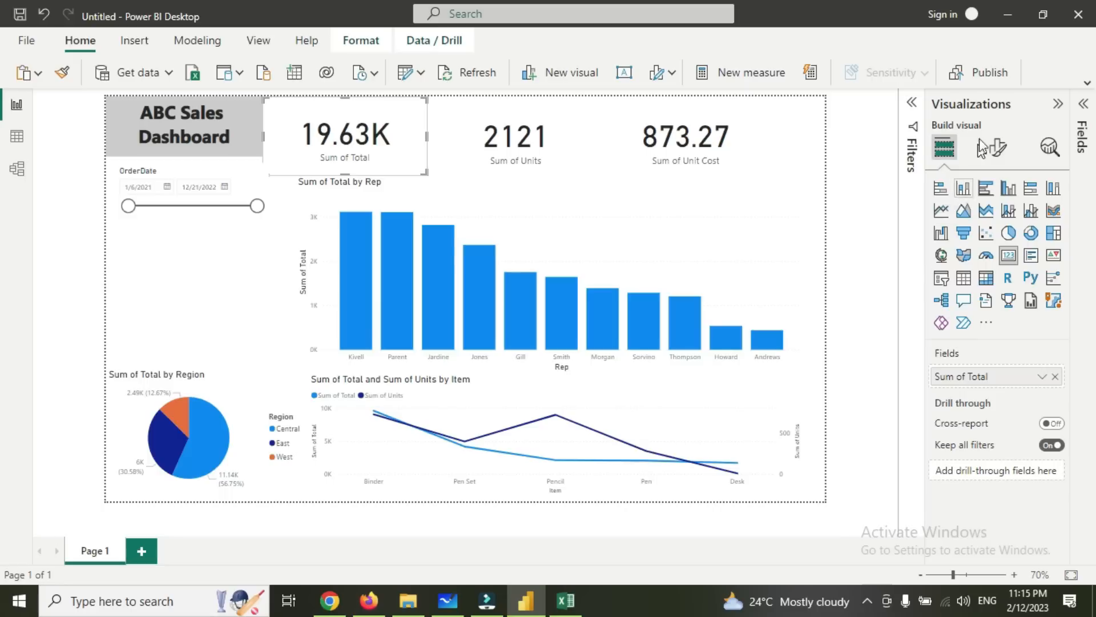
Rename the Sum of Total card's field for this visual as Total Revenue.
double_click(975, 378)
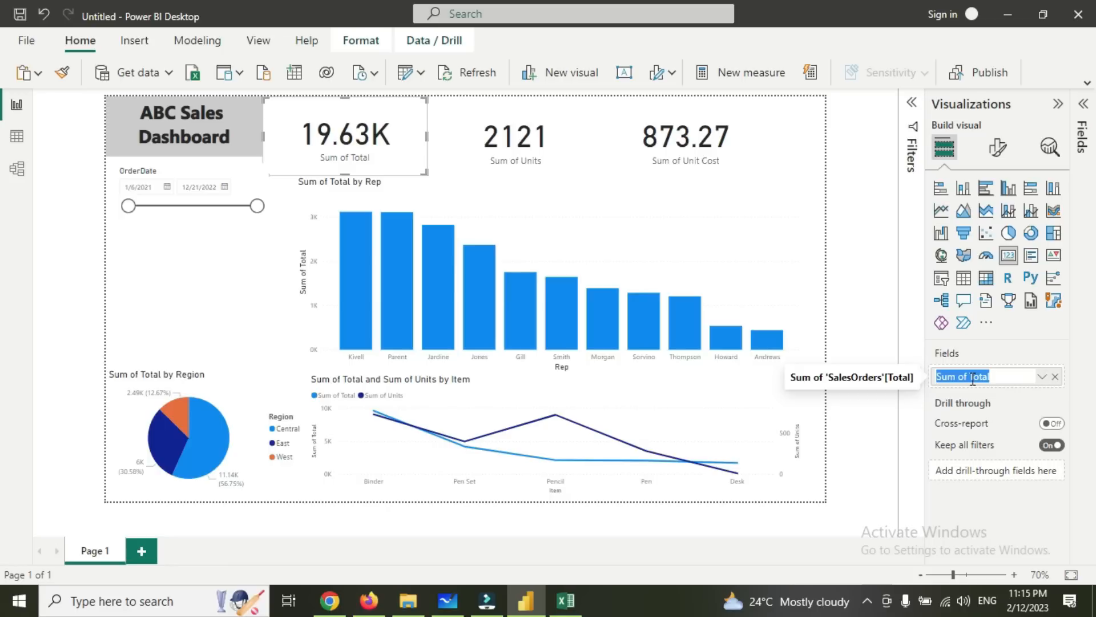
key(BackSpace)
text(Total )
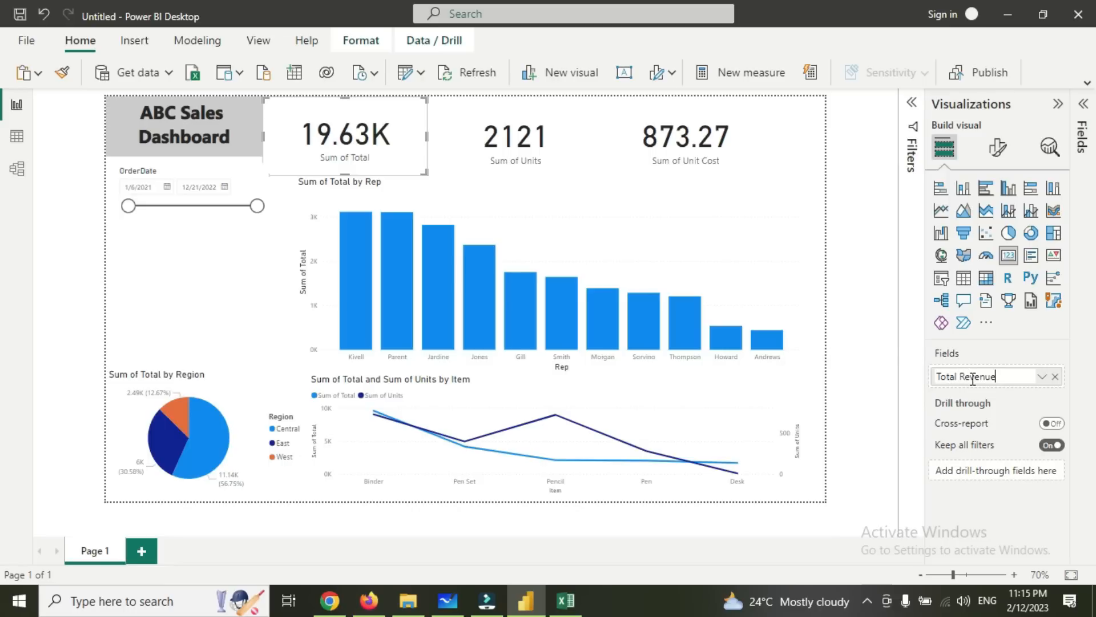
text(Revenue)
key(Return)
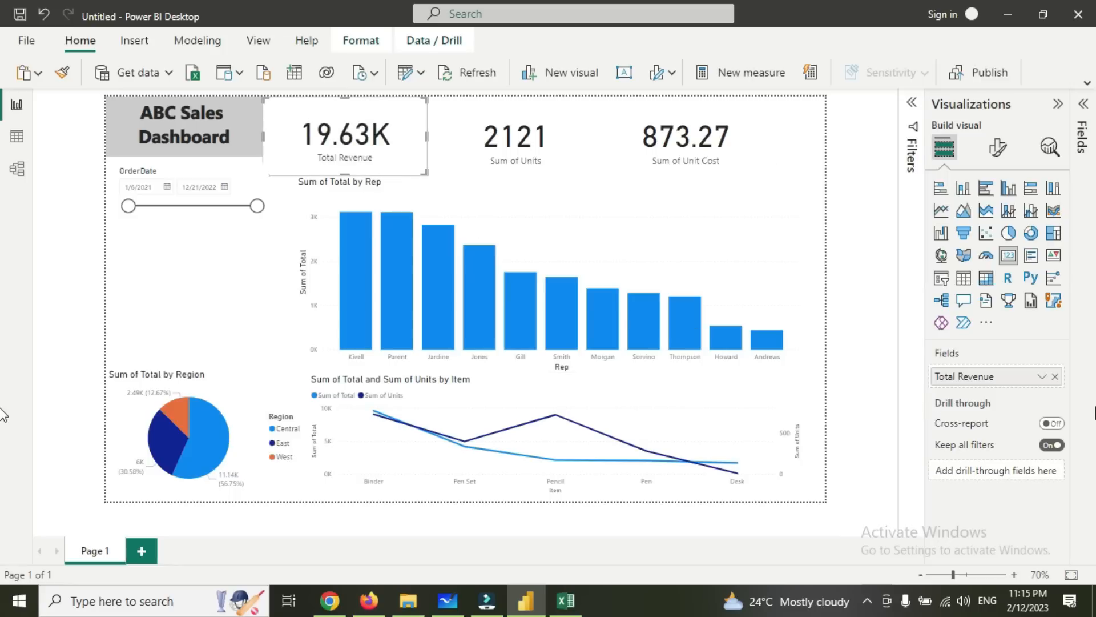
Try the Count (Distinct) aggregation on the Total Revenue card's field and switch it back to Sum.
click(1039, 375)
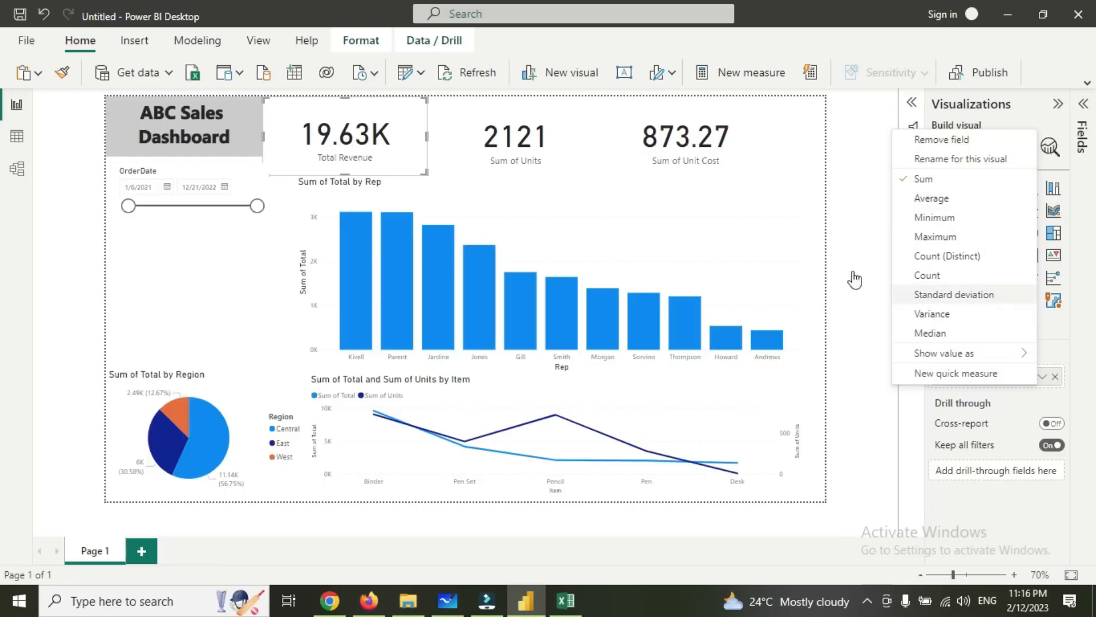
click(935, 257)
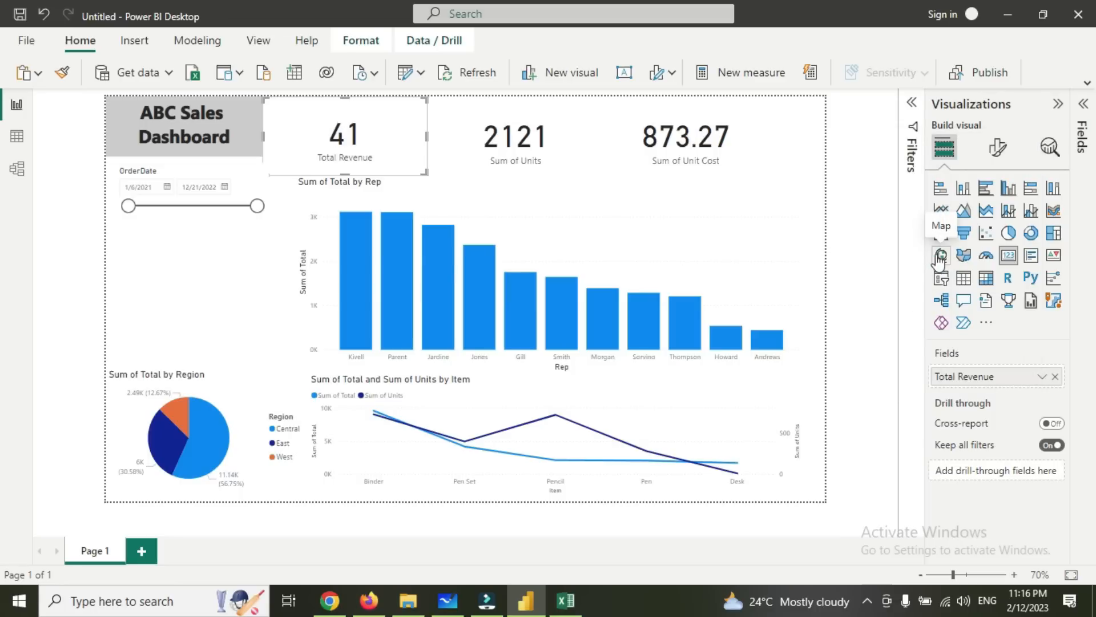
click(1043, 376)
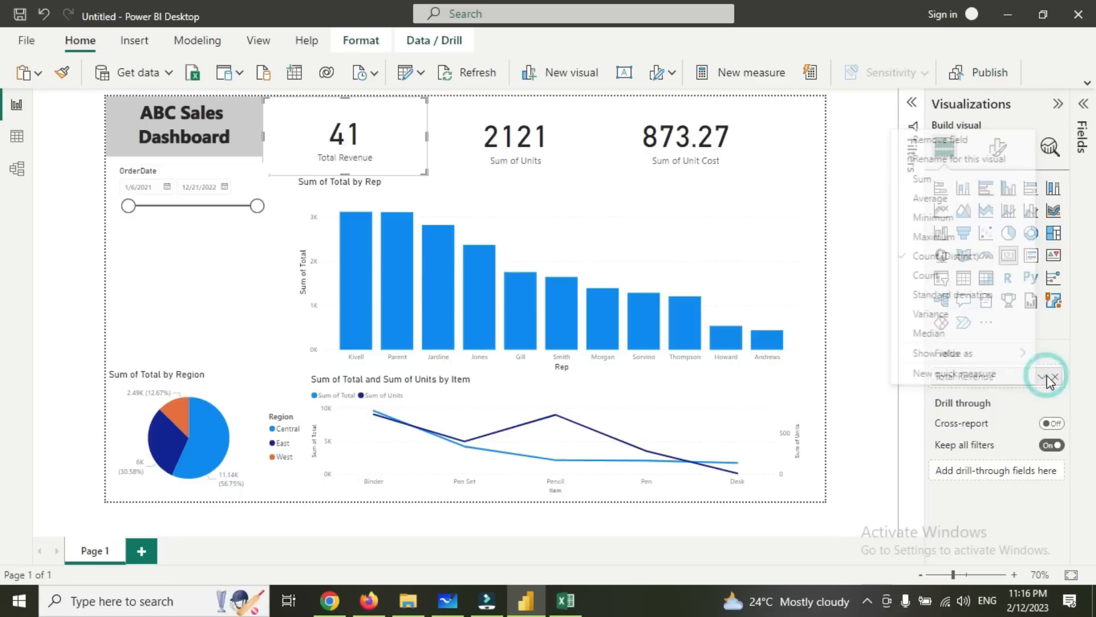
click(931, 179)
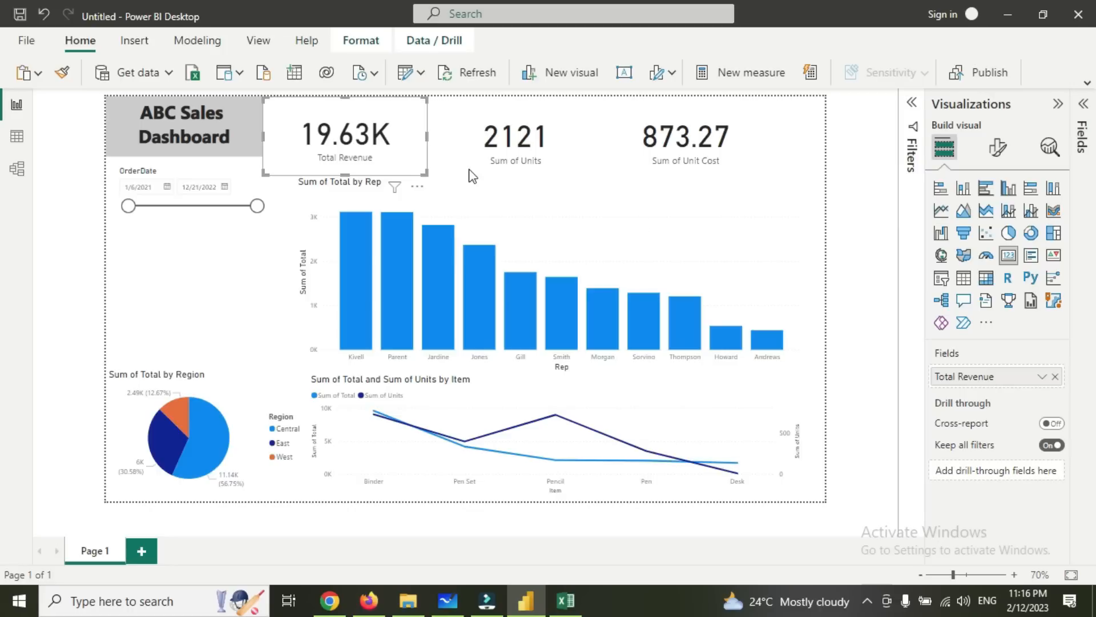
Set the Total Revenue card's background effect to the custom green #50F37B.
click(1006, 162)
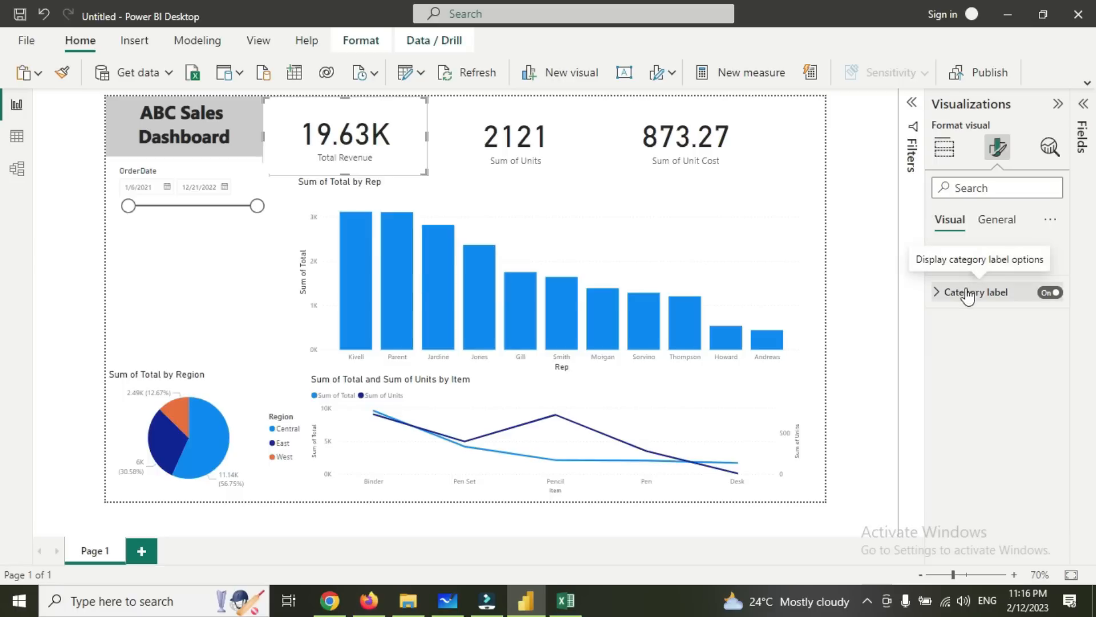
click(998, 220)
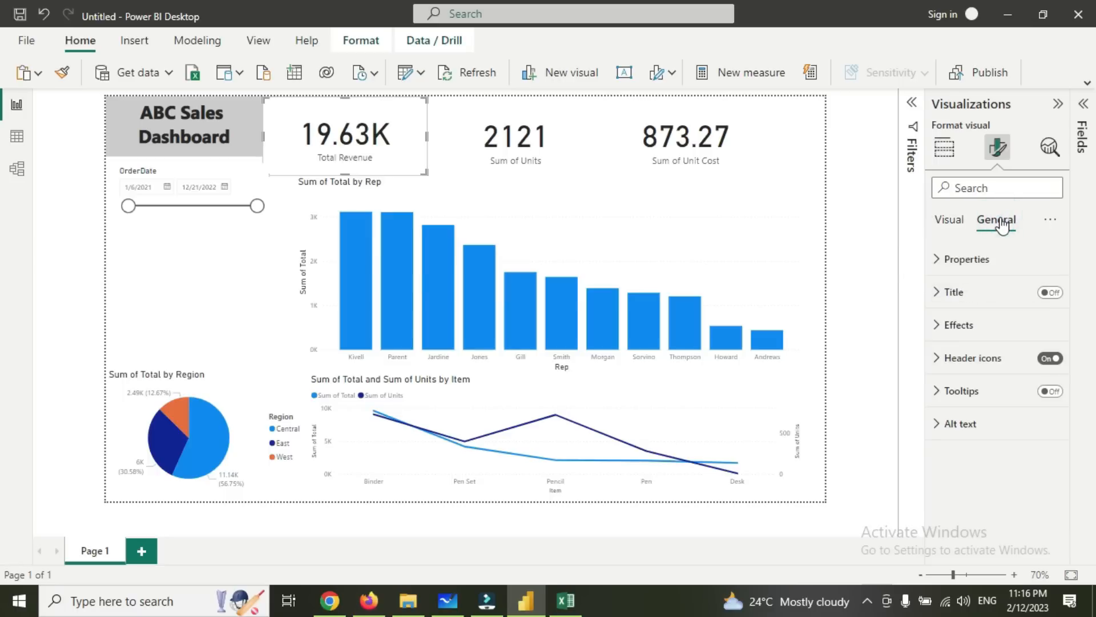
click(951, 322)
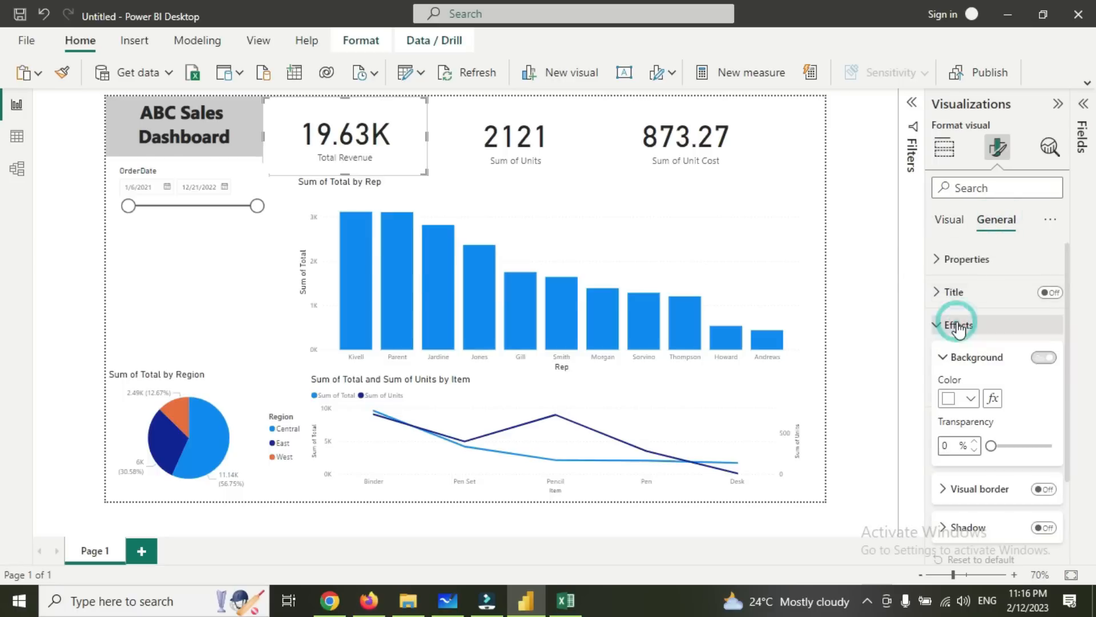
click(970, 398)
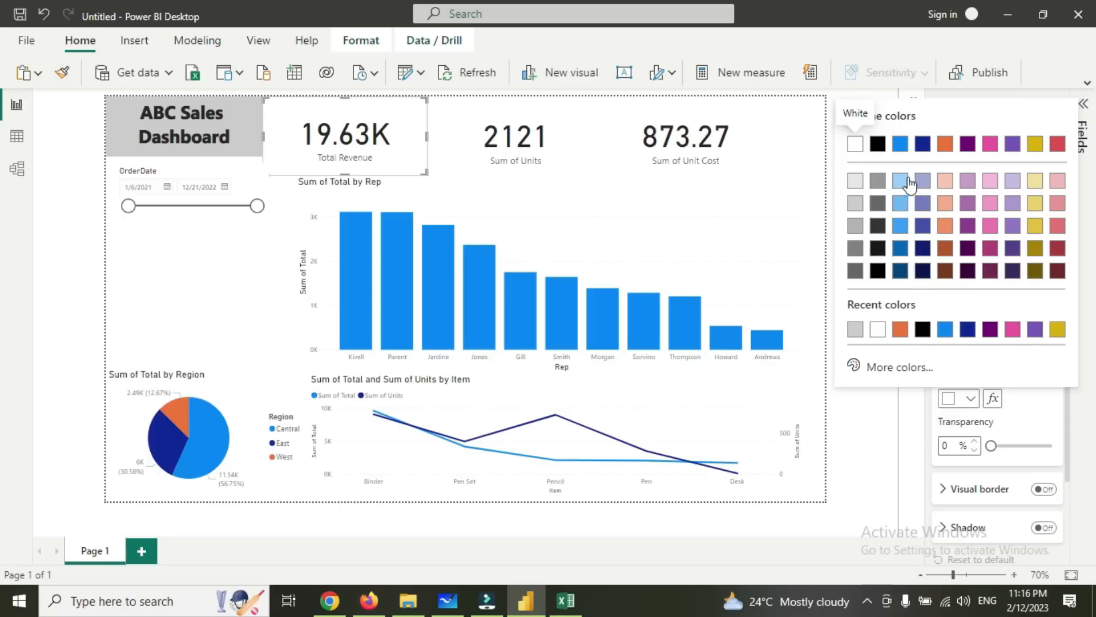
click(873, 367)
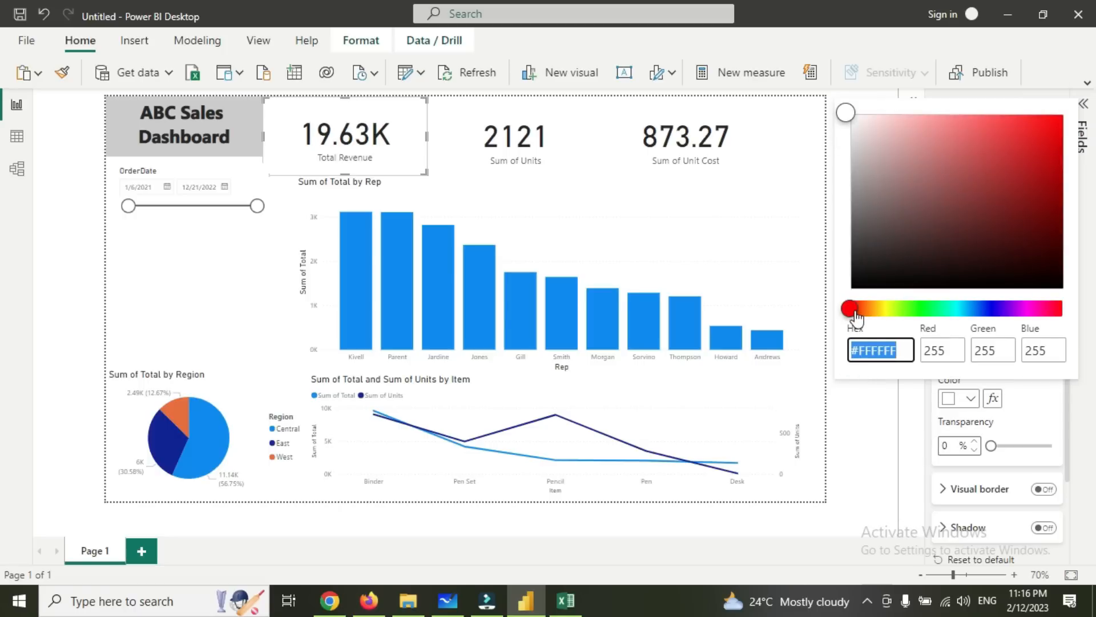
drag(849, 308, 887, 313)
drag(904, 320, 929, 318)
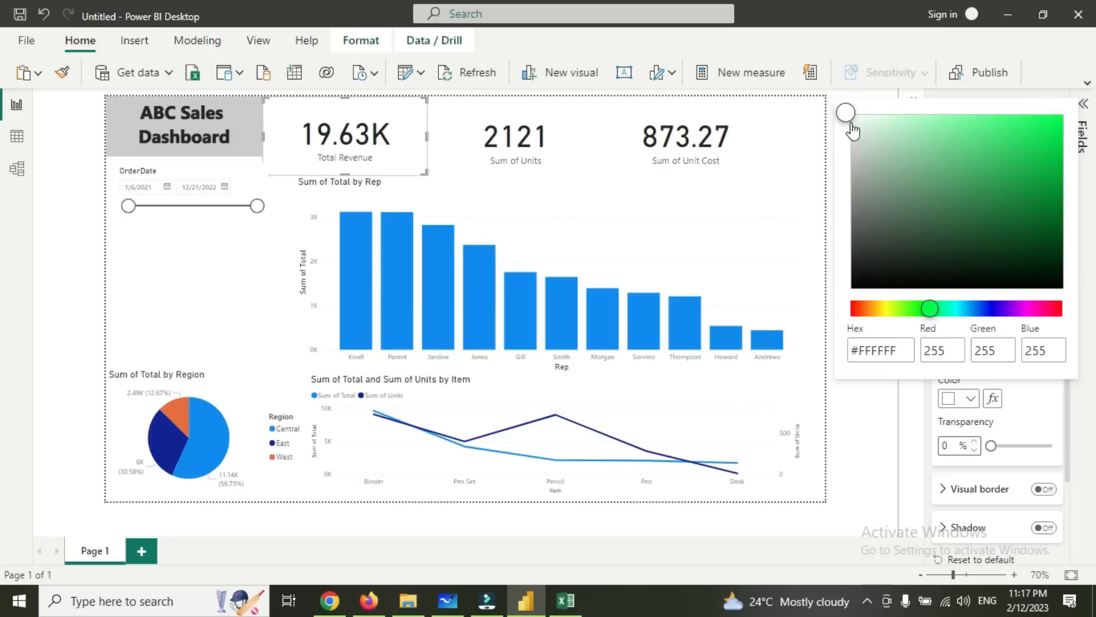
click(932, 123)
click(988, 121)
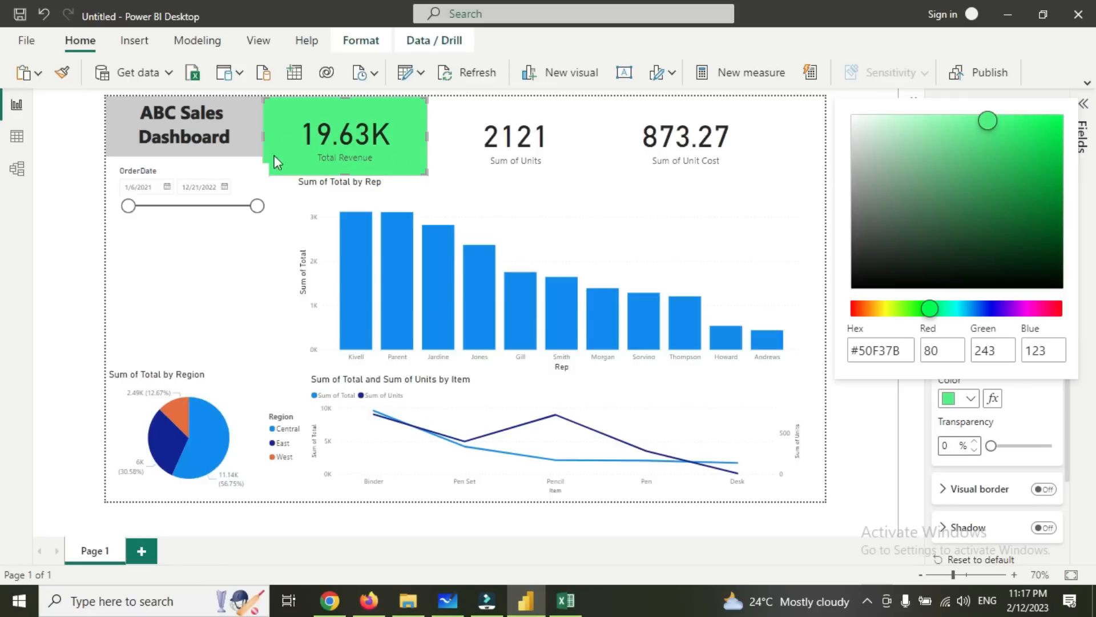
click(260, 169)
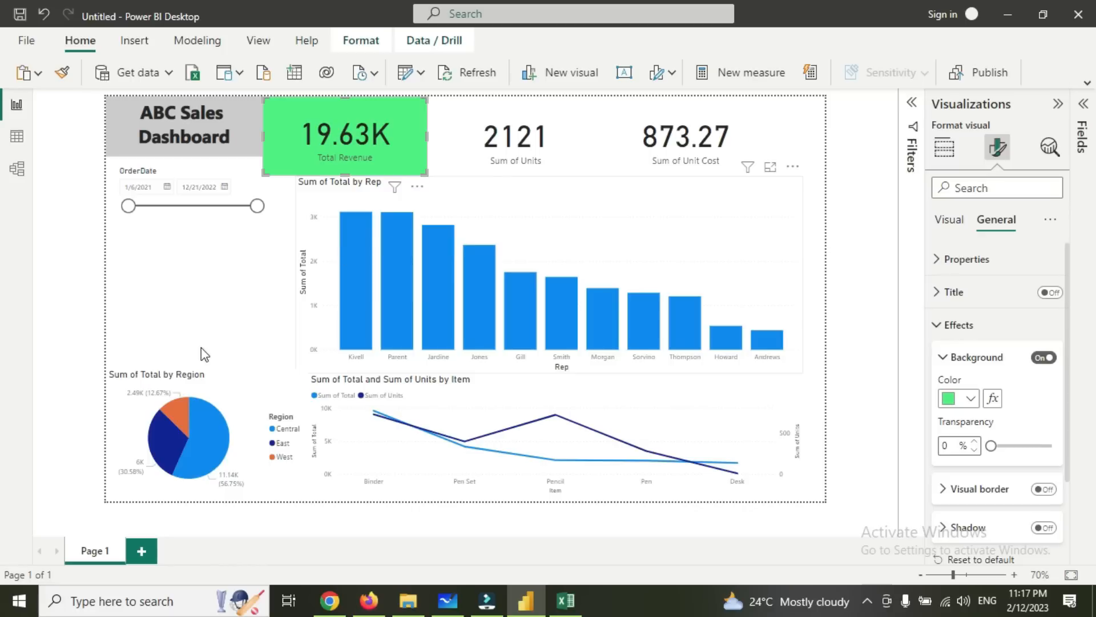
Try blue, gray and light orange backgrounds on the Total Revenue card, and settle on the solid theme orange.
click(277, 292)
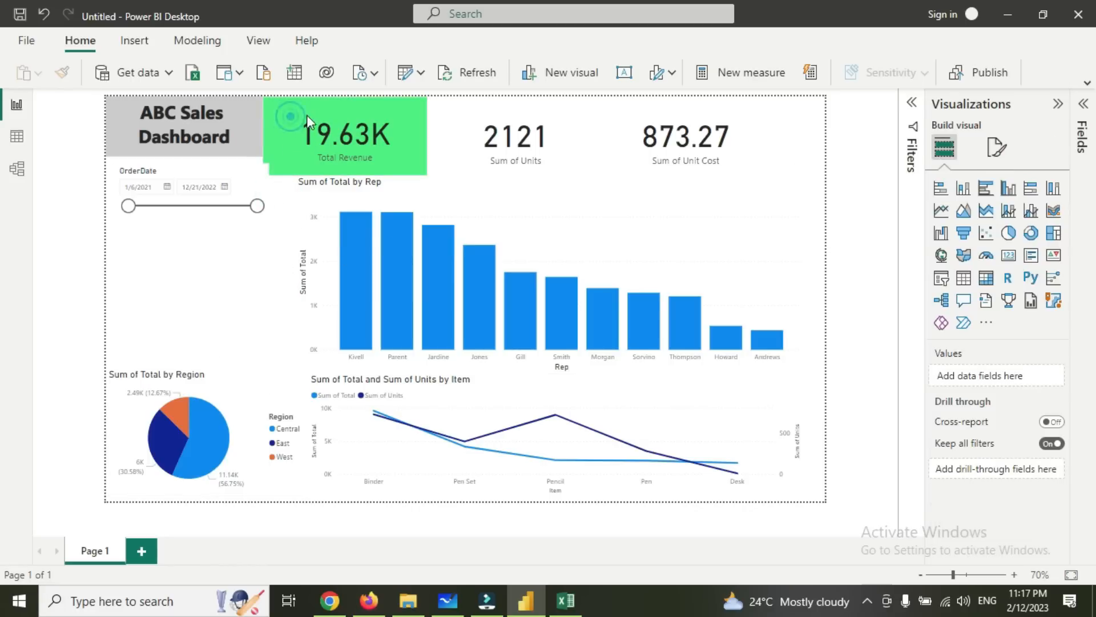
mouse_move(290, 118)
mouse_down()
mouse_move(352, 111)
mouse_move(292, 111)
mouse_up()
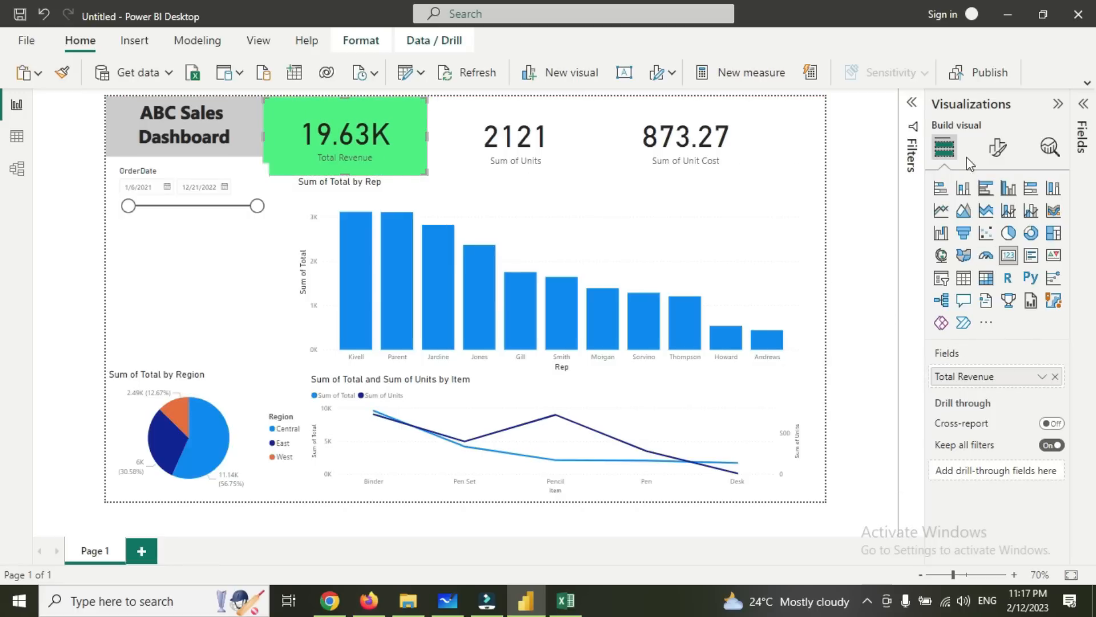
click(998, 147)
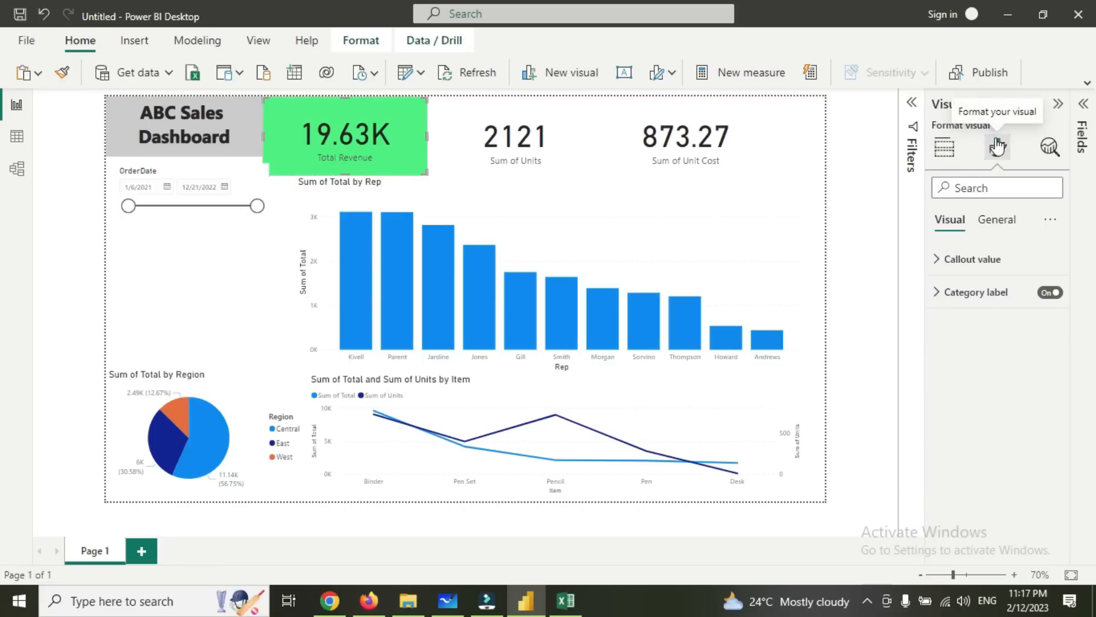
click(996, 220)
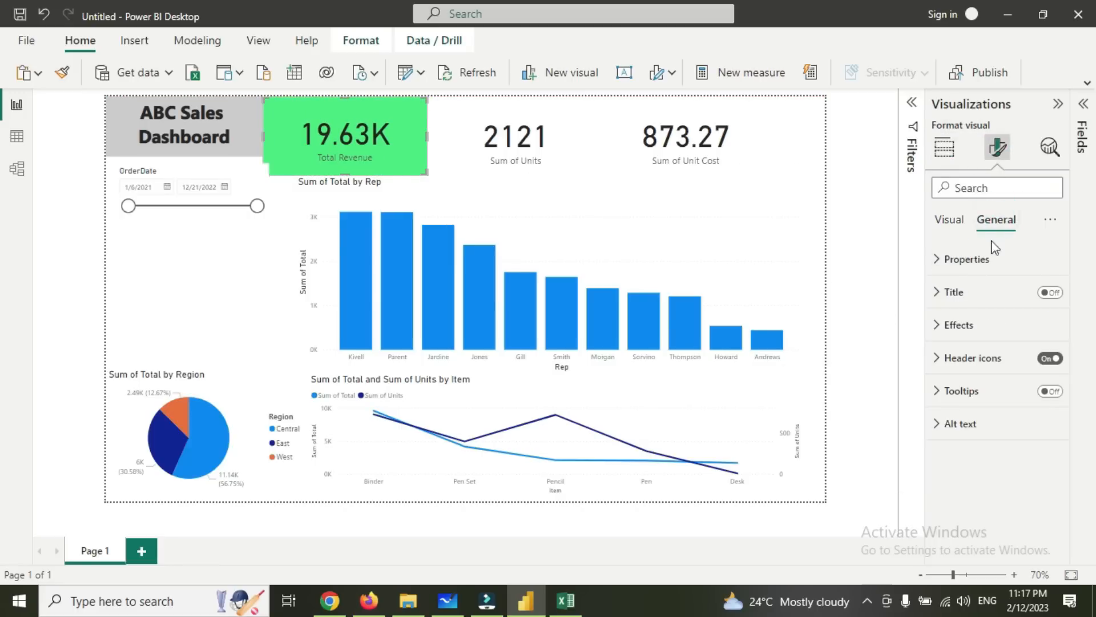
click(957, 323)
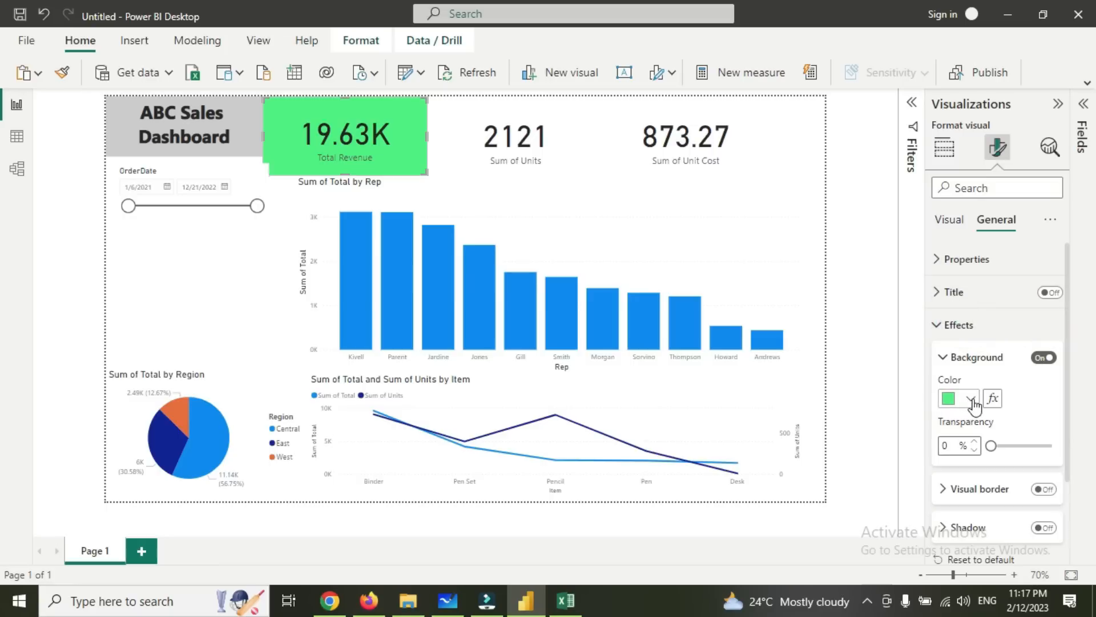
click(972, 398)
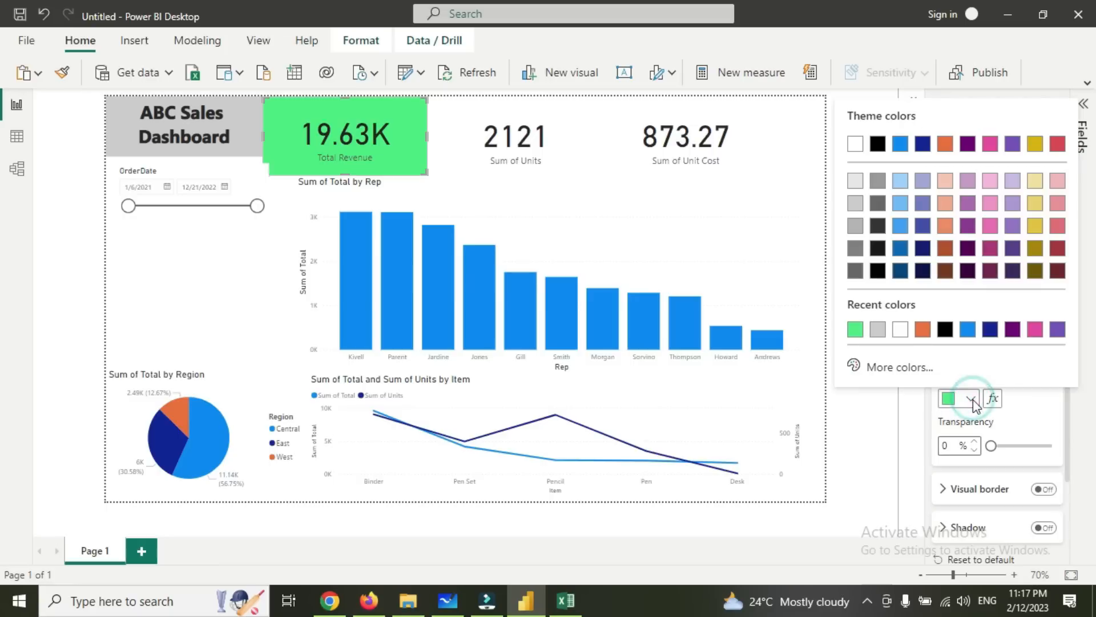
click(969, 329)
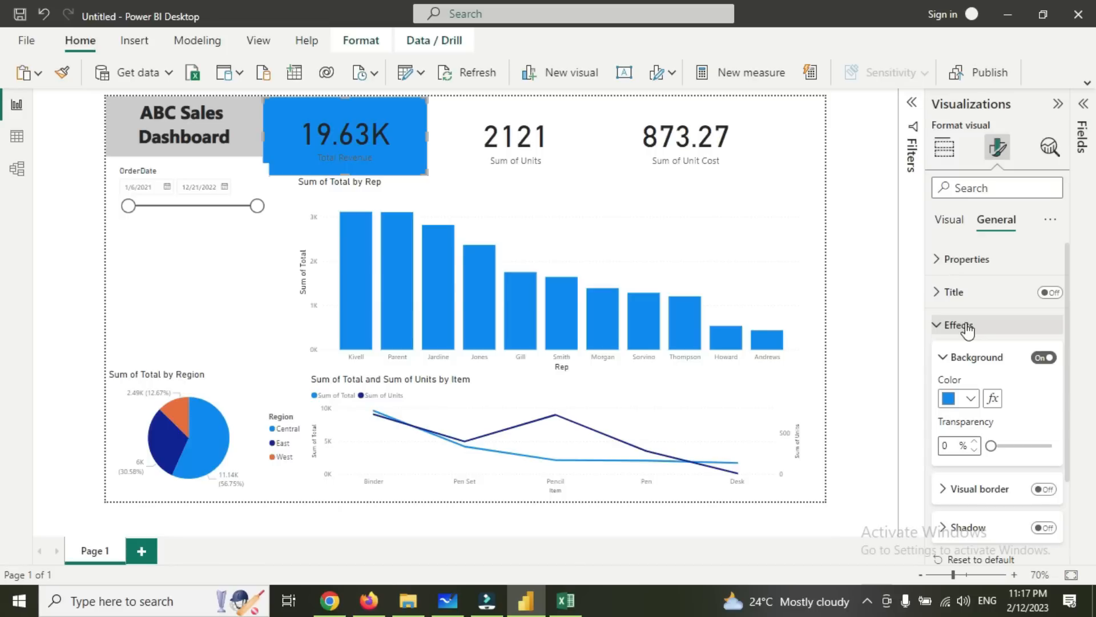
click(973, 398)
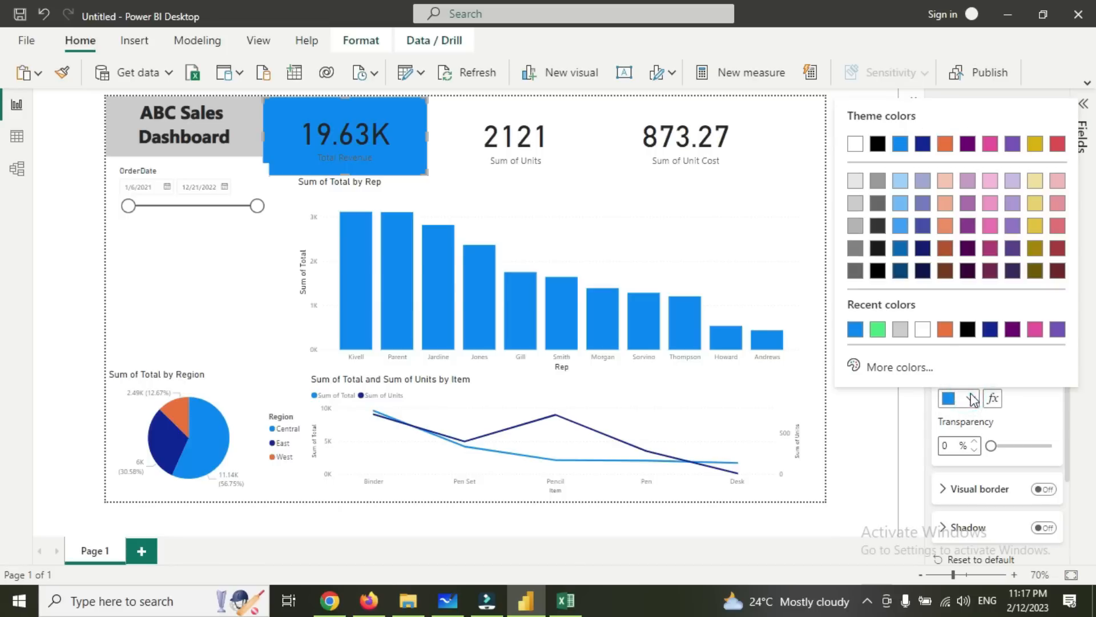
click(856, 248)
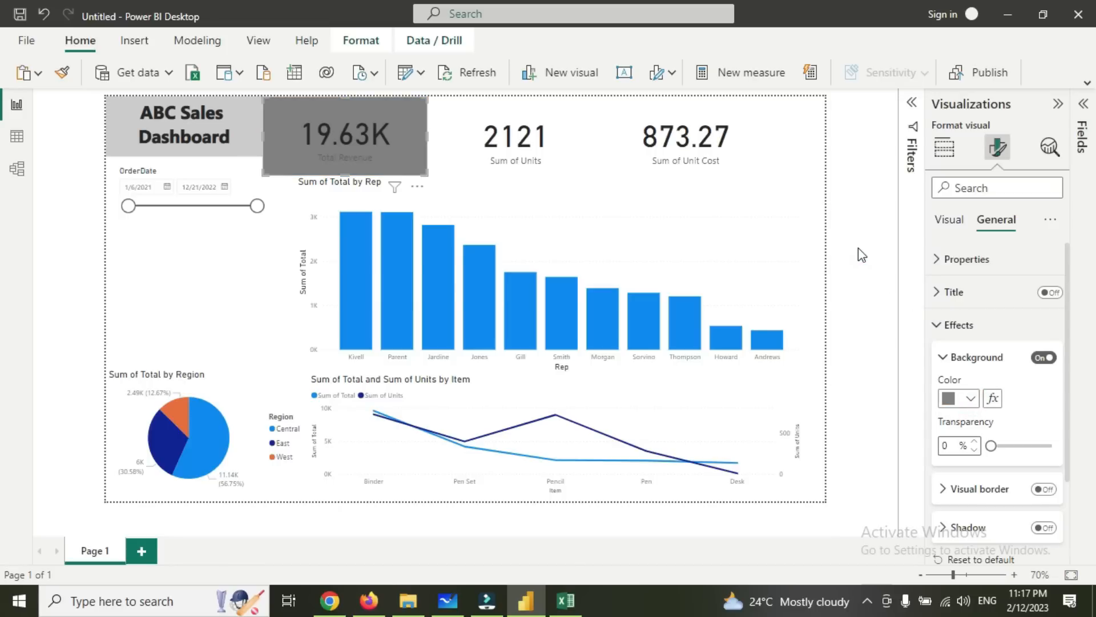
click(971, 399)
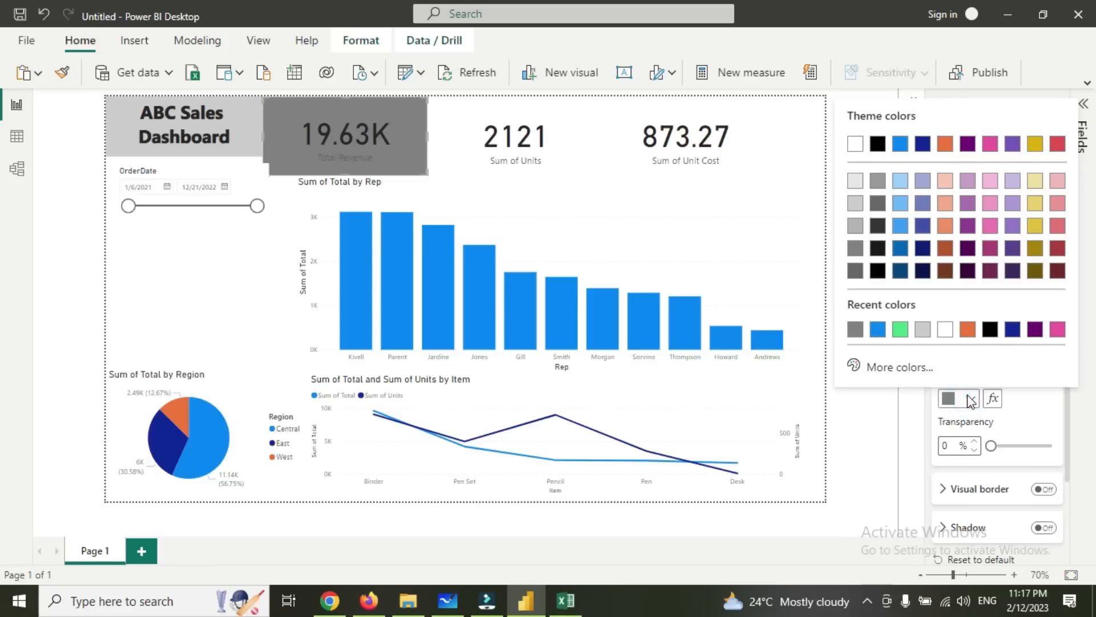
click(946, 187)
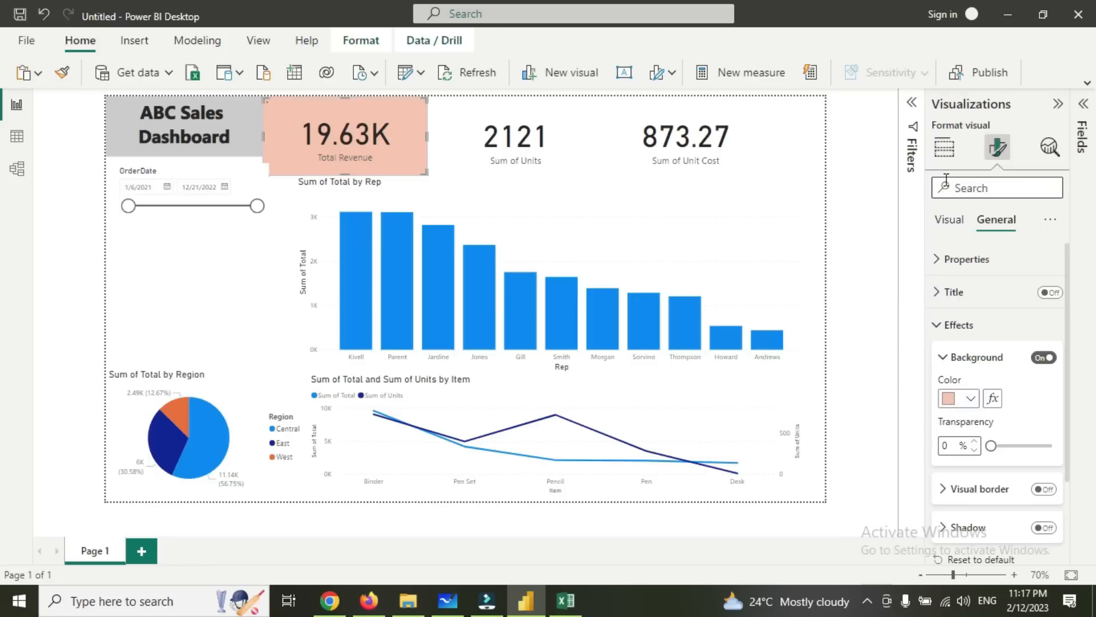
click(970, 399)
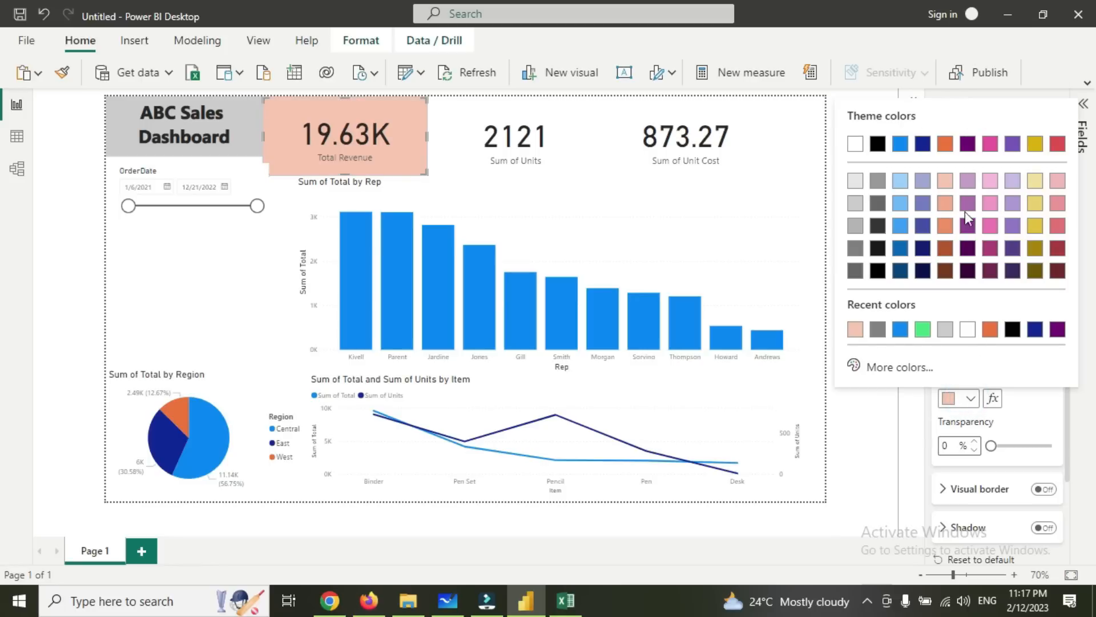
click(945, 144)
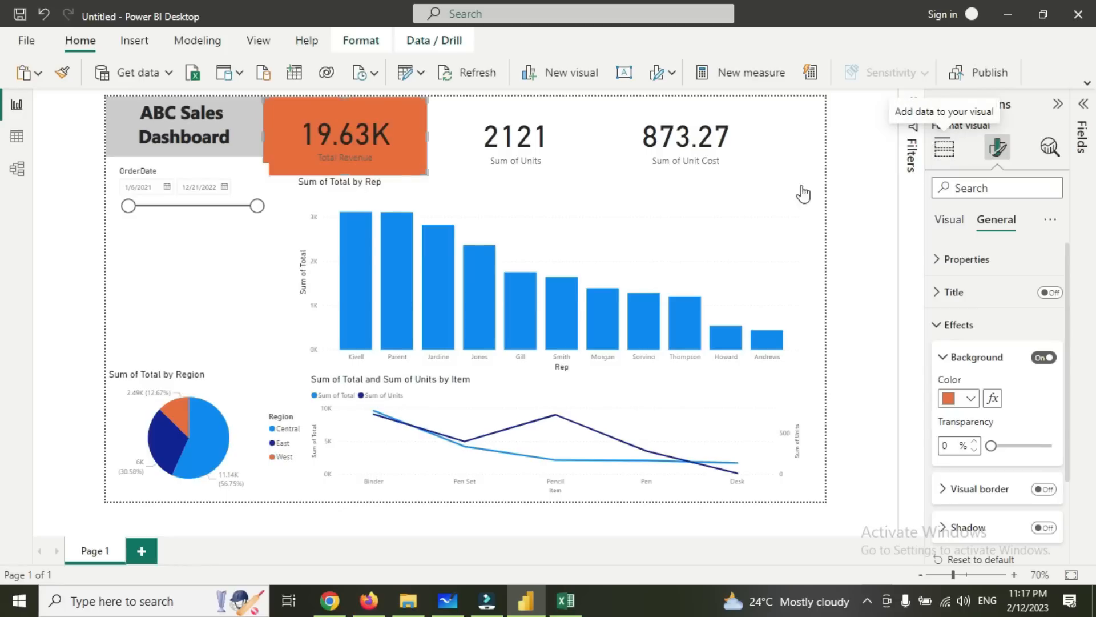
Move the Sum of Units card slightly closer to the Total Revenue card and set its background to the theme orange.
click(465, 123)
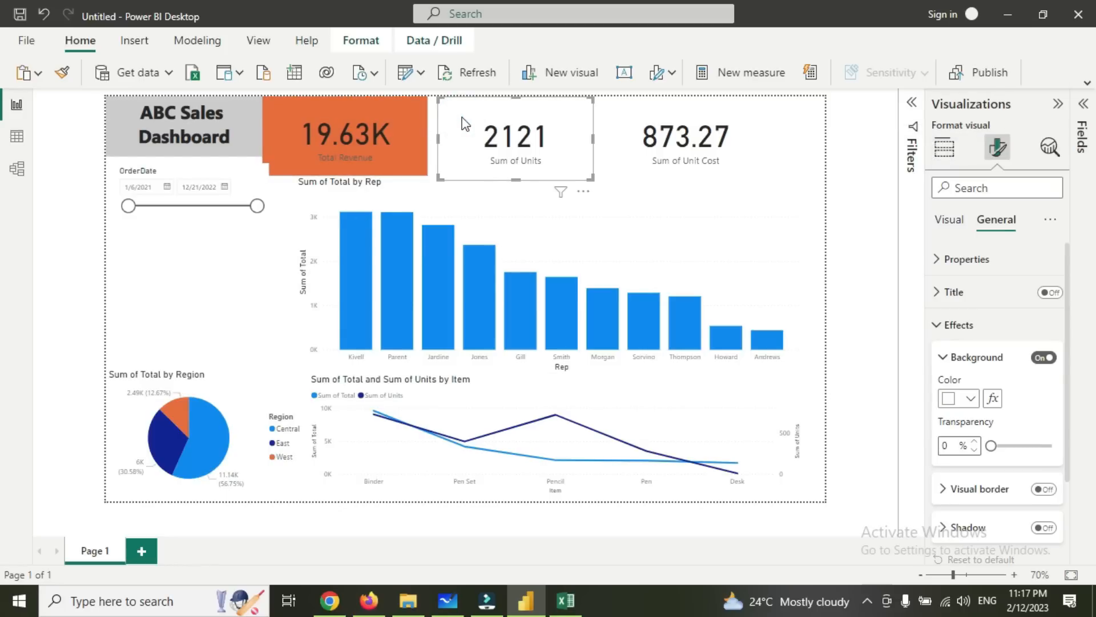
drag(462, 117, 455, 121)
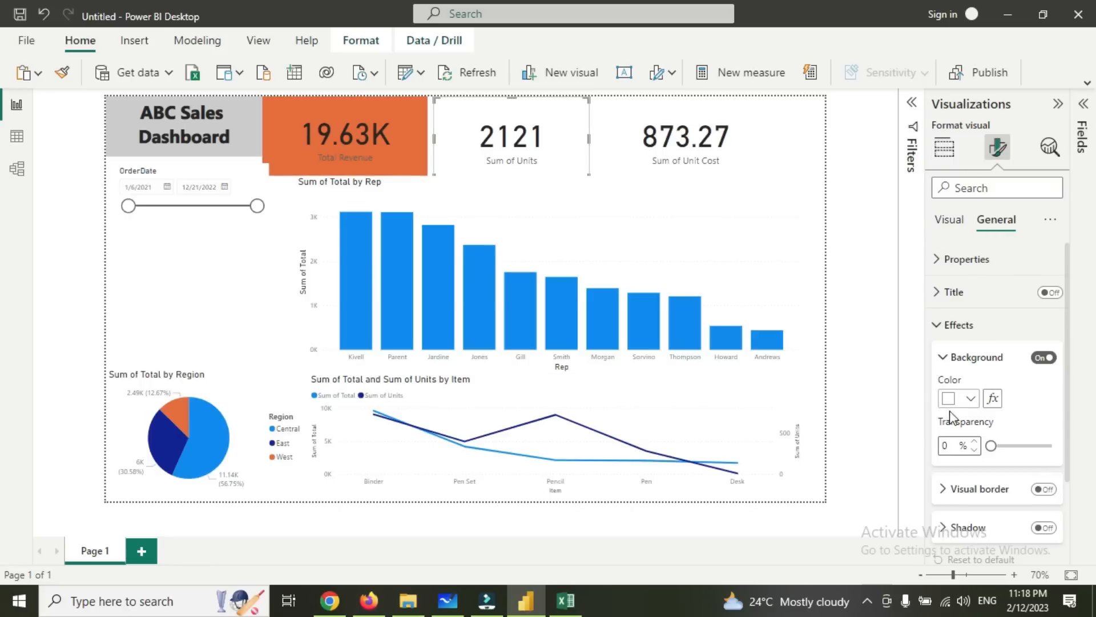
click(971, 399)
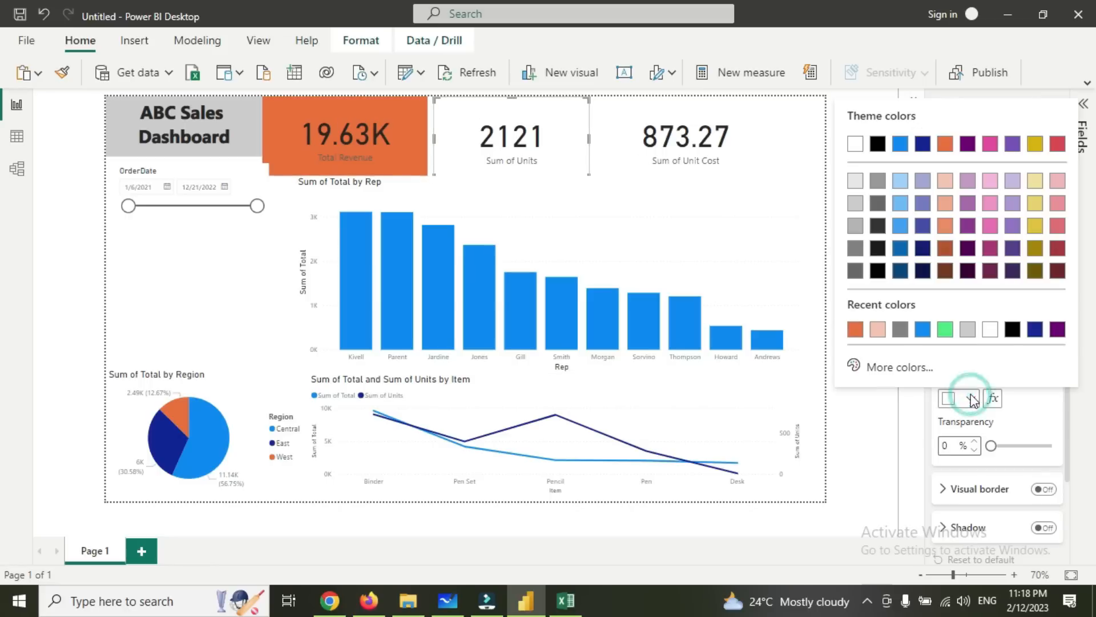
click(946, 146)
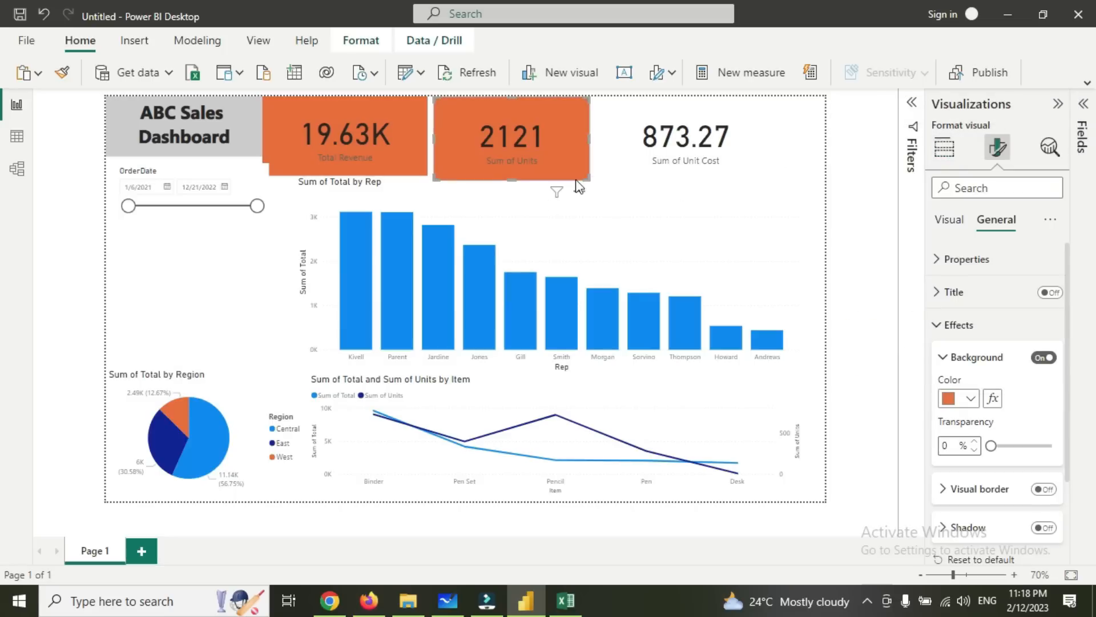
Rename the Sum of Units card's field for this visual as Total Units Sold.
click(944, 148)
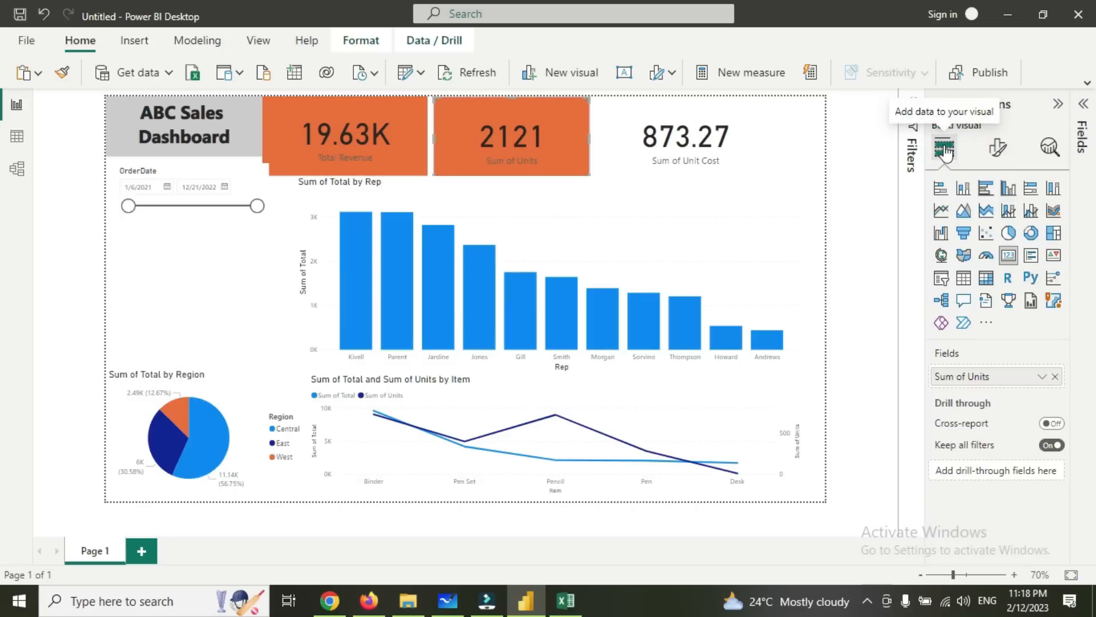
click(1042, 376)
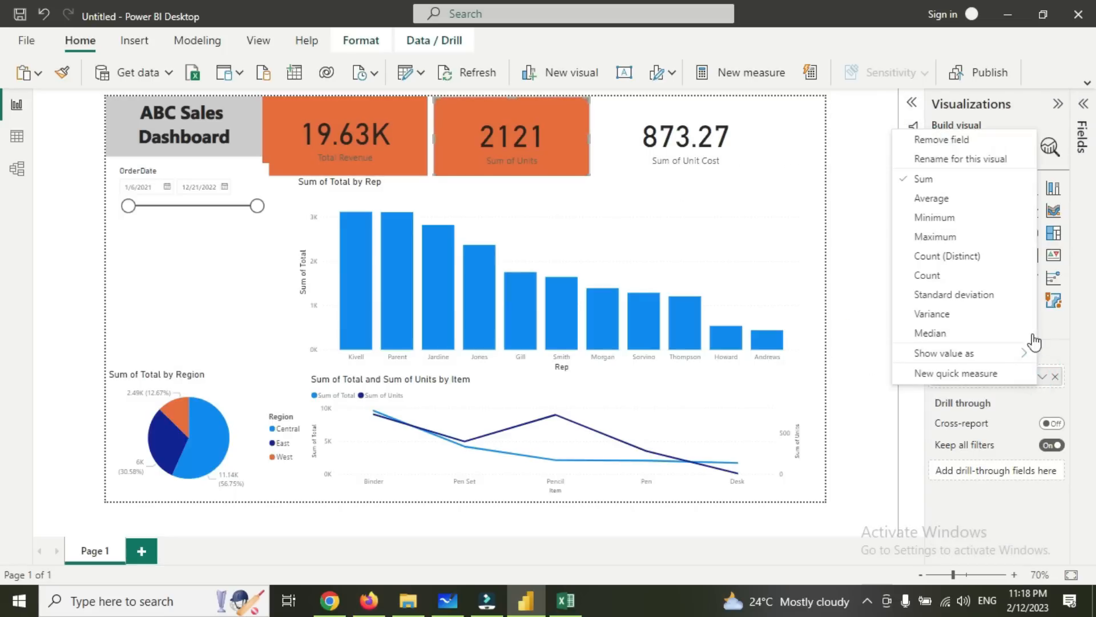
click(957, 160)
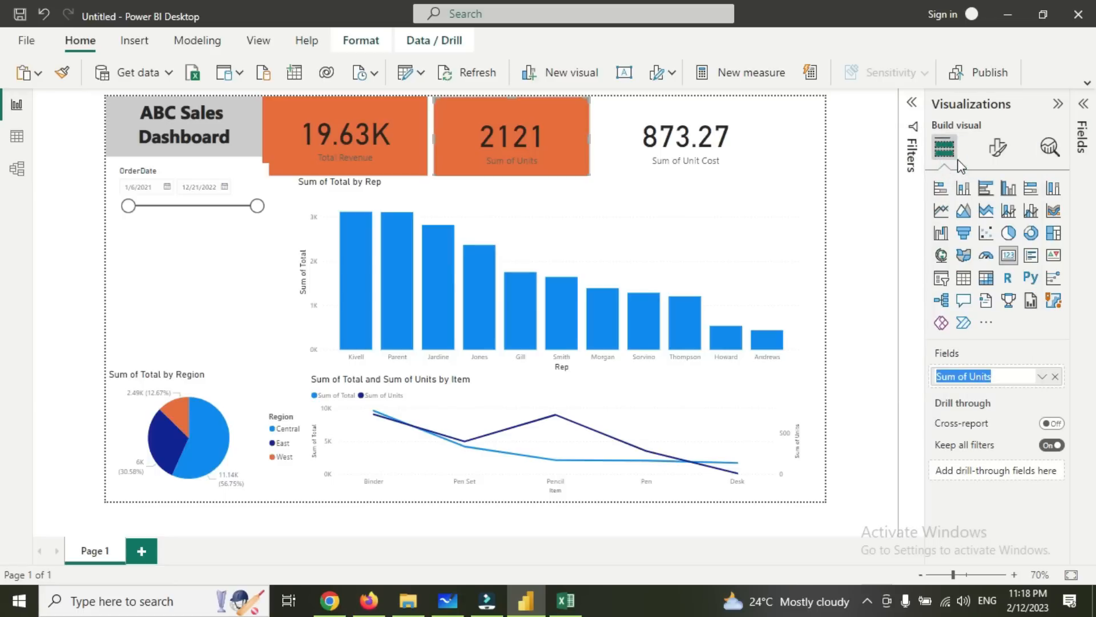
text(Total)
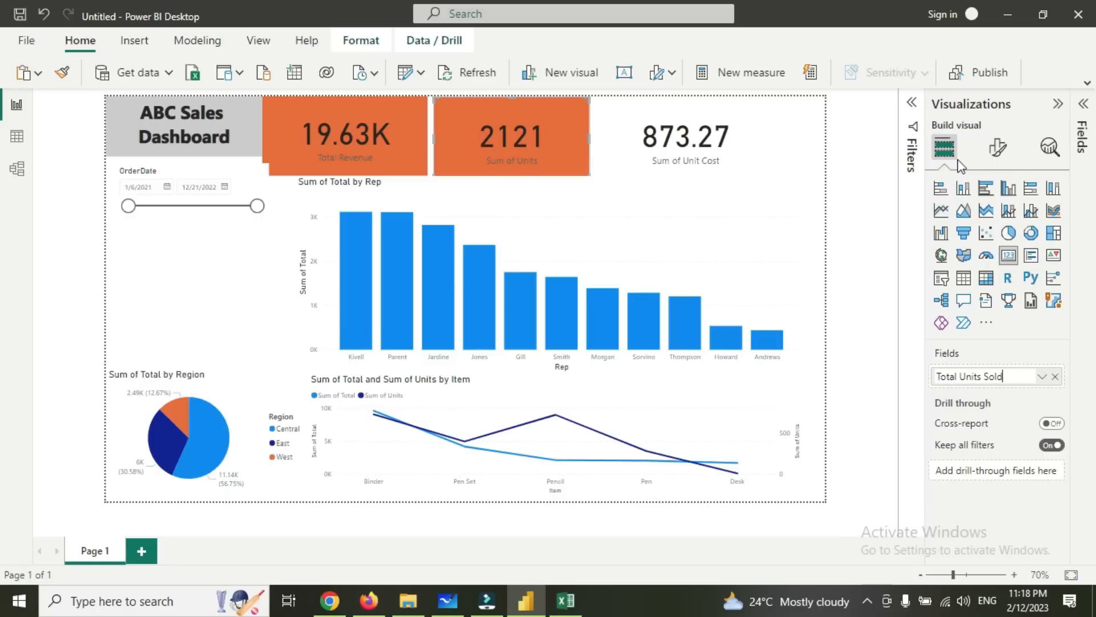
key(Return)
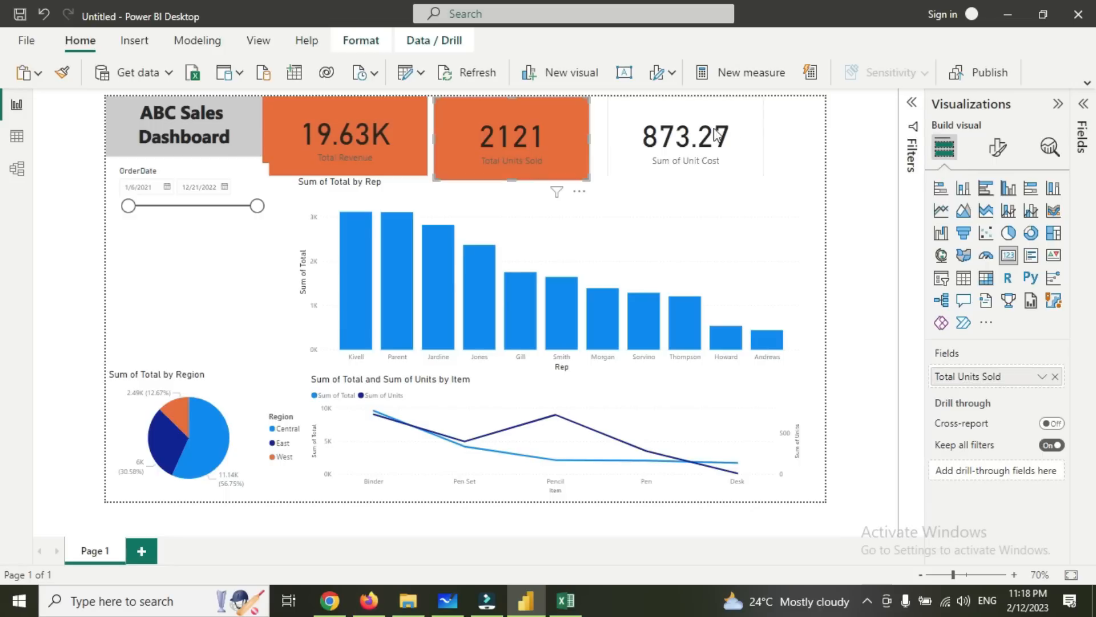
Change the Unit Cost card's aggregation to Average and widen the card slightly toward the Total Units Sold card.
click(629, 122)
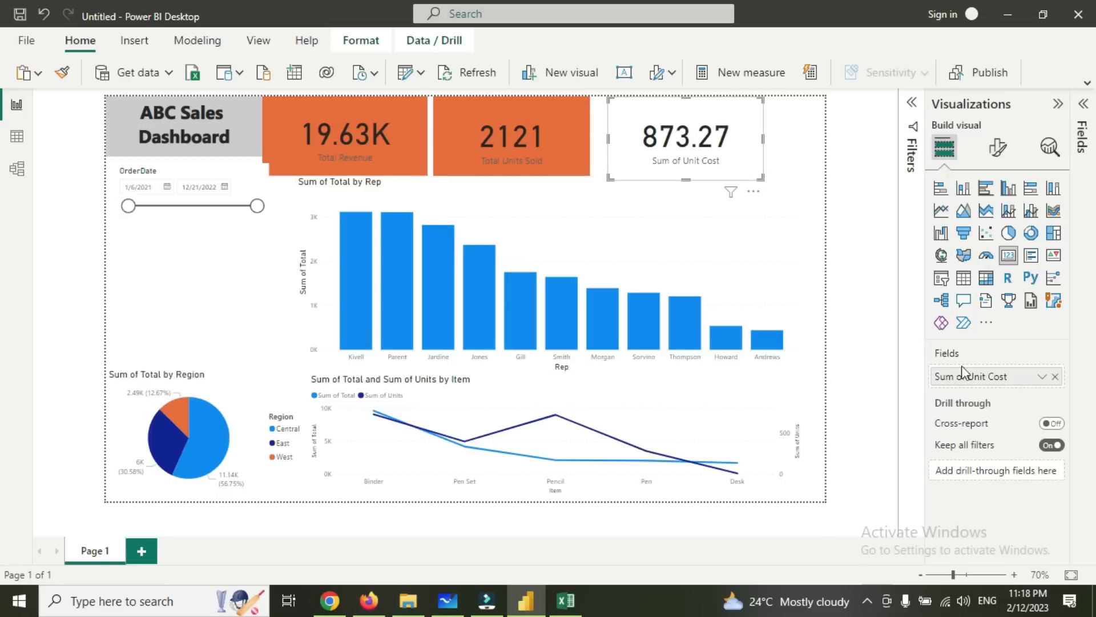
click(1042, 377)
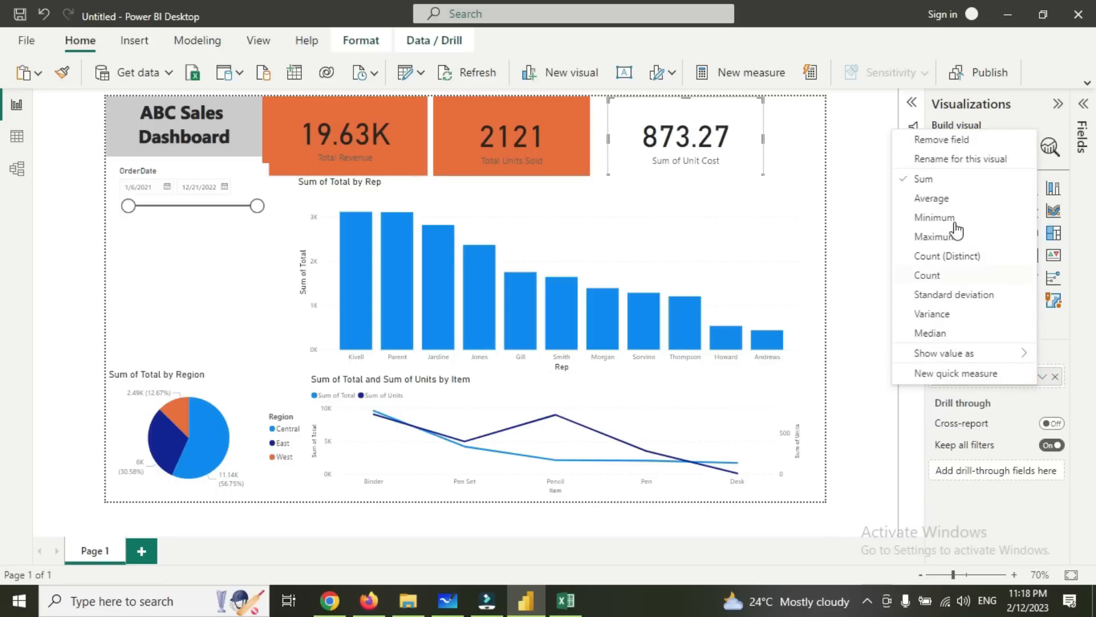
click(933, 200)
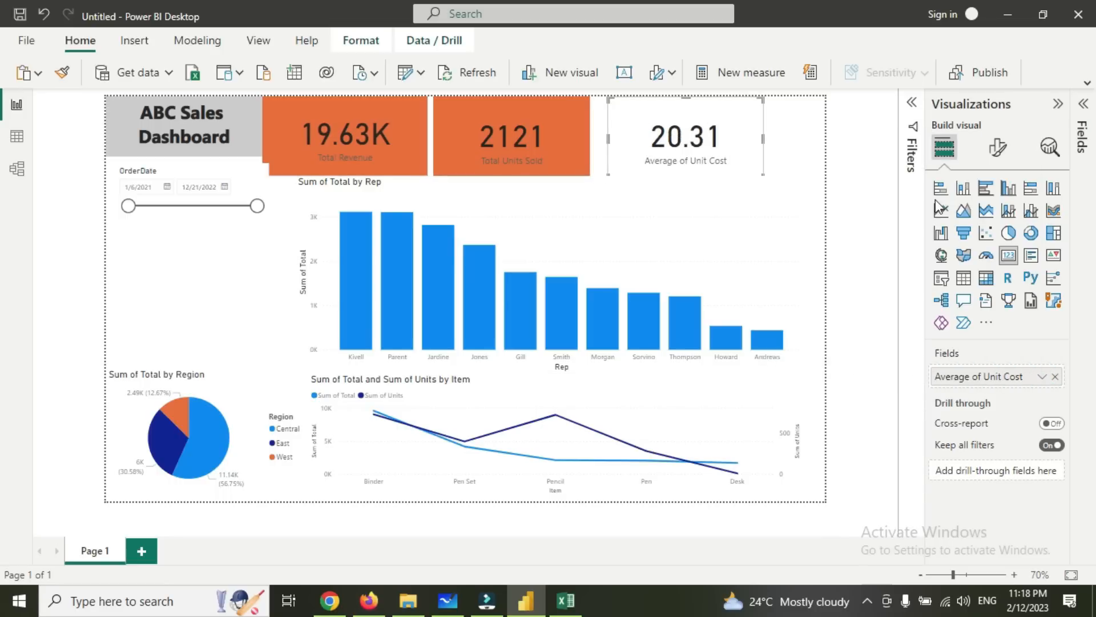
drag(608, 137, 599, 137)
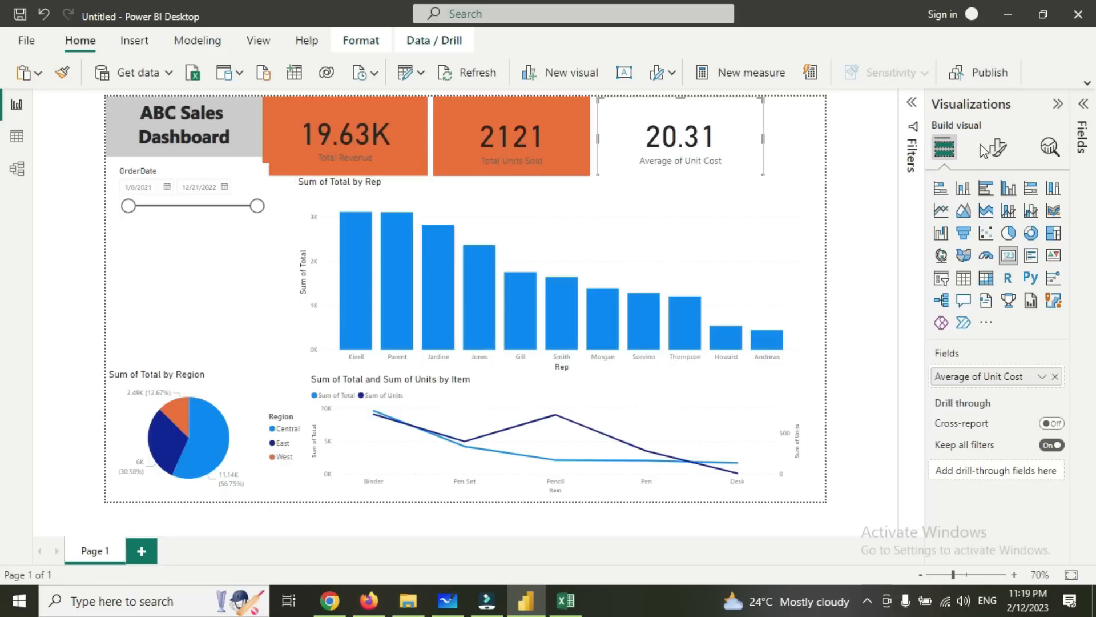
Set the Average of Unit Cost card's background color to the theme orange.
click(995, 147)
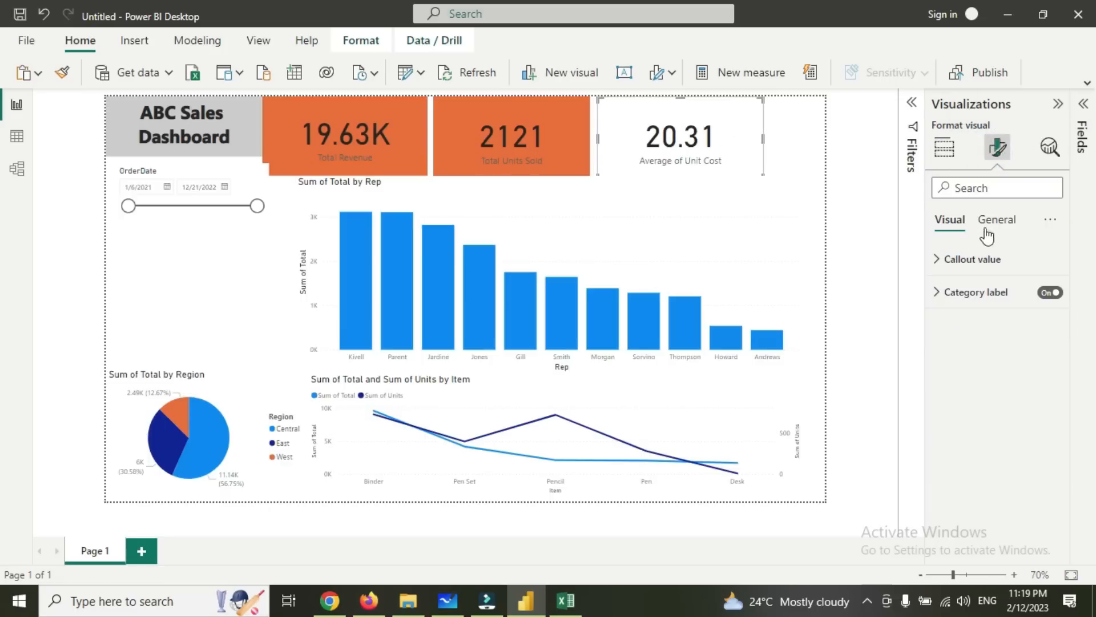
click(994, 221)
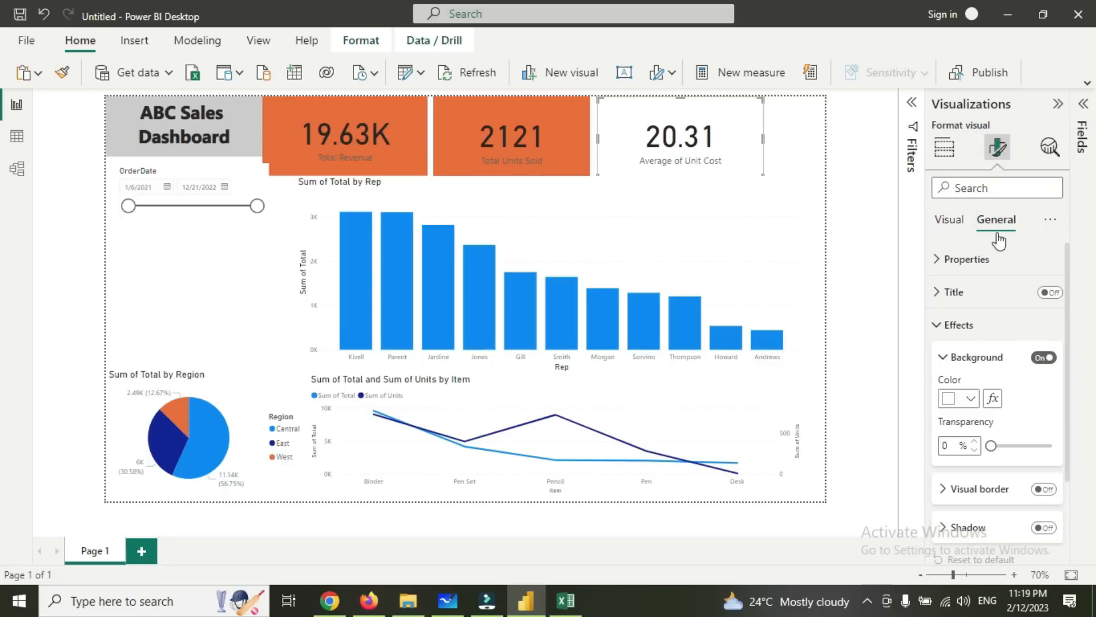
click(971, 399)
click(944, 143)
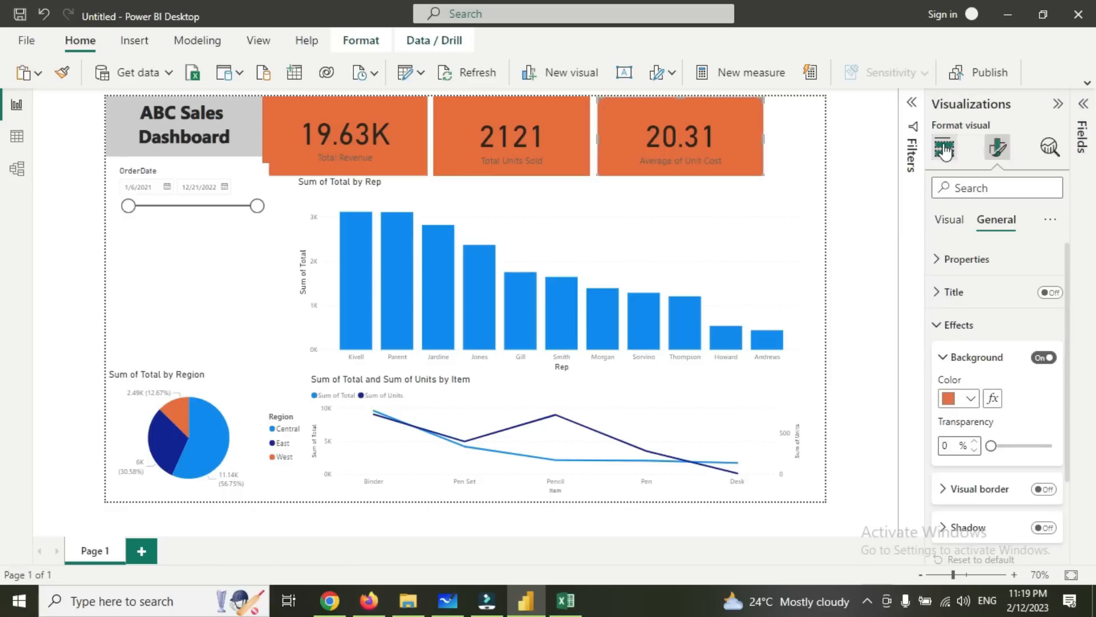
click(771, 116)
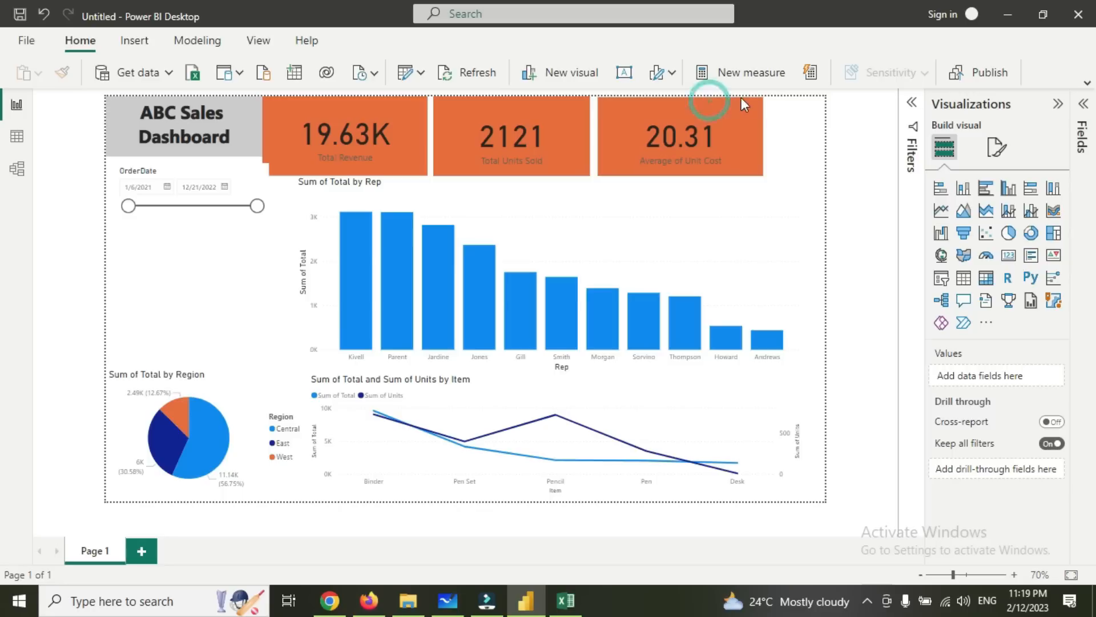
Spread the three summary cards across the header row, with Average of Unit Cost at the page edge and Total Revenue aligned with the bar chart.
drag(742, 98, 775, 98)
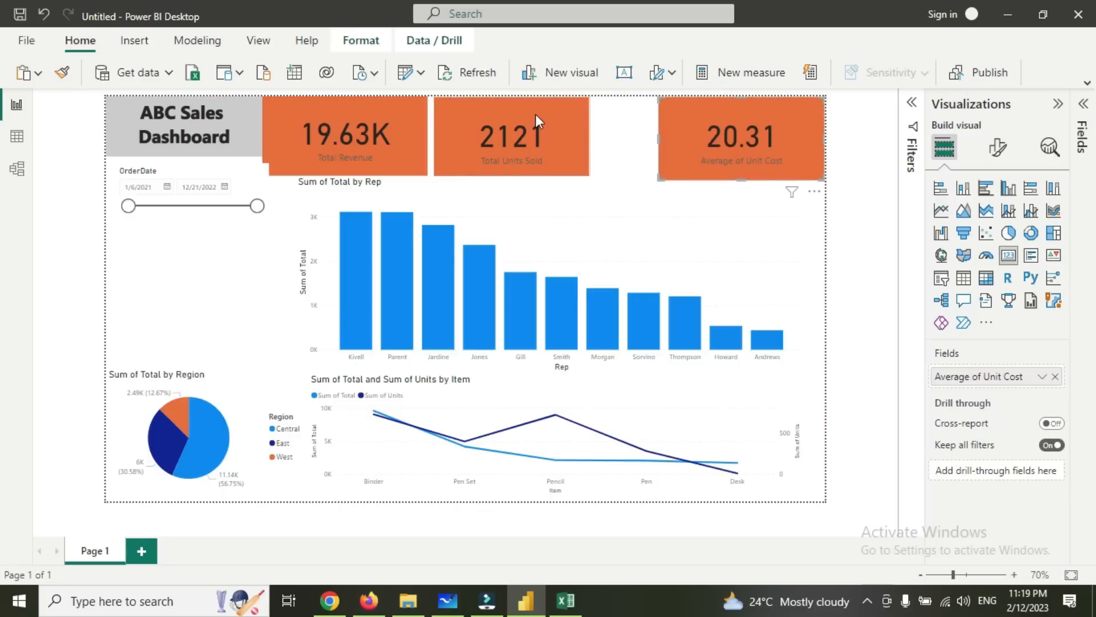
drag(535, 114, 593, 116)
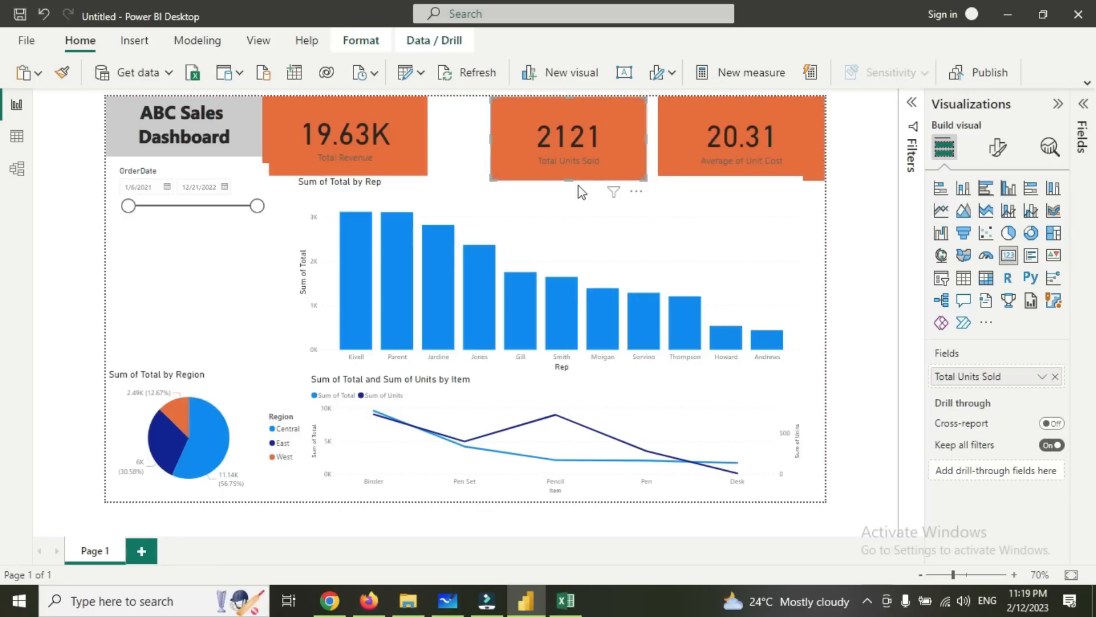
drag(386, 119, 414, 112)
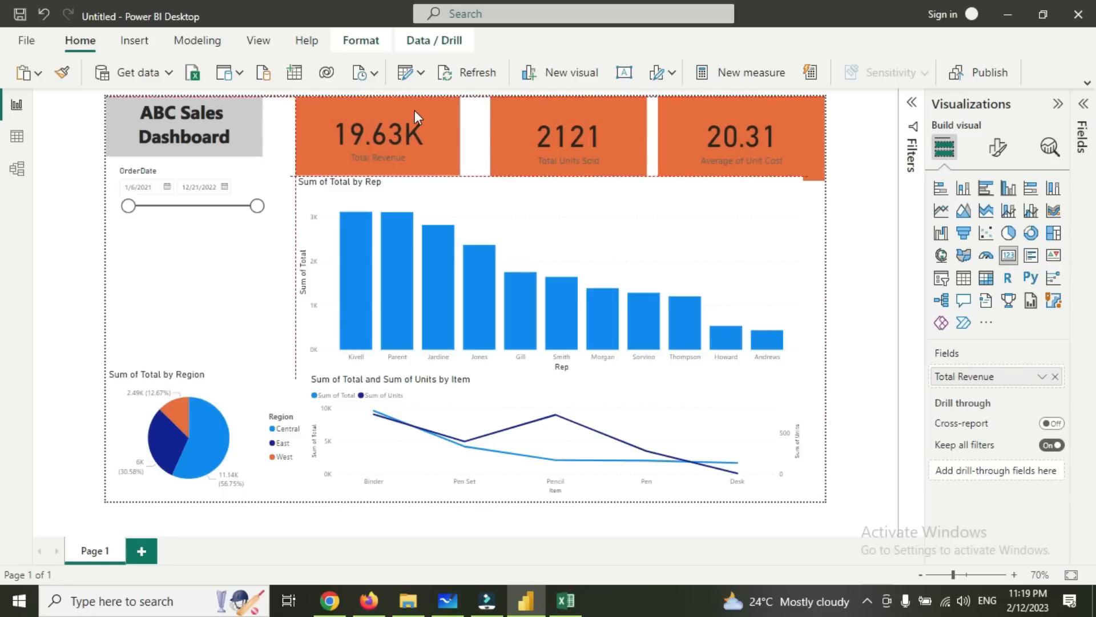
Widen the ABC Sales Dashboard title box slightly toward the Total Revenue card.
click(260, 119)
mouse_move(262, 153)
mouse_down()
mouse_move(288, 179)
mouse_move(281, 159)
mouse_up()
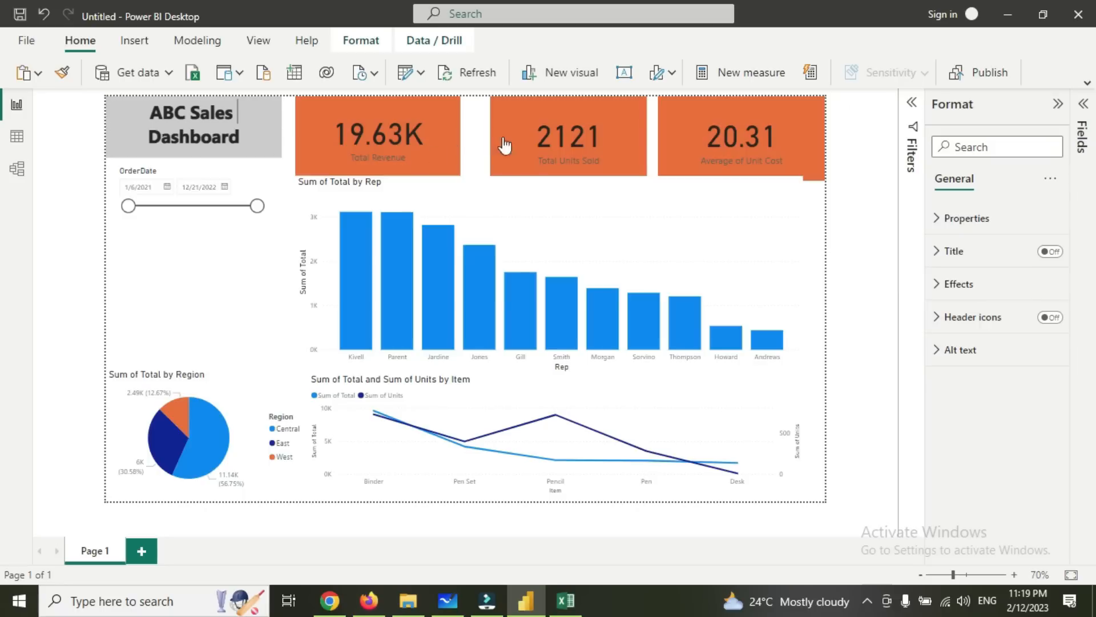
click(291, 215)
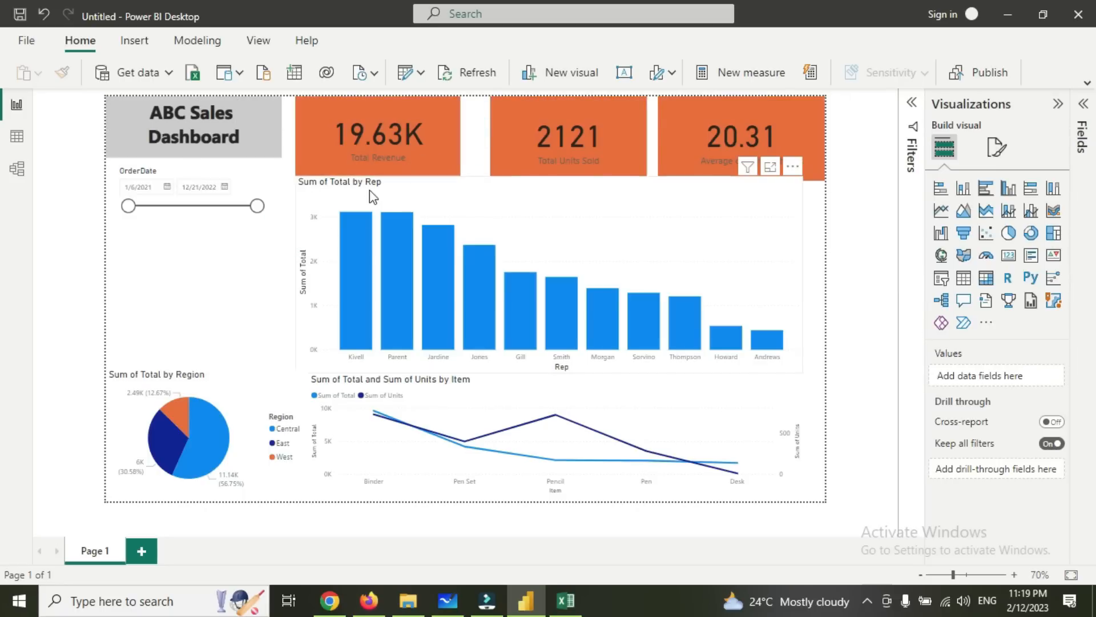
Shorten the Total Revenue and Total Units Sold cards to the same height, leaving a gap above the bar chart.
click(378, 171)
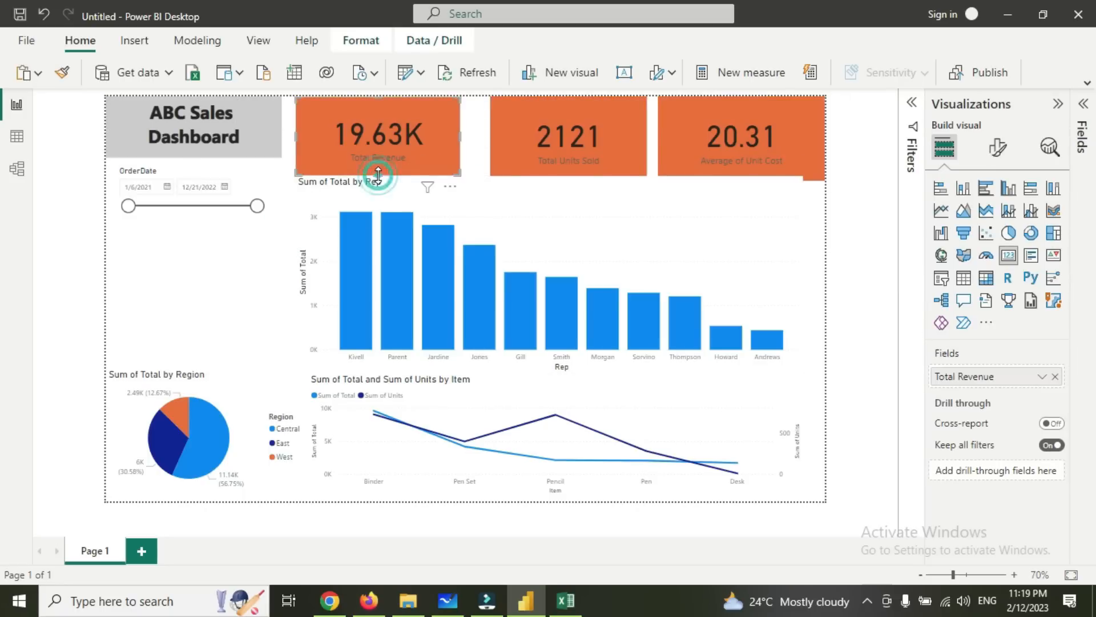
drag(378, 173, 379, 166)
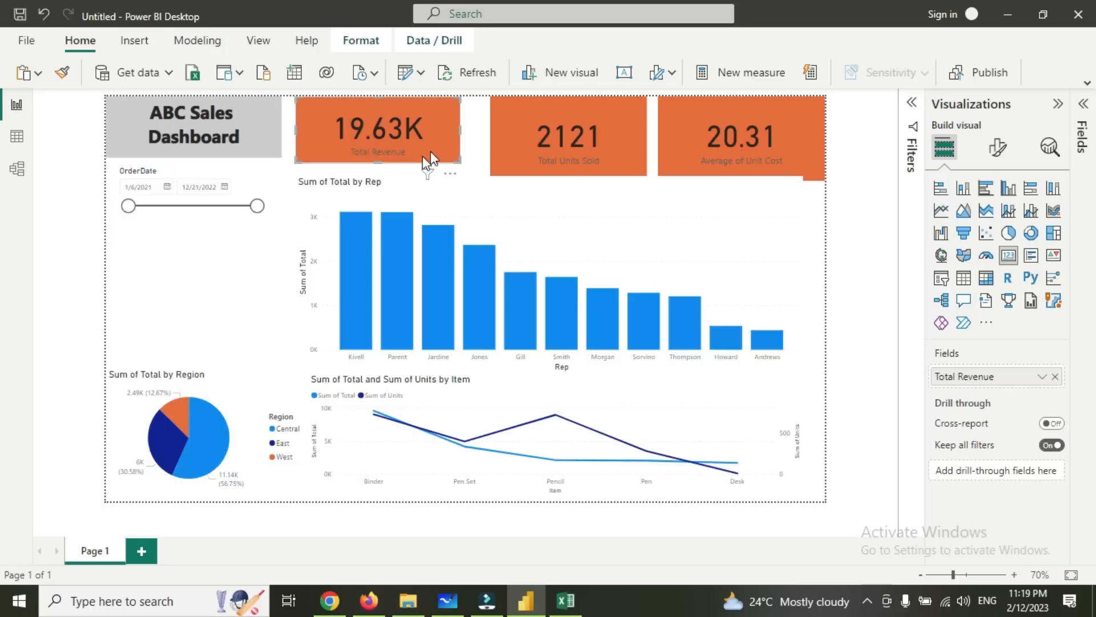
click(517, 138)
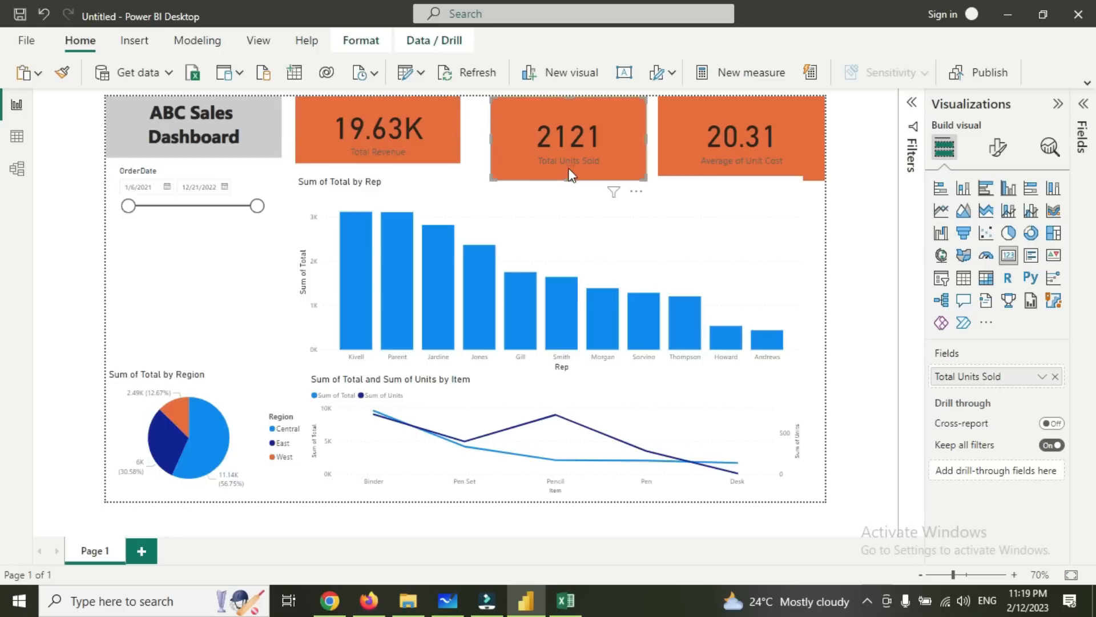
drag(568, 176, 565, 167)
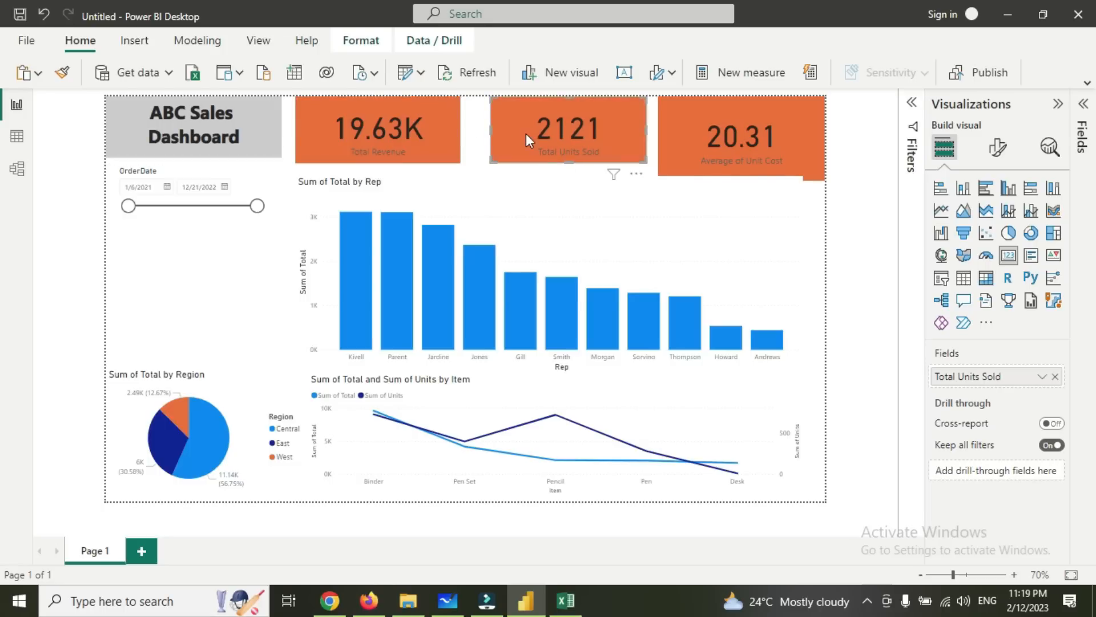
Shift the Total Units Sold and Average of Unit Cost cards toward Total Revenue, matching the latter's height and widening it slightly to even the gaps.
drag(553, 112, 539, 109)
drag(724, 112, 716, 112)
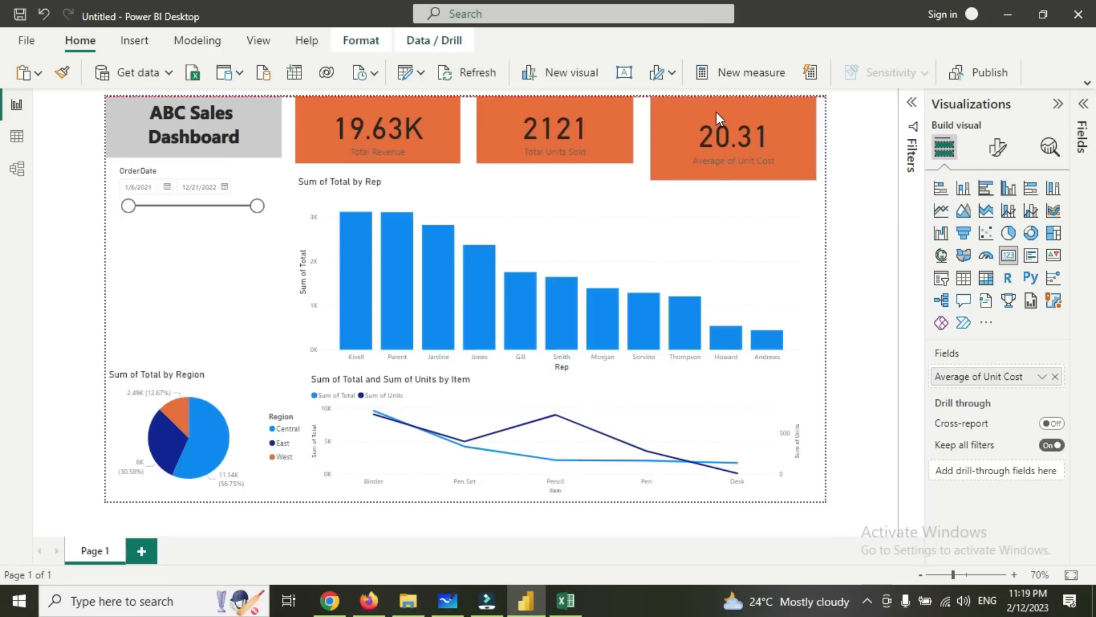
drag(733, 176, 730, 166)
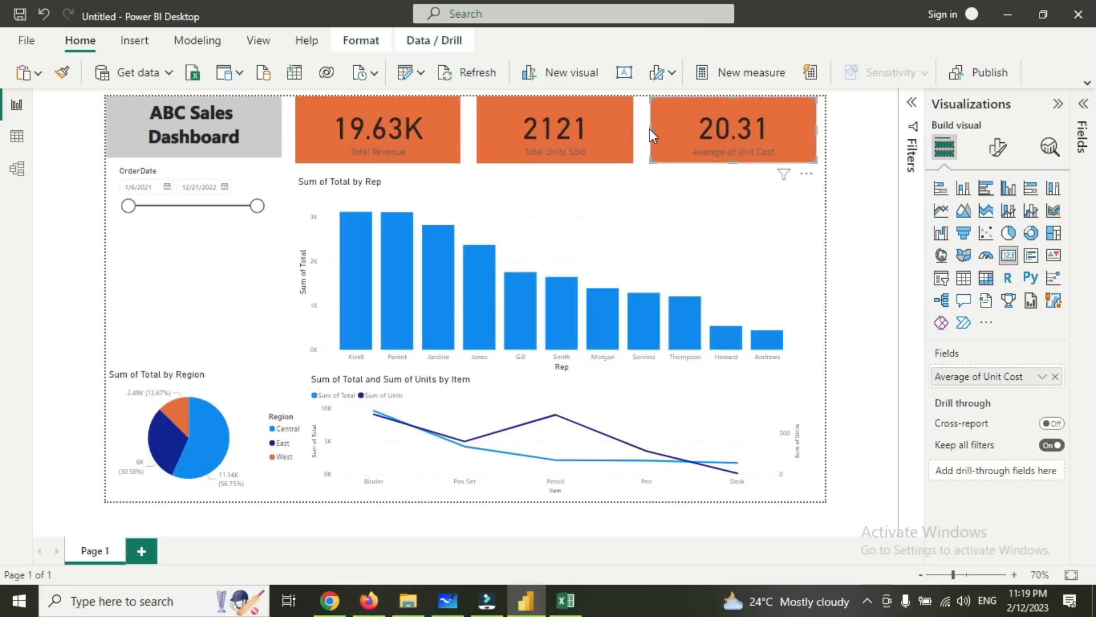
drag(648, 131, 644, 130)
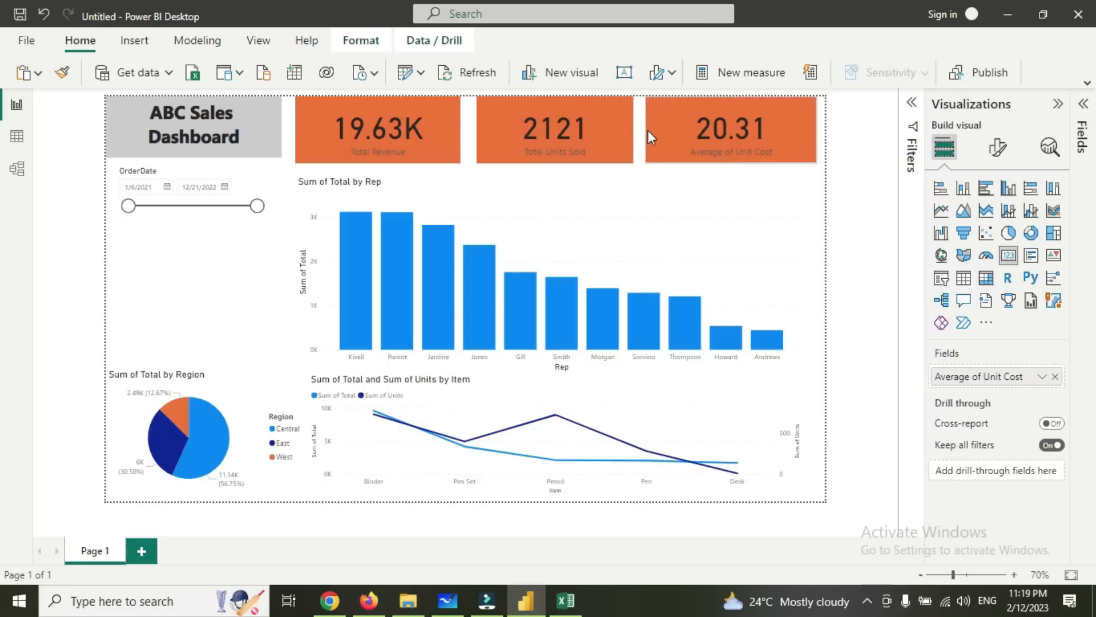
click(831, 160)
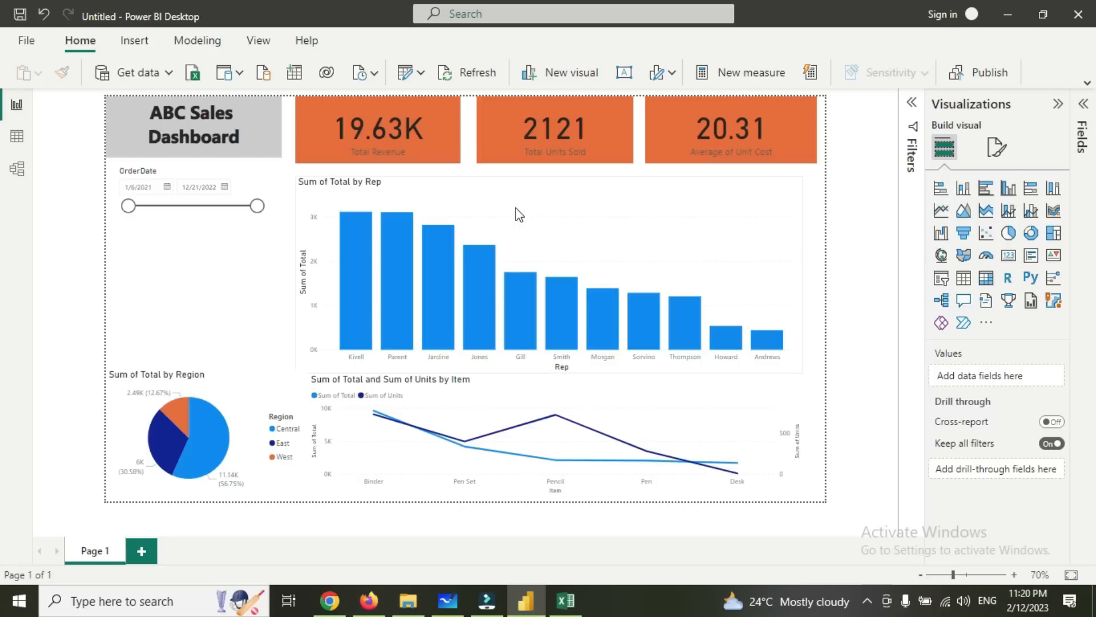
Examine the Total Revenue card's general formatting options, including background effects, size and advanced properties.
click(431, 131)
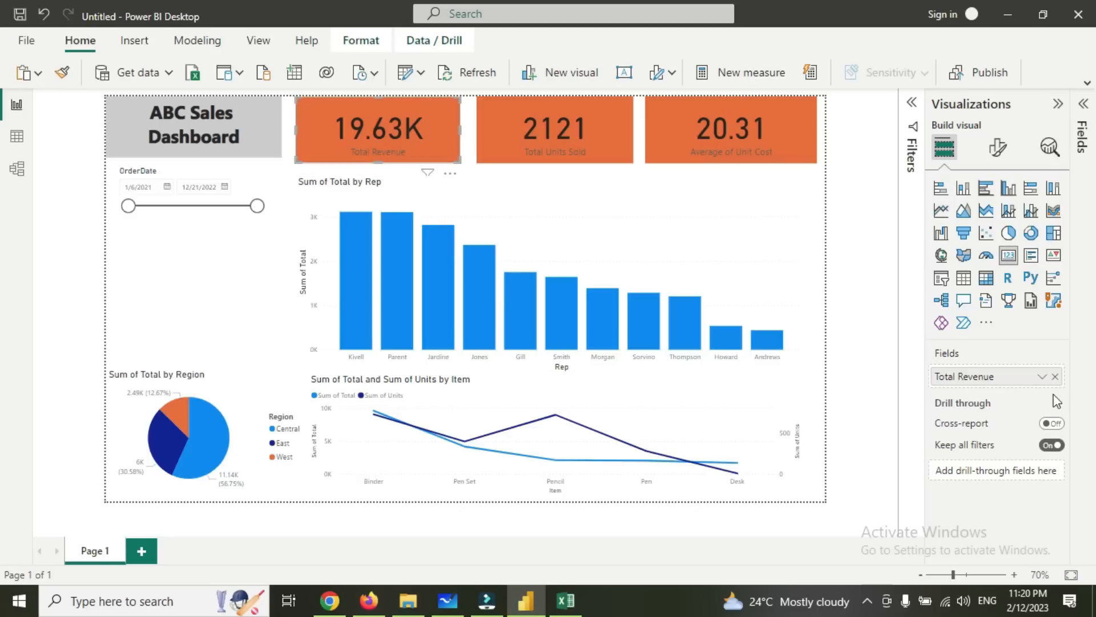
click(1005, 151)
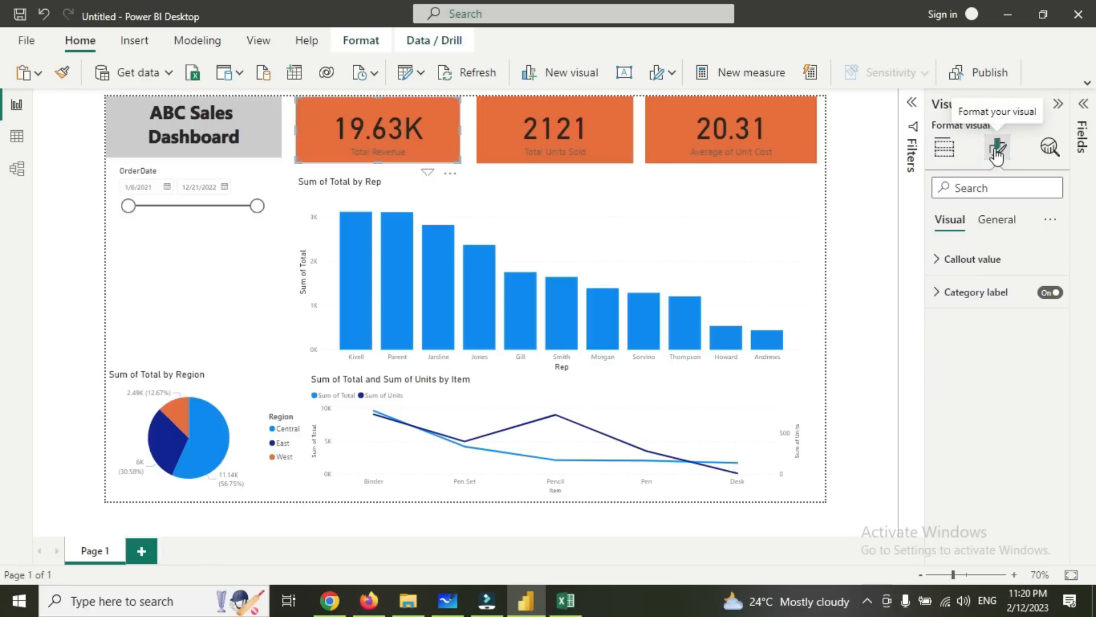
click(1000, 222)
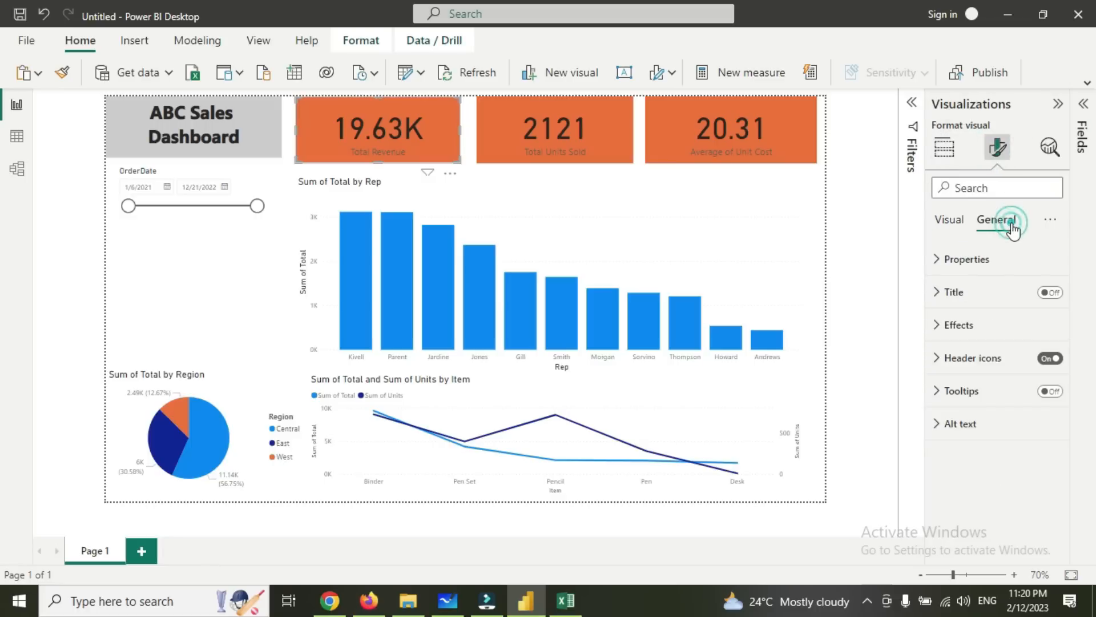
click(965, 326)
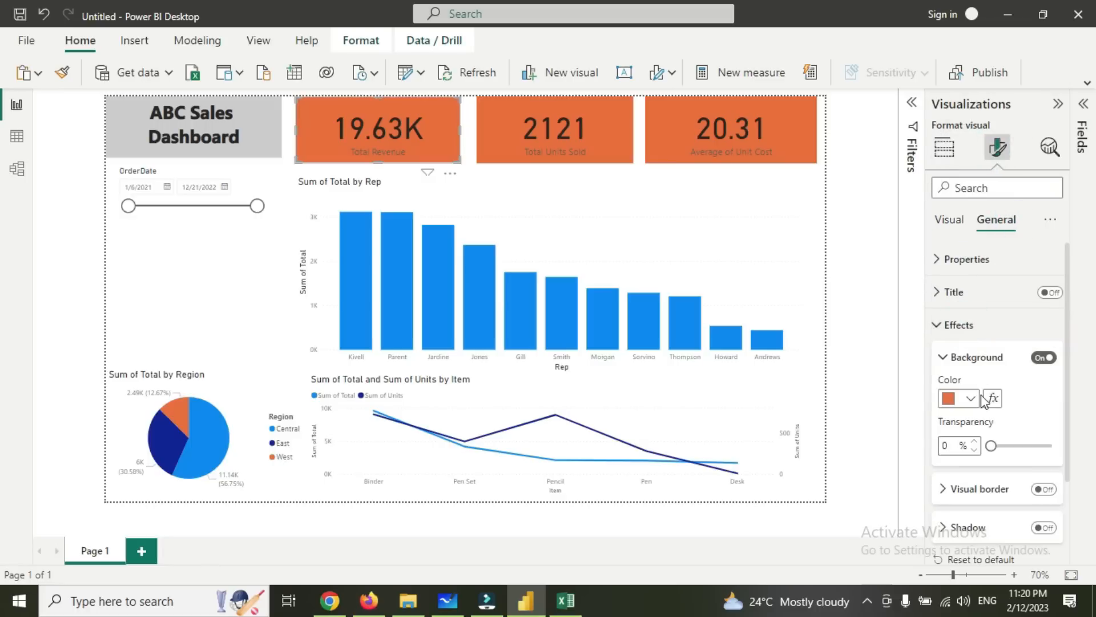
scroll(999, 417, down, 3)
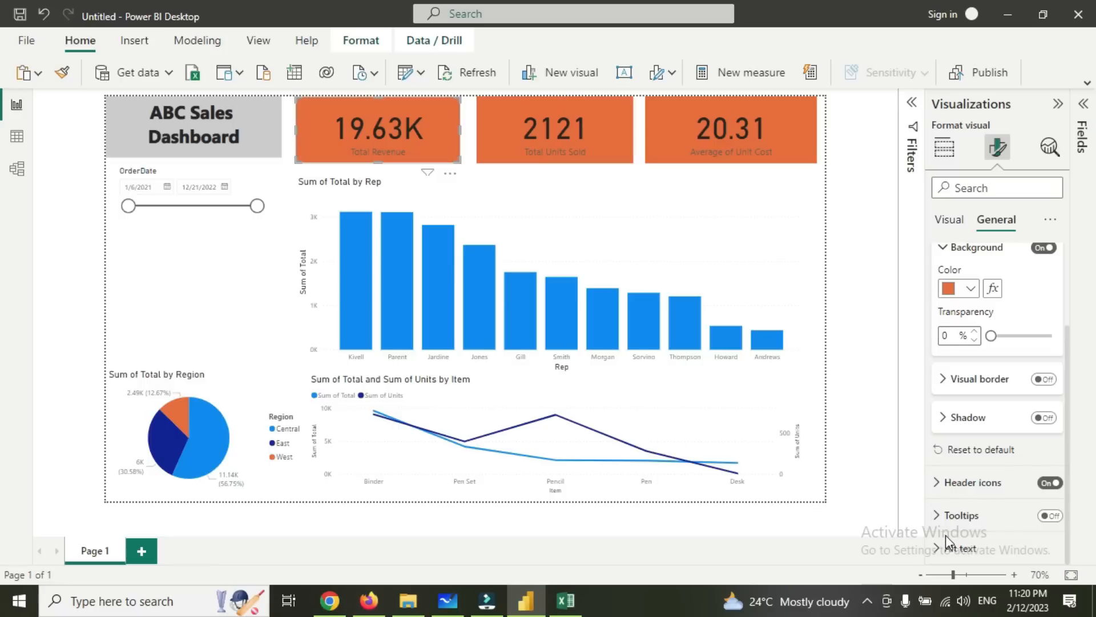
scroll(976, 400, up, 2)
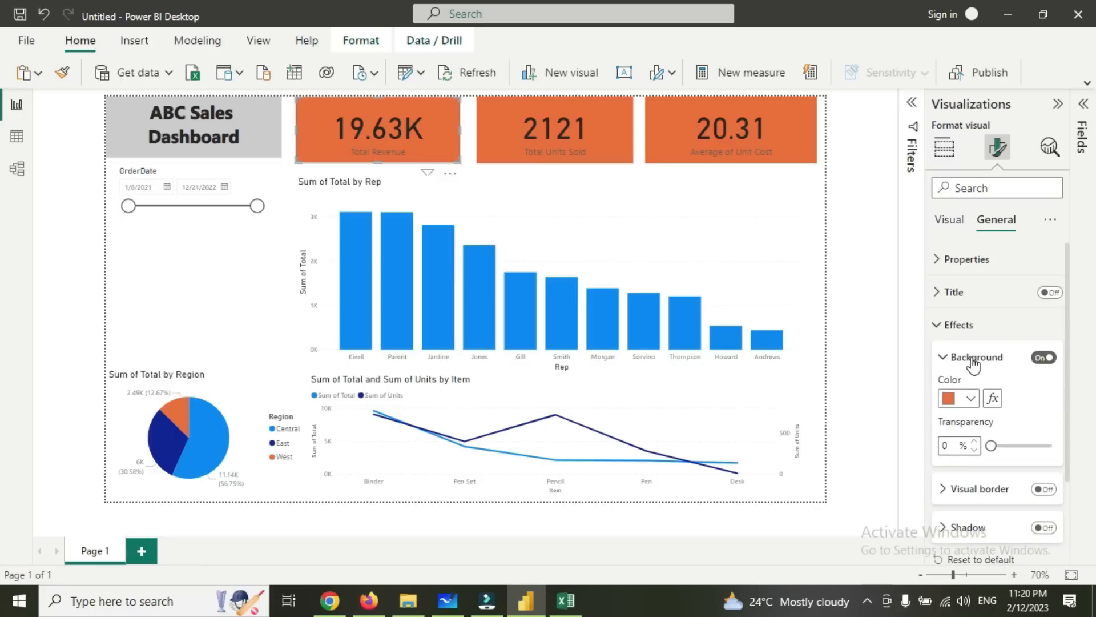
click(945, 260)
scroll(1028, 394, down, 3)
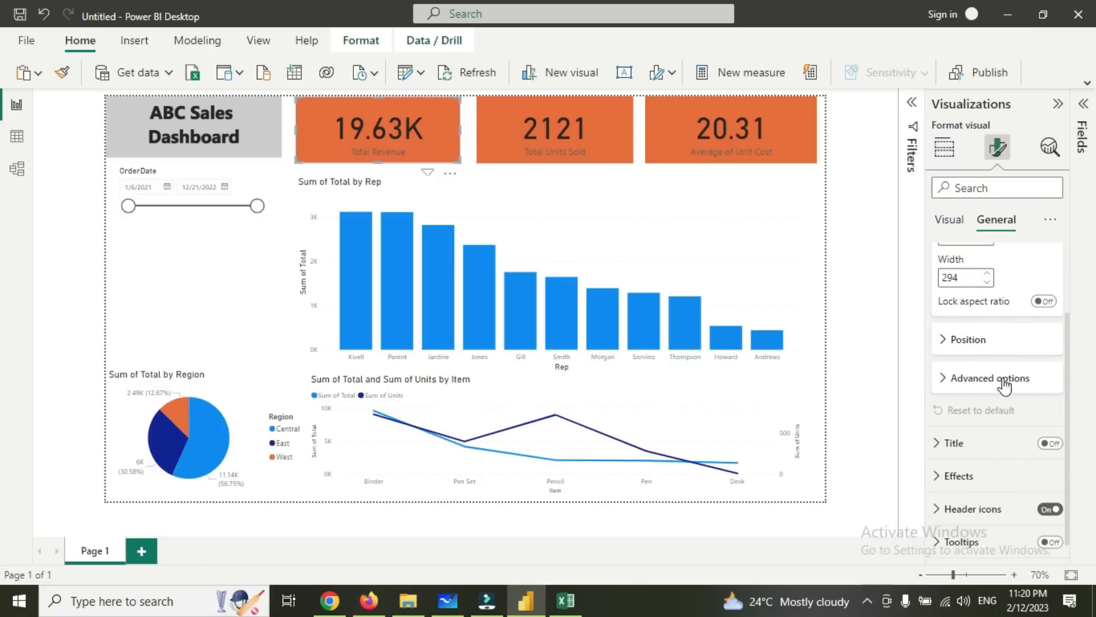
click(1002, 379)
scroll(1011, 433, down, 2)
scroll(1006, 433, up, 5)
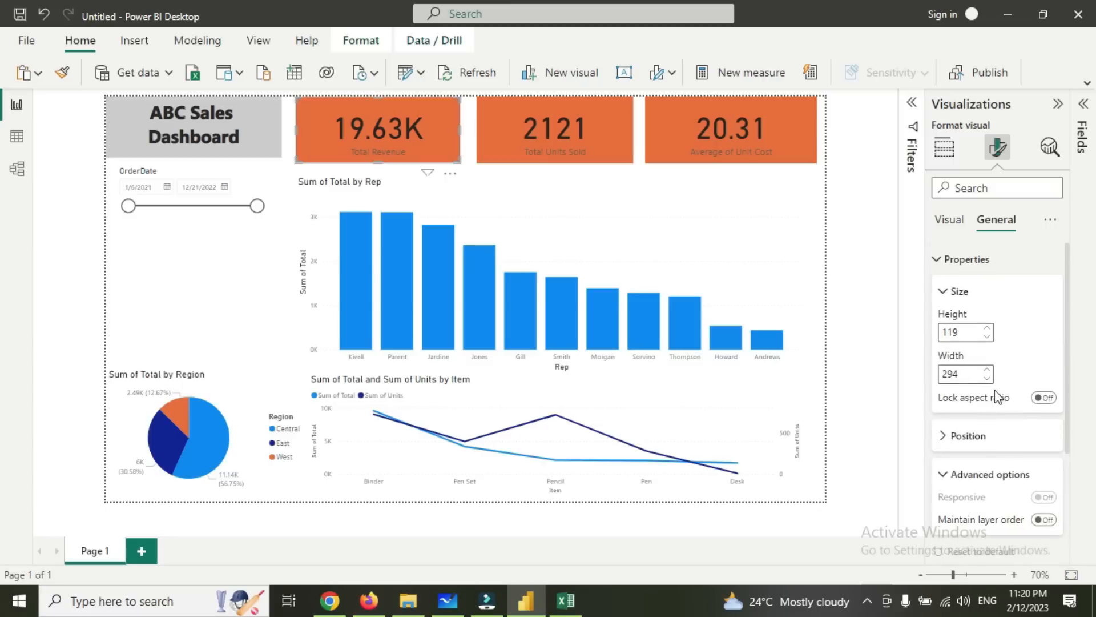
click(942, 259)
Set the Total Revenue card's callout value font to Arial Black and its color to white.
click(951, 229)
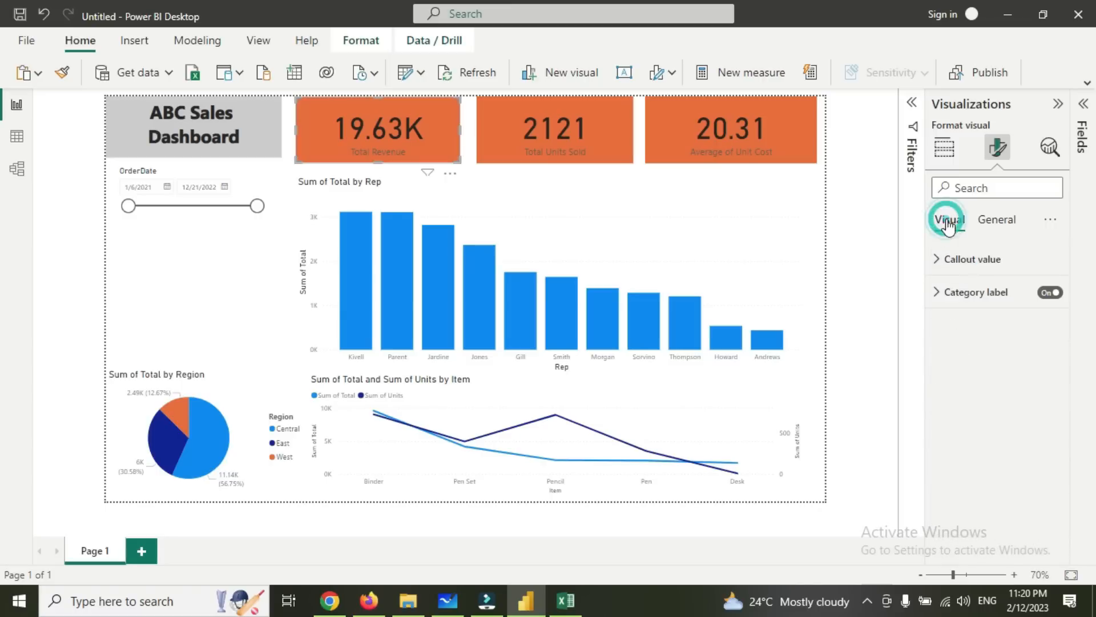
click(951, 261)
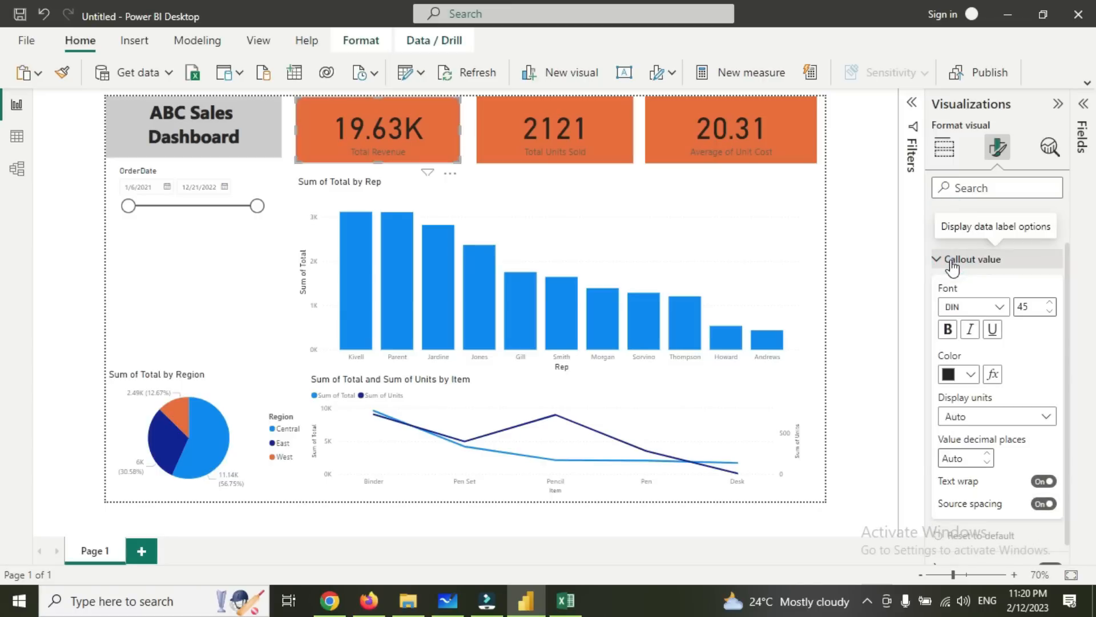
click(1000, 309)
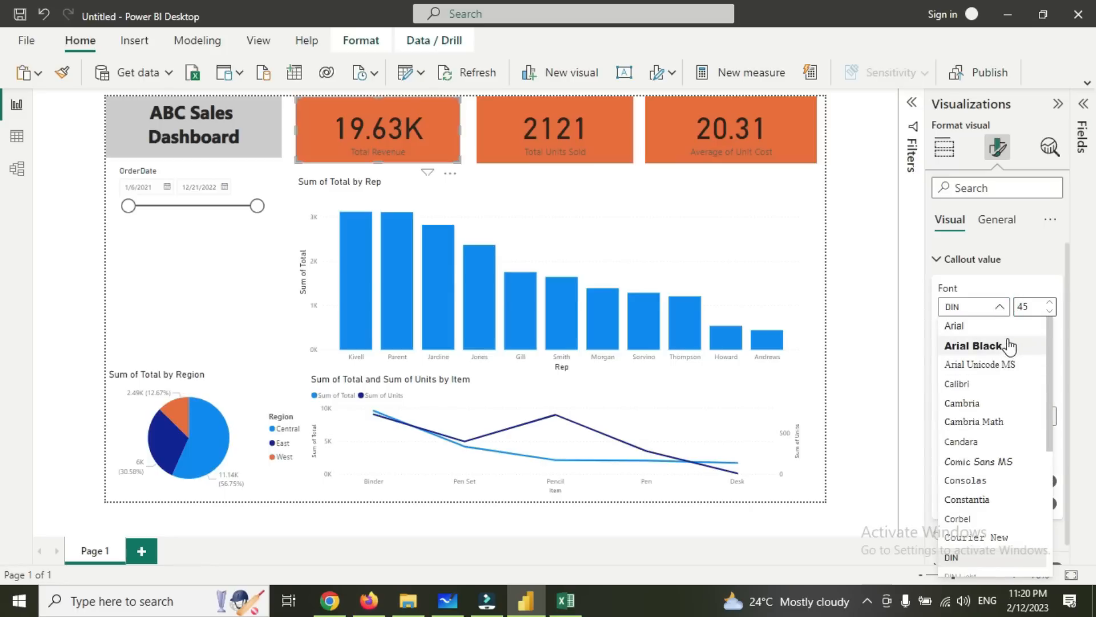
click(977, 346)
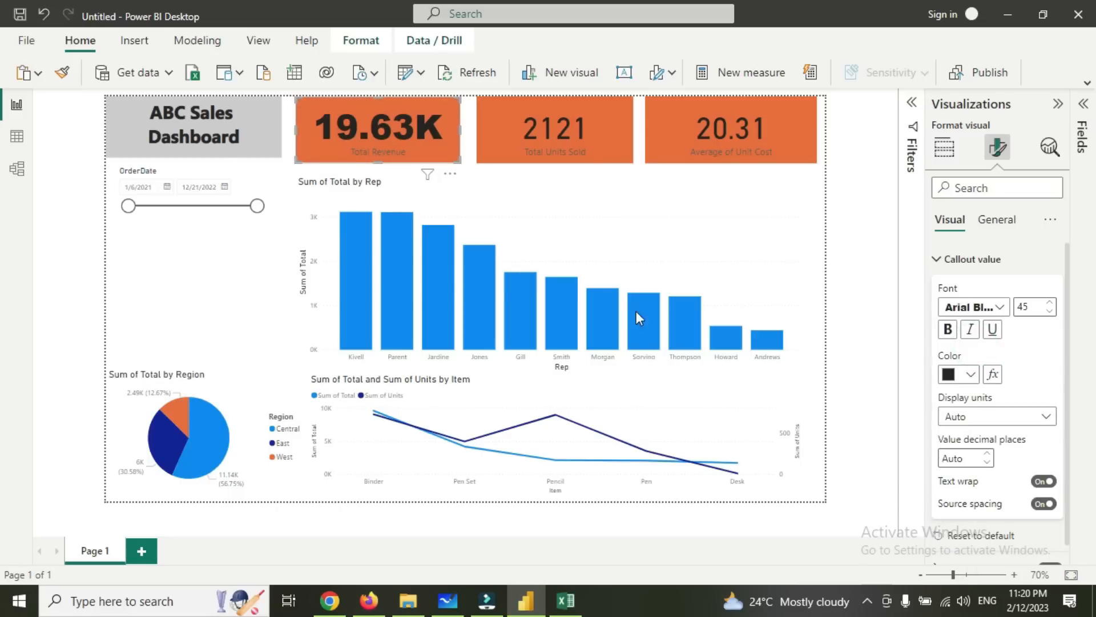
click(970, 375)
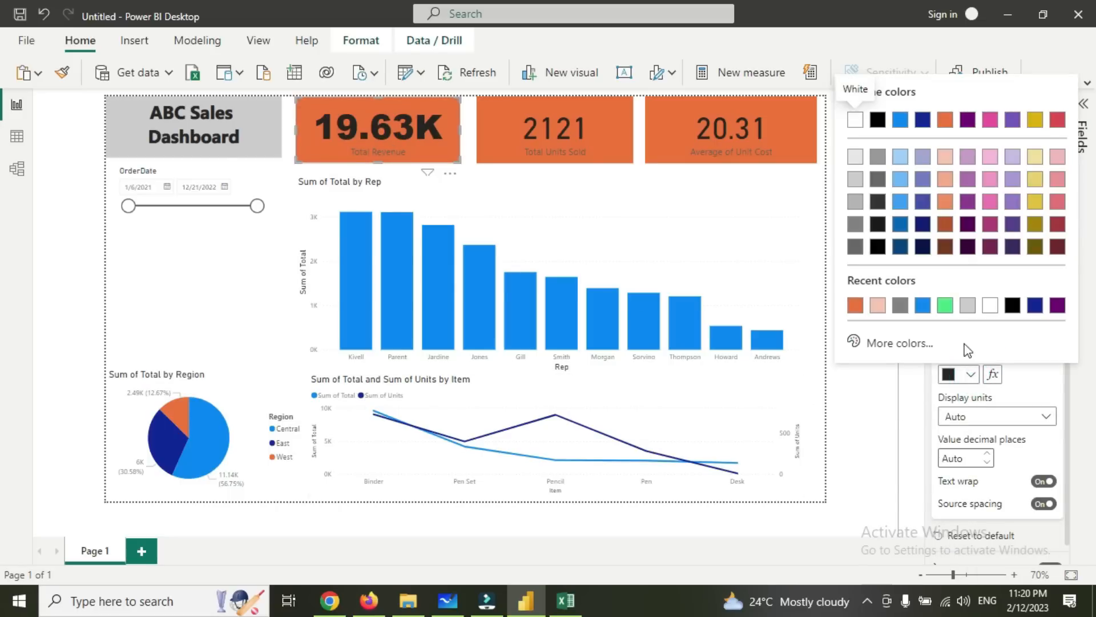
click(988, 307)
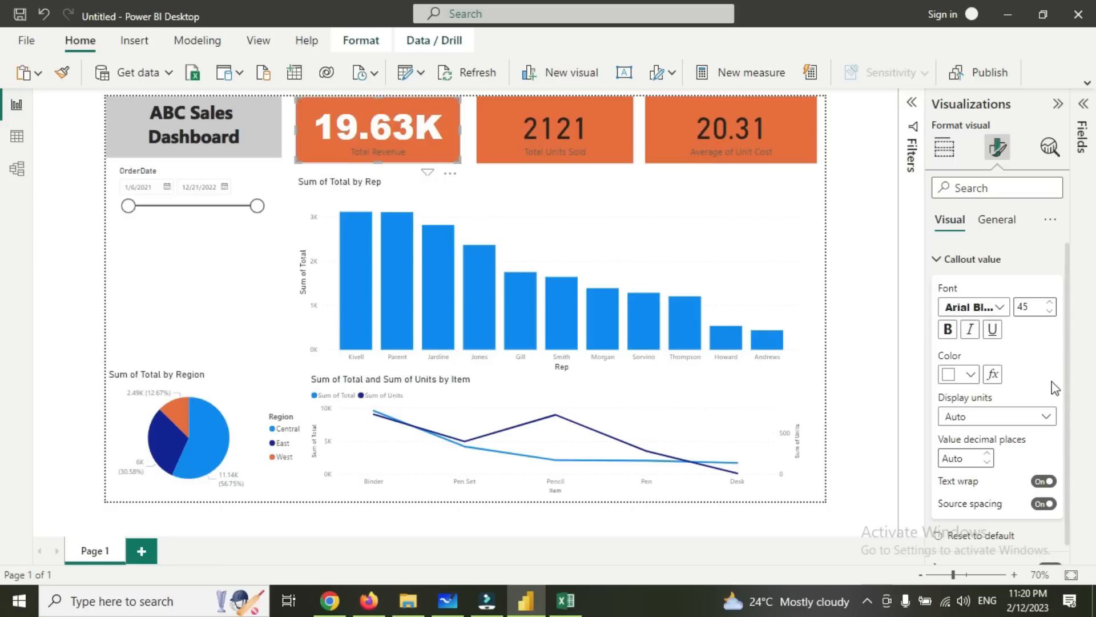
Try None and Millions as display units for the Total Revenue callout value, and settle on Thousands.
click(1045, 417)
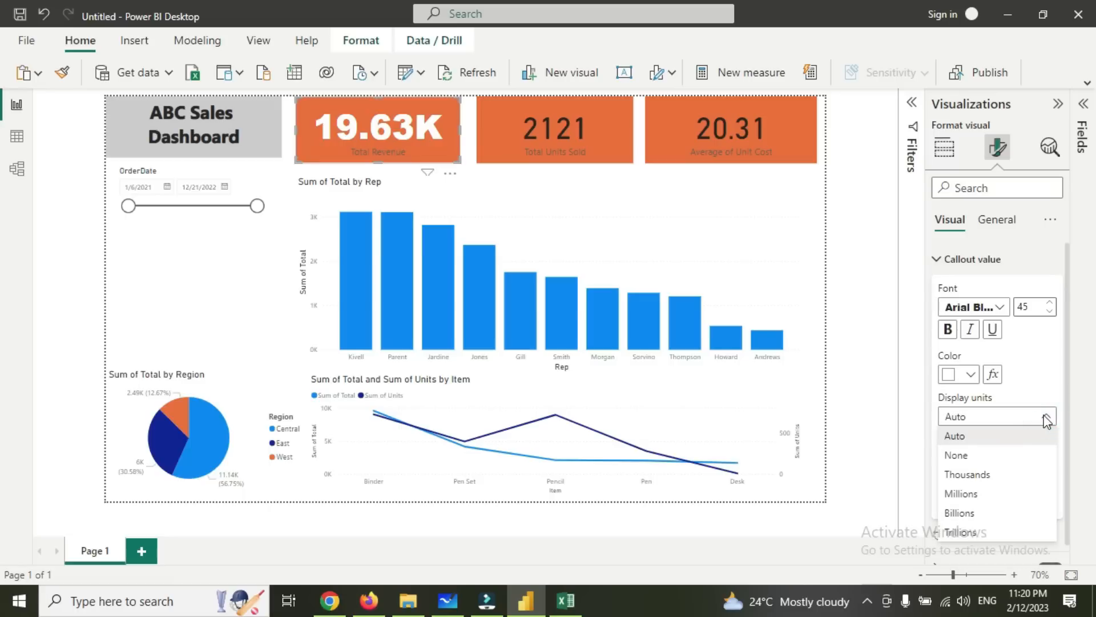
click(1003, 460)
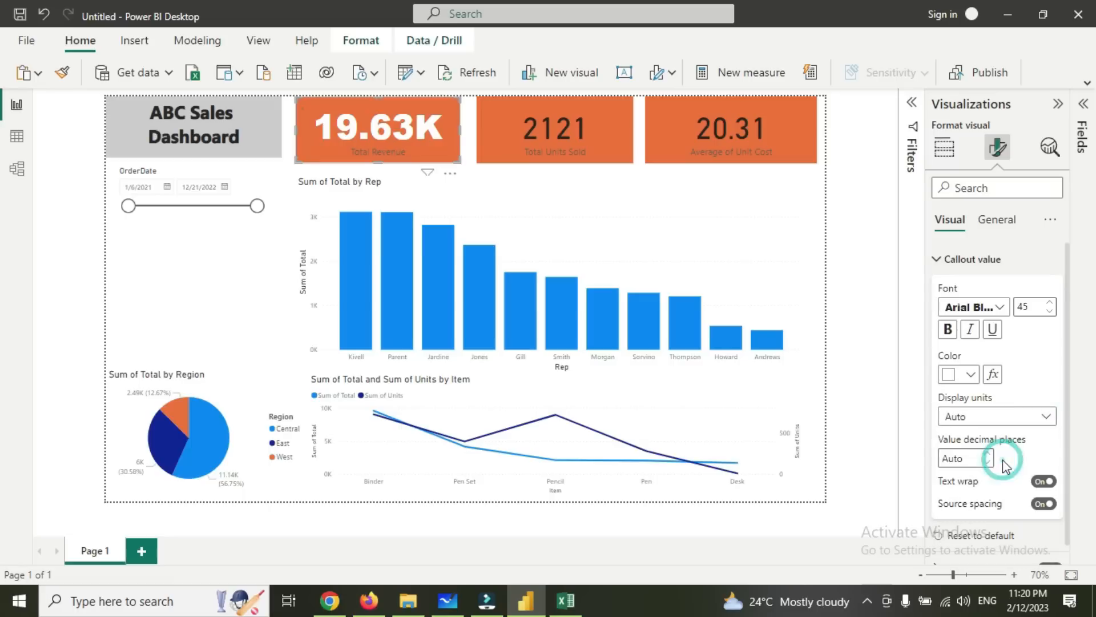
click(1047, 421)
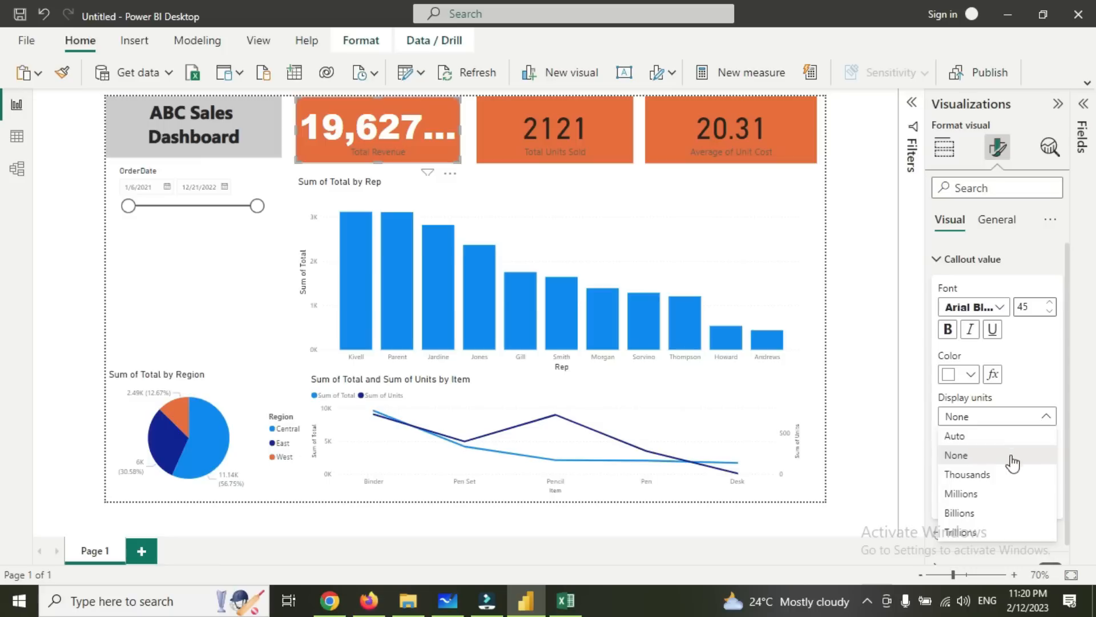
click(990, 479)
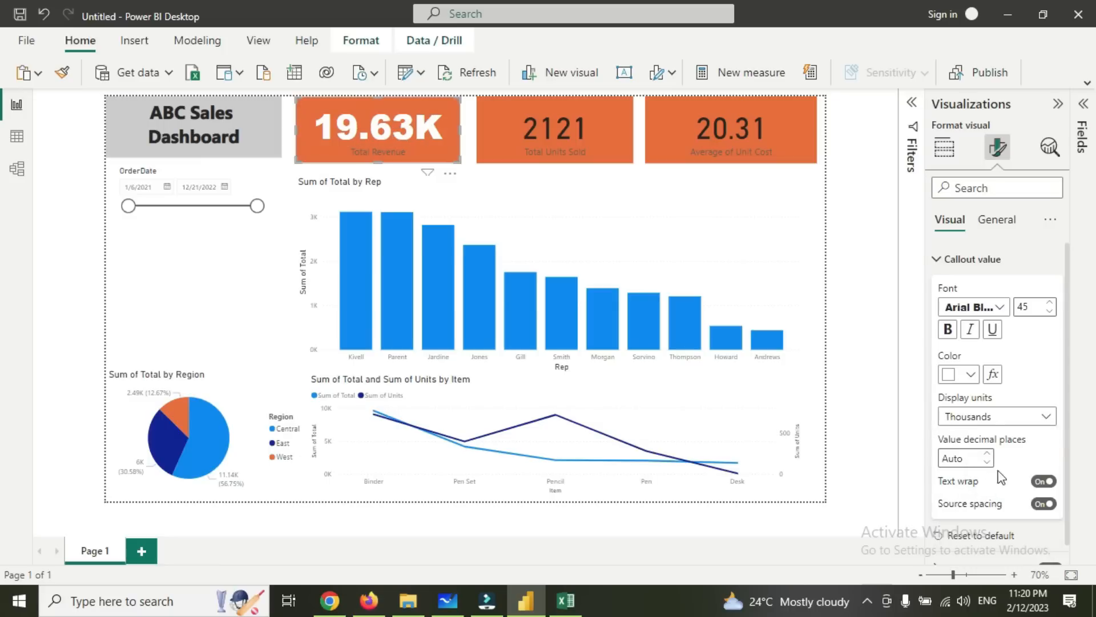
click(1046, 418)
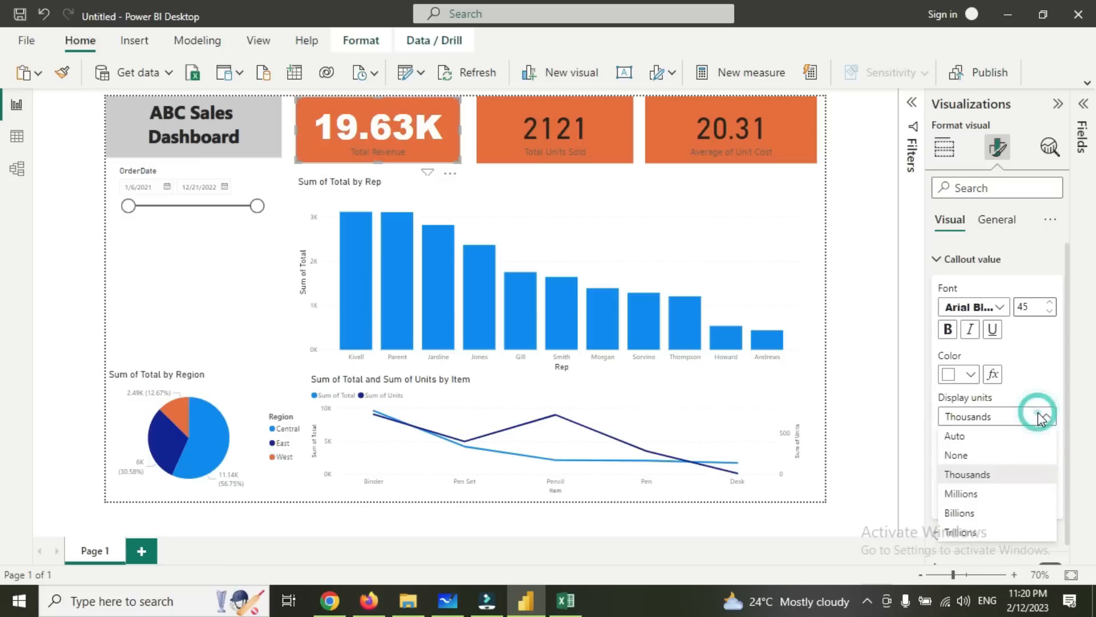
click(963, 495)
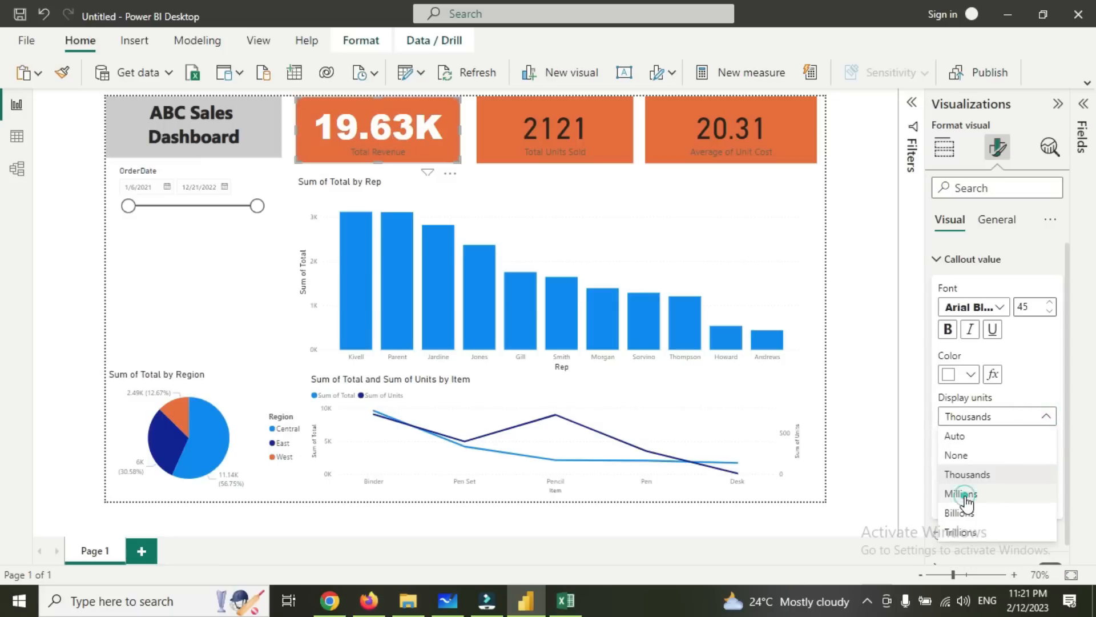
click(1036, 417)
click(977, 475)
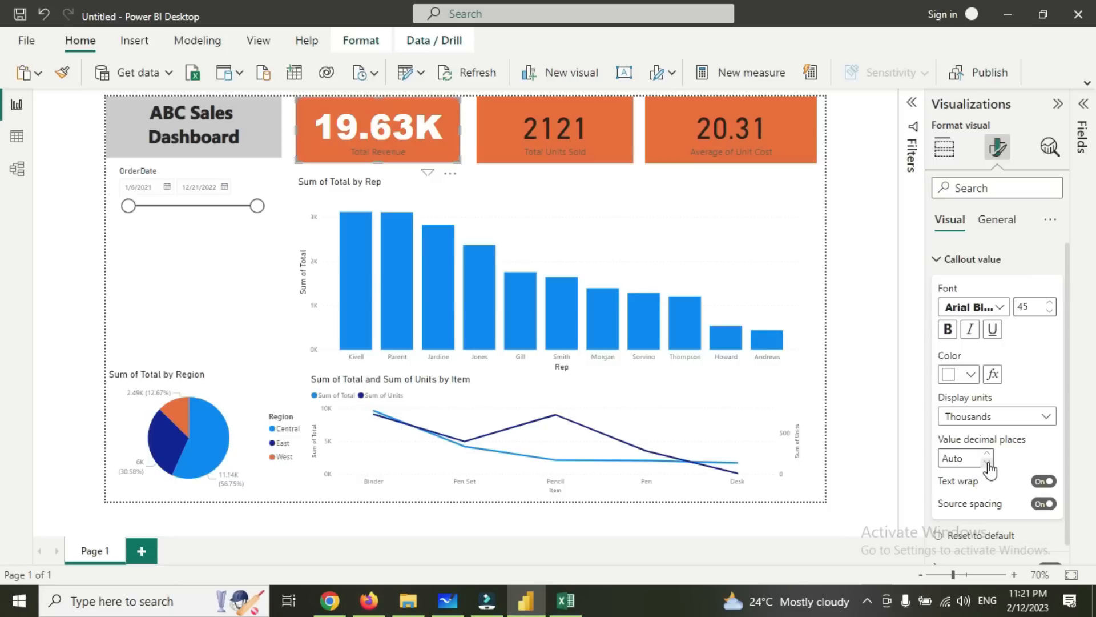
Try 0 and 1 decimal places for the Total Revenue callout value and settle on 2, keeping that card selected.
click(986, 464)
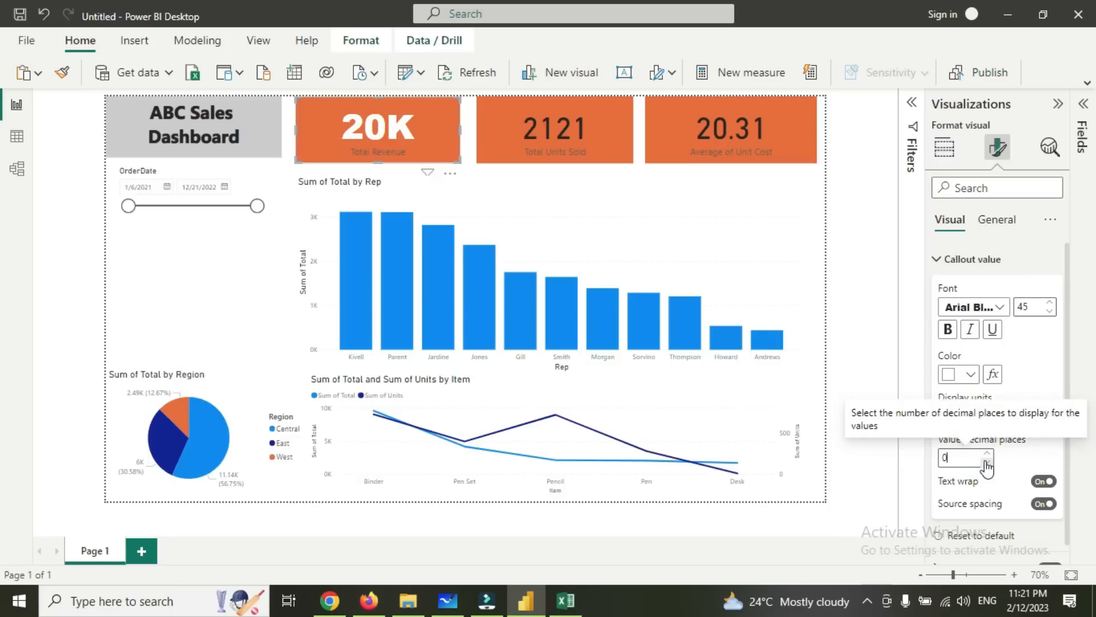
click(987, 454)
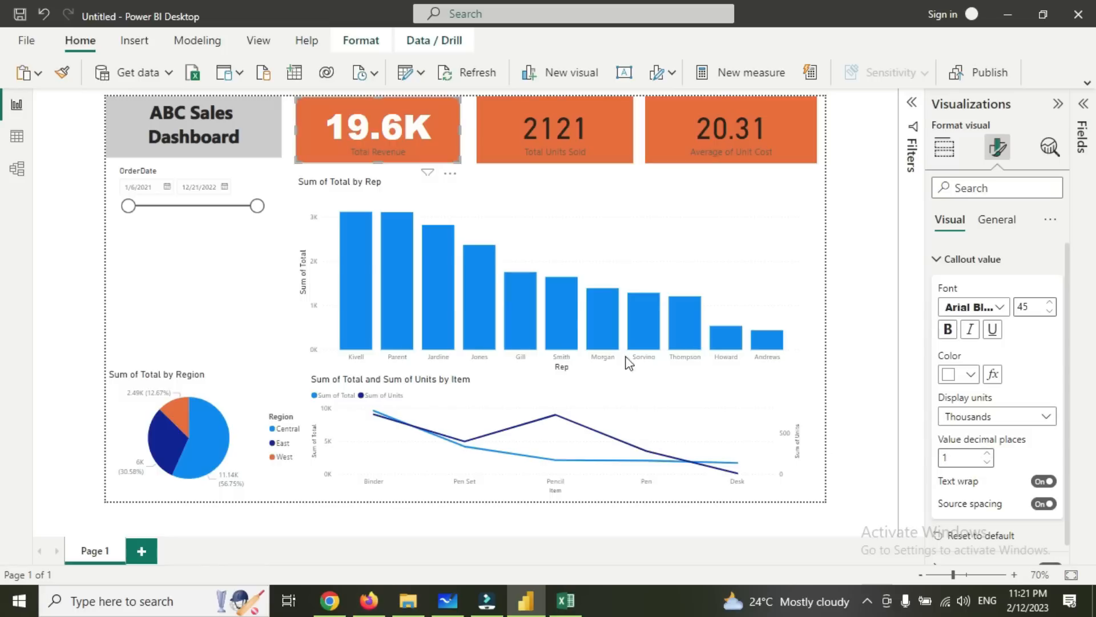
click(986, 454)
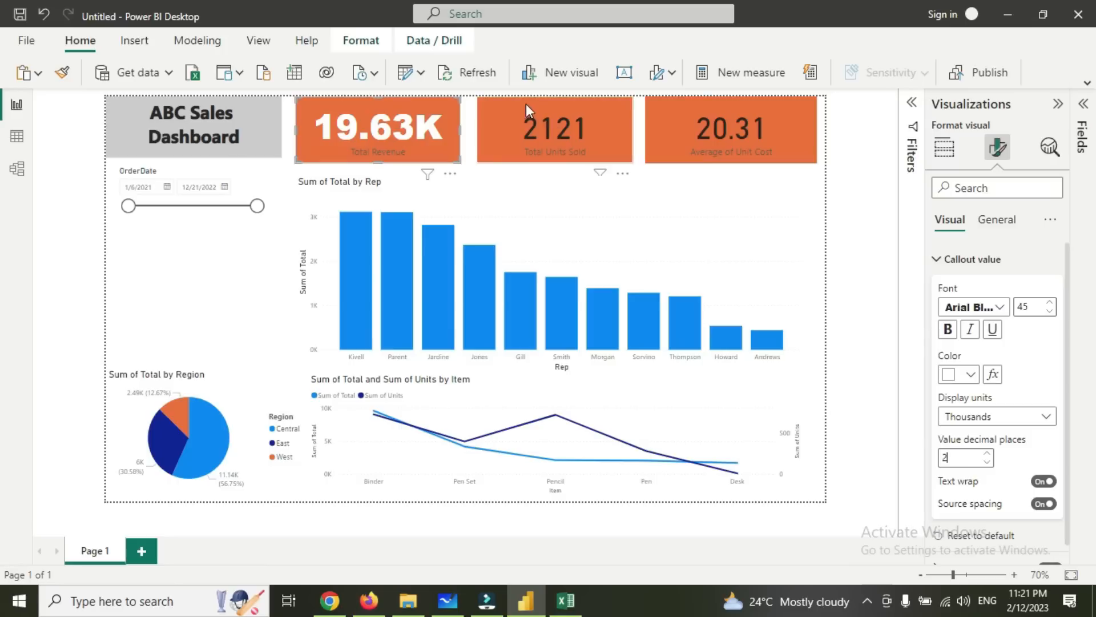
click(506, 113)
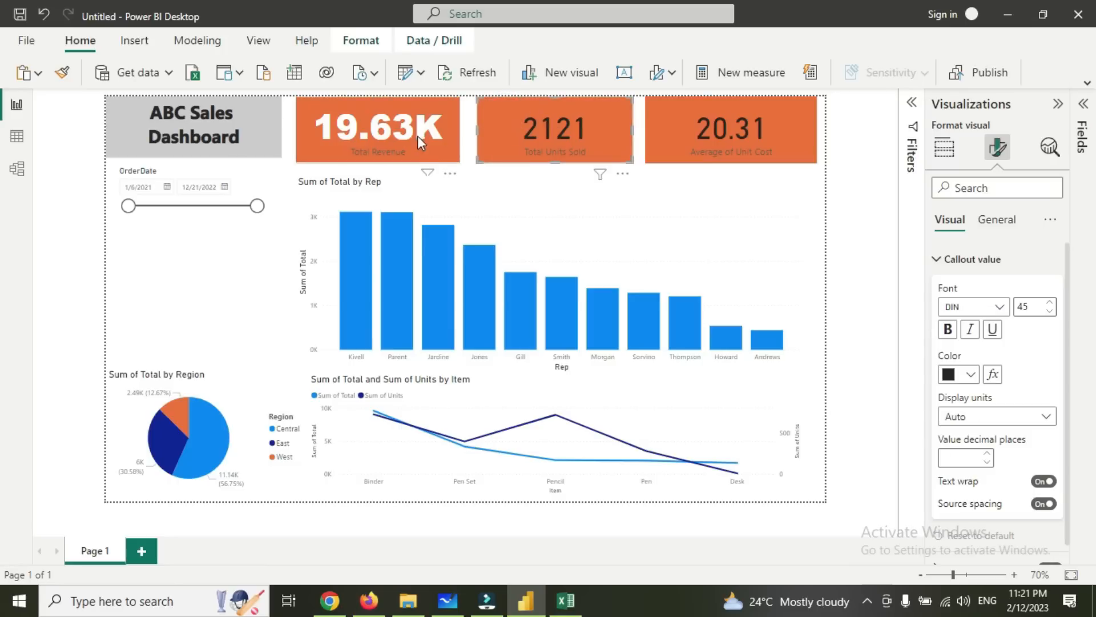
click(437, 149)
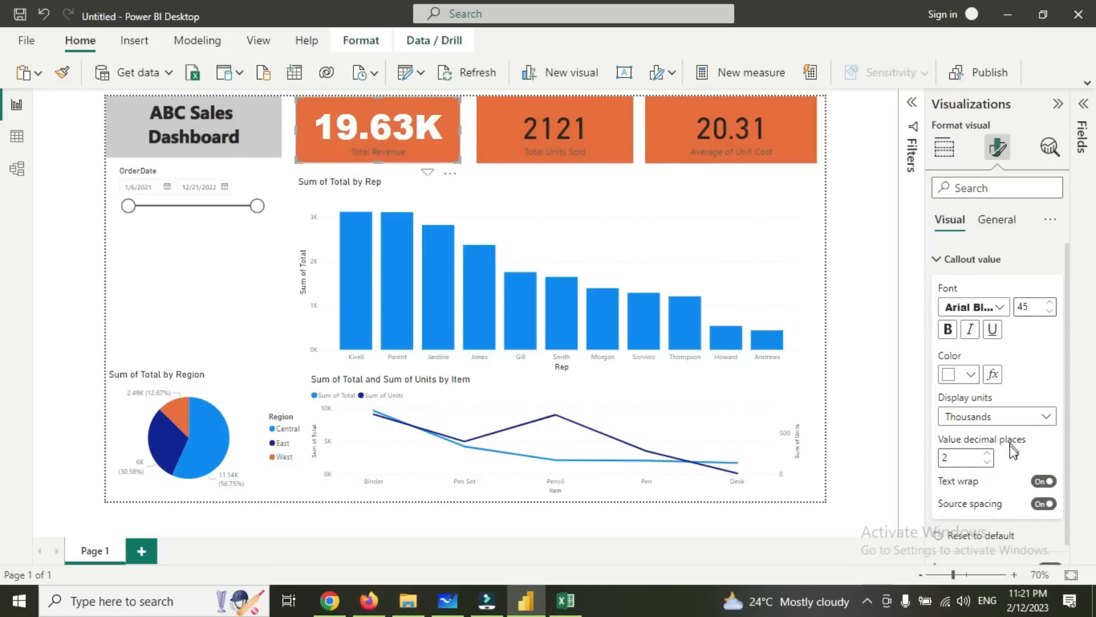
scroll(1006, 454, down, 1)
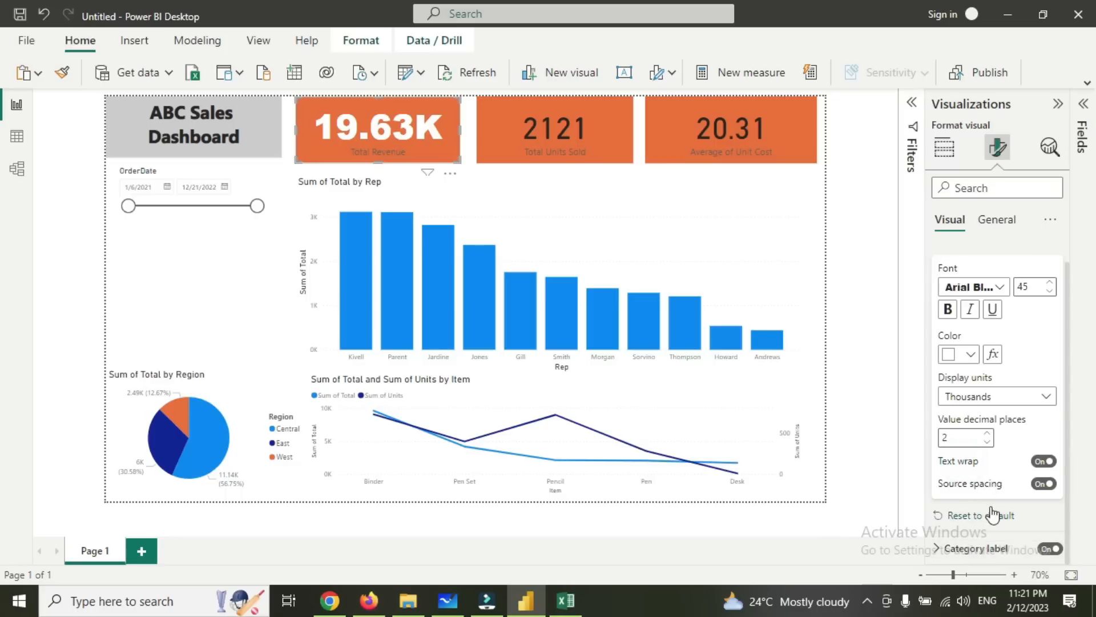
Format the Total Revenue card's category label as Segoe UI Bold, size 15, in white.
click(977, 548)
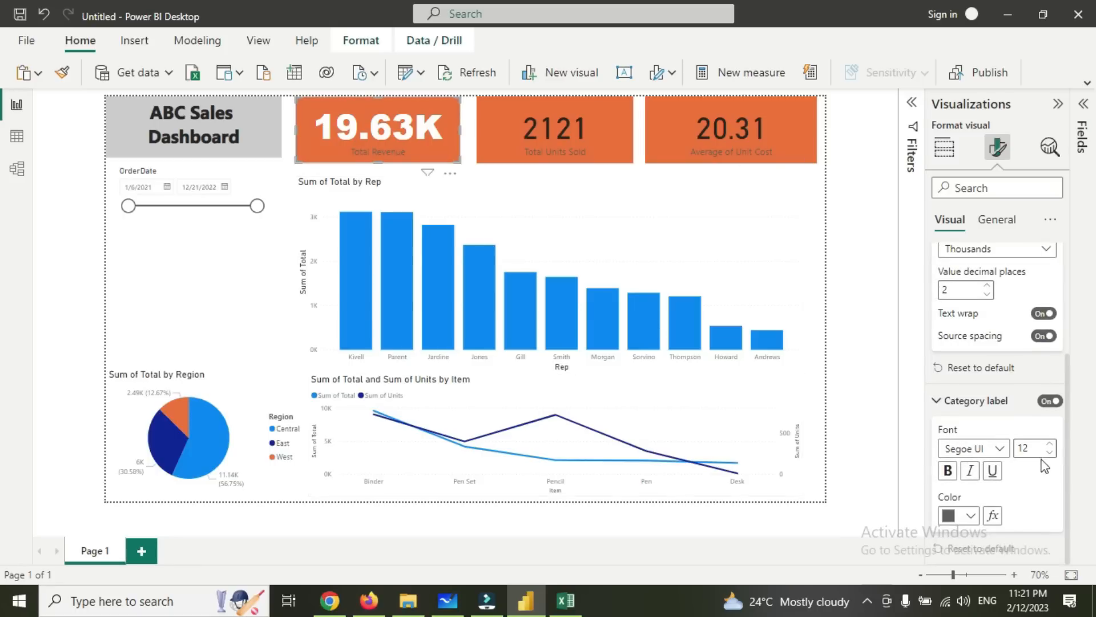
click(1051, 445)
click(1051, 444)
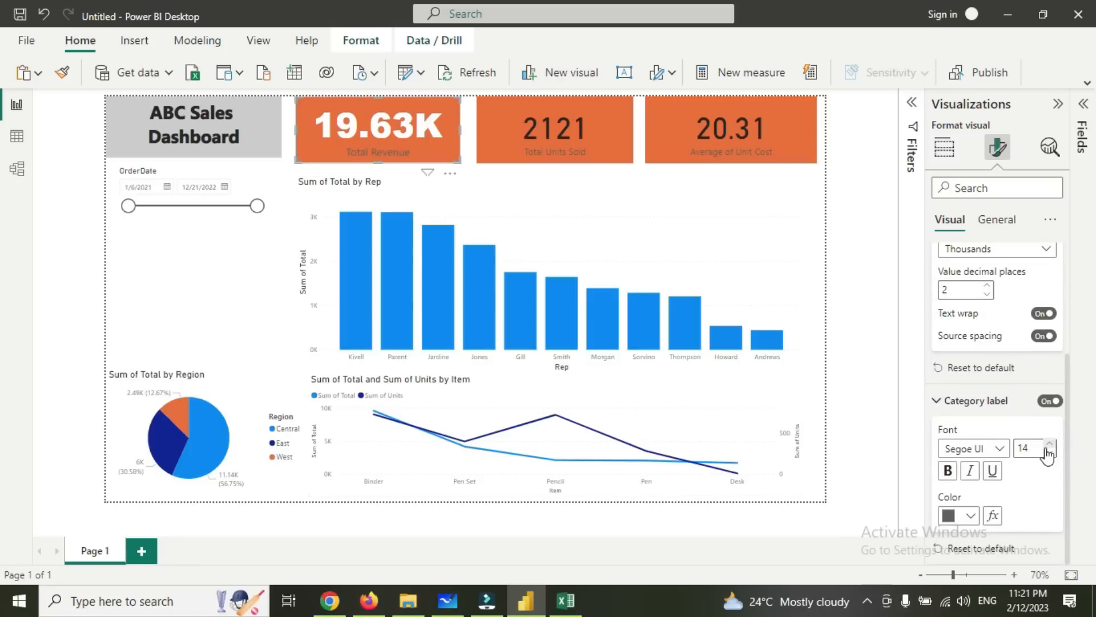
click(1051, 444)
click(999, 452)
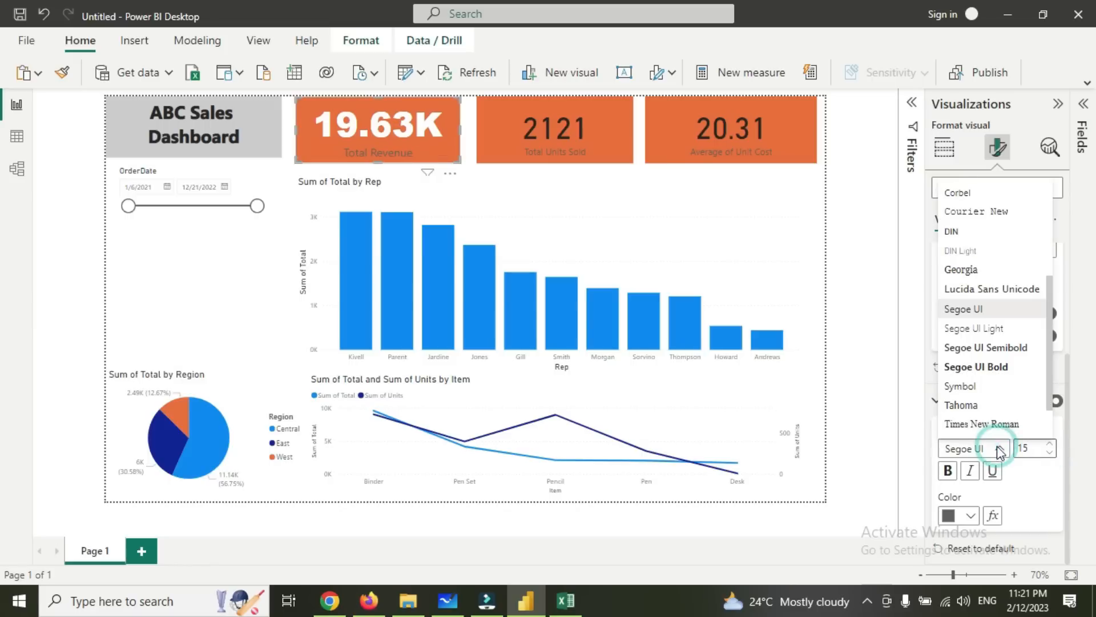
click(998, 369)
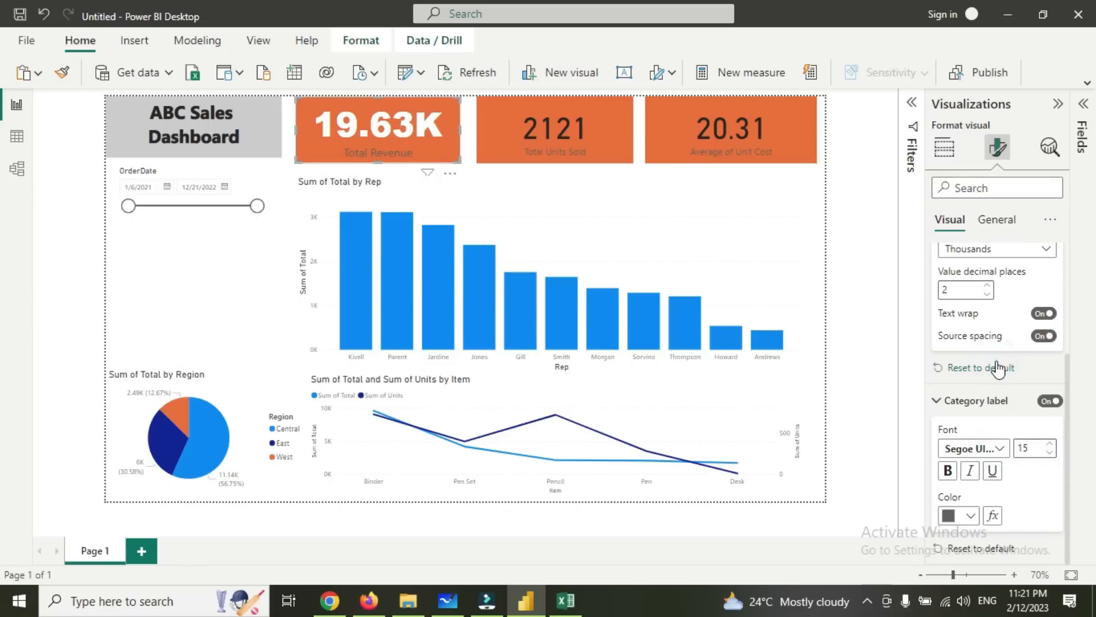
click(971, 514)
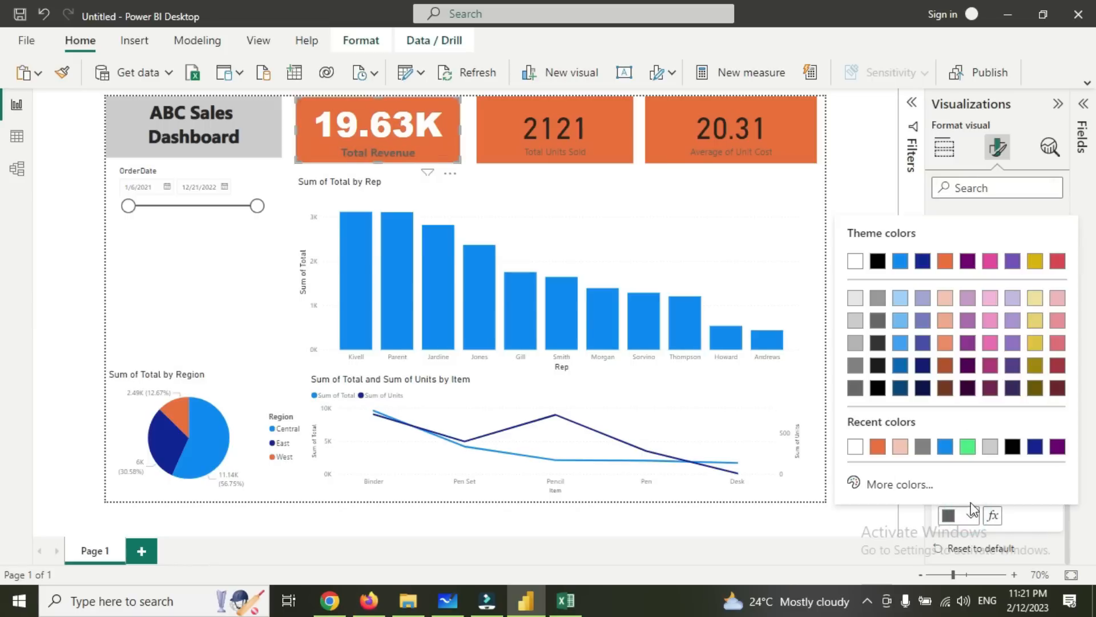
click(855, 448)
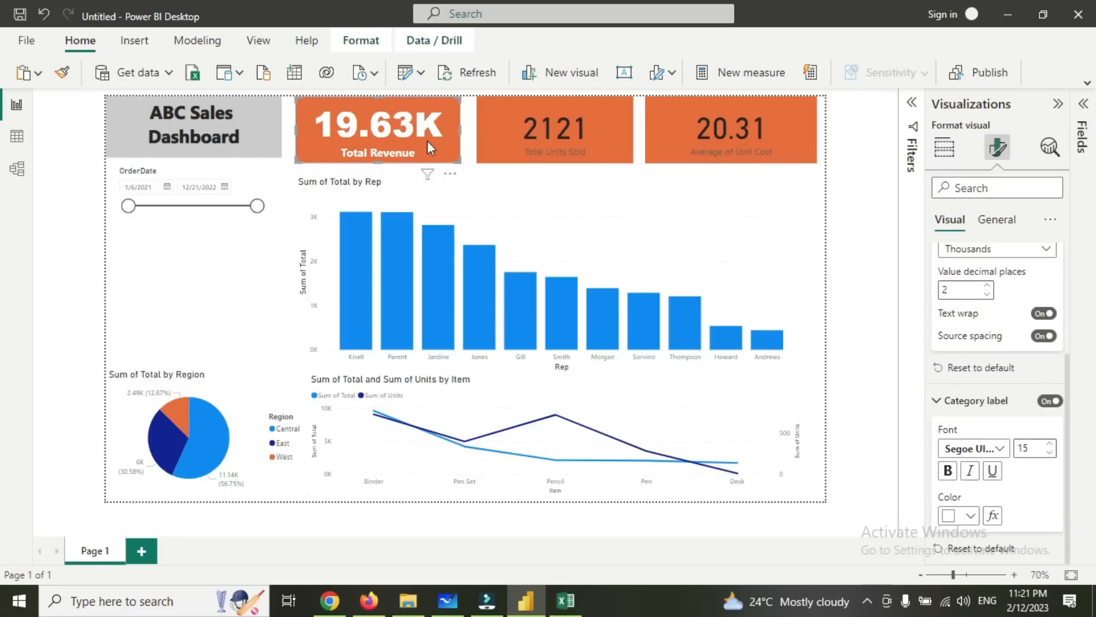
click(474, 123)
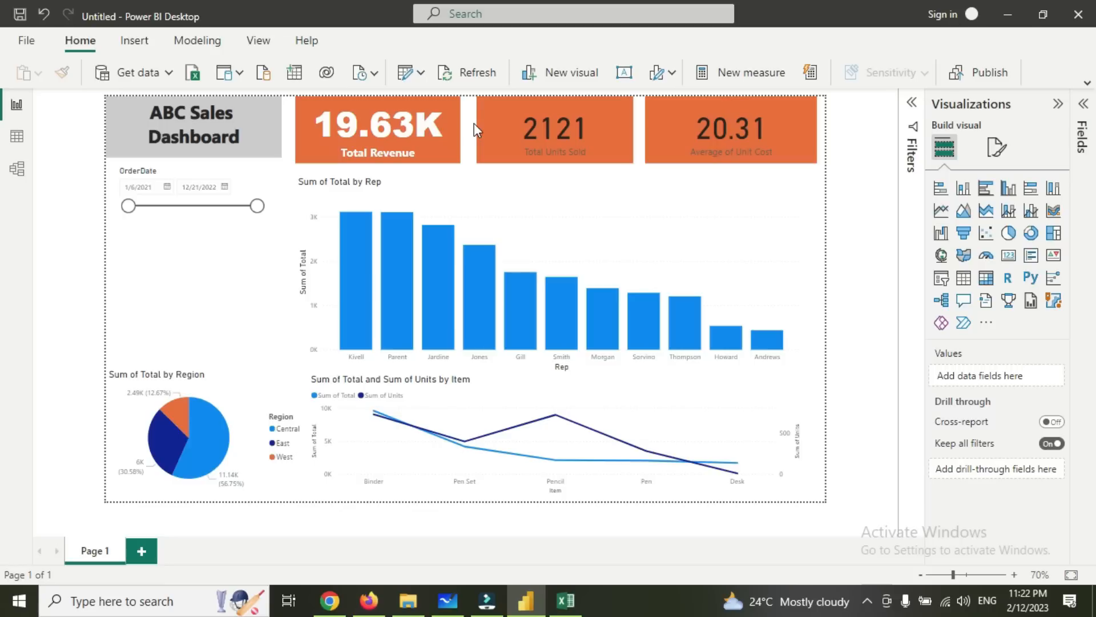
Set the Total Units Sold card's callout value font to Arial Black and its color to white.
click(495, 105)
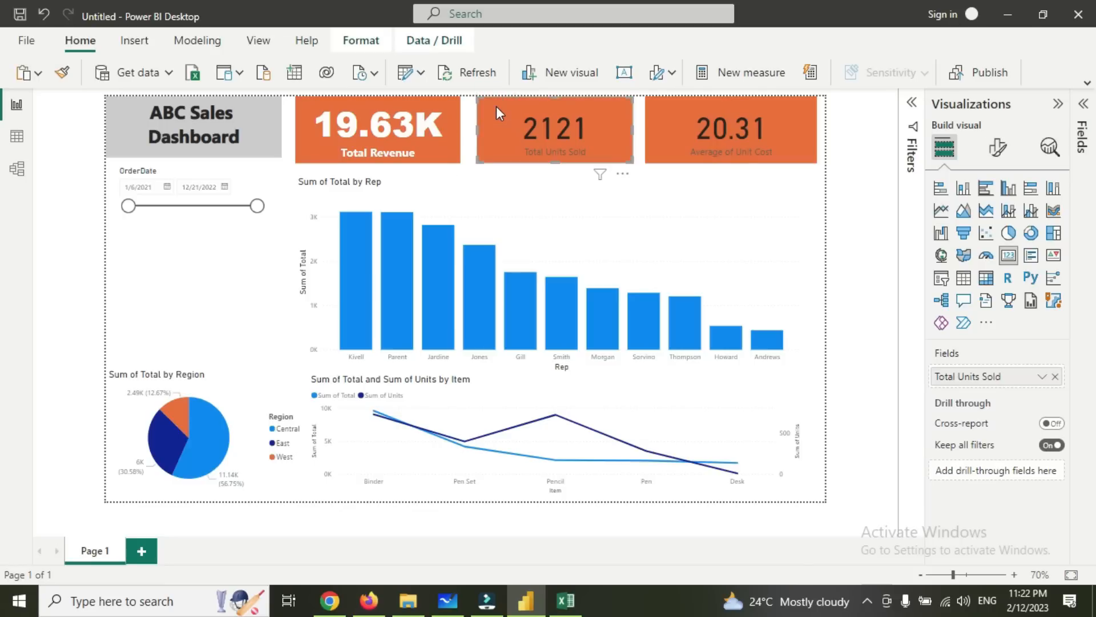
click(997, 147)
click(962, 266)
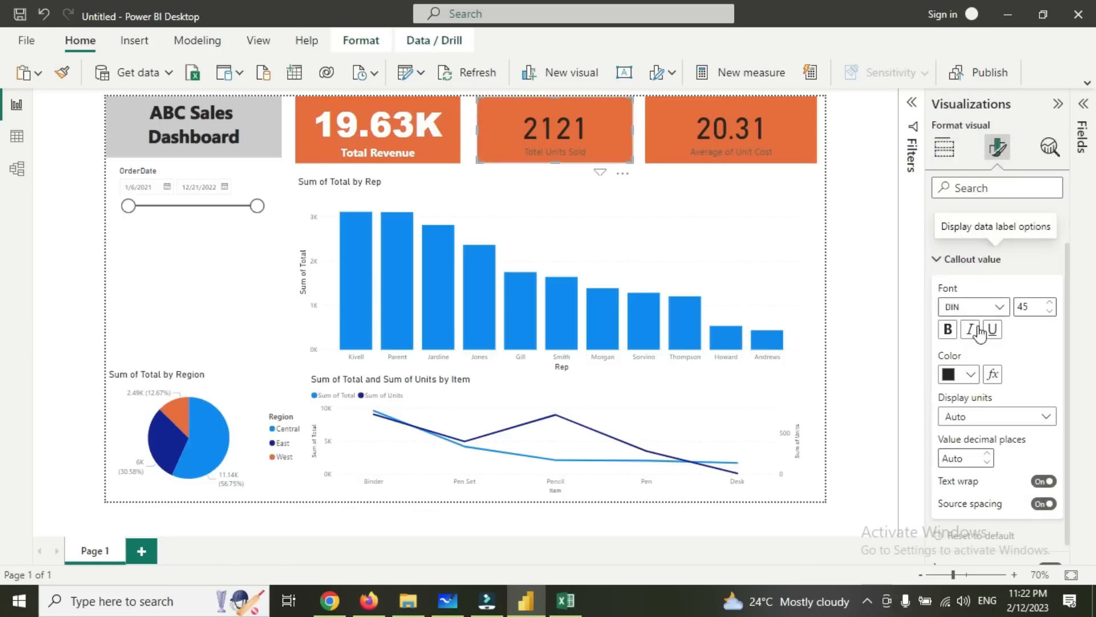
click(1002, 307)
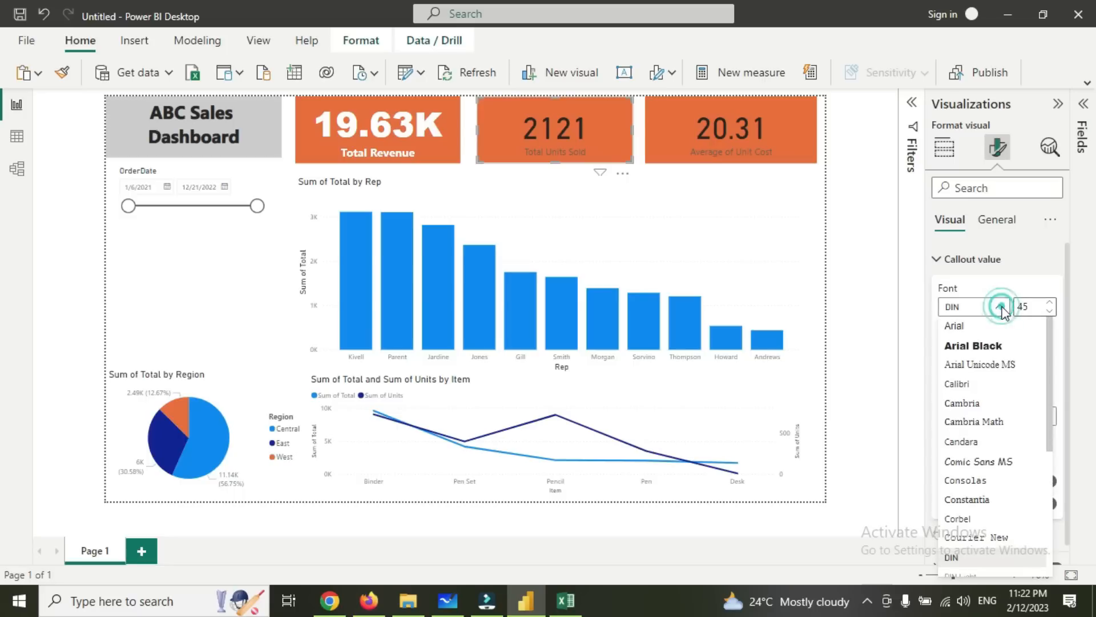
click(993, 347)
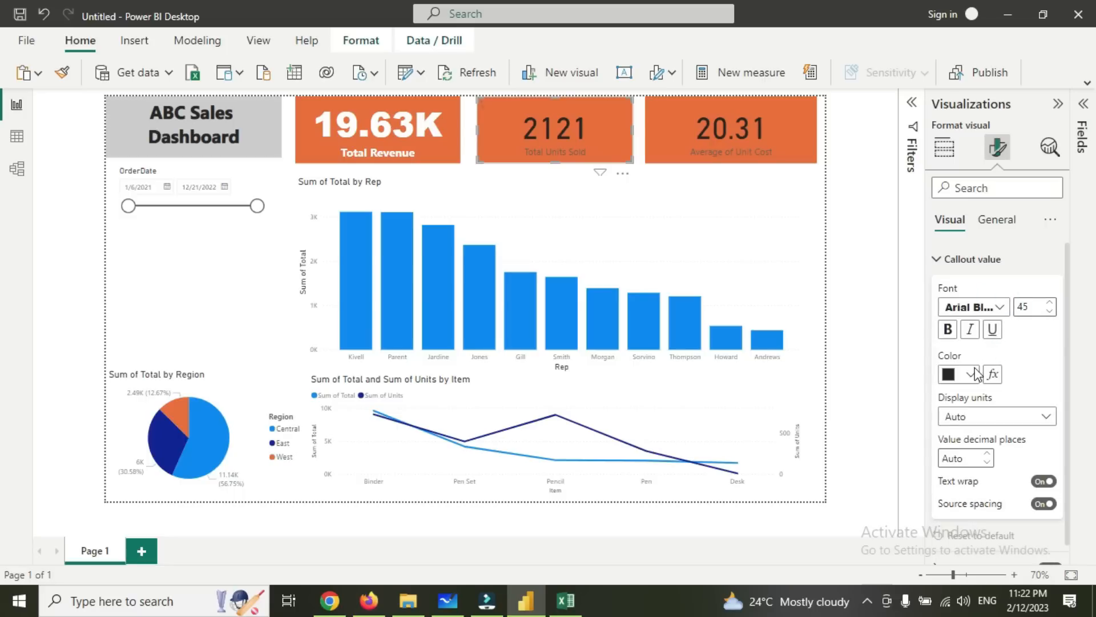
click(966, 374)
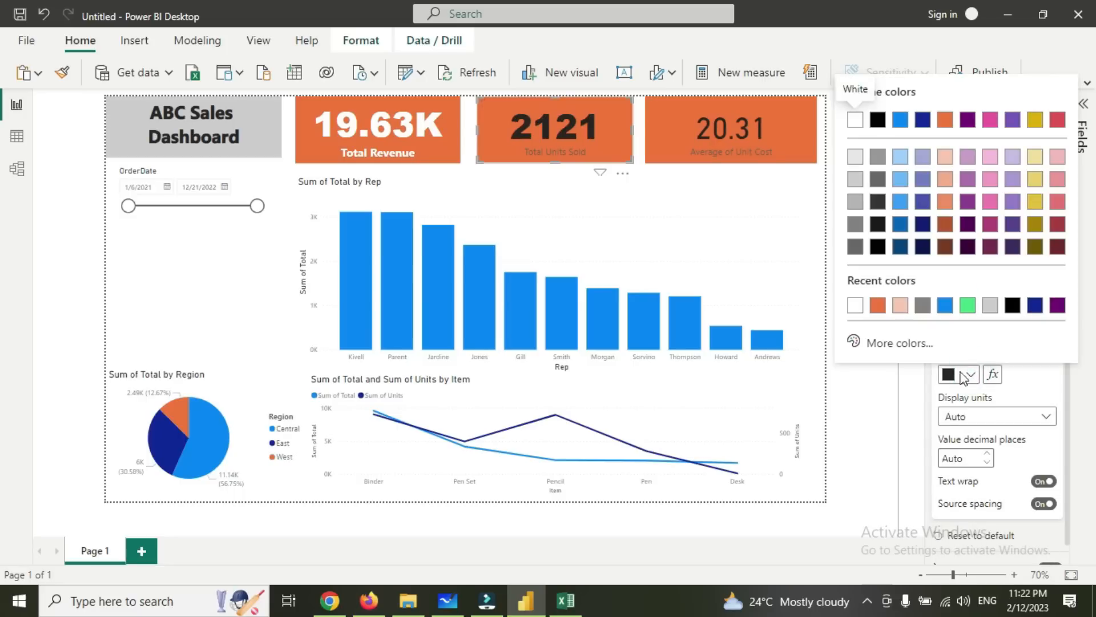
click(856, 306)
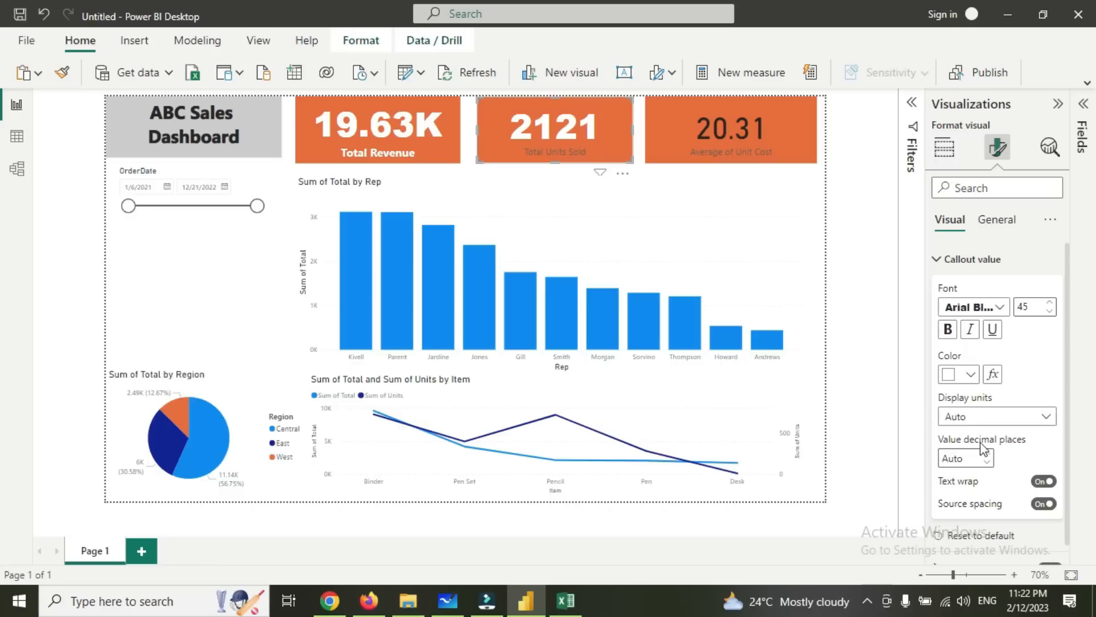
Display the Total Units Sold callout value in Thousands with 2 decimal places.
click(978, 420)
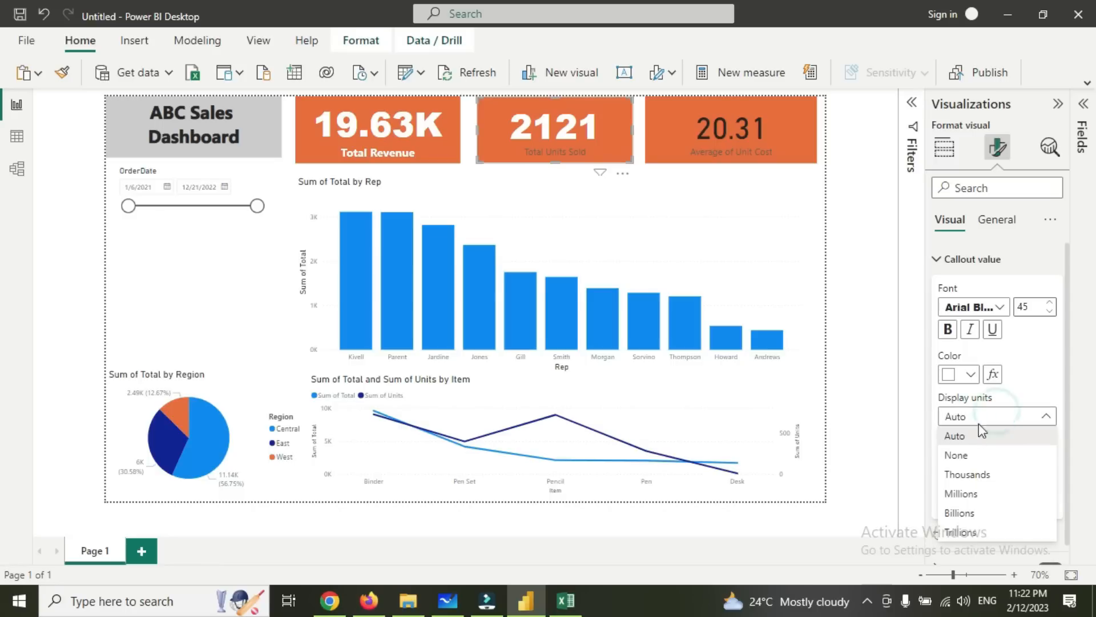
click(967, 474)
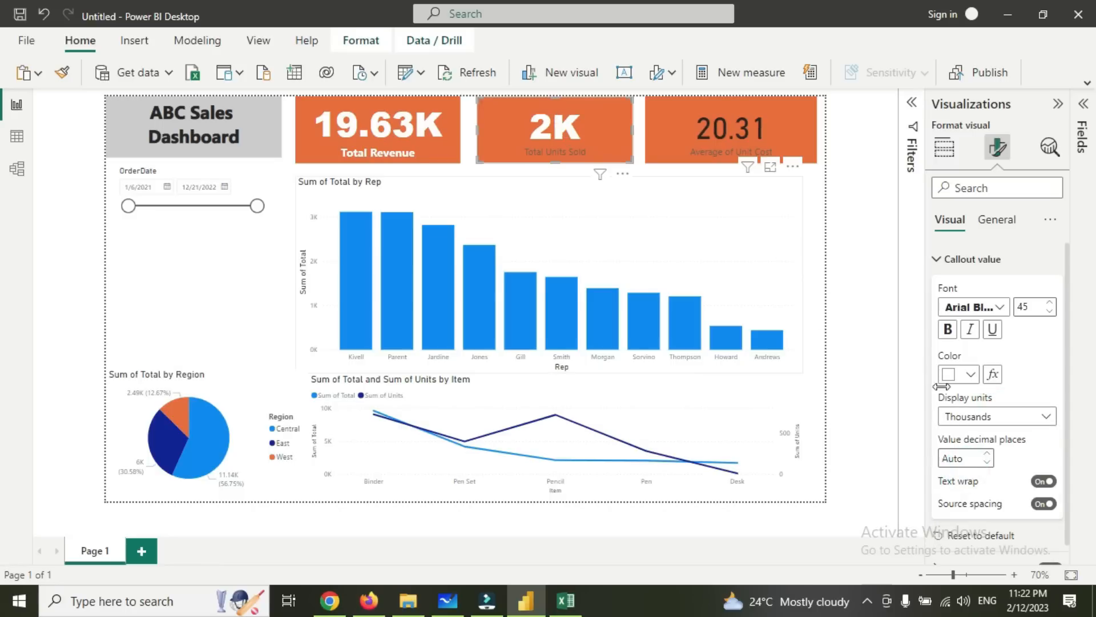
click(988, 454)
click(988, 454)
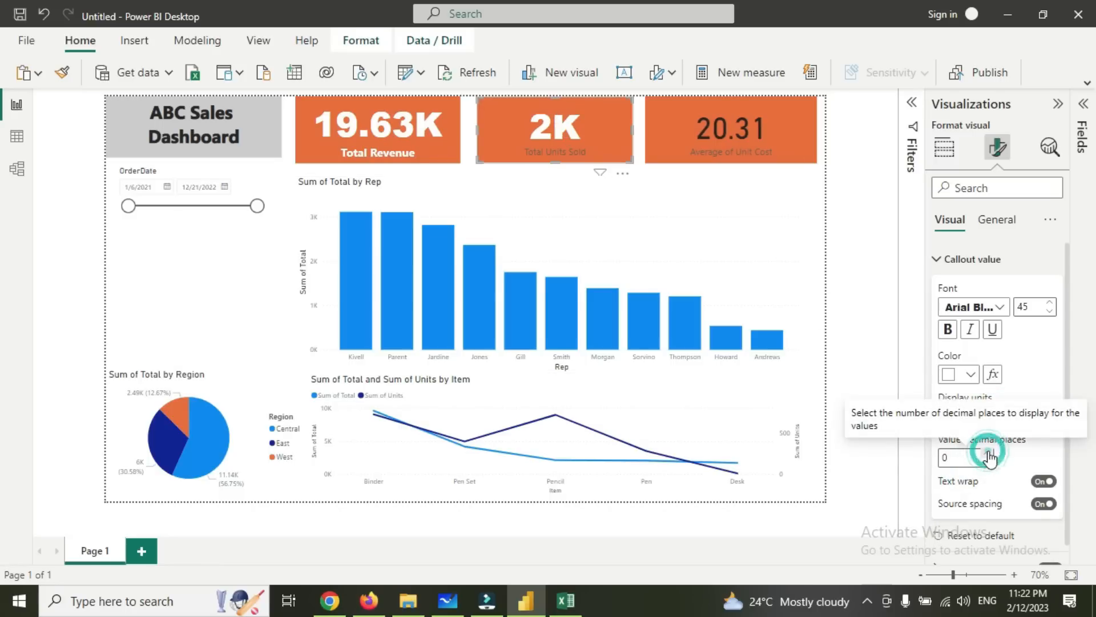
click(989, 453)
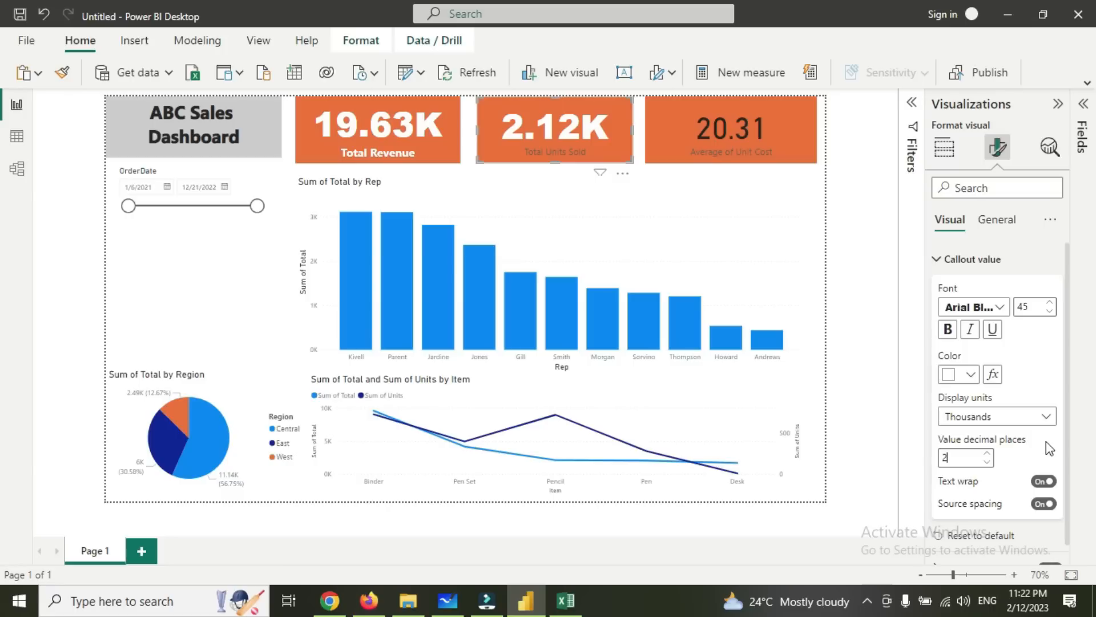
Format the Total Units Sold card's category label as Segoe UI Bold, size 15, in white.
scroll(998, 483, down, 1)
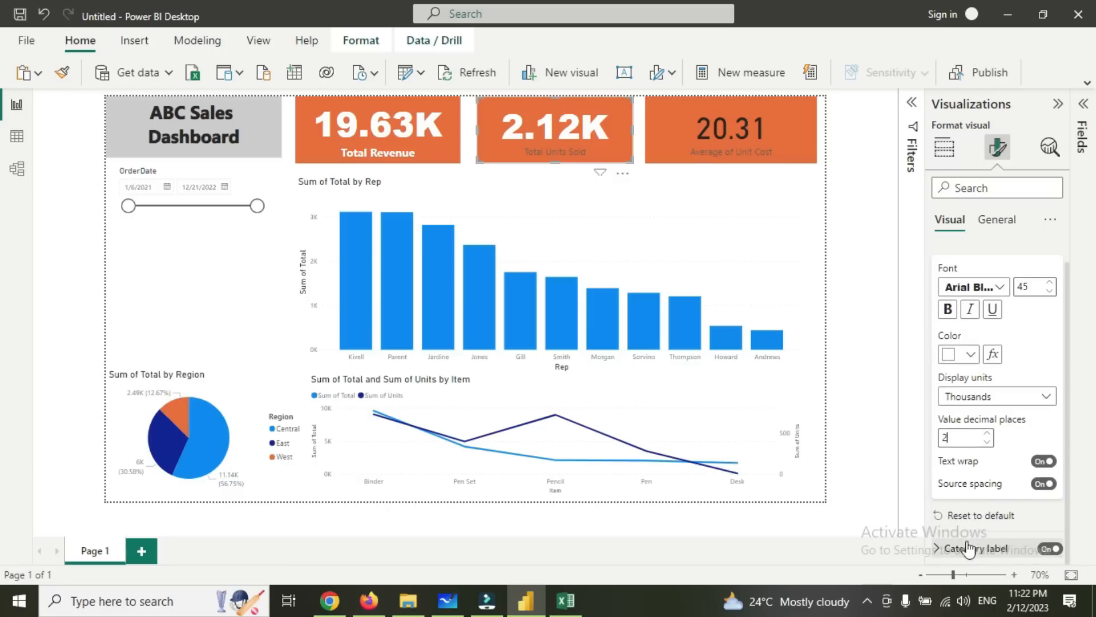
click(990, 549)
scroll(990, 551, down, 3)
scroll(989, 542, down, 3)
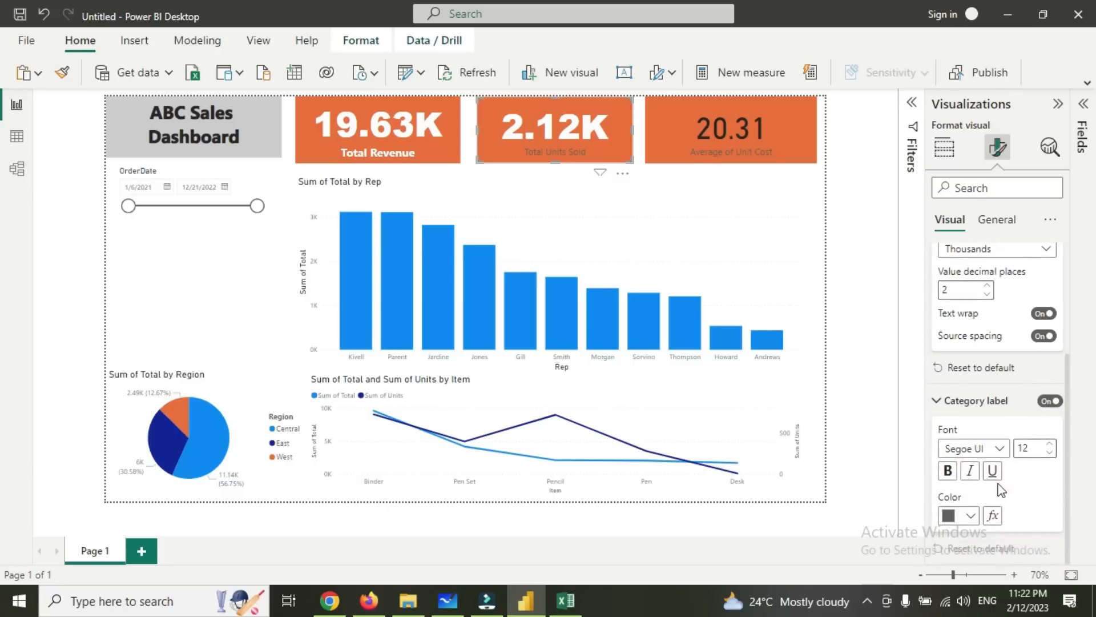
double_click(1051, 444)
click(1050, 444)
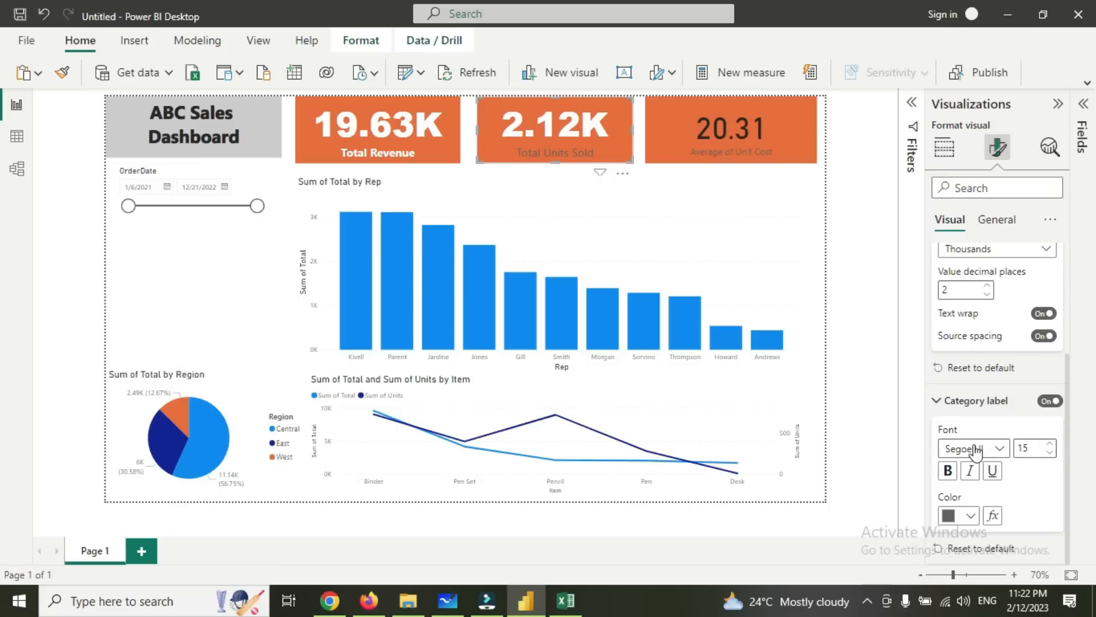
click(999, 448)
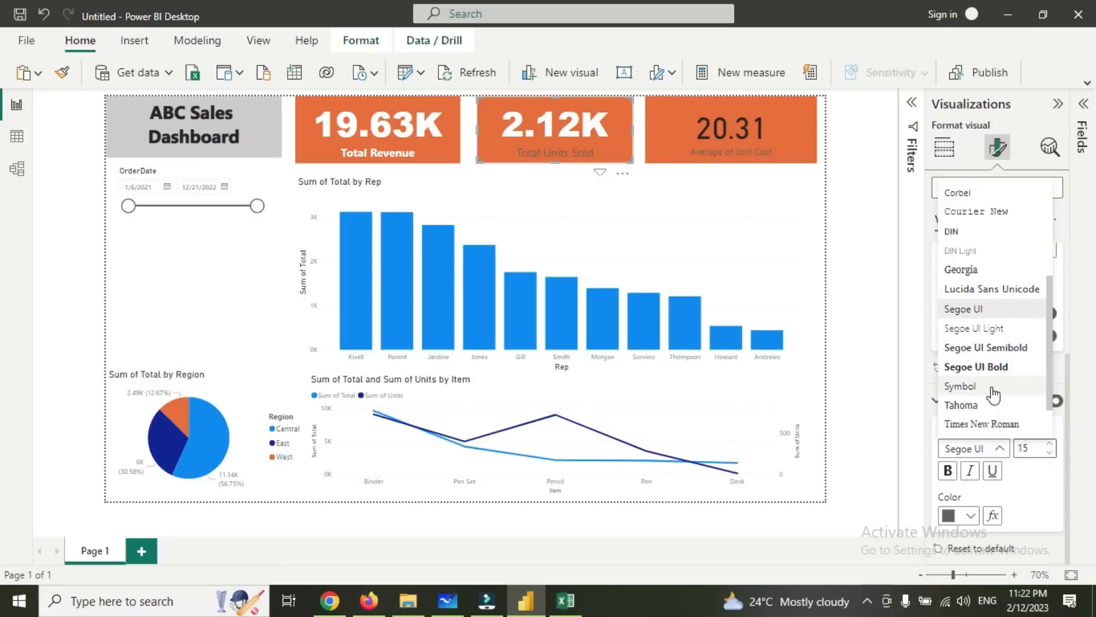
click(996, 367)
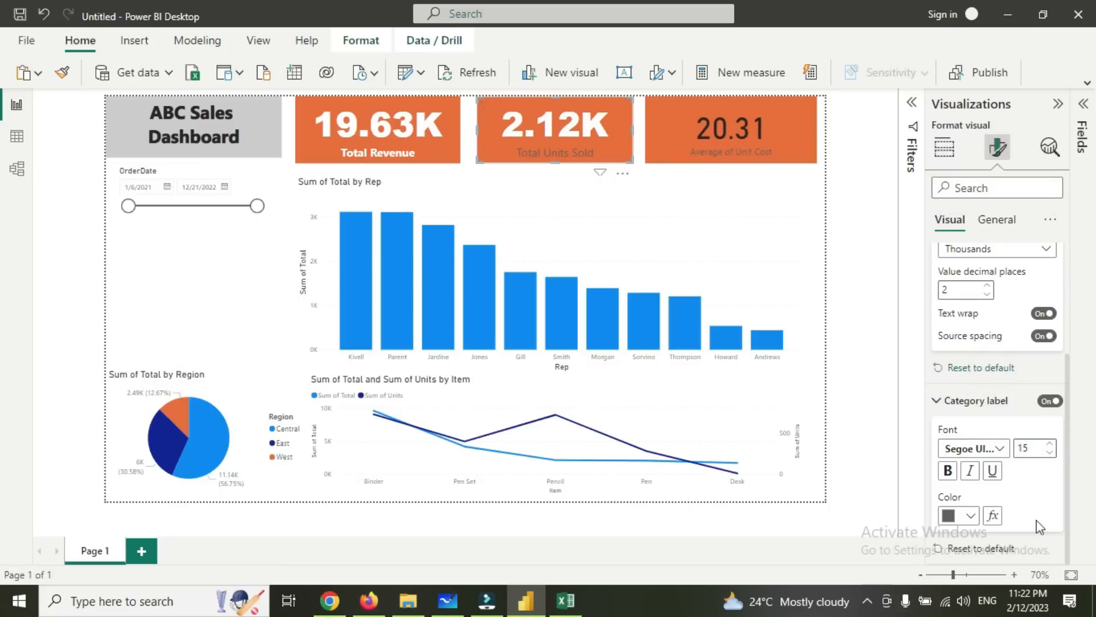
click(977, 516)
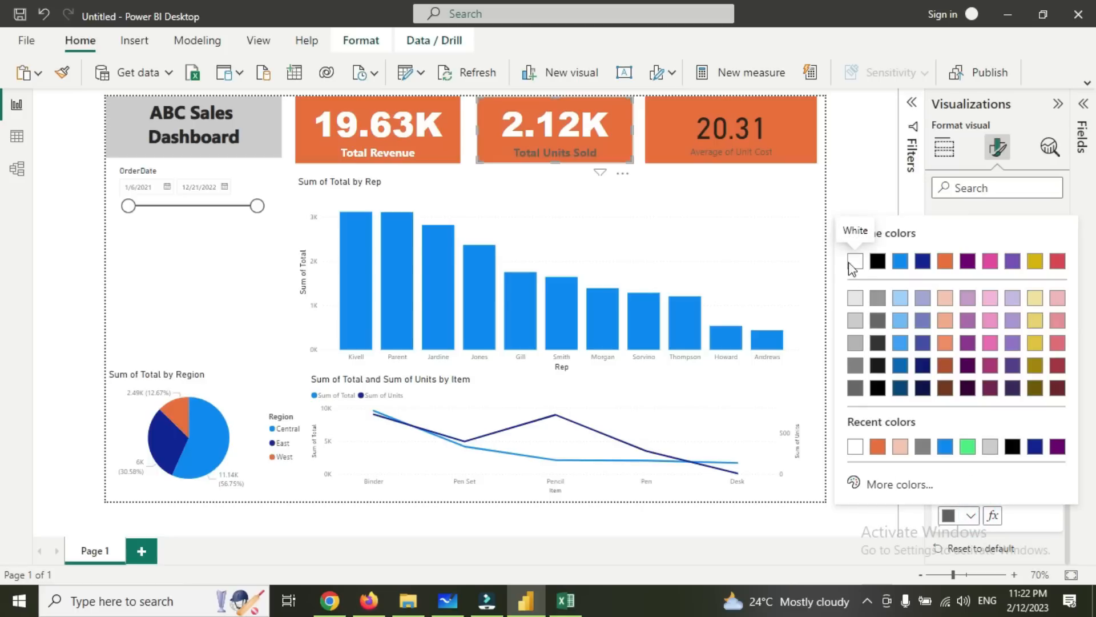
click(858, 262)
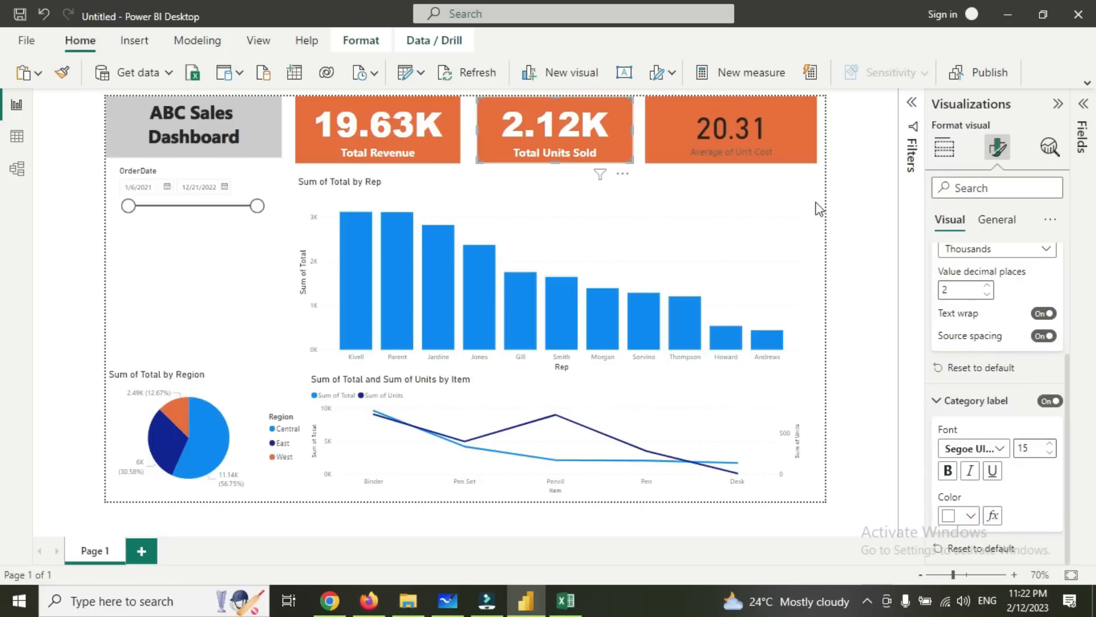
Format the Average of Unit Cost card's category label as Segoe UI Bold, size 15, in white.
click(811, 113)
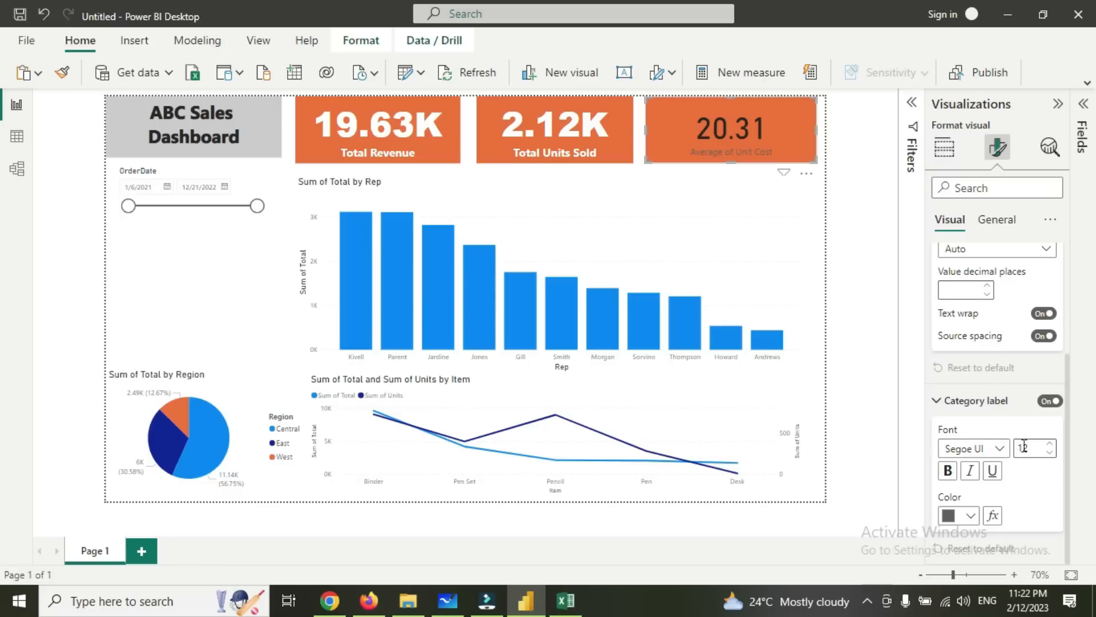
click(1049, 443)
click(1049, 443)
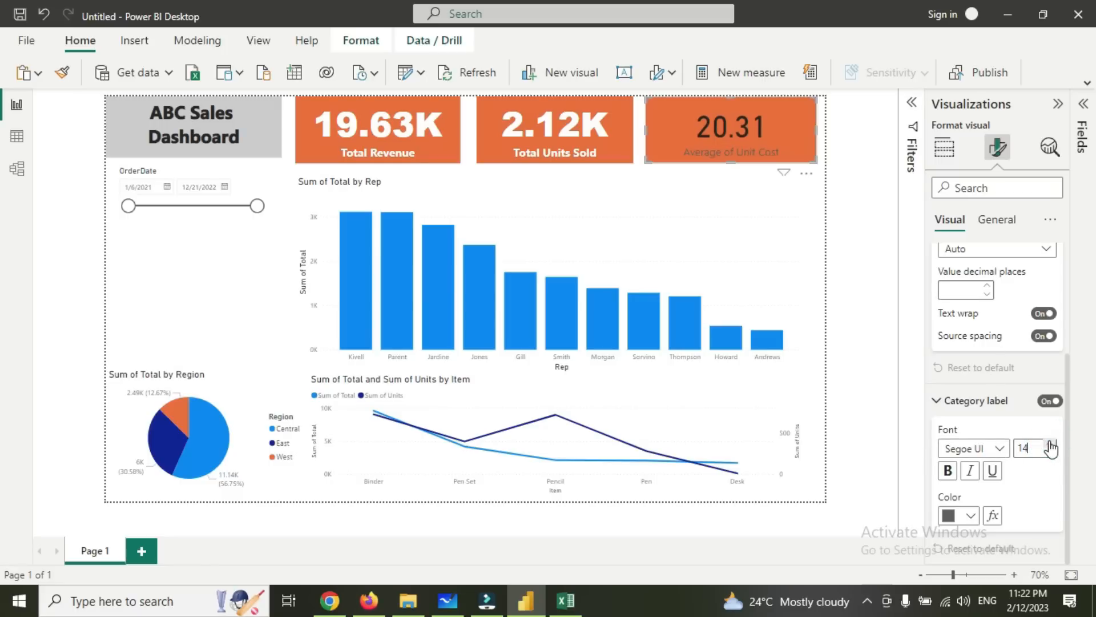
click(1049, 443)
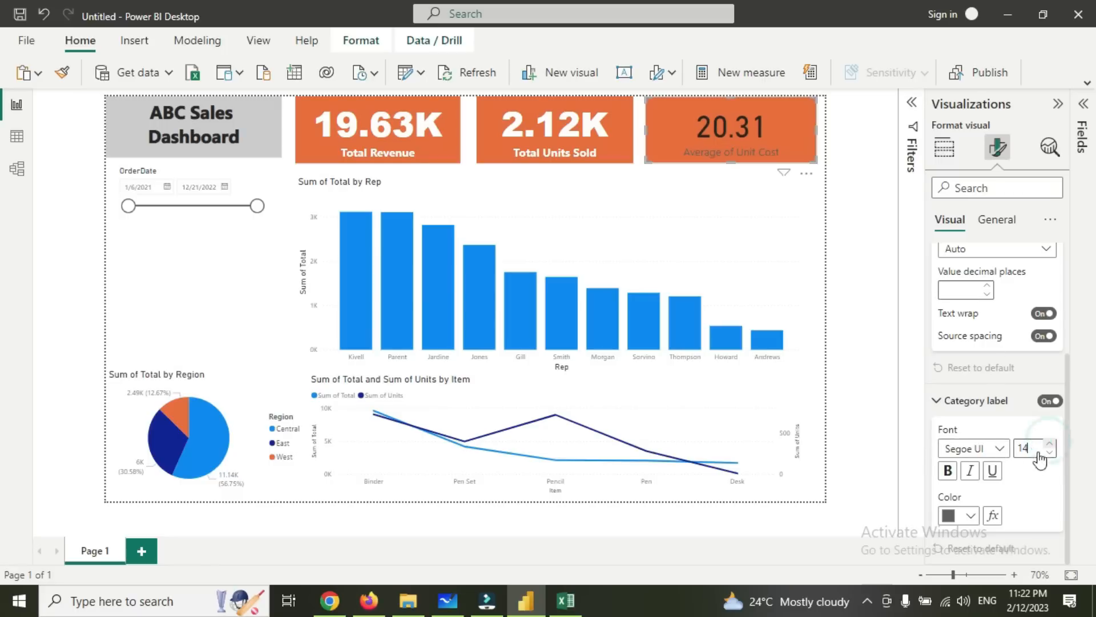
click(970, 515)
click(856, 446)
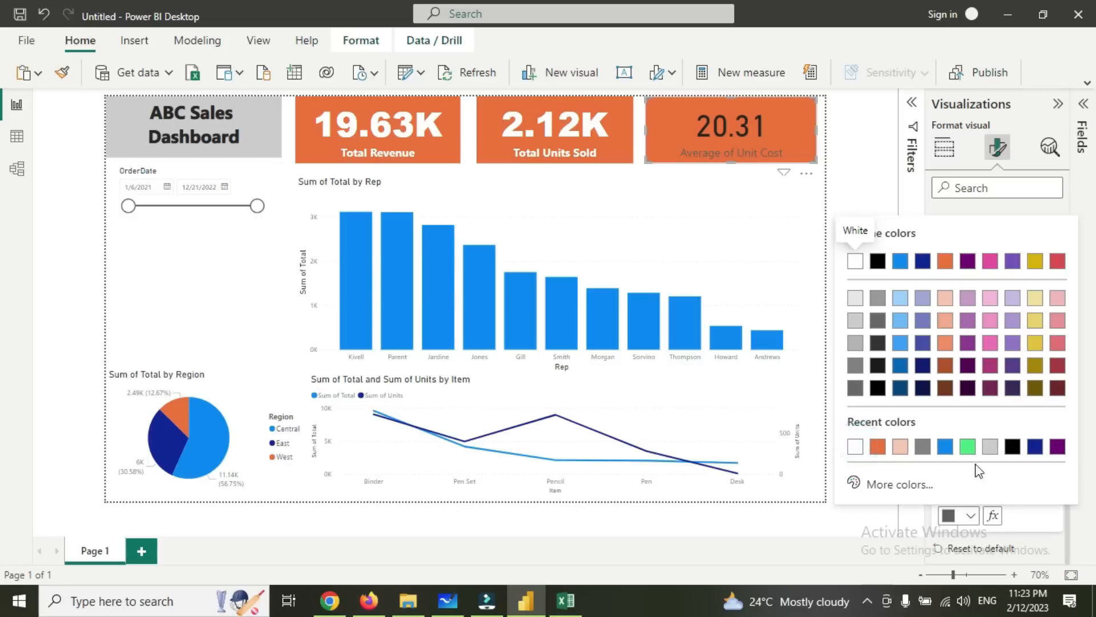
click(1002, 452)
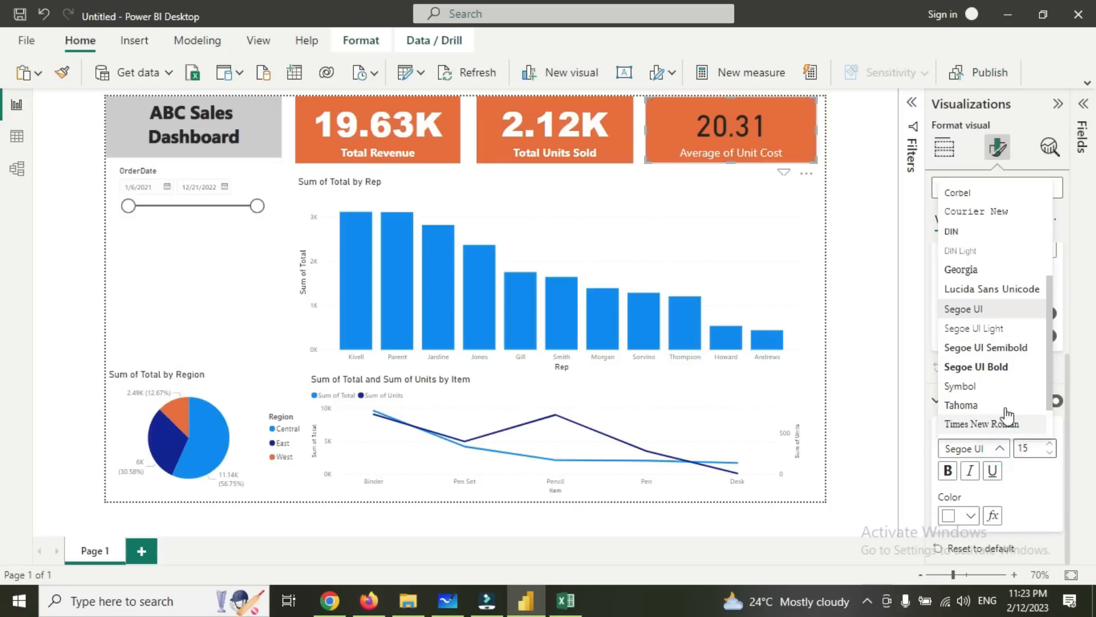
click(995, 368)
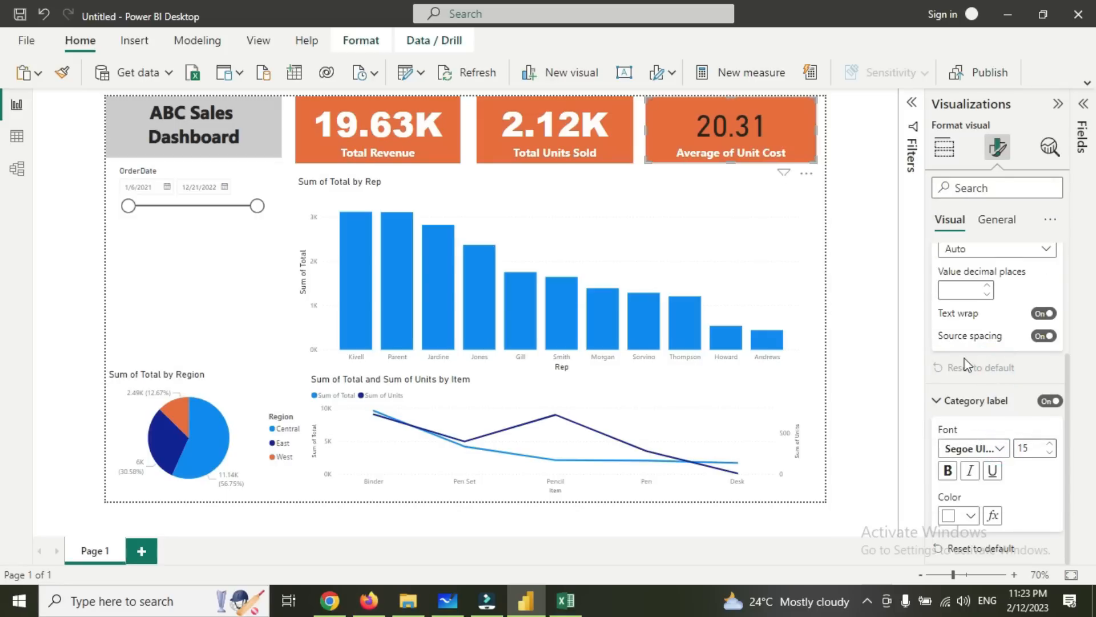
Set the Average of Unit Cost card's callout value font to Arial Black and its color to white.
scroll(1002, 365, up, 3)
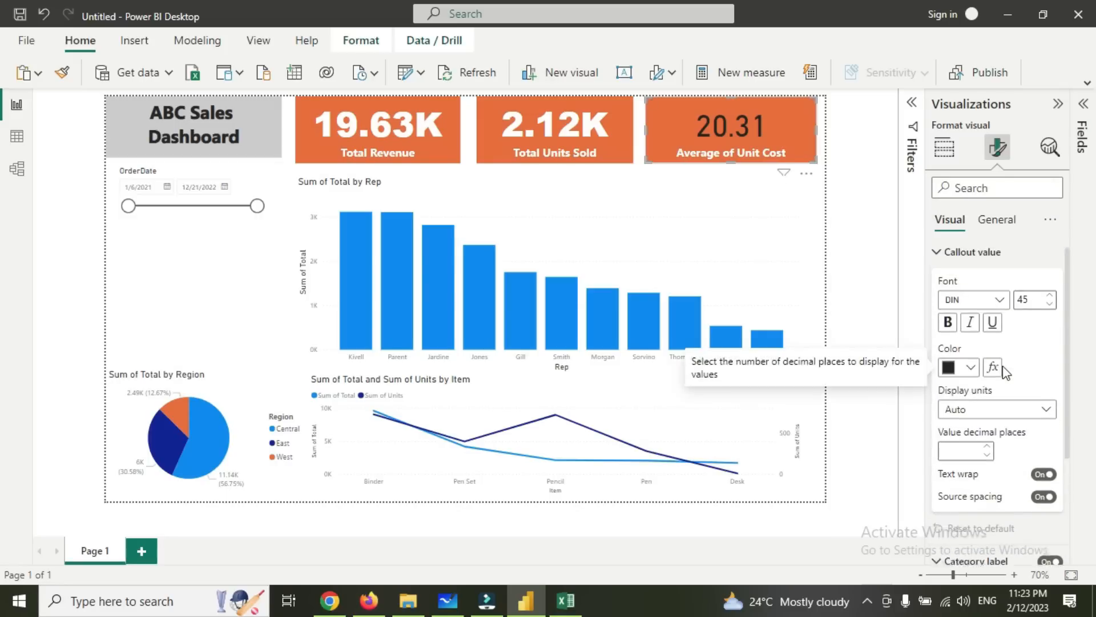
click(1000, 313)
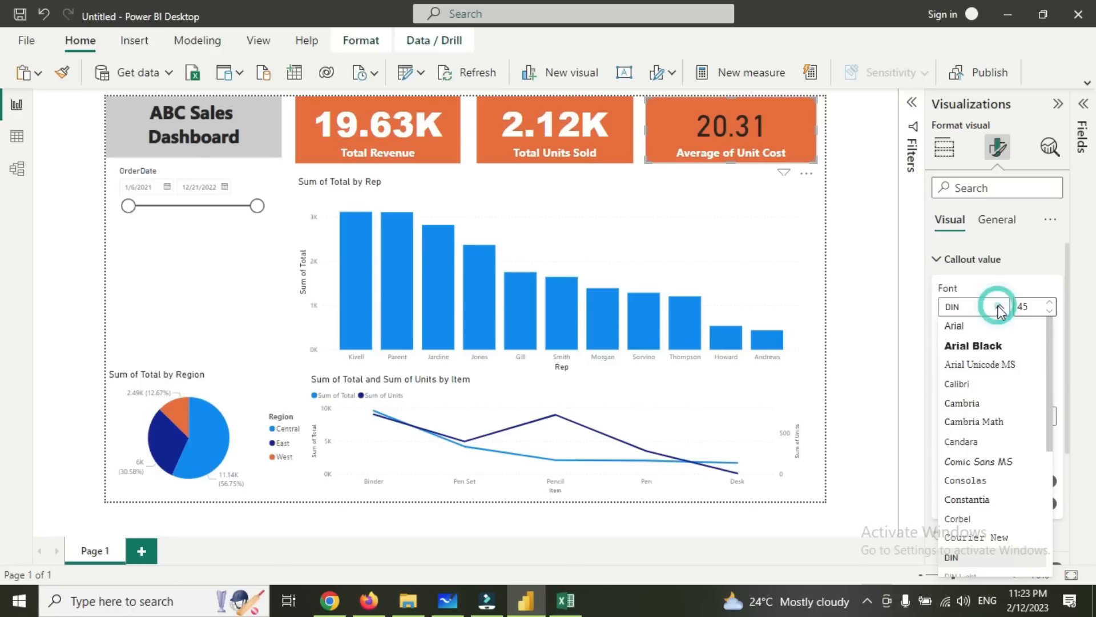
click(988, 343)
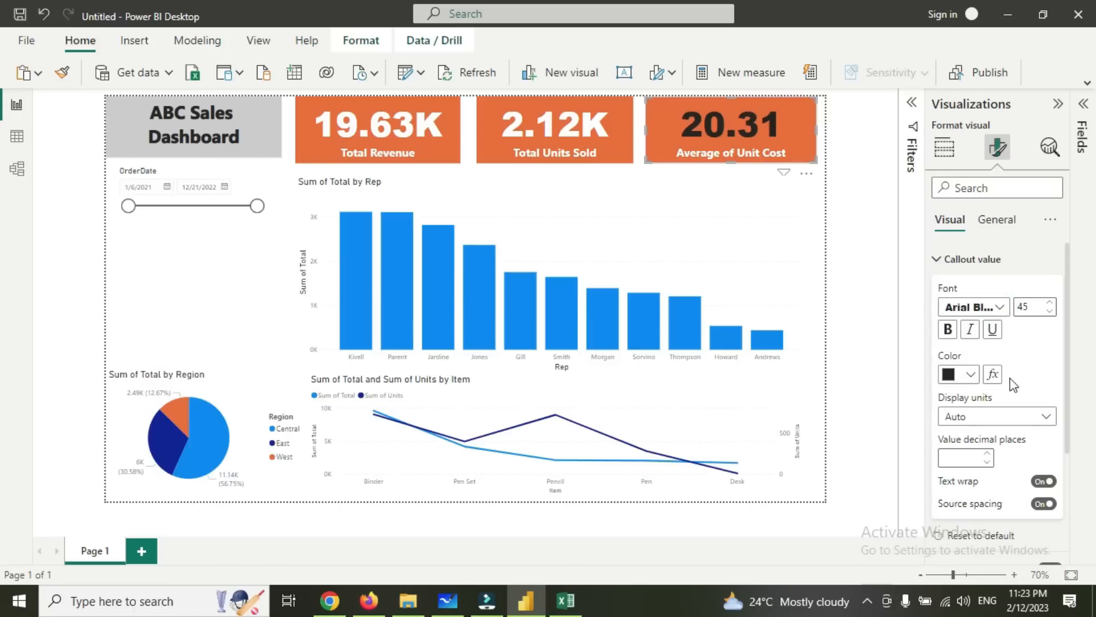
click(974, 374)
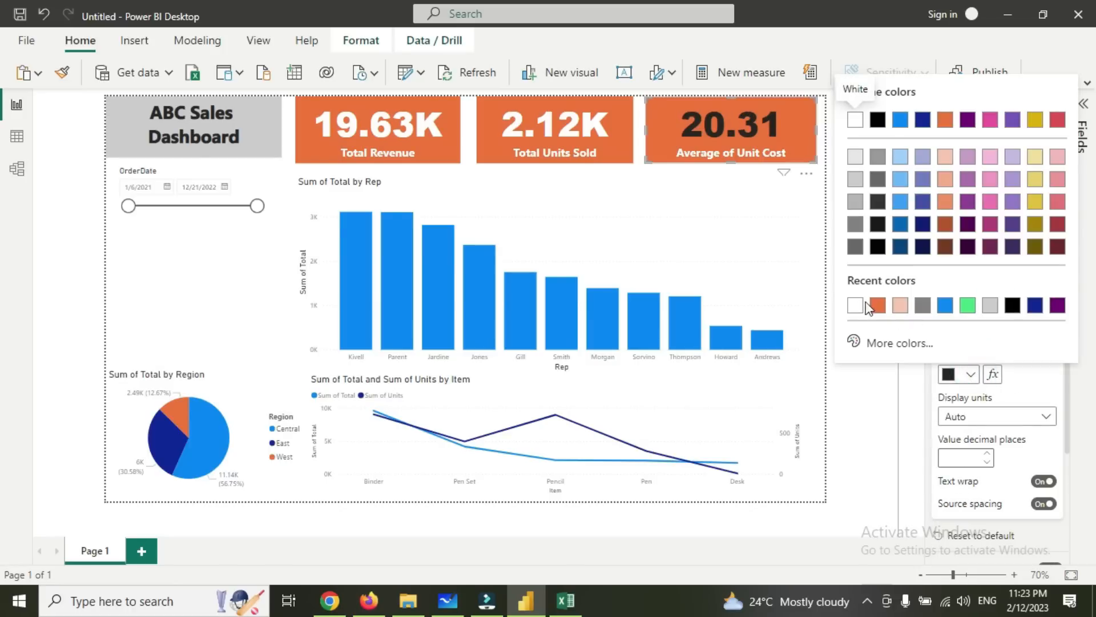
click(855, 305)
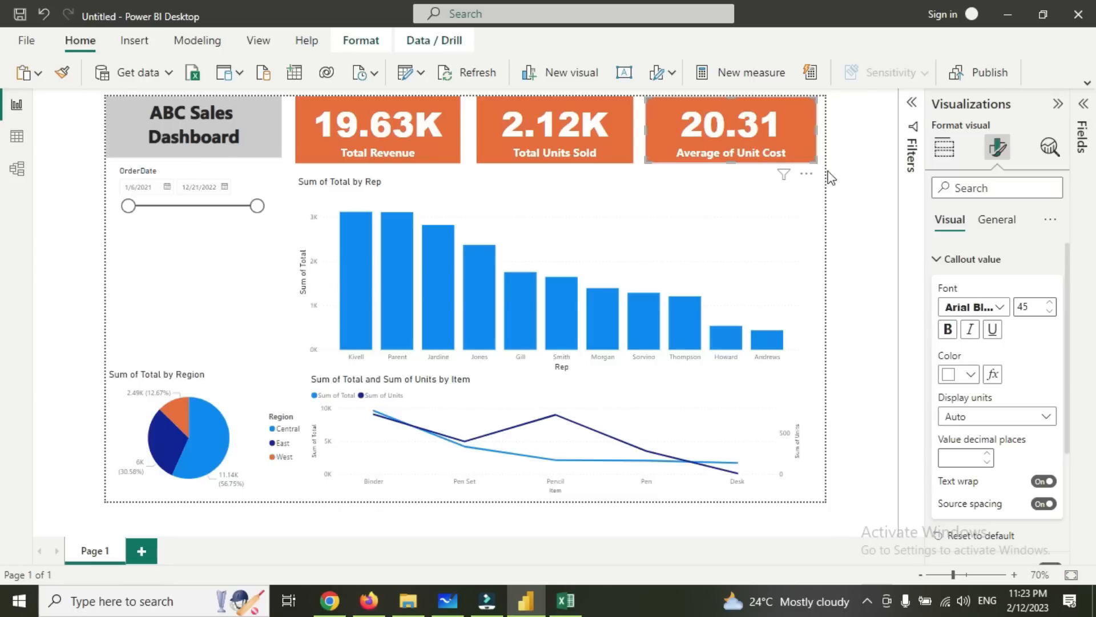
Change the Total Revenue card's background to the dark navy shade from the theme colors.
click(828, 135)
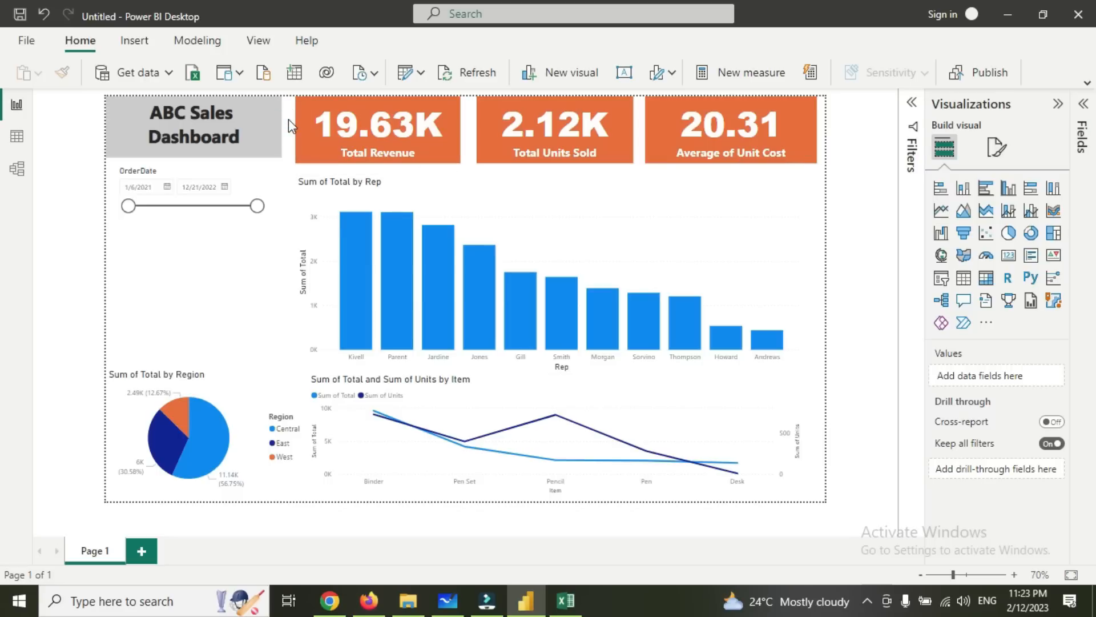
click(309, 135)
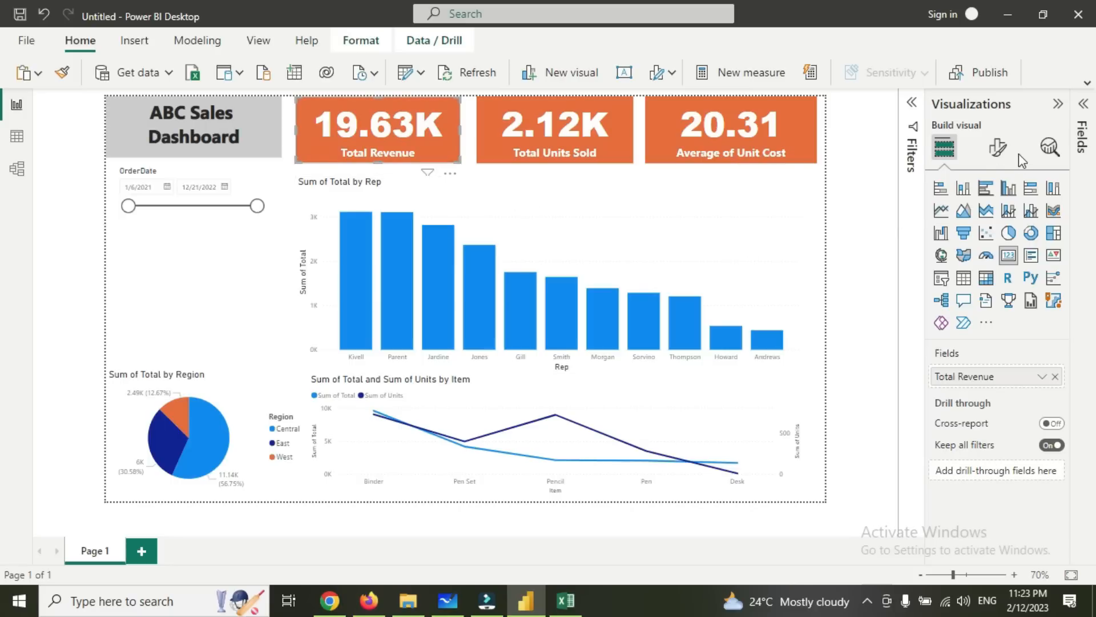
click(997, 148)
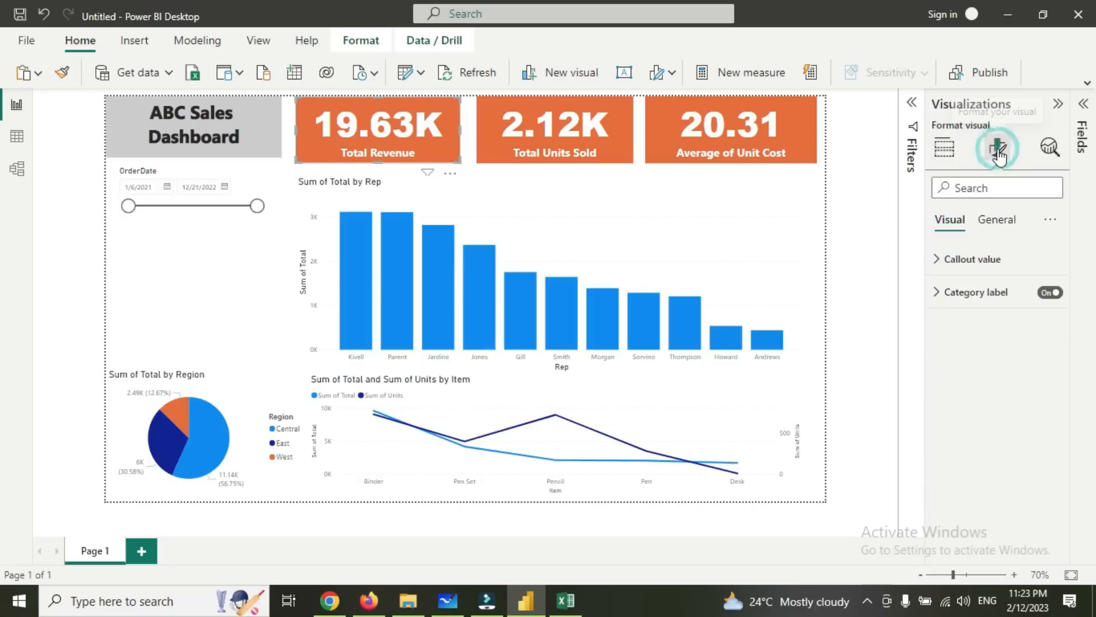
click(997, 219)
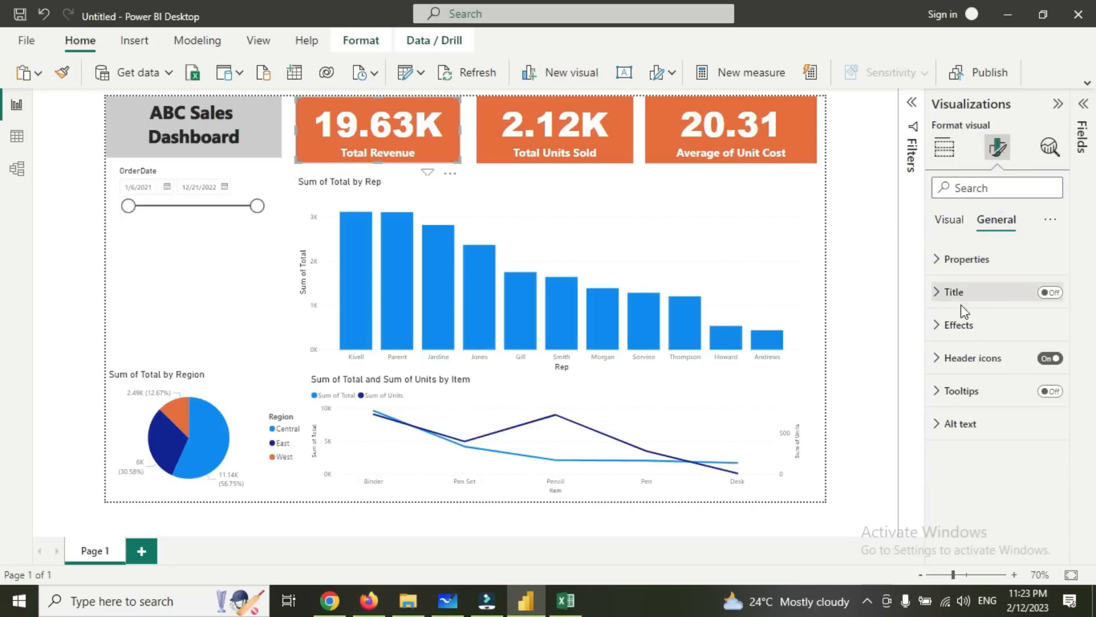
click(970, 324)
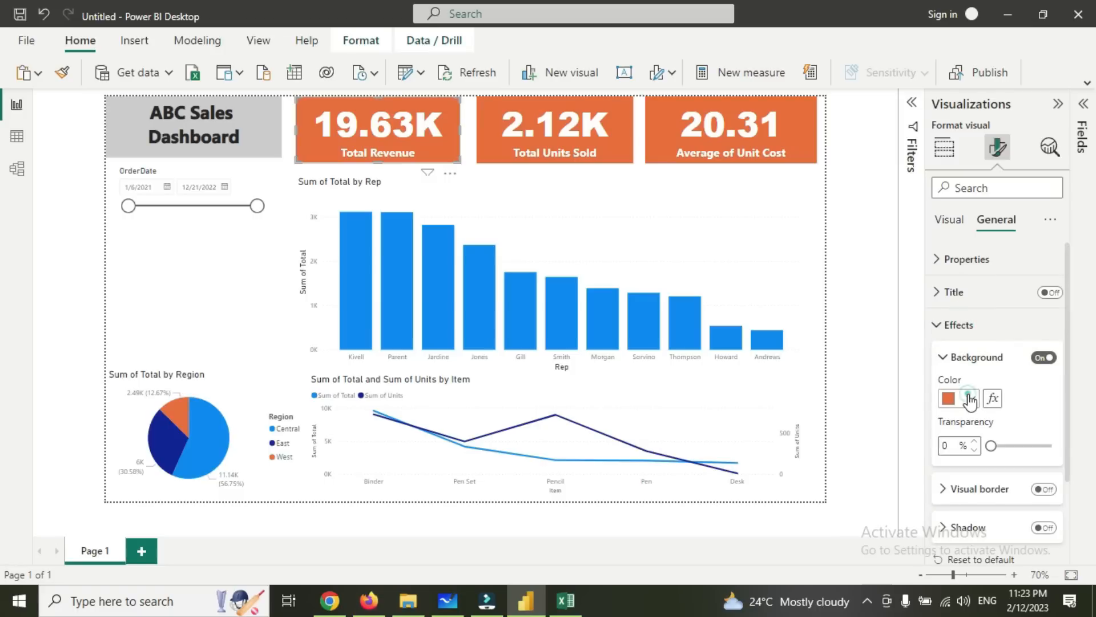
click(971, 398)
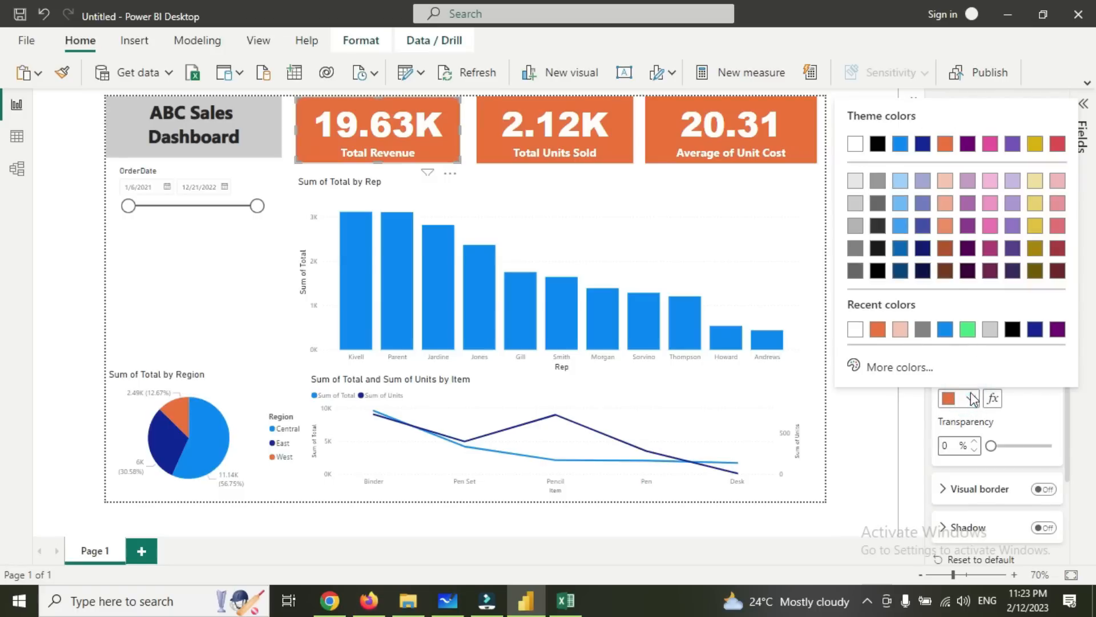
click(923, 249)
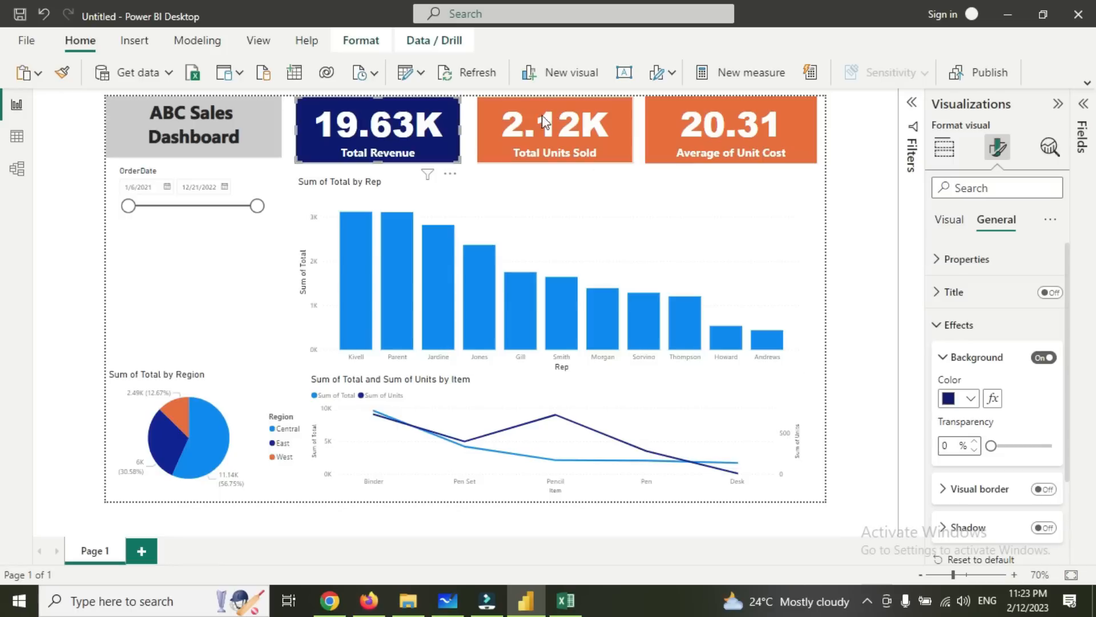
Select the Total Units Sold card to edit its background color.
click(625, 157)
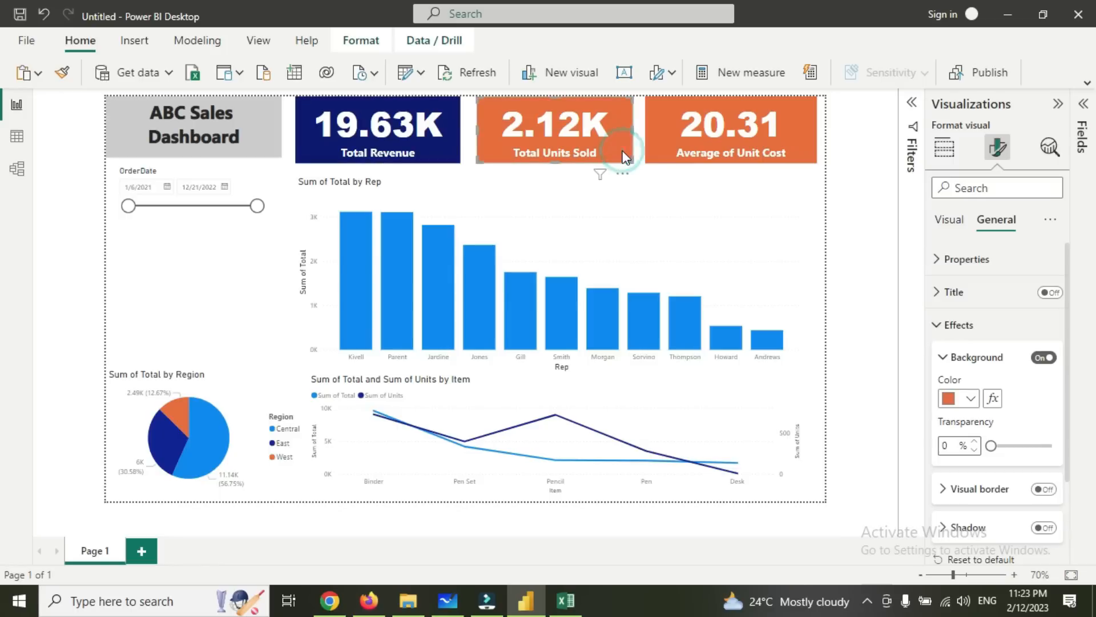
Set the background of the Total Units Sold and Average of Unit Cost cards to the Total Revenue card's dark navy blue.
click(972, 398)
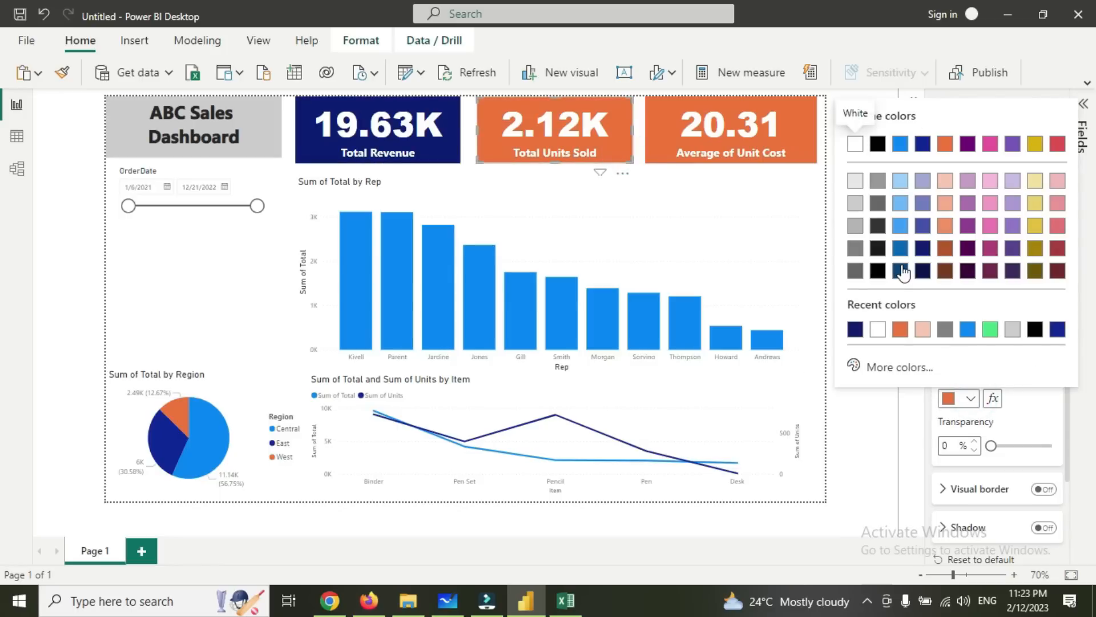
click(918, 251)
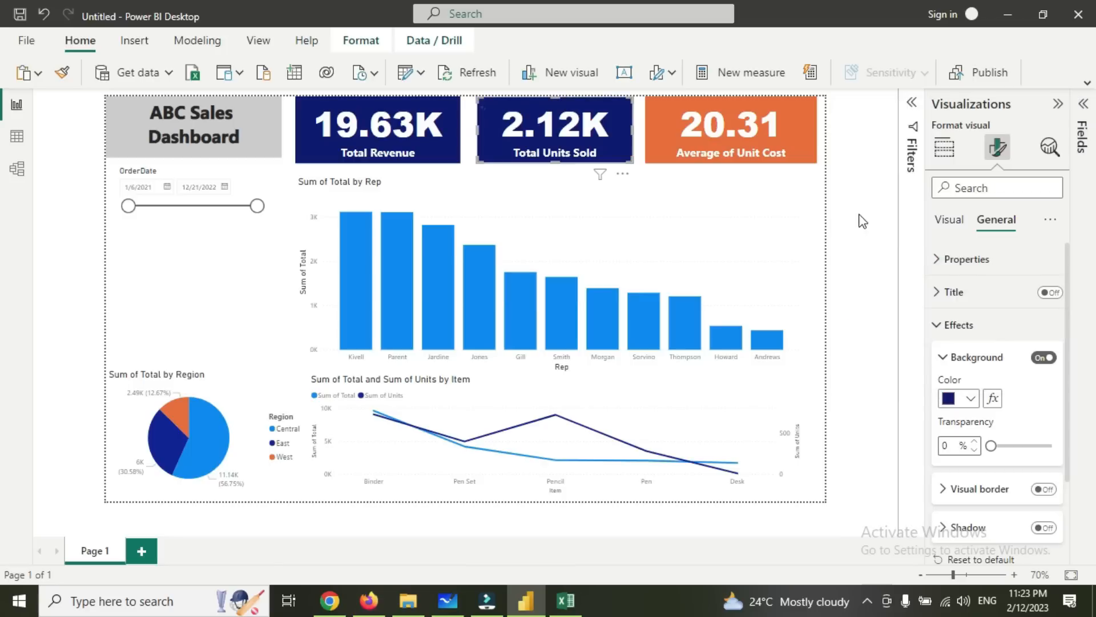
click(809, 135)
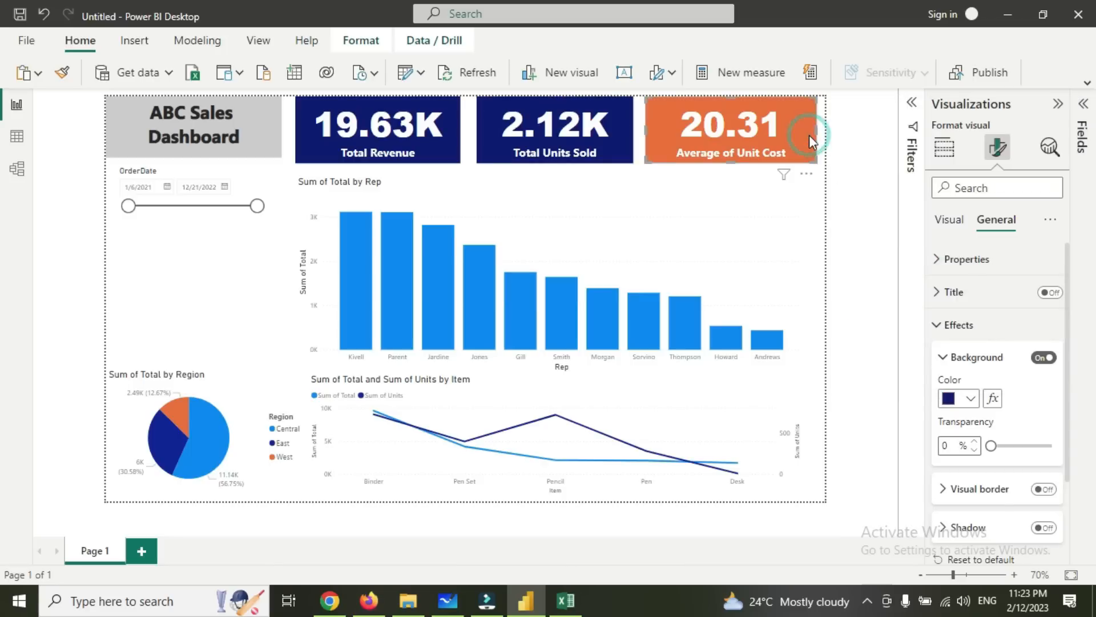
click(971, 399)
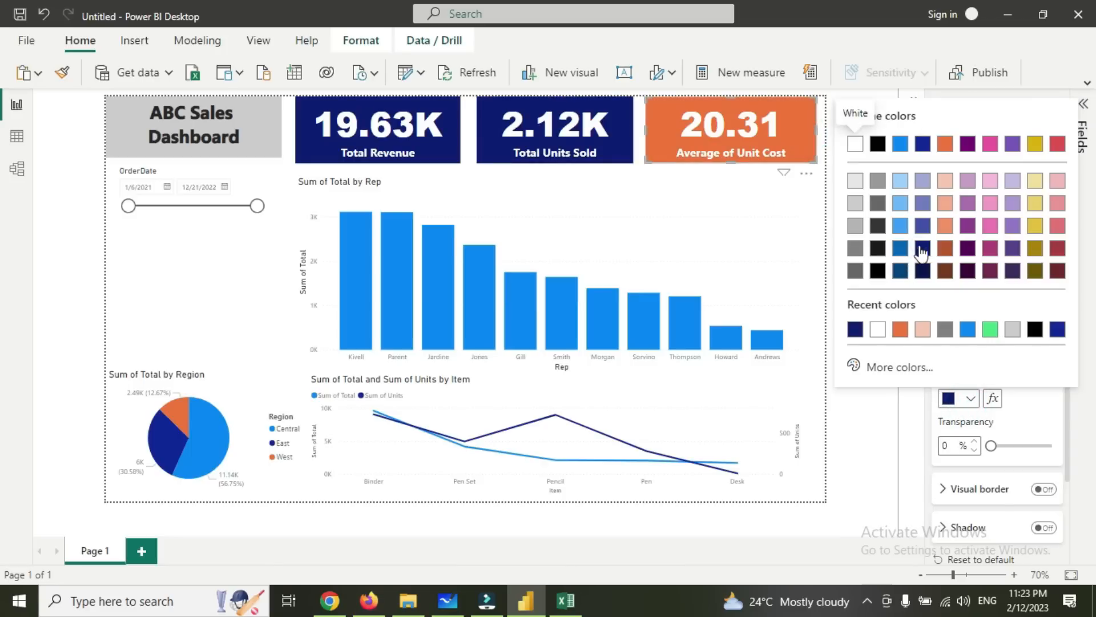
click(922, 250)
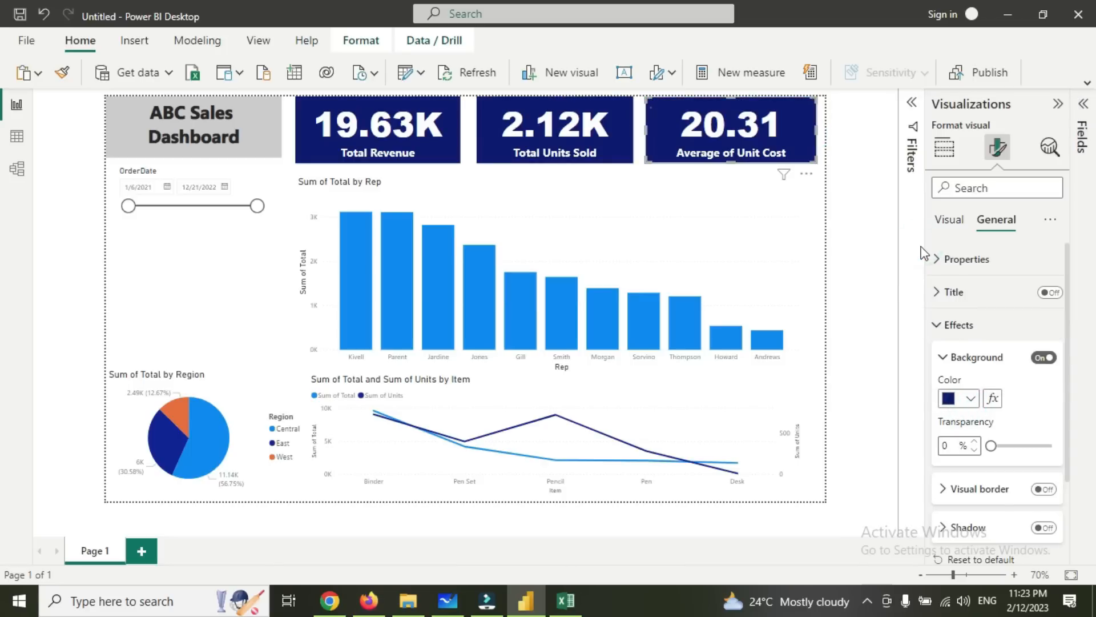
click(829, 161)
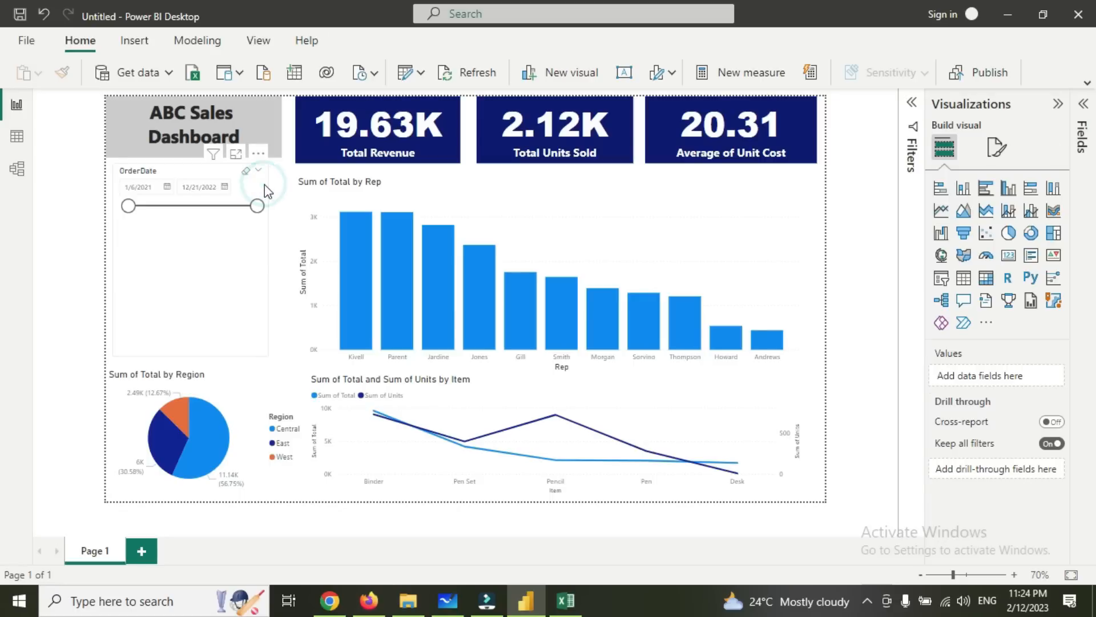
Set the OrderDate slicer's header font to Arial Black at size 25.
click(265, 185)
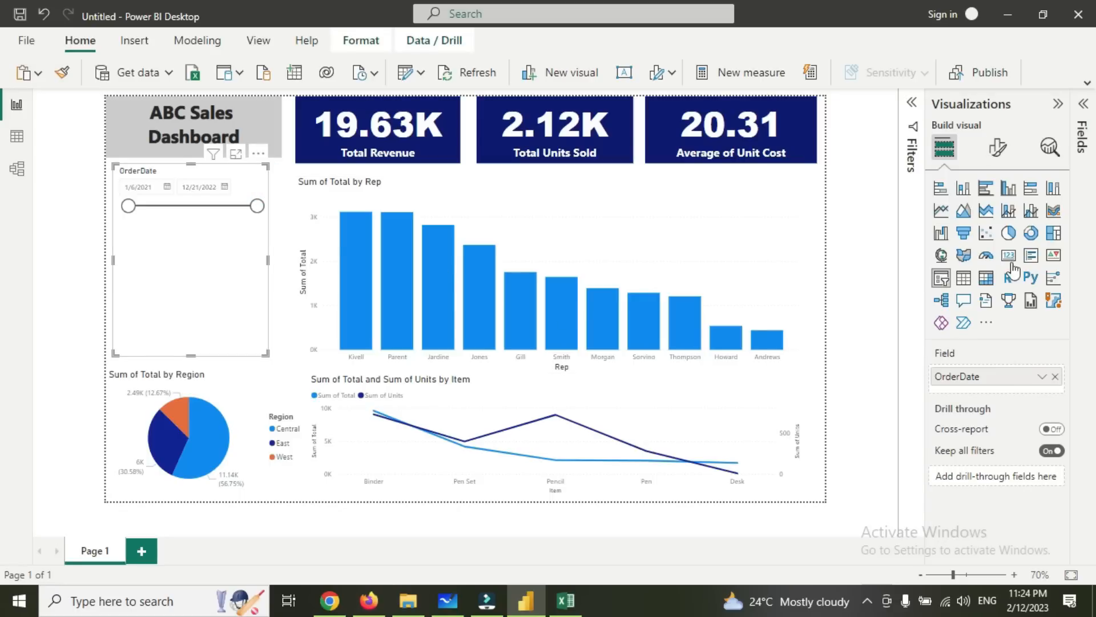
click(997, 149)
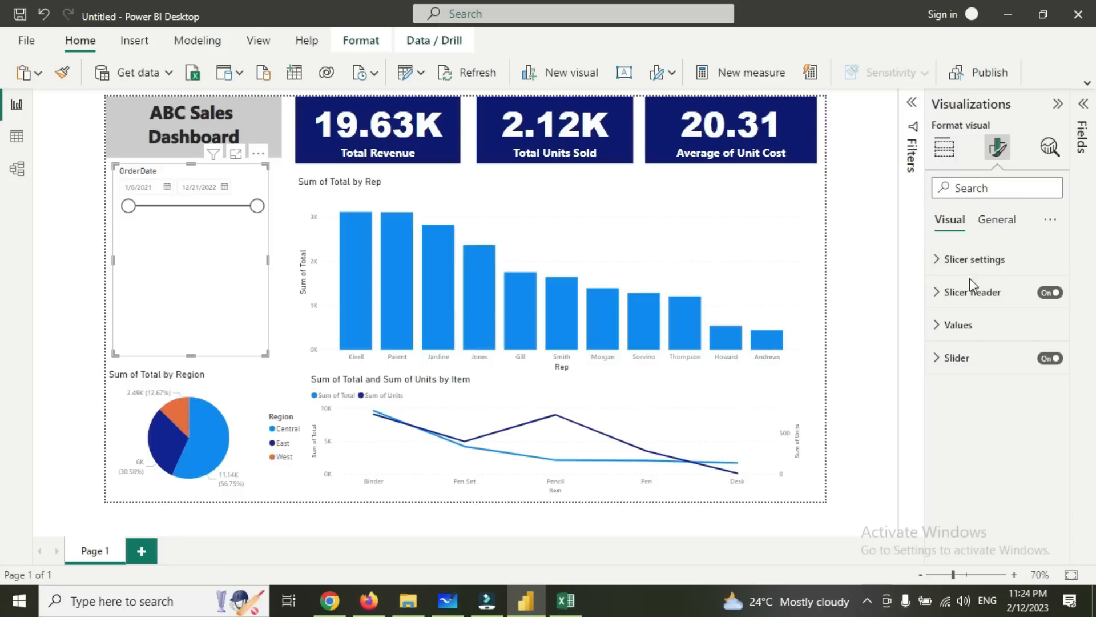
click(962, 260)
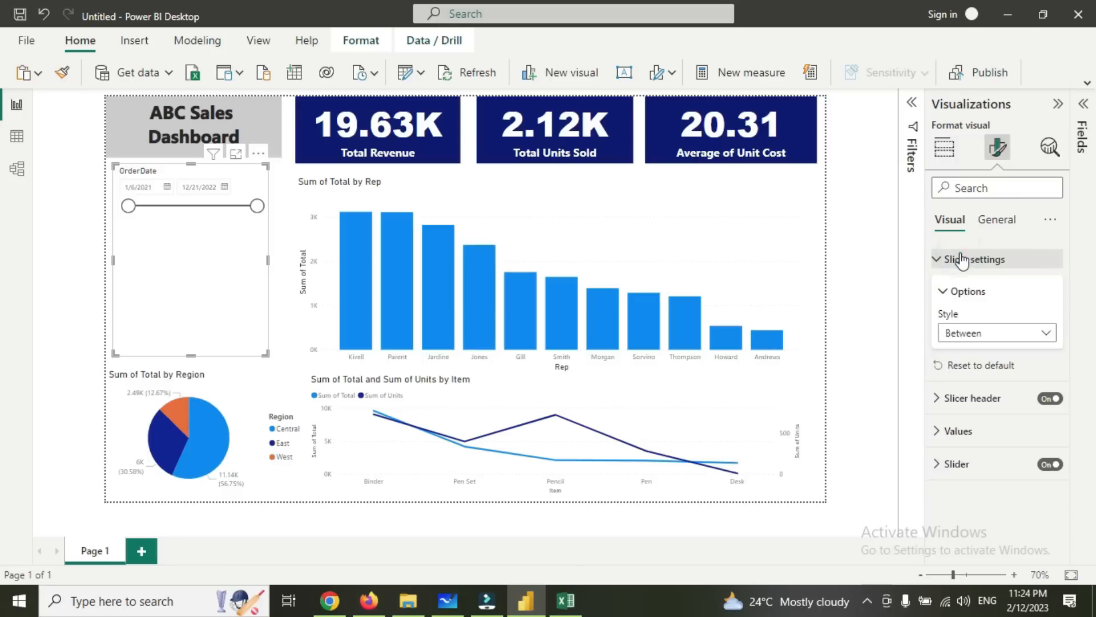
click(978, 335)
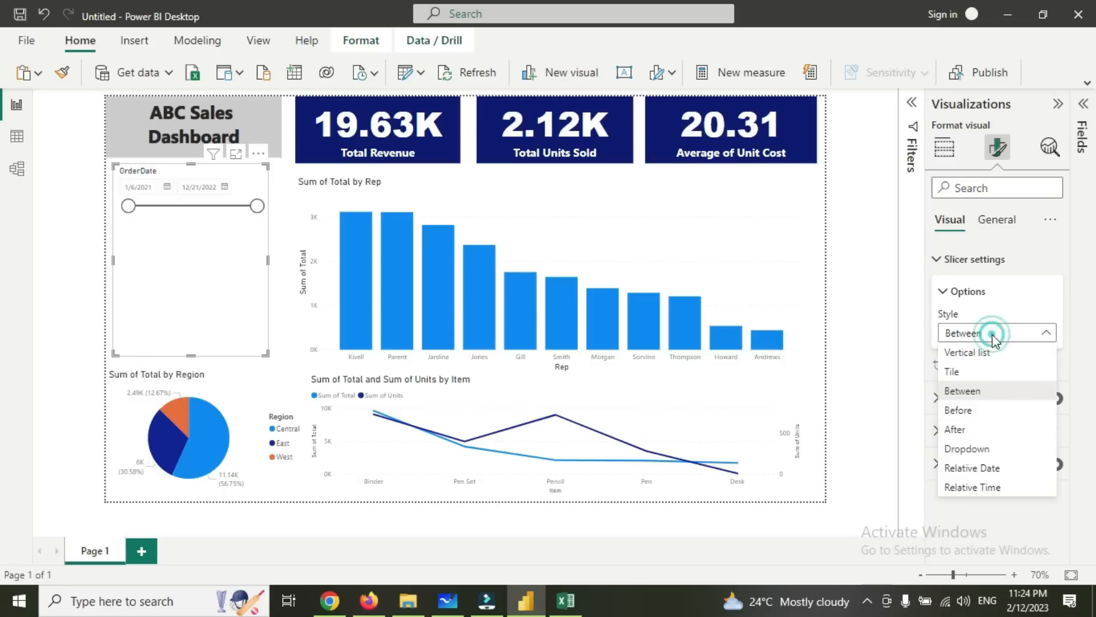
click(992, 334)
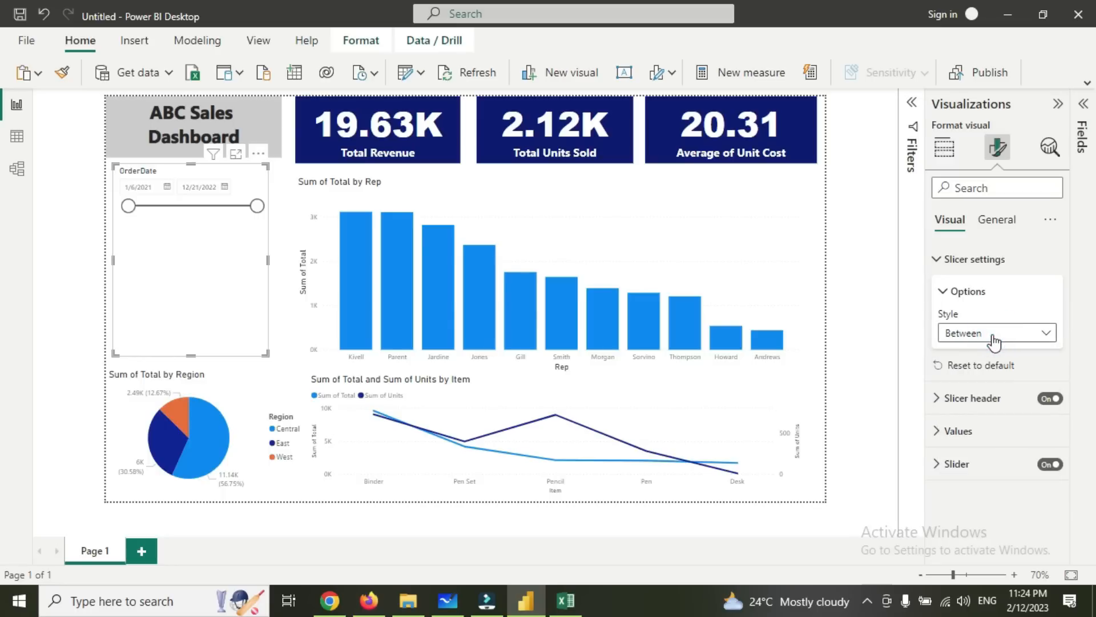
click(956, 294)
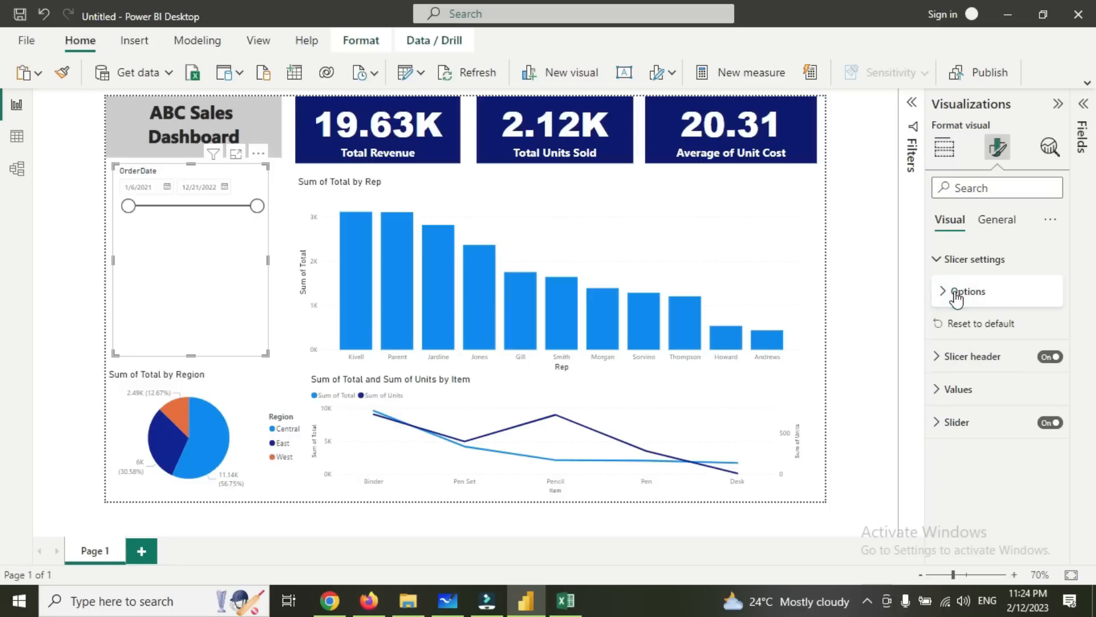
click(963, 358)
scroll(1028, 508, down, 1)
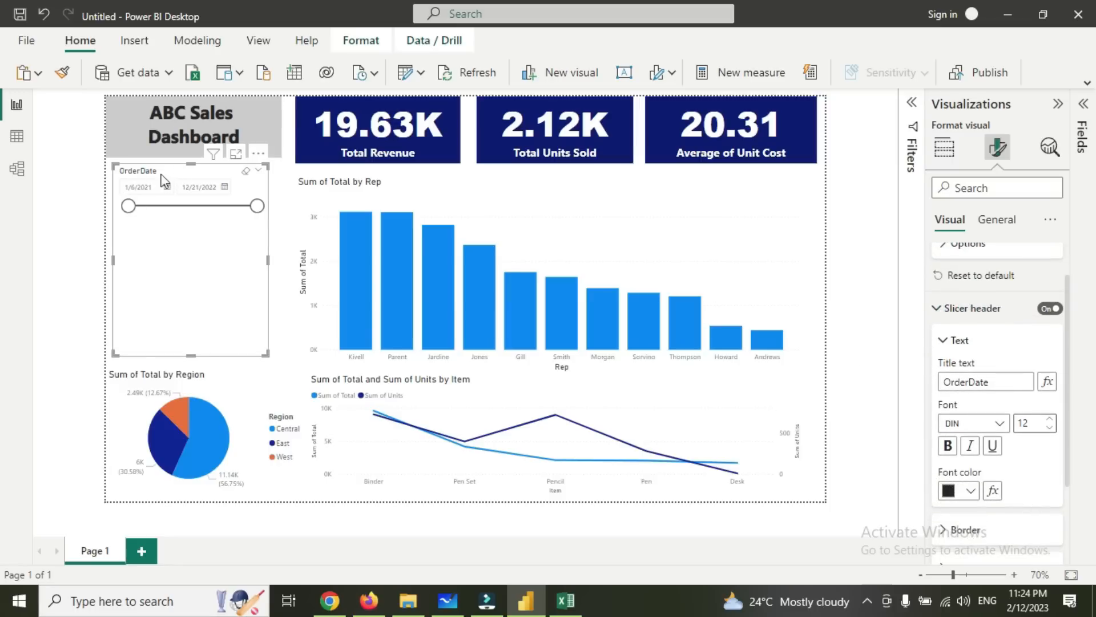
click(999, 427)
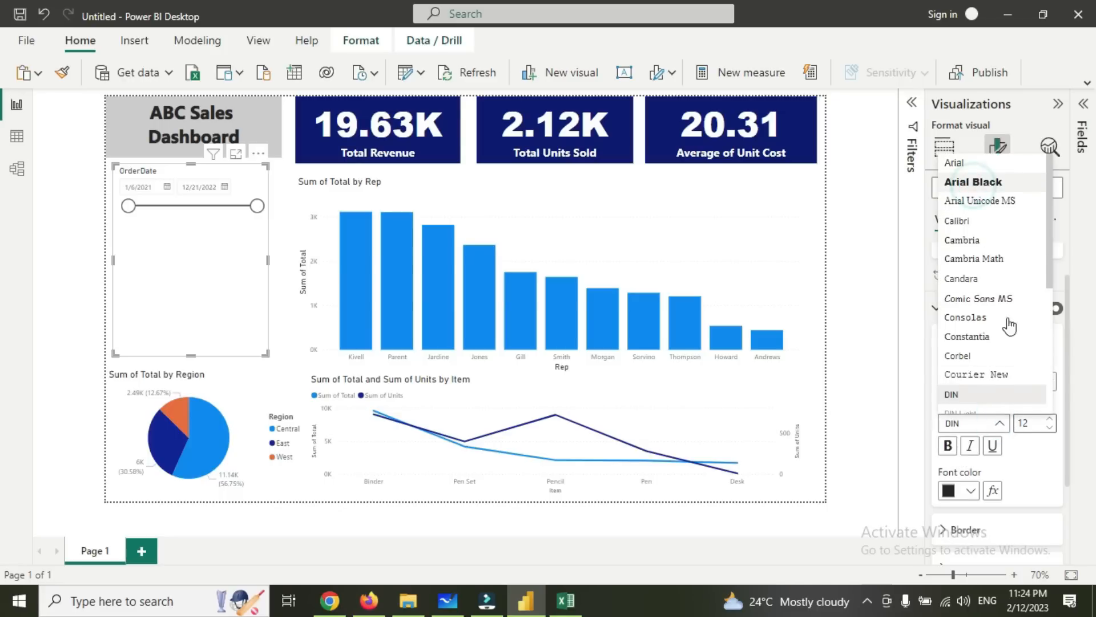
click(1025, 423)
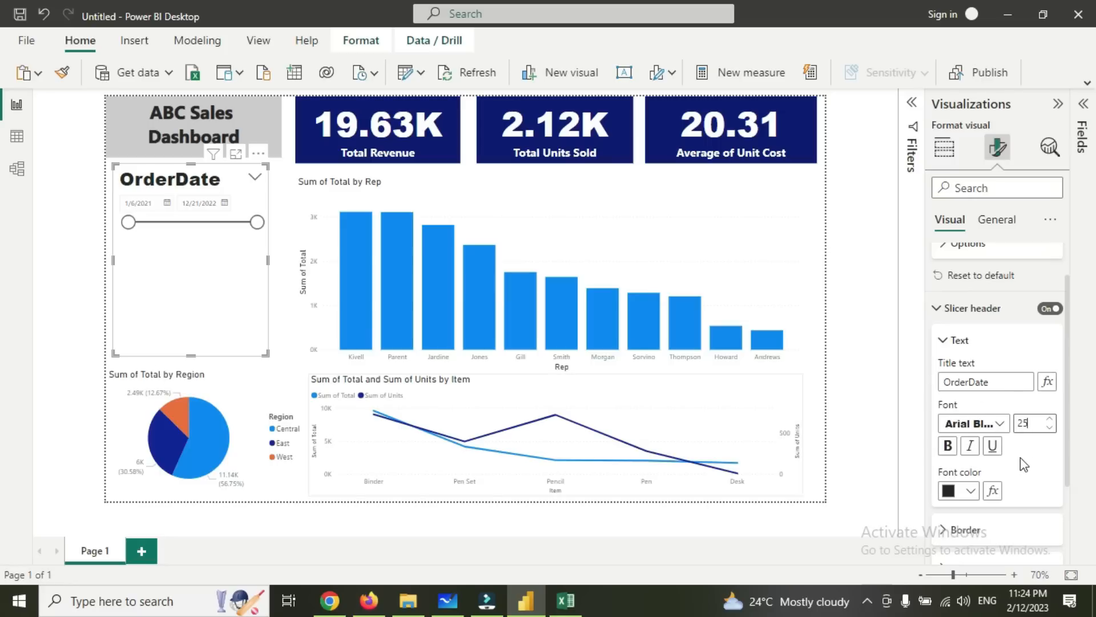
Set the OrderDate slicer header's background to the same dark navy blue as the cards.
scroll(1020, 457, down, 2)
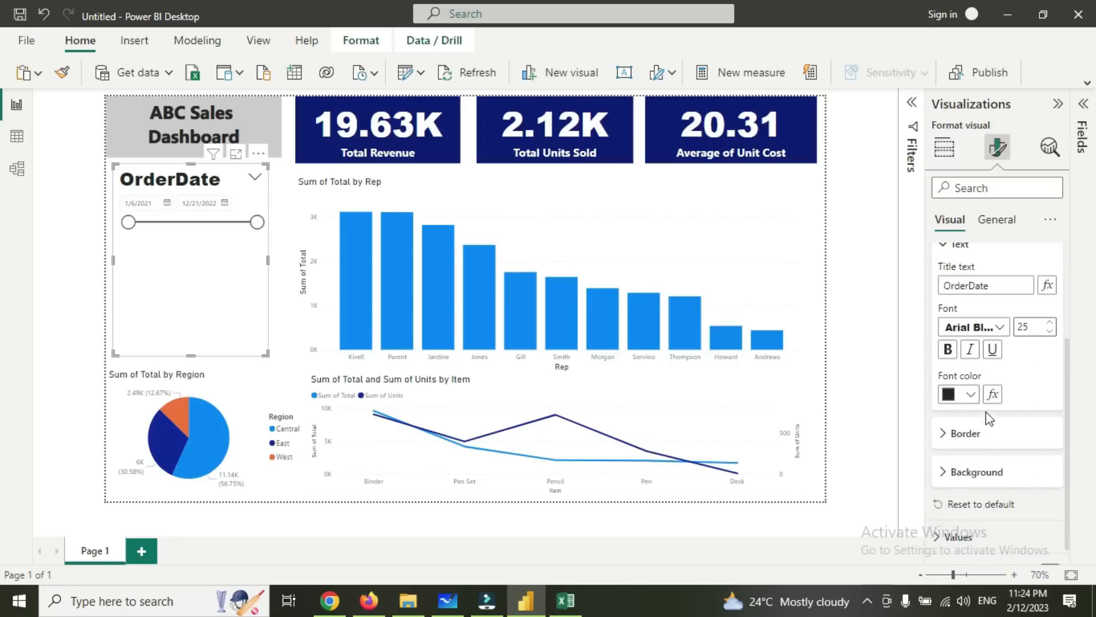
click(966, 434)
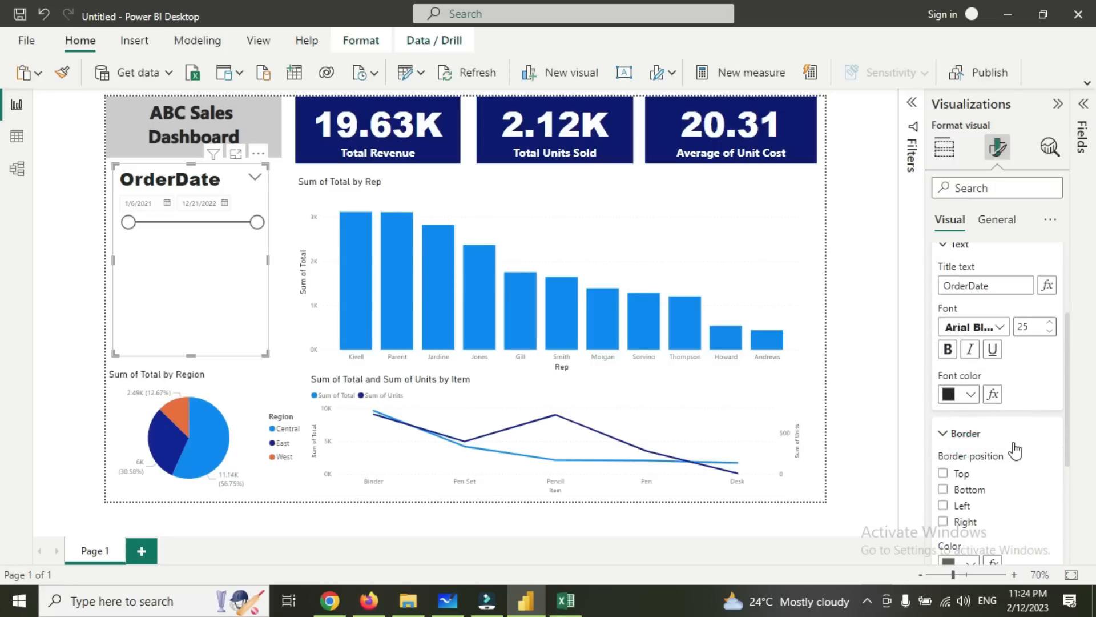
scroll(1015, 451, down, 2)
scroll(1002, 432, up, 5)
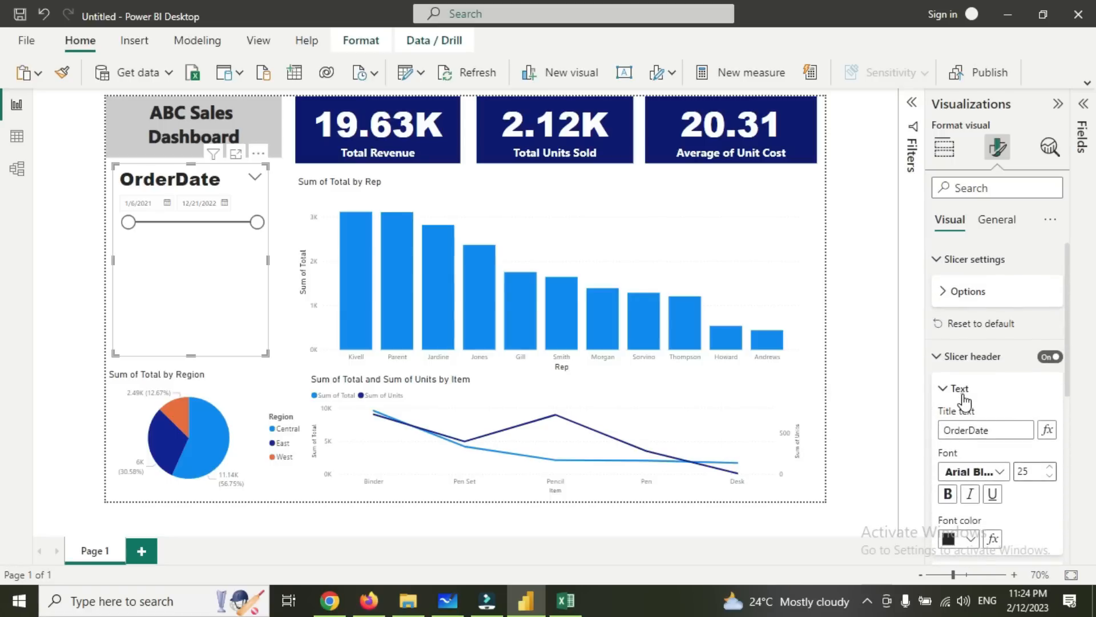
click(960, 390)
click(947, 428)
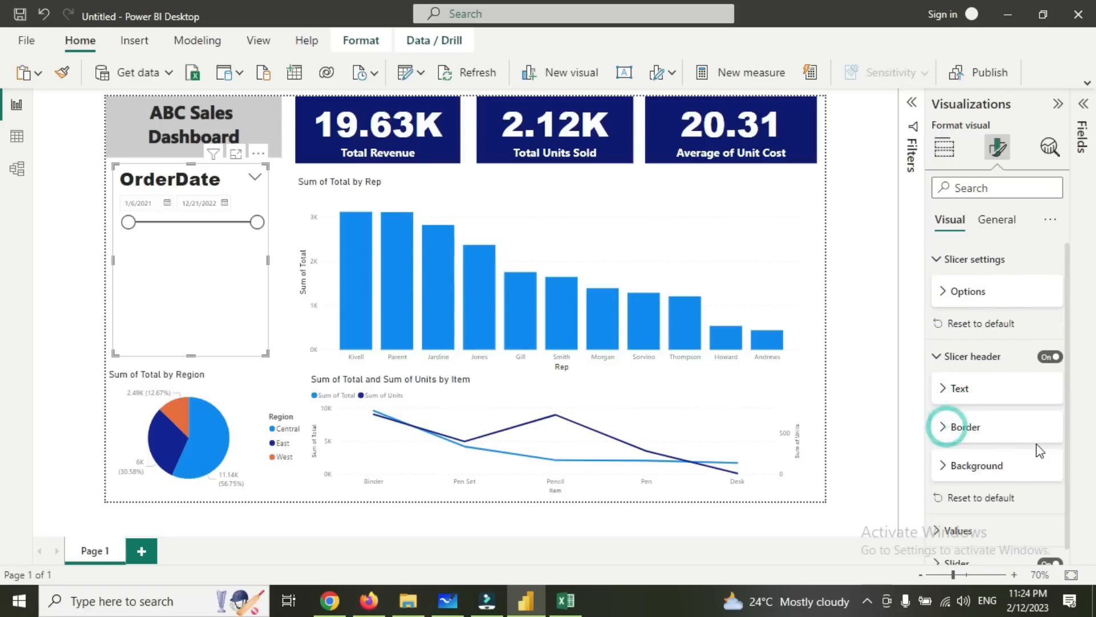
scroll(1036, 443, down, 1)
click(989, 451)
scroll(1030, 450, down, 1)
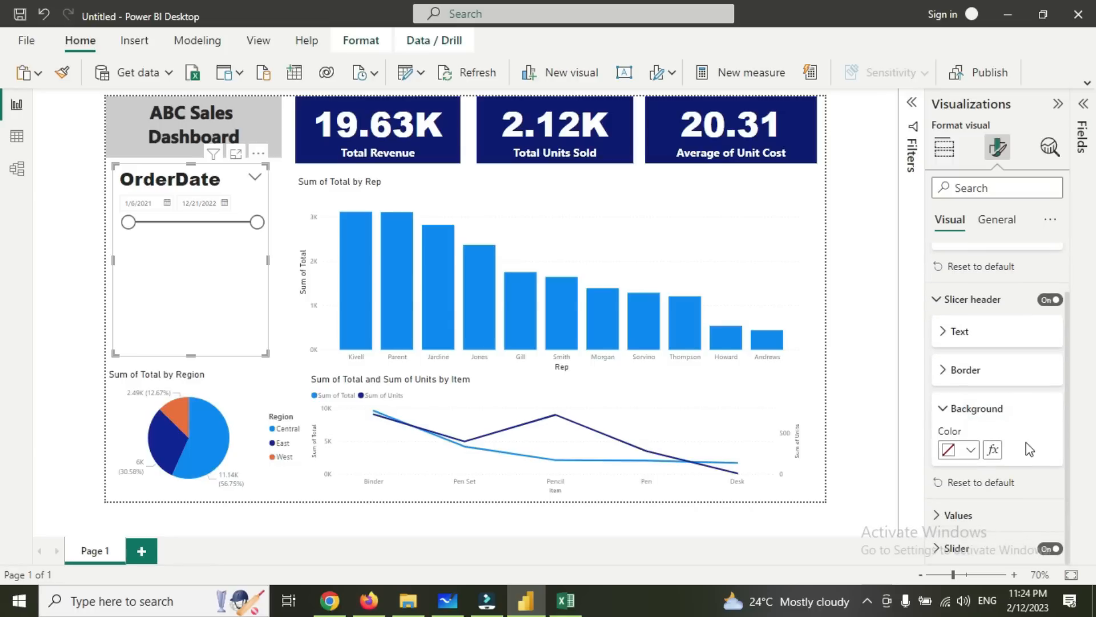
click(978, 451)
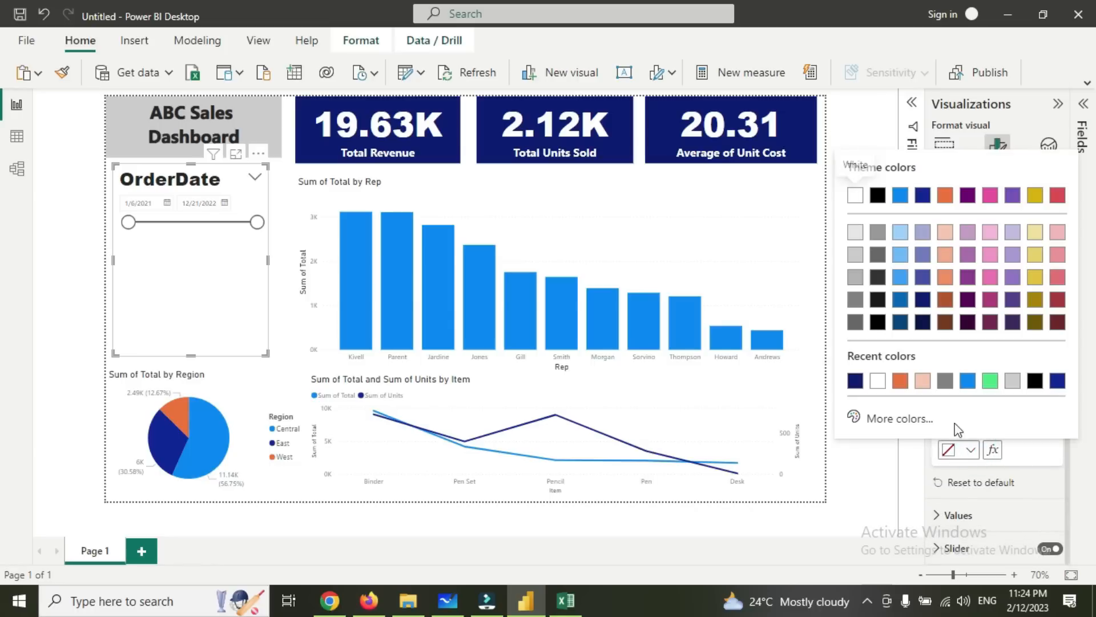
click(856, 382)
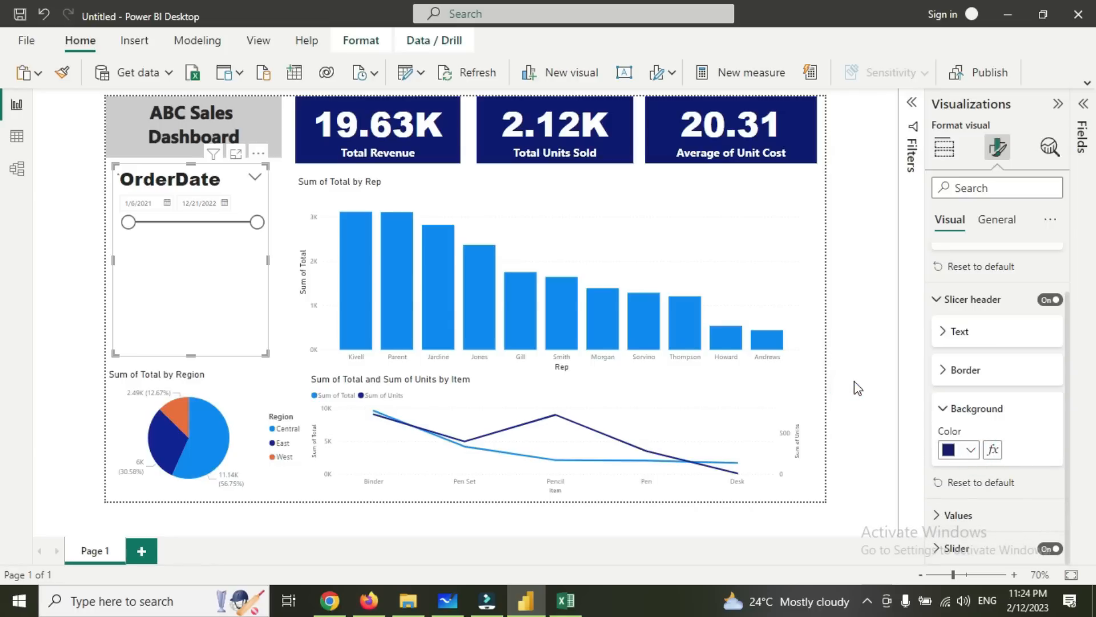
Make the slicer header's text white and change its title to Order Date.
scroll(1027, 418, up, 1)
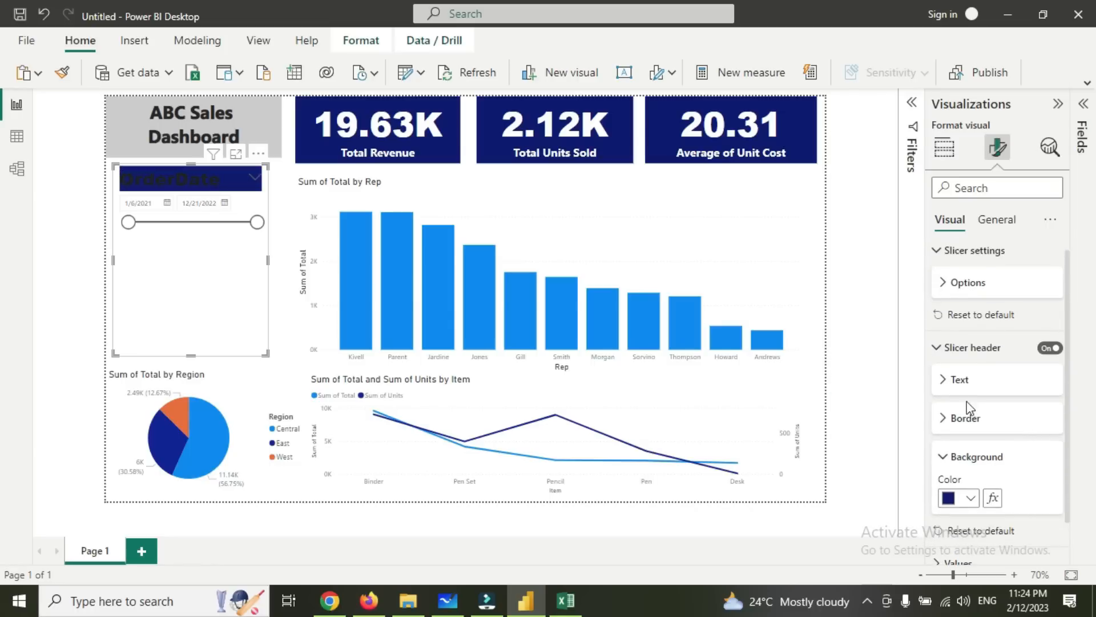
click(955, 378)
scroll(984, 455, down, 2)
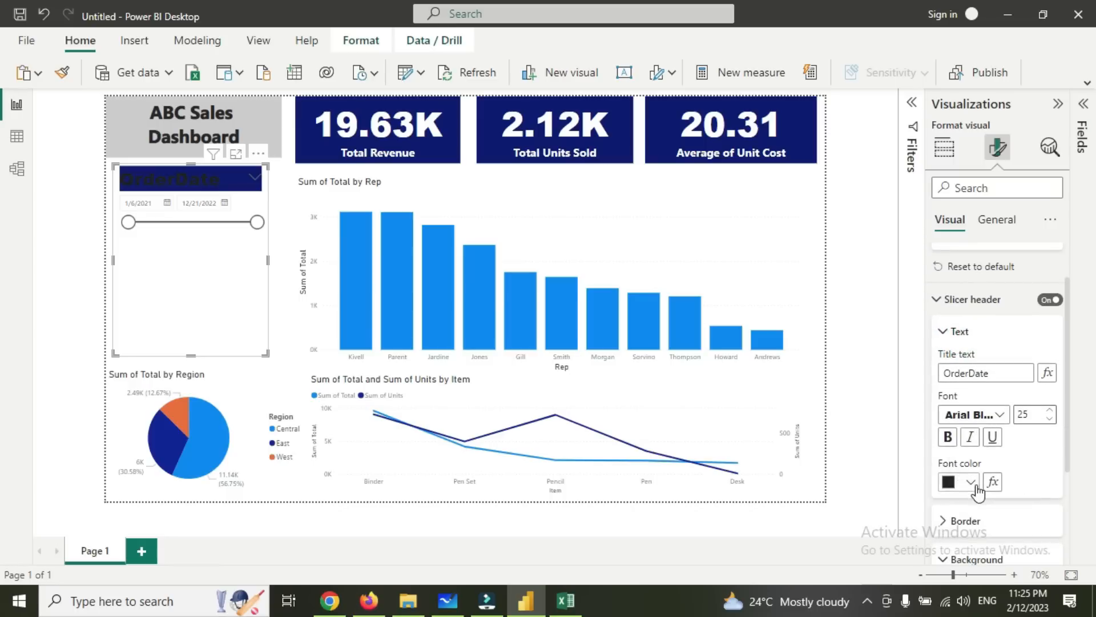
click(970, 481)
click(856, 229)
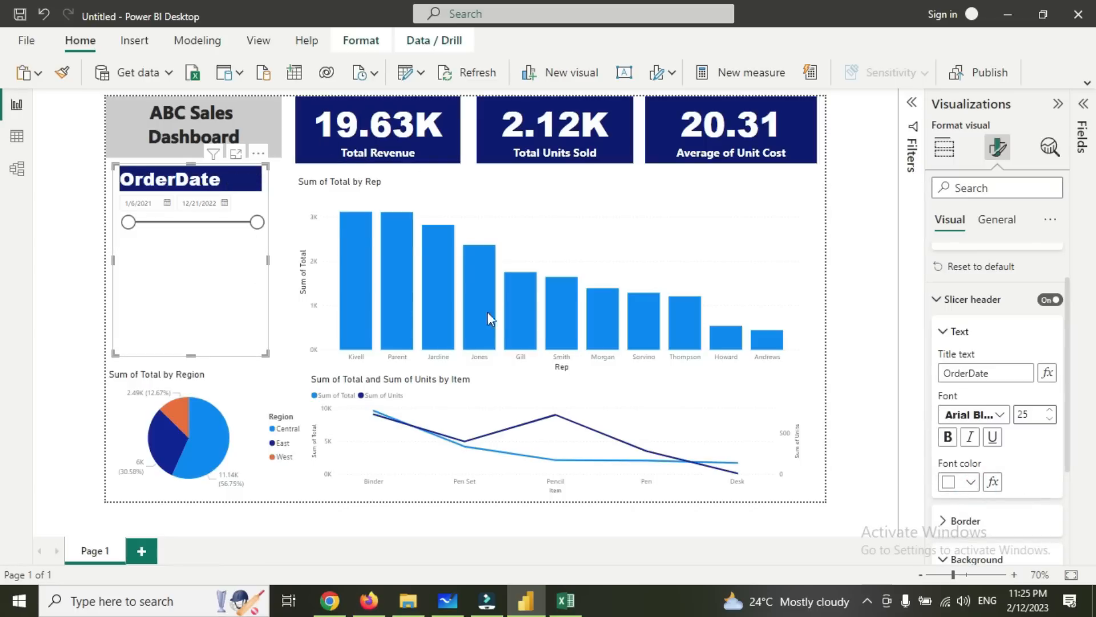
click(972, 373)
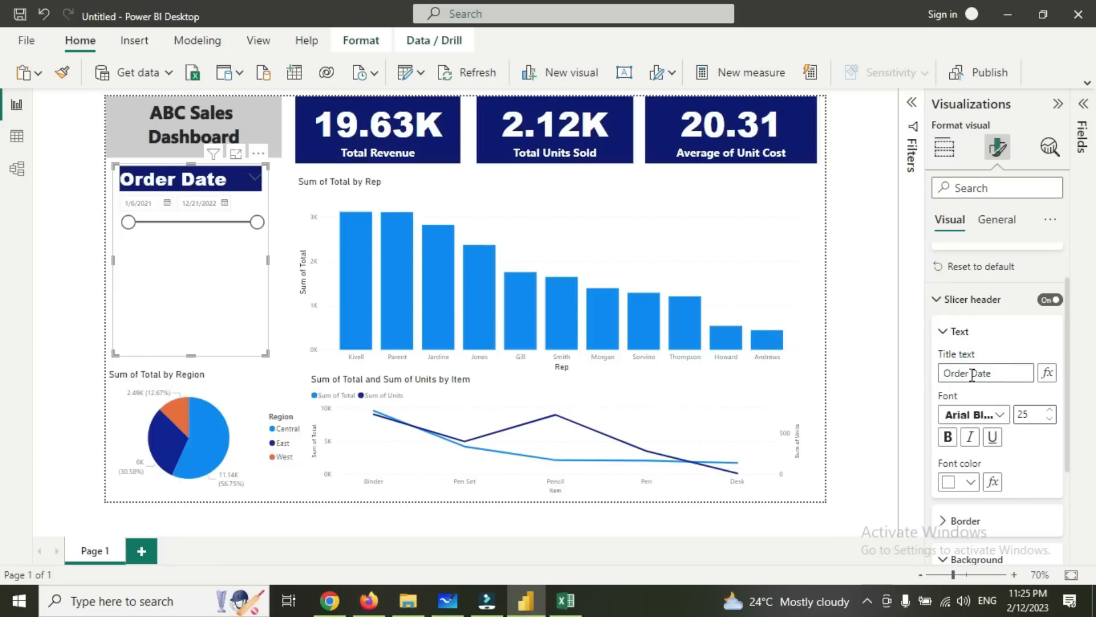
click(819, 185)
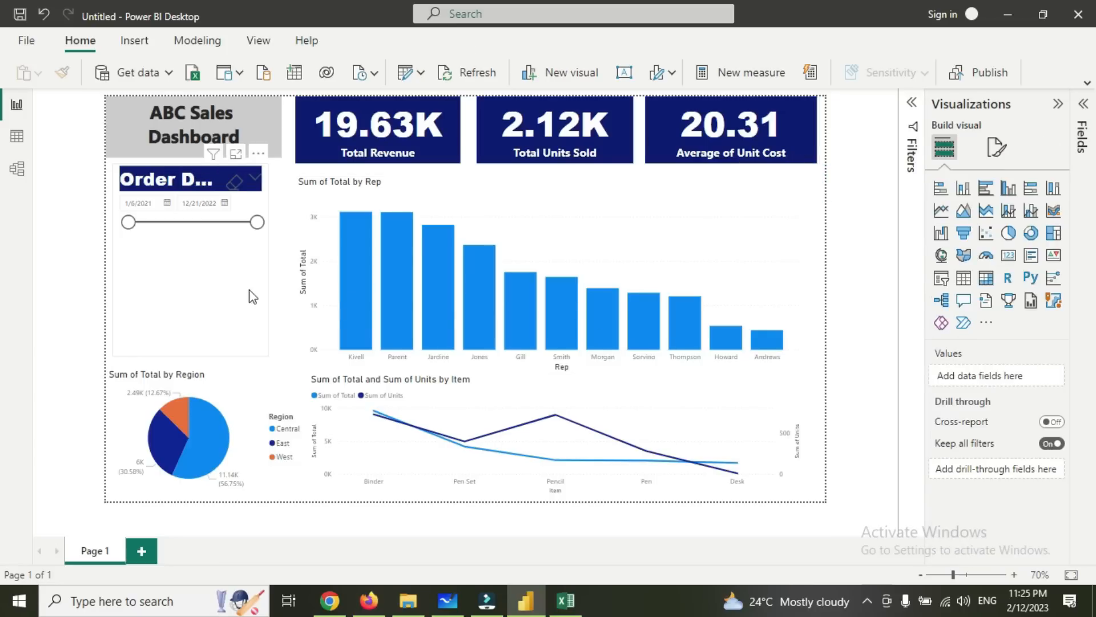
click(292, 192)
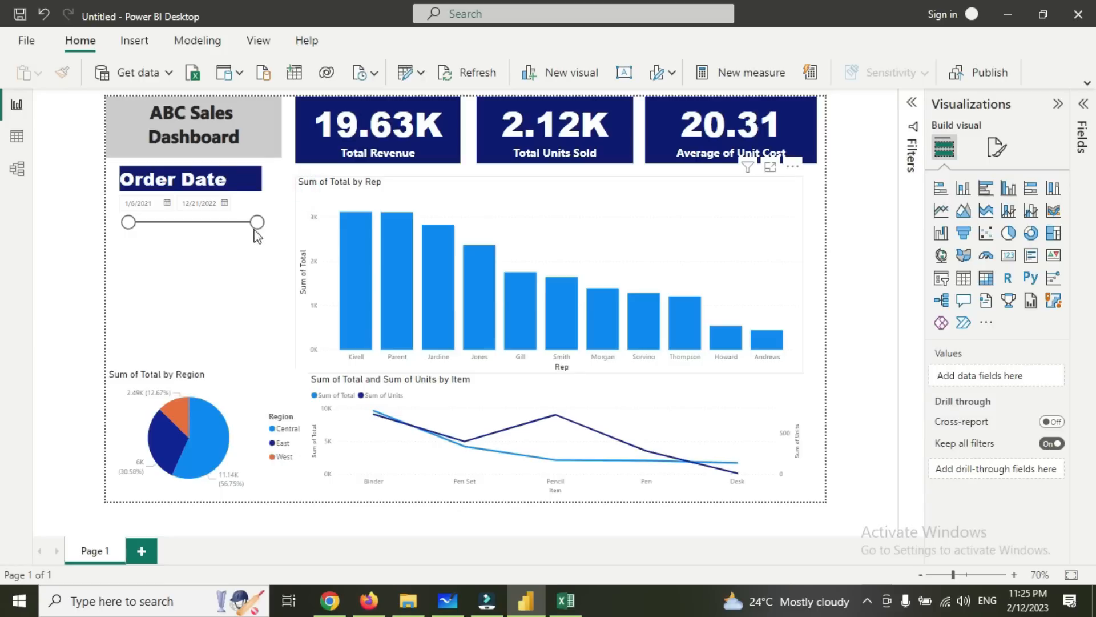
Examine the general properties and data label options of the Sum of Total by Rep column chart.
click(998, 147)
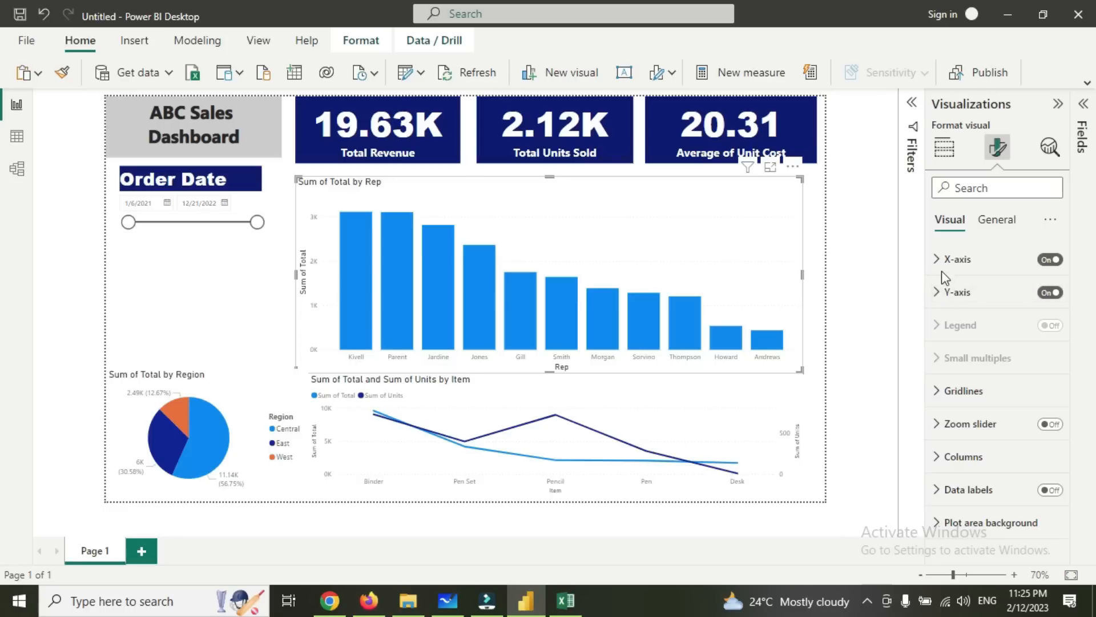
click(996, 219)
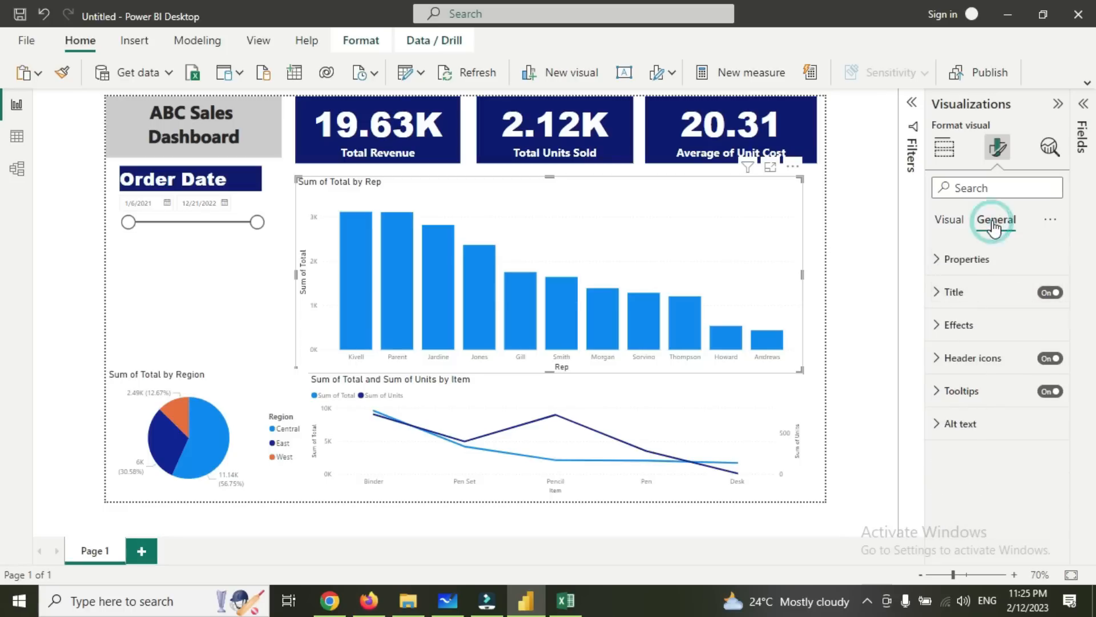
click(956, 328)
click(957, 331)
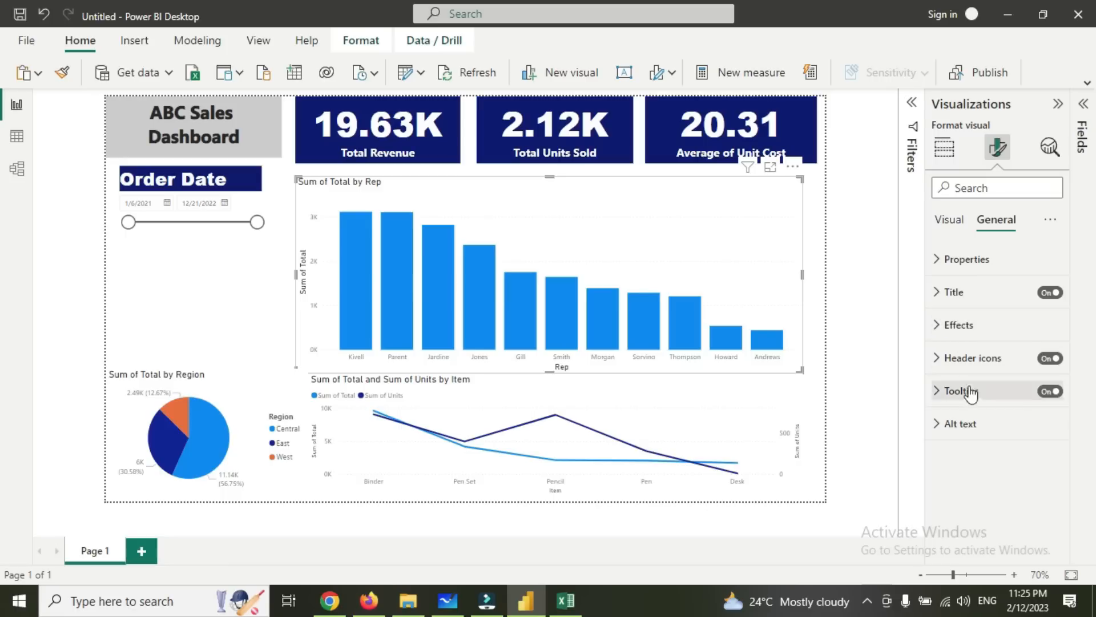
click(966, 260)
scroll(987, 317, down, 3)
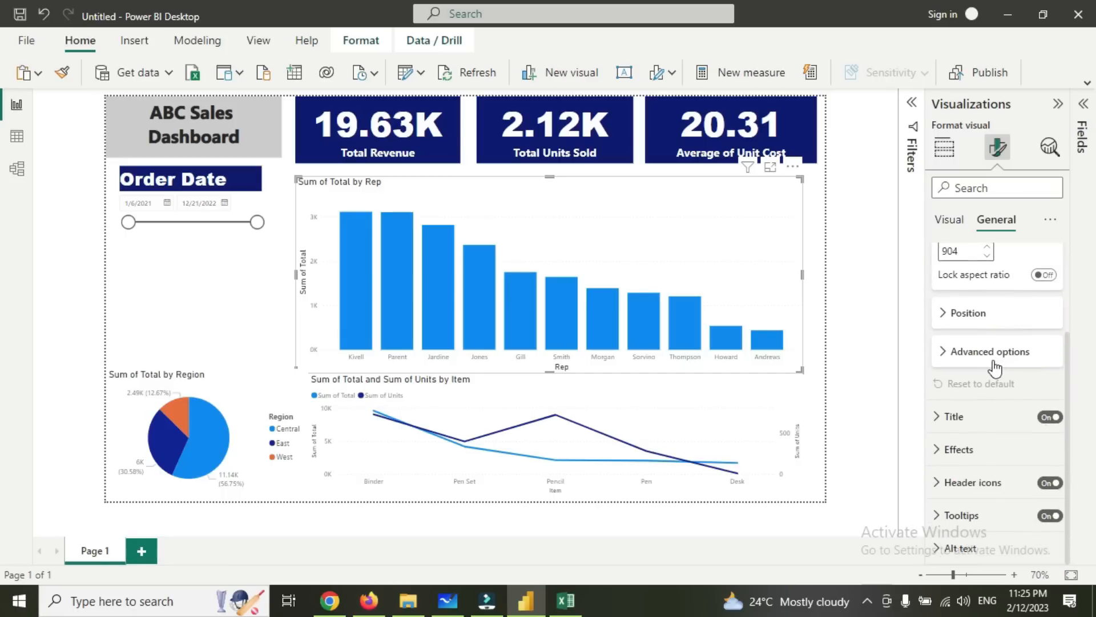
scroll(989, 355, up, 3)
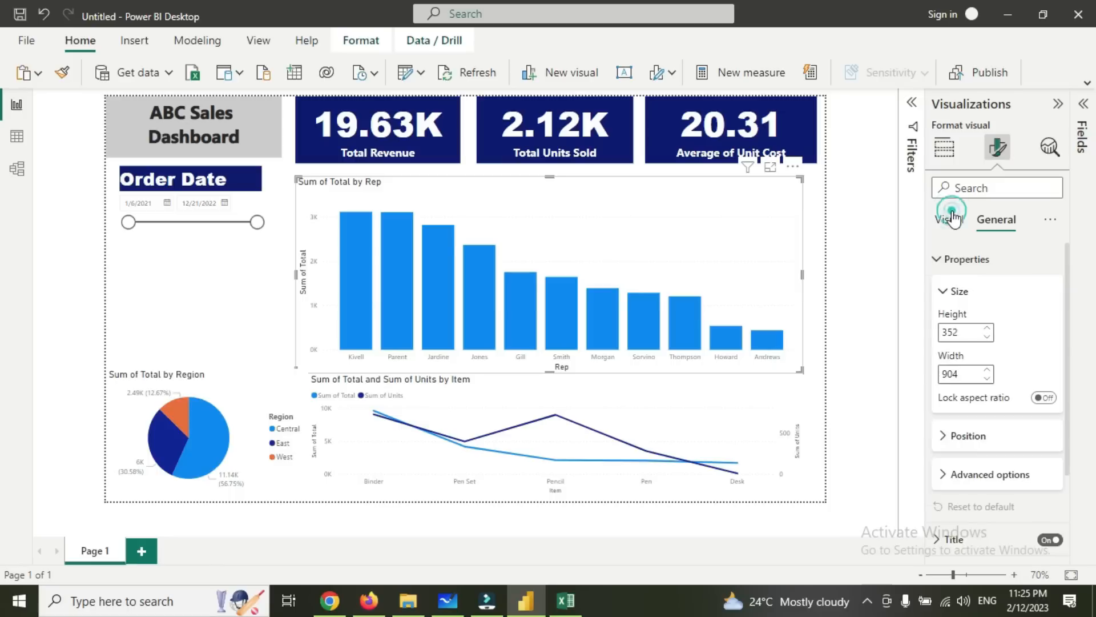
click(949, 219)
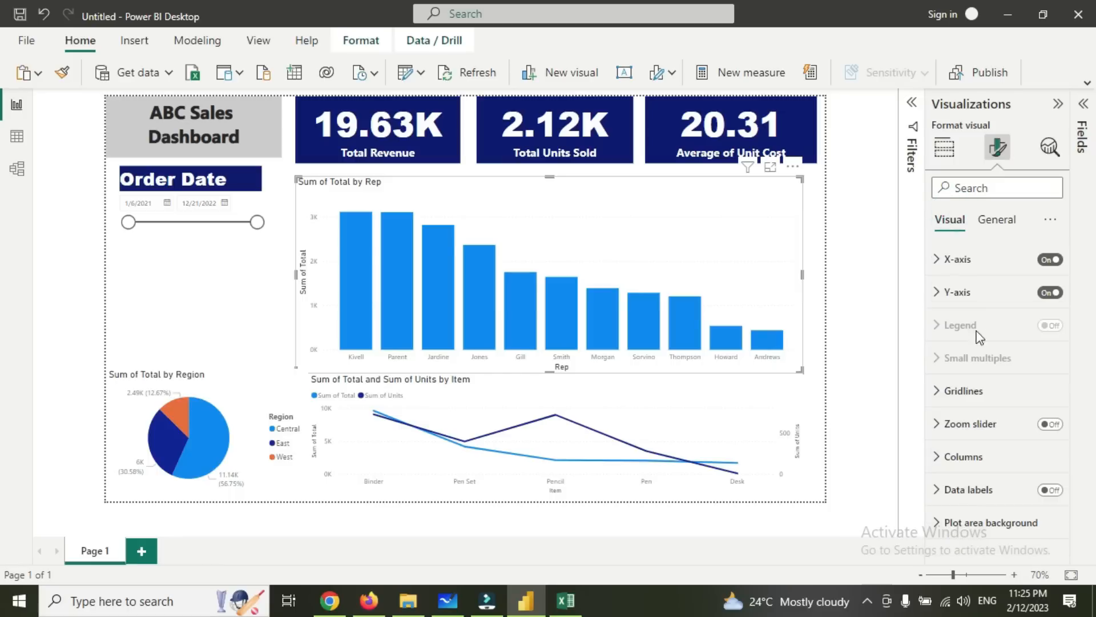
click(966, 490)
scroll(994, 462, down, 3)
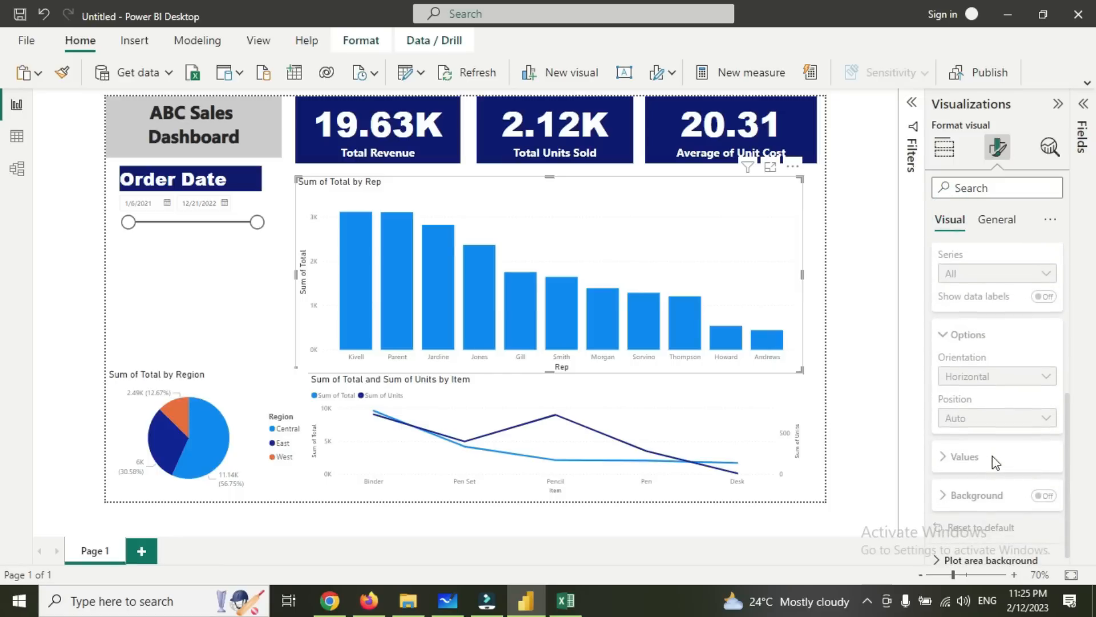
scroll(995, 463, up, 2)
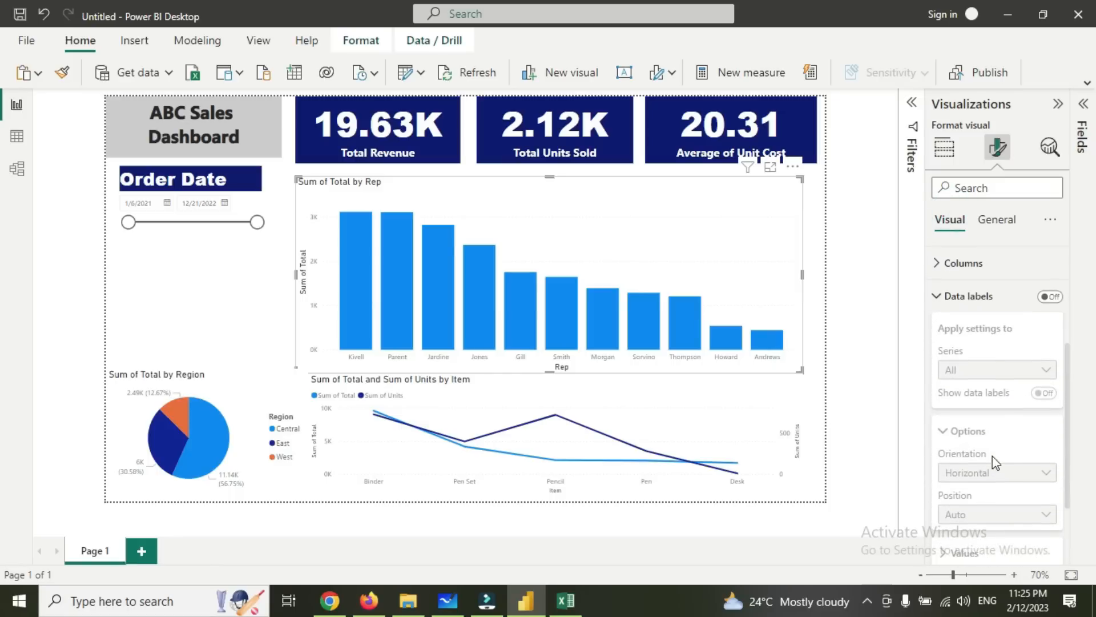
click(979, 296)
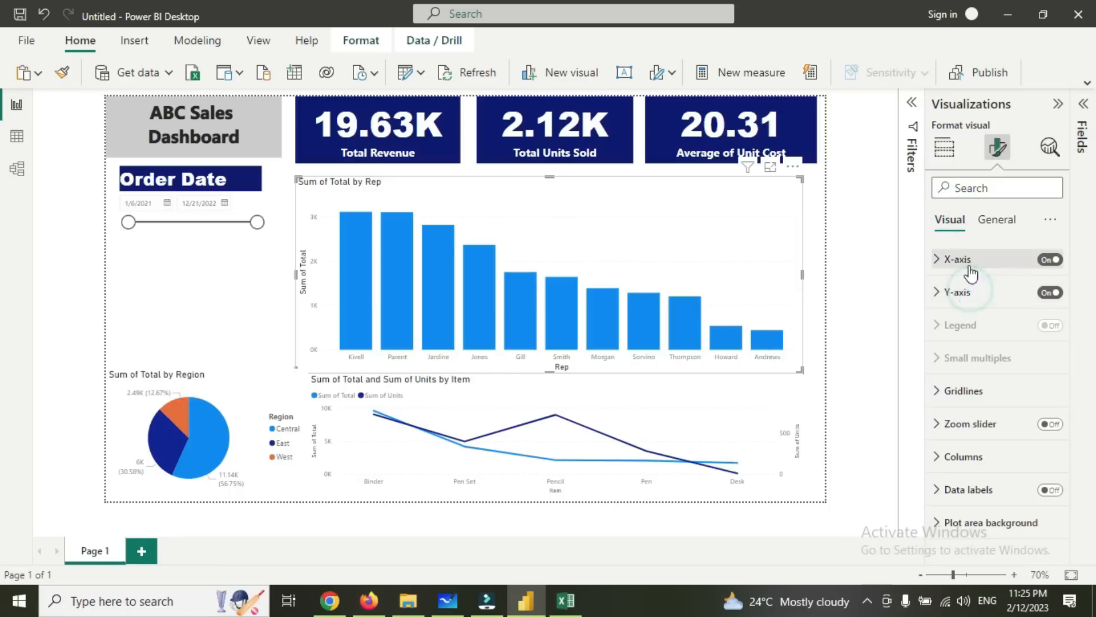
Look through the gridline, Y-axis and size settings of the Sum of Total by Rep chart.
click(982, 400)
scroll(981, 408, down, 2)
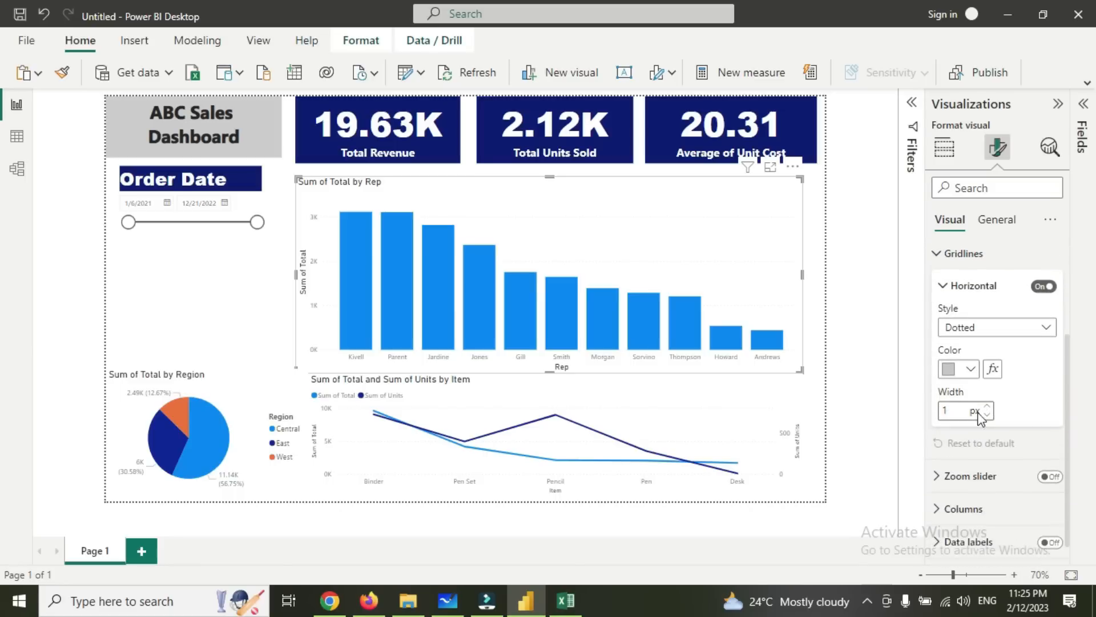
scroll(980, 417, up, 1)
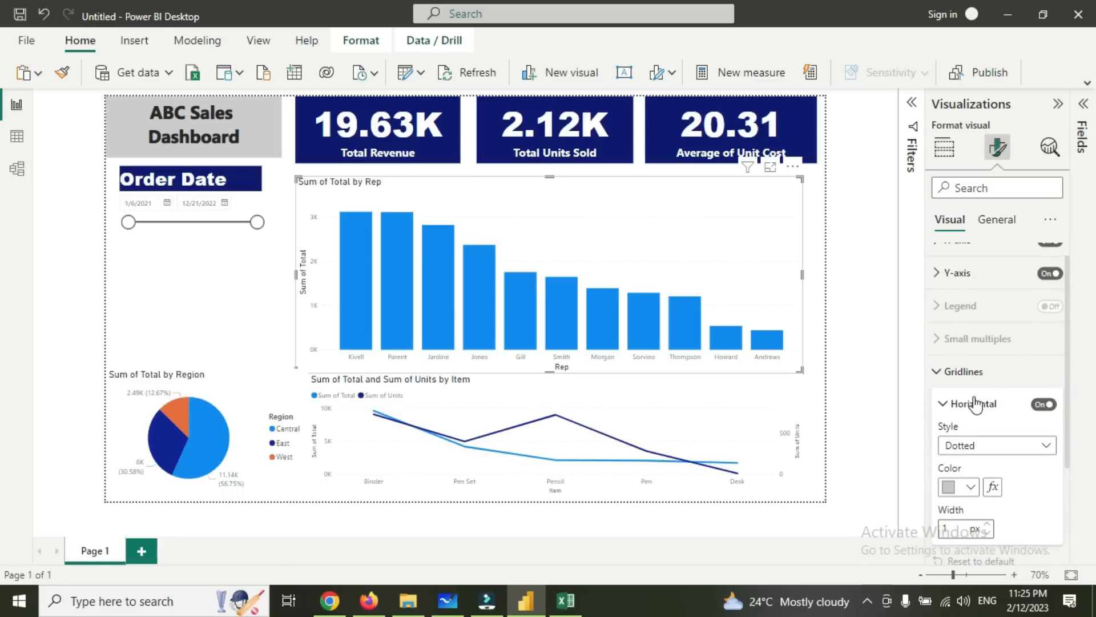
click(976, 403)
scroll(990, 451, down, 1)
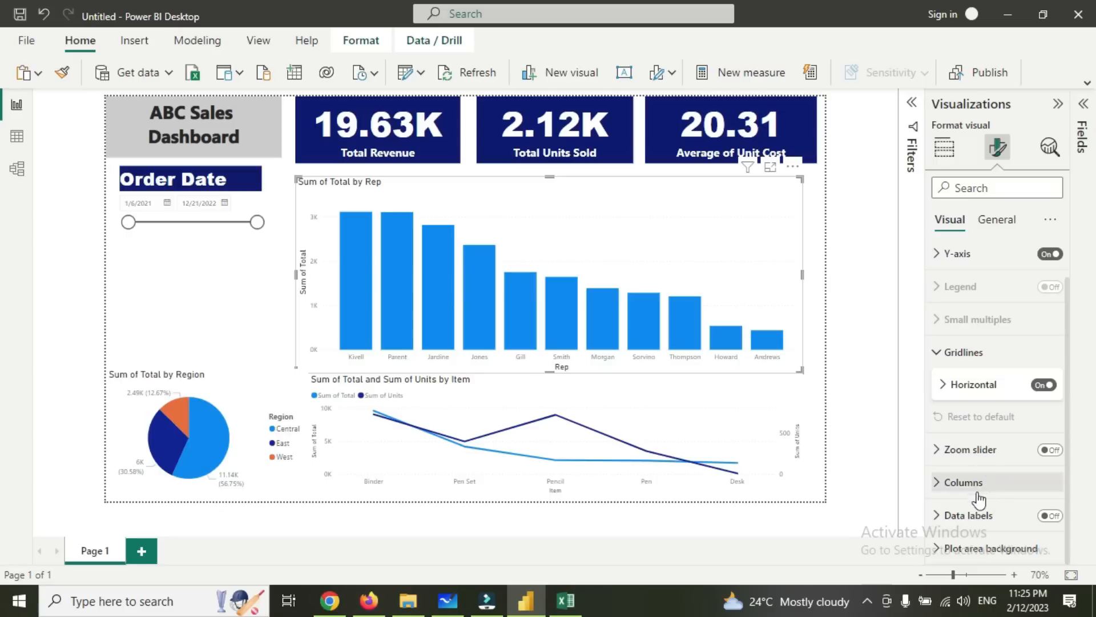
scroll(979, 500, up, 1)
click(946, 388)
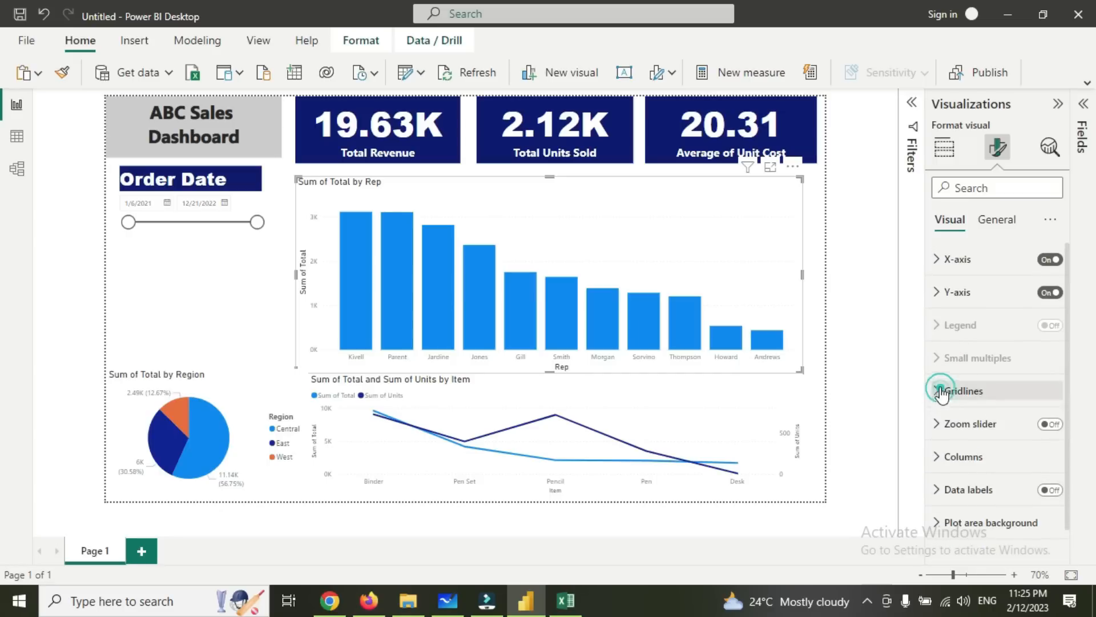
click(941, 295)
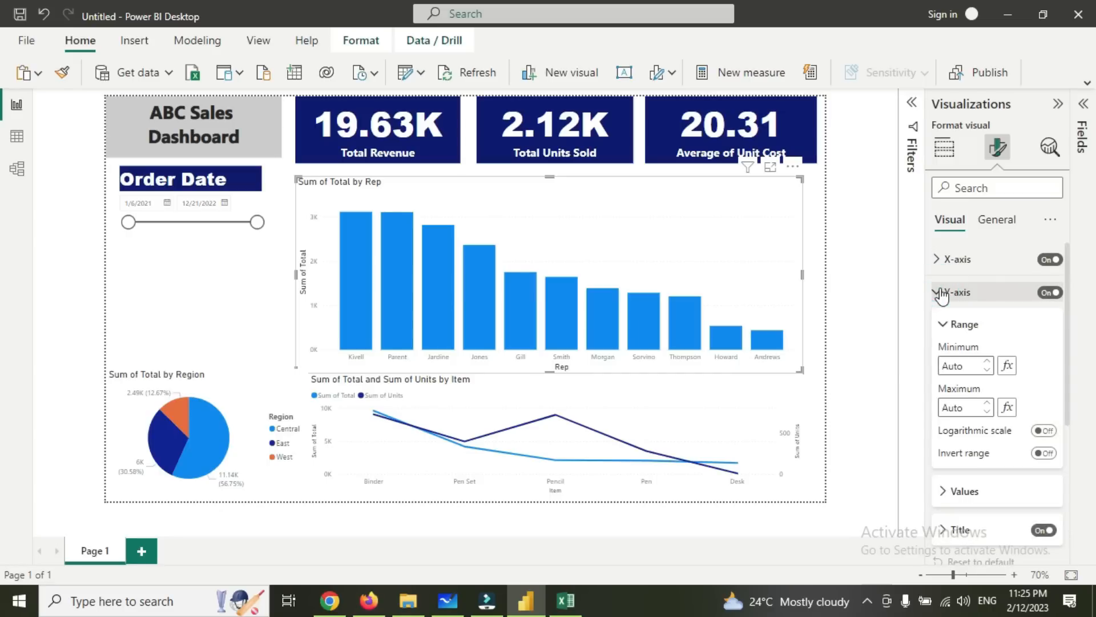
click(941, 294)
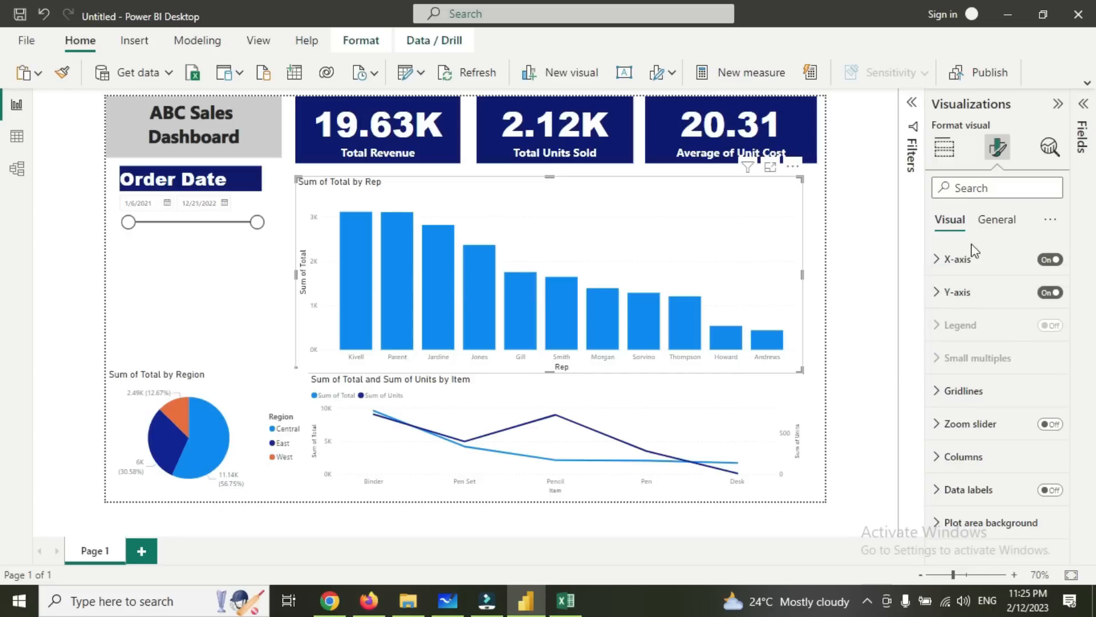
click(996, 220)
scroll(1007, 423, down, 3)
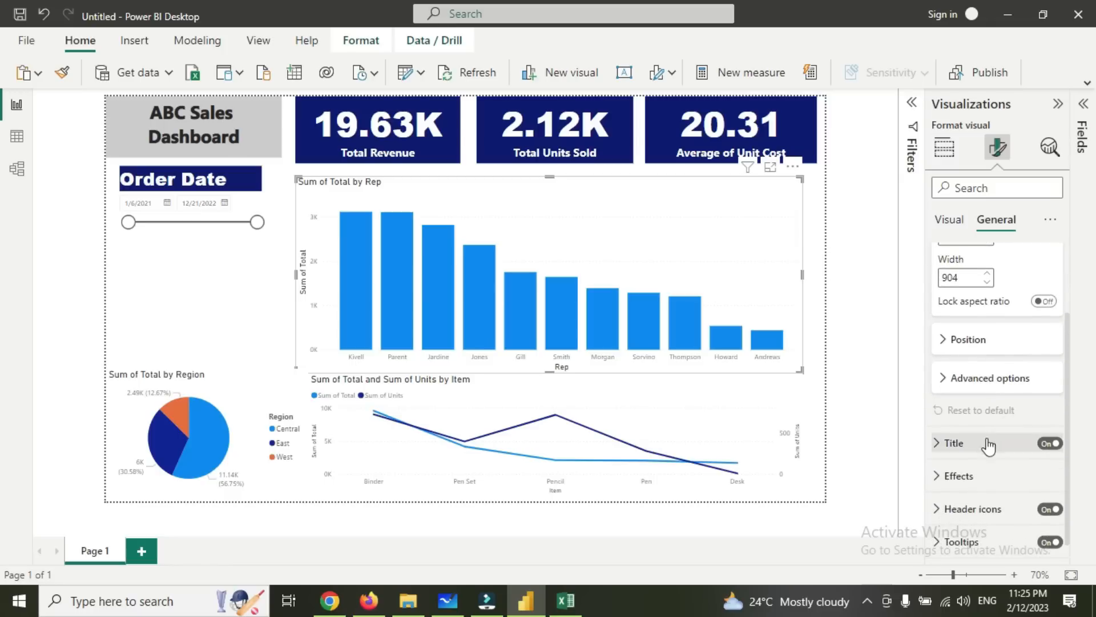
scroll(971, 474, up, 3)
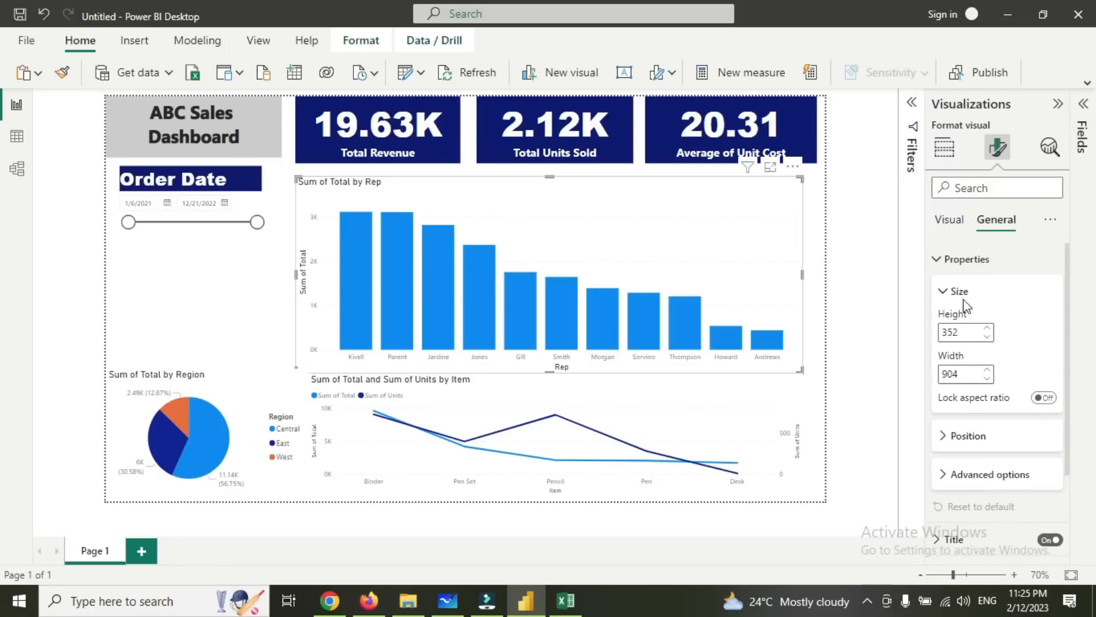
click(943, 260)
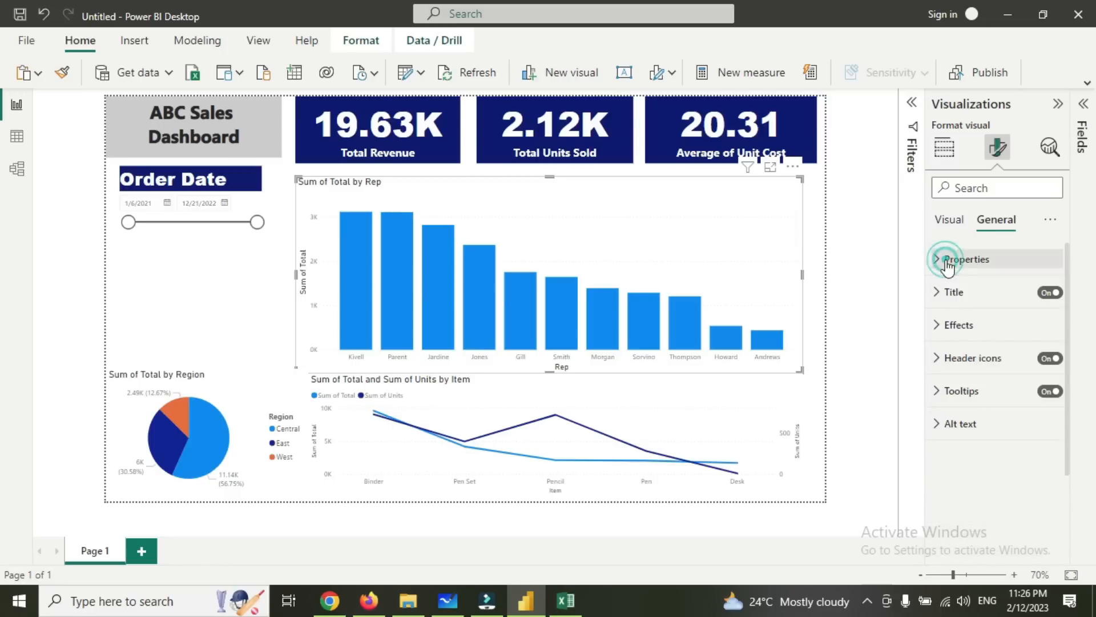
click(618, 183)
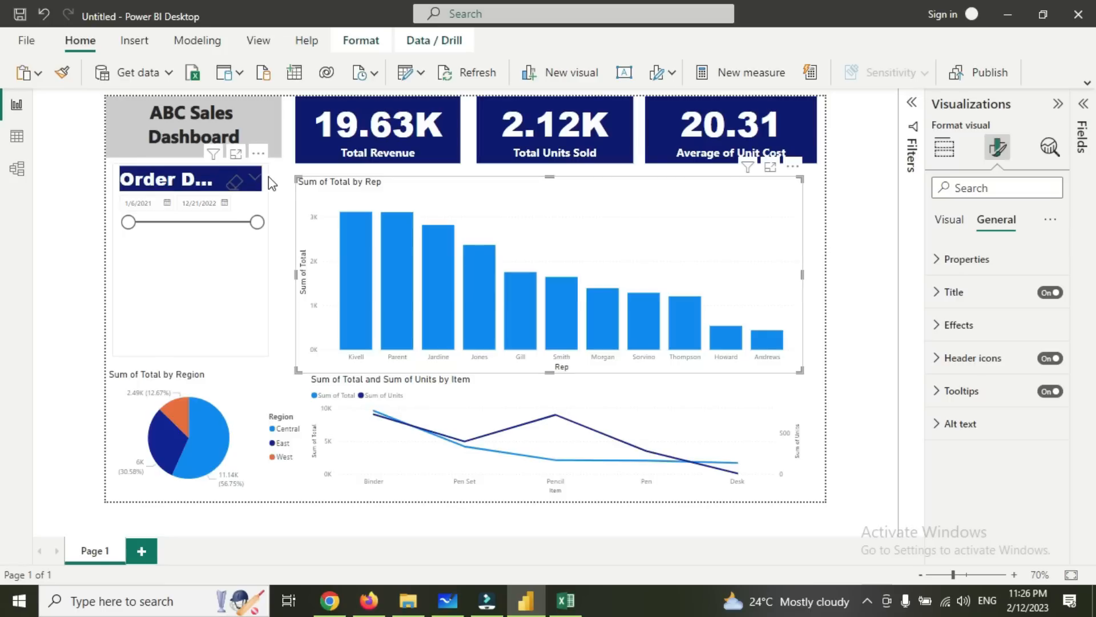
Set the Order Date slicer's date values to a bold Segoe UI font at size 15.
click(269, 176)
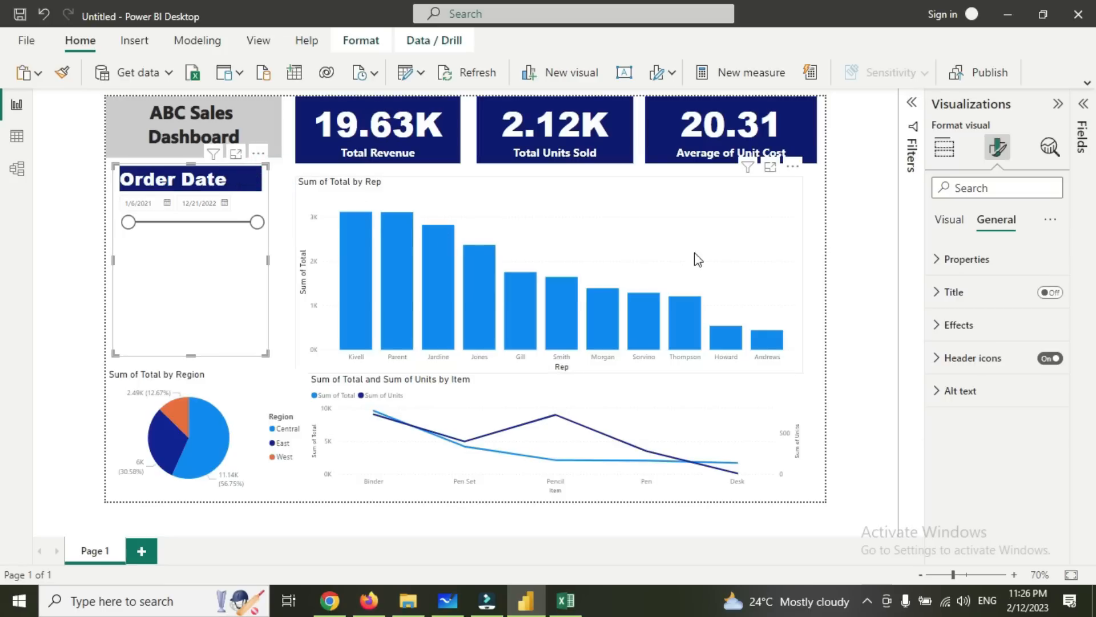
click(959, 323)
click(959, 322)
click(955, 269)
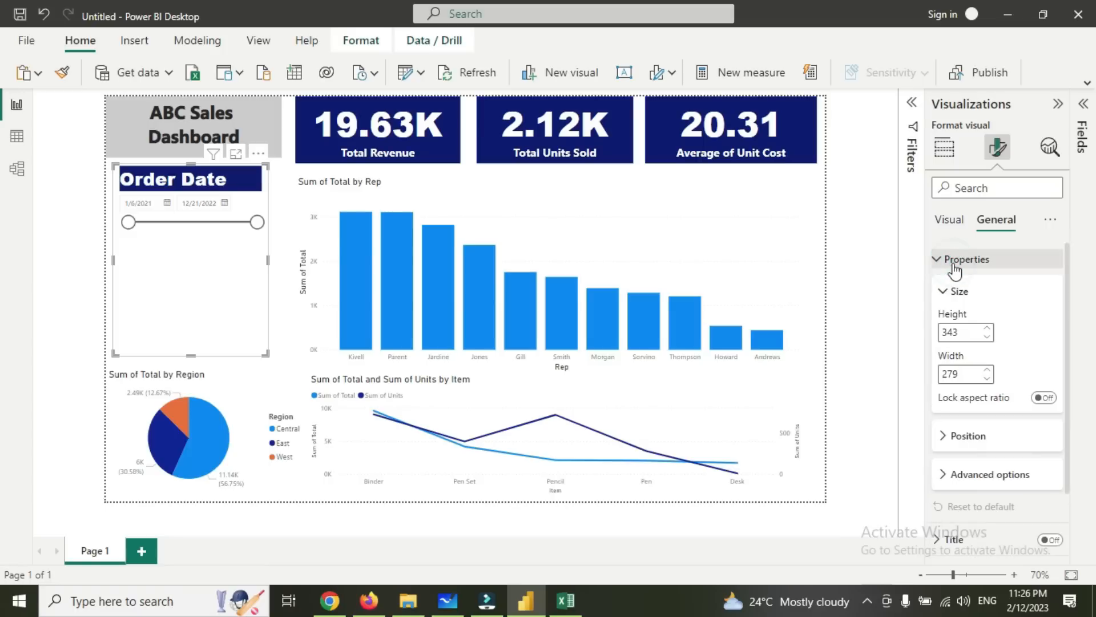
click(954, 262)
click(949, 220)
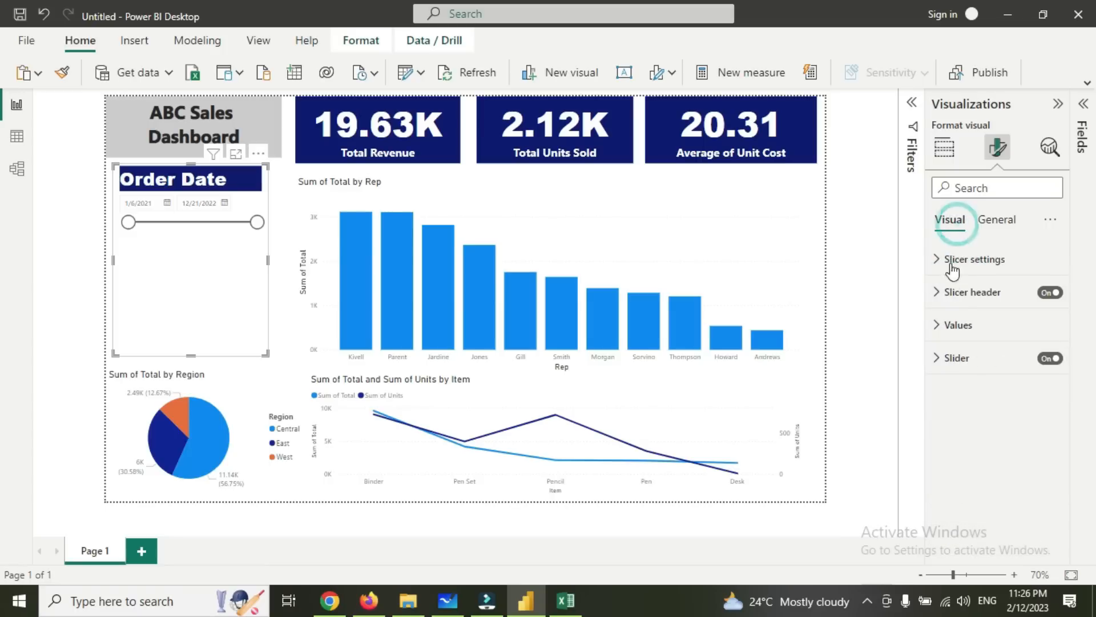
click(962, 324)
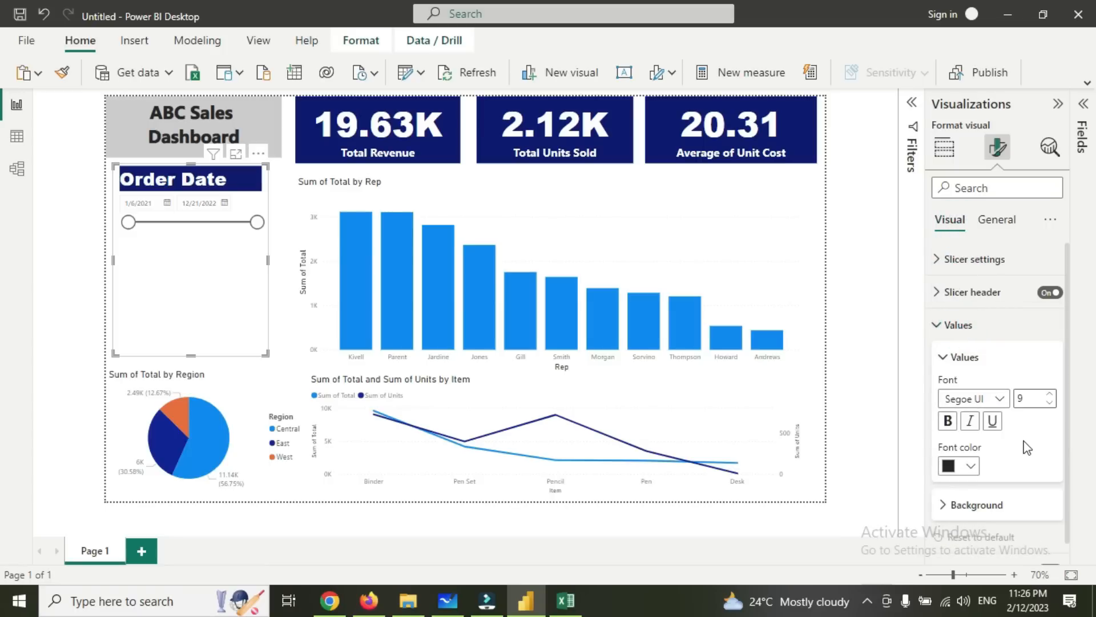
scroll(1031, 450, down, 1)
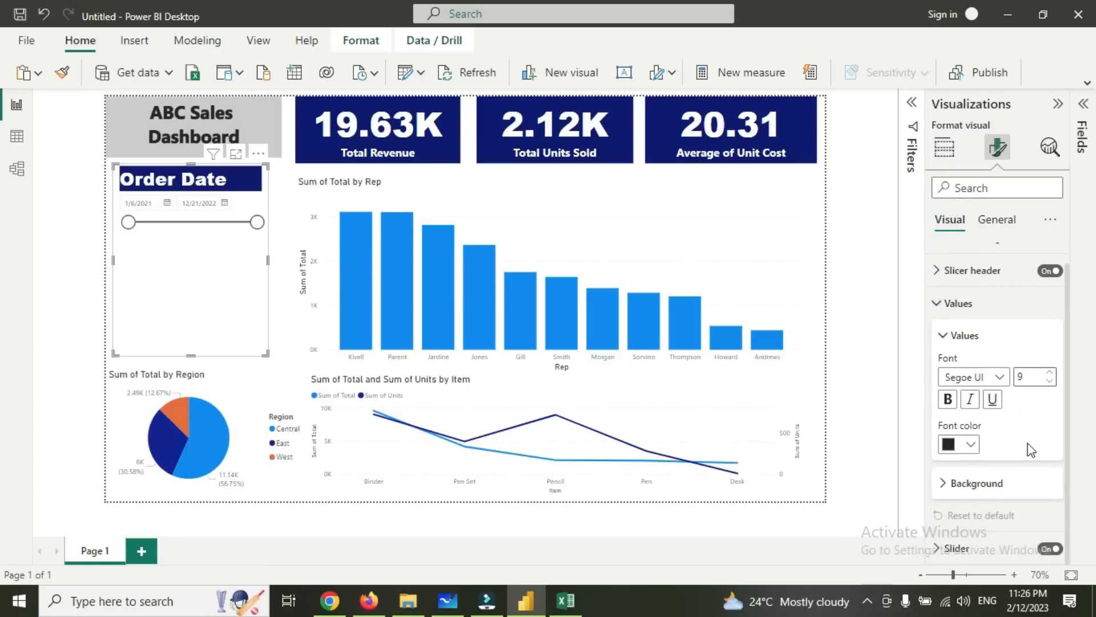
click(996, 376)
click(972, 296)
double_click(1032, 376)
key(Return)
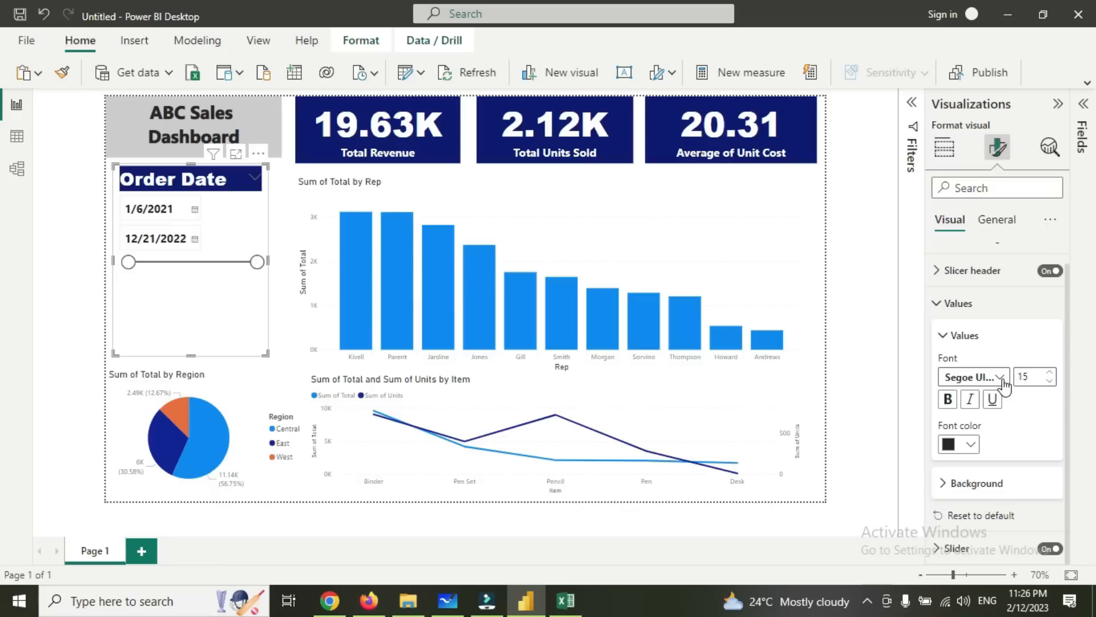
Reduce the font size of the Order Date slicer's date values to 12 and deselect the slicer.
key(BackSpace)
text(3)
key(BackSpace)
text(2)
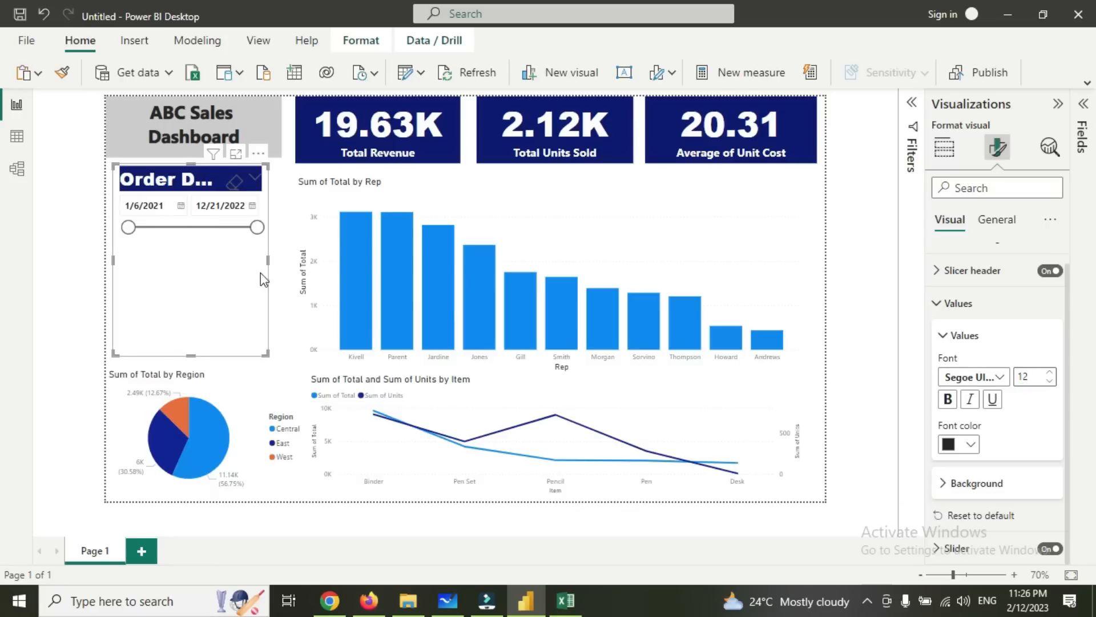
click(282, 230)
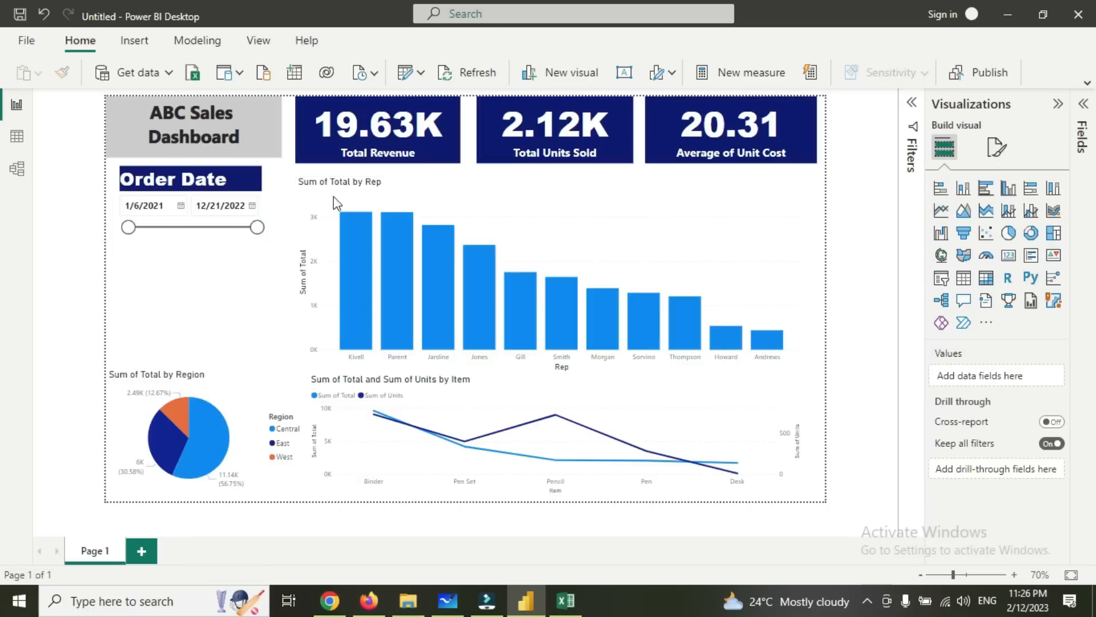
Turn off the Y-axis title of the Sum of Total by Rep column chart.
click(462, 197)
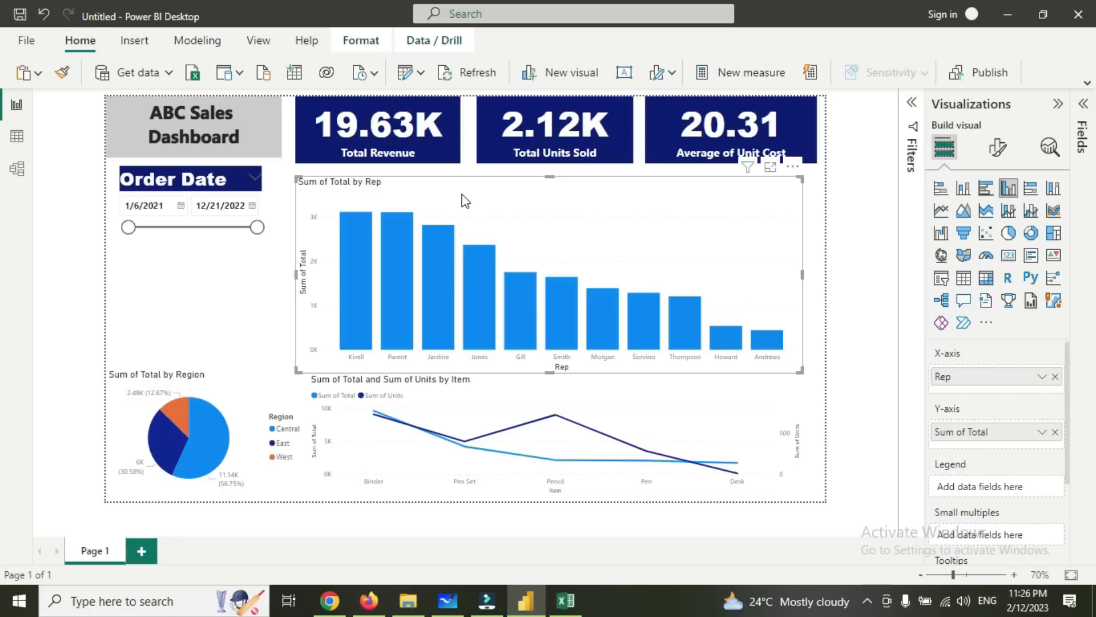
click(1000, 148)
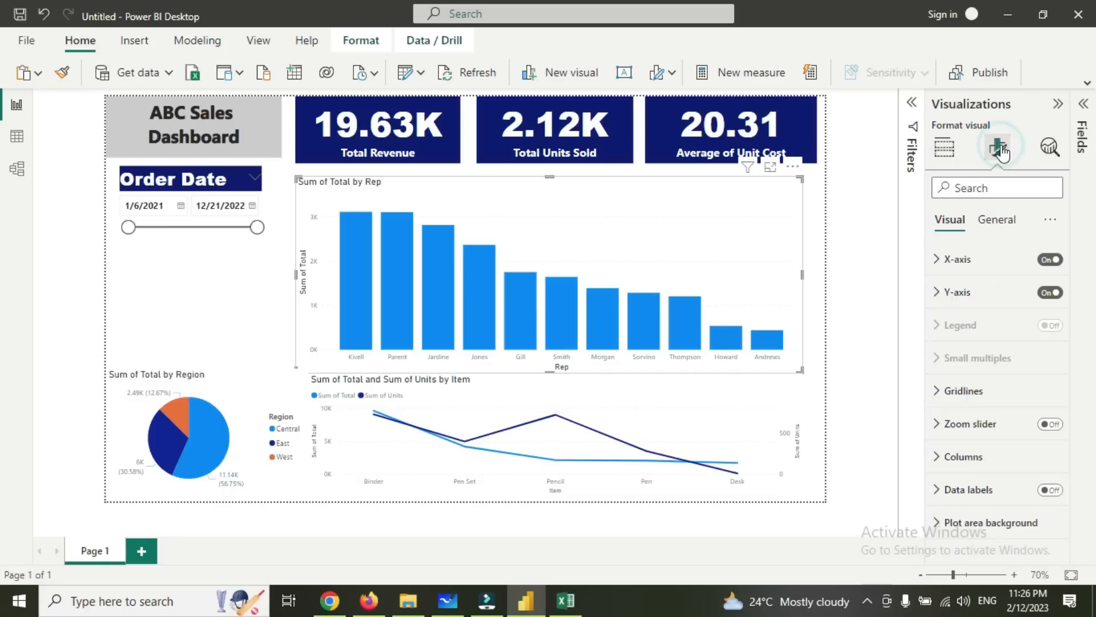
click(951, 292)
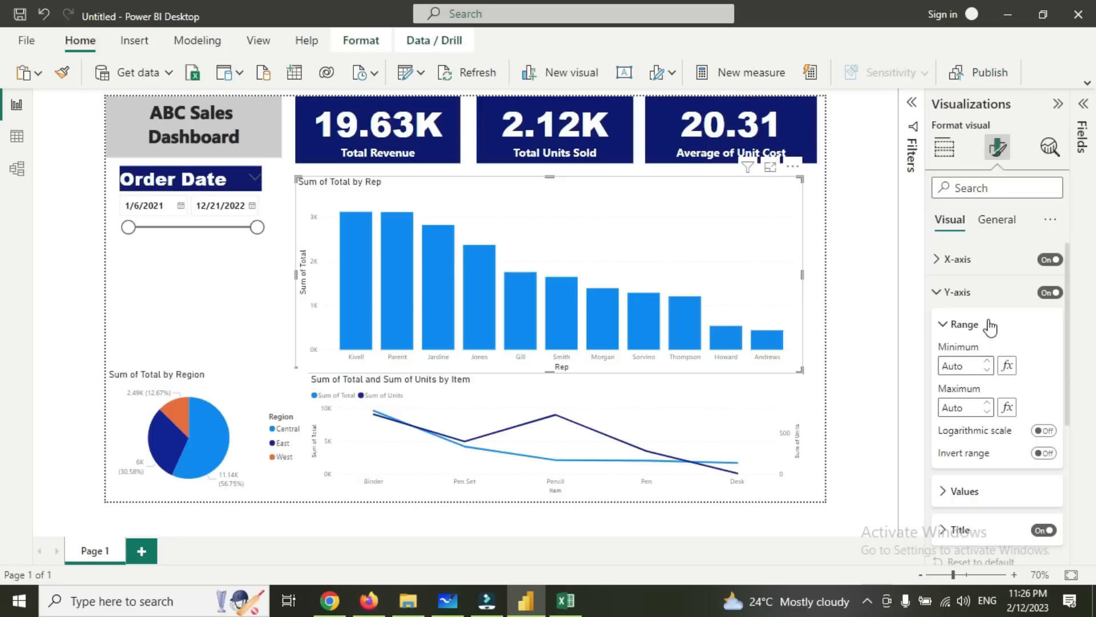
scroll(991, 325, down, 2)
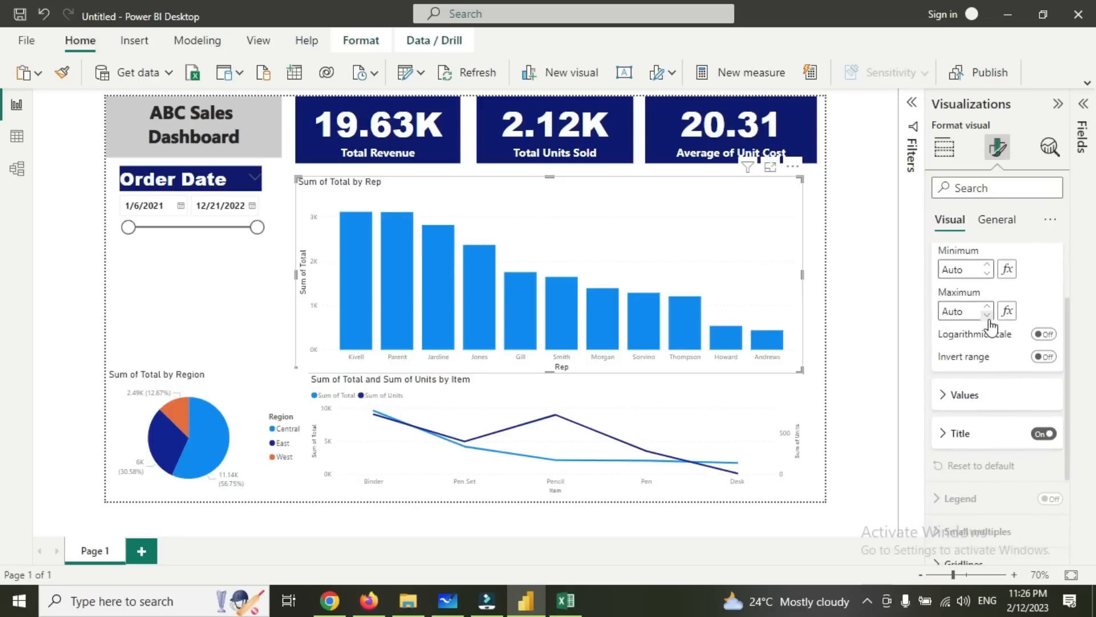
click(1029, 438)
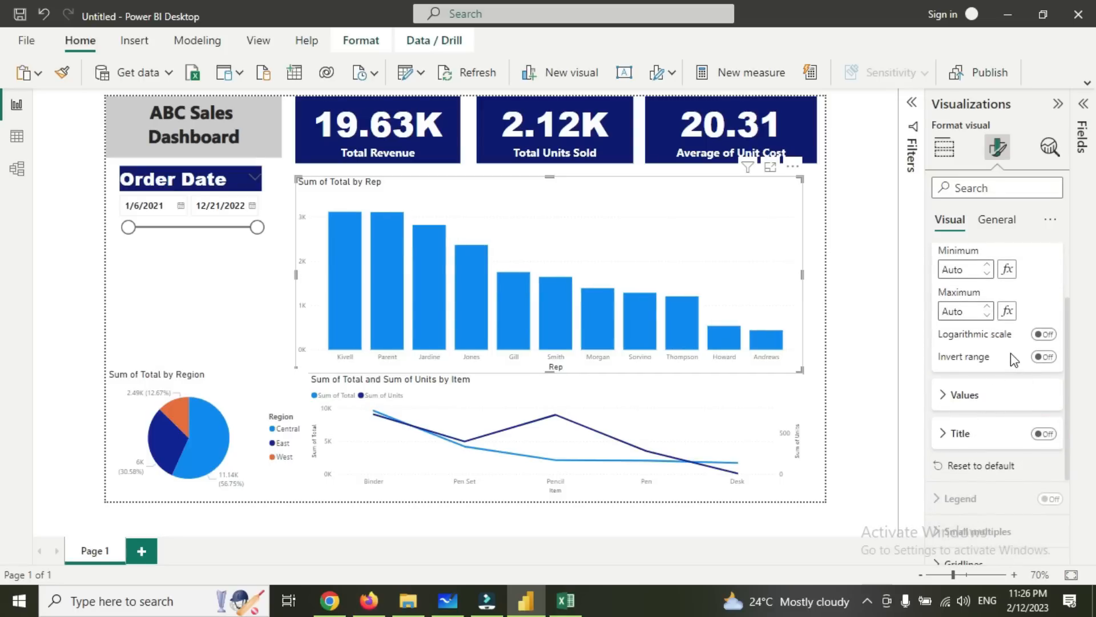
Turn off the X-axis title of the Sum of Total by Rep column chart.
scroll(1010, 353, up, 3)
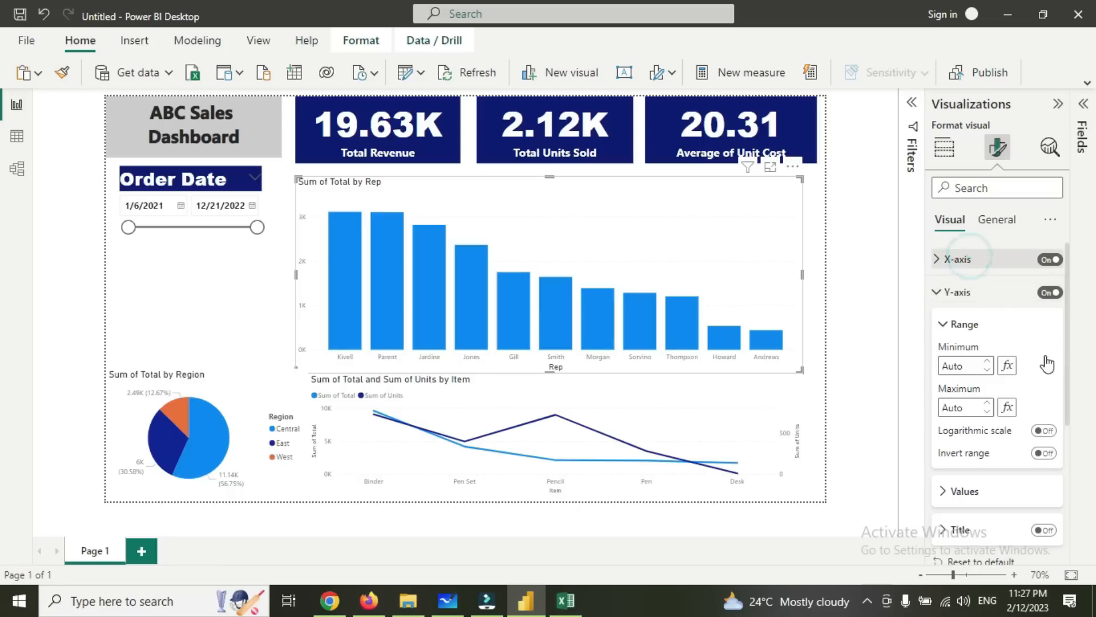
click(971, 259)
scroll(1015, 375, down, 3)
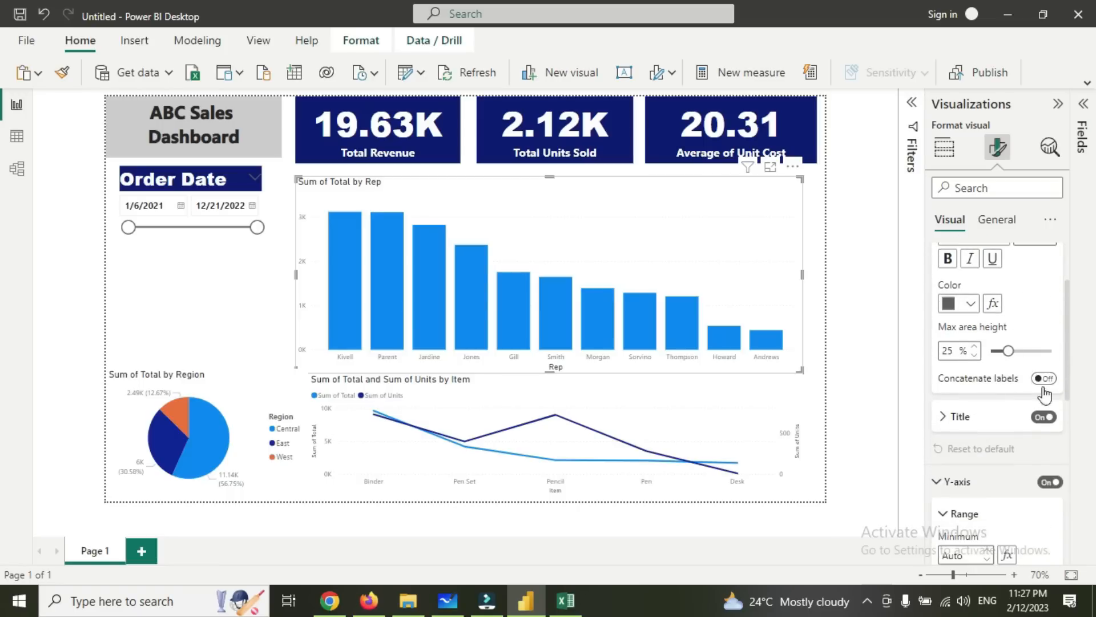
click(1044, 417)
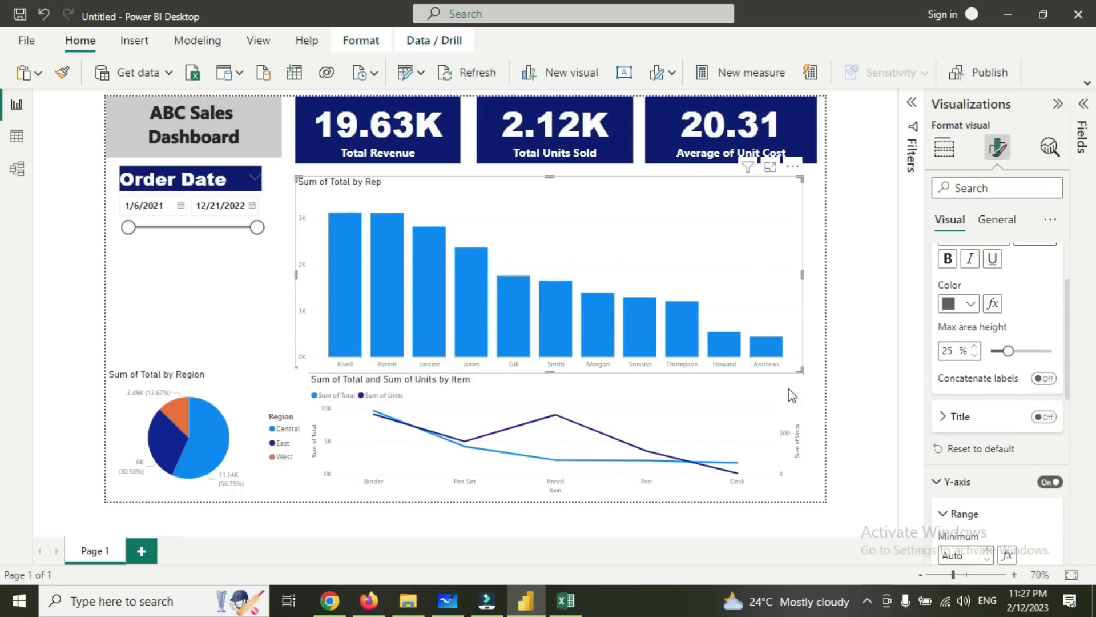
Make the X-axis labels of the Sum of Total by Rep column chart black and set their font to Segoe UI Bold.
scroll(1006, 336, up, 3)
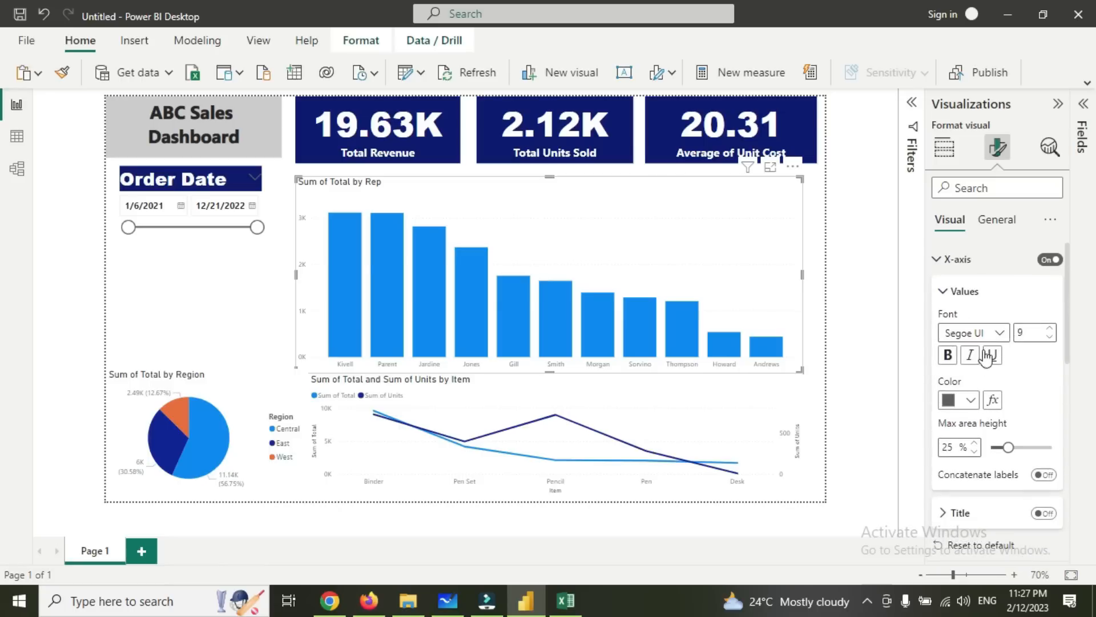
click(970, 403)
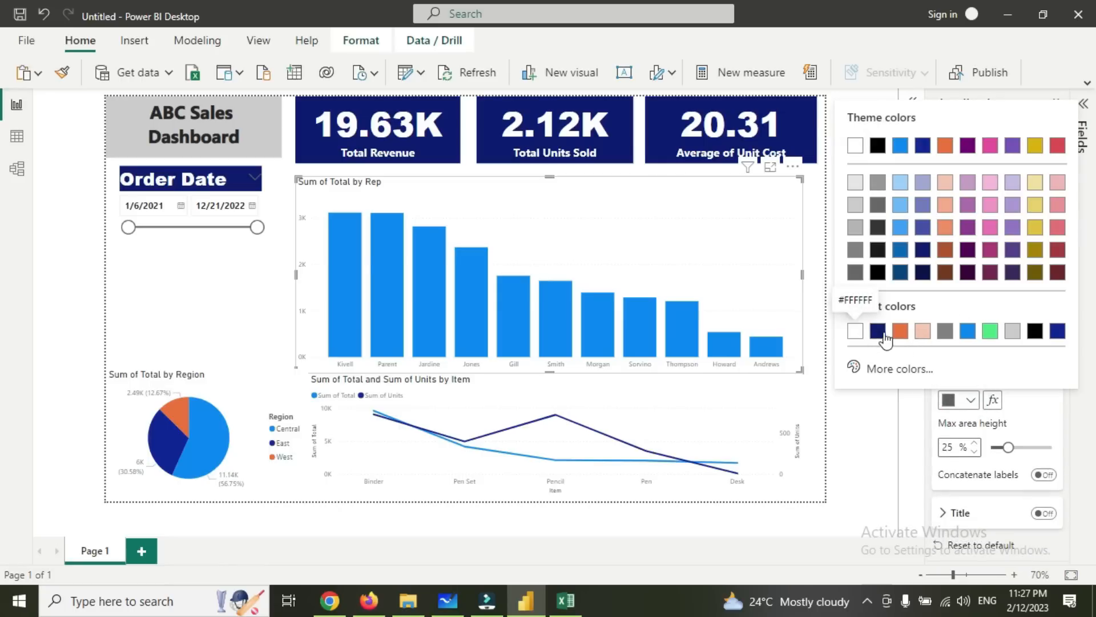
click(877, 146)
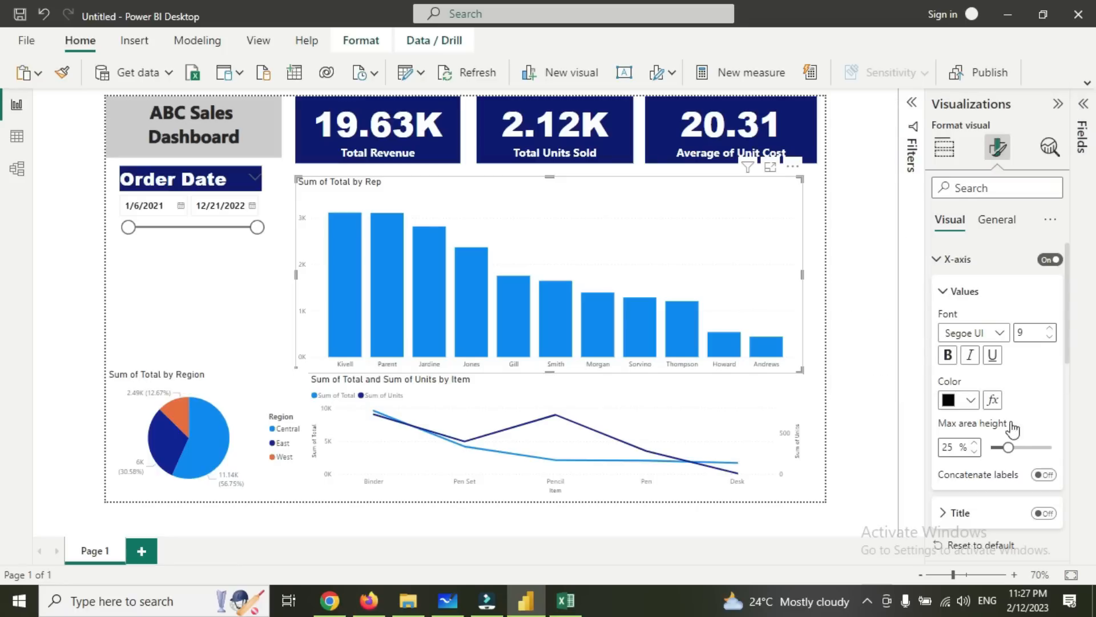
click(999, 333)
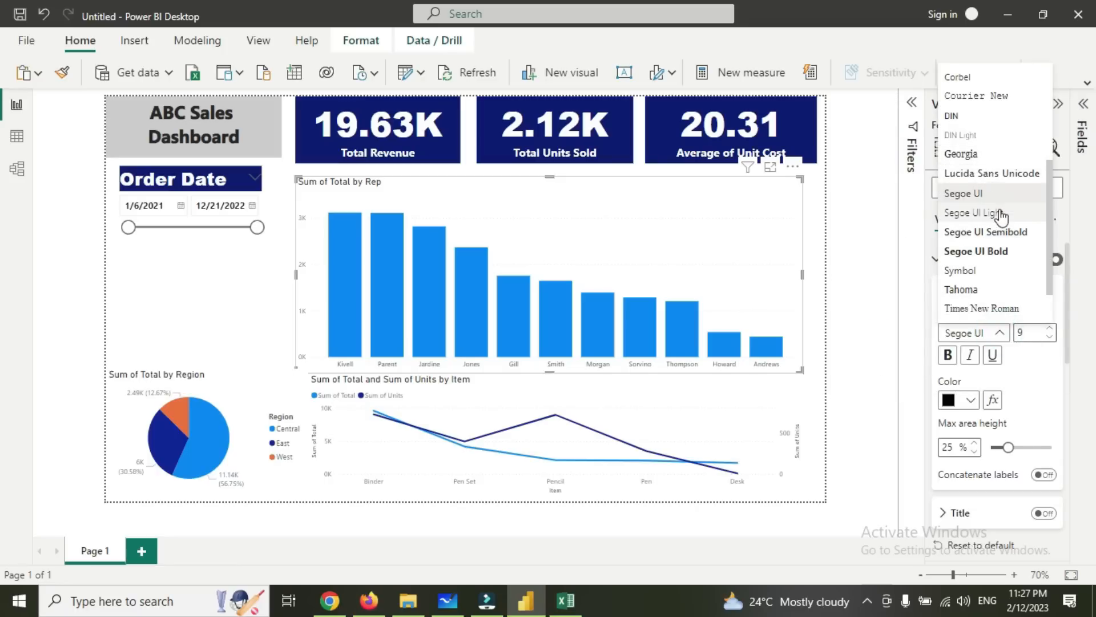
click(990, 252)
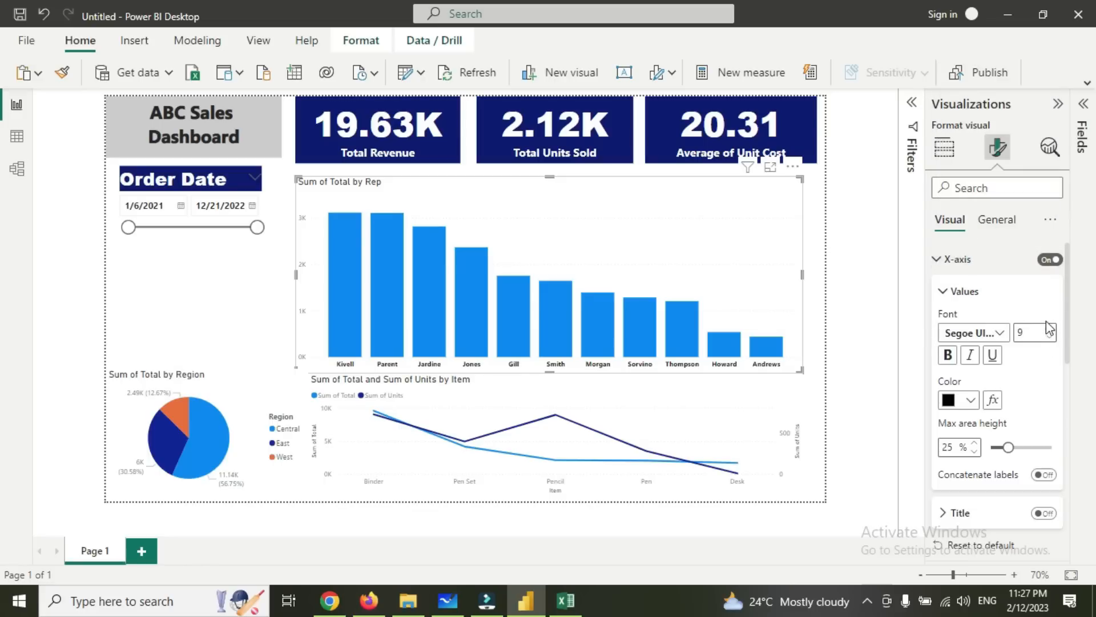
Set the font size of the column chart's X-axis labels to 10.
click(1026, 331)
double_click(1023, 331)
text(15)
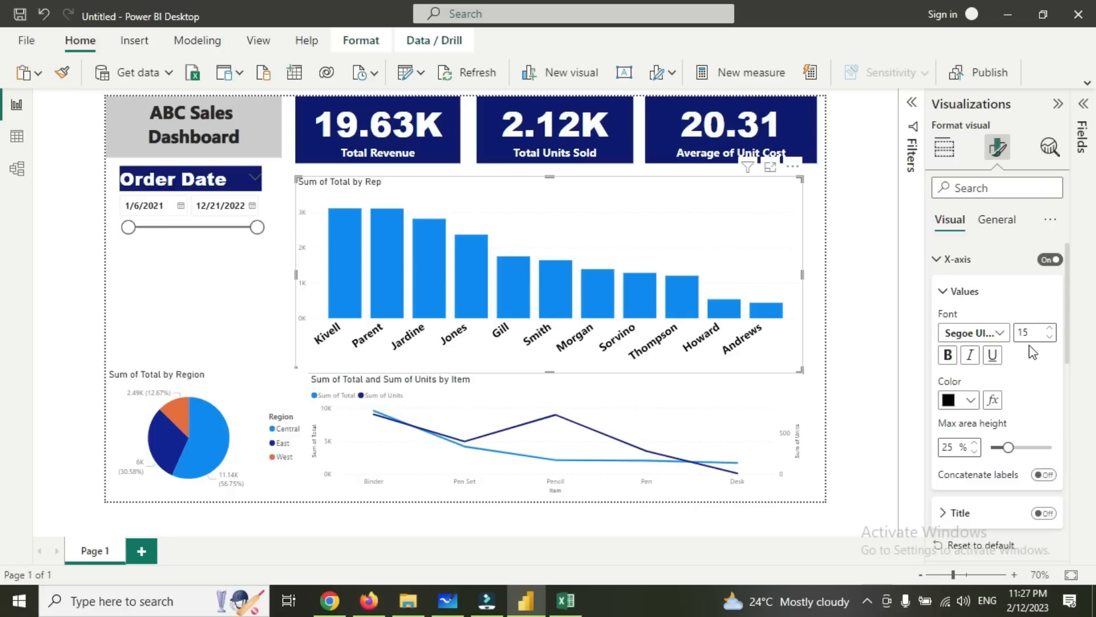
key(BackSpace)
text(4)
key(BackSpace)
text(2)
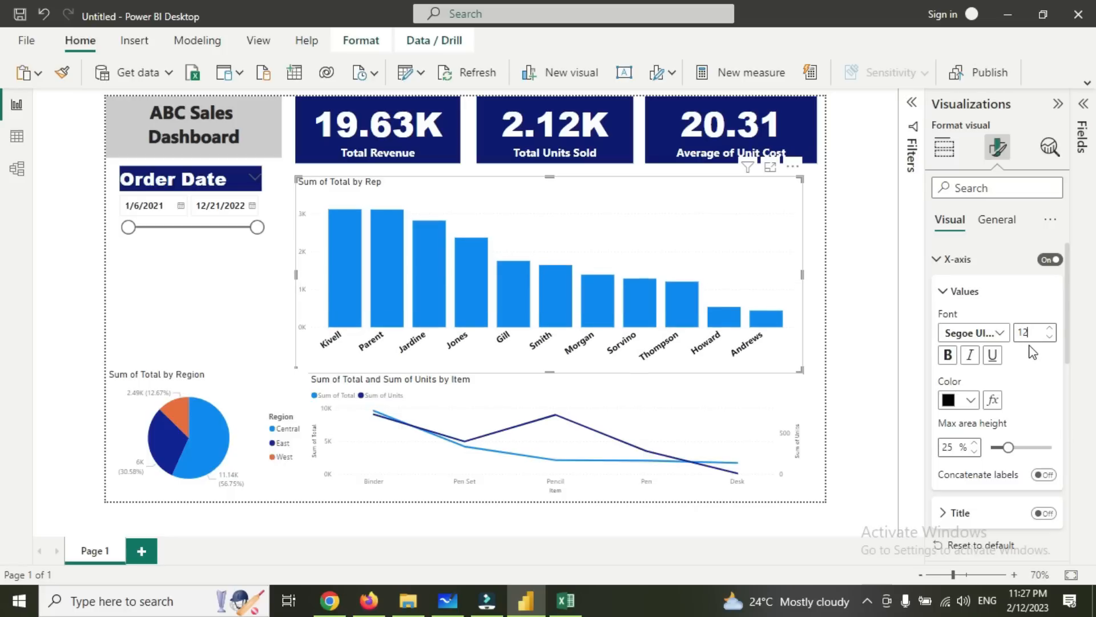
key(BackSpace)
text(1)
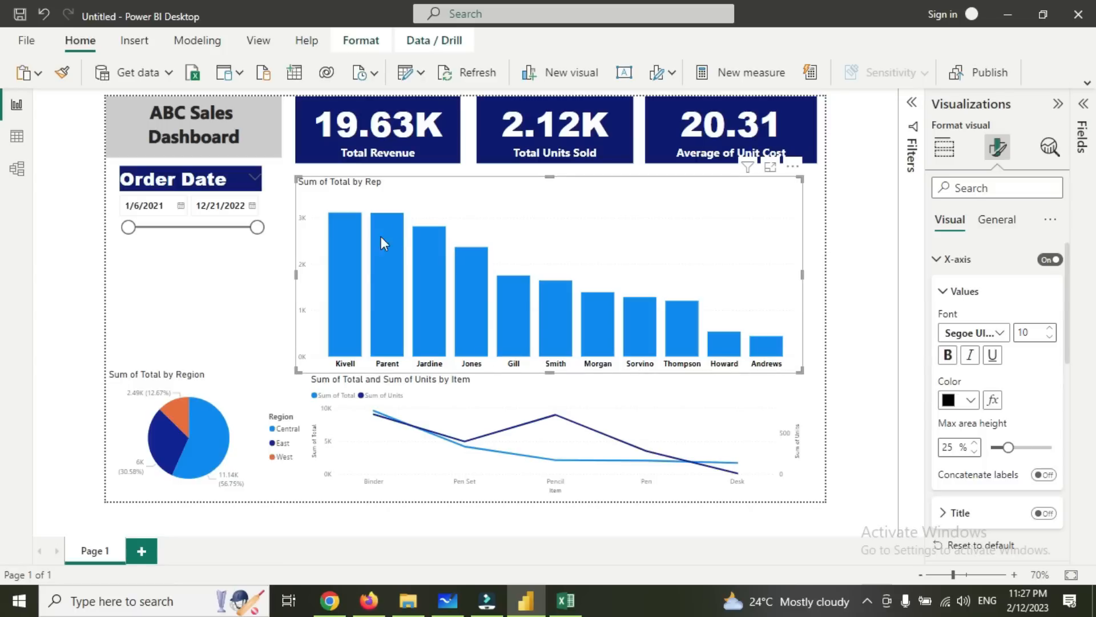
click(946, 291)
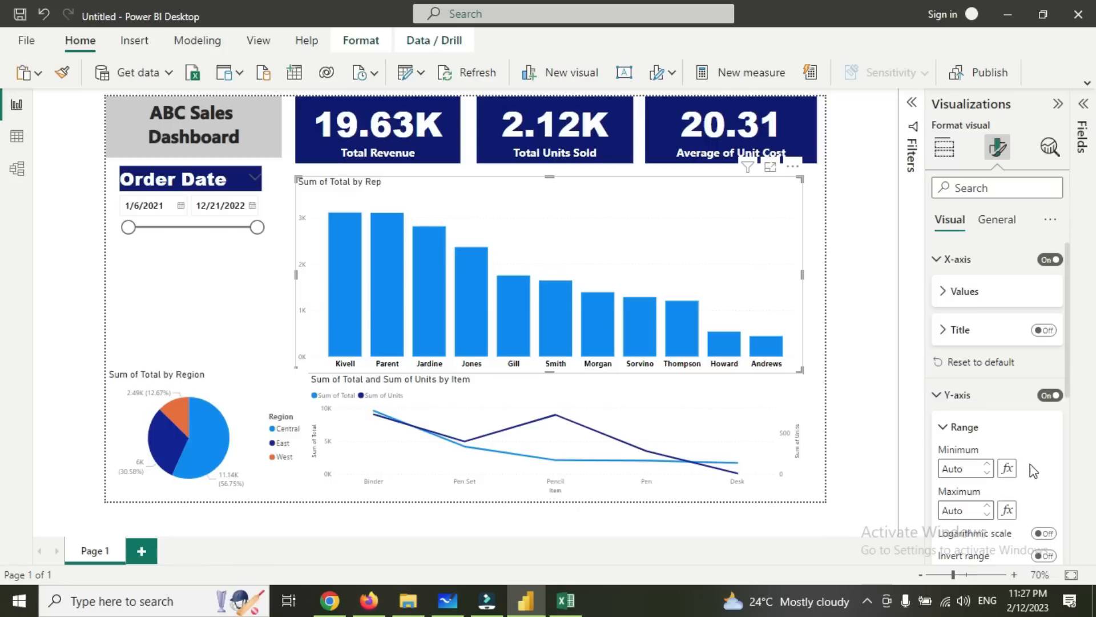
scroll(1034, 471, down, 2)
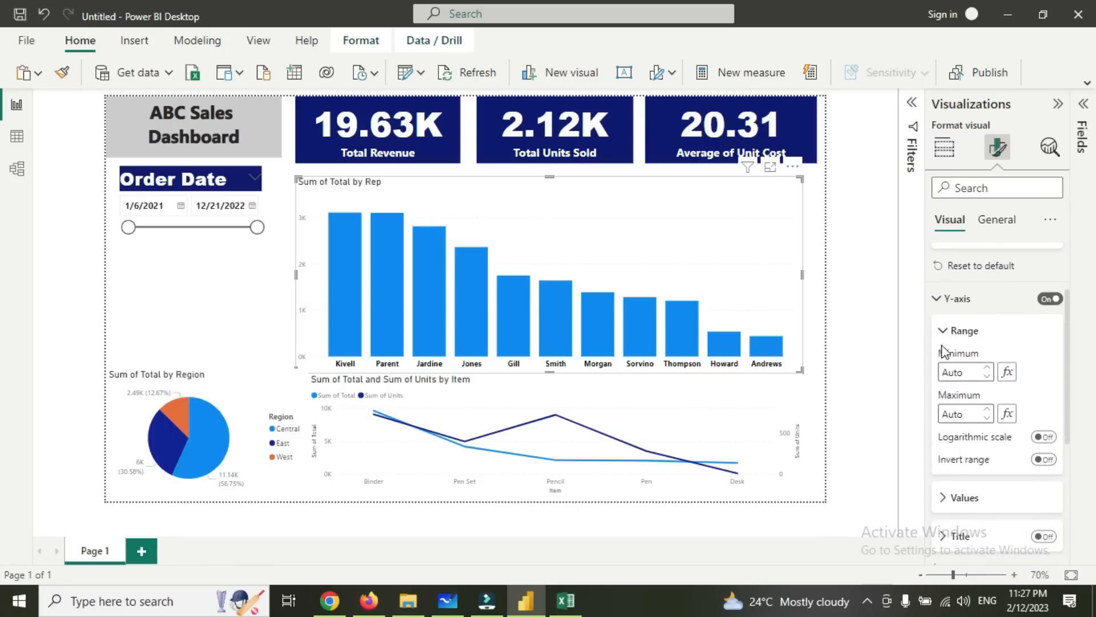
click(939, 300)
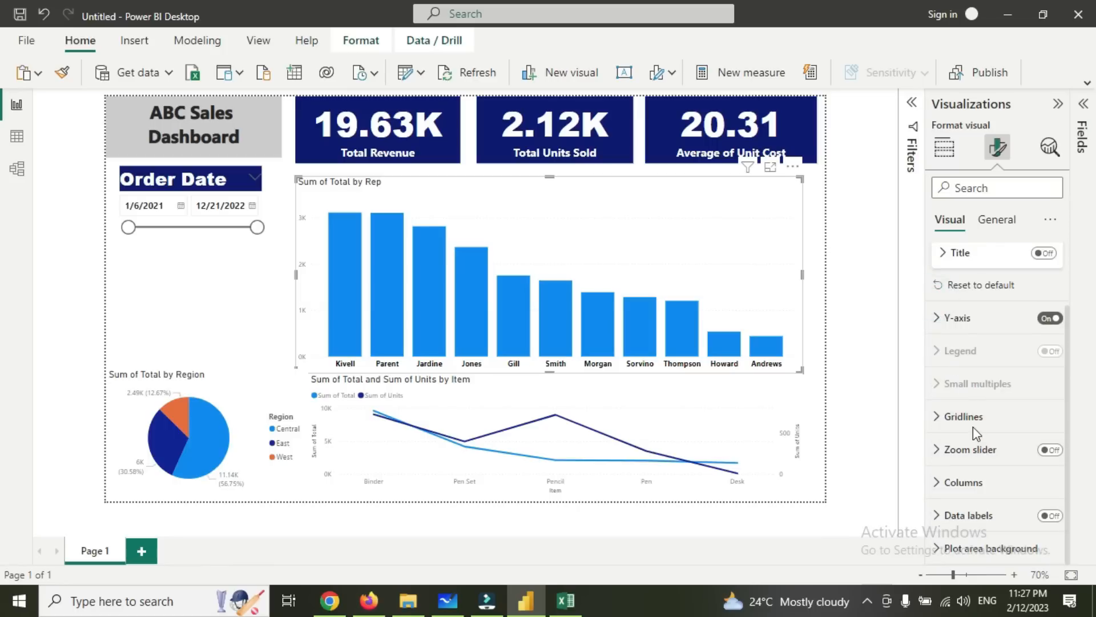
scroll(946, 397, up, 2)
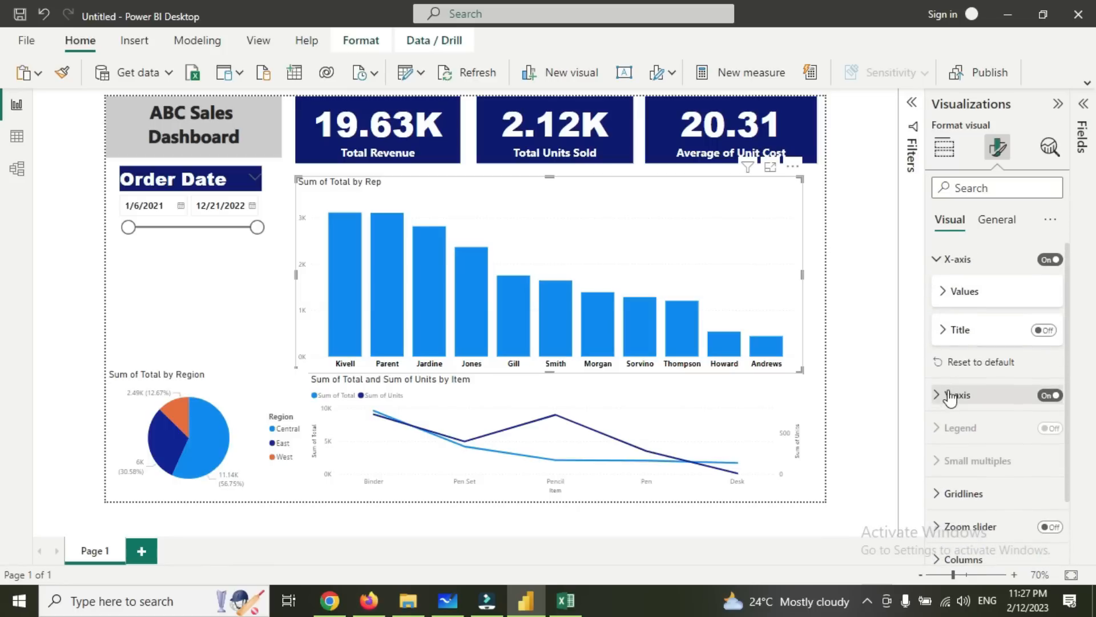
click(942, 292)
scroll(1021, 405, down, 4)
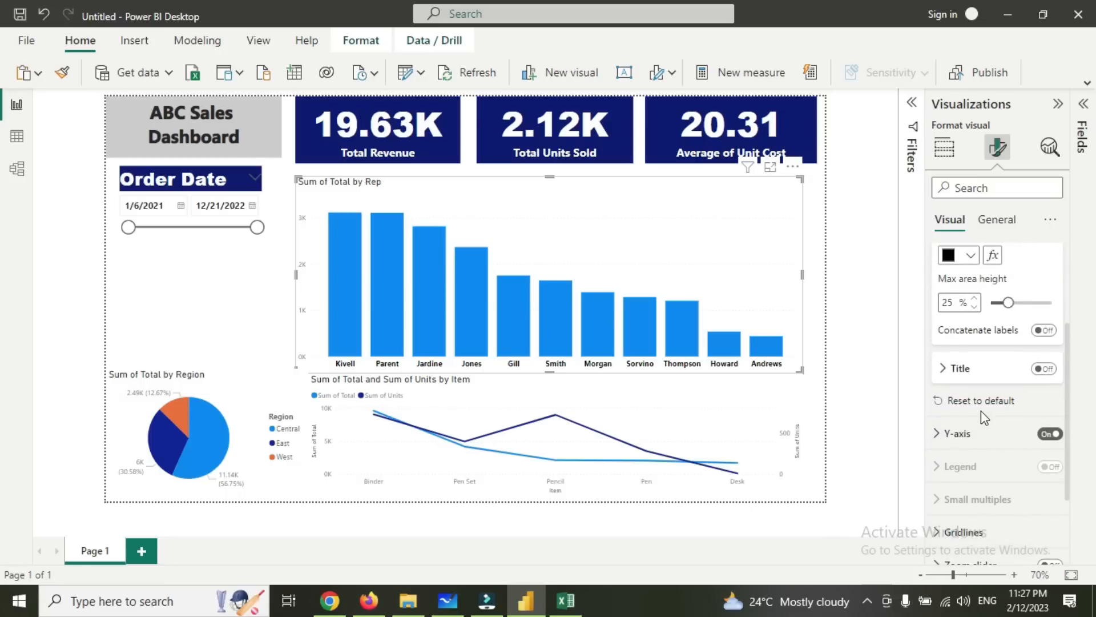
Set the font size of the column chart's Y-axis values to 12.
click(942, 433)
scroll(980, 426, down, 3)
scroll(981, 426, down, 3)
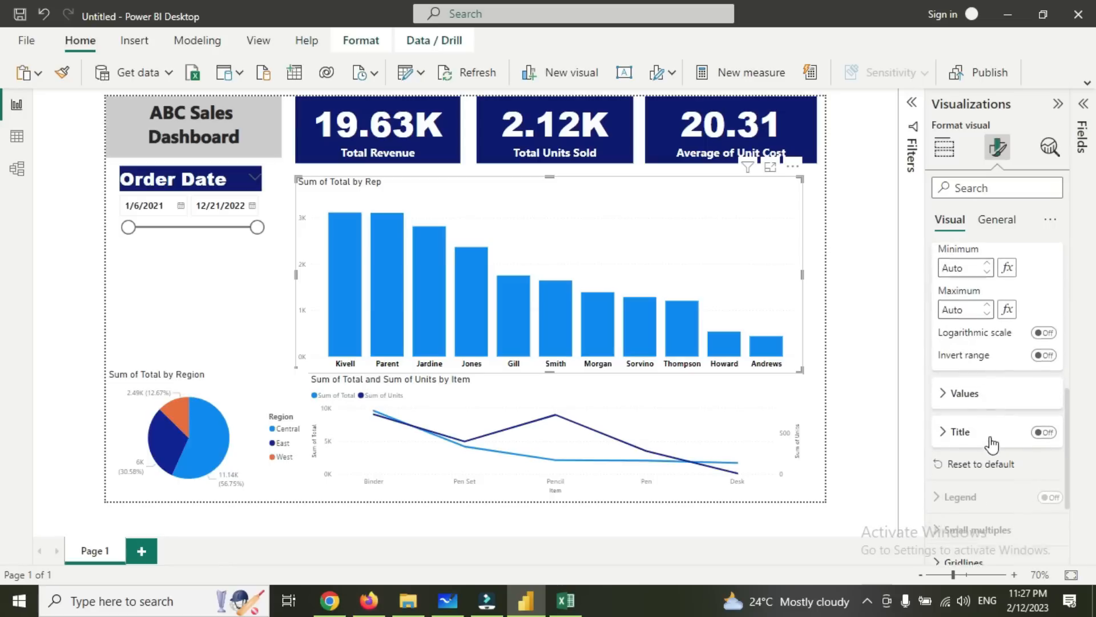
click(945, 398)
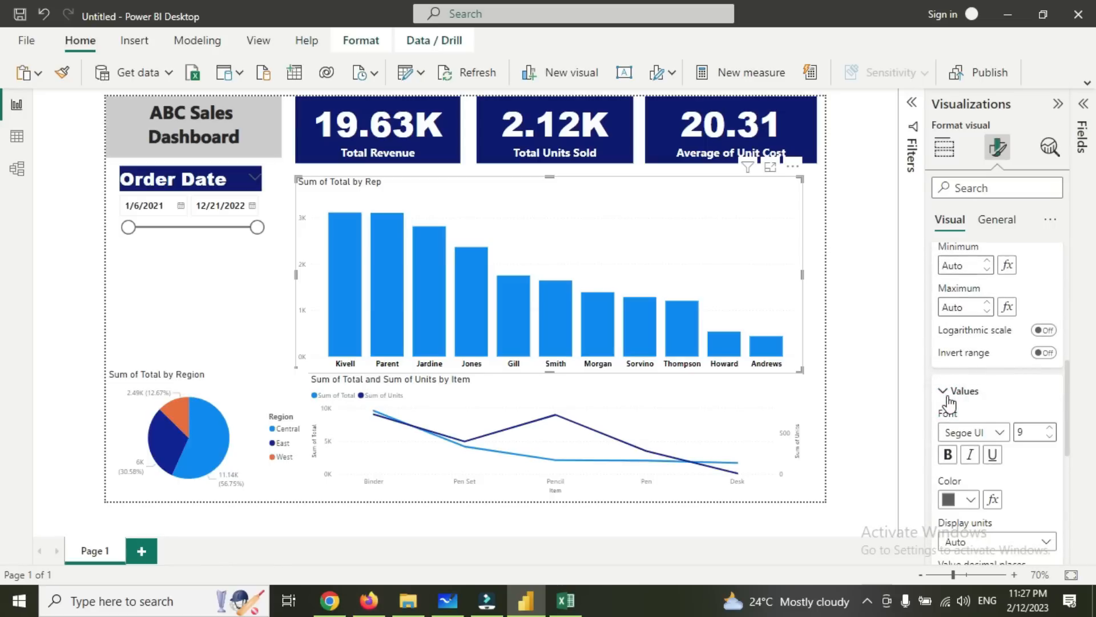
click(1049, 428)
click(1050, 429)
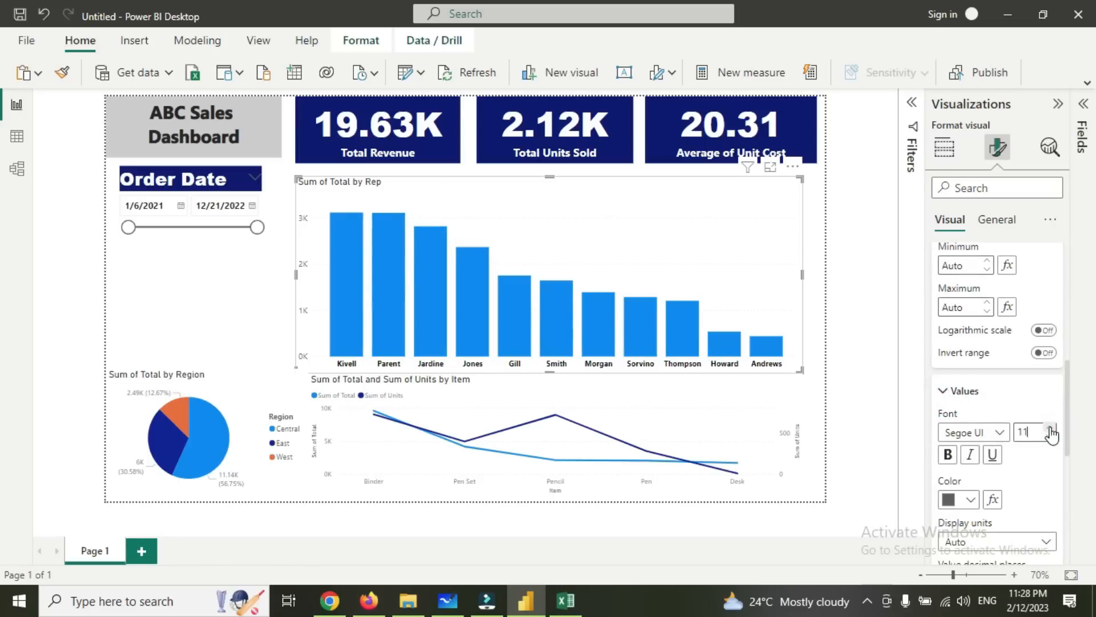
click(1051, 428)
Change the column chart's Y-axis values to the Segoe UI Bold font in black.
click(1000, 433)
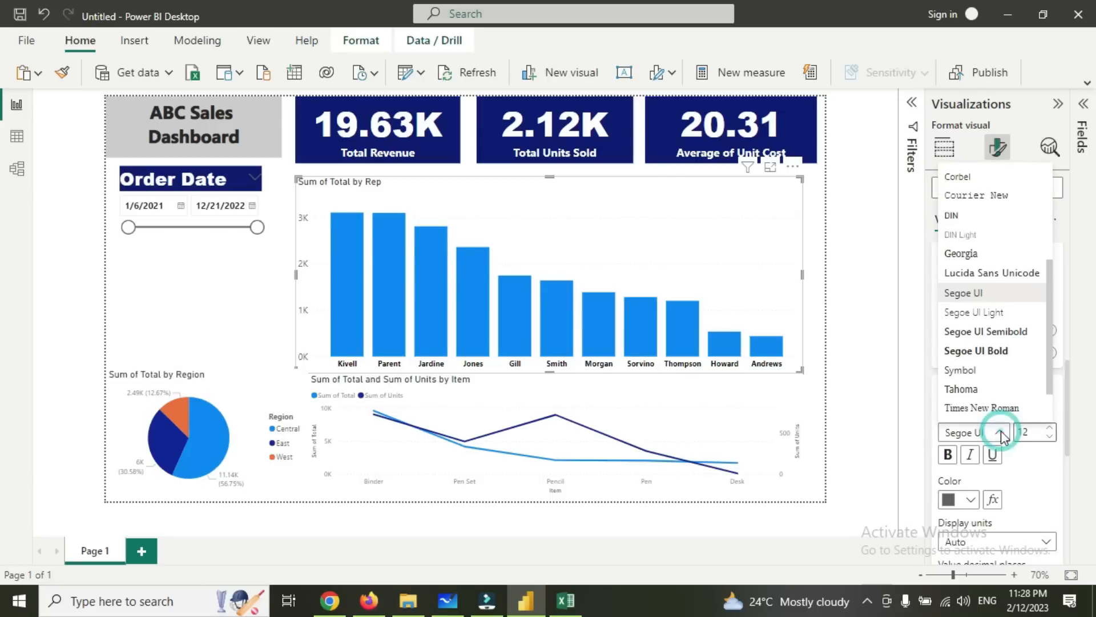
click(986, 351)
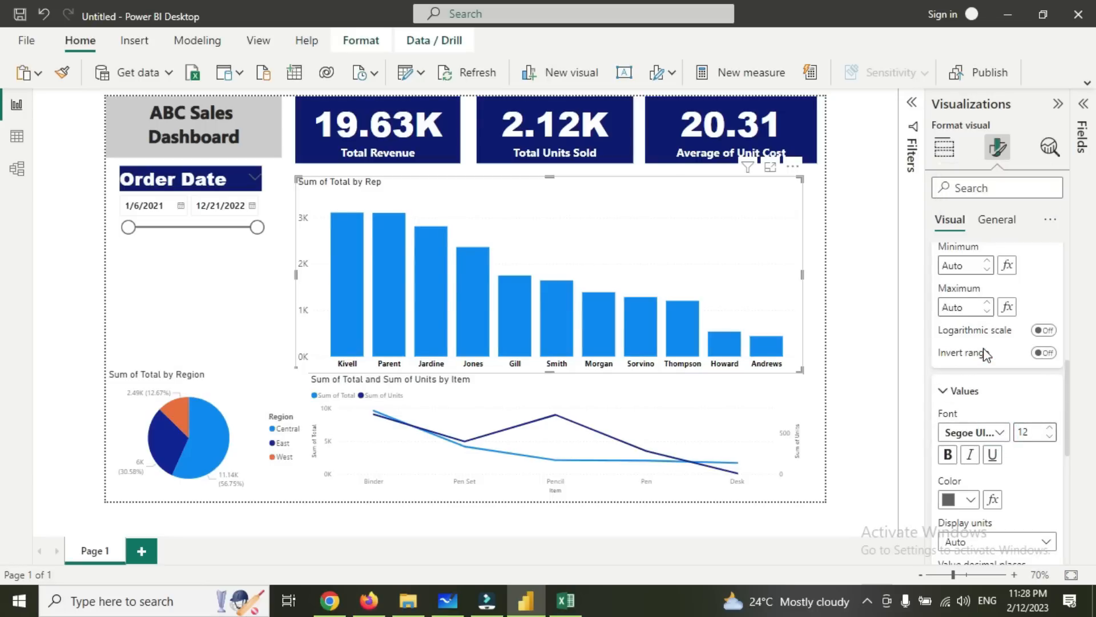
click(970, 499)
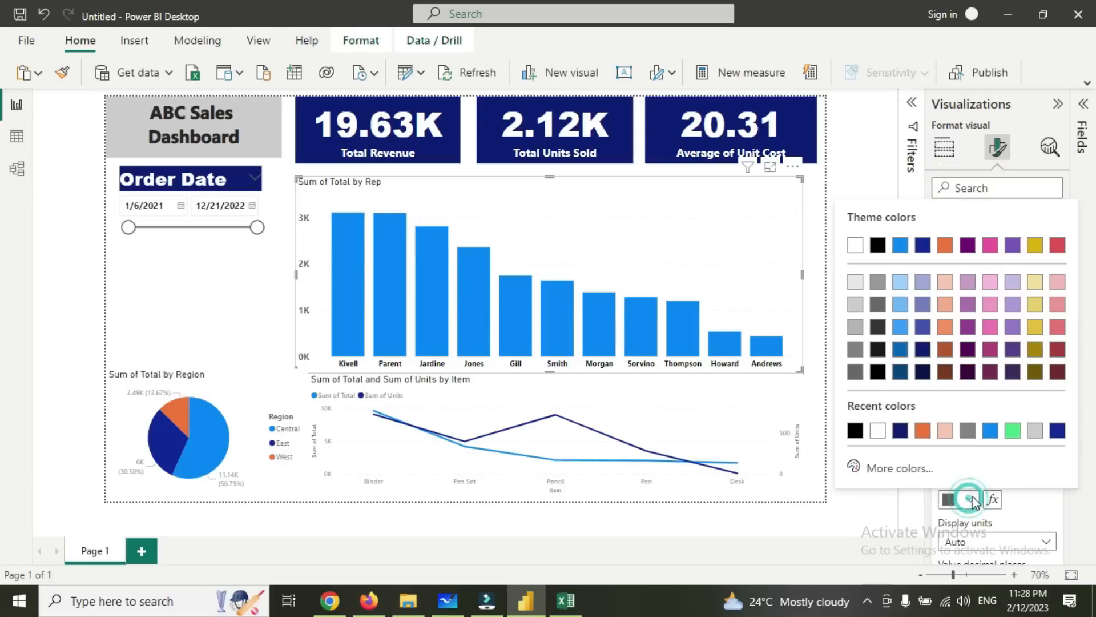
click(878, 249)
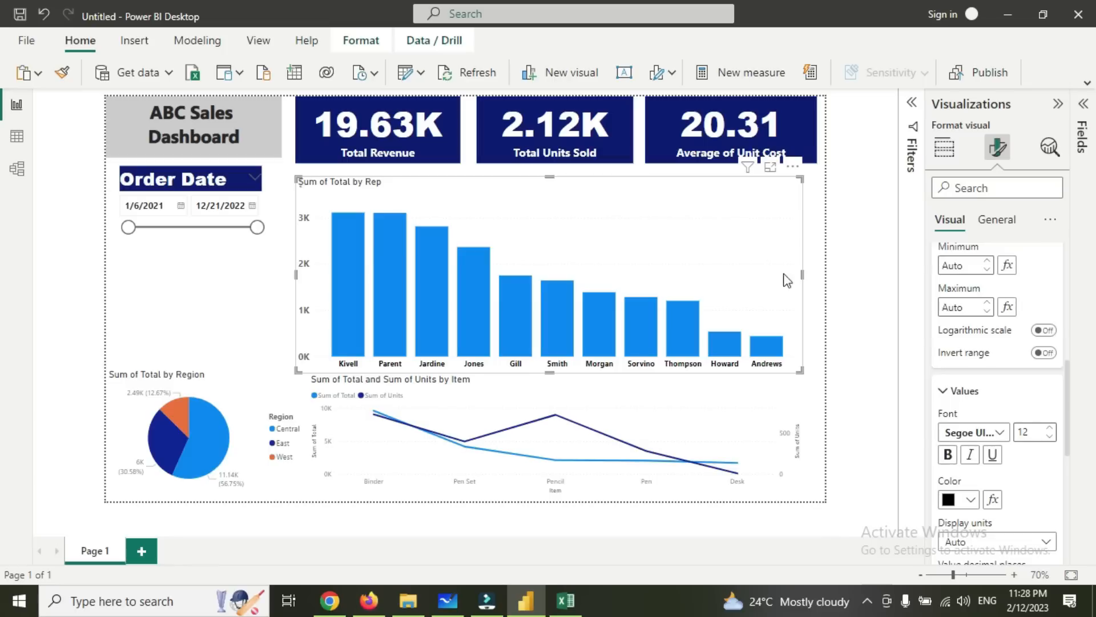
Turn on data labels for the Sum of Total by Rep column chart.
scroll(1023, 485, down, 6)
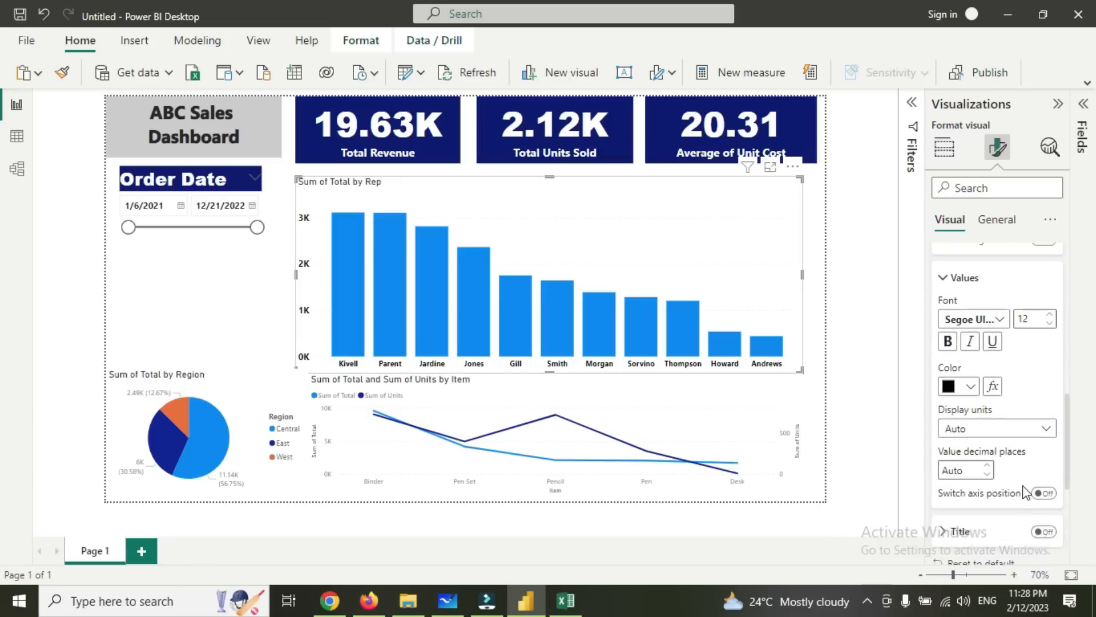
scroll(1010, 490, down, 1)
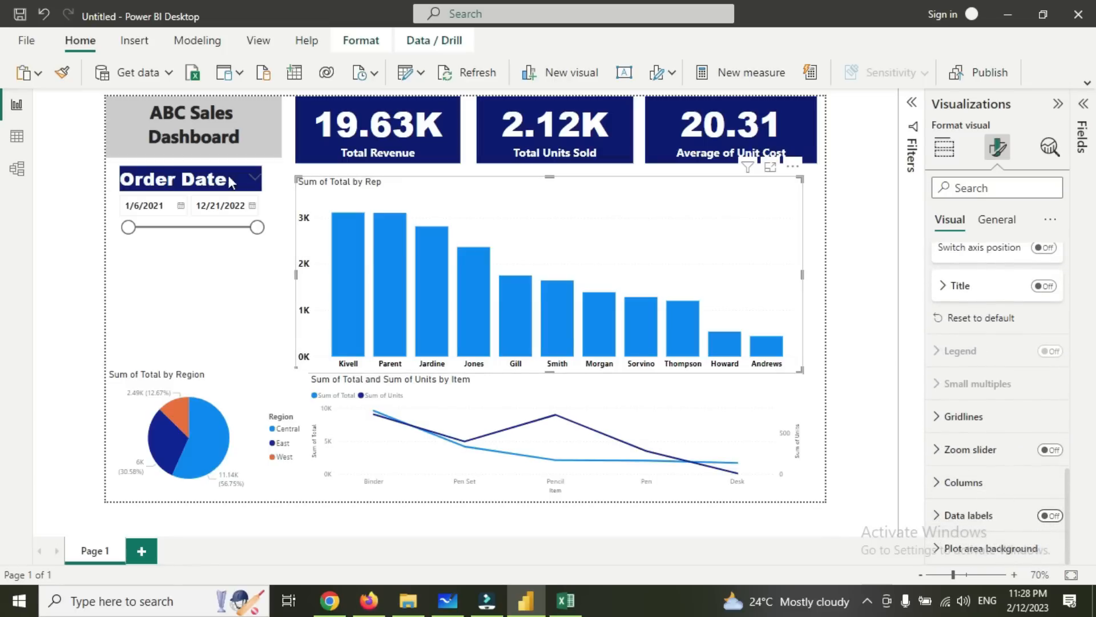
click(1049, 515)
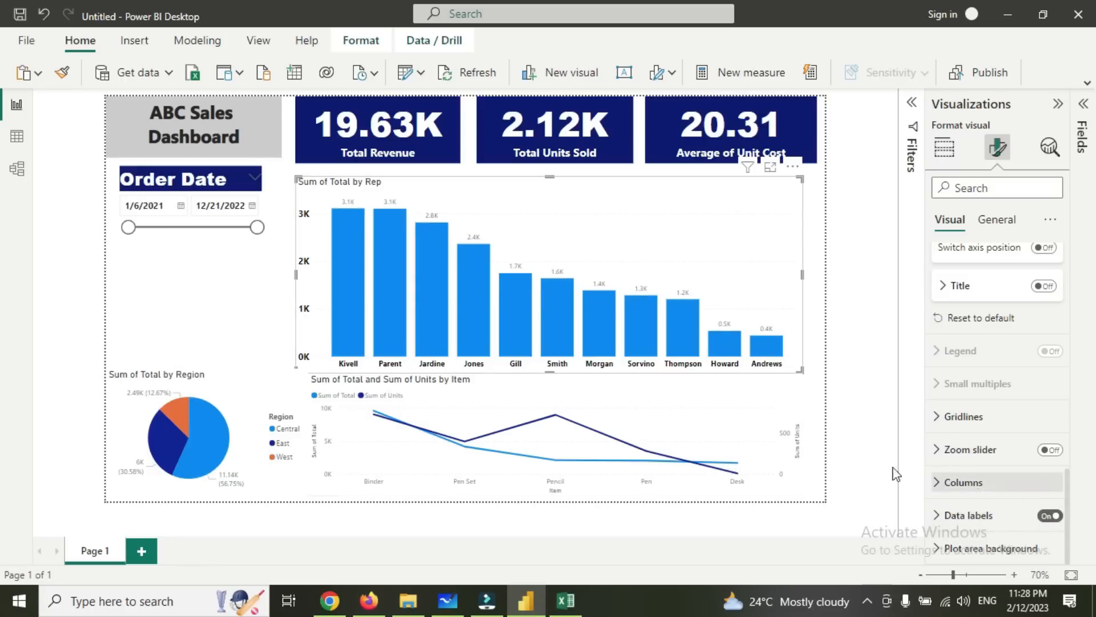
Examine the series, orientation and position settings of the column chart's data labels.
click(971, 515)
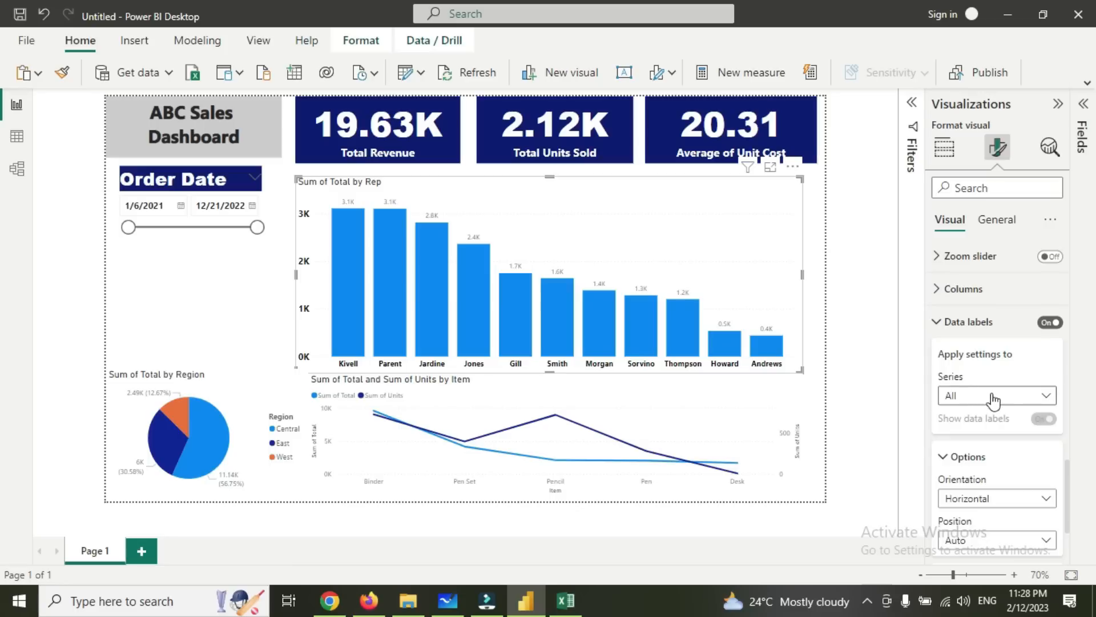
scroll(992, 422, down, 2)
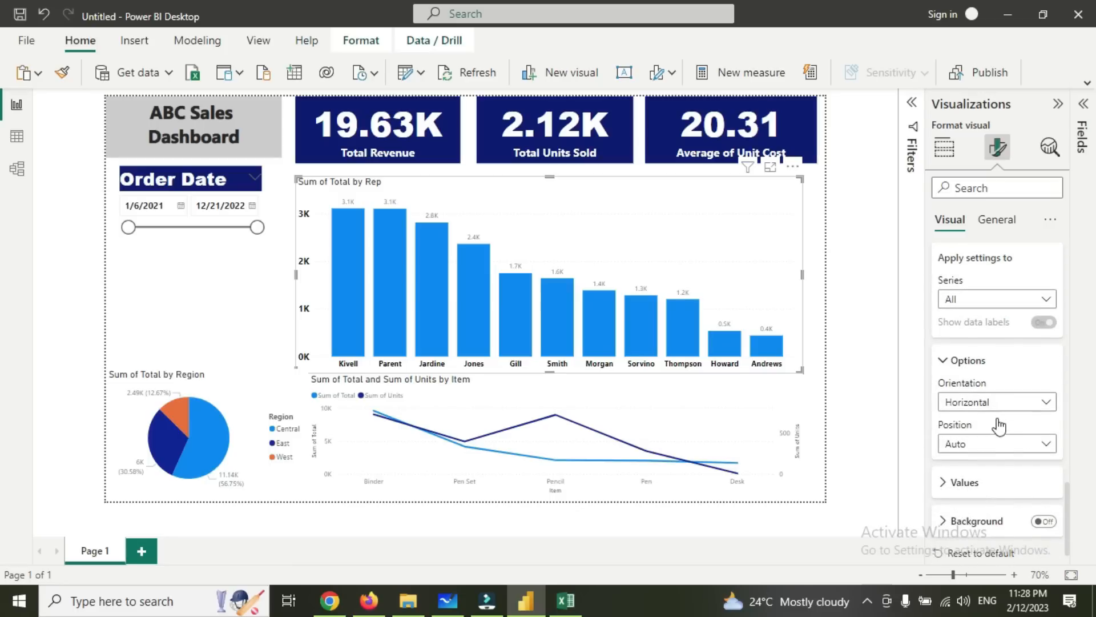
scroll(998, 423, down, 1)
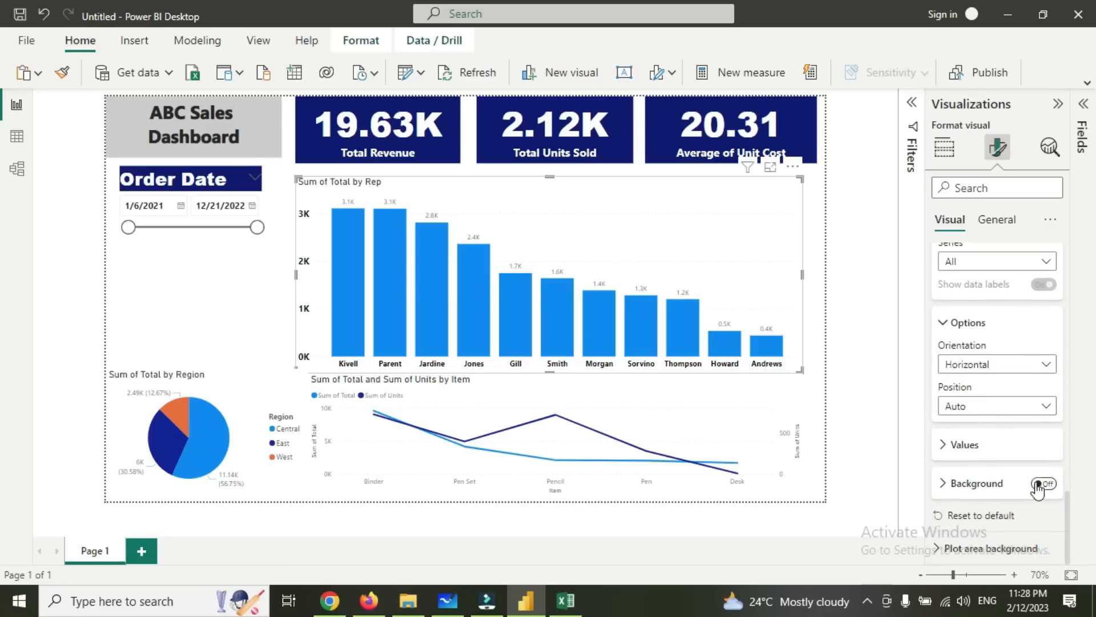
scroll(992, 436, up, 2)
scroll(991, 437, up, 1)
scroll(992, 436, down, 3)
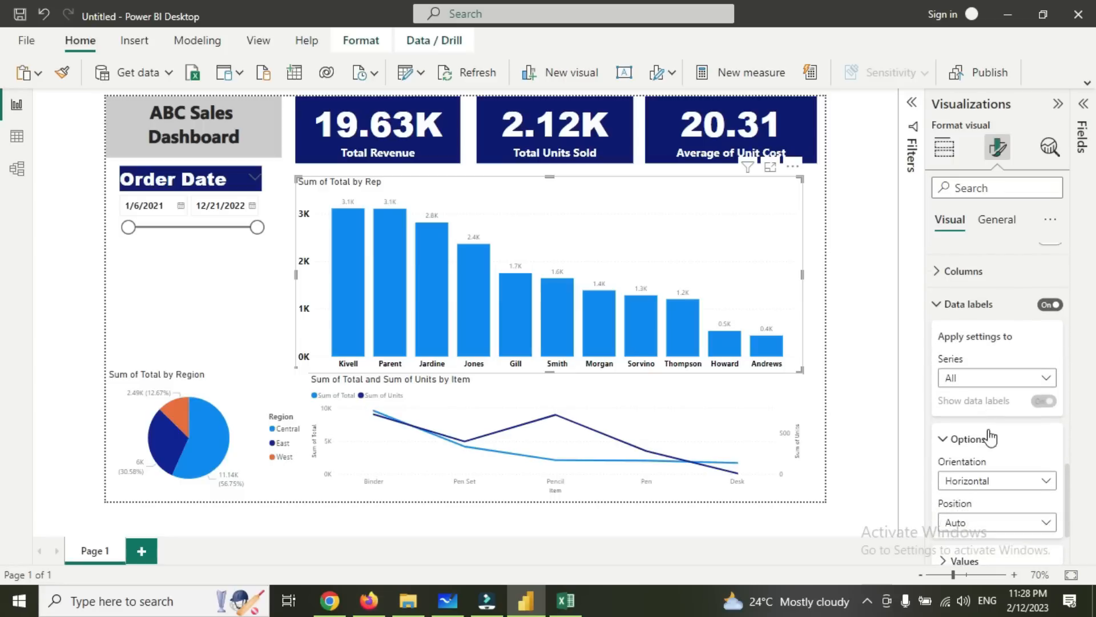
scroll(986, 454, up, 3)
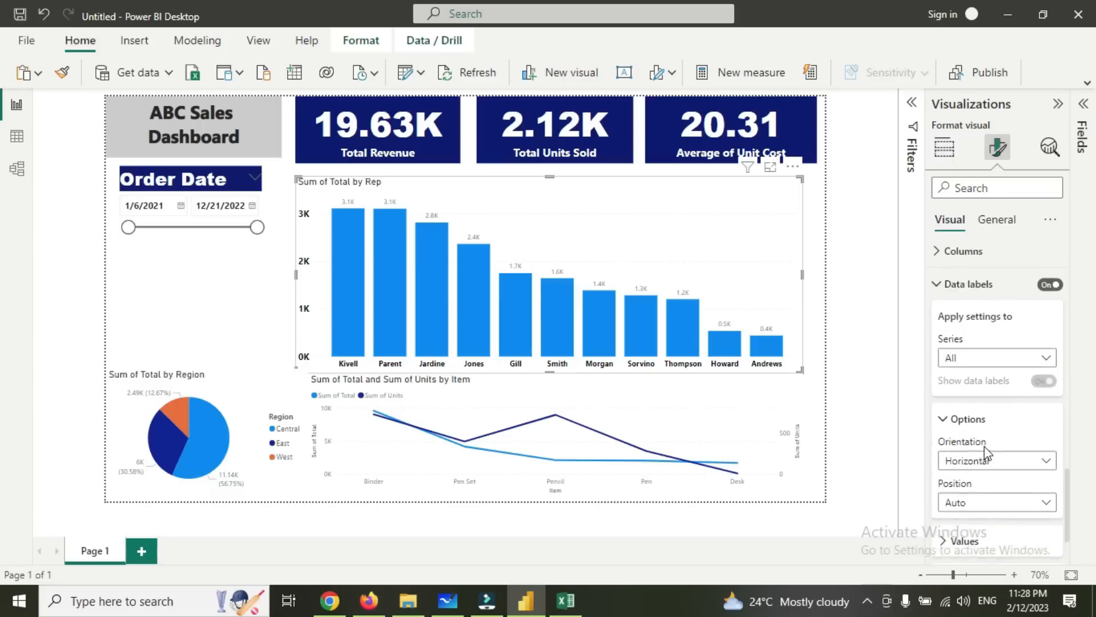
click(995, 416)
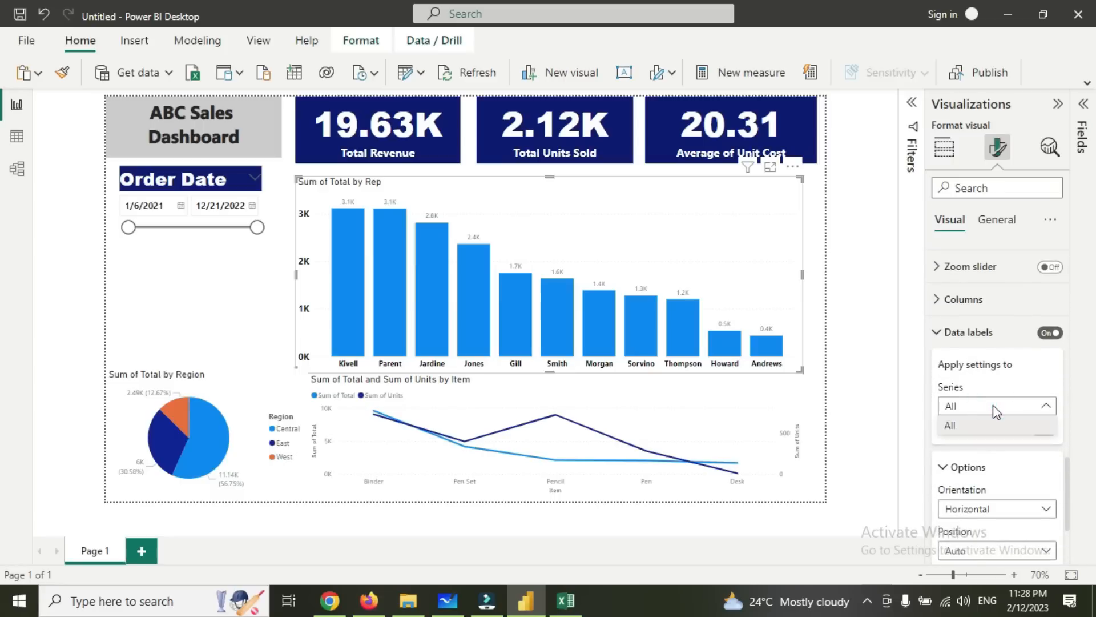
click(992, 405)
scroll(1010, 474, down, 3)
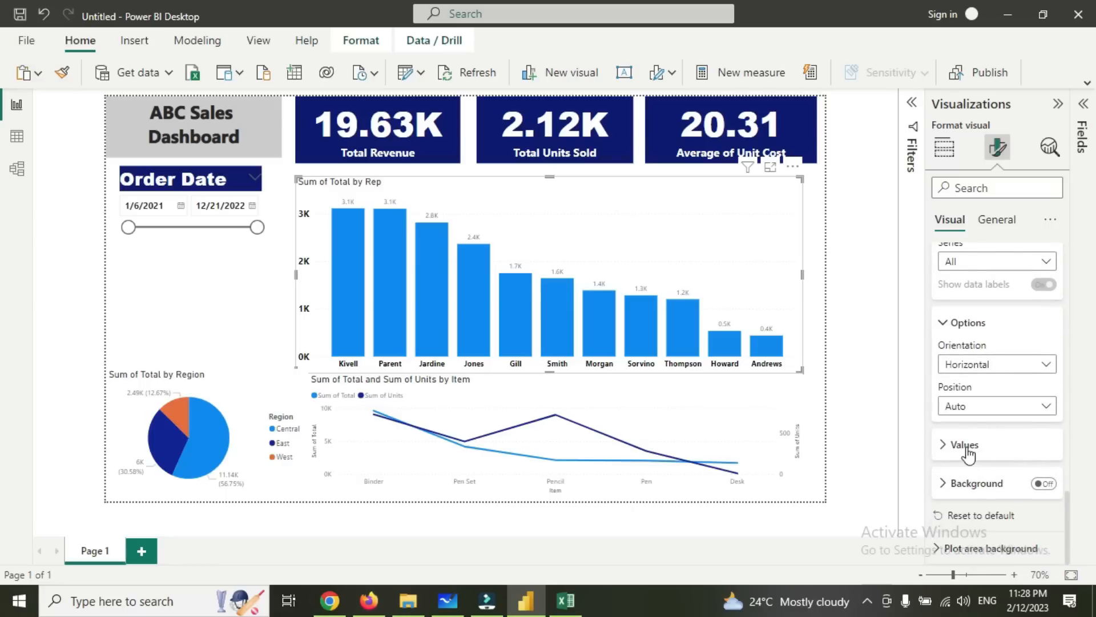
Set the column chart's data label values to font size 15 in Segoe UI Bold.
click(1013, 446)
scroll(1022, 439, down, 1)
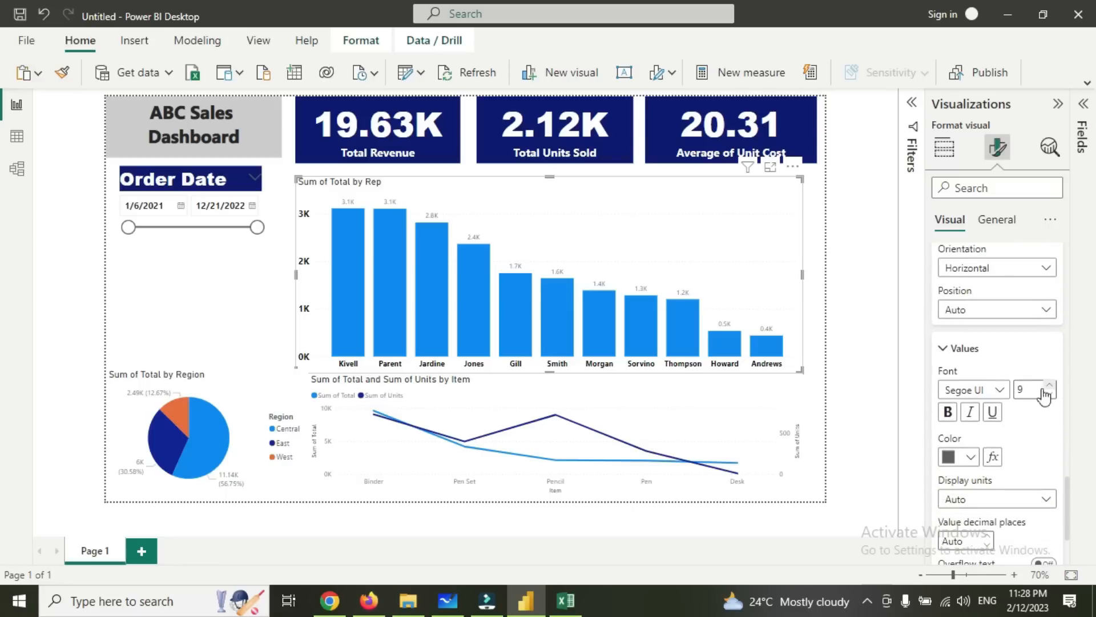
click(1019, 391)
text(1)
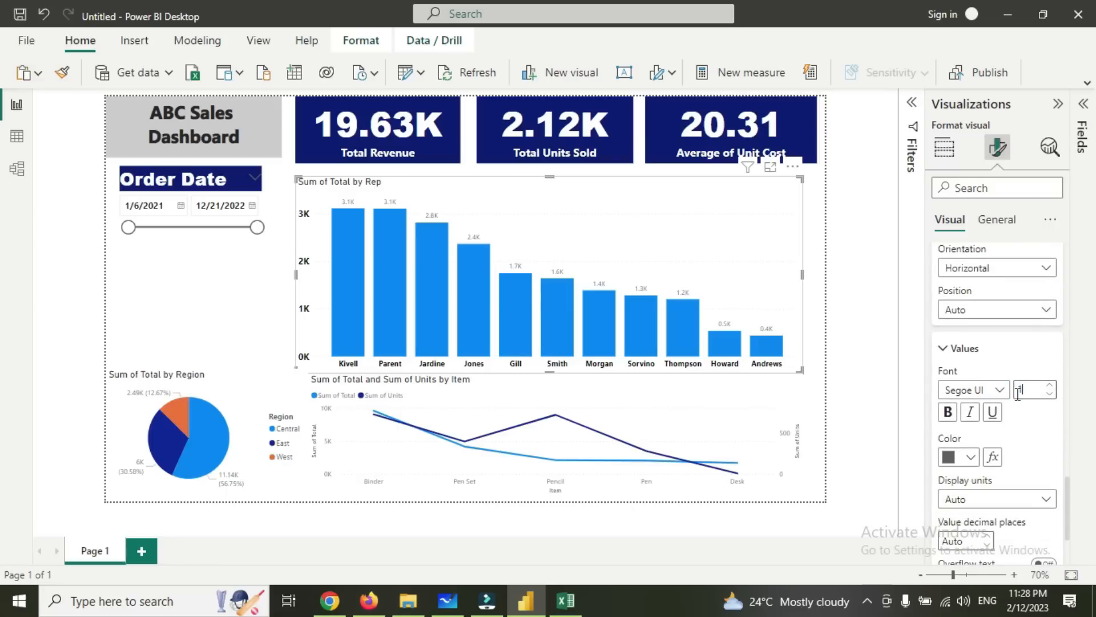
text(5)
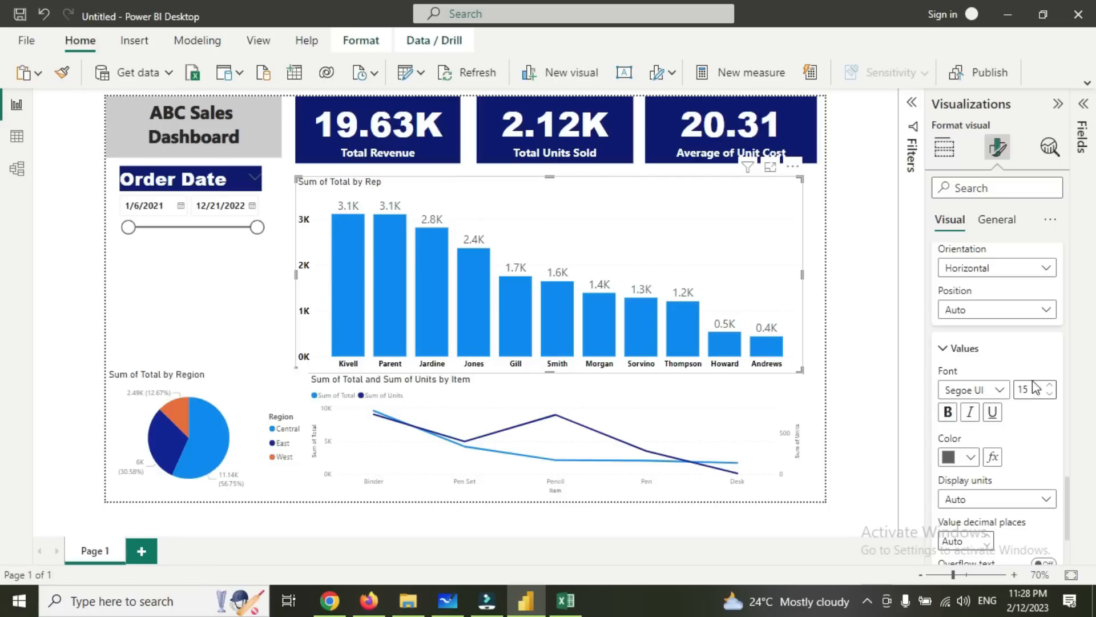
click(996, 391)
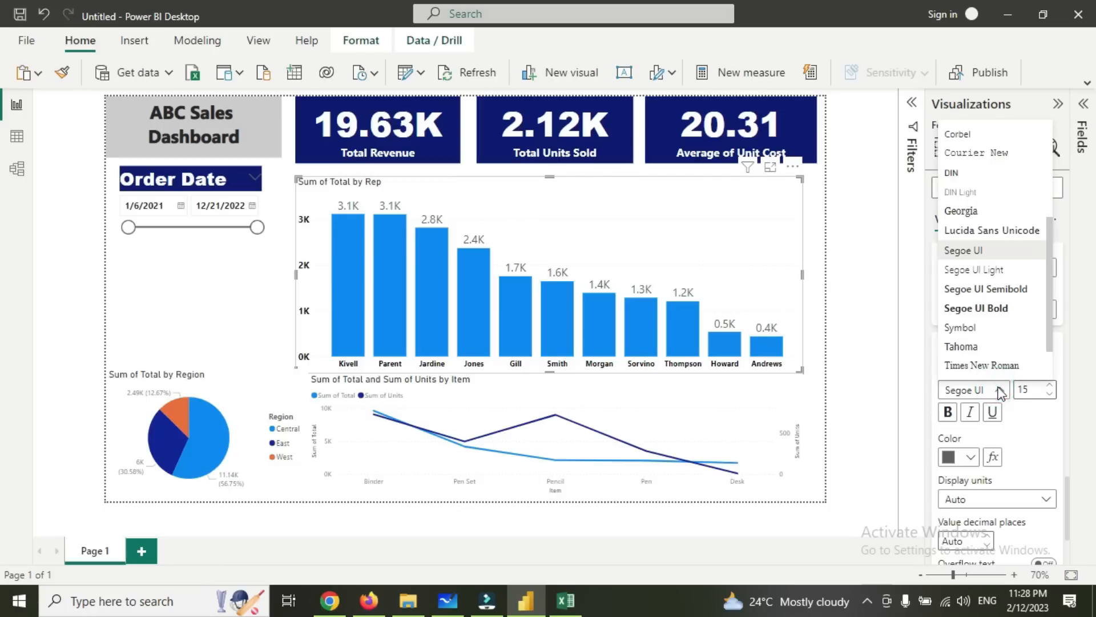
click(988, 309)
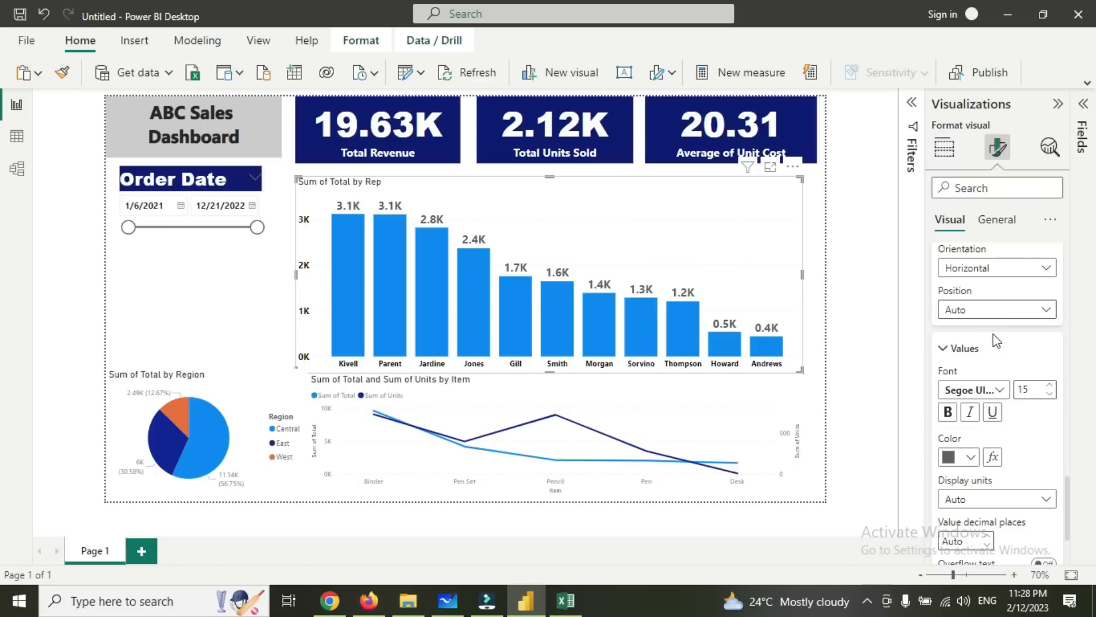
Color the column chart's data labels black and enlarge the chart to the last card's right edge and up toward the cards.
click(970, 457)
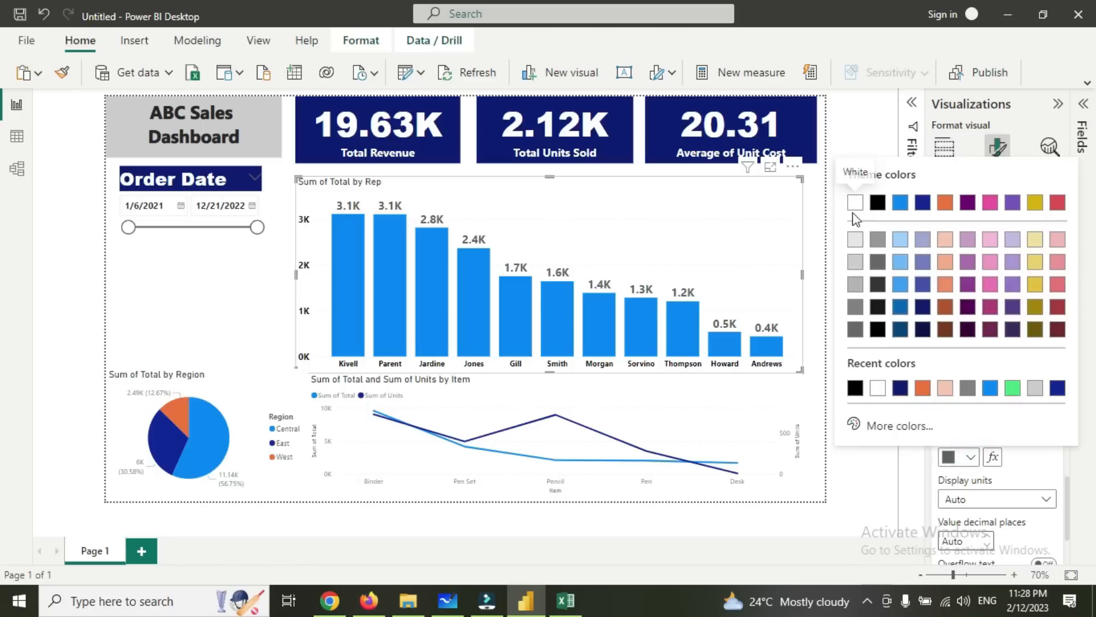
click(878, 204)
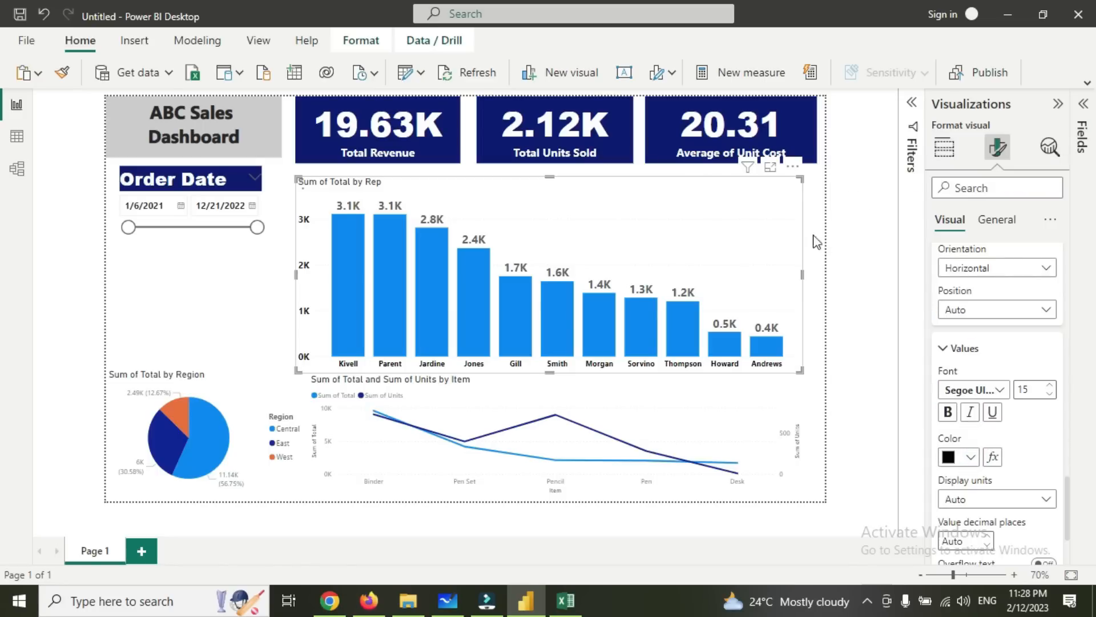
drag(803, 273, 817, 275)
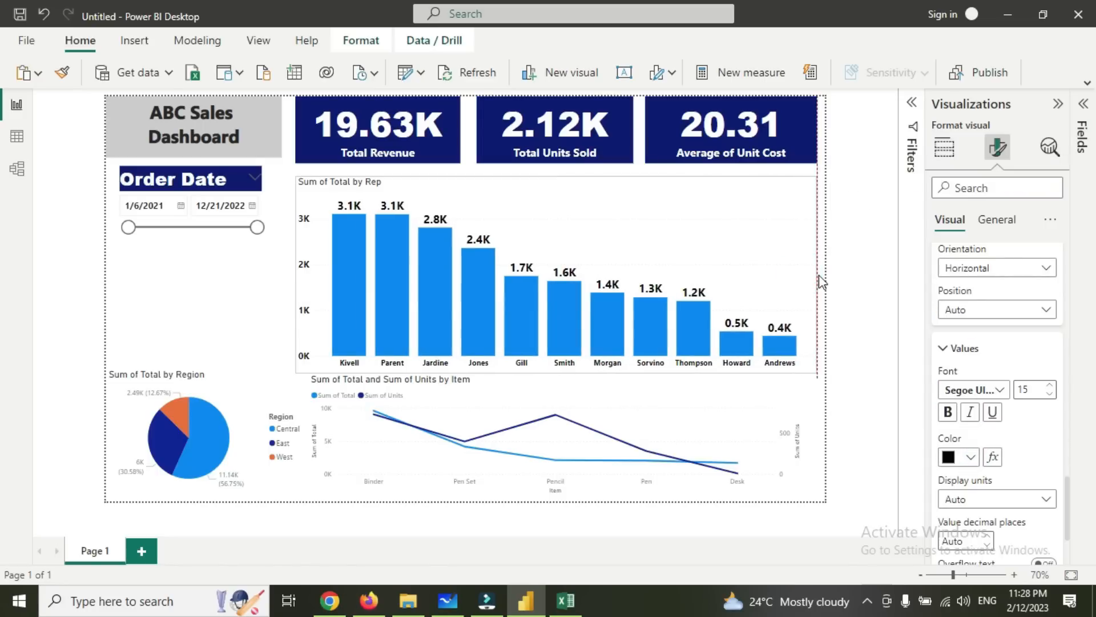
click(552, 176)
drag(552, 176, 553, 169)
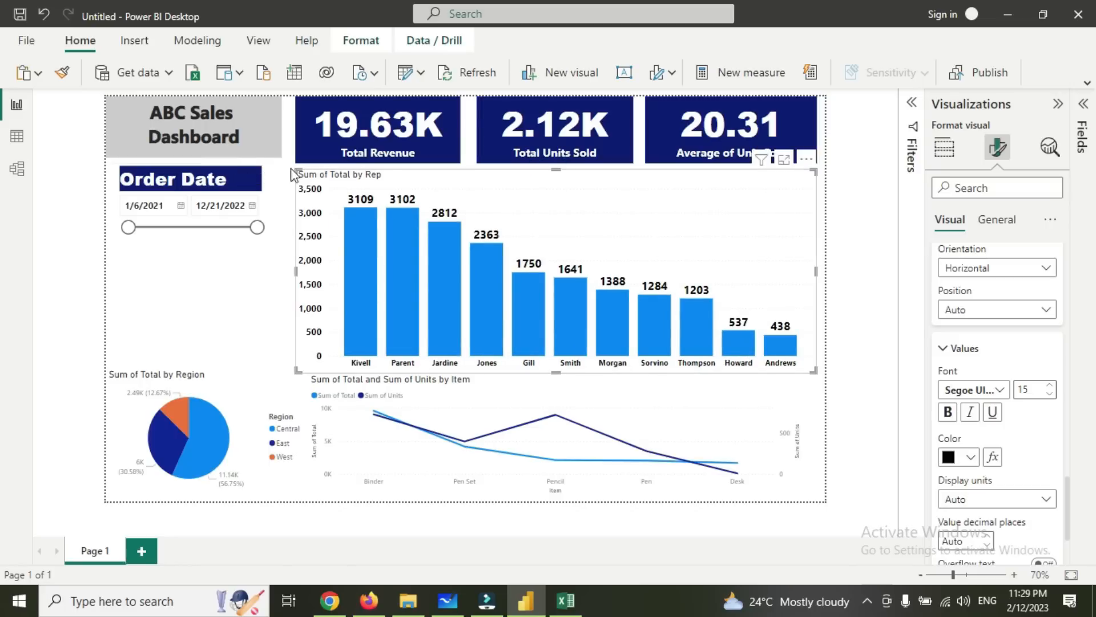
click(817, 402)
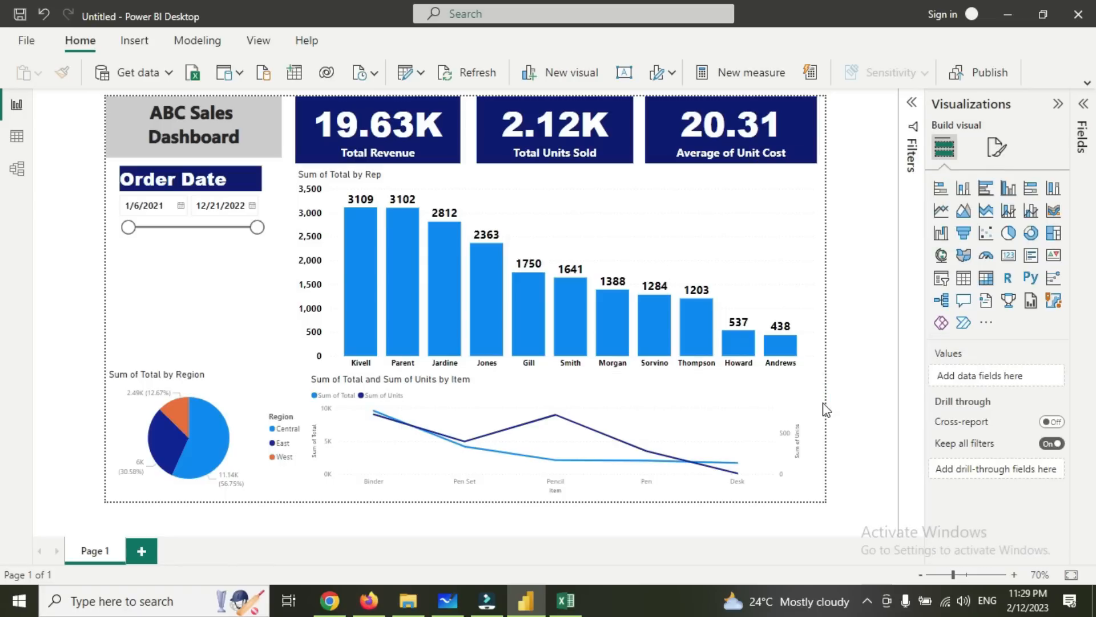
Change the column chart's title text to "Total Sales by Rep".
click(789, 174)
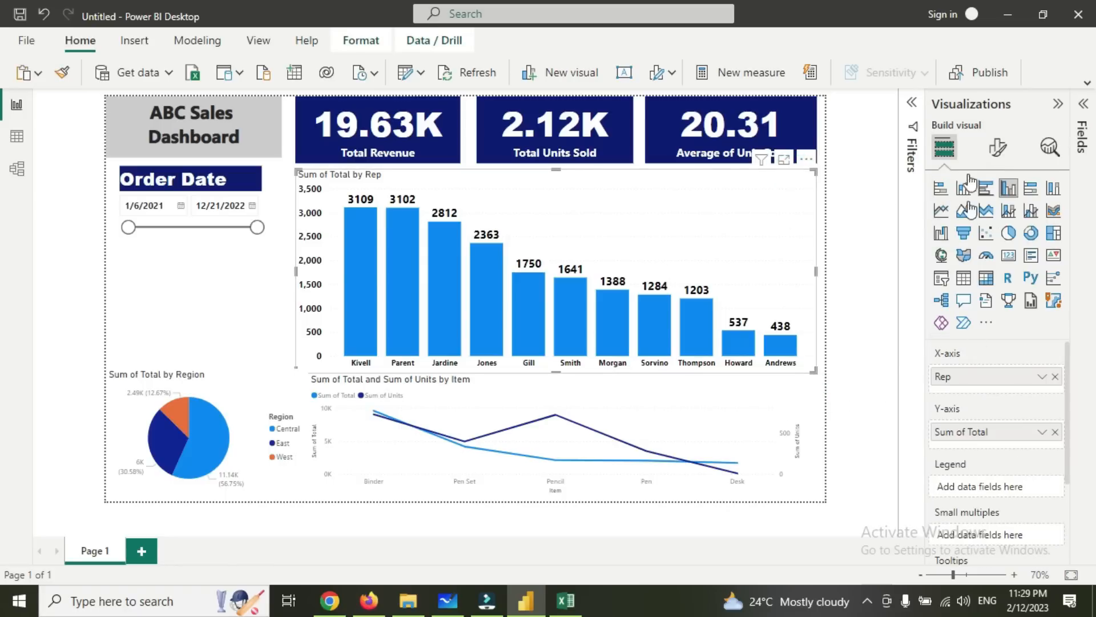
click(996, 149)
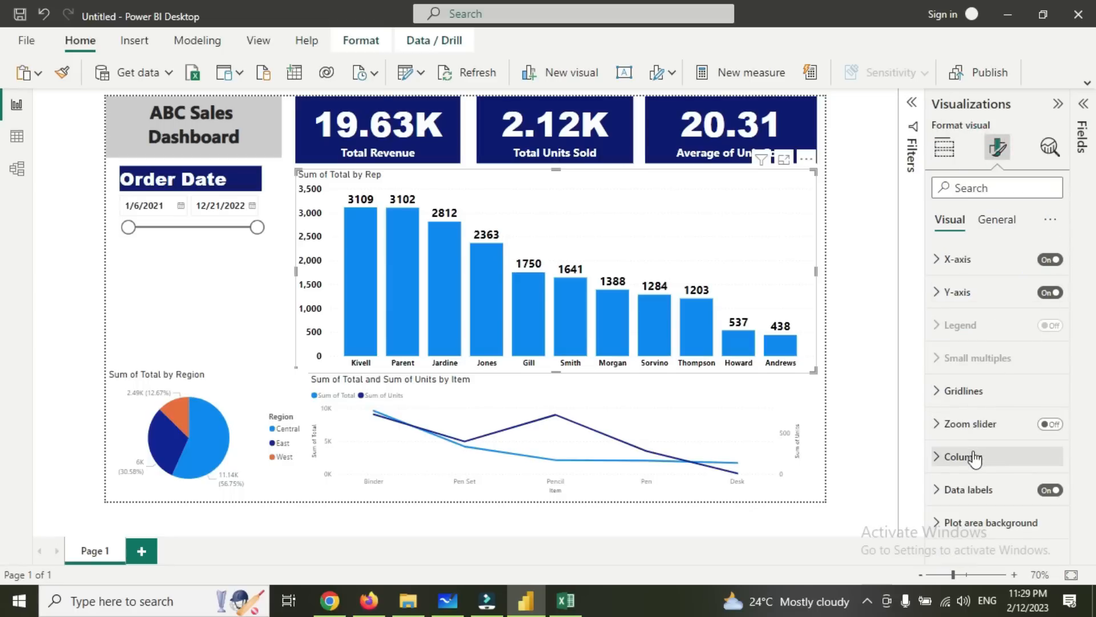
click(993, 219)
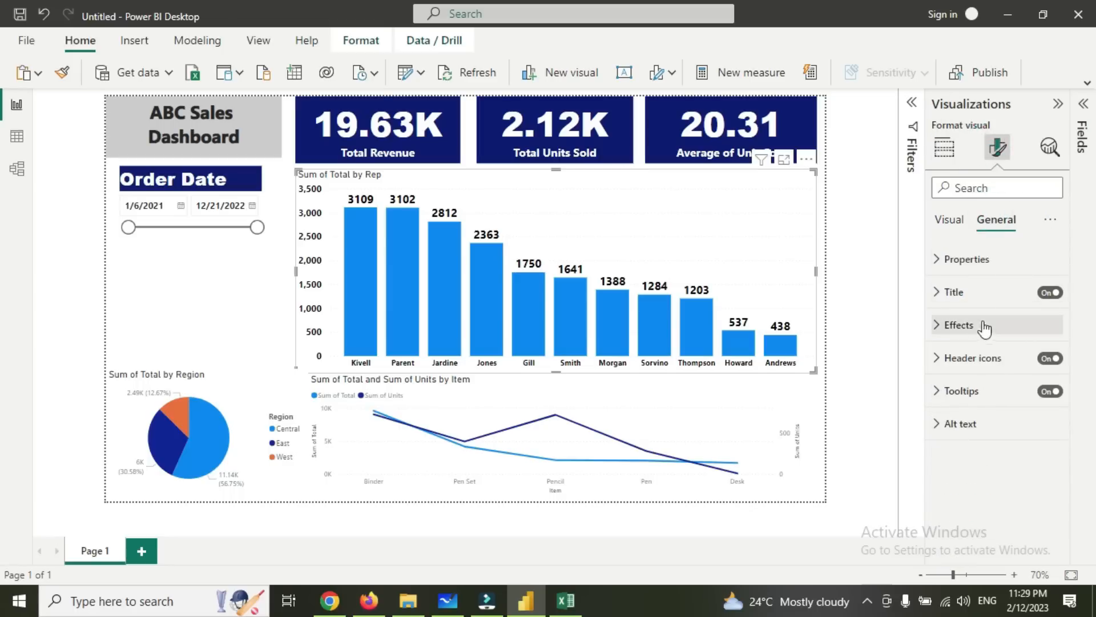
click(951, 291)
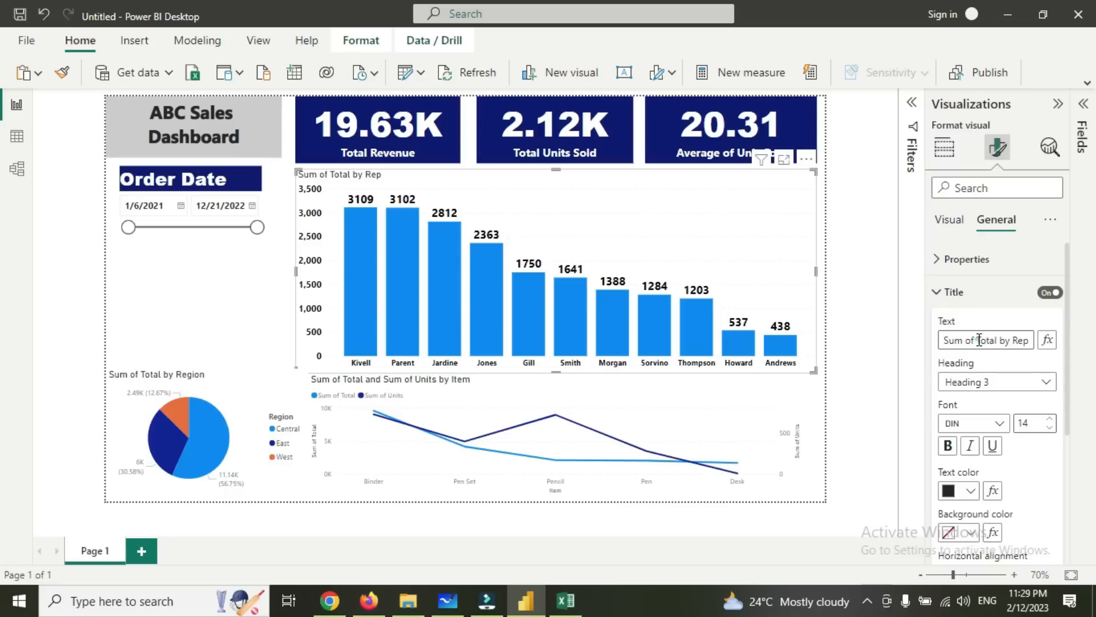
drag(979, 340, 946, 341)
key(BackSpace)
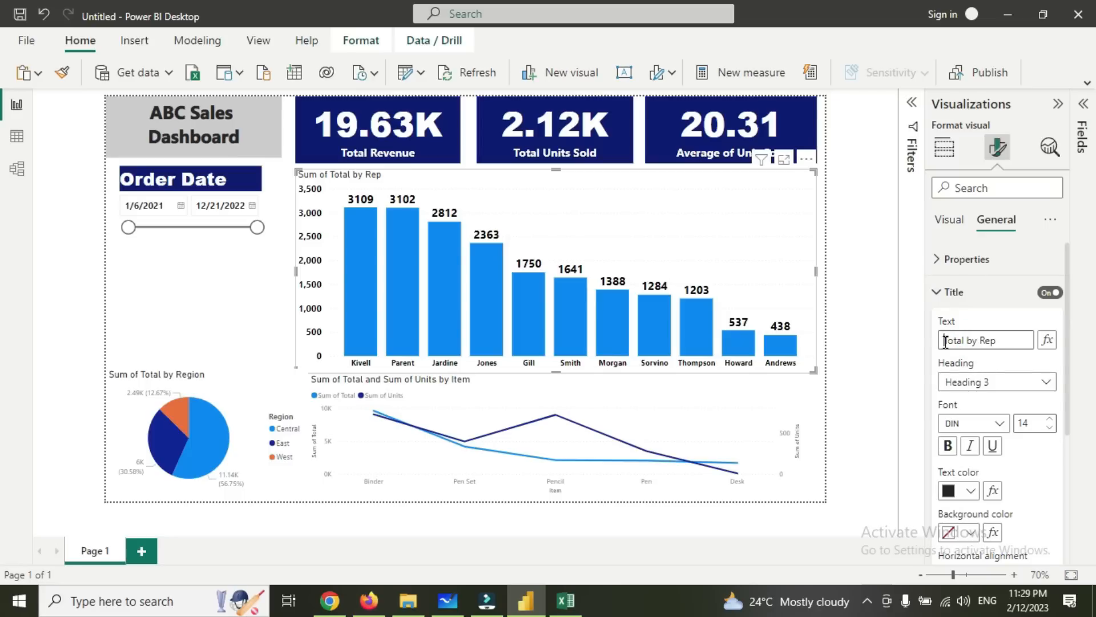
click(966, 340)
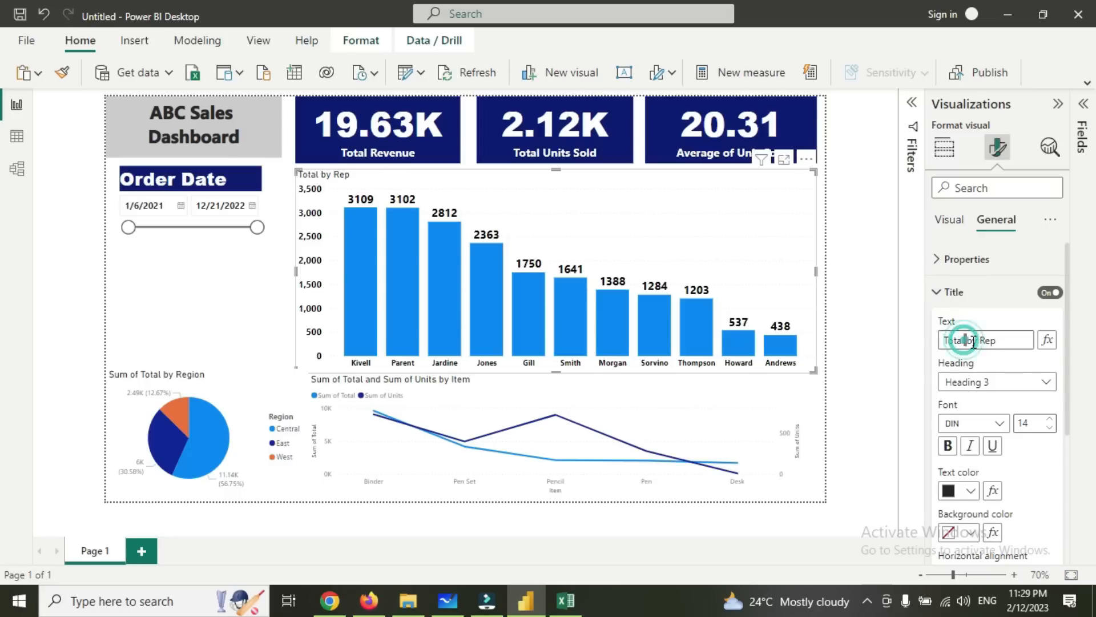
text(Sales)
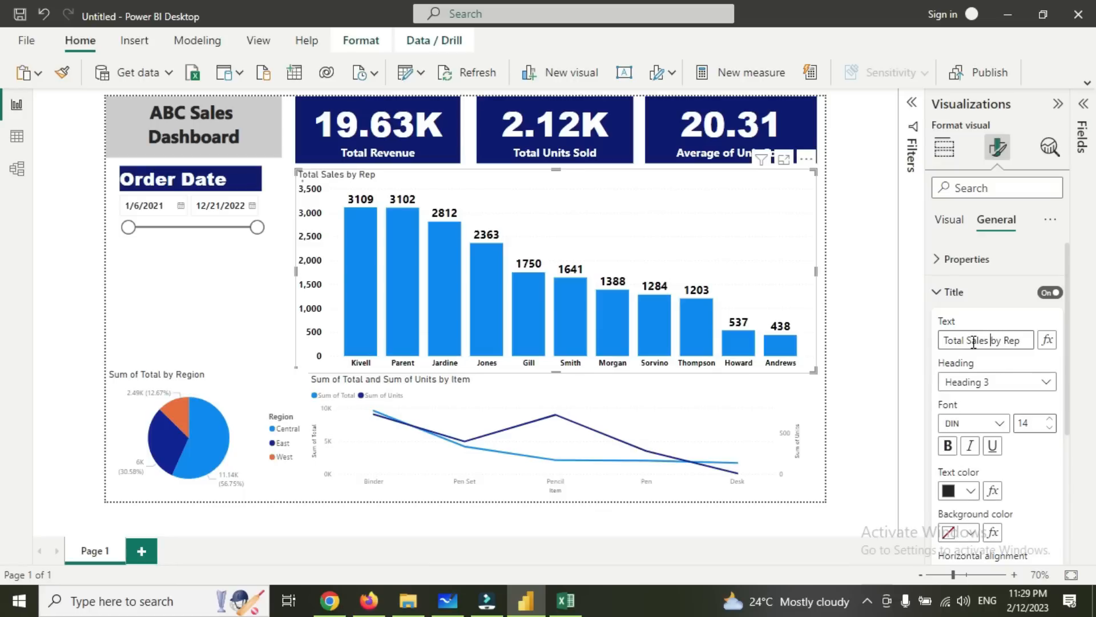
Format the column chart's title as Heading 4 in Arial Black at font size 15.
click(995, 386)
click(981, 459)
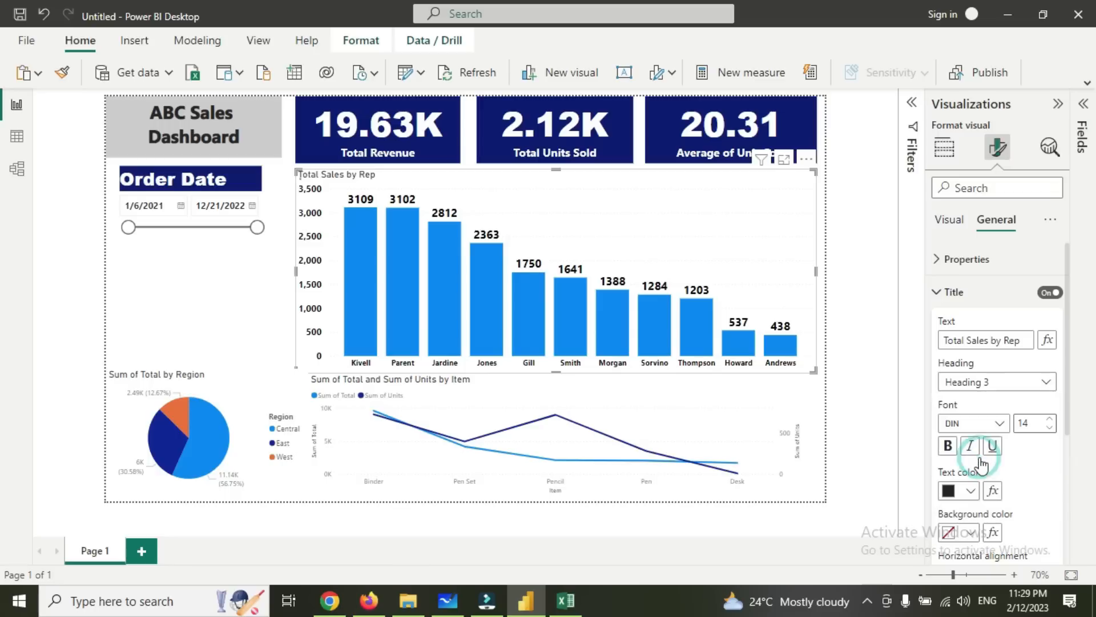
click(984, 445)
click(983, 423)
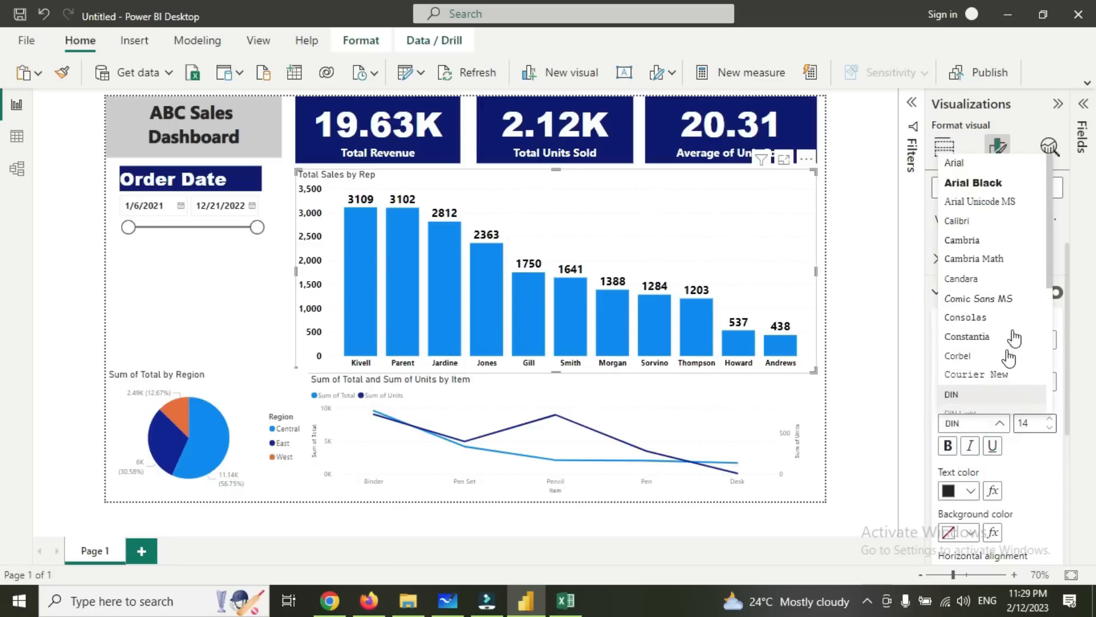
click(994, 183)
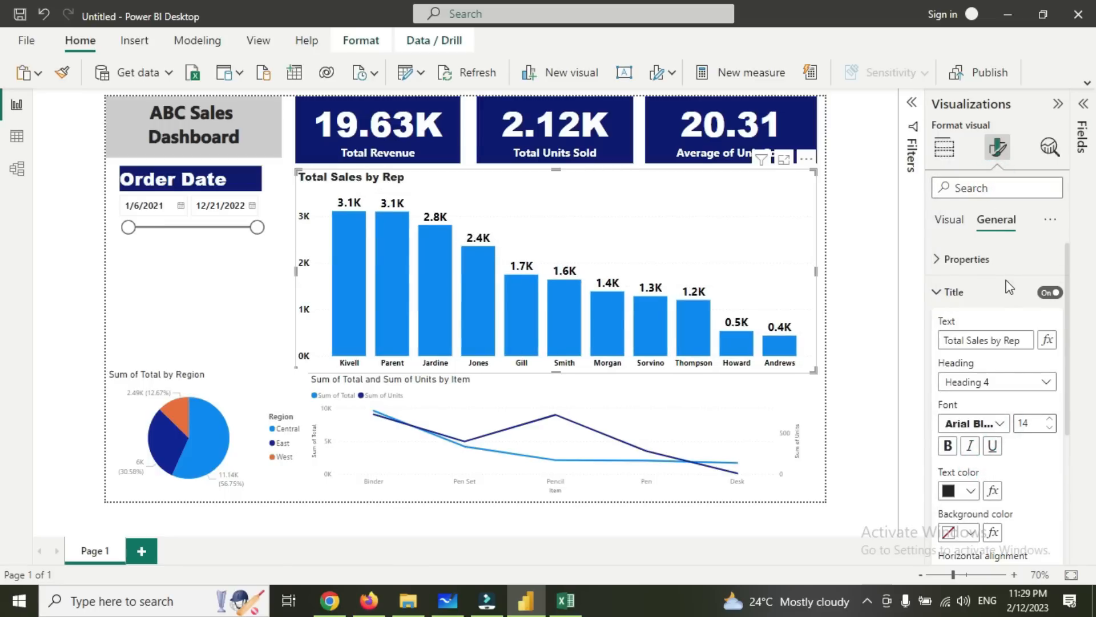
click(1049, 419)
Center the column chart's title and give it white text on a dark navy background.
scroll(1016, 474, down, 3)
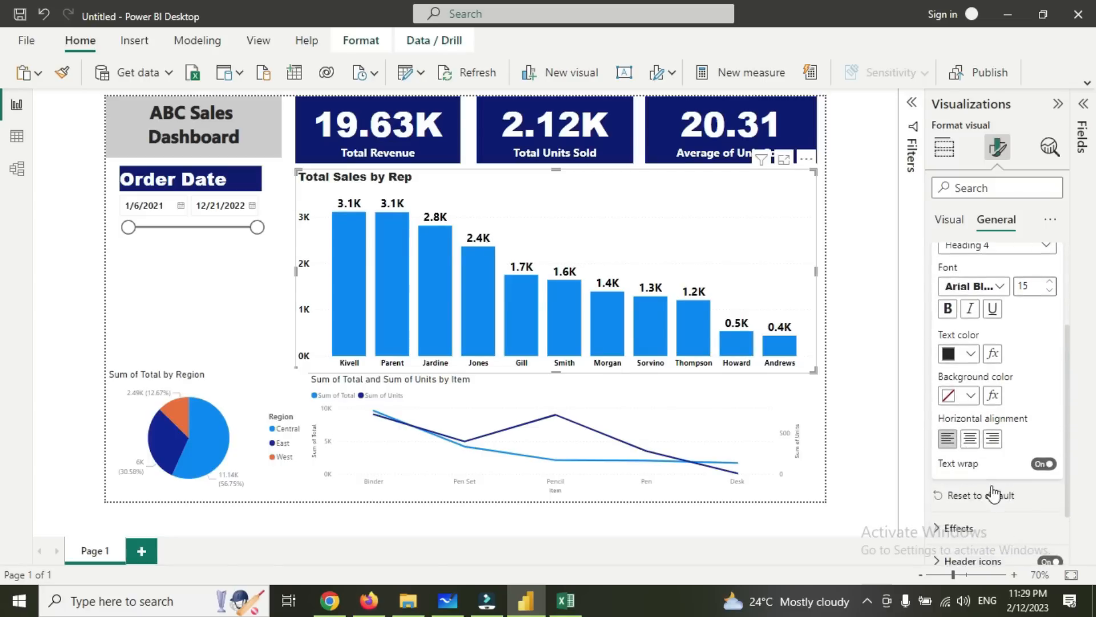
click(973, 431)
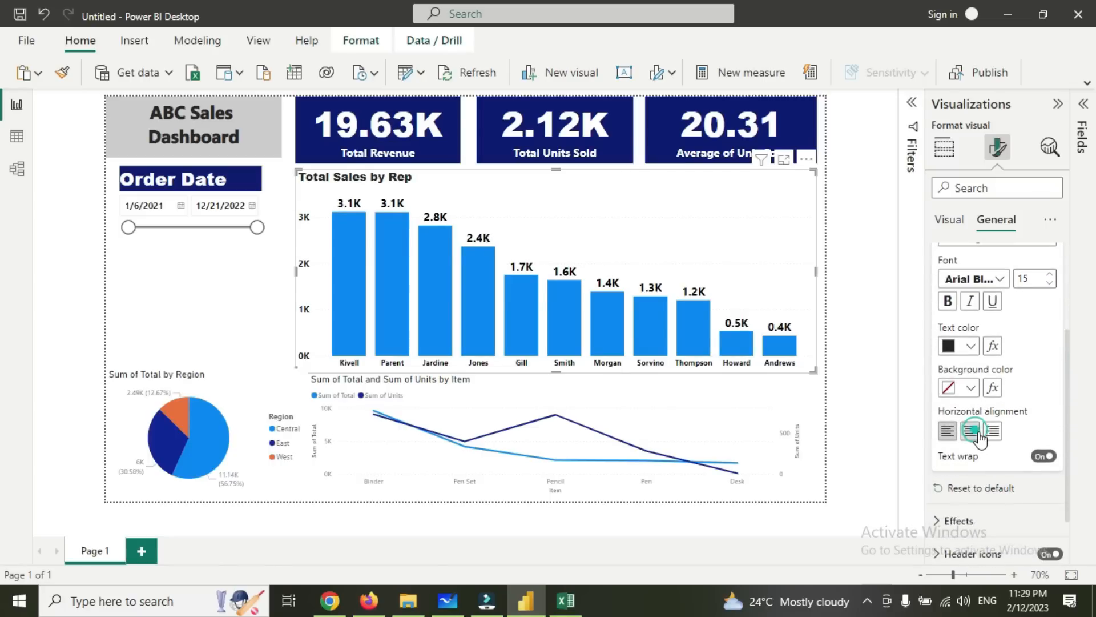
click(971, 346)
click(878, 278)
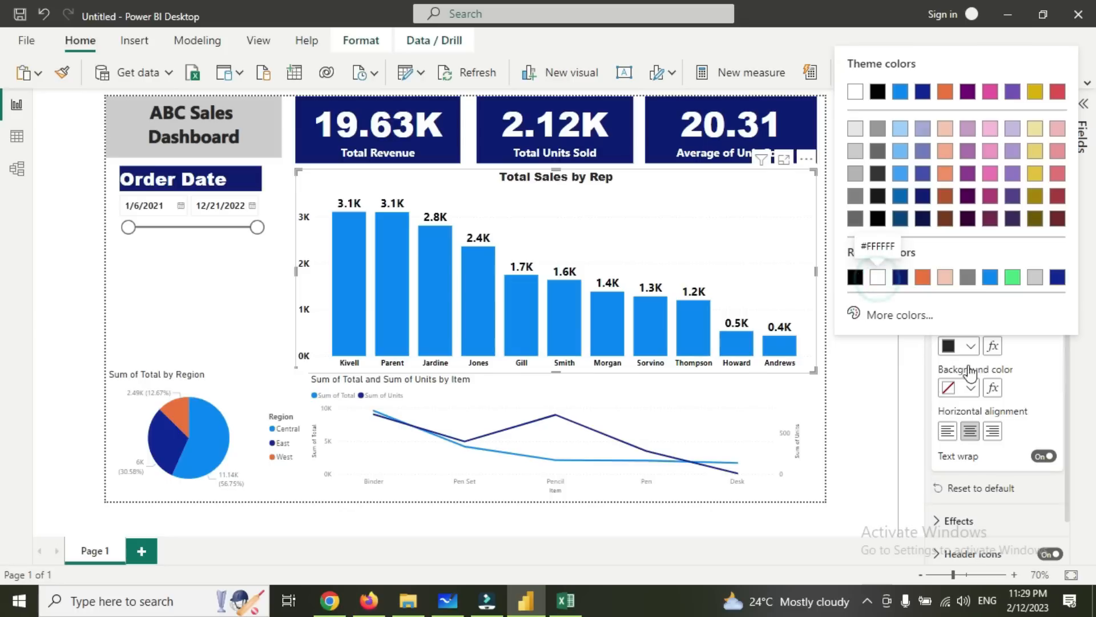
click(971, 387)
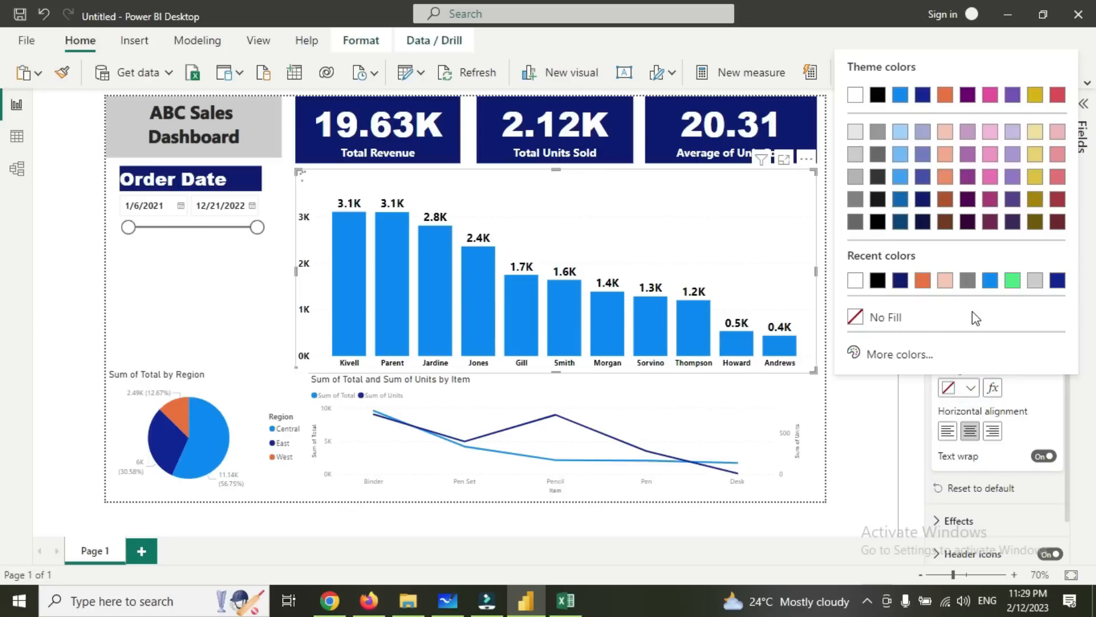
click(923, 222)
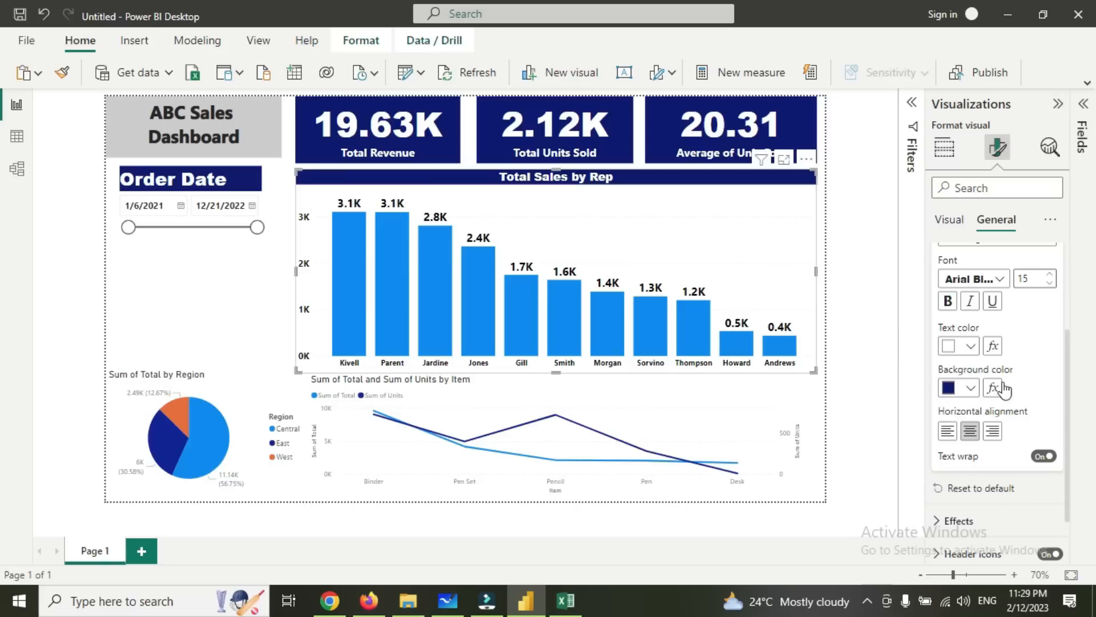
Fill the column chart's background with light gray.
scroll(1004, 390, down, 1)
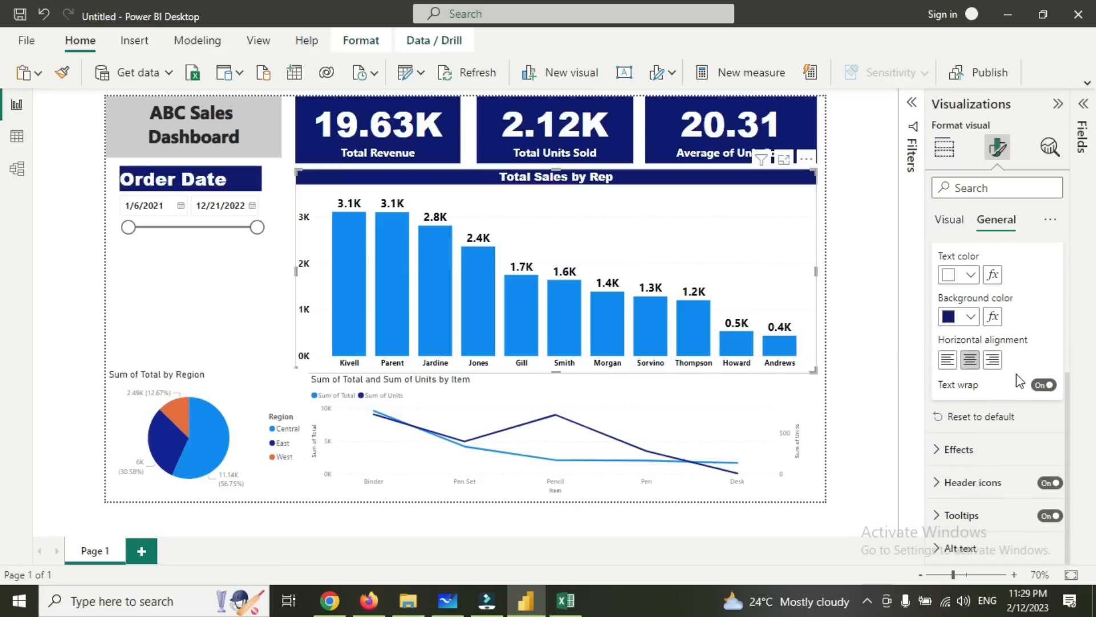
click(1025, 437)
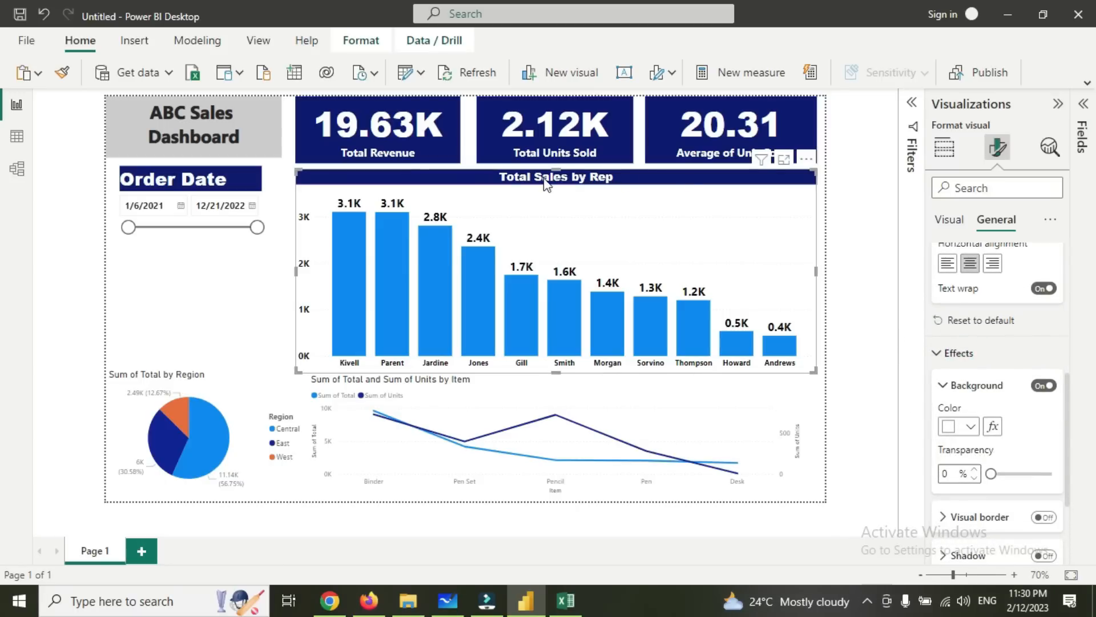
click(970, 427)
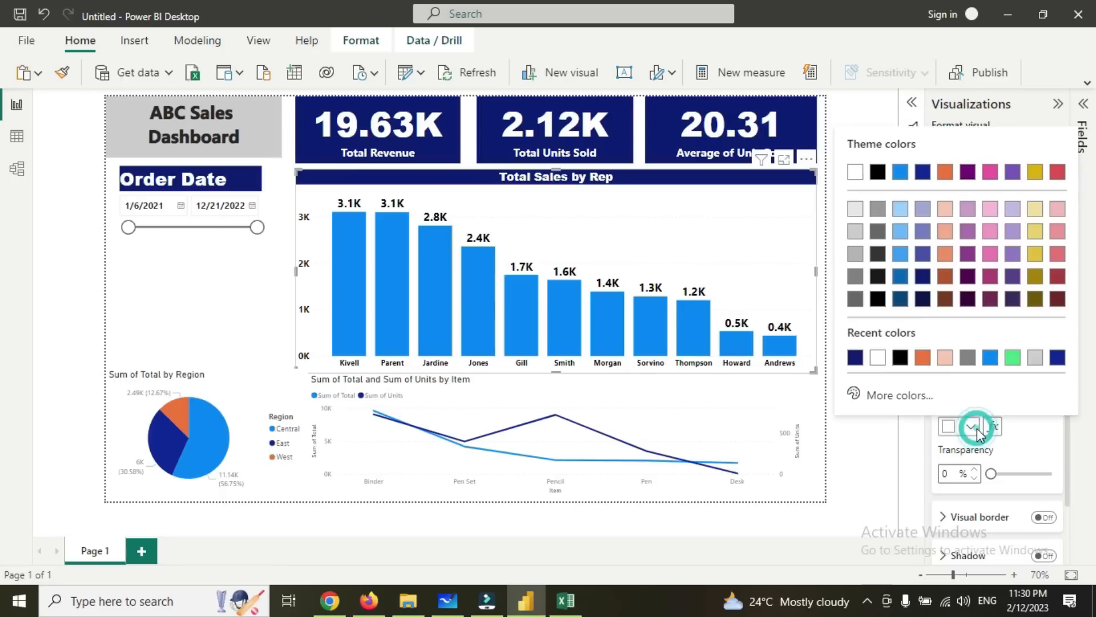
click(856, 232)
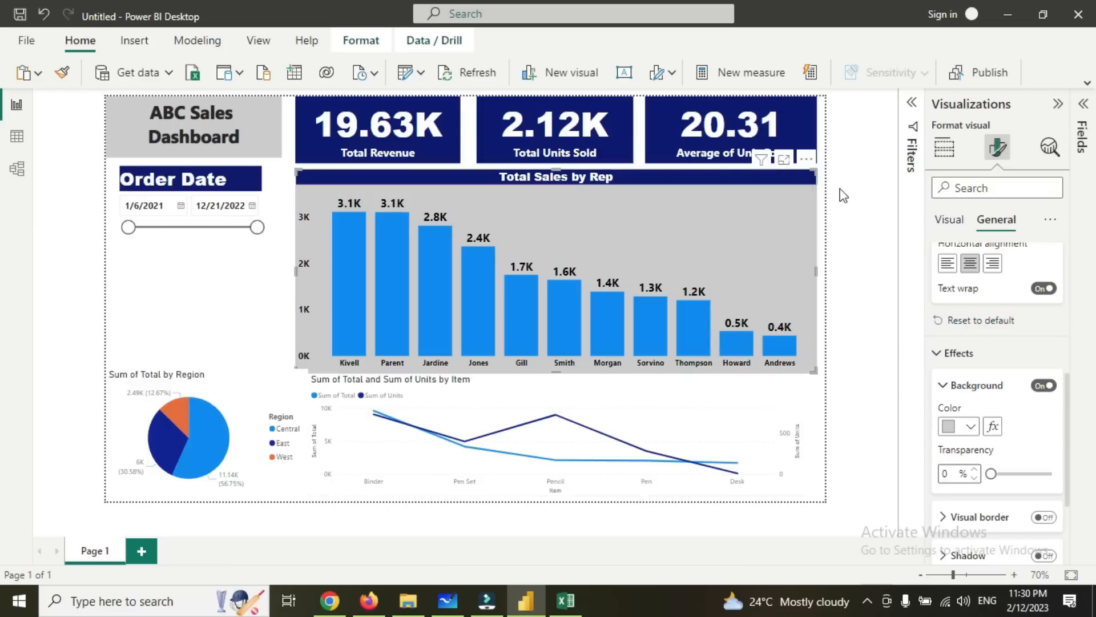
Nudge the column chart up close beneath the cards and slightly to the right.
drag(780, 159, 782, 158)
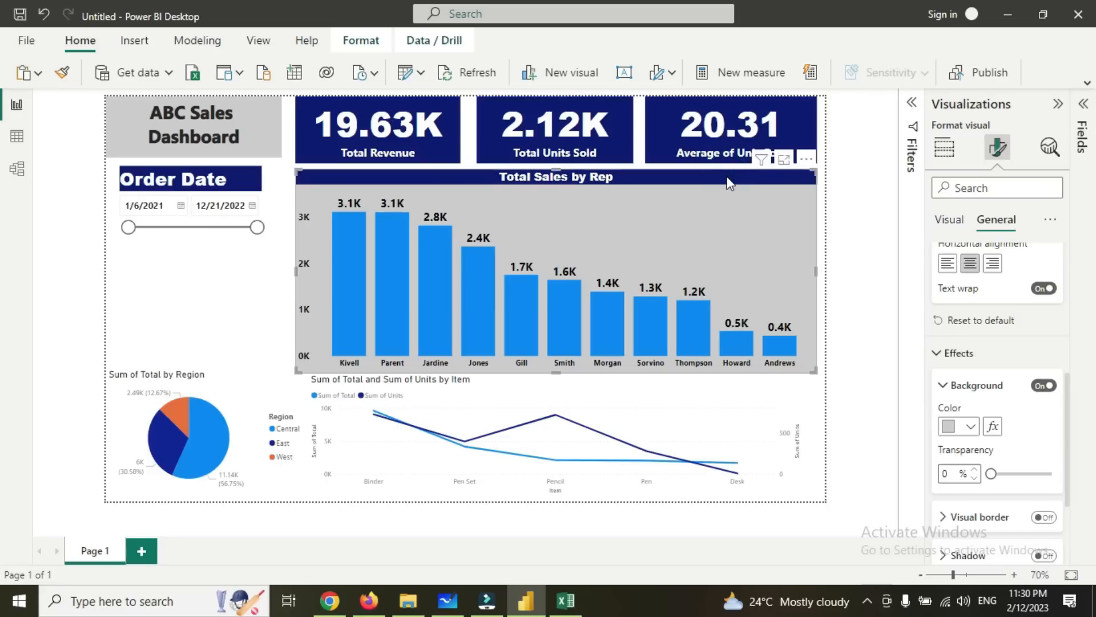
key(Up)
key(Up)
key(Up)
key(Up)
key(Up)
key(Up)
key(Up)
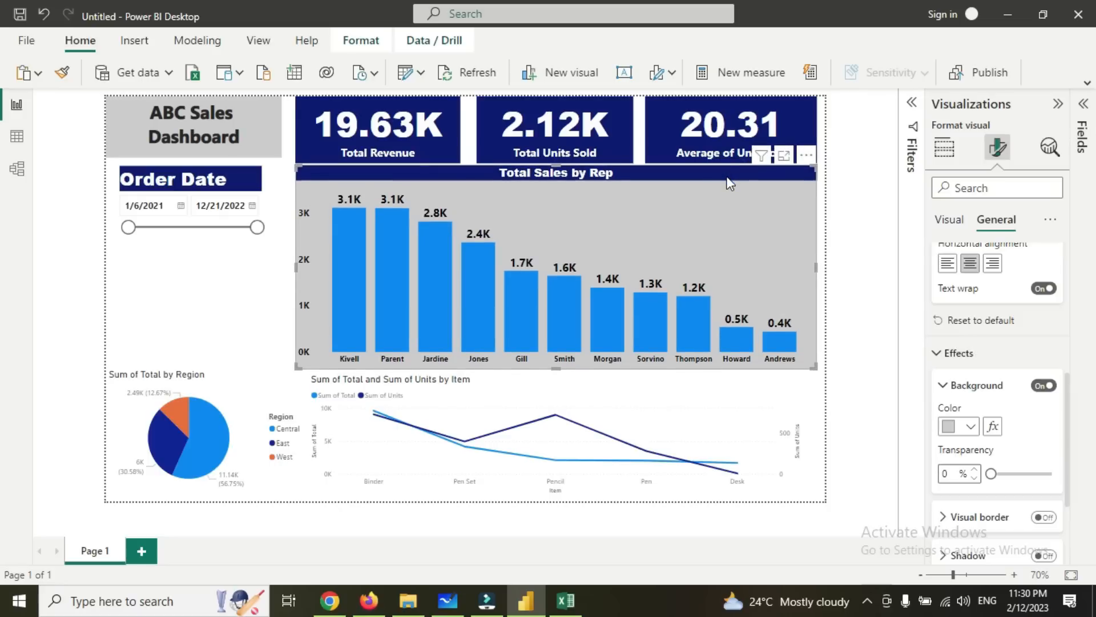
key(Down)
key(Right)
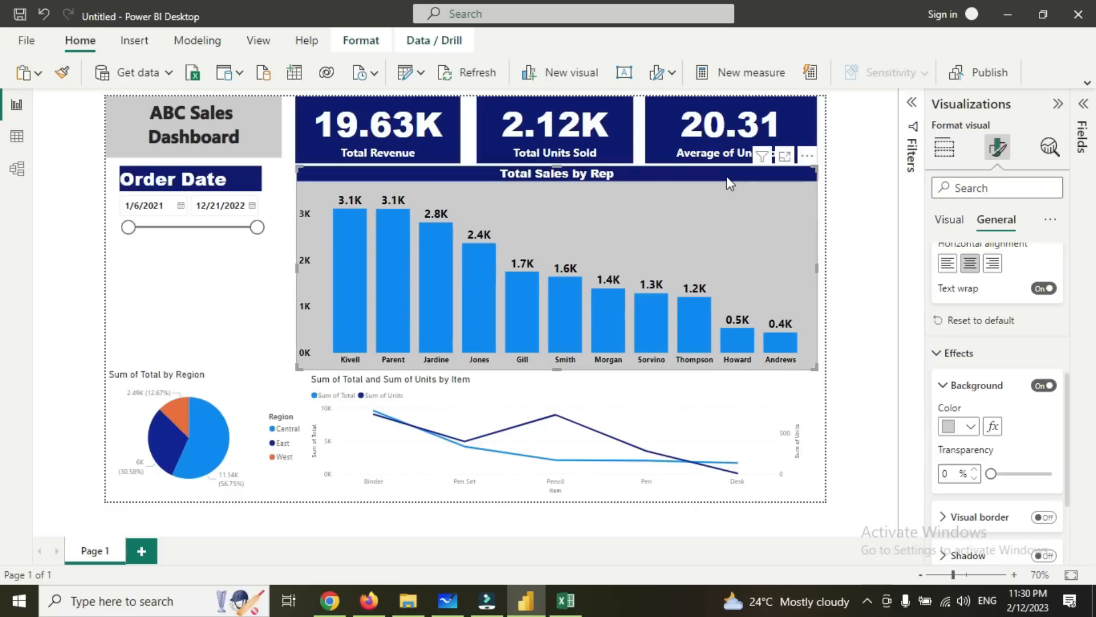
click(290, 268)
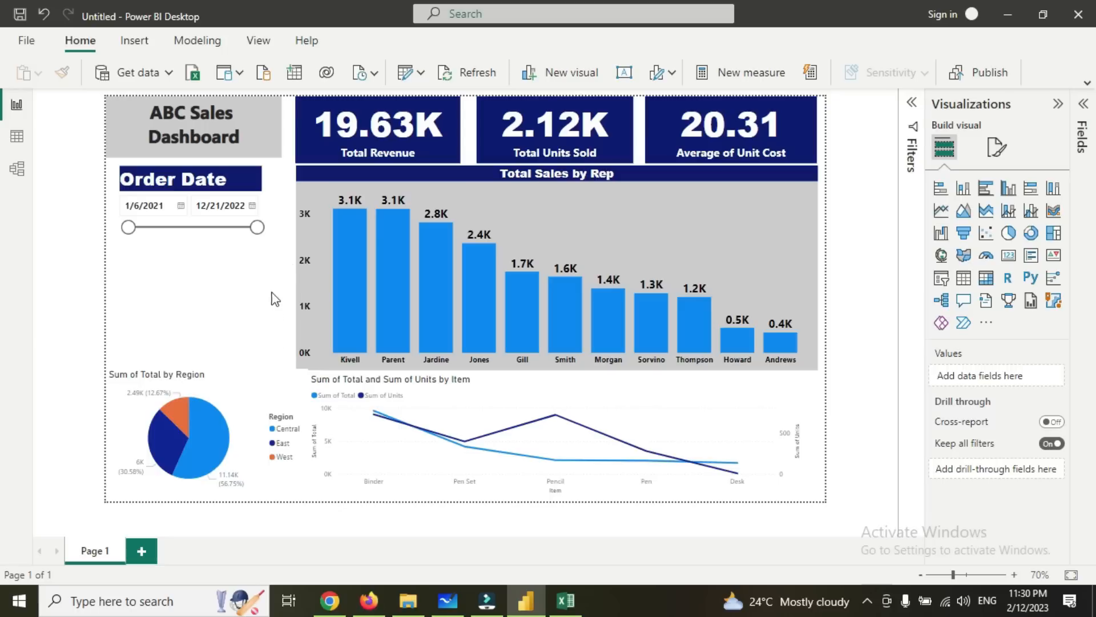
Resize the Sum of Total by Region pie chart, making it taller upward and narrowing it to the column chart's left edge.
click(220, 374)
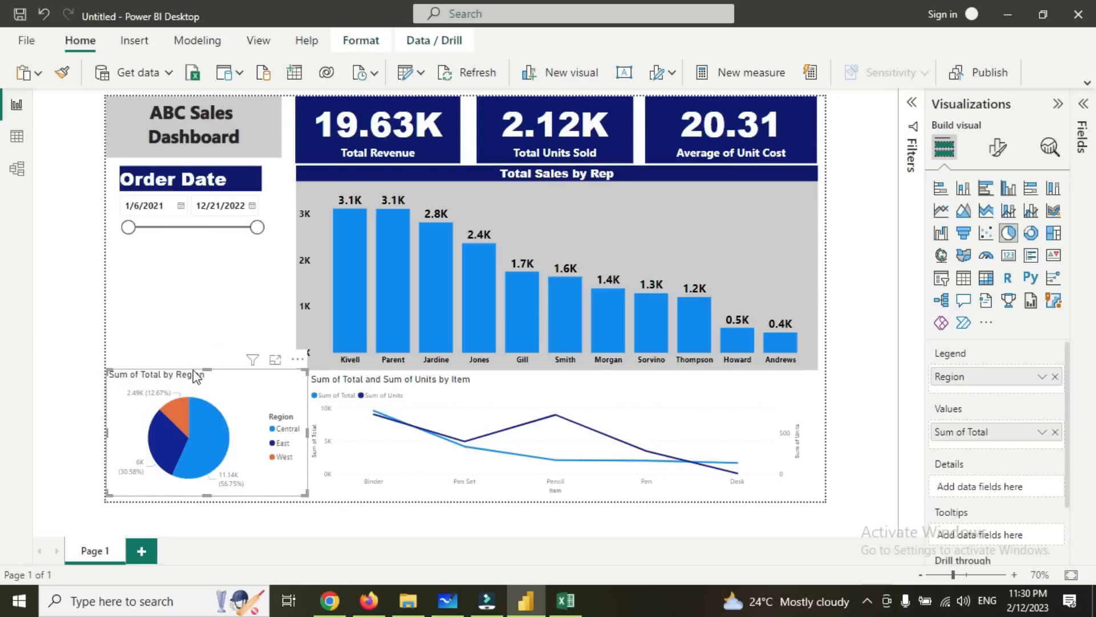
click(206, 367)
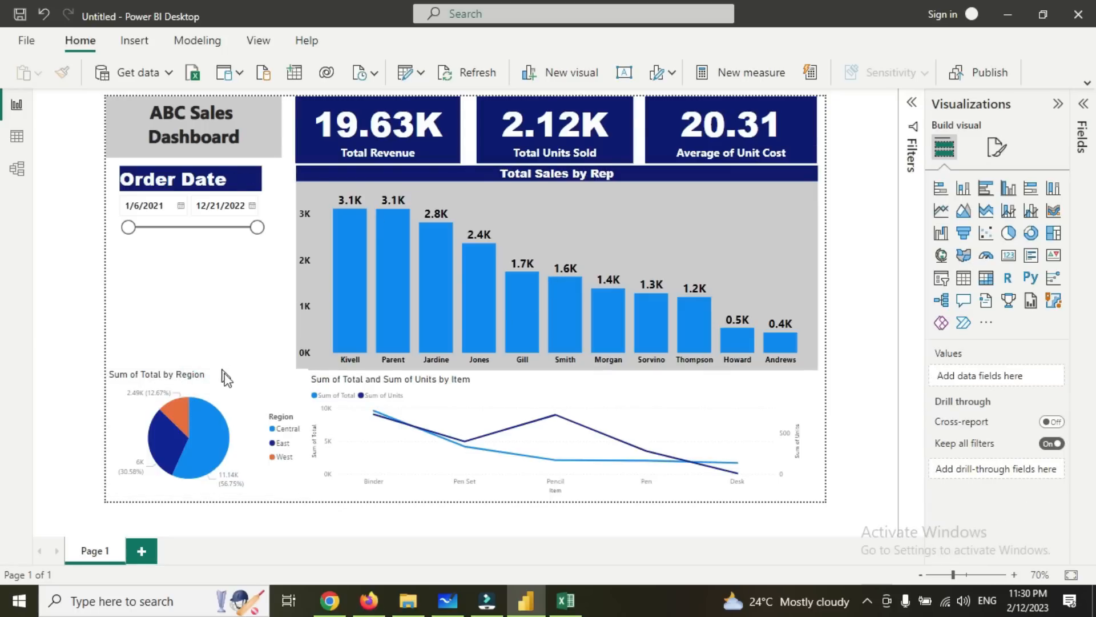
click(219, 372)
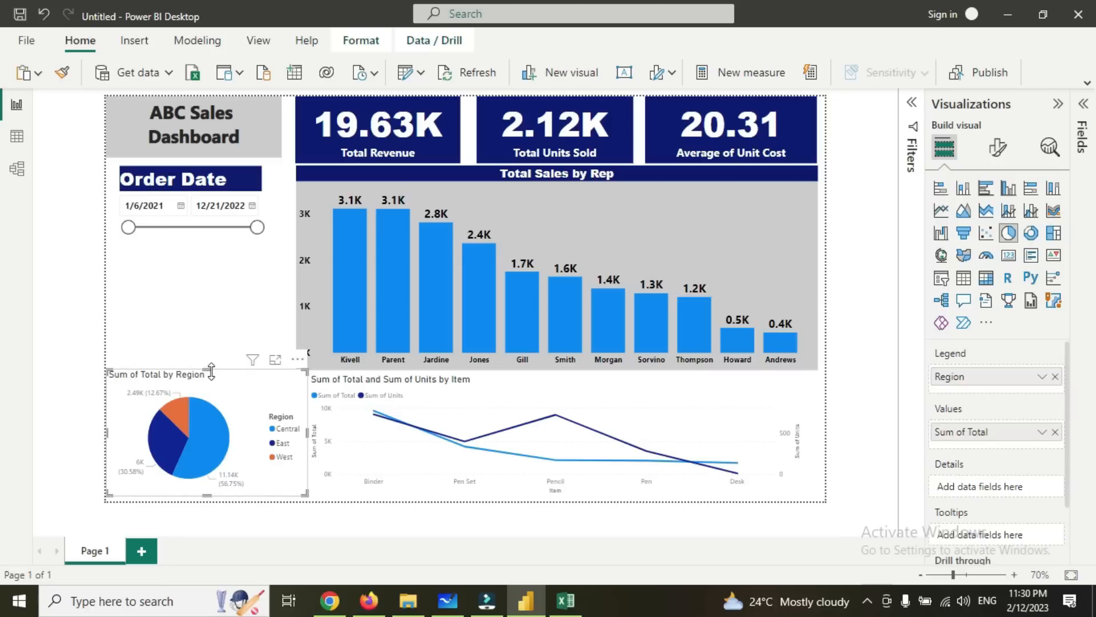
drag(209, 371, 209, 358)
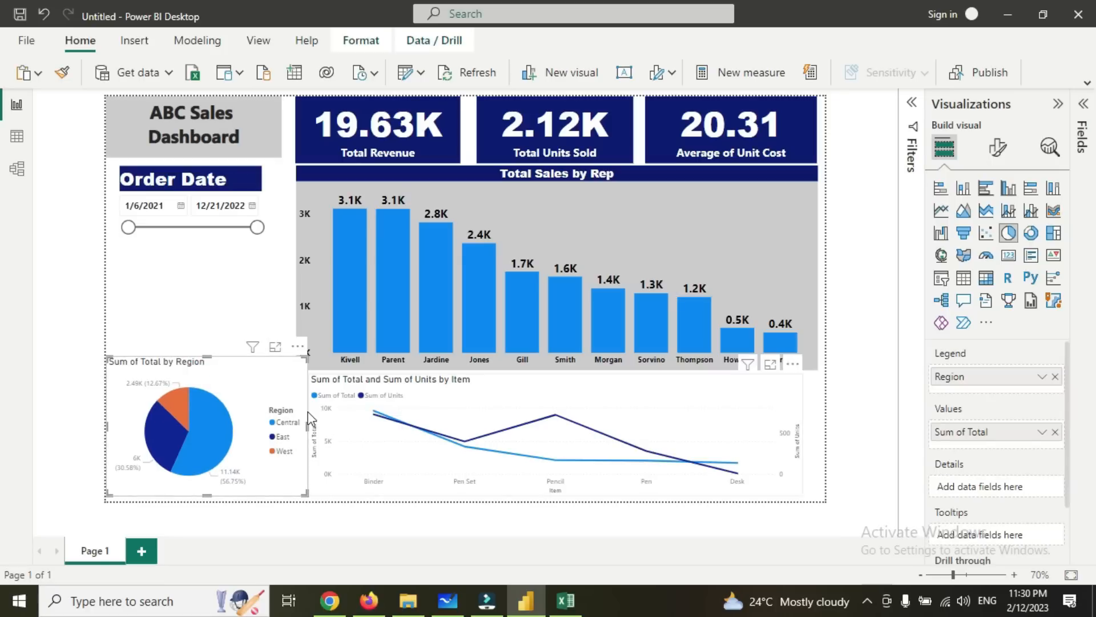
drag(307, 425, 294, 429)
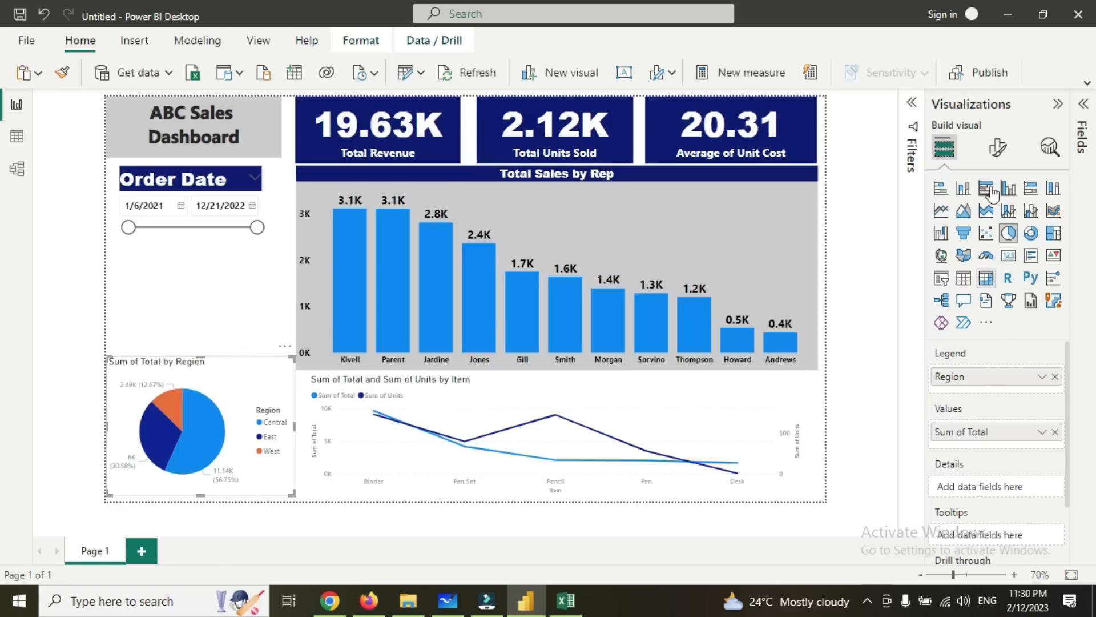
Fill the Sum of Total by Region pie chart's background with light gray.
click(998, 148)
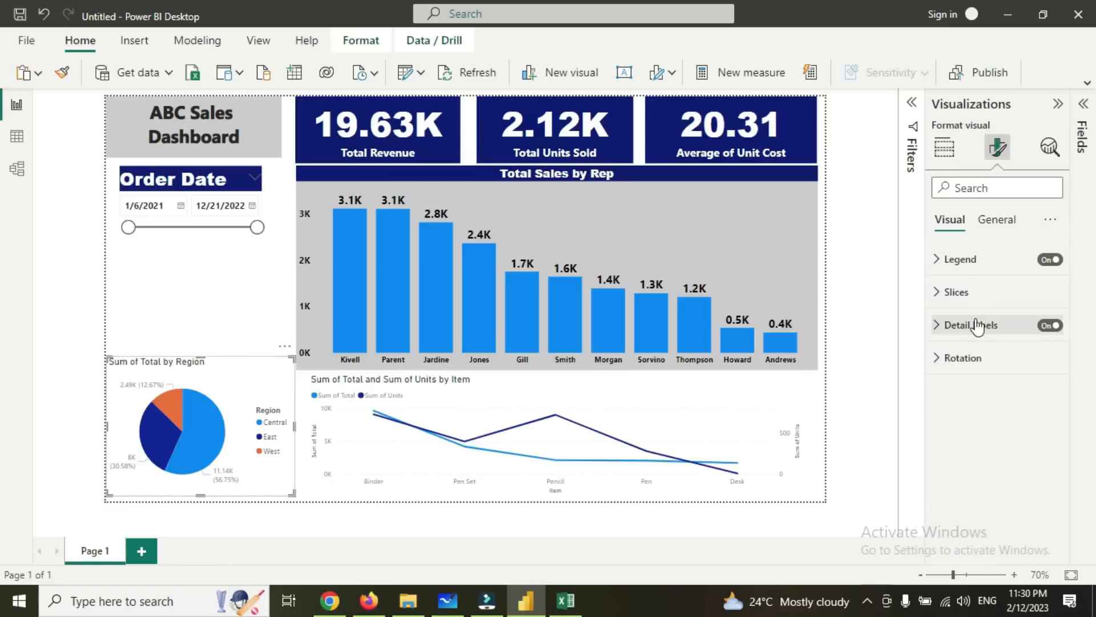
click(990, 221)
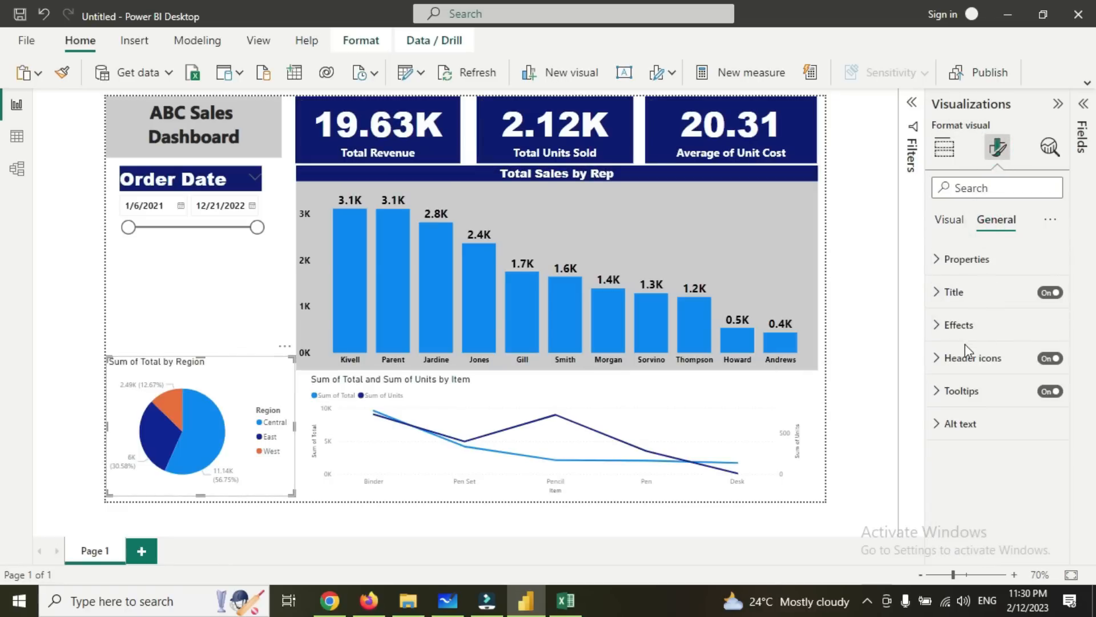
click(960, 324)
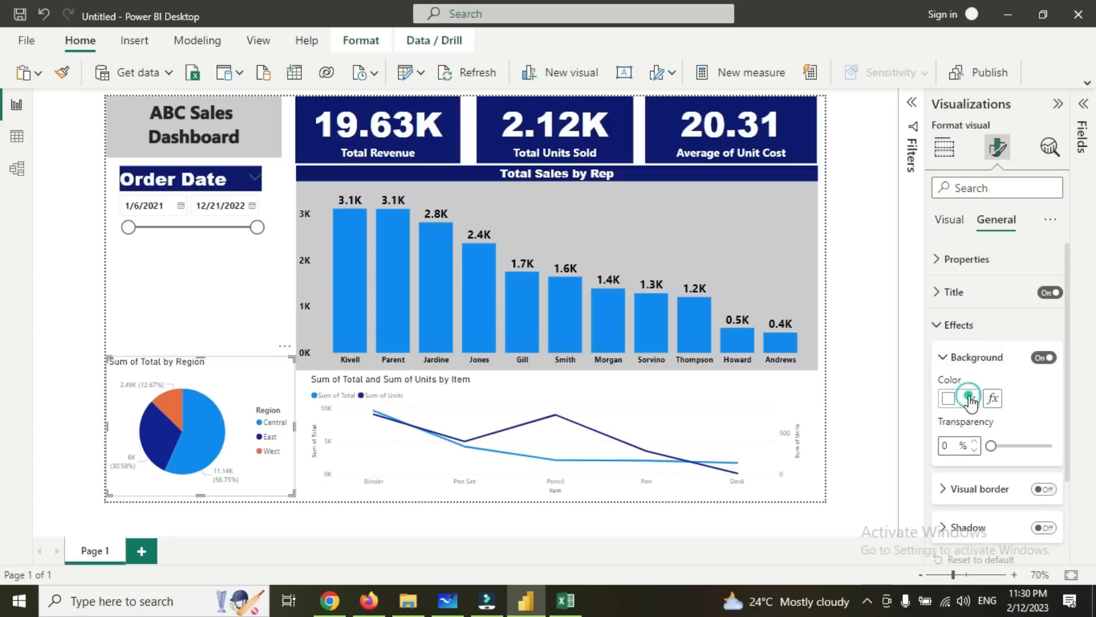
click(970, 400)
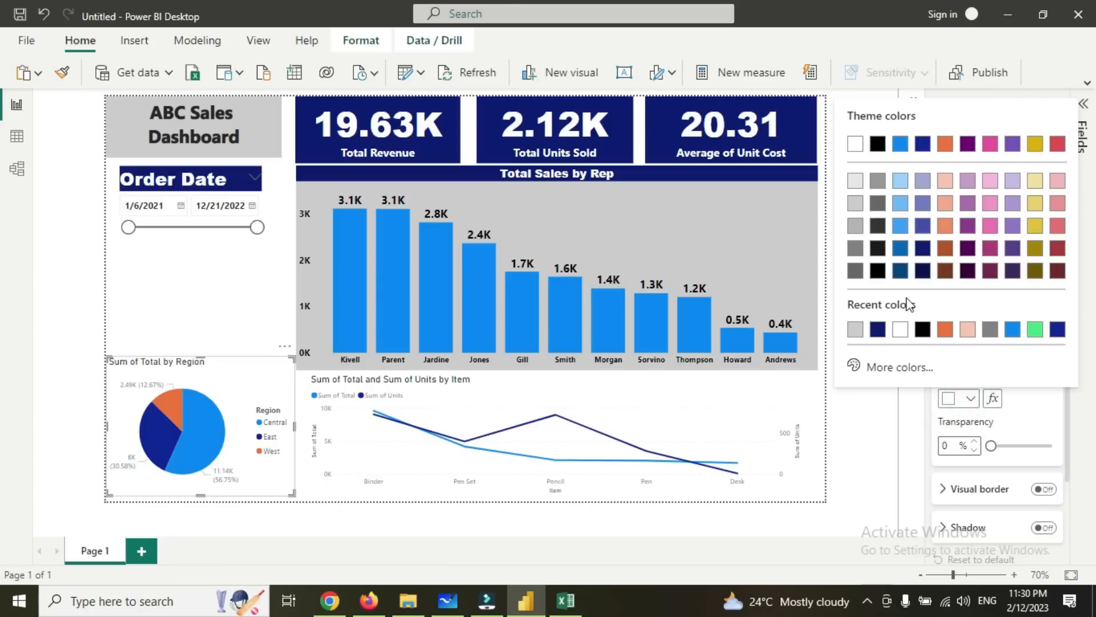
click(857, 206)
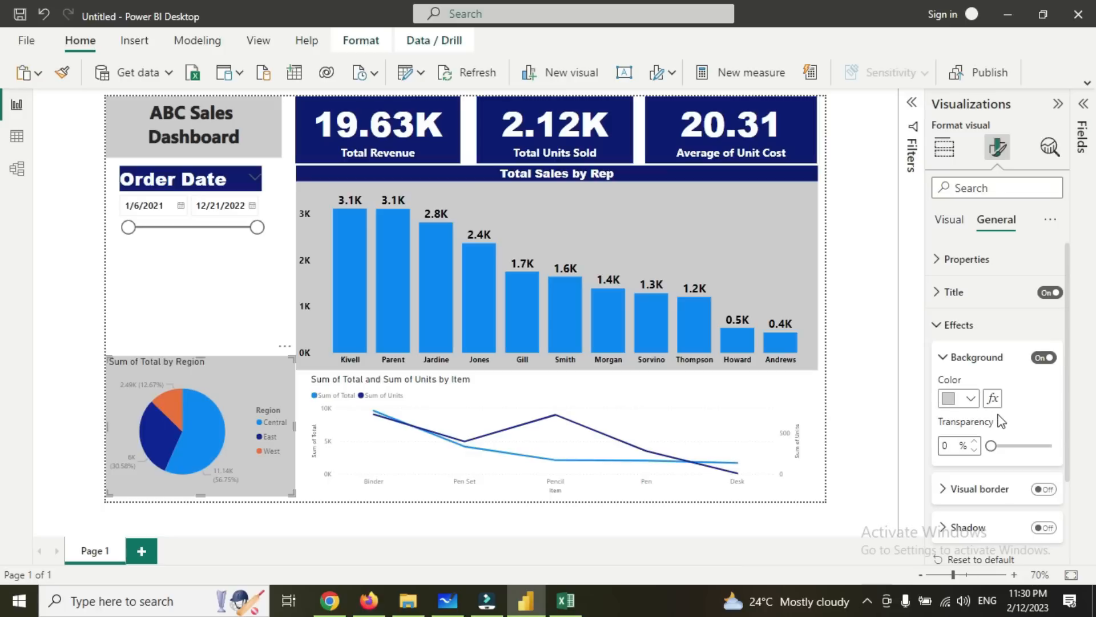
click(946, 358)
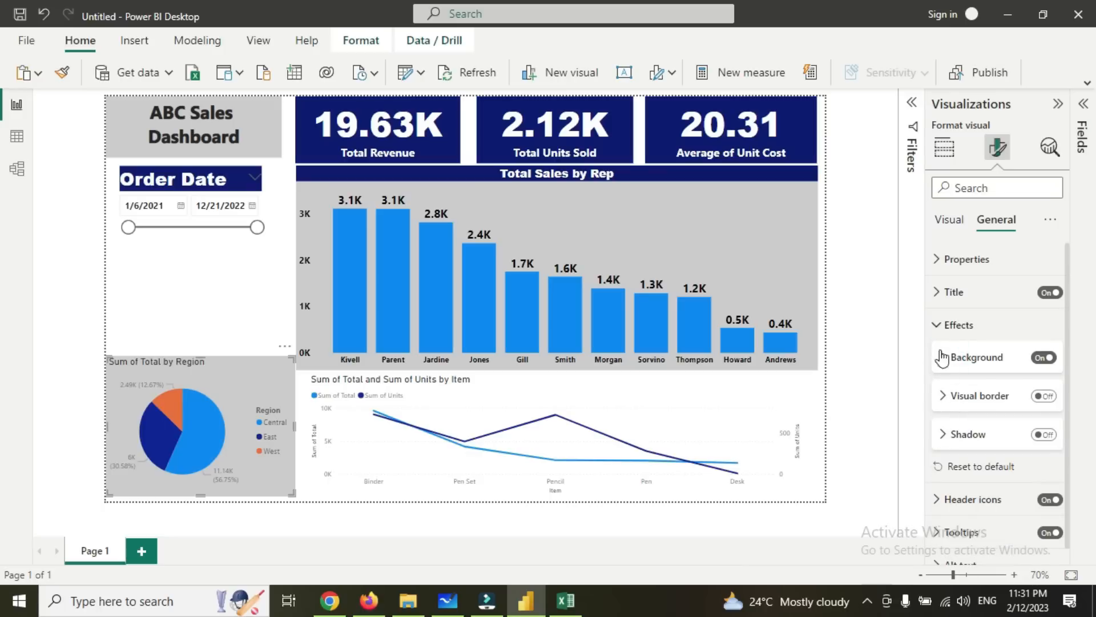
click(940, 332)
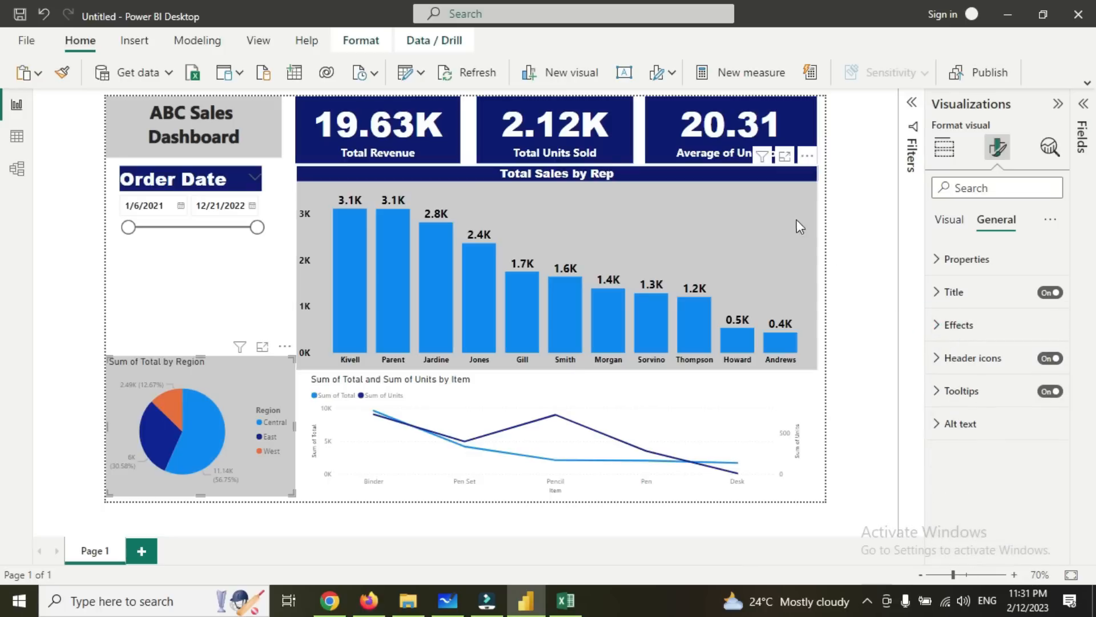
Copy the Total Sales by Rep column chart's formatting onto the pie chart with Format Painter.
click(798, 177)
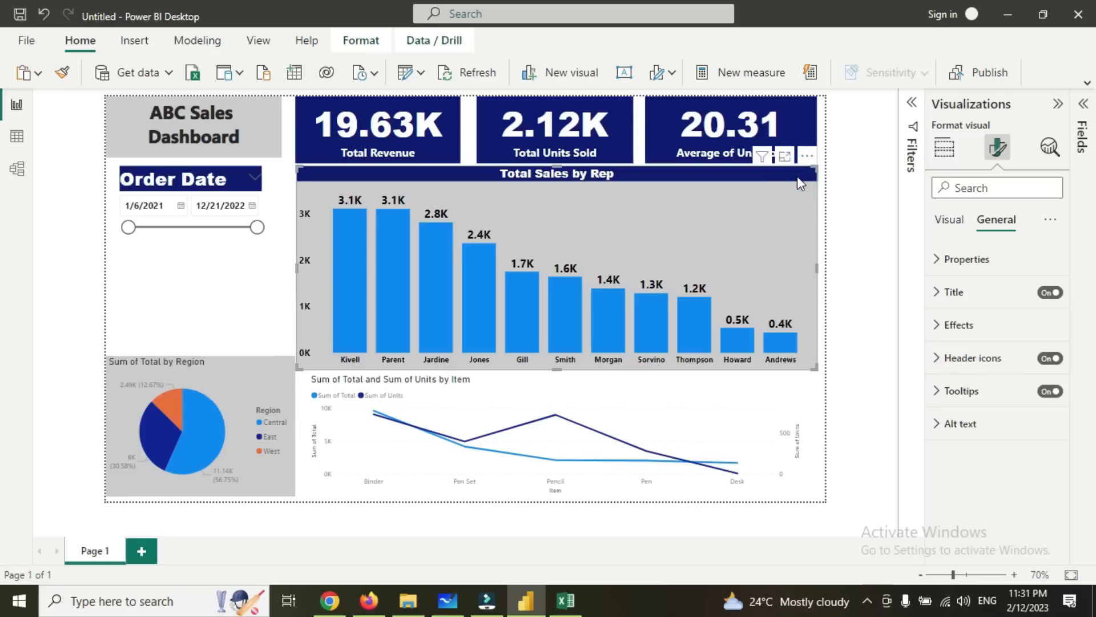
click(66, 73)
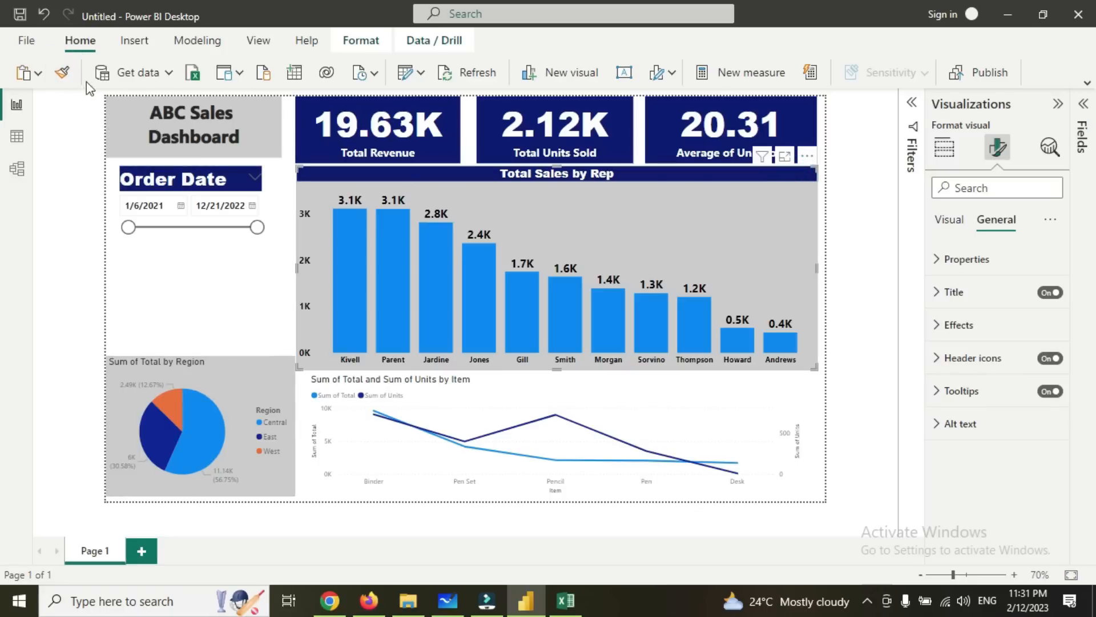
click(249, 372)
click(250, 366)
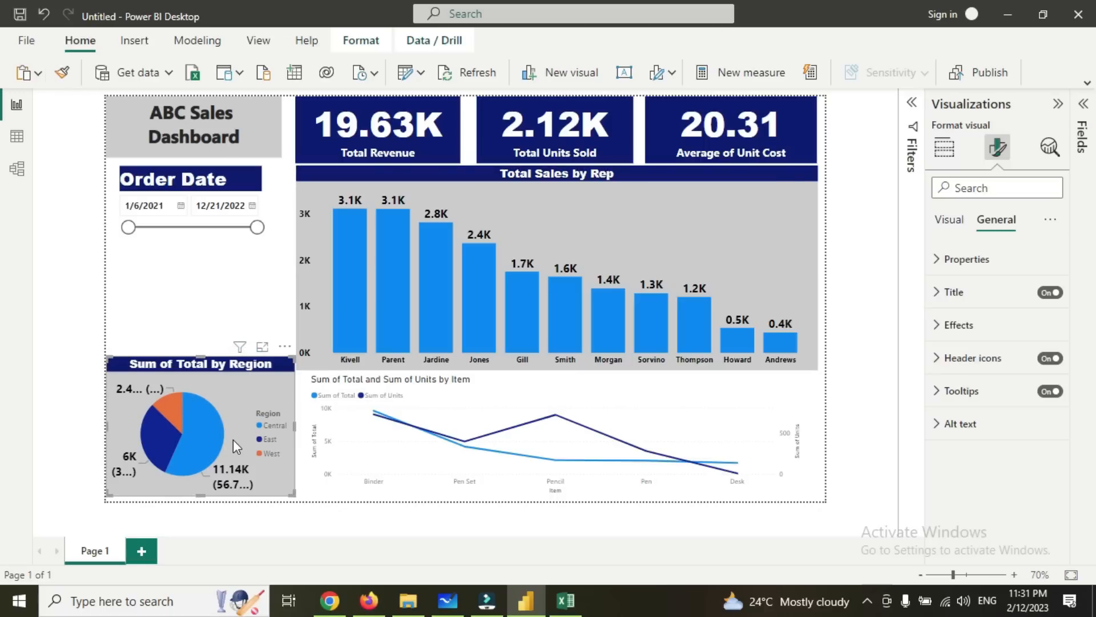
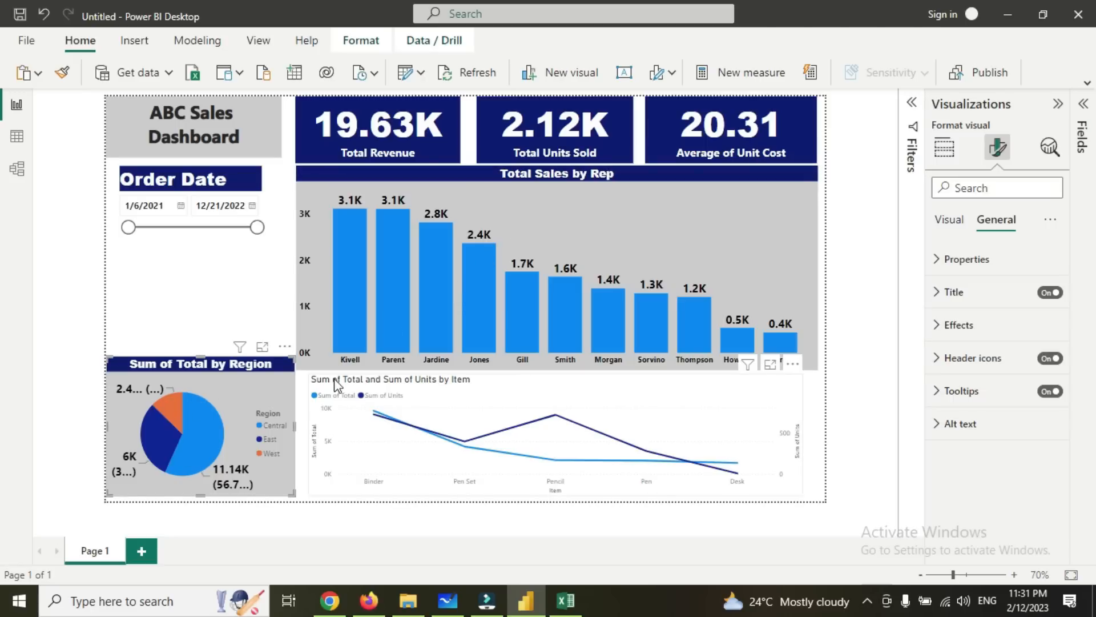
click(307, 392)
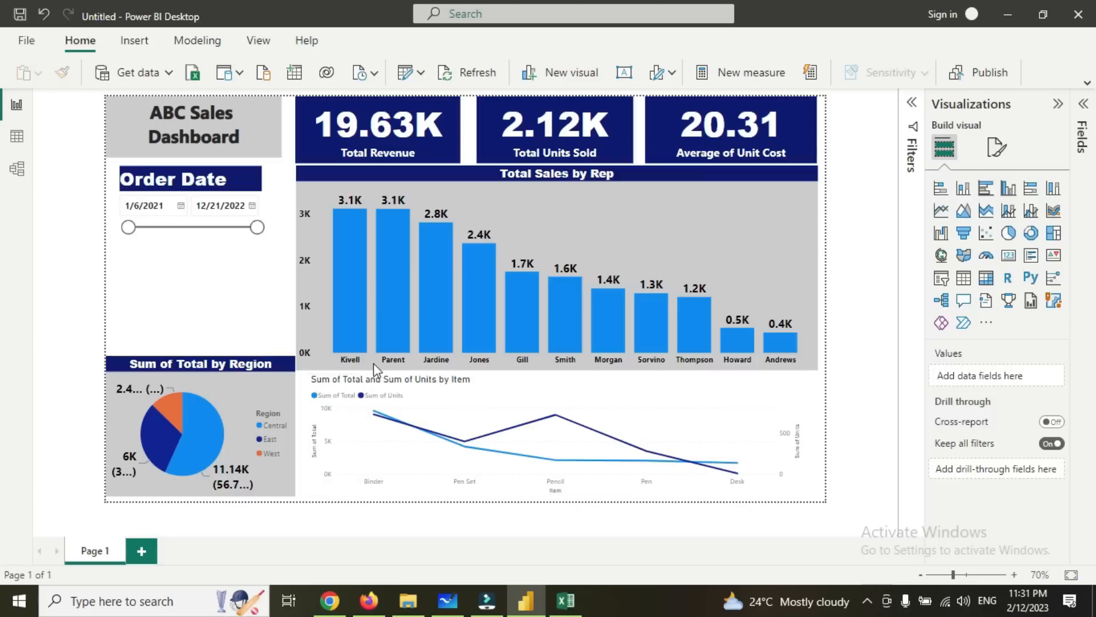
Shorten the column chart from its lower edge and stretch the line chart upward to meet it.
click(591, 289)
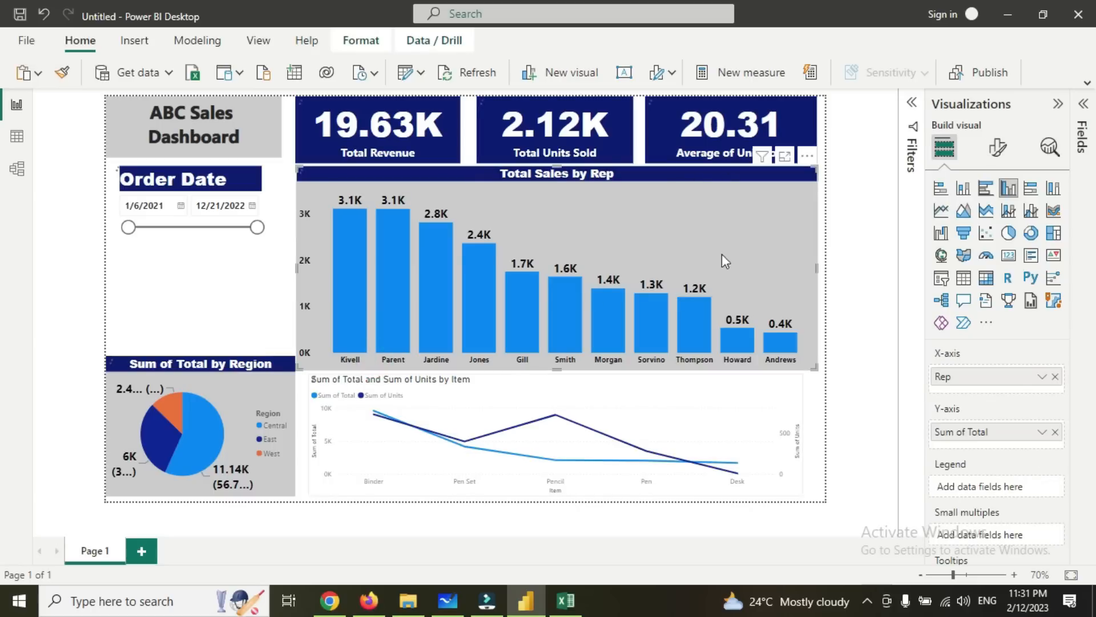
drag(557, 369, 553, 353)
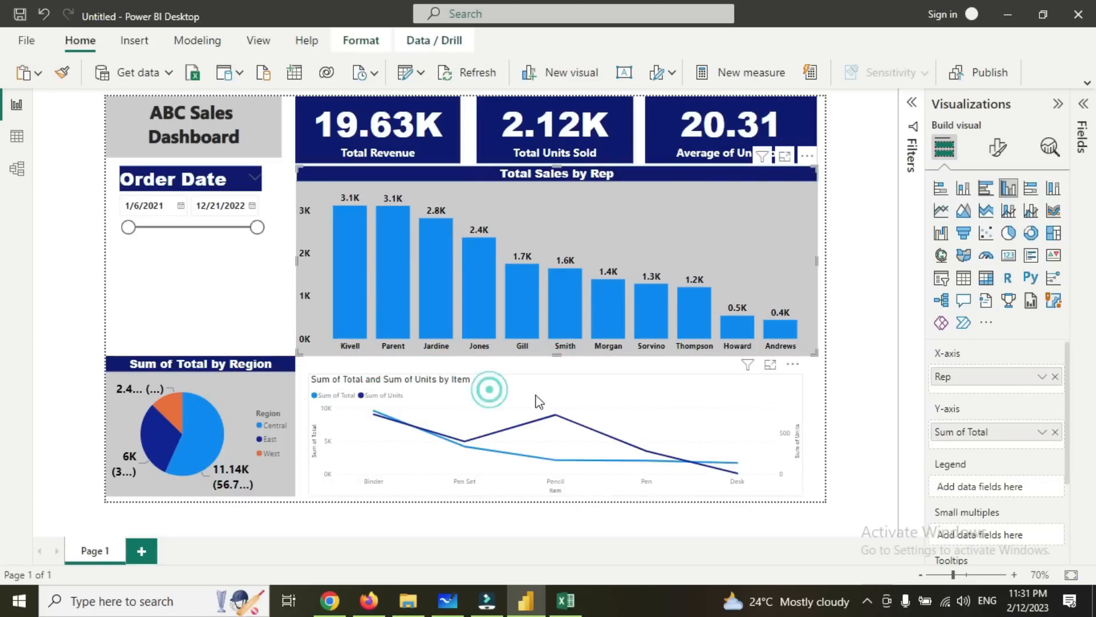
click(486, 387)
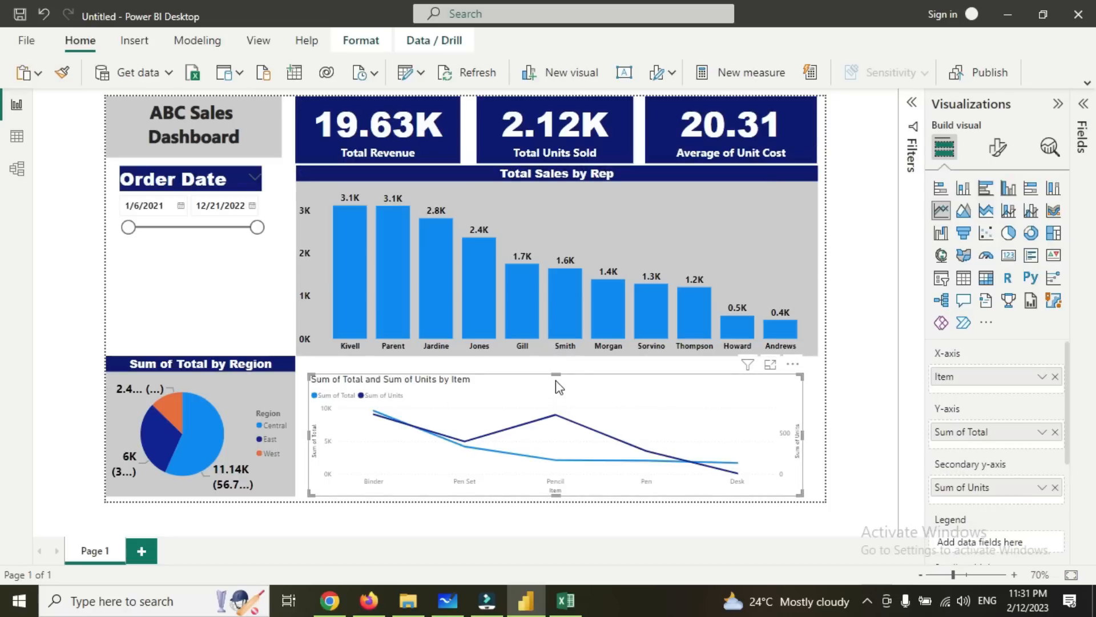
drag(556, 375, 556, 357)
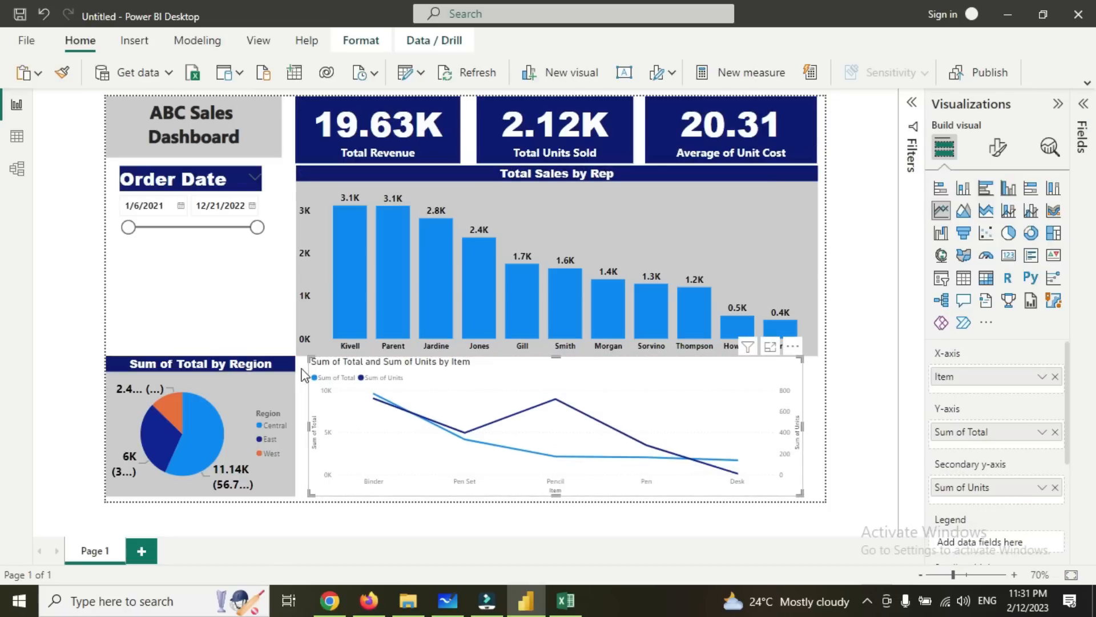
Widen the pie chart slightly to meet the column chart's edge and set its detail label contents to Percent of total.
click(291, 408)
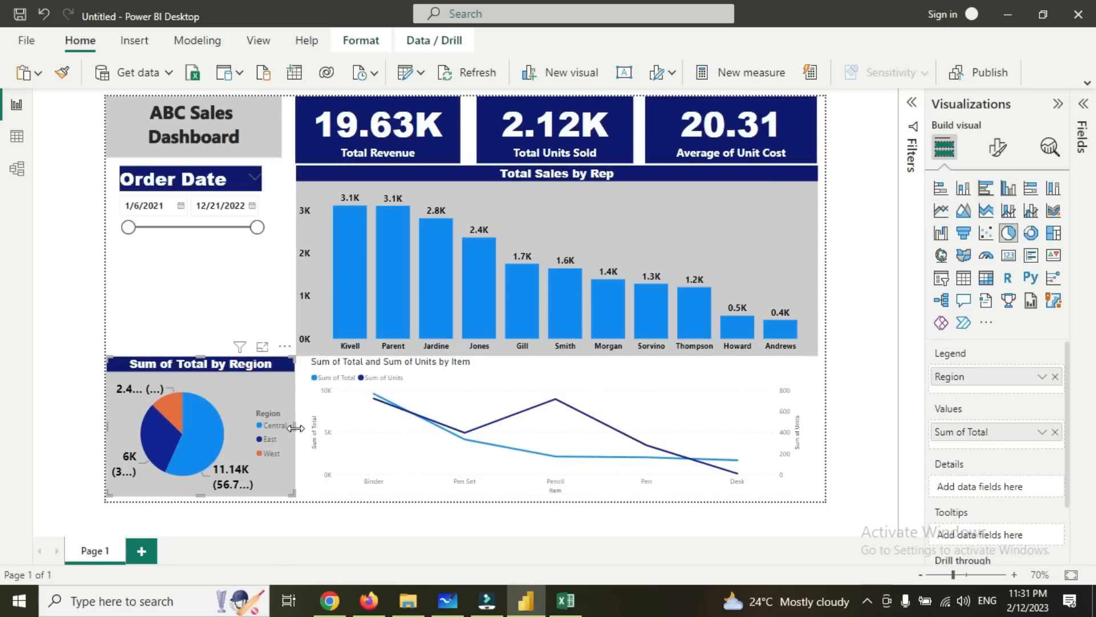
drag(296, 427, 297, 437)
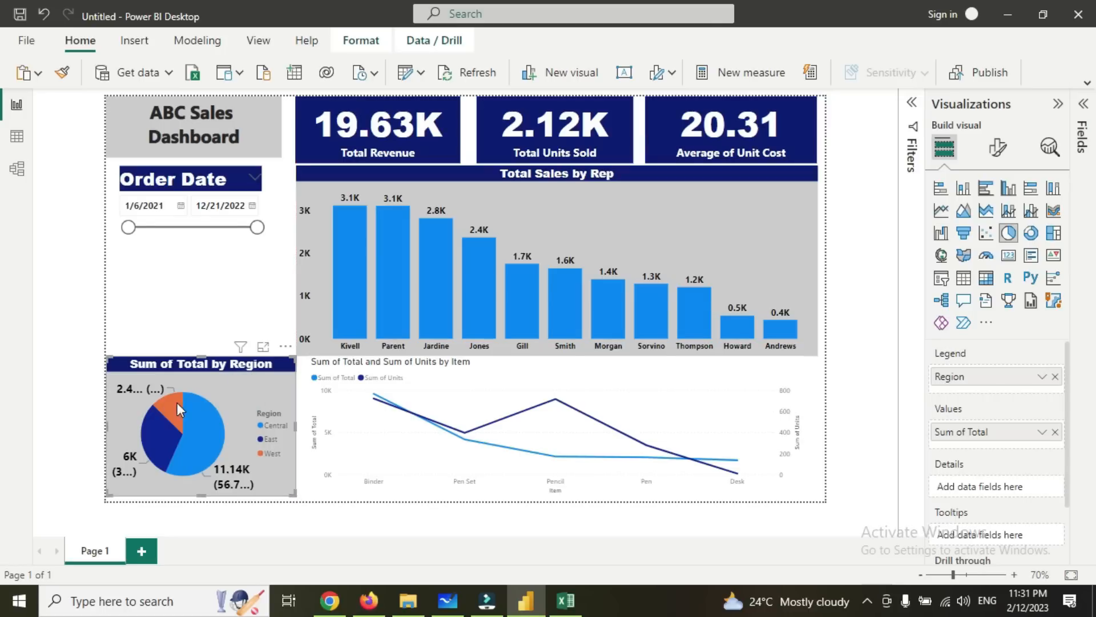
click(1004, 154)
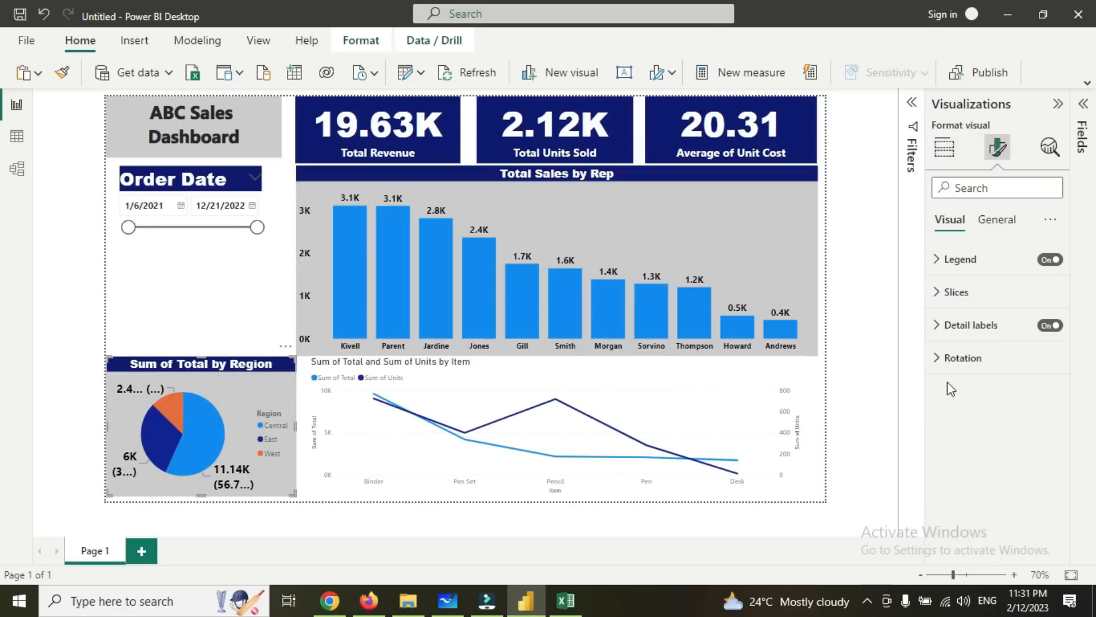
click(965, 262)
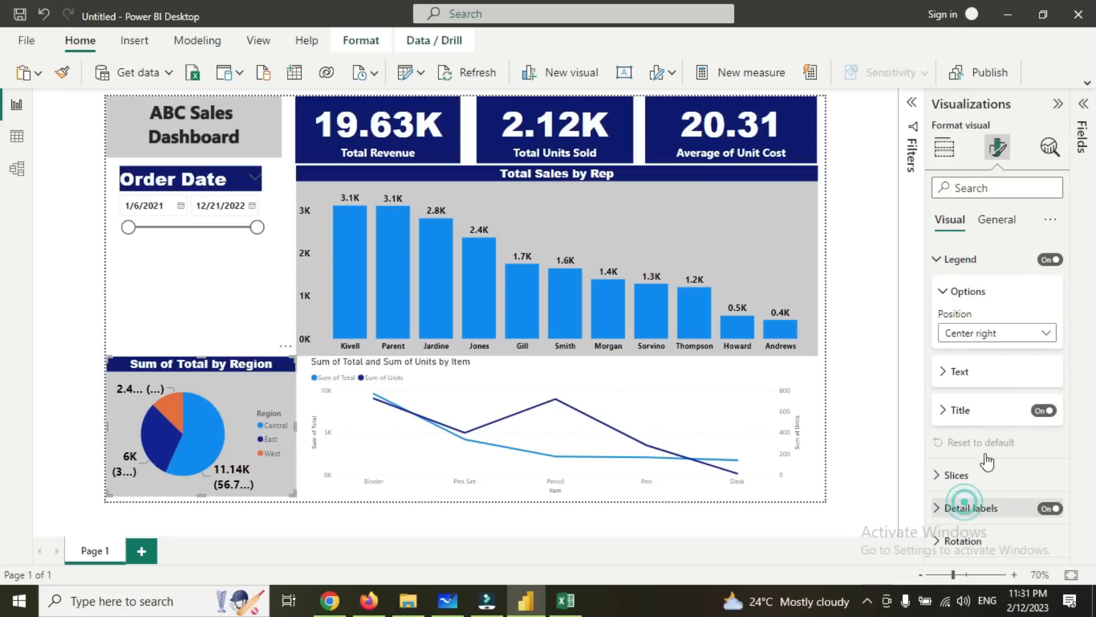
click(971, 507)
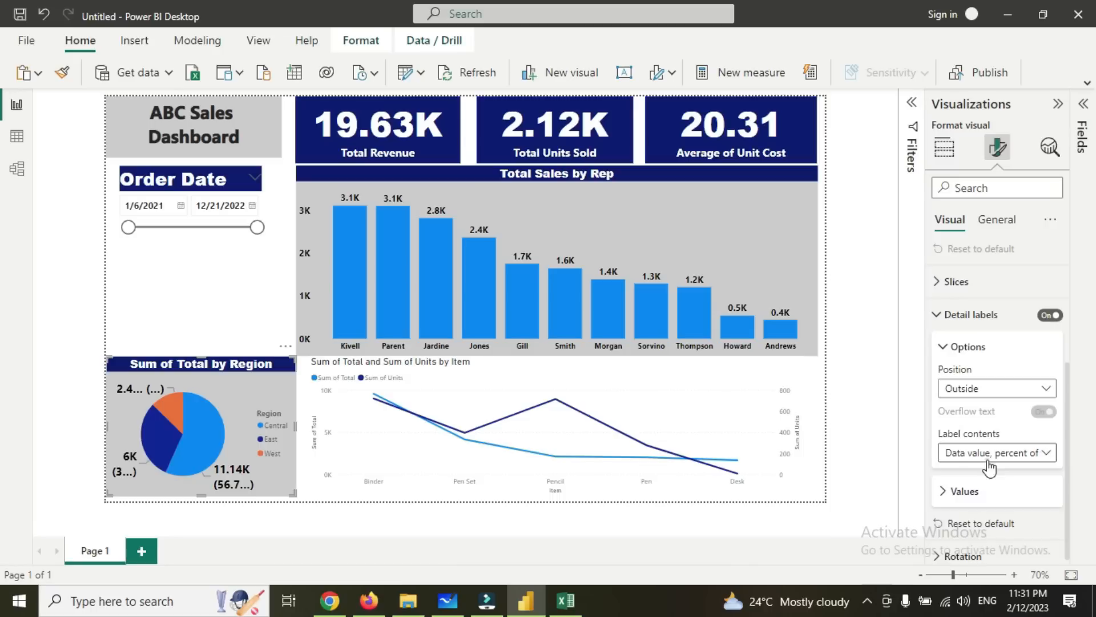
click(989, 460)
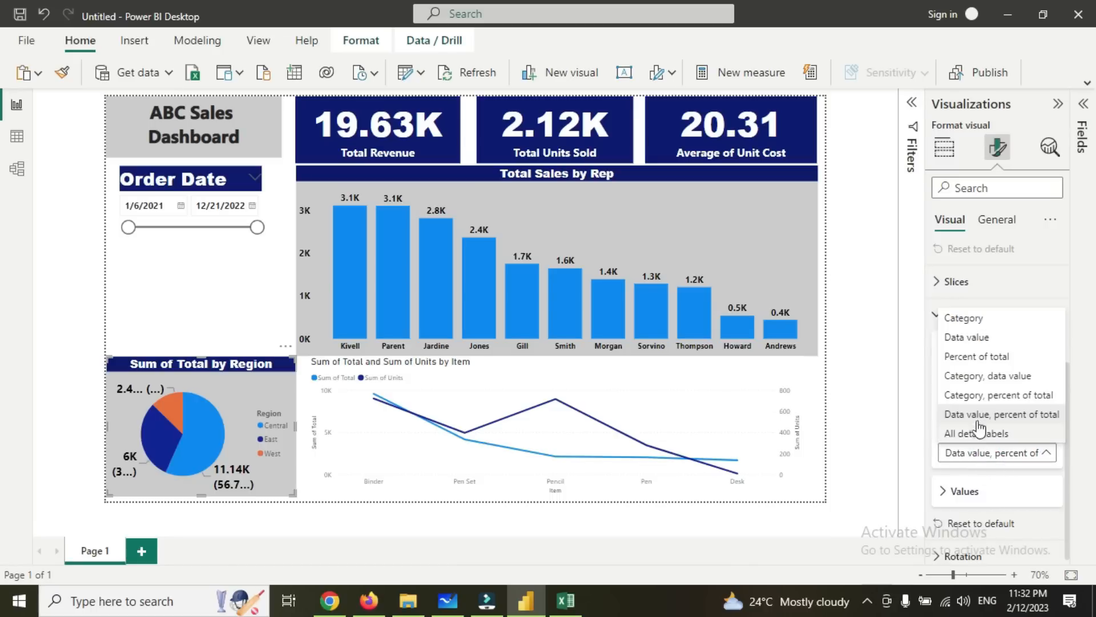
click(987, 338)
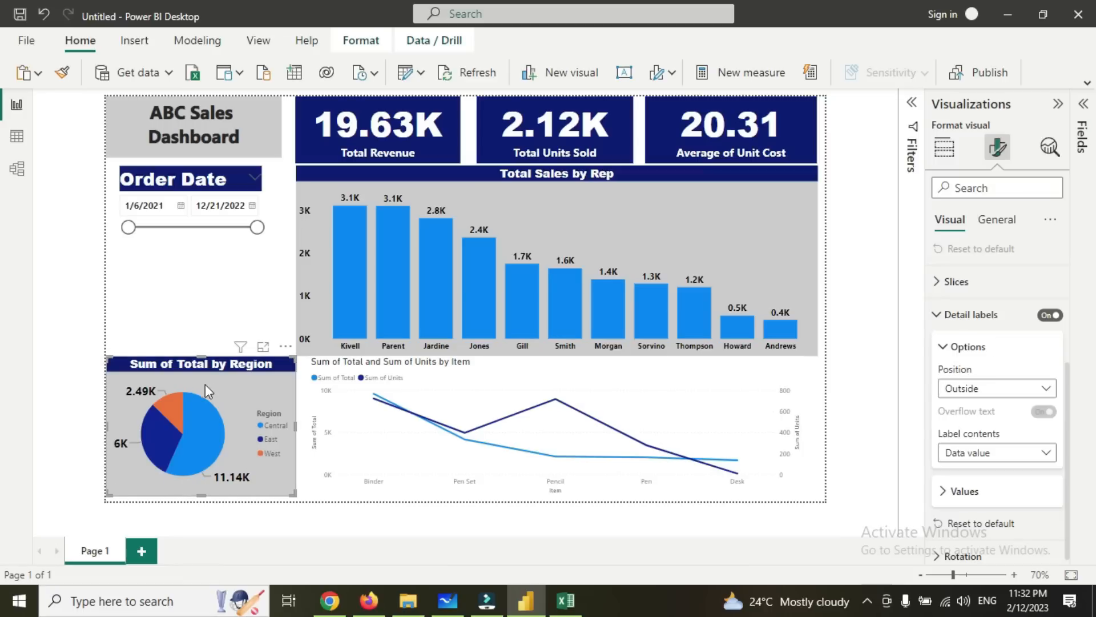
click(1016, 459)
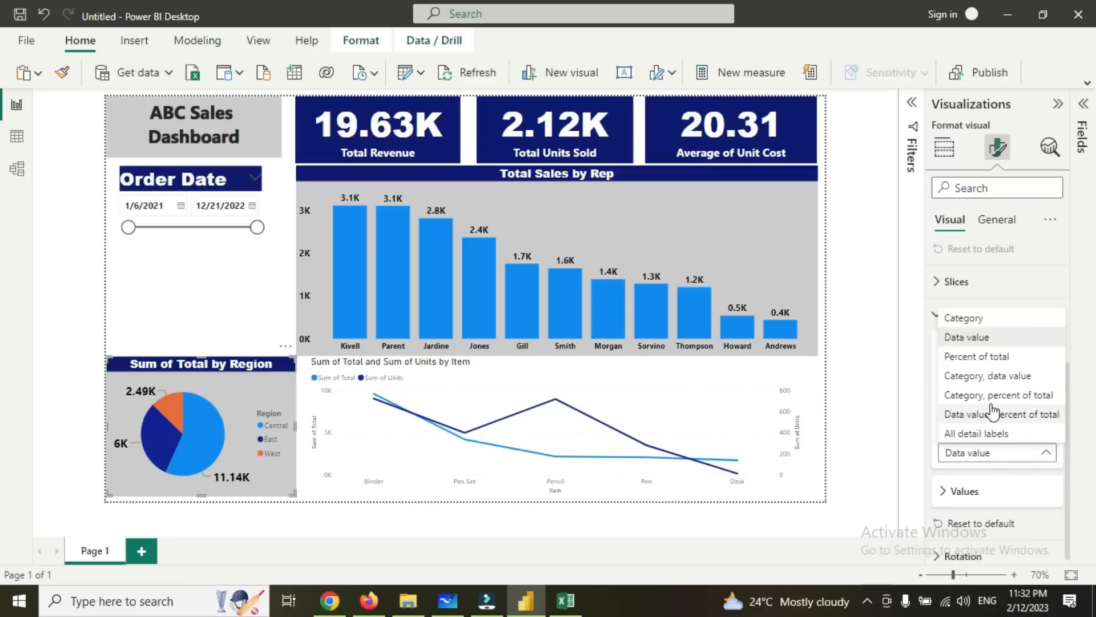
click(981, 358)
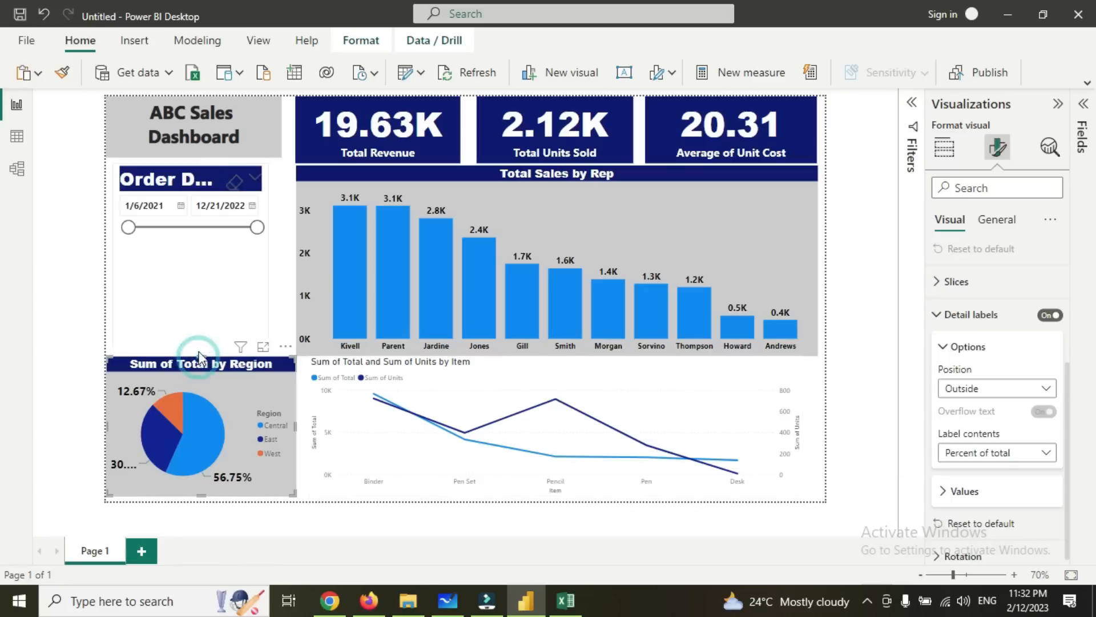
Extend the pie chart upward and shorten the Order Date slicer so it ends just above the pie chart's title.
drag(201, 358, 202, 346)
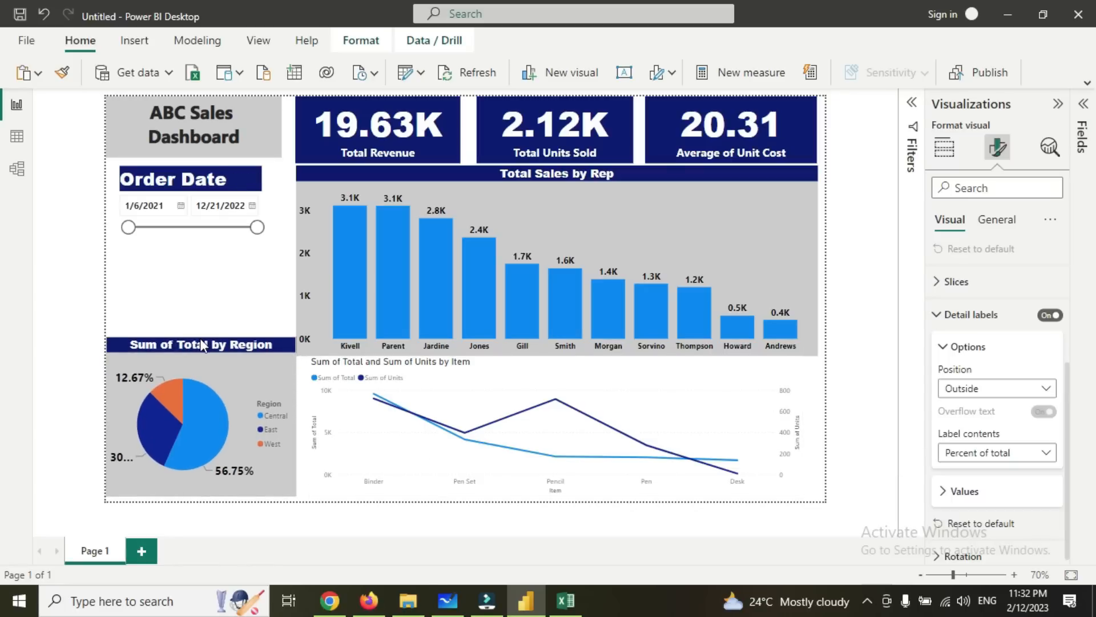
click(215, 281)
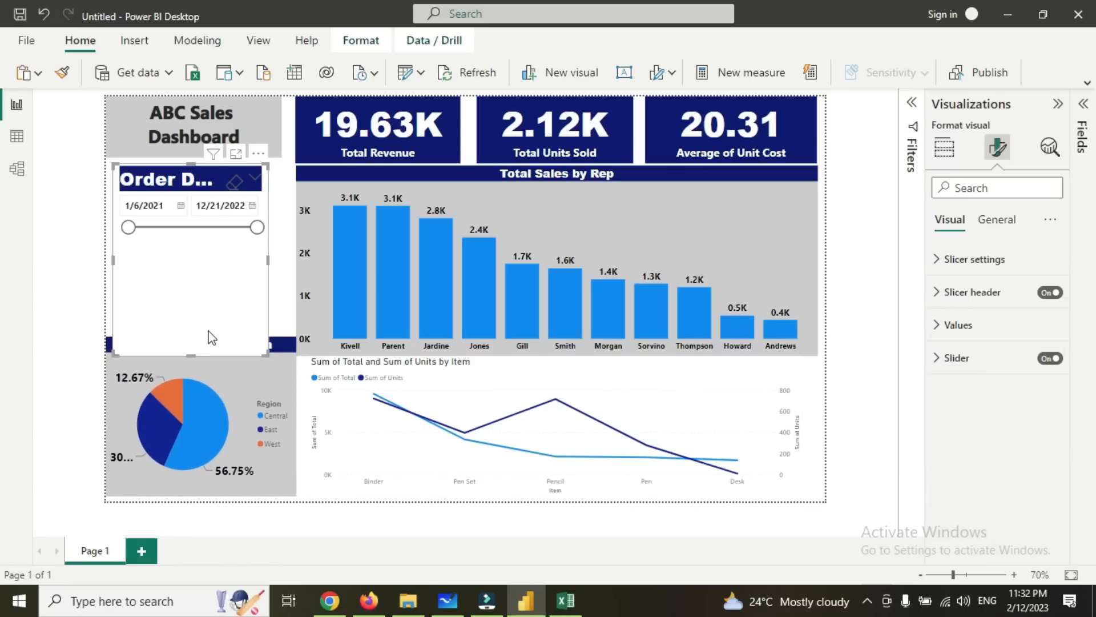
drag(191, 353, 196, 329)
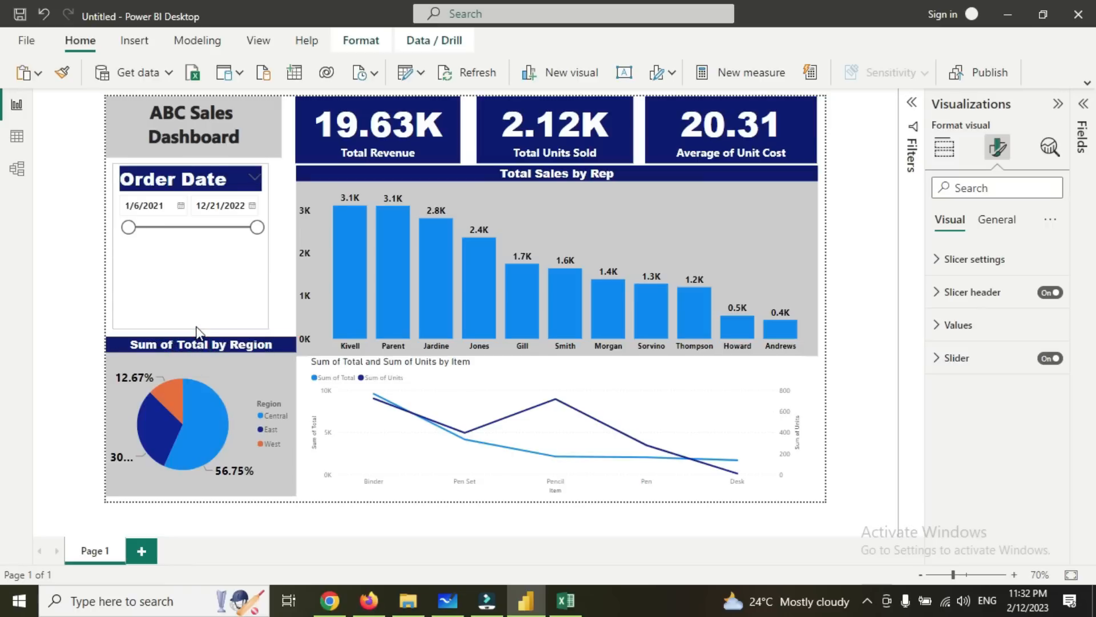
Widen the Order Date slicer on both sides, out to the page edge and close to the column chart.
click(112, 247)
click(128, 249)
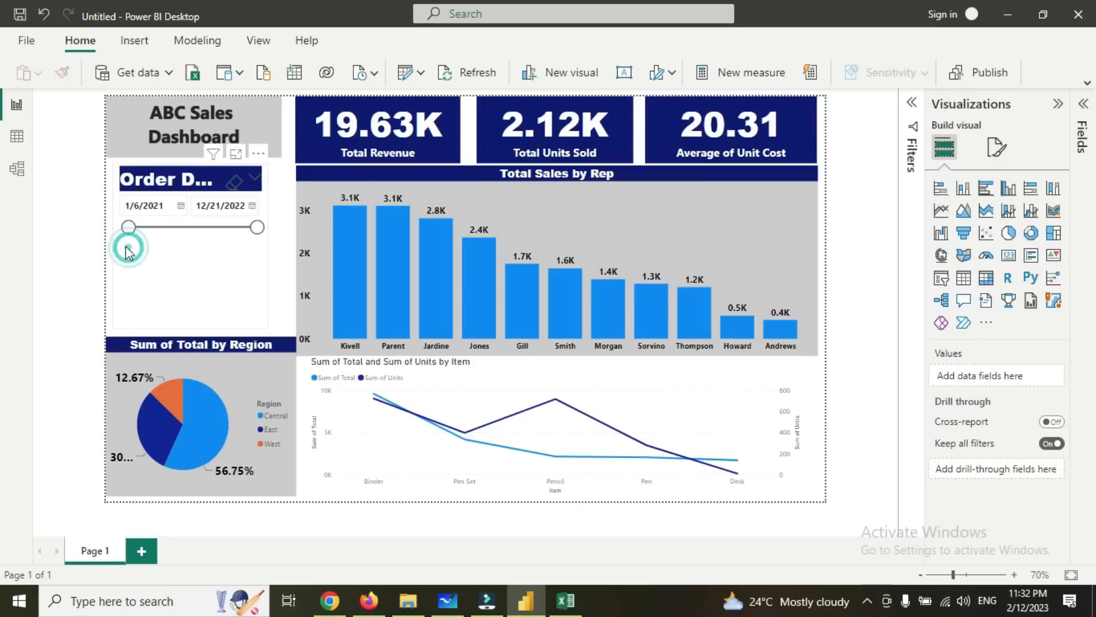
drag(112, 245, 106, 245)
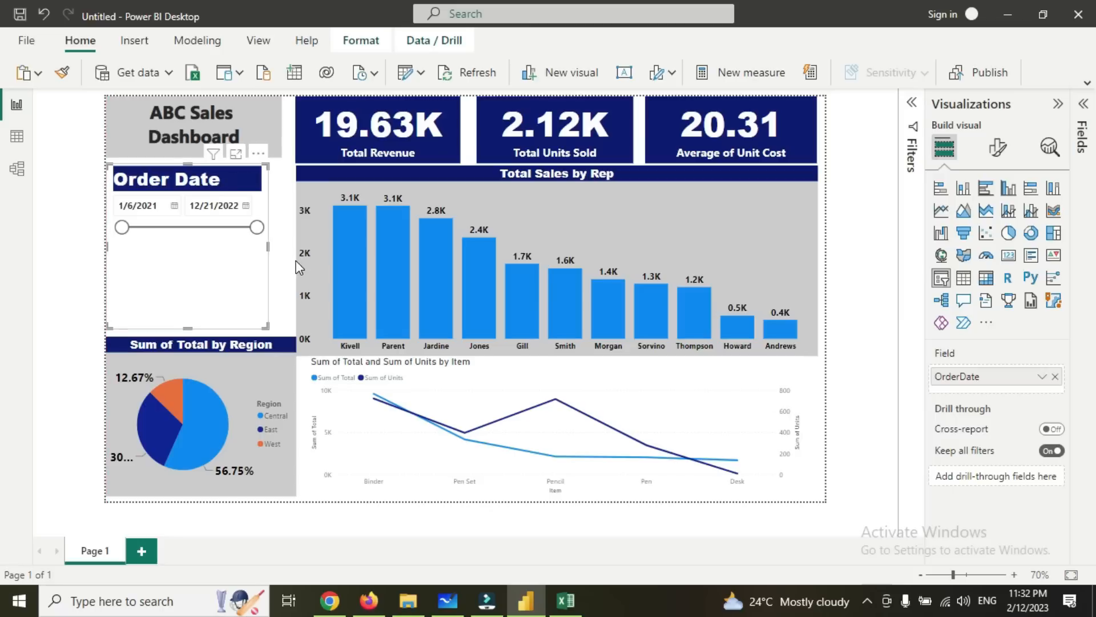
drag(267, 244, 279, 249)
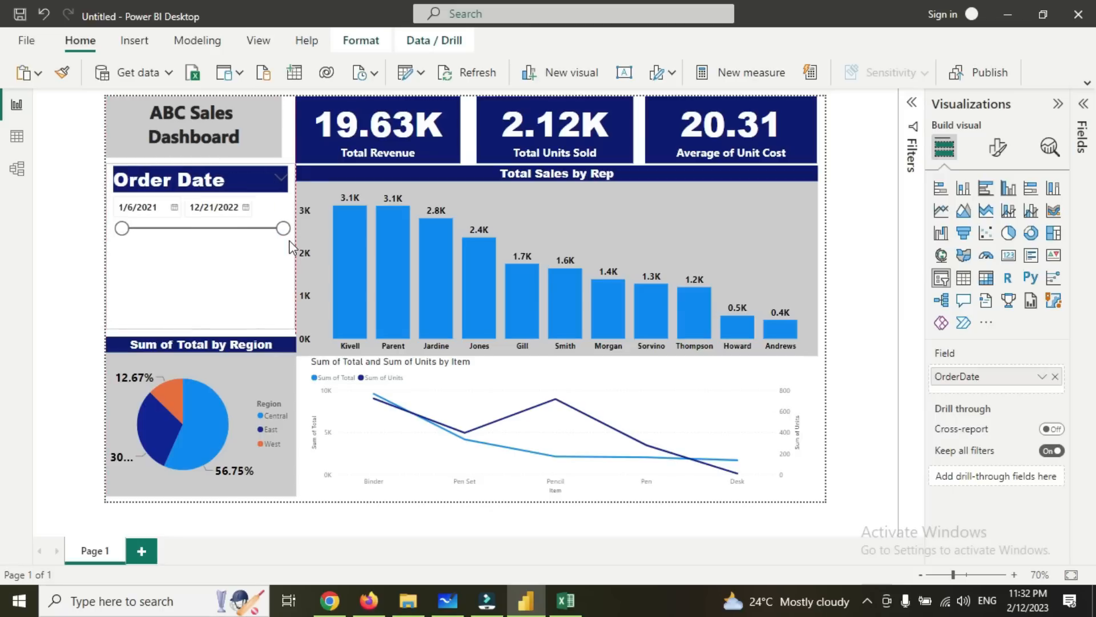
drag(285, 235, 289, 233)
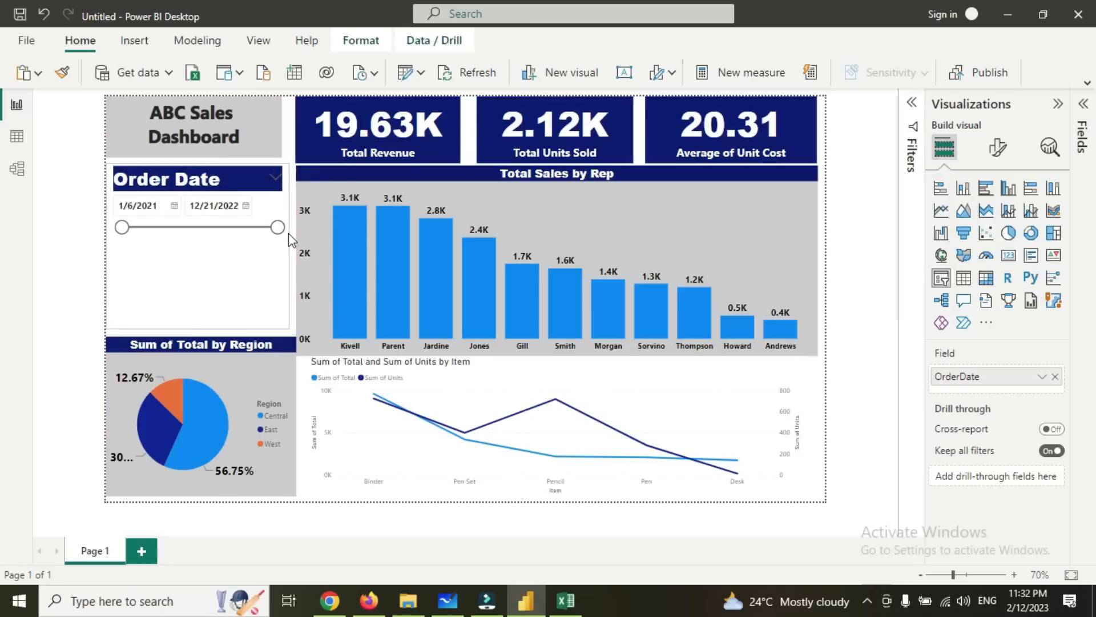
Widen the ABC Sales Dashboard title box slightly toward the Total Revenue card to match the slicer's width.
click(283, 136)
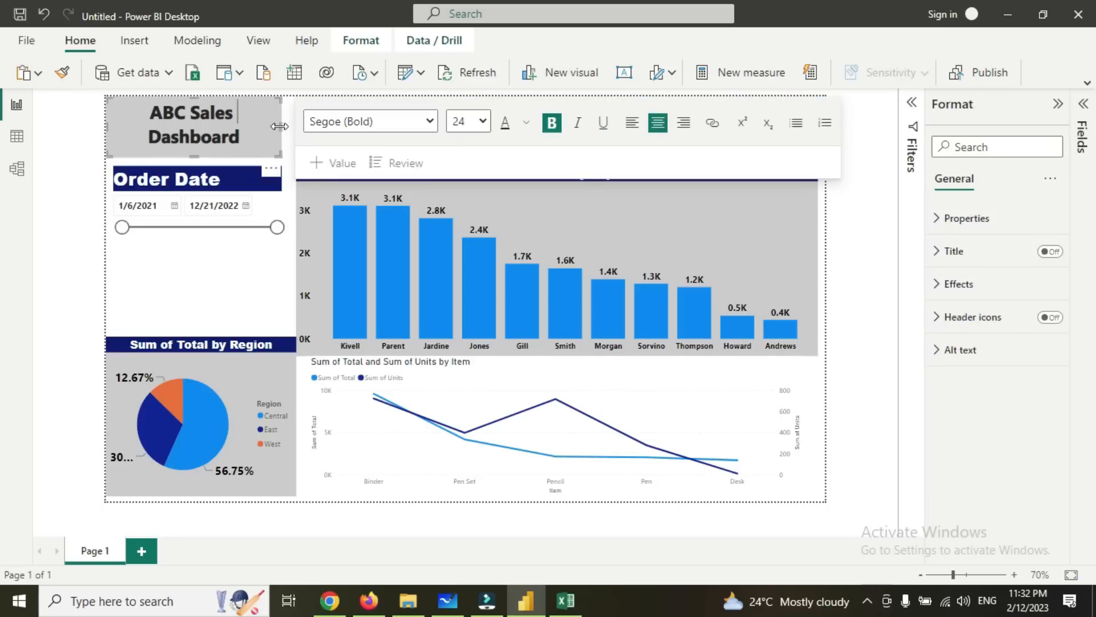
drag(285, 135, 288, 134)
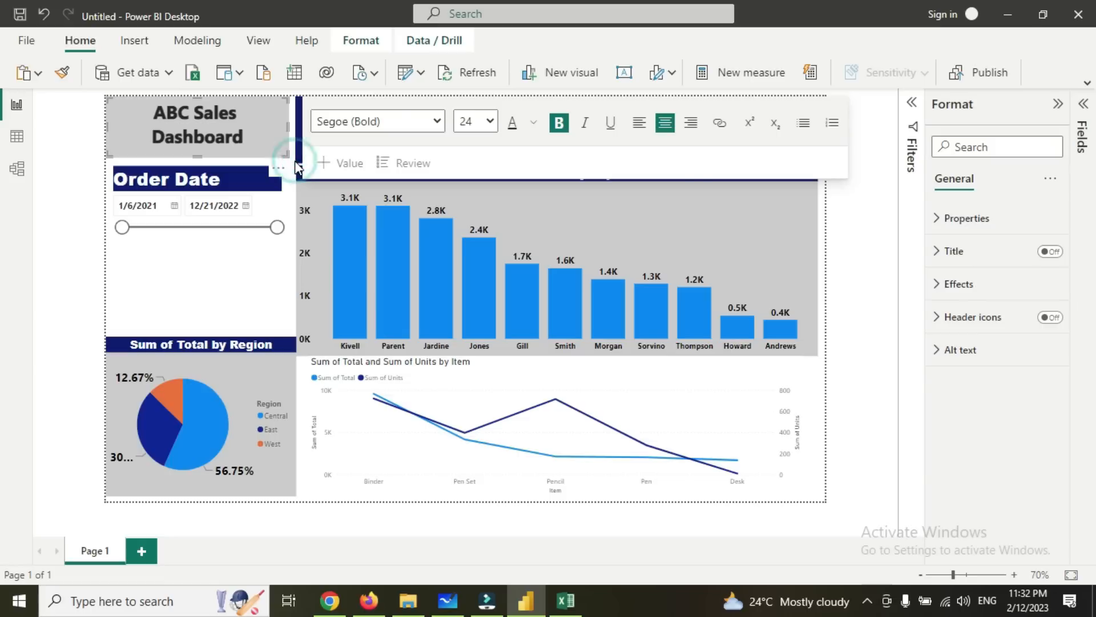
click(297, 166)
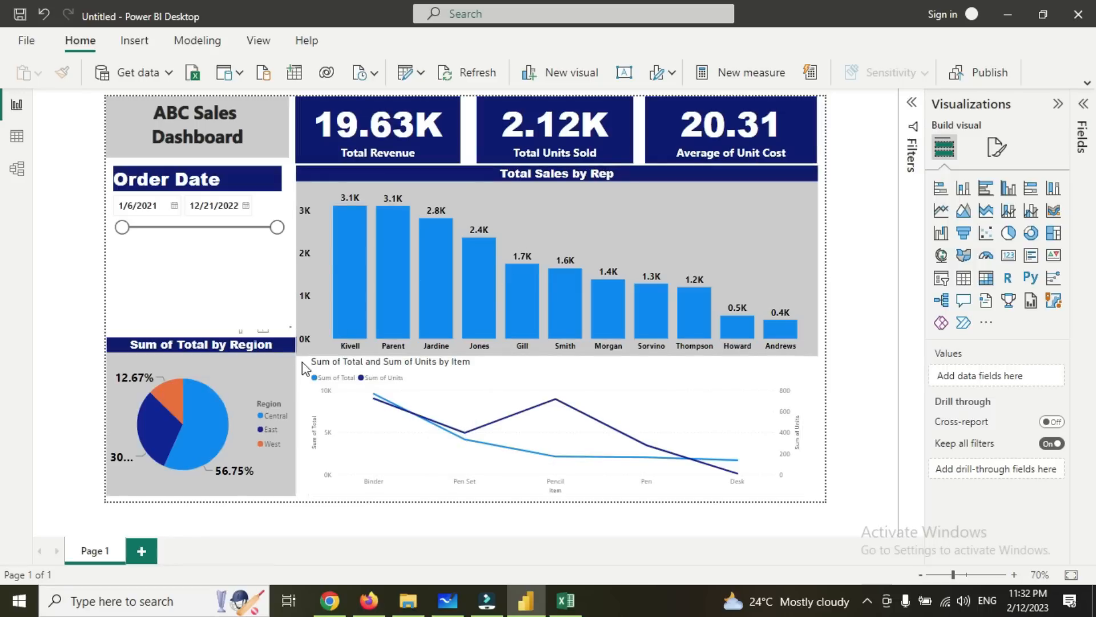
Copy the column chart's formatting to the line chart with Format Painter and extend the line chart sideways to meet the pie chart.
click(505, 190)
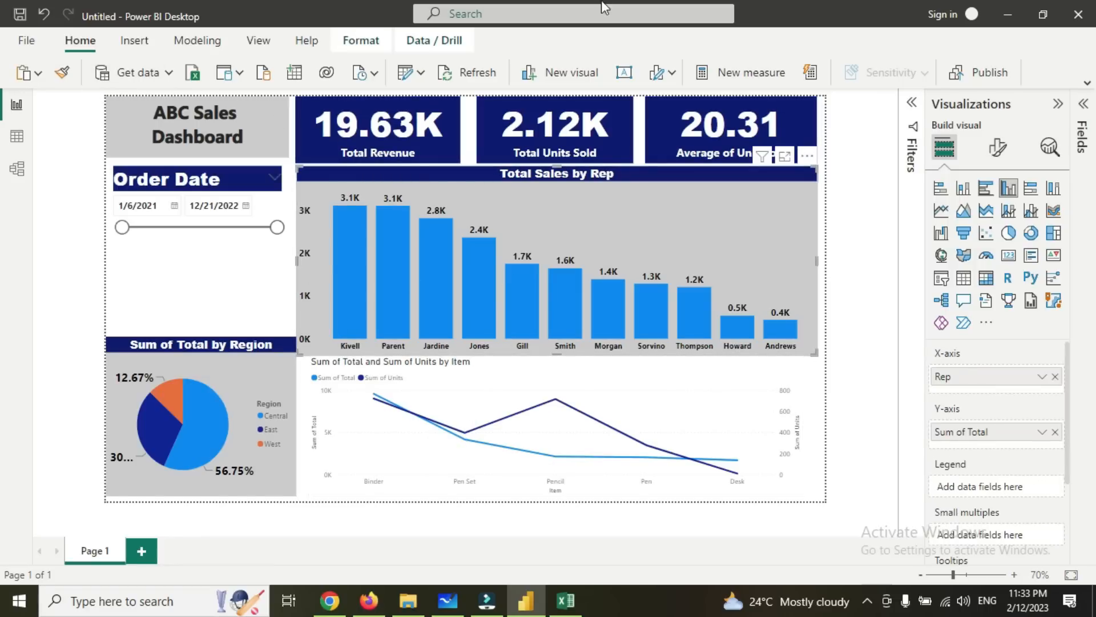
click(60, 71)
click(60, 72)
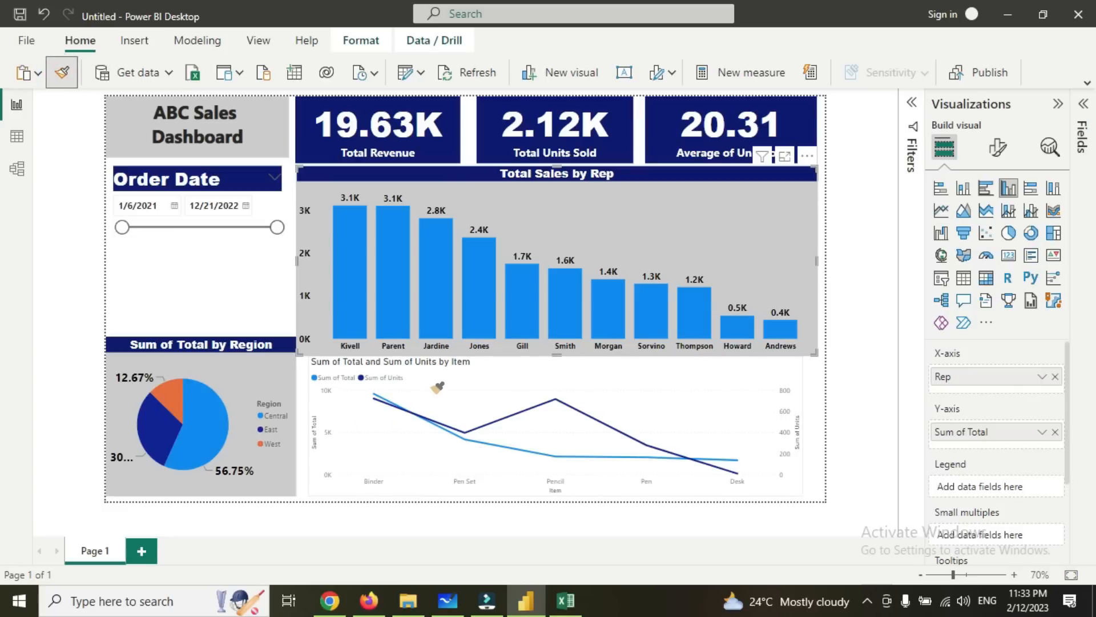
click(433, 365)
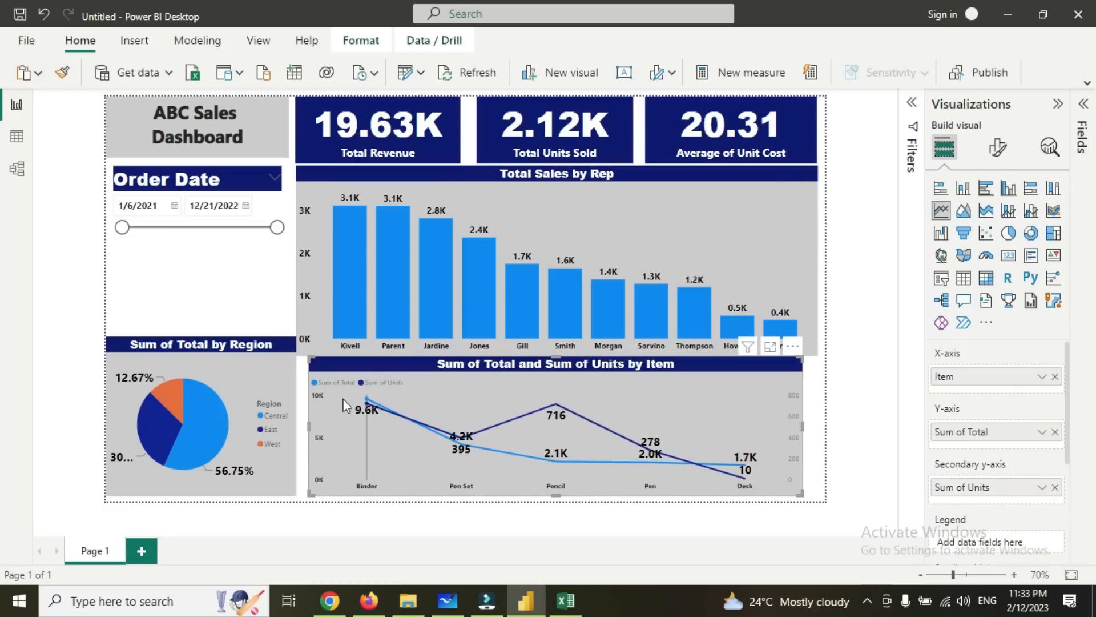
drag(309, 425, 301, 424)
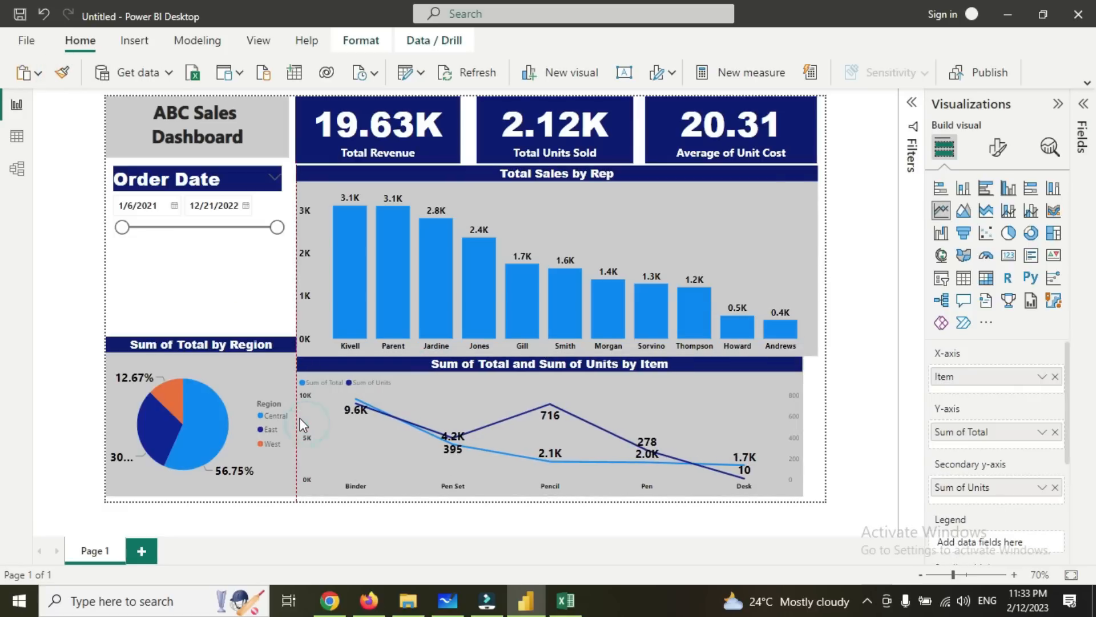
Shorten the column chart to end level with the pie chart's title bar and extend the line chart upward to meet it.
click(306, 305)
click(554, 350)
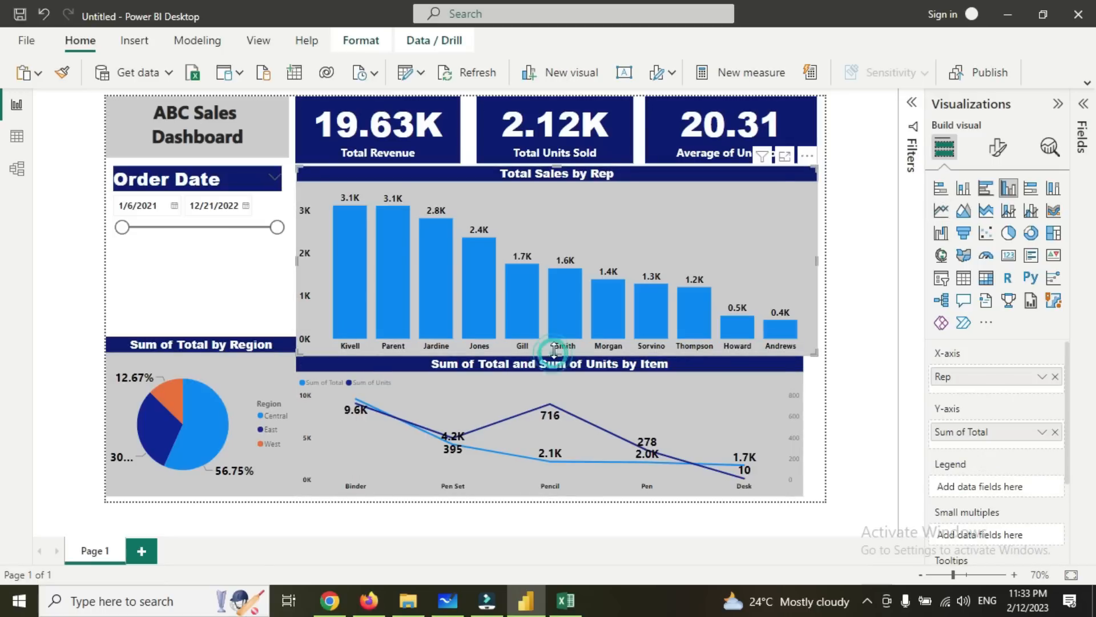
drag(554, 350, 556, 335)
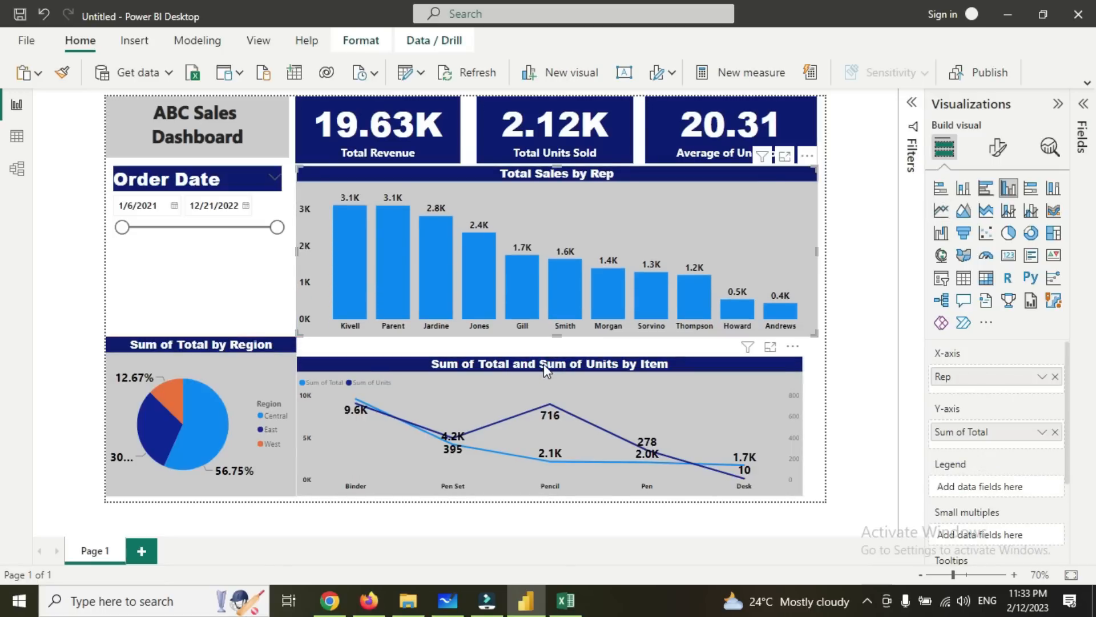
click(550, 358)
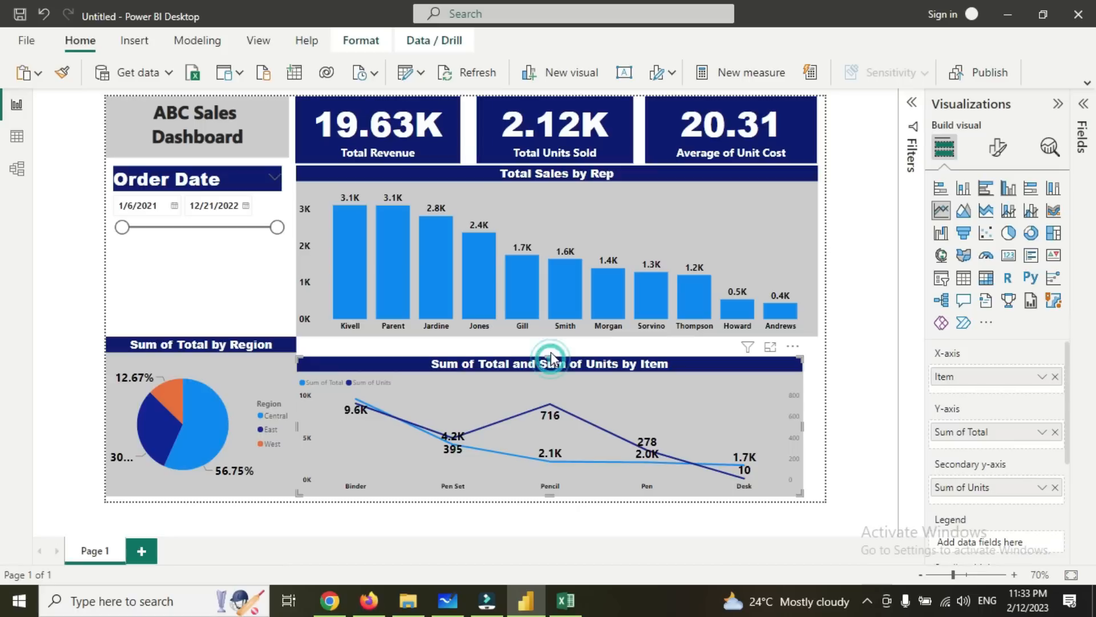
drag(551, 357, 550, 343)
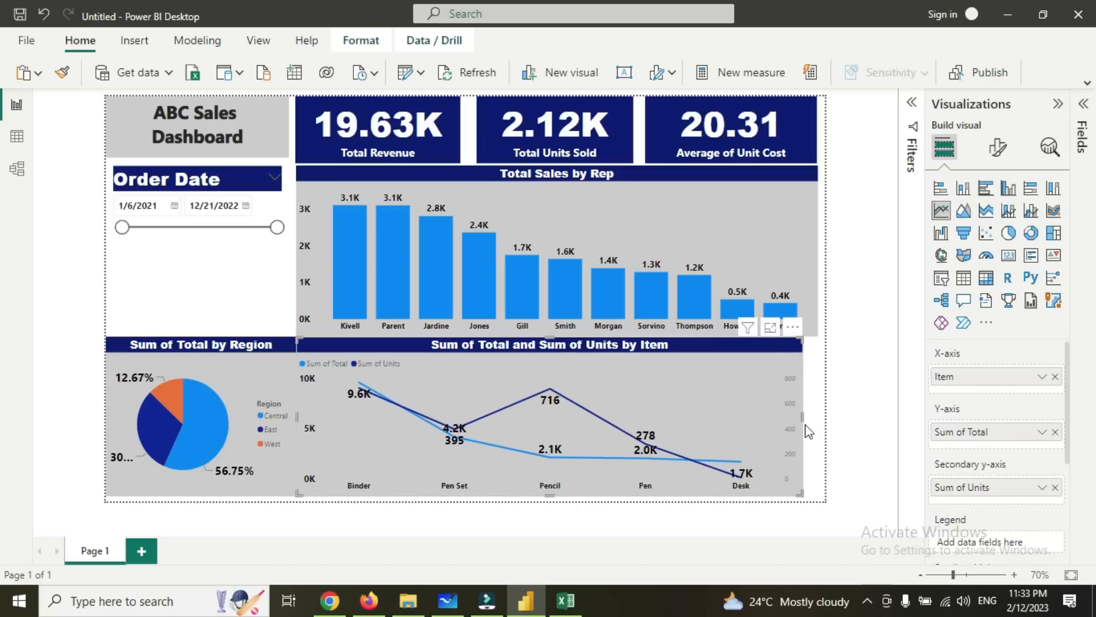
Widen the line chart away from the pie chart to line up with the column chart's outer edge.
click(802, 417)
drag(801, 414, 813, 408)
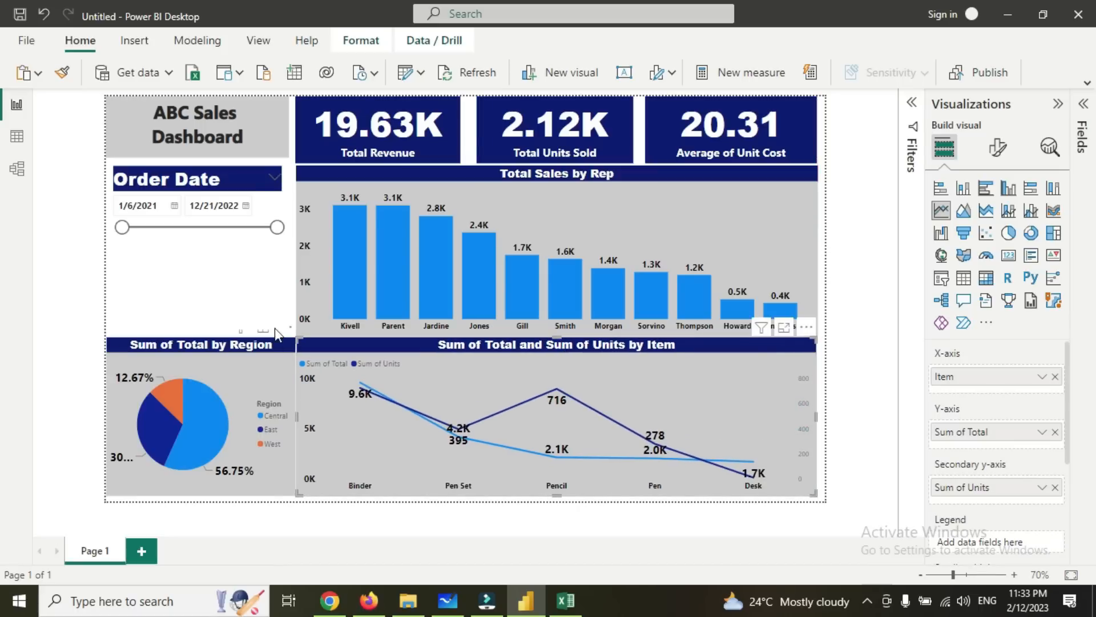
click(290, 316)
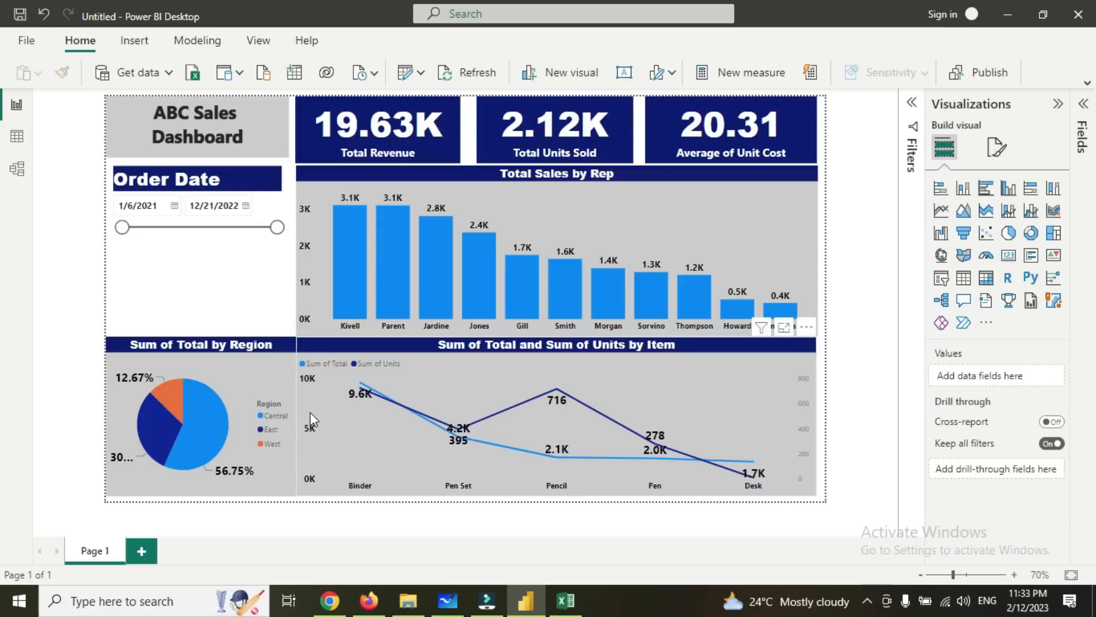
Leave a narrow gap between the pie and line charts and extend the line chart to the page's side and bottom edges.
click(299, 417)
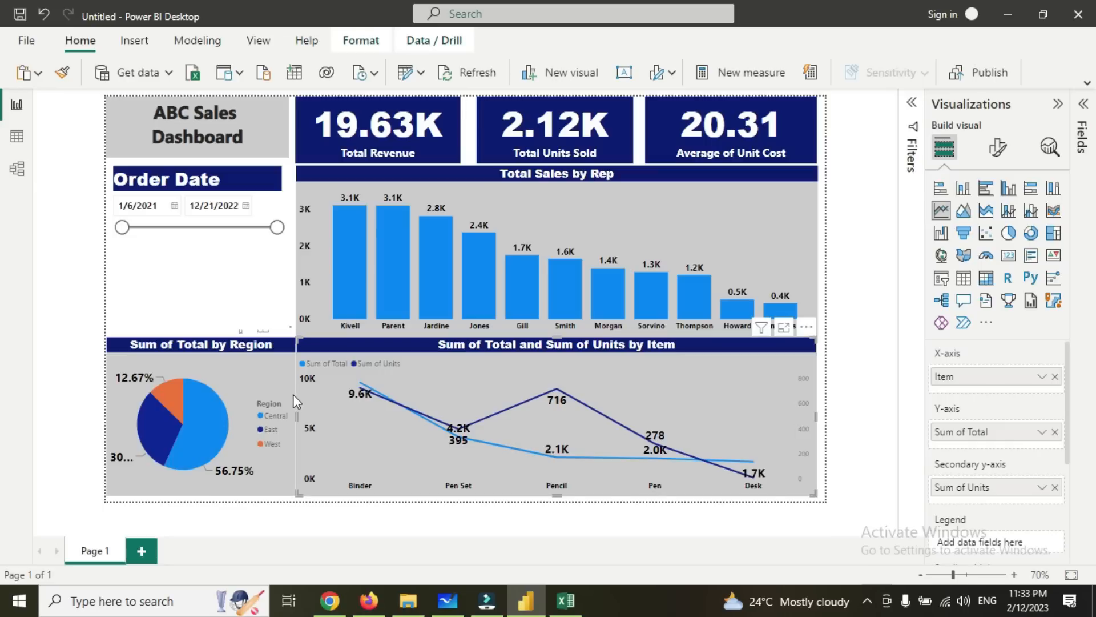
drag(299, 413, 303, 411)
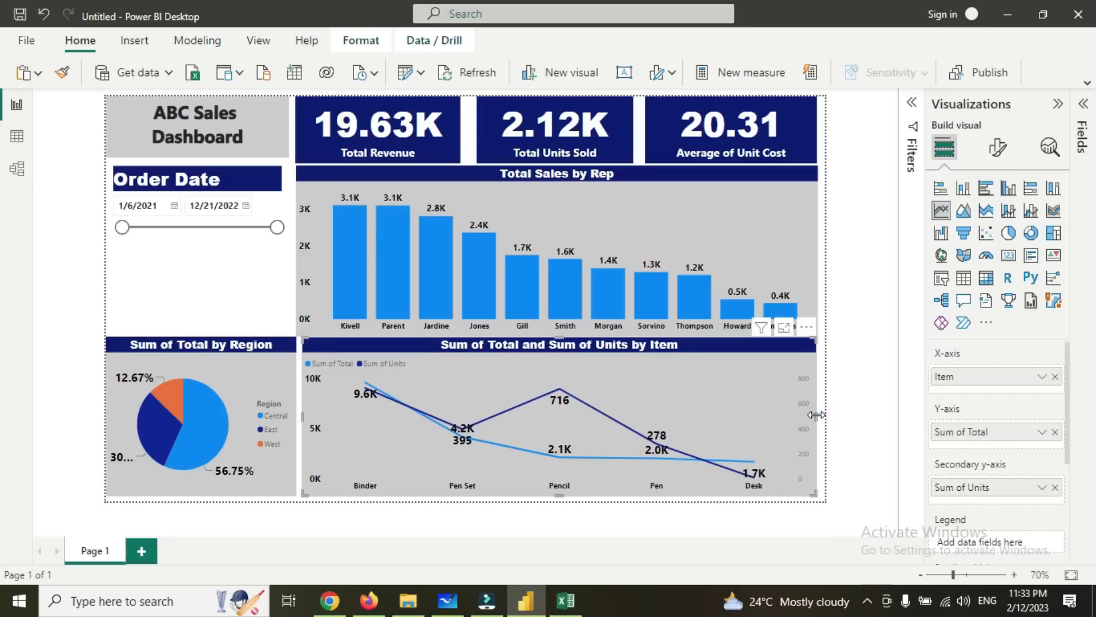
drag(816, 415, 824, 413)
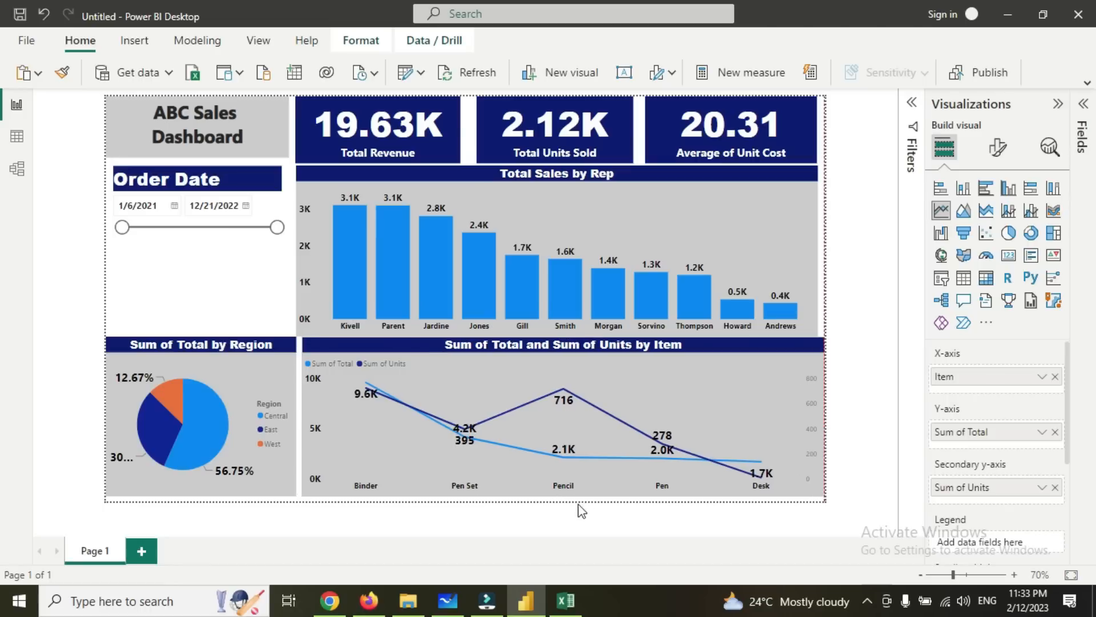
drag(566, 496, 567, 501)
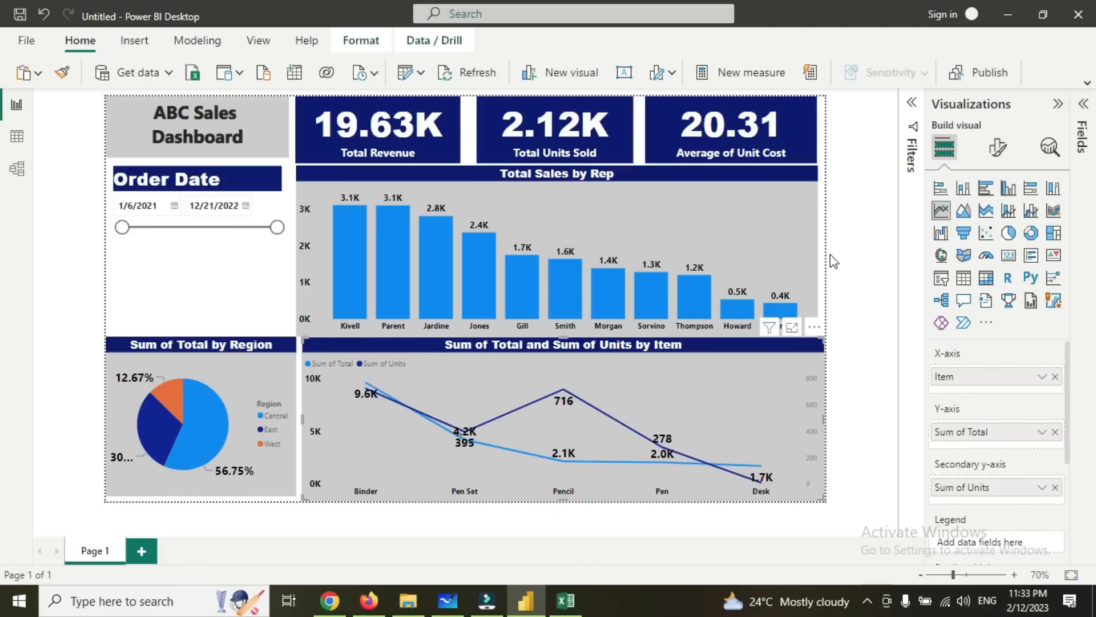
Pull the line chart's outer side back from the page edge to line up with the column chart.
click(835, 354)
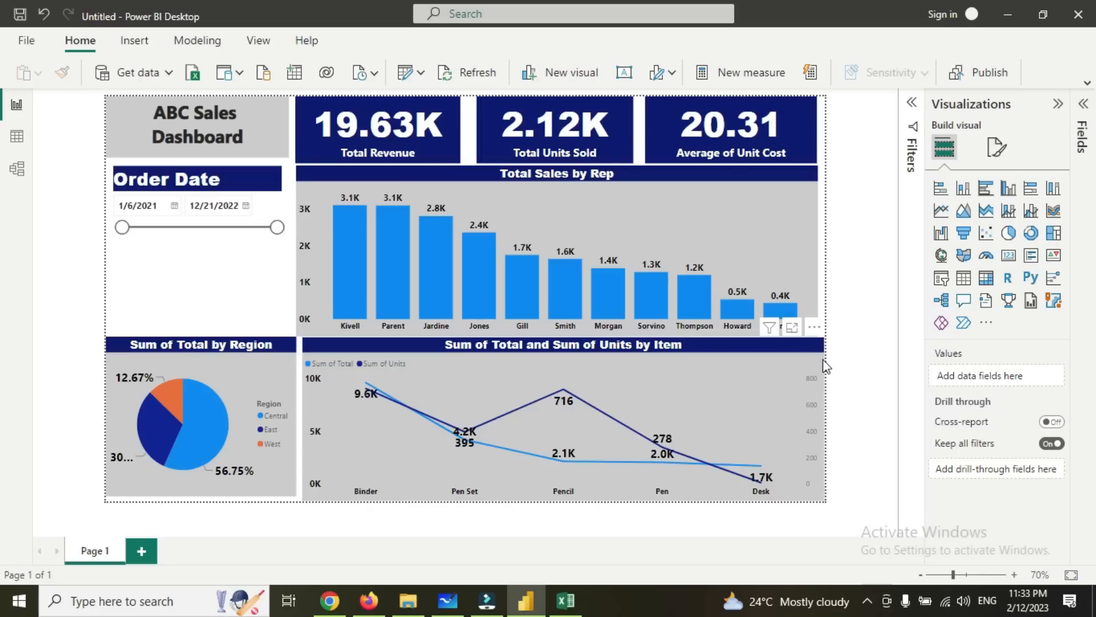
click(824, 402)
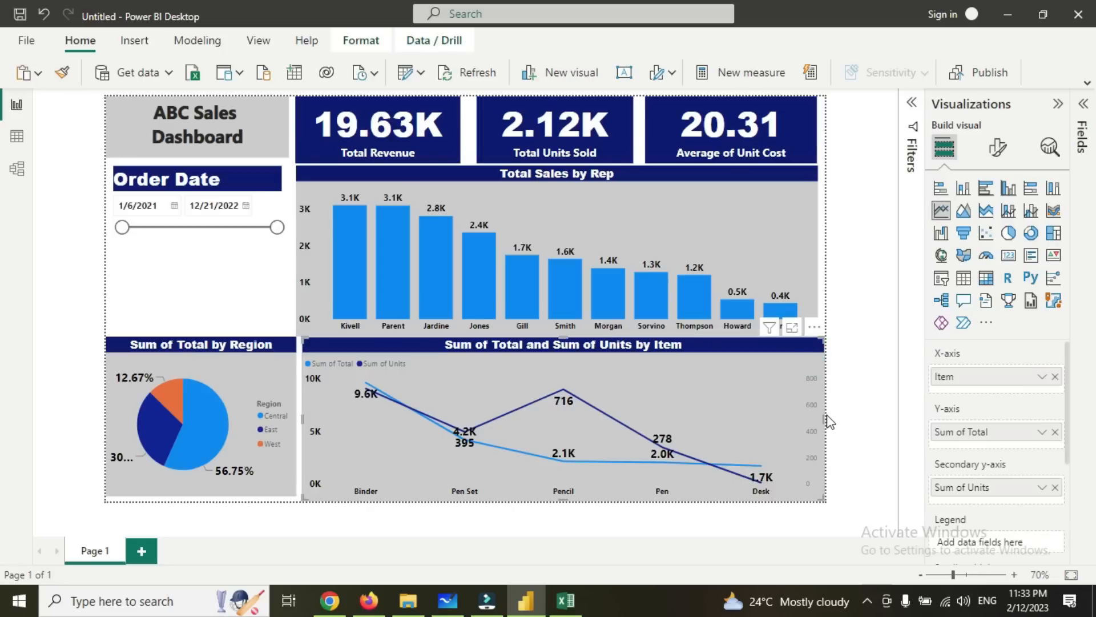
click(828, 421)
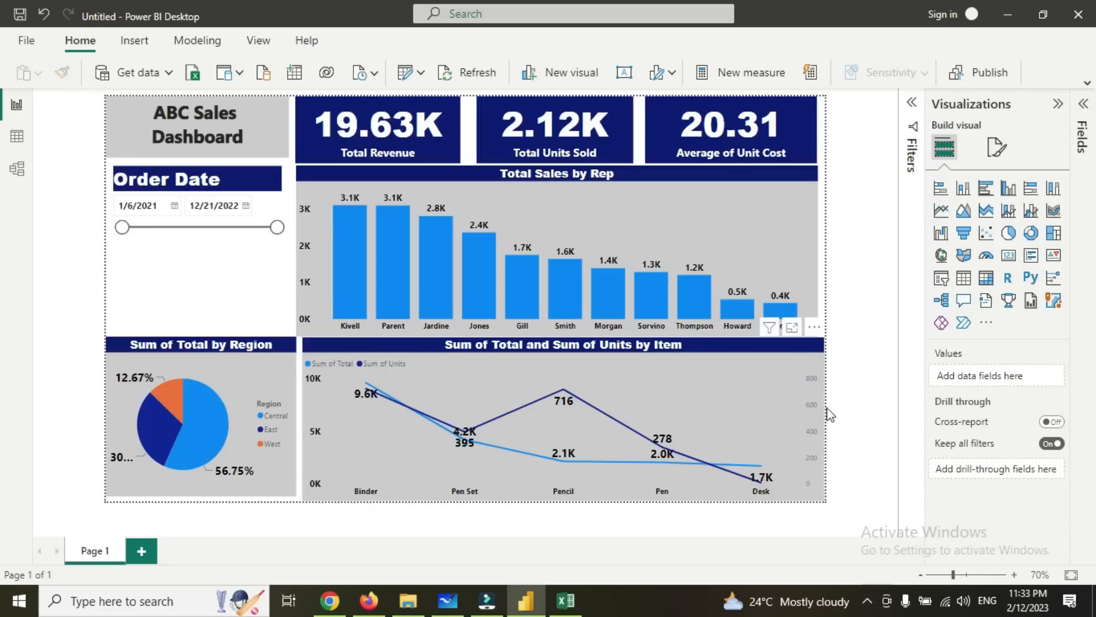
click(825, 416)
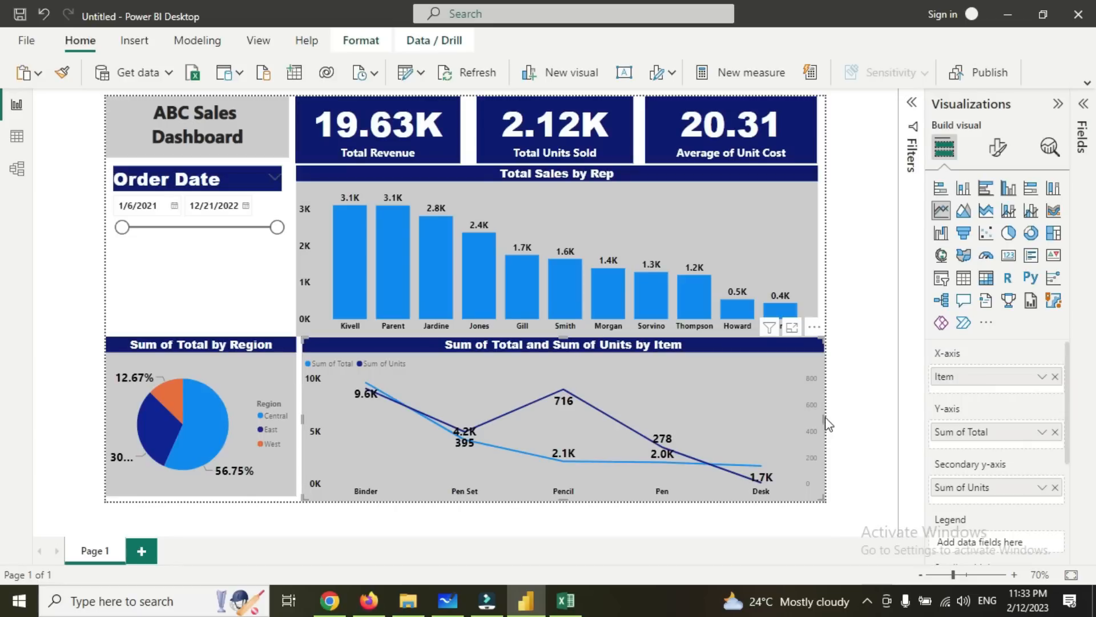
drag(824, 417, 820, 423)
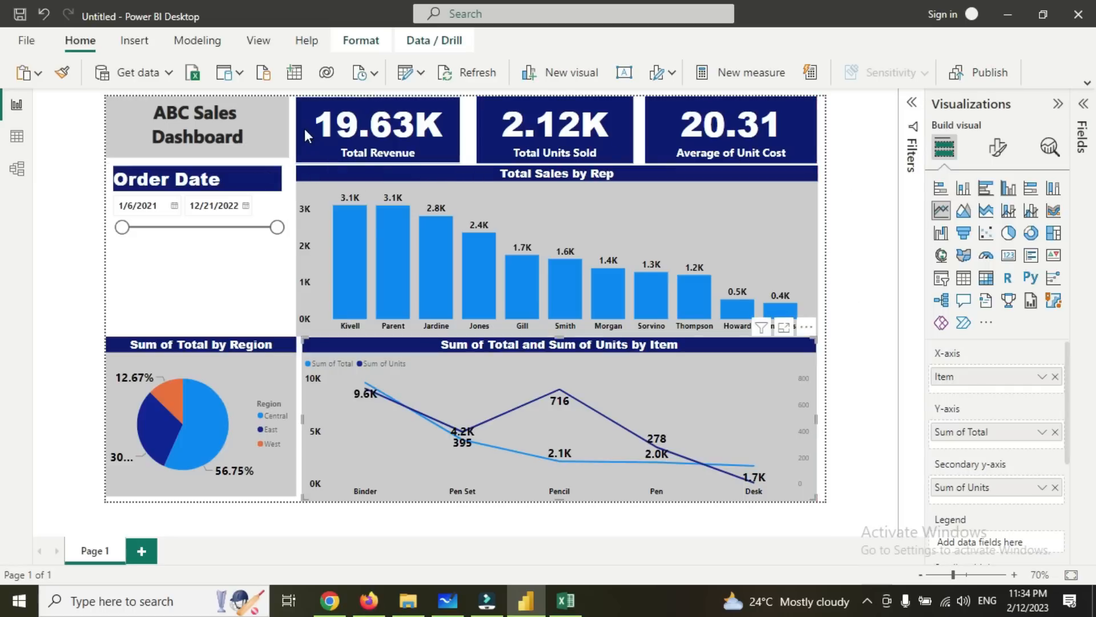
Move the Order Date slicer slightly down and shorten the column chart to leave a thin gap above the line chart.
click(238, 180)
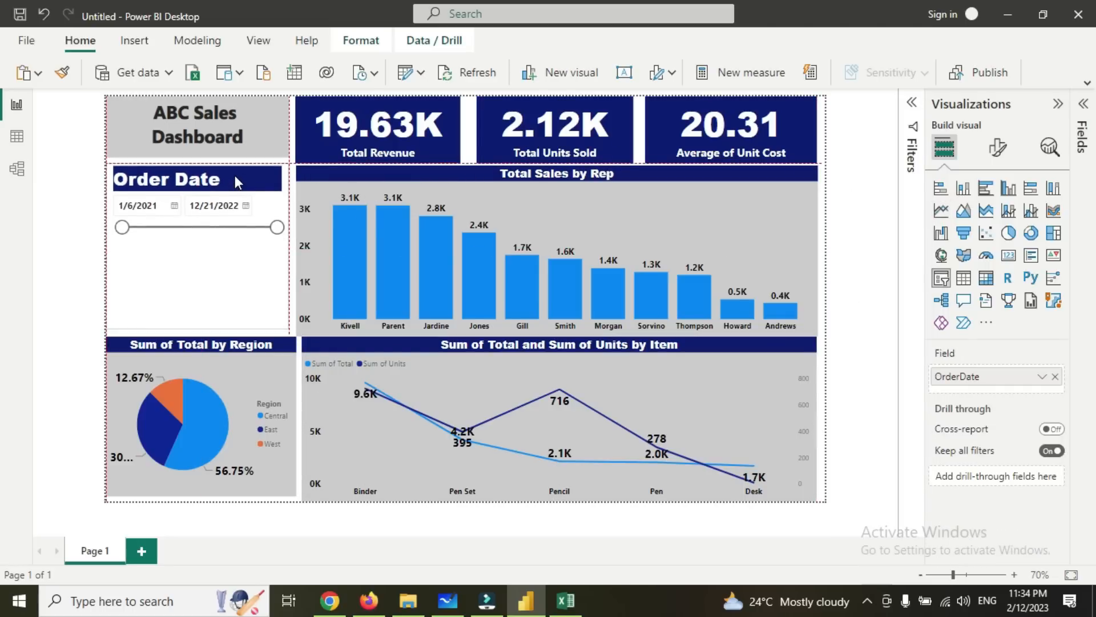
drag(234, 176, 231, 186)
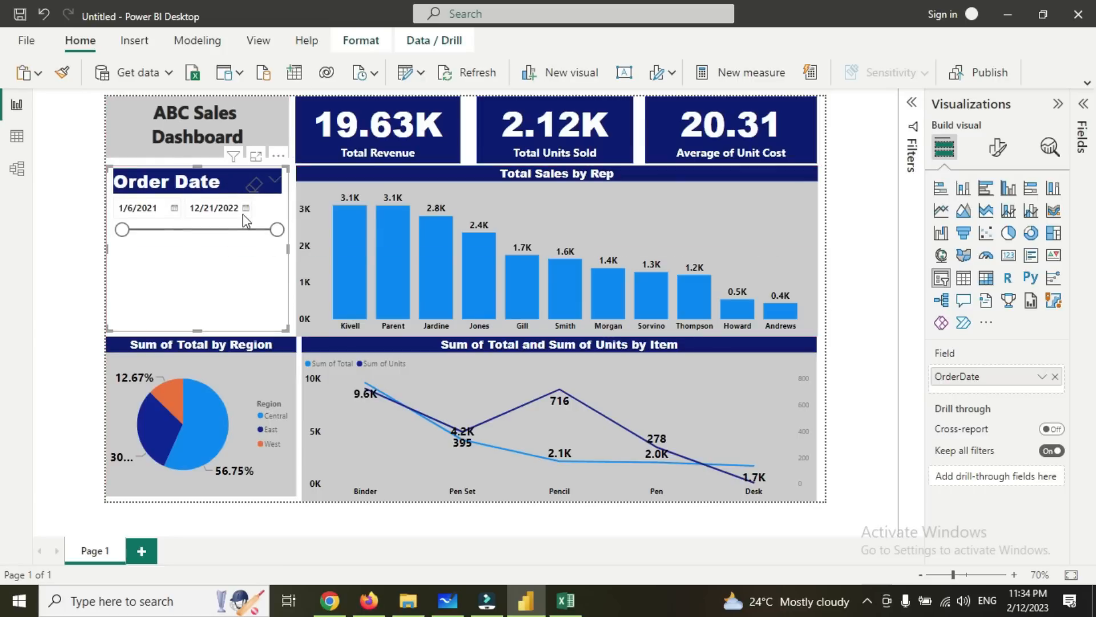
click(309, 330)
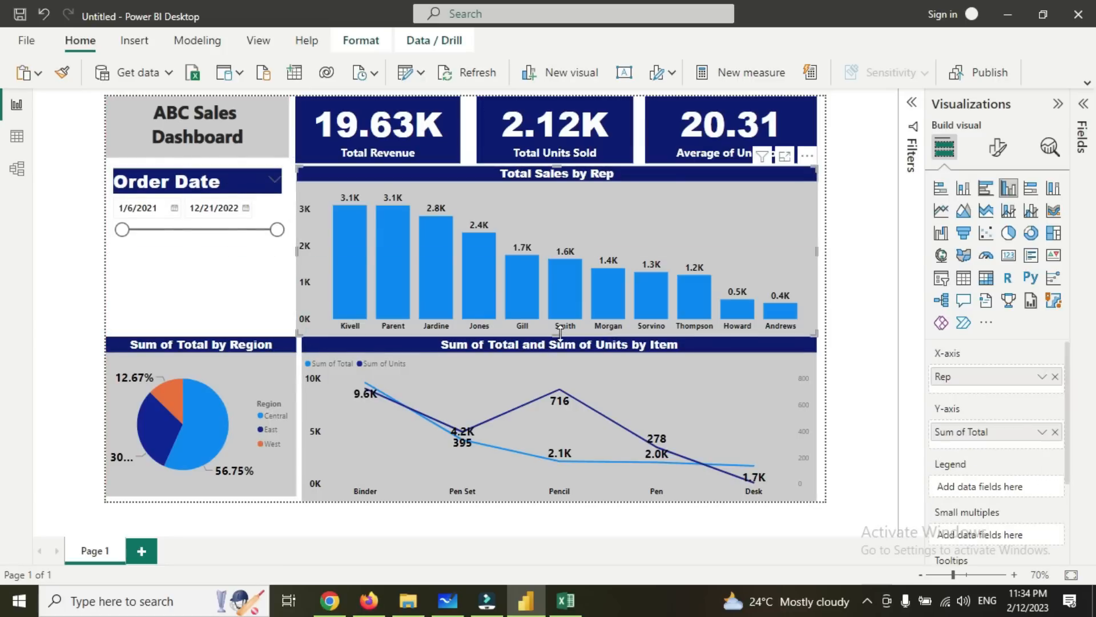
drag(560, 334, 560, 324)
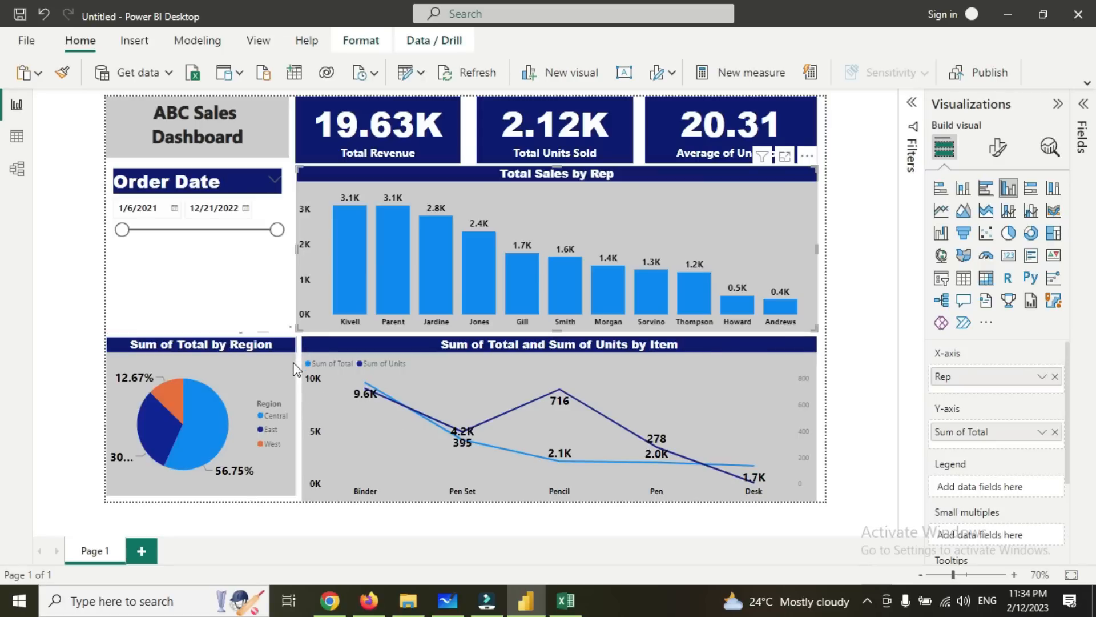
Narrow the pie chart to the slicer's width and extend the line chart toward it, in line with the column chart.
click(293, 393)
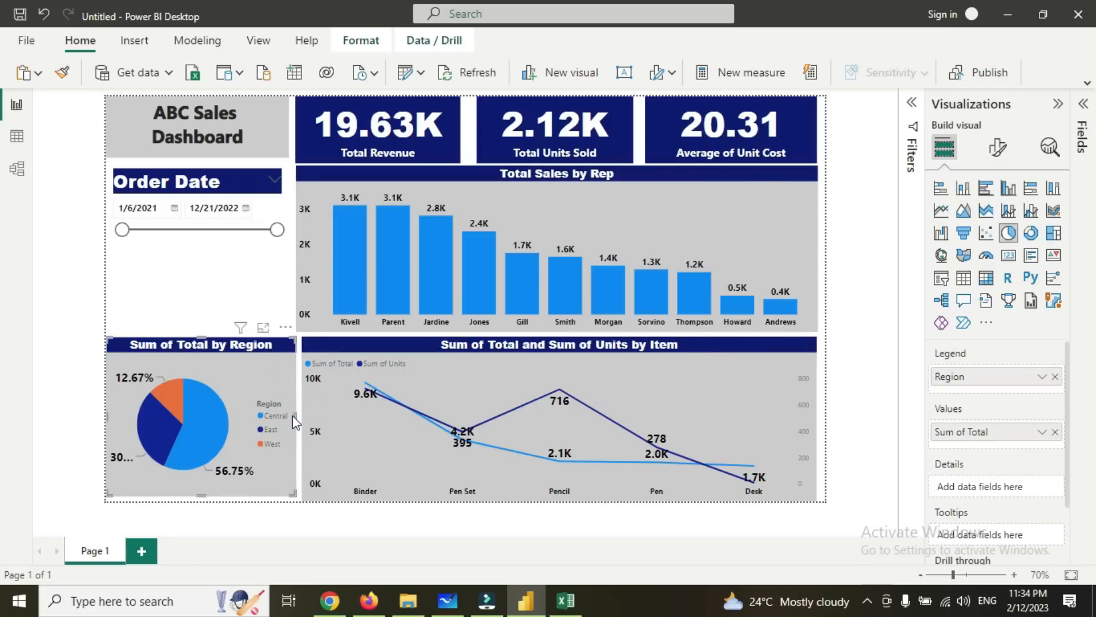
drag(293, 416, 289, 416)
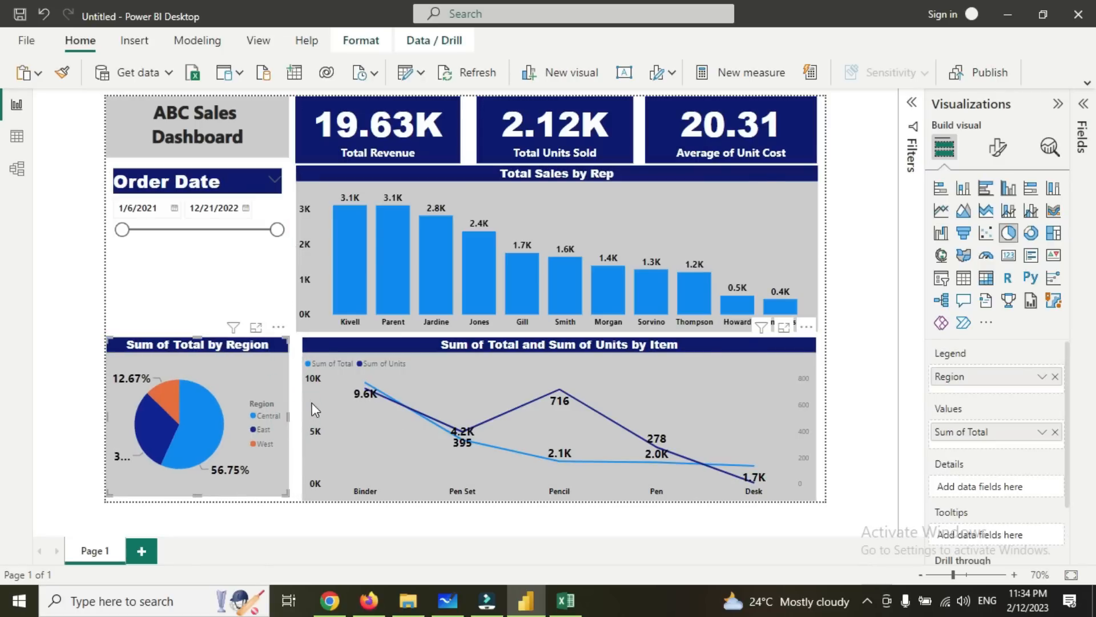
click(303, 402)
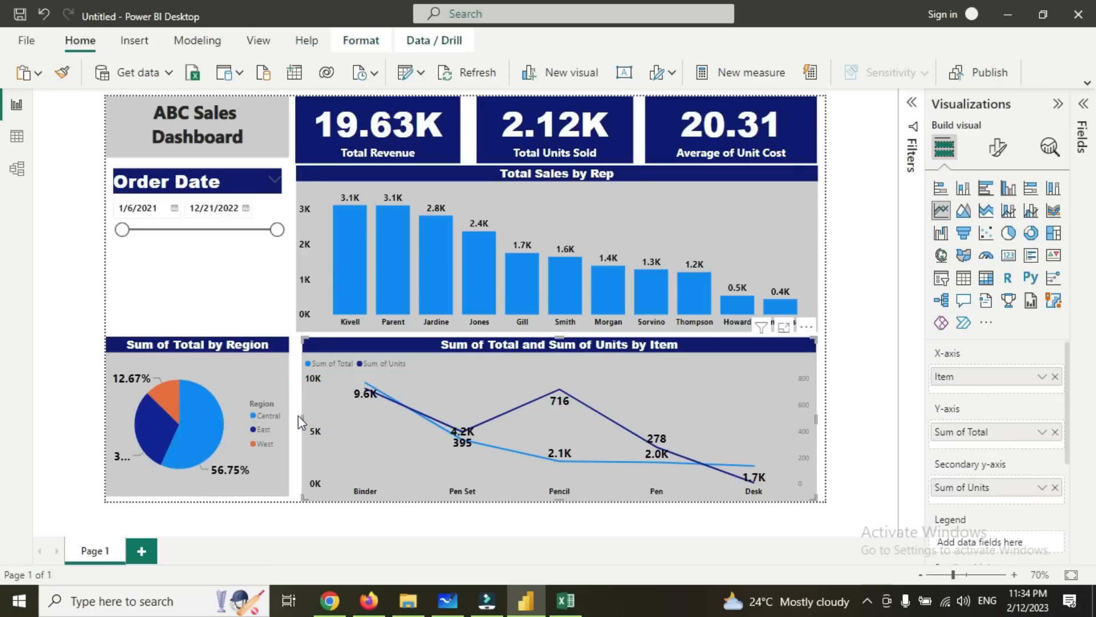
drag(299, 419, 293, 432)
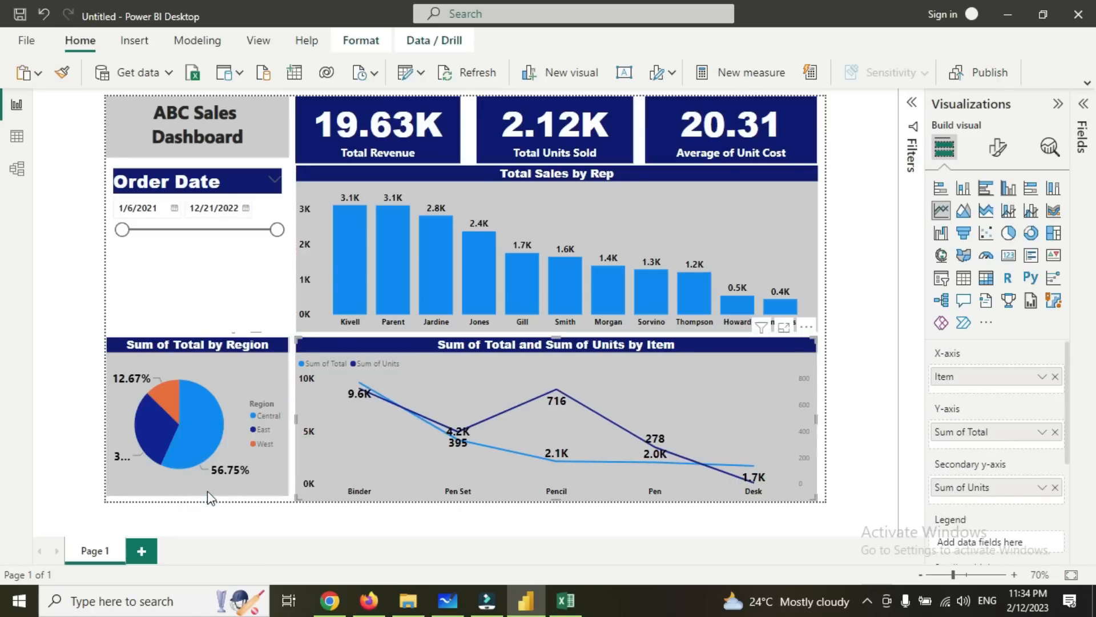
Extend the pie chart down to the bottom edge of the page, level with the line chart.
click(206, 493)
drag(209, 500, 197, 506)
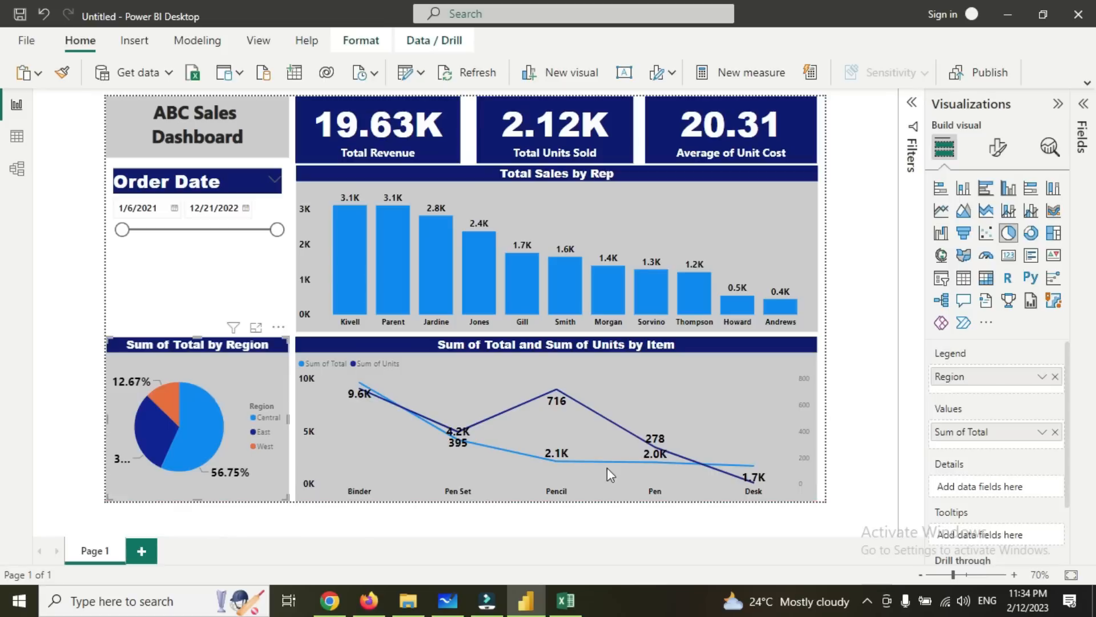
click(775, 357)
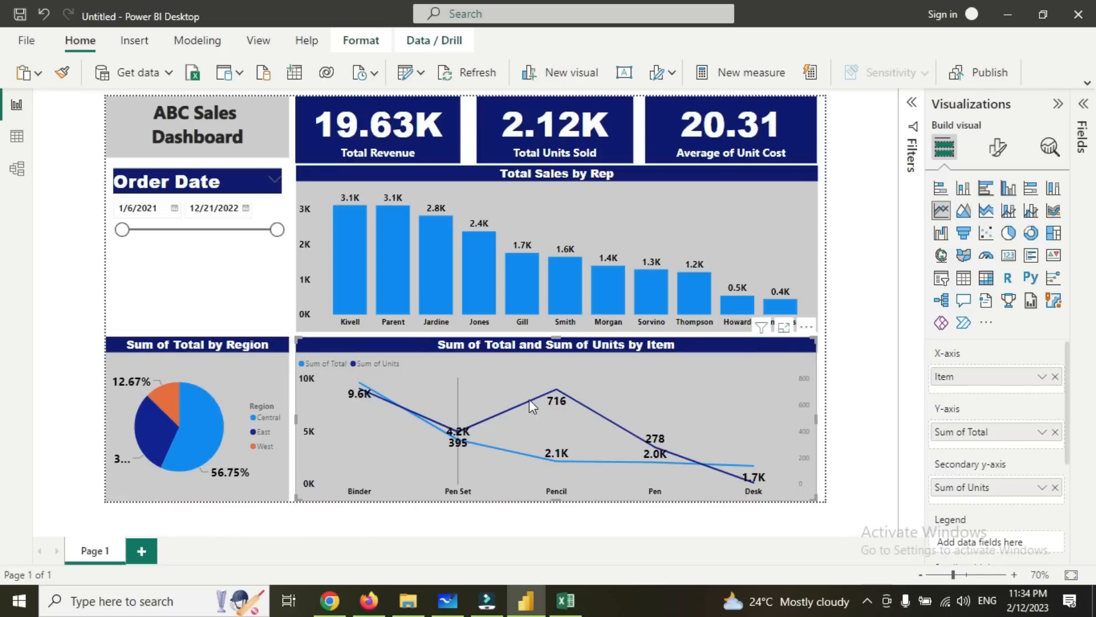
Change the pie chart's title to "Total Revenue by Region".
click(278, 349)
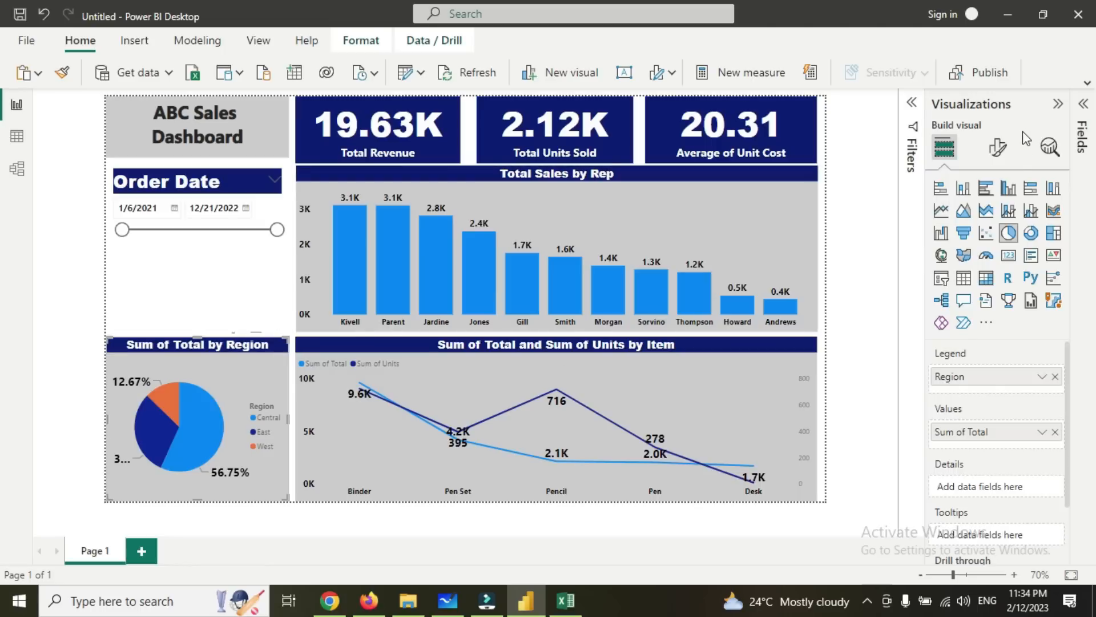
click(999, 149)
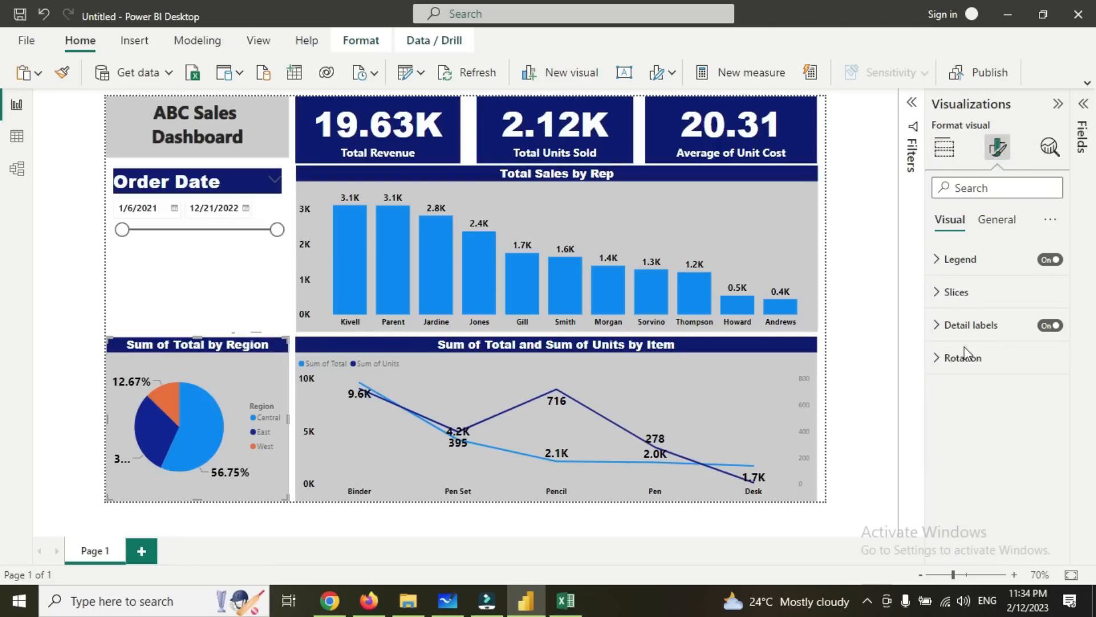
click(996, 220)
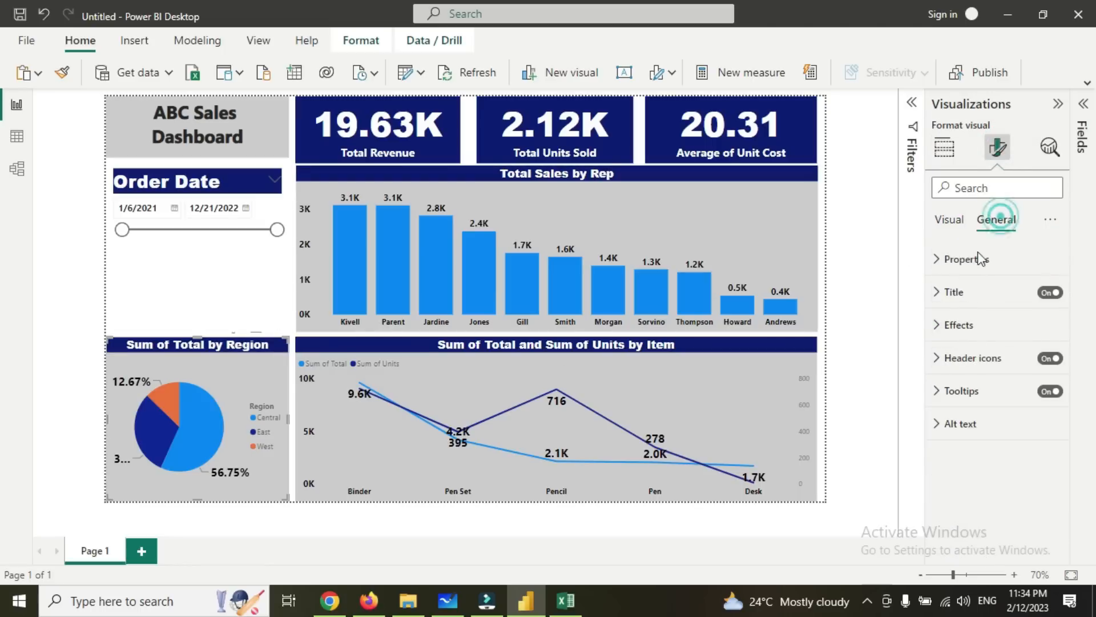
click(954, 292)
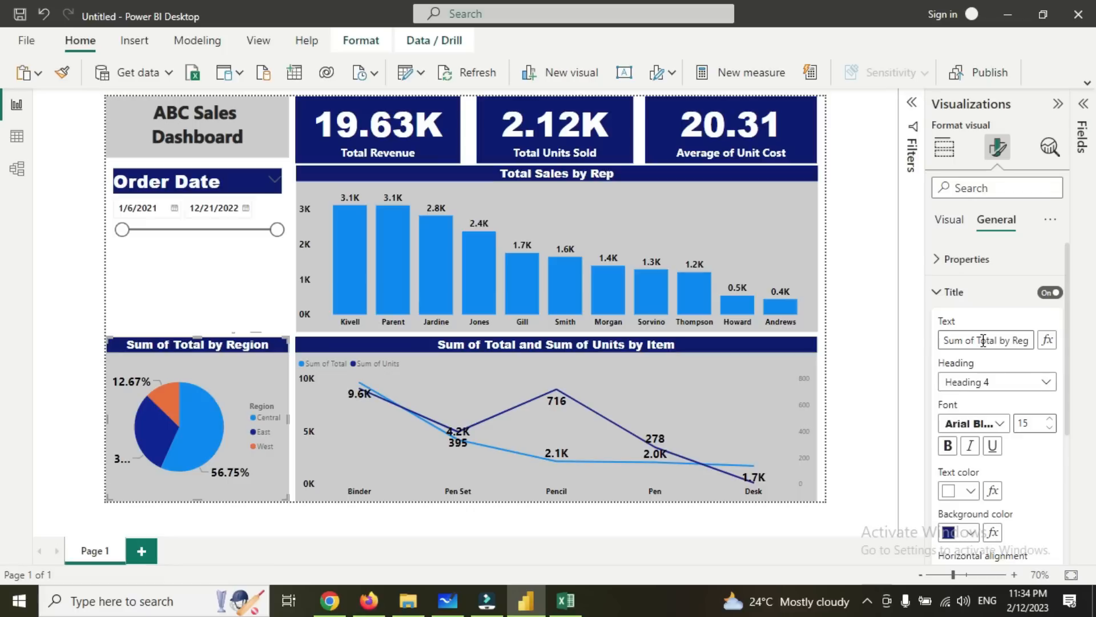
drag(980, 339, 921, 354)
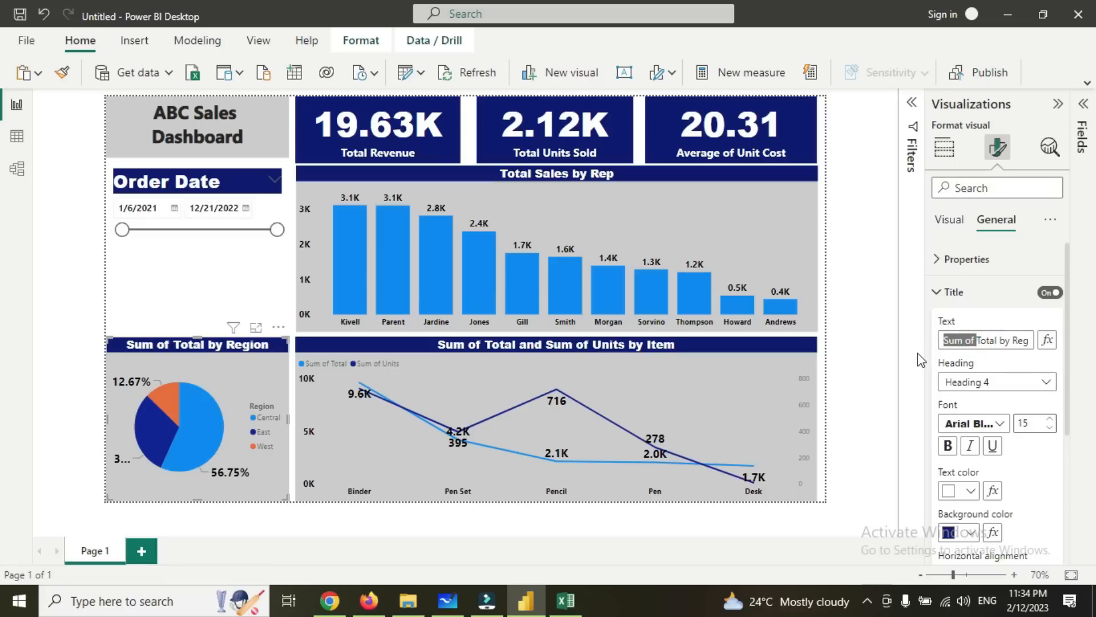
key(BackSpace)
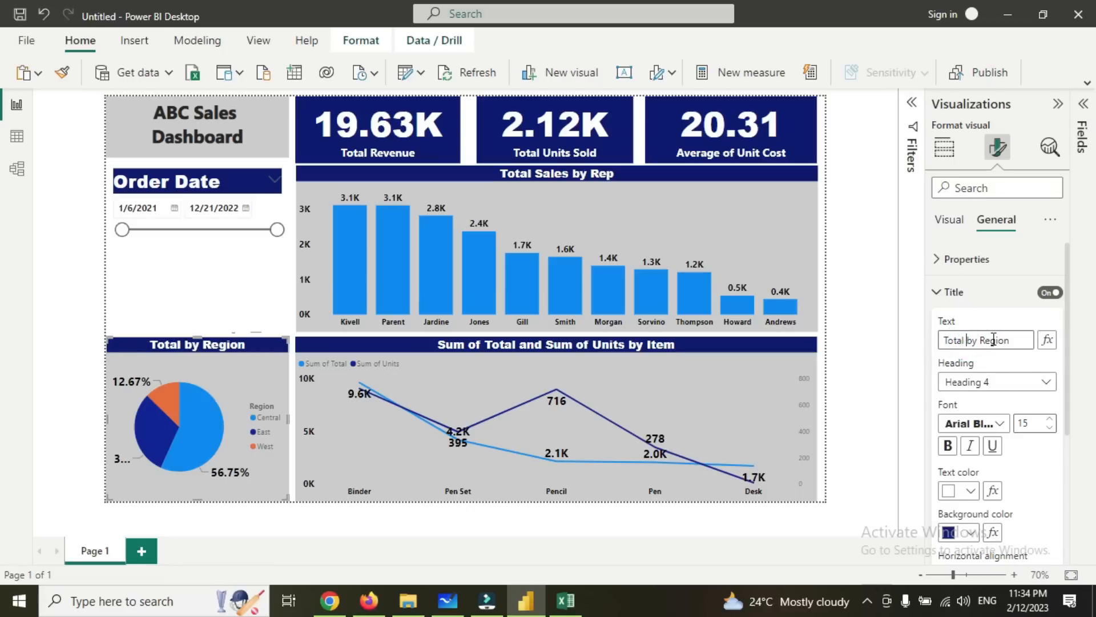
text(Revenue)
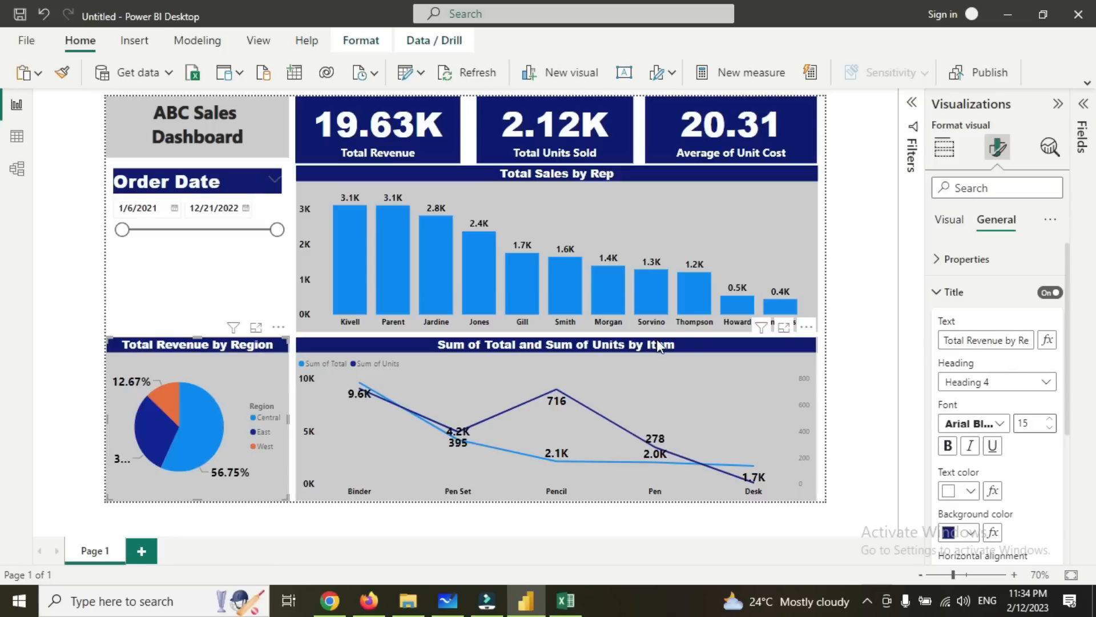
Replace the line chart's title with "Total Items Vs Total Revenue".
click(689, 343)
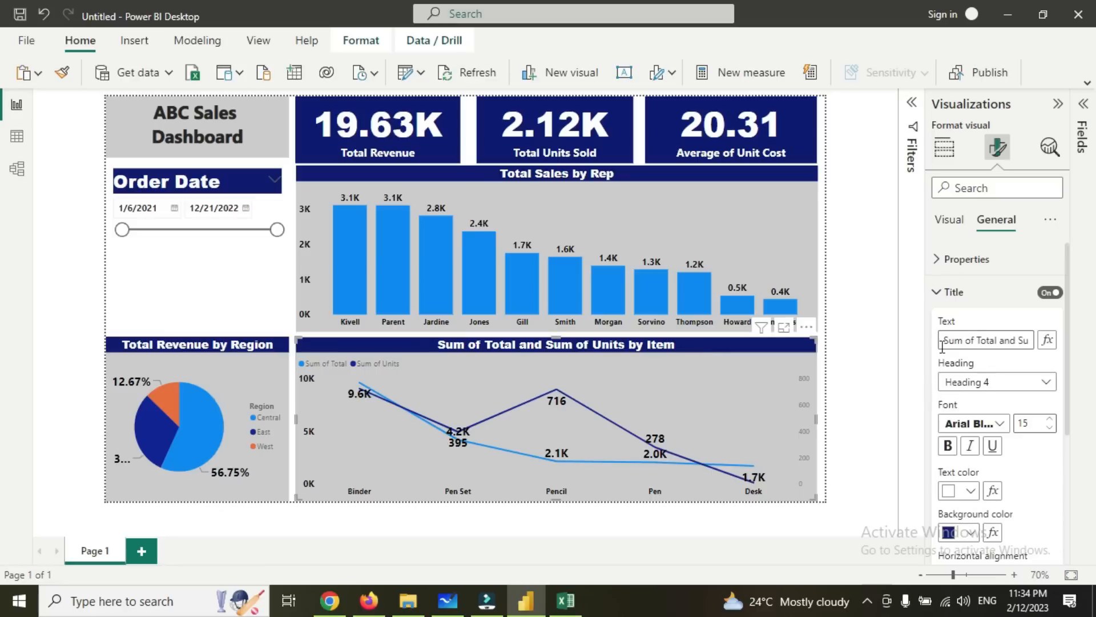
drag(941, 340, 1079, 343)
key(BackSpace)
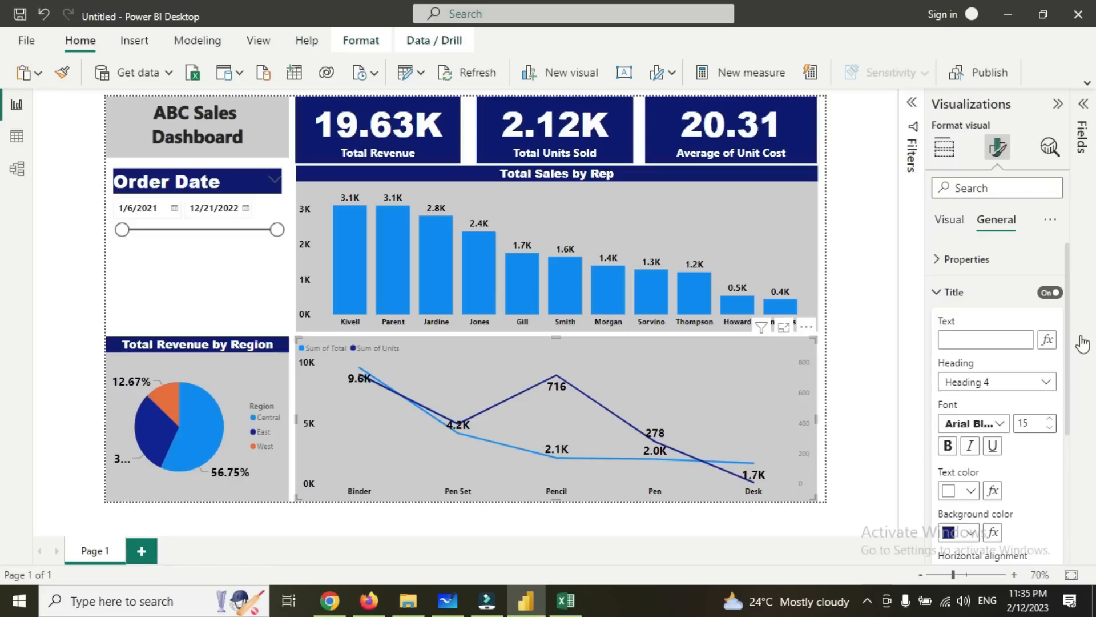
text(To)
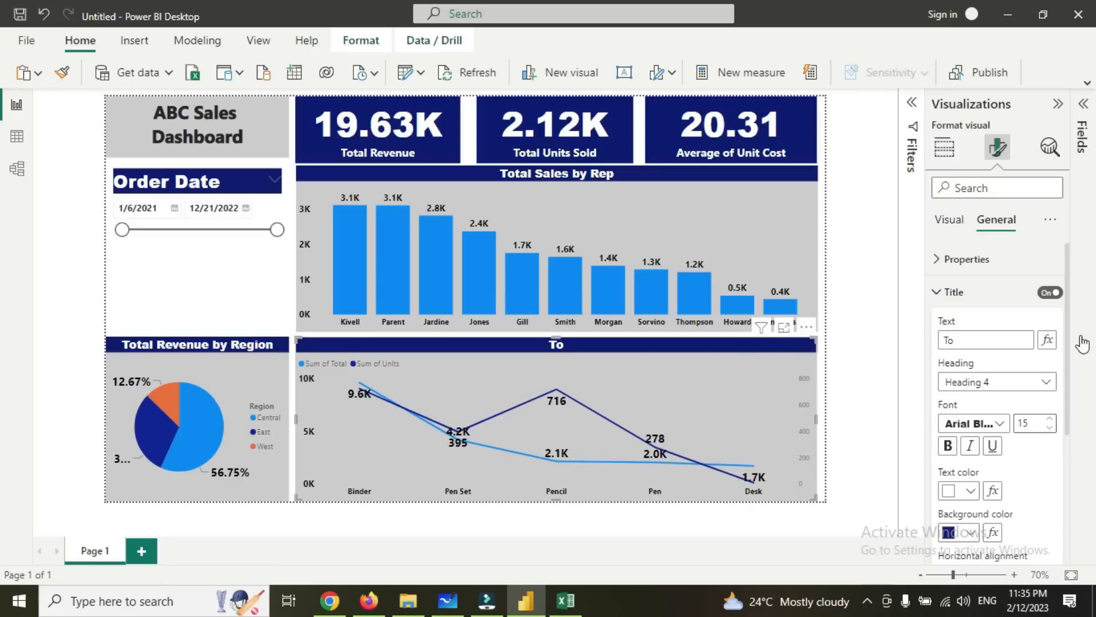
text(tal Value)
key(BackSpace)
key(BackSpace)
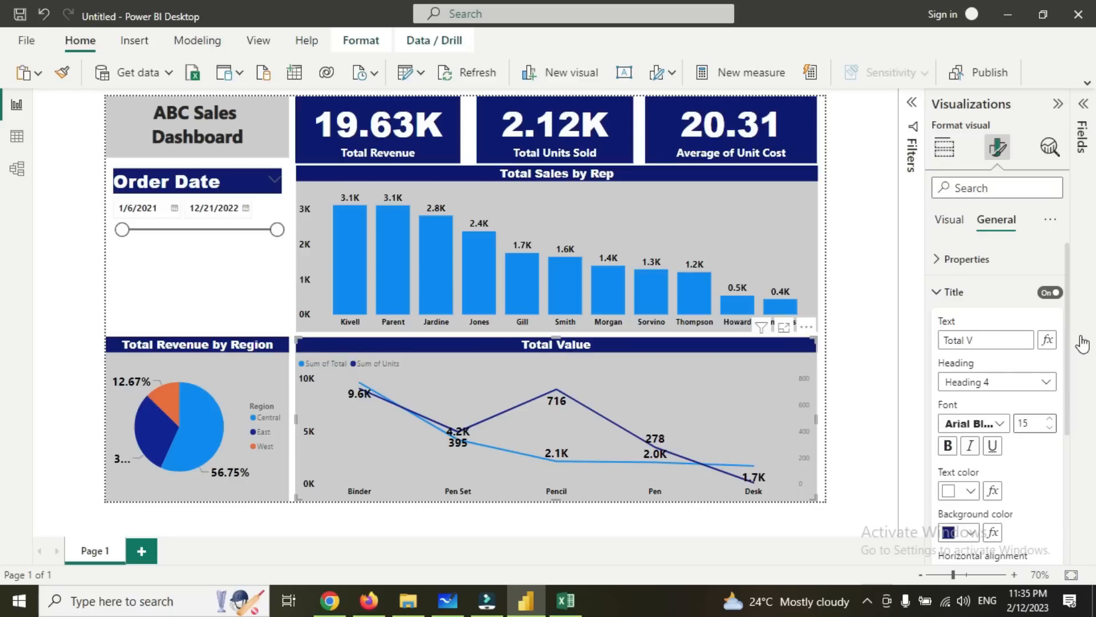
text(Ite,s)
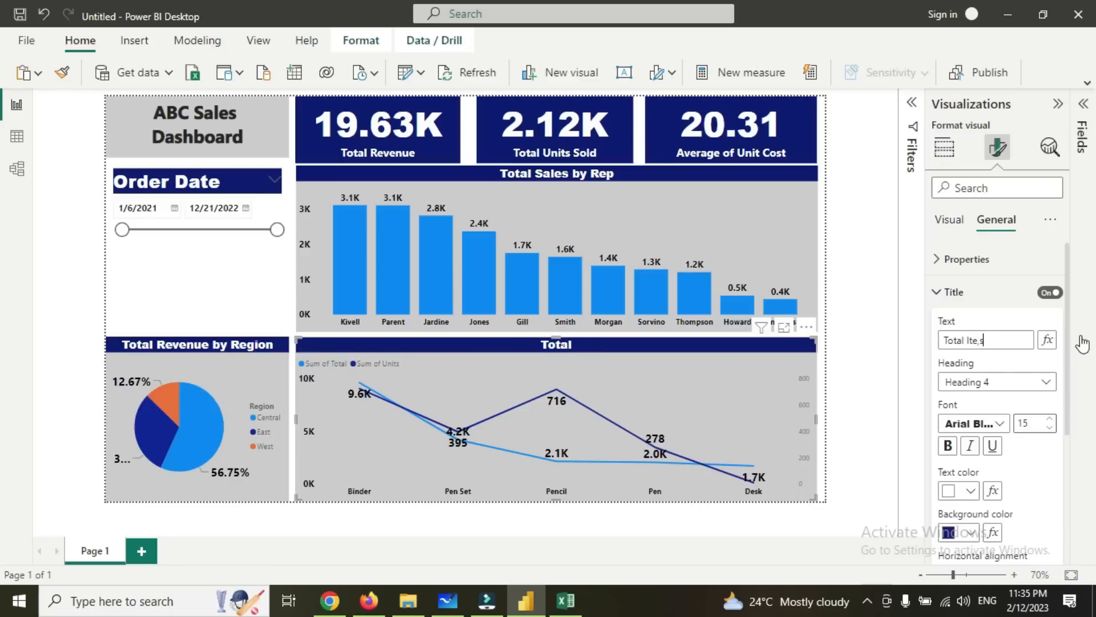
key(BackSpace)
key(BackSpace)
text(ms Vs T)
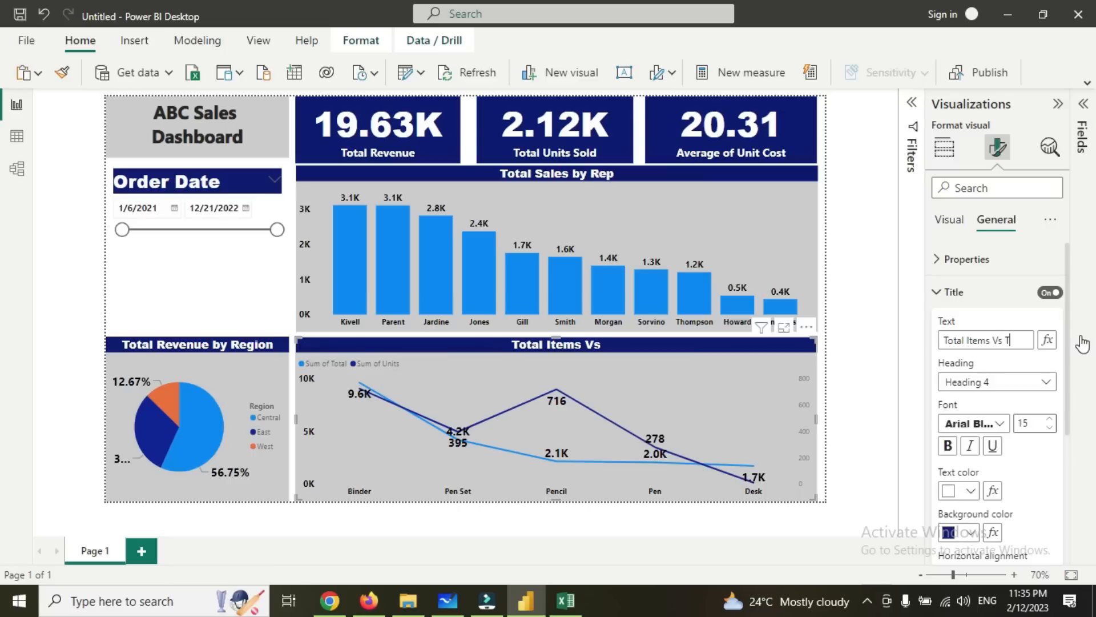
text(otal Revenue)
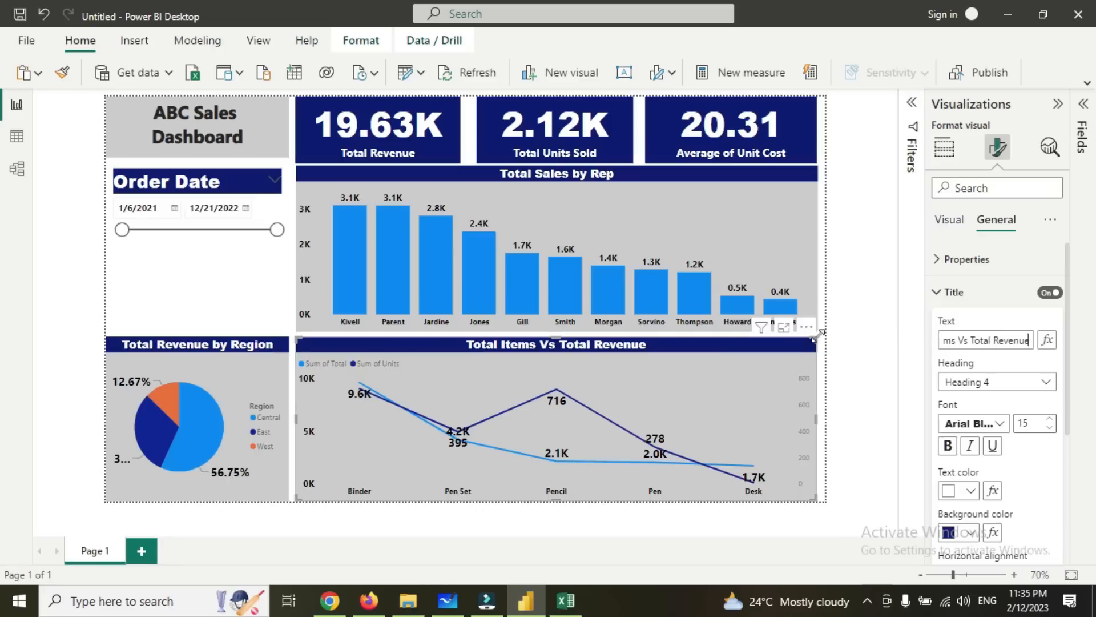
click(839, 324)
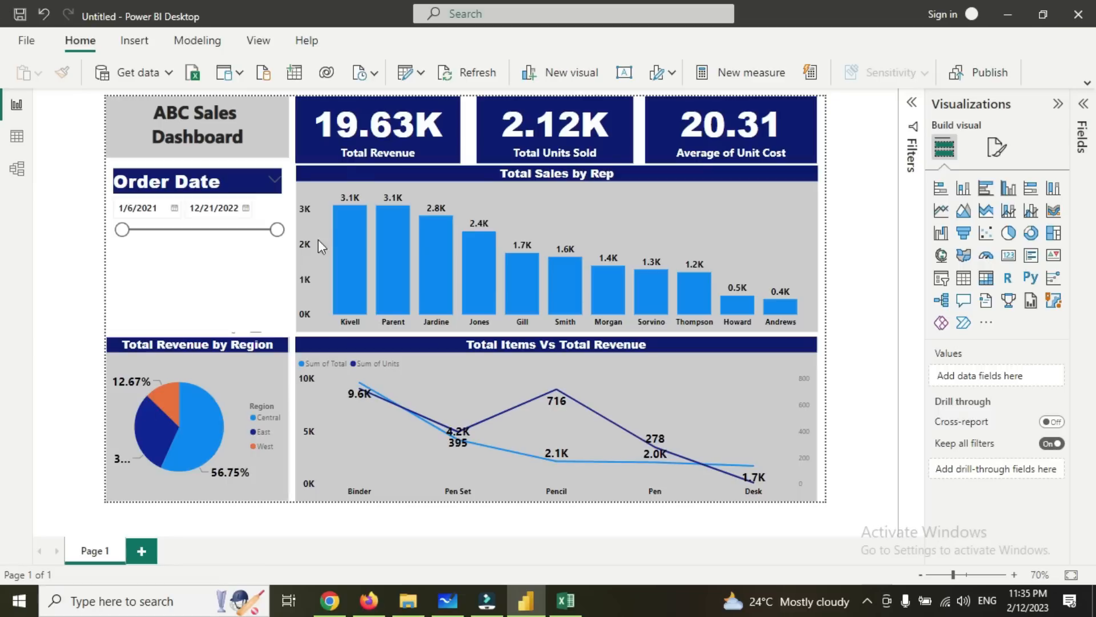
Widen the Total Revenue card slightly toward the Total Units Sold card to narrow the gap between them.
click(292, 104)
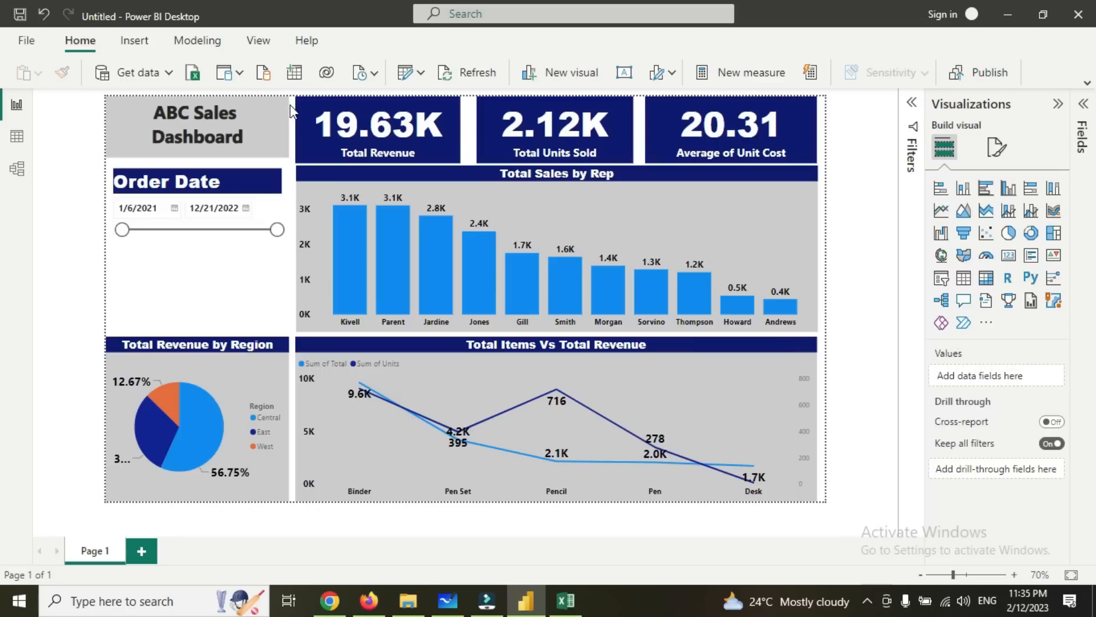
click(461, 129)
drag(460, 130, 468, 138)
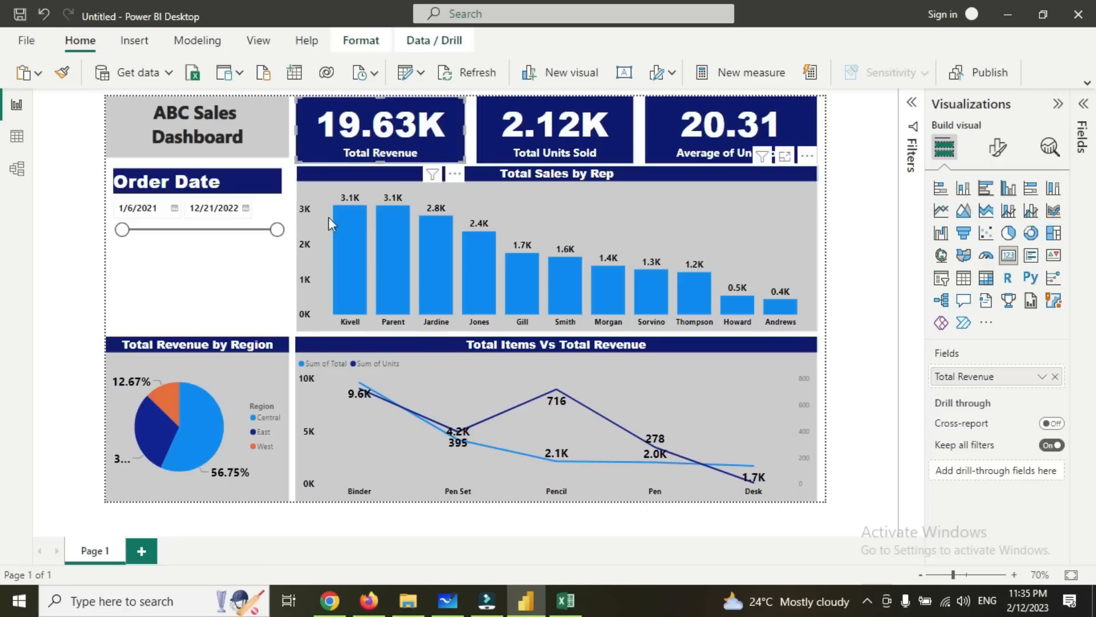
click(293, 165)
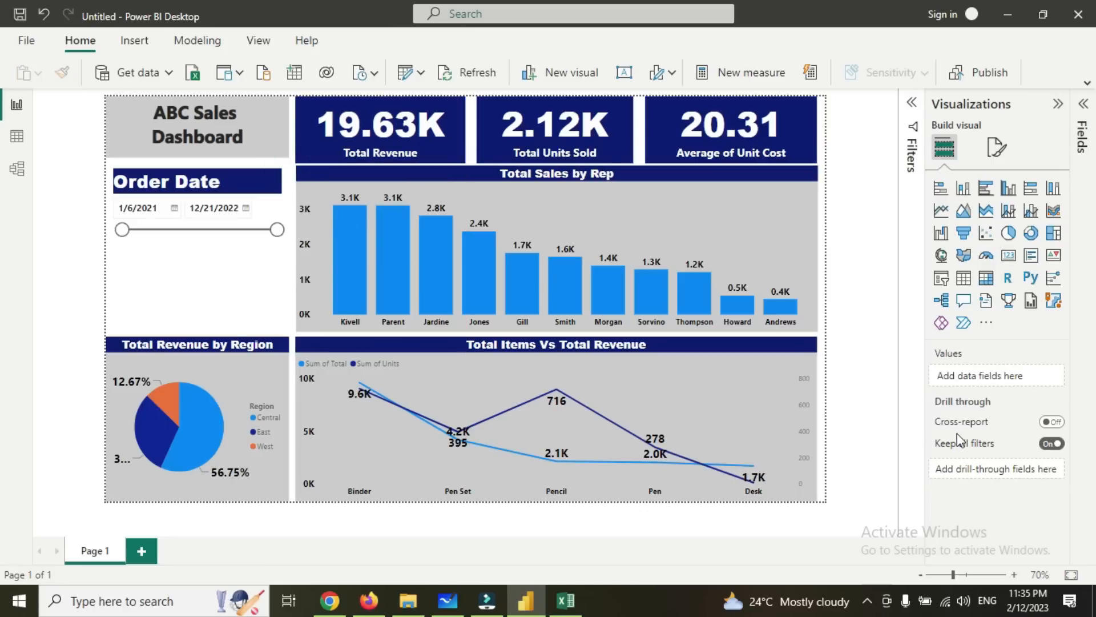
Give the report page a light yellow canvas background with 0% transparency.
click(996, 148)
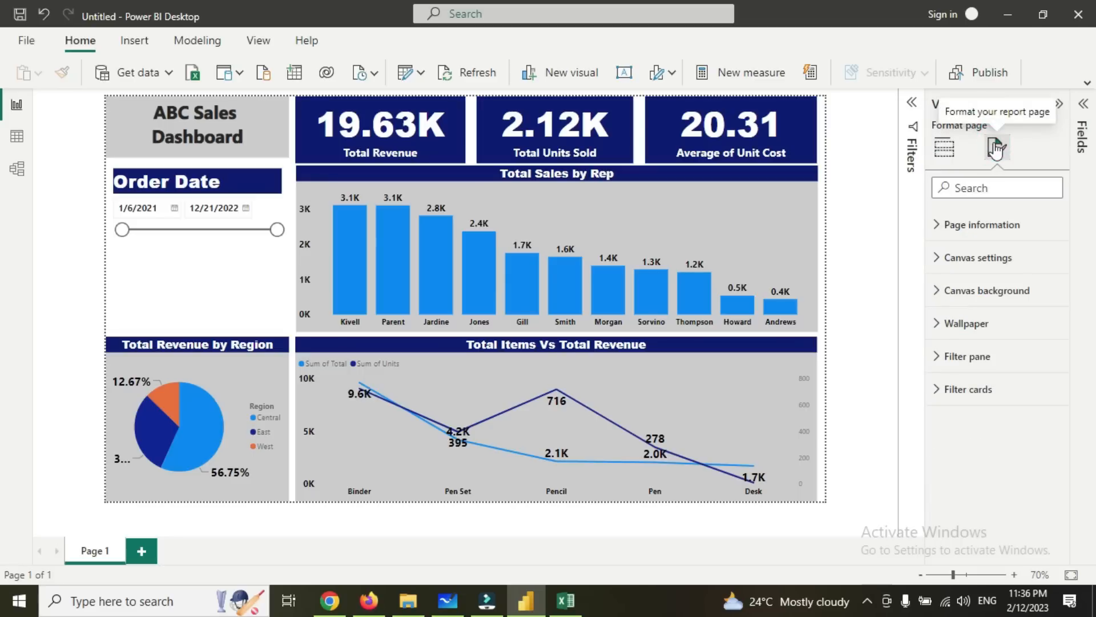
click(988, 302)
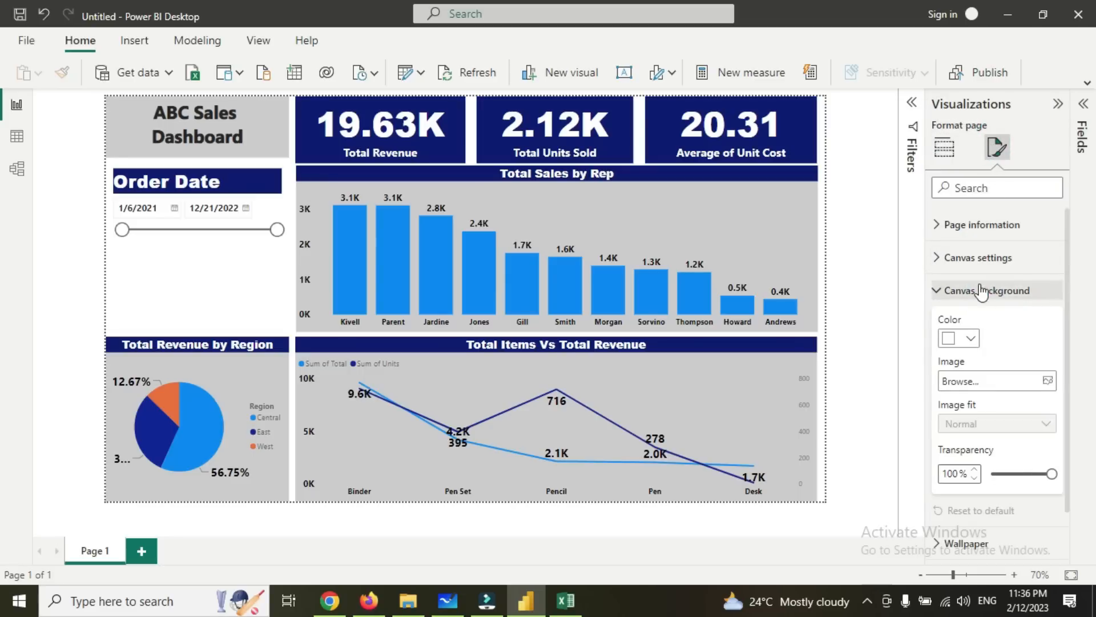
click(972, 339)
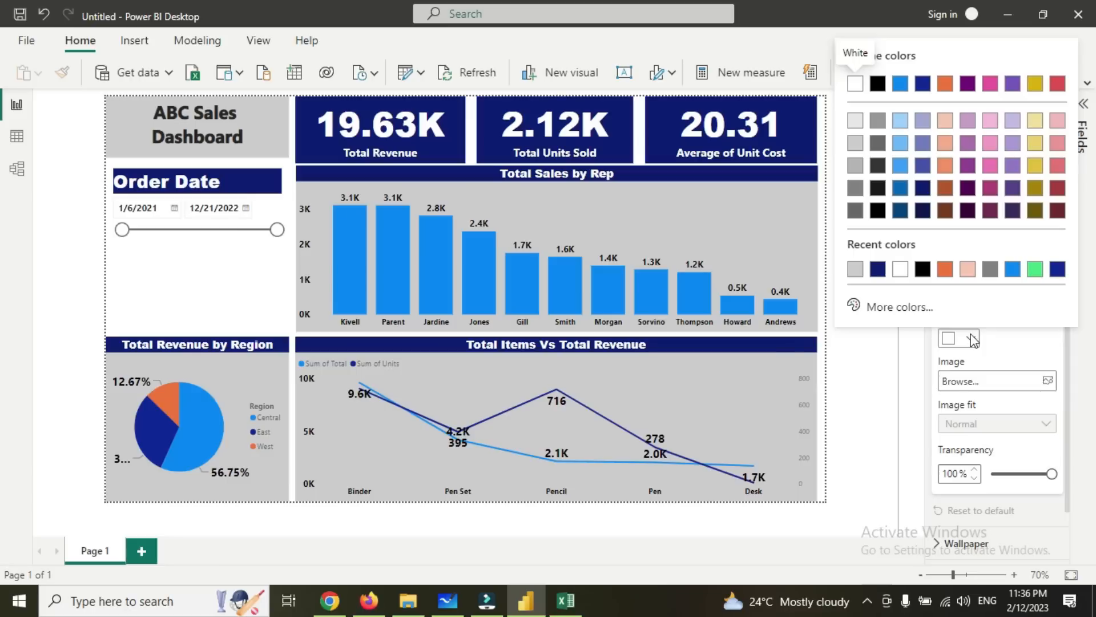
click(1035, 123)
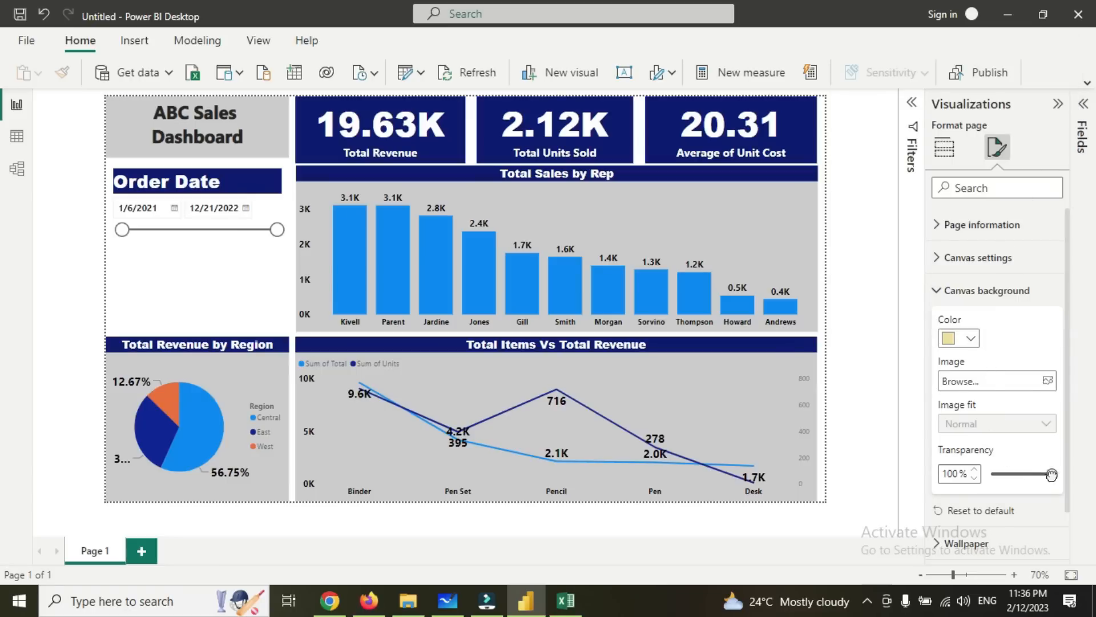
drag(1052, 475, 991, 474)
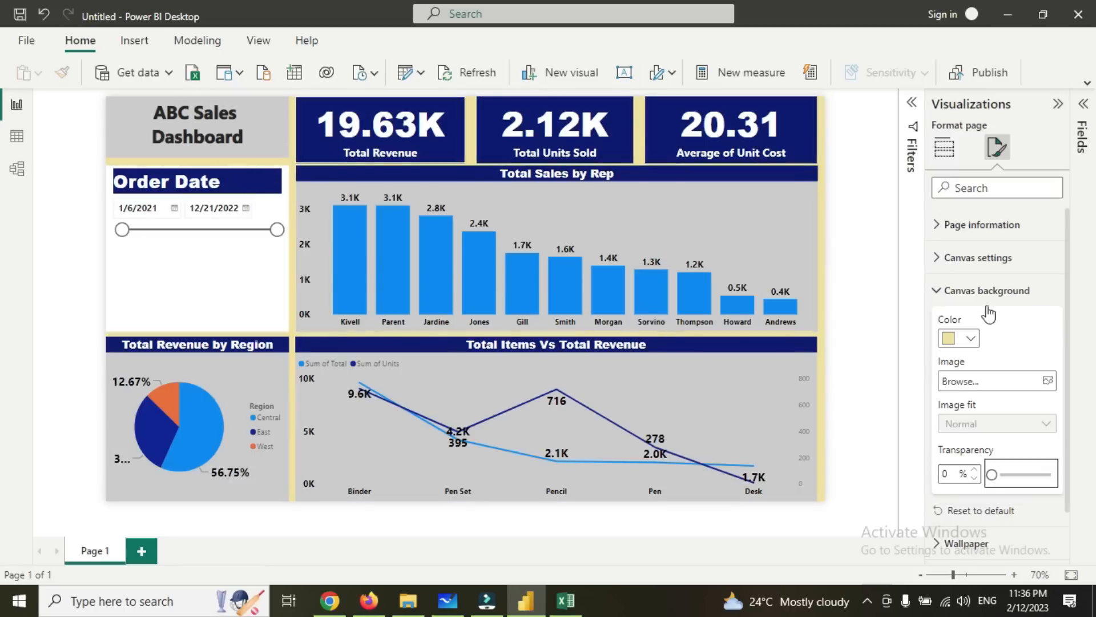
Try a darker yellow shade for the page's canvas background.
click(972, 339)
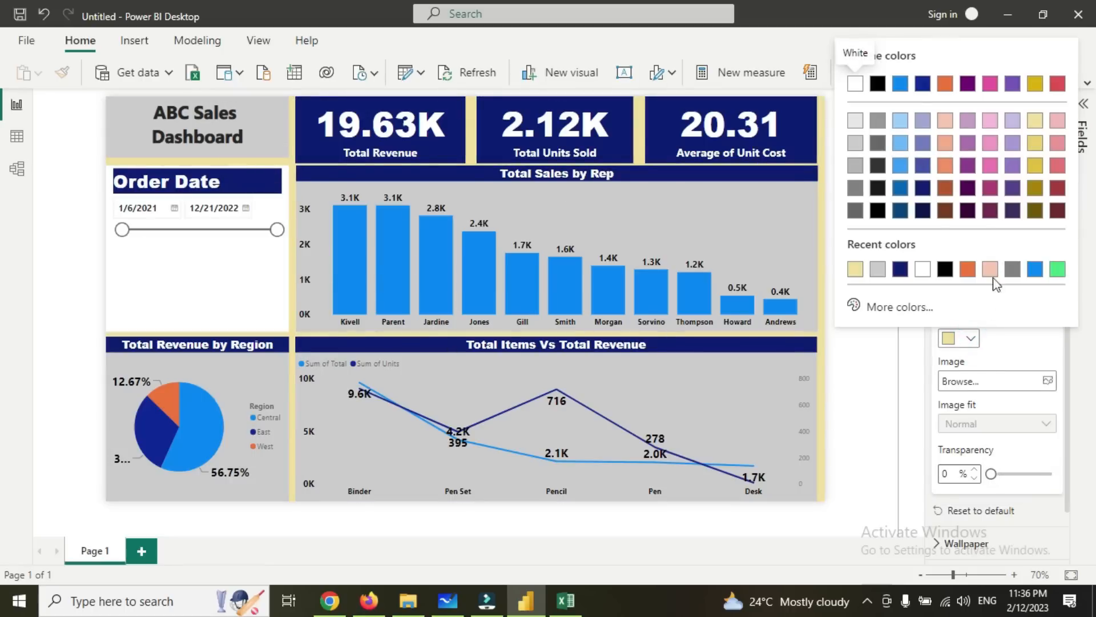
click(1035, 165)
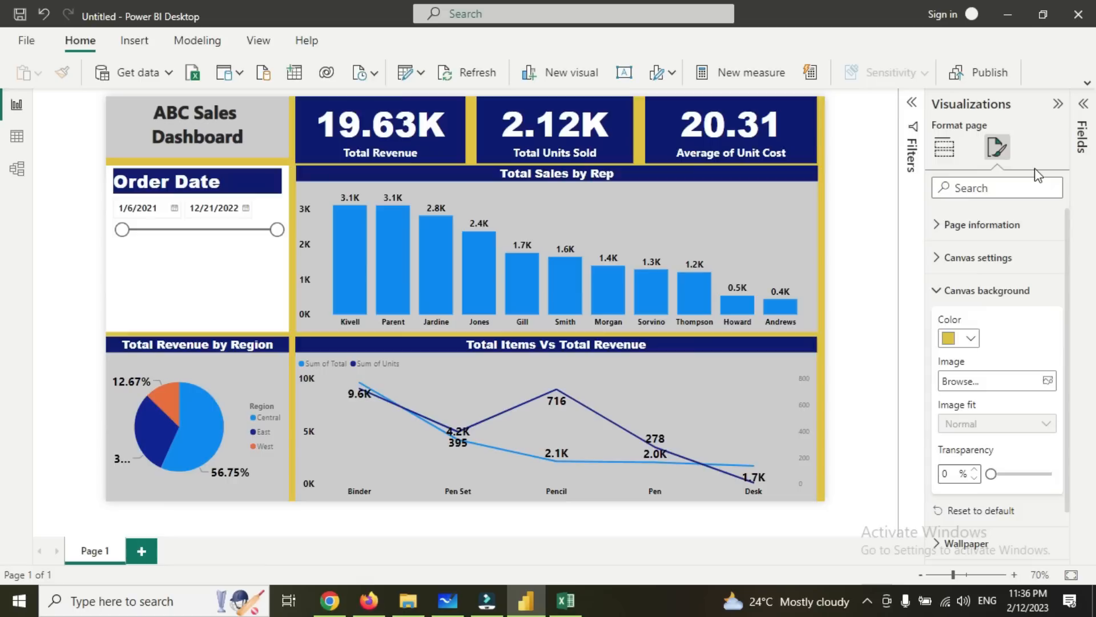
click(859, 227)
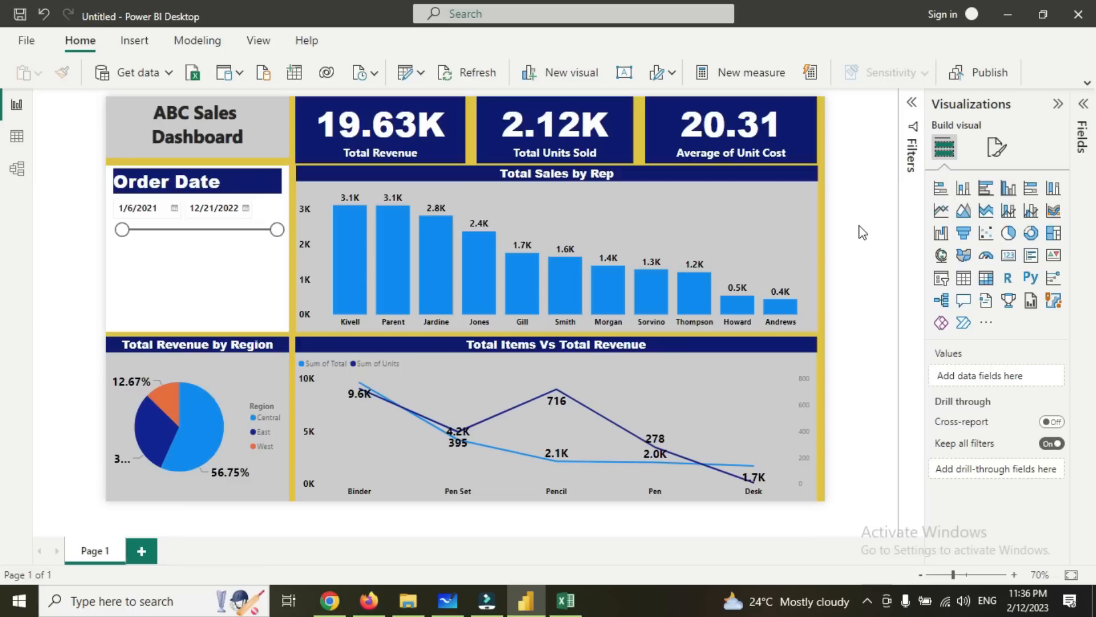
Set the page's canvas background color to black.
click(996, 150)
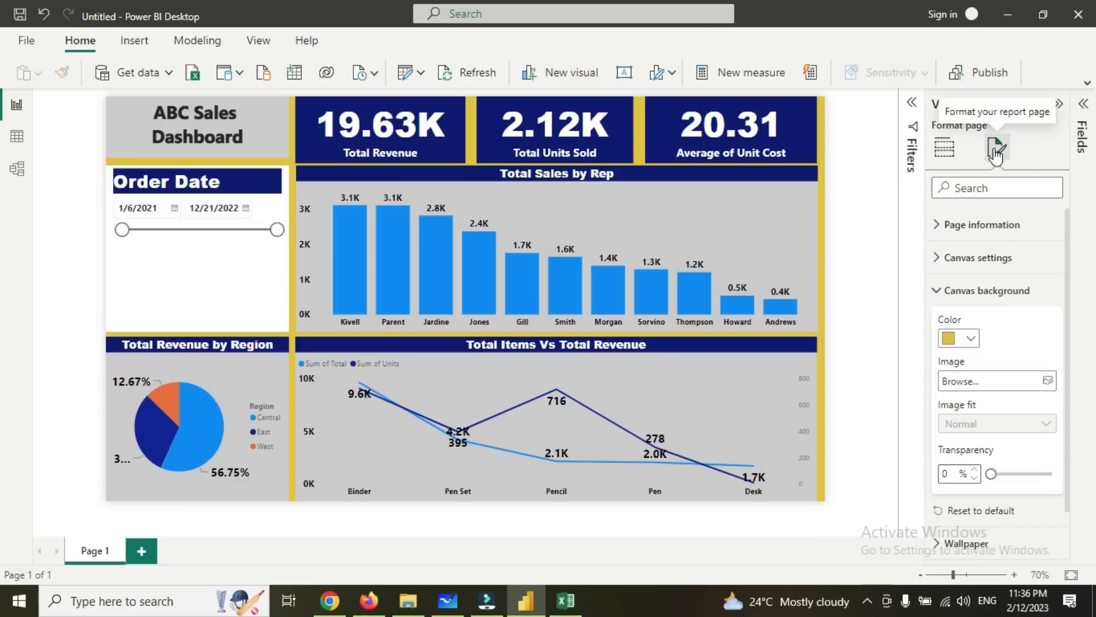
click(971, 338)
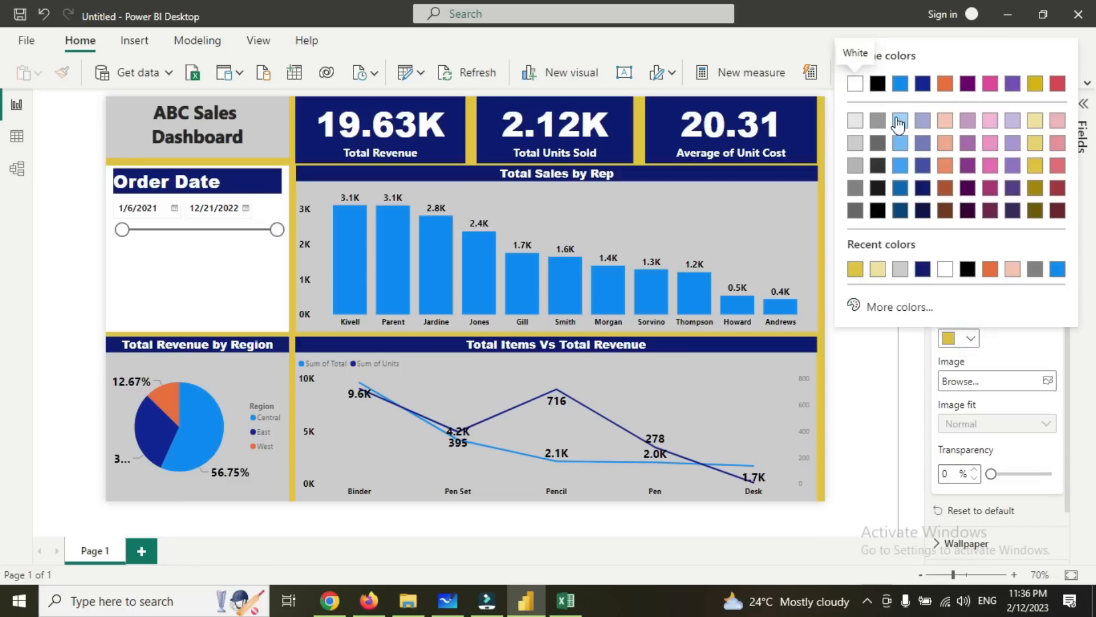
click(877, 83)
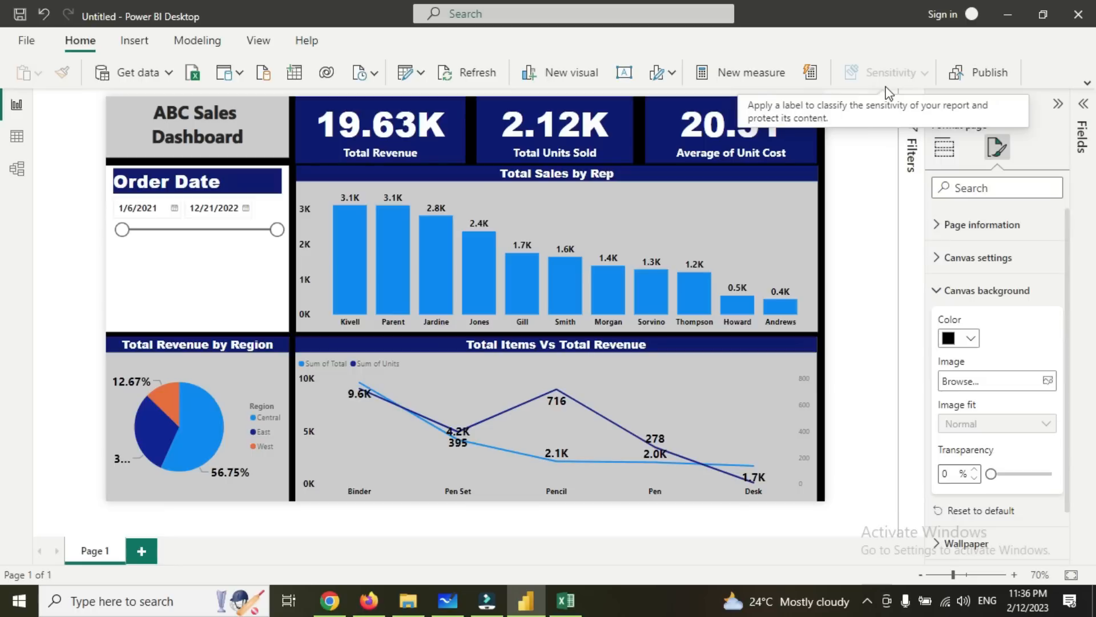
Try a red canvas background on the page and return it to black.
click(970, 338)
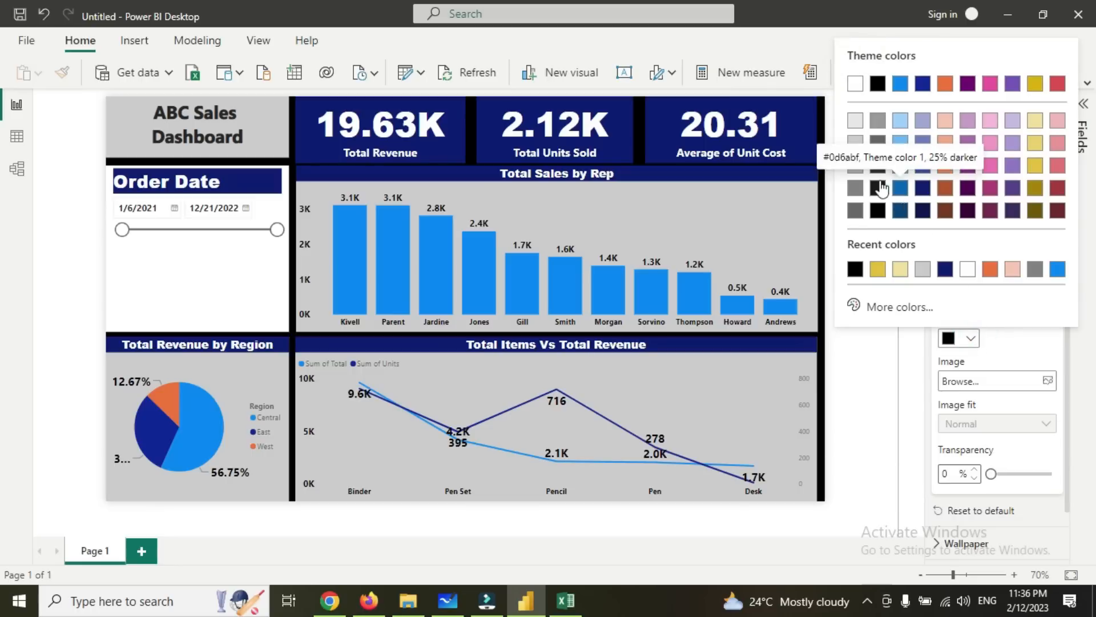
click(1055, 86)
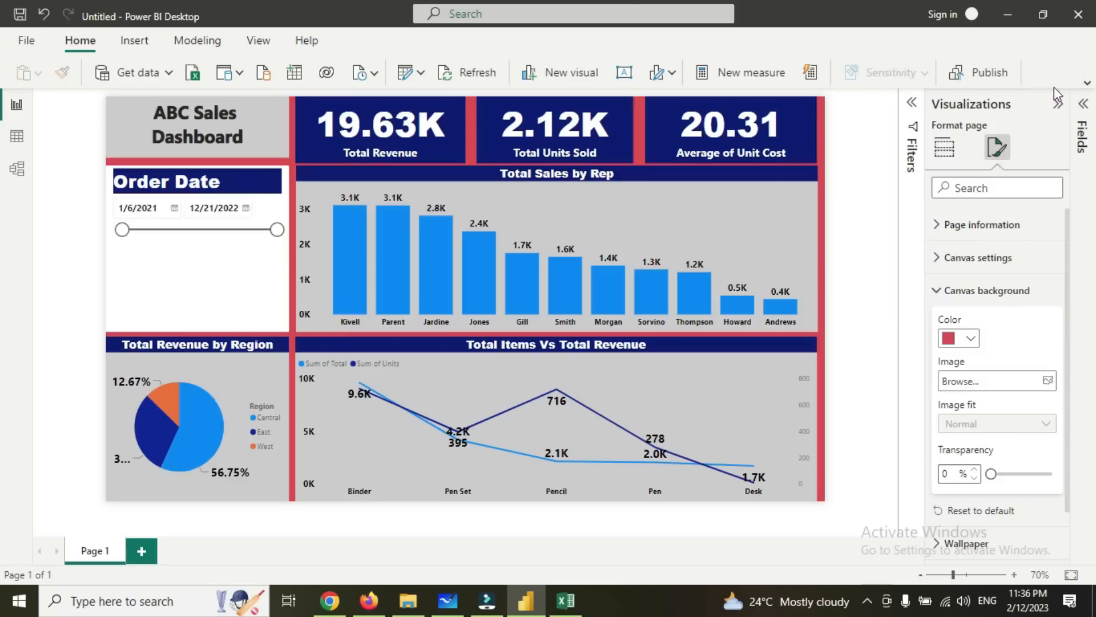
click(970, 340)
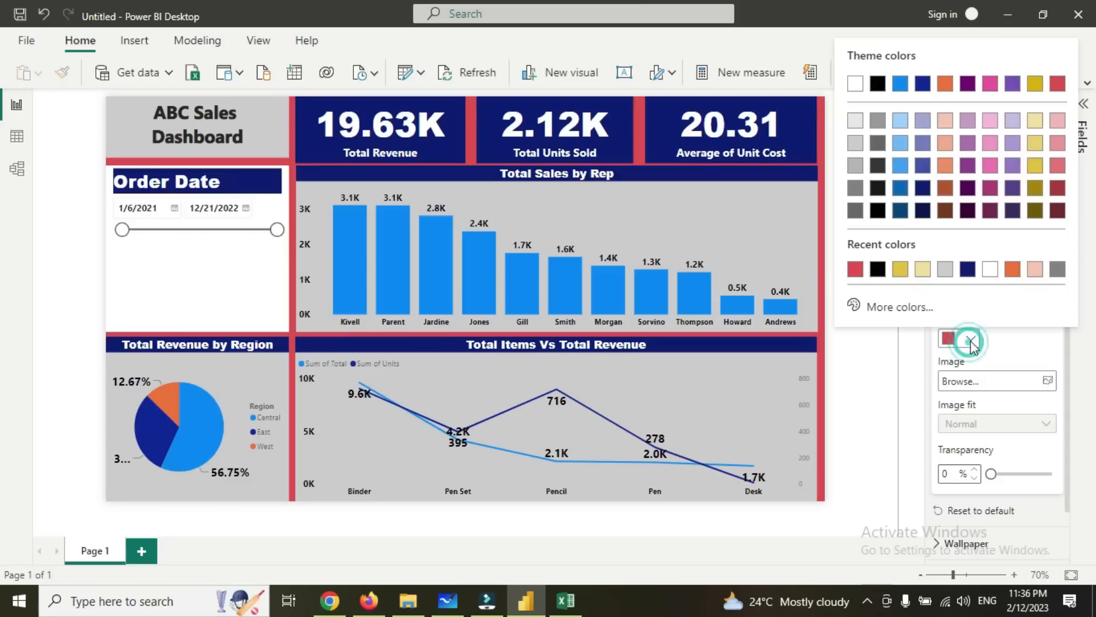
click(878, 85)
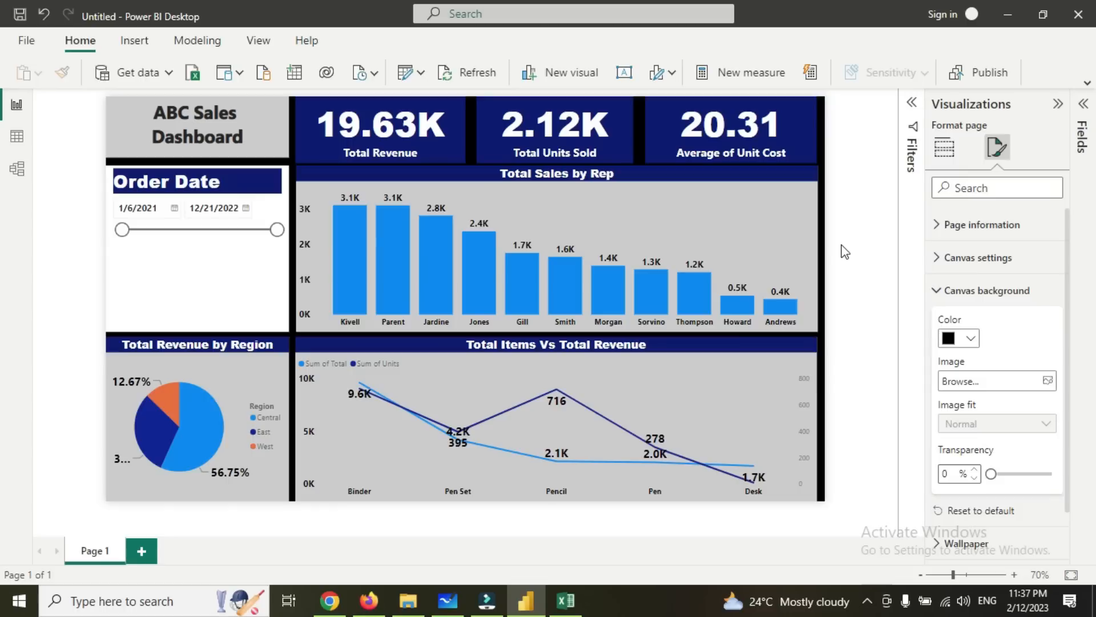
click(723, 172)
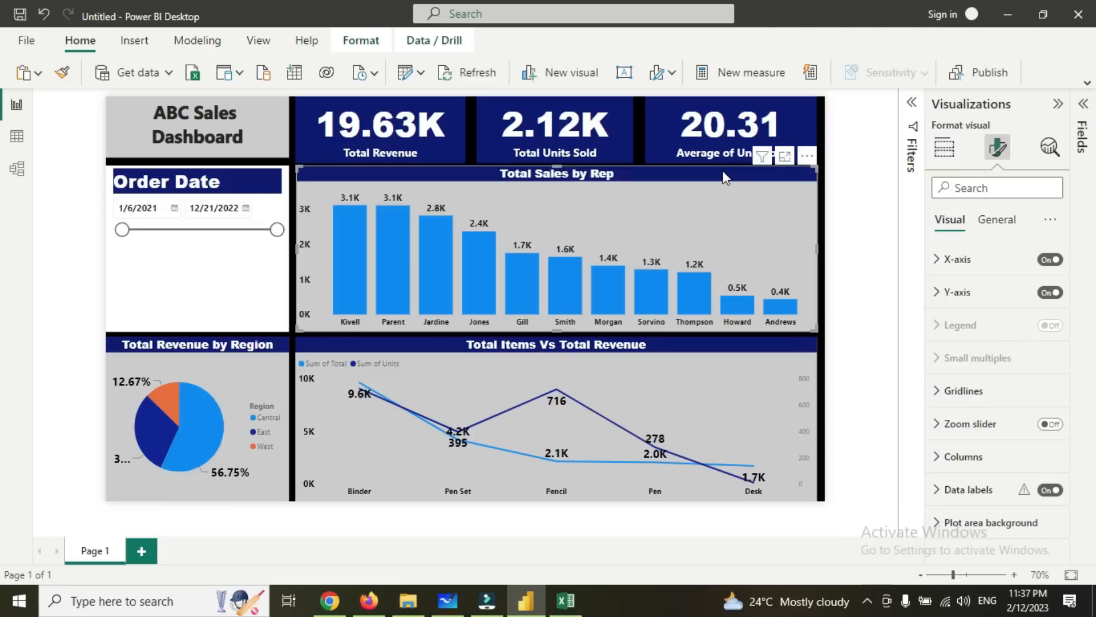
click(432, 346)
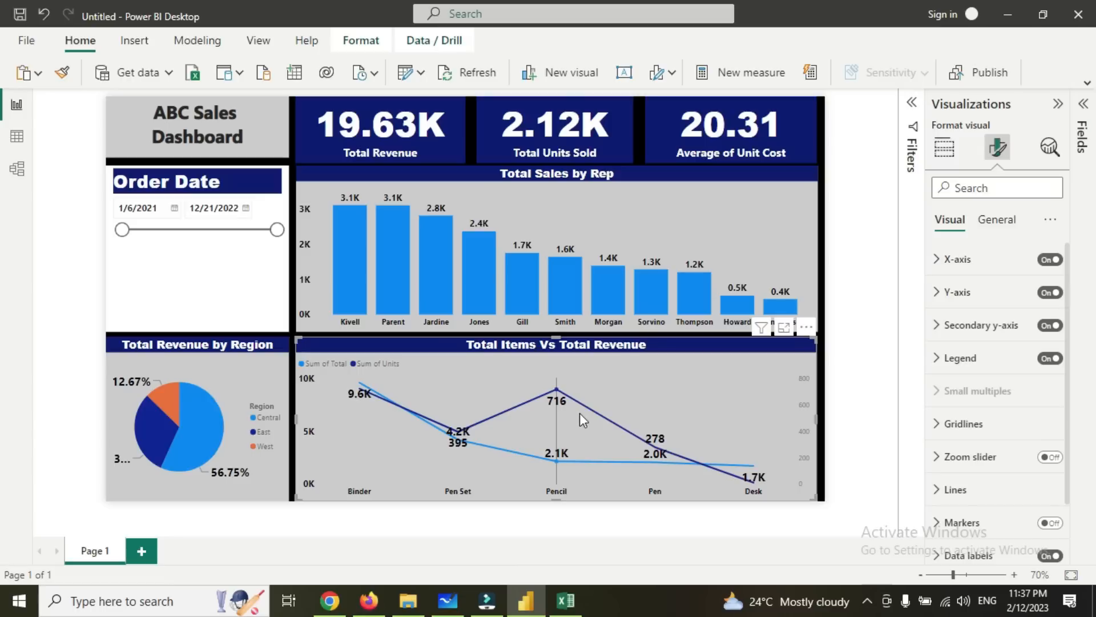
Set the line style of all series in the Total Items Vs Total Revenue chart to Dotted.
mouse_move(618, 415)
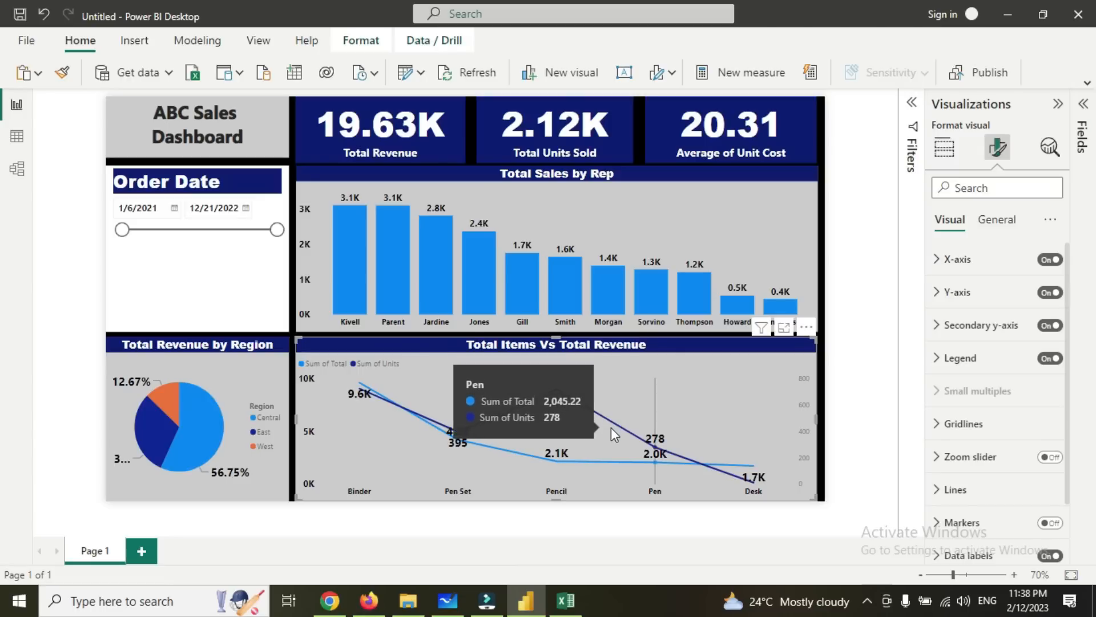
mouse_move(739, 464)
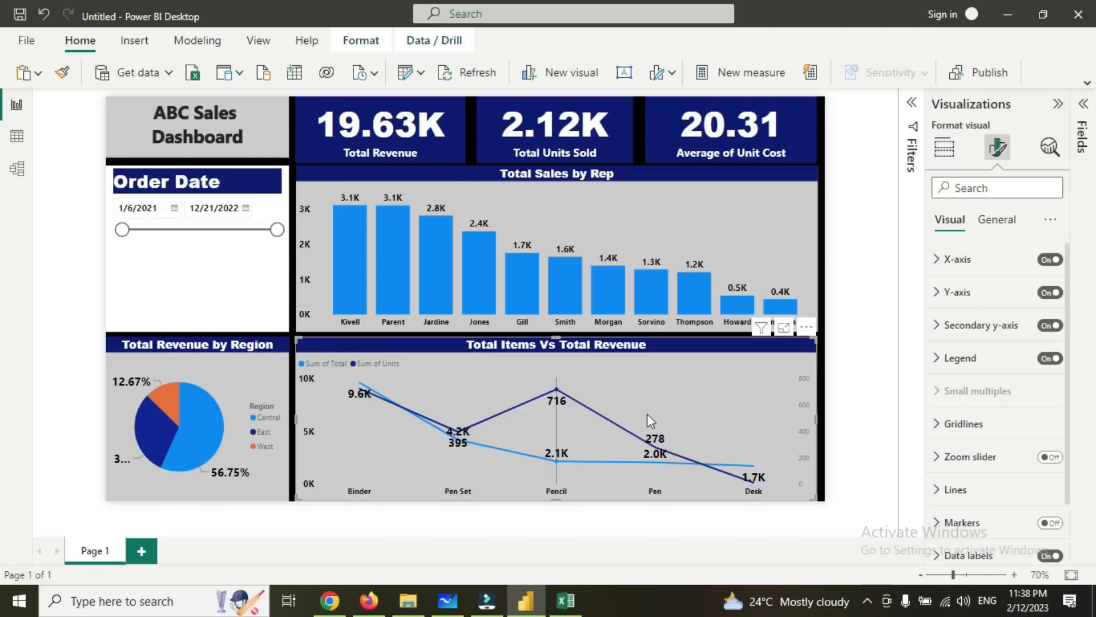
click(977, 436)
scroll(978, 427, down, 3)
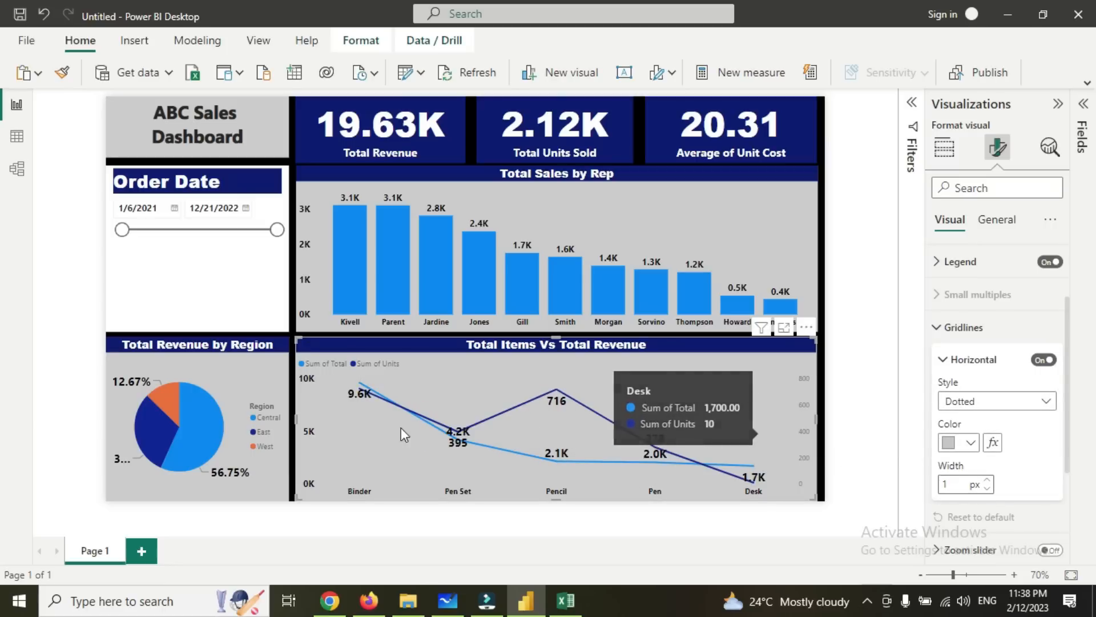
click(940, 338)
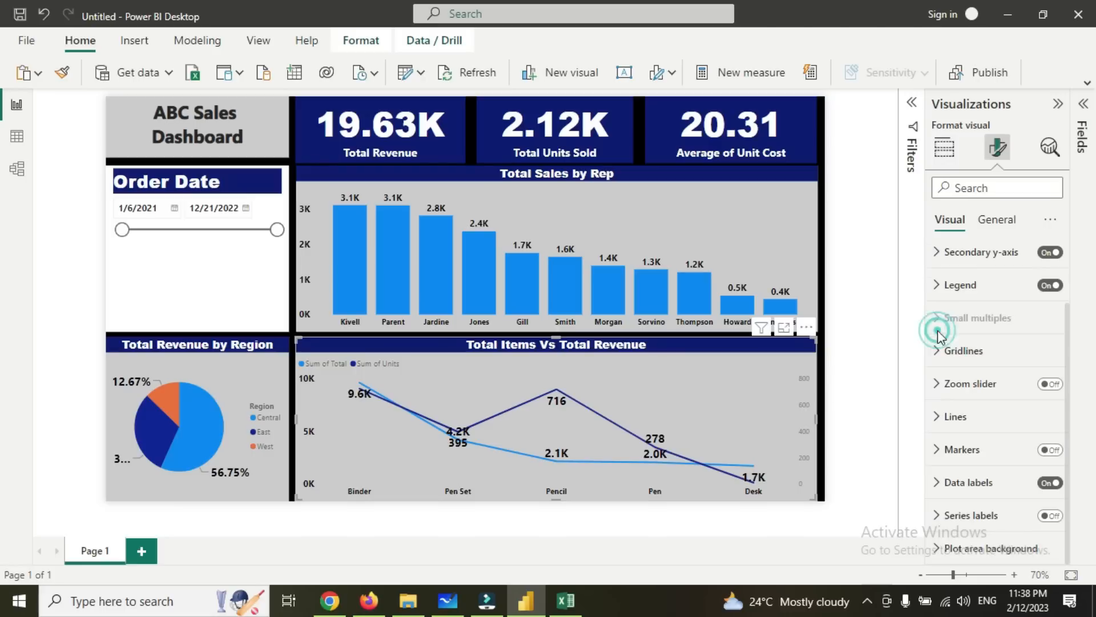
click(961, 419)
scroll(937, 459, down, 2)
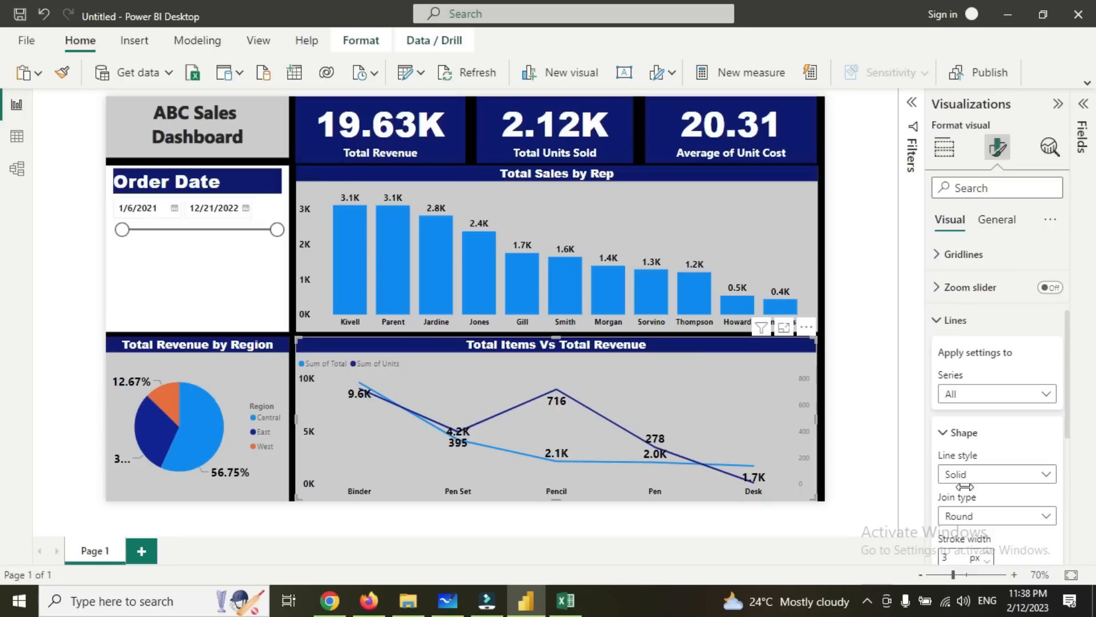
scroll(967, 480, down, 2)
click(983, 377)
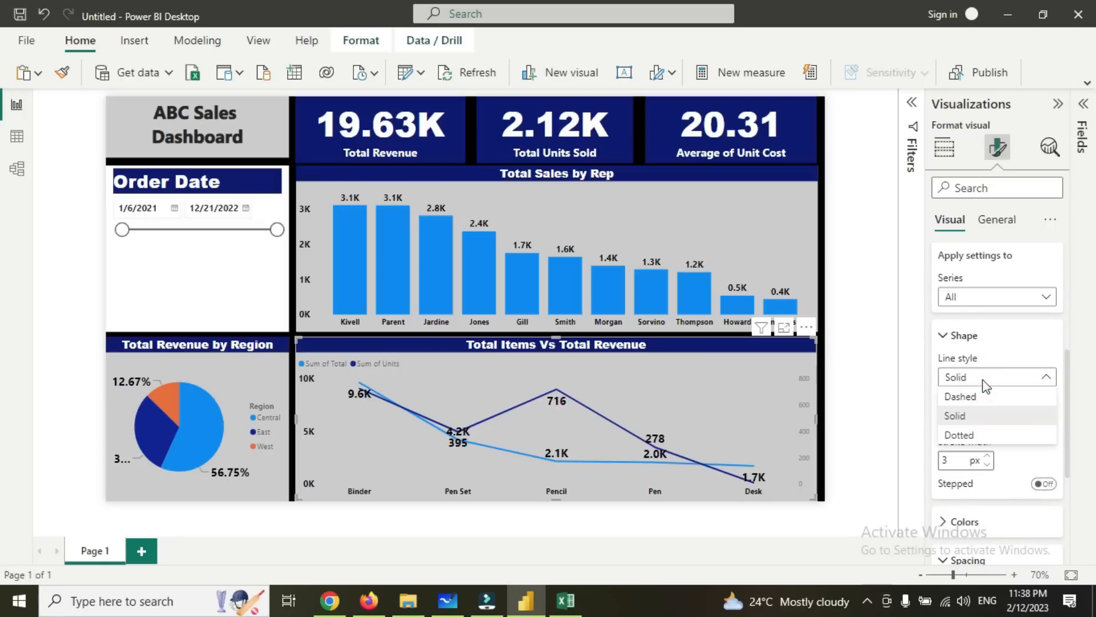
click(982, 436)
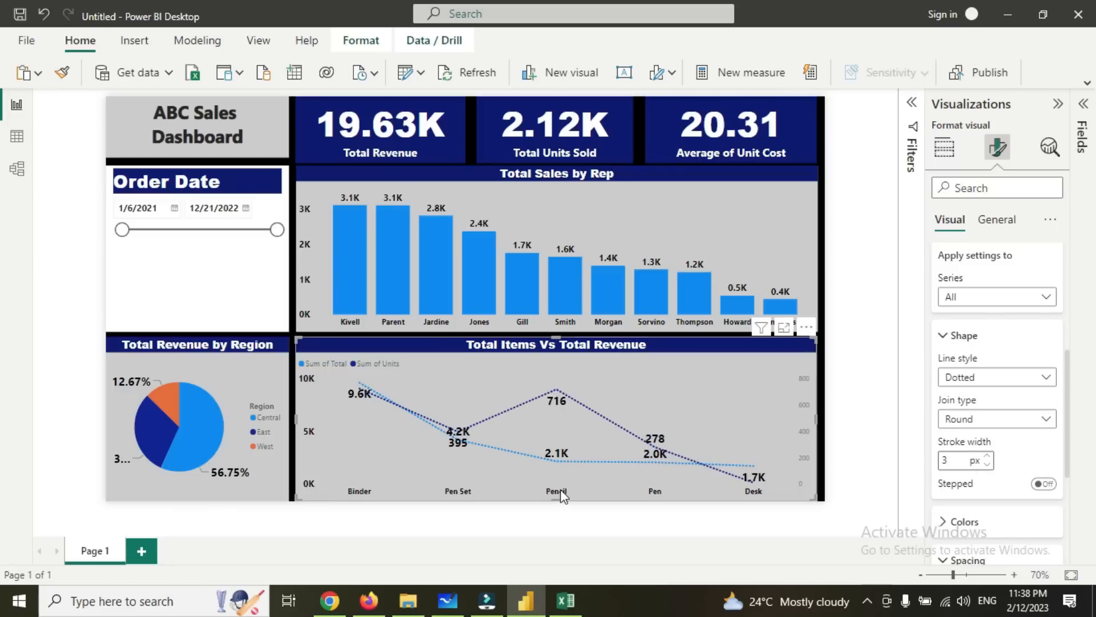
Set the chart lines' stroke width to 5 px, trying the Miter join type and returning it to Round.
mouse_move(558, 464)
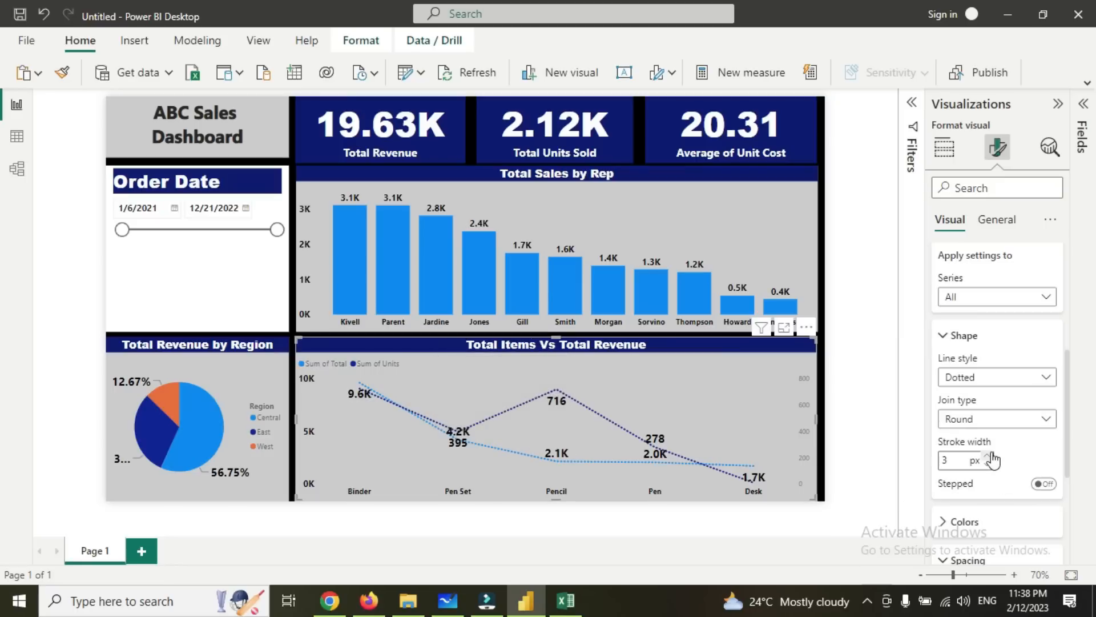
click(1028, 420)
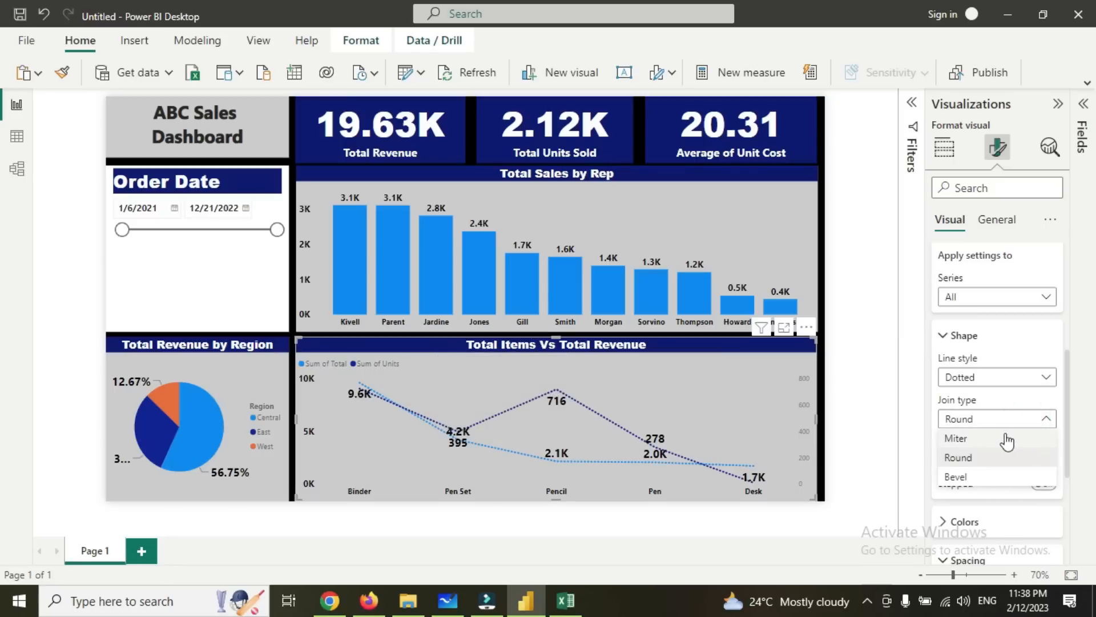
click(999, 439)
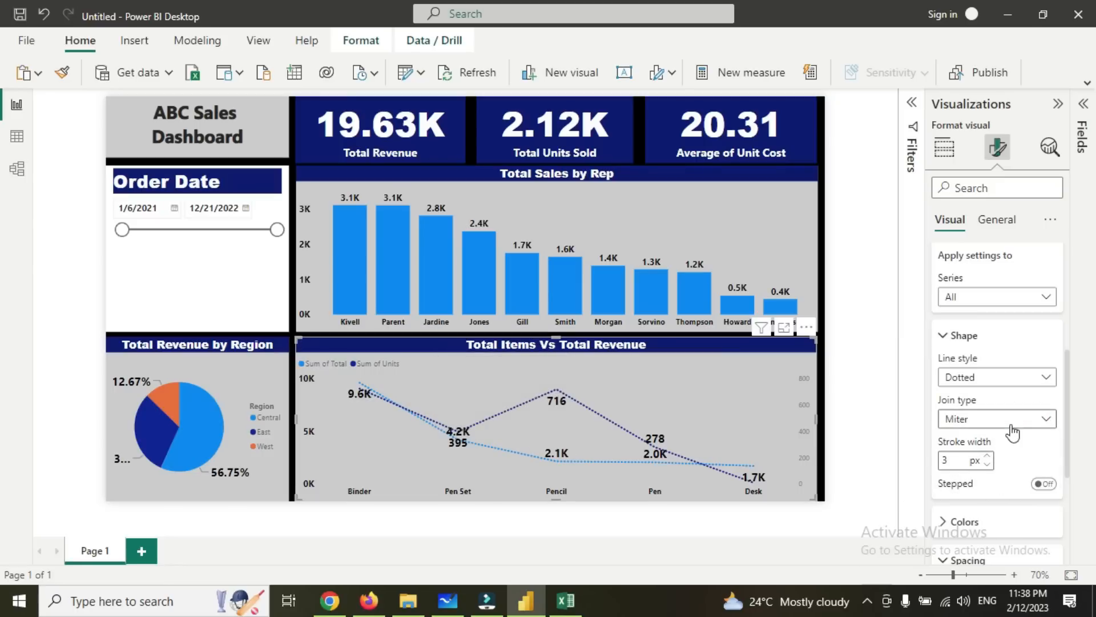
click(987, 456)
click(987, 456)
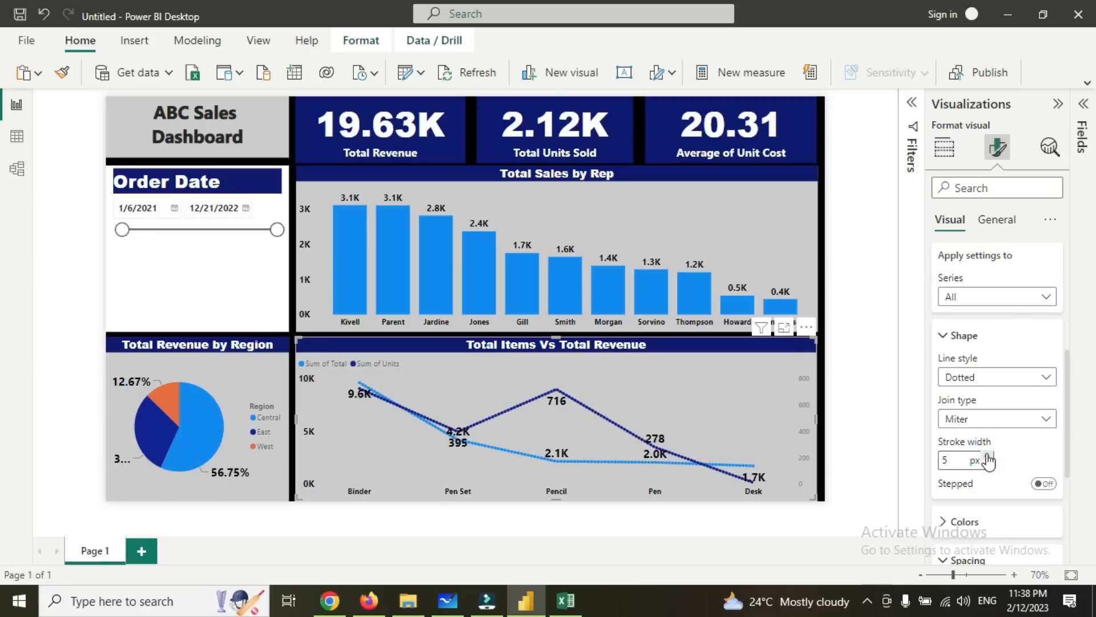
click(1024, 420)
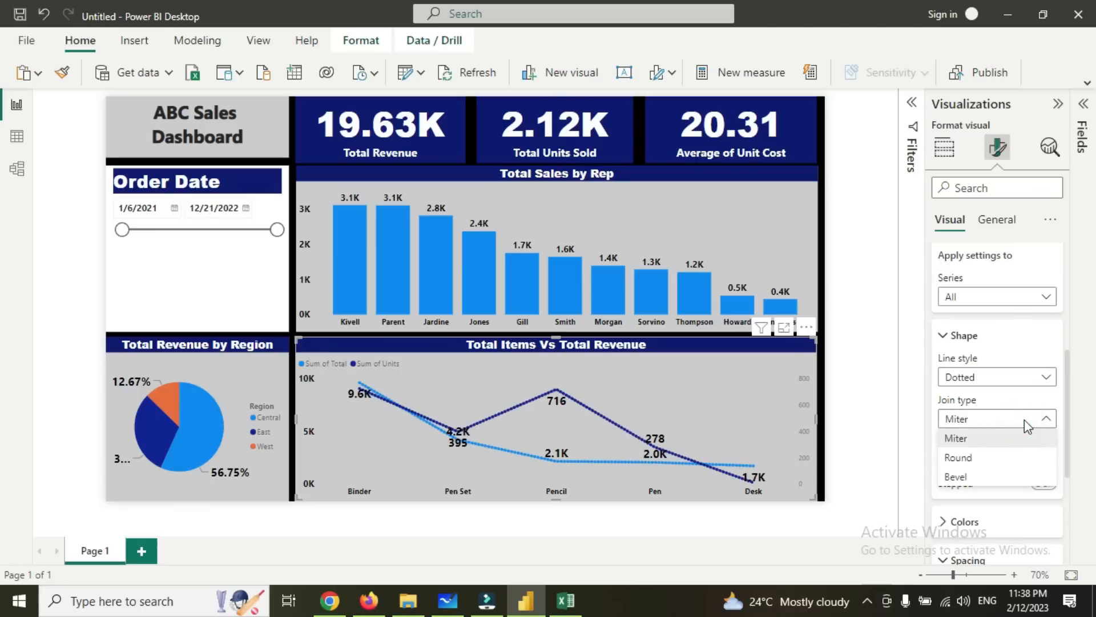
click(987, 462)
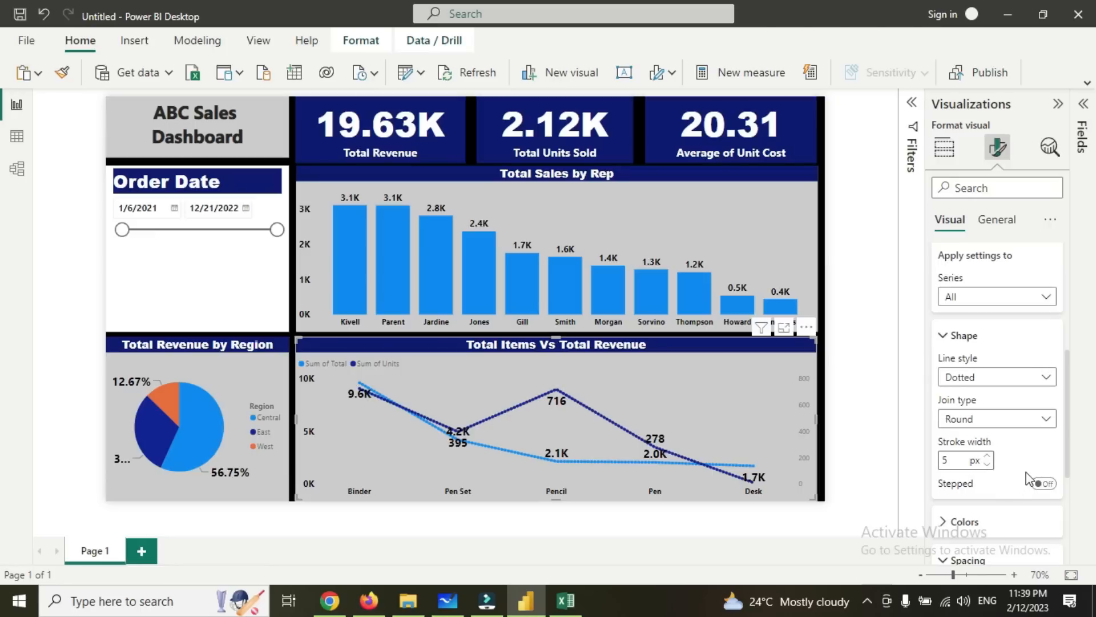
Turn on markers for all series in the line chart and set their shape to diamond.
scroll(1032, 475, down, 3)
click(971, 430)
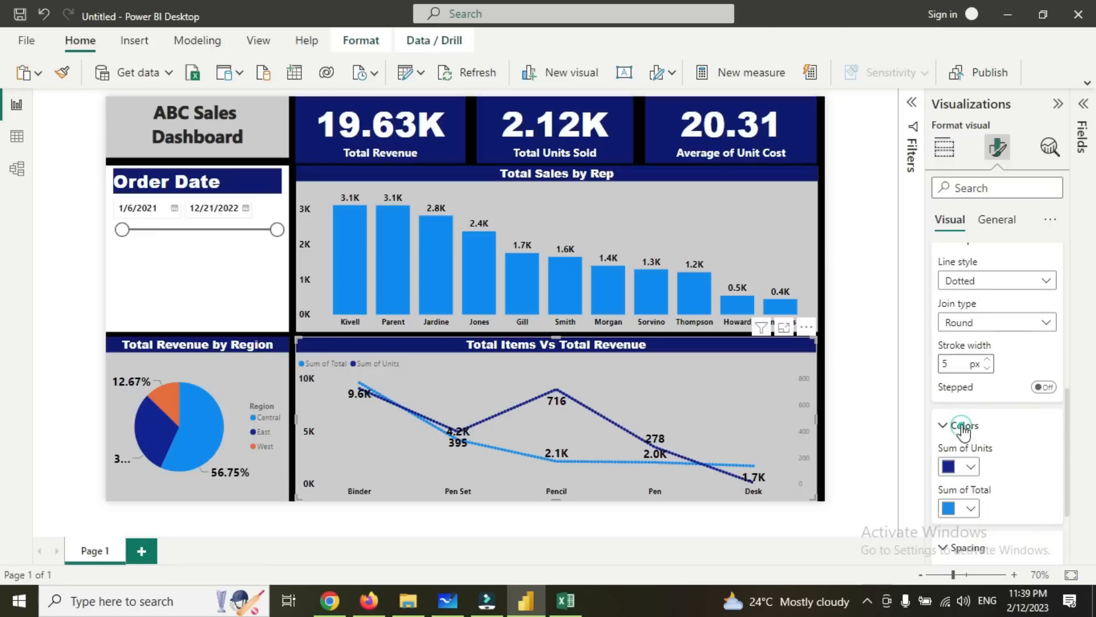
scroll(1016, 457, down, 3)
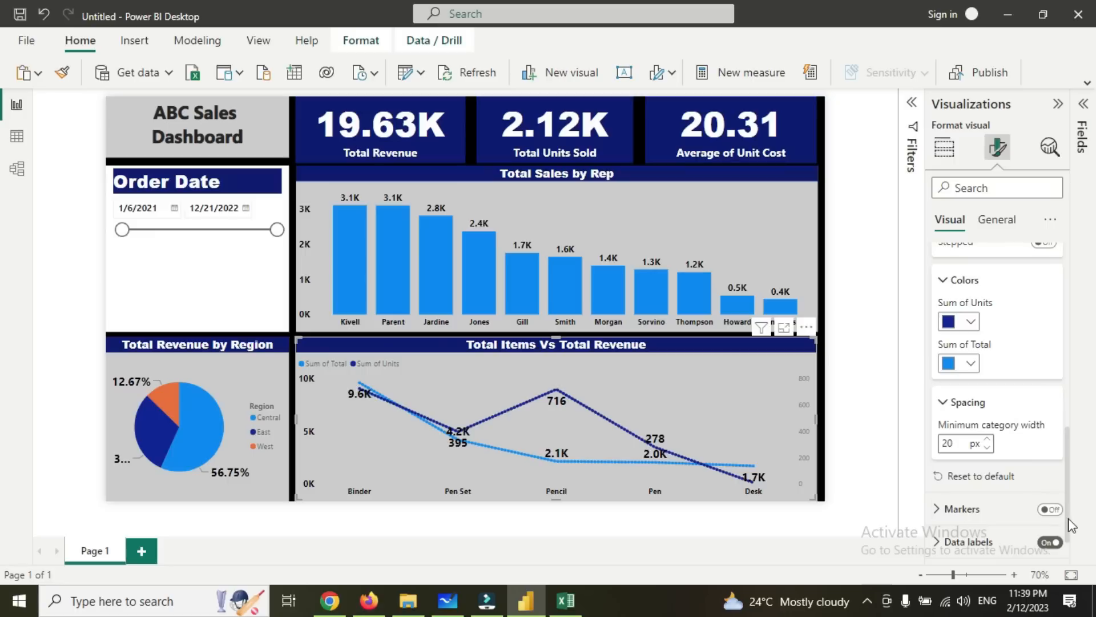
click(1059, 513)
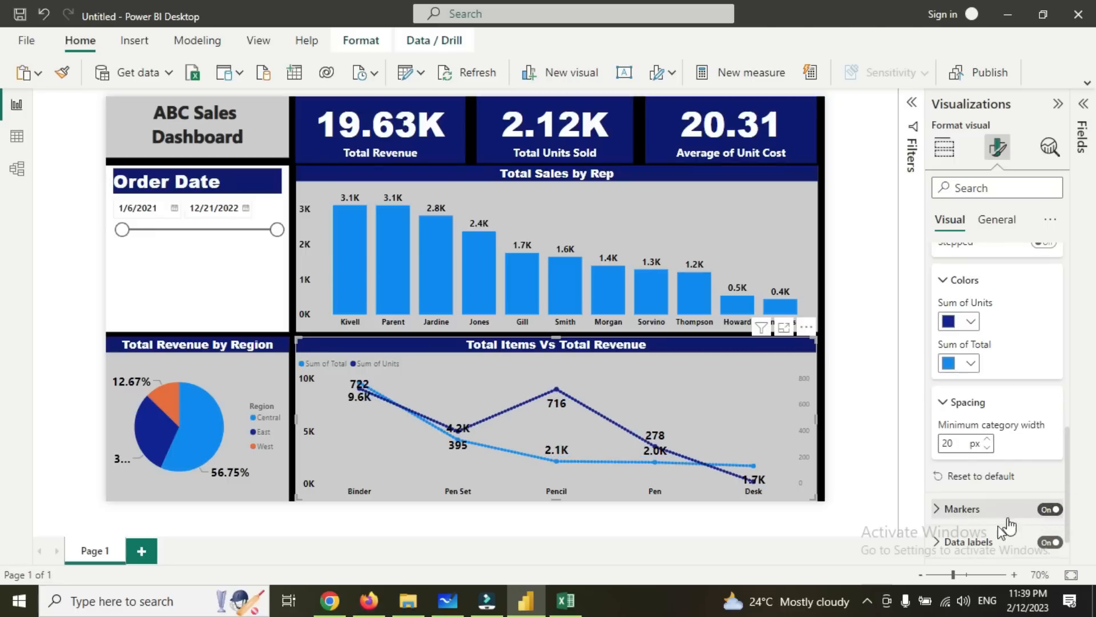
scroll(1018, 406, down, 1)
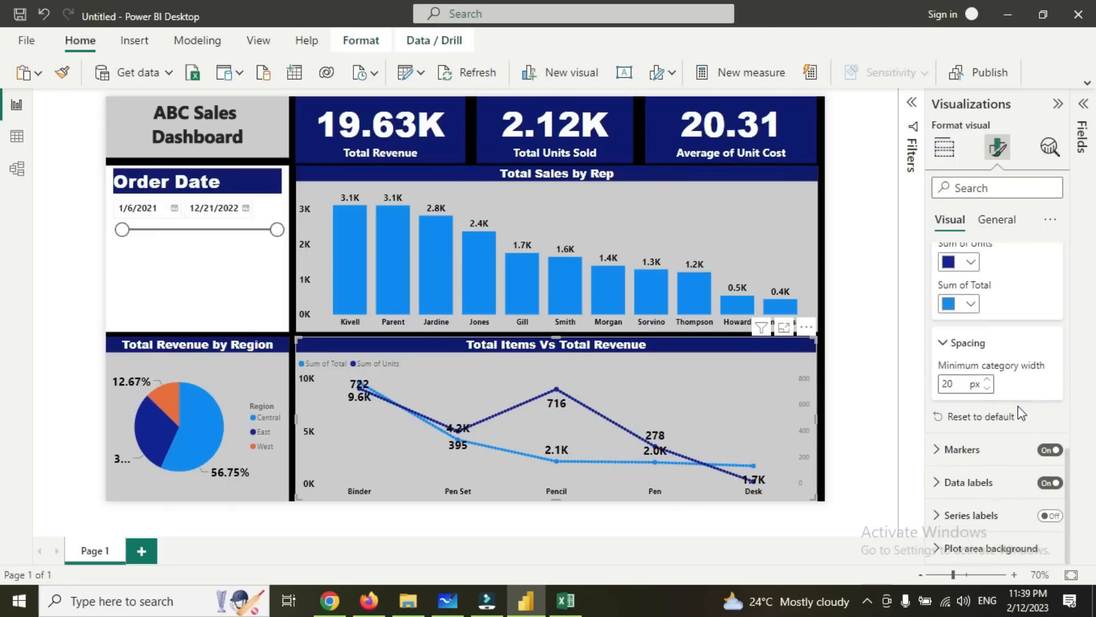
click(964, 450)
scroll(991, 442, down, 2)
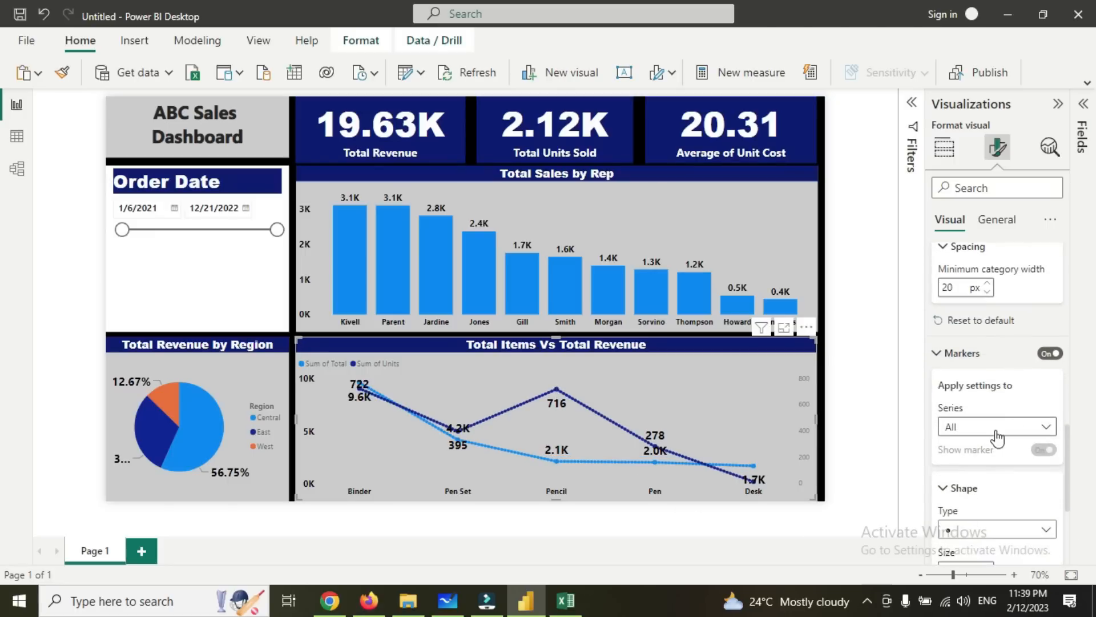
scroll(991, 443, down, 2)
click(991, 434)
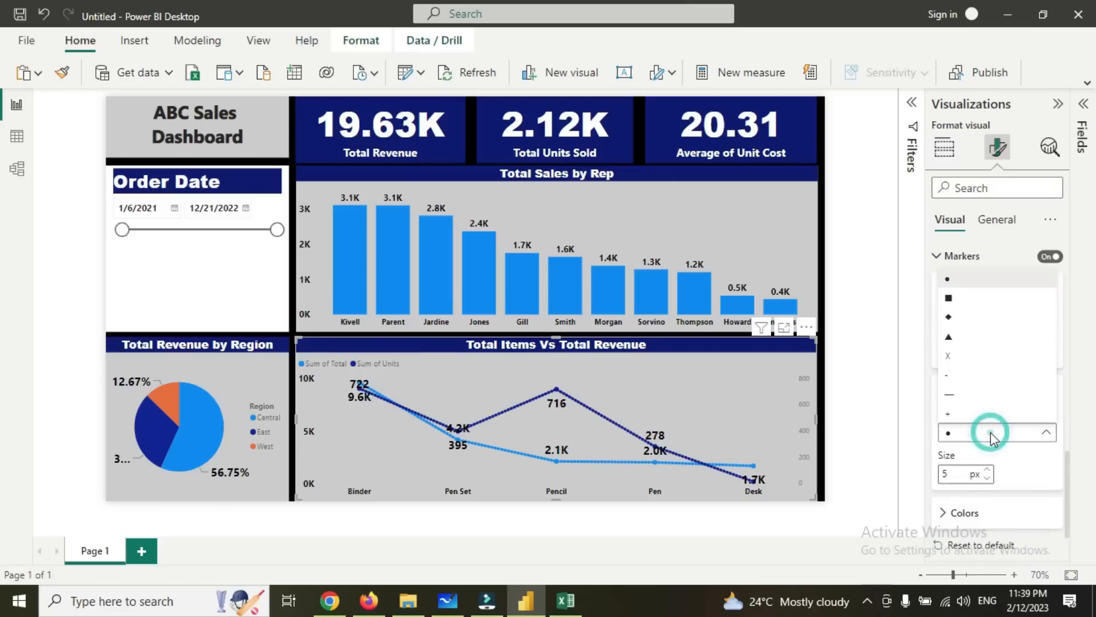
click(951, 315)
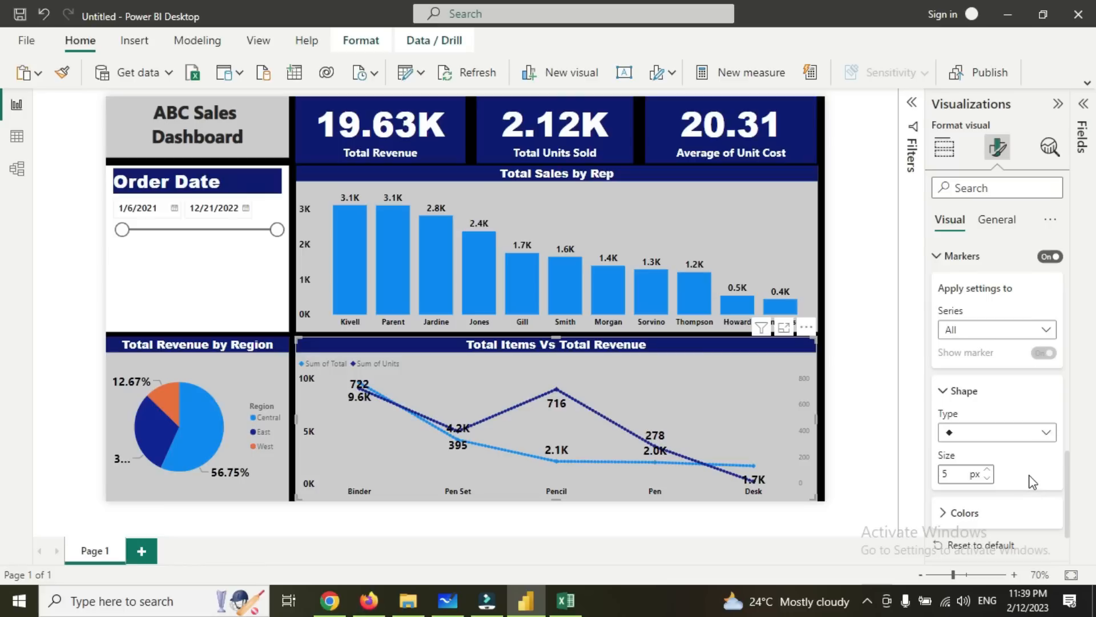
scroll(1031, 480, down, 1)
scroll(1031, 483, down, 2)
scroll(1027, 479, up, 6)
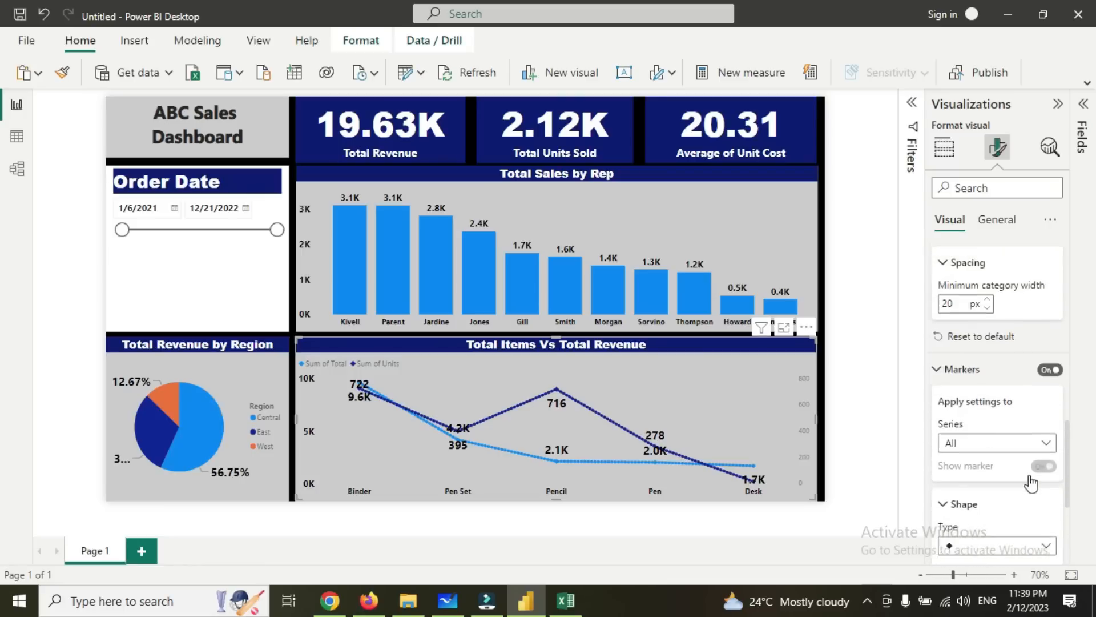
click(982, 402)
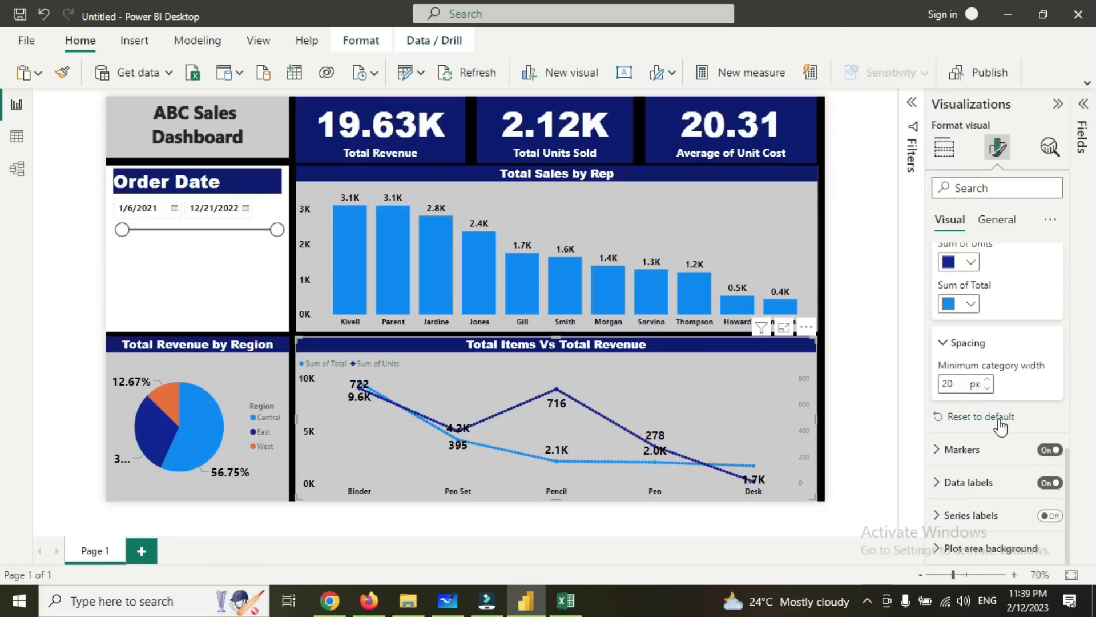
Try white for the Sum of Units line and black for the Sum of Total line.
scroll(1002, 427, up, 2)
scroll(998, 420, up, 1)
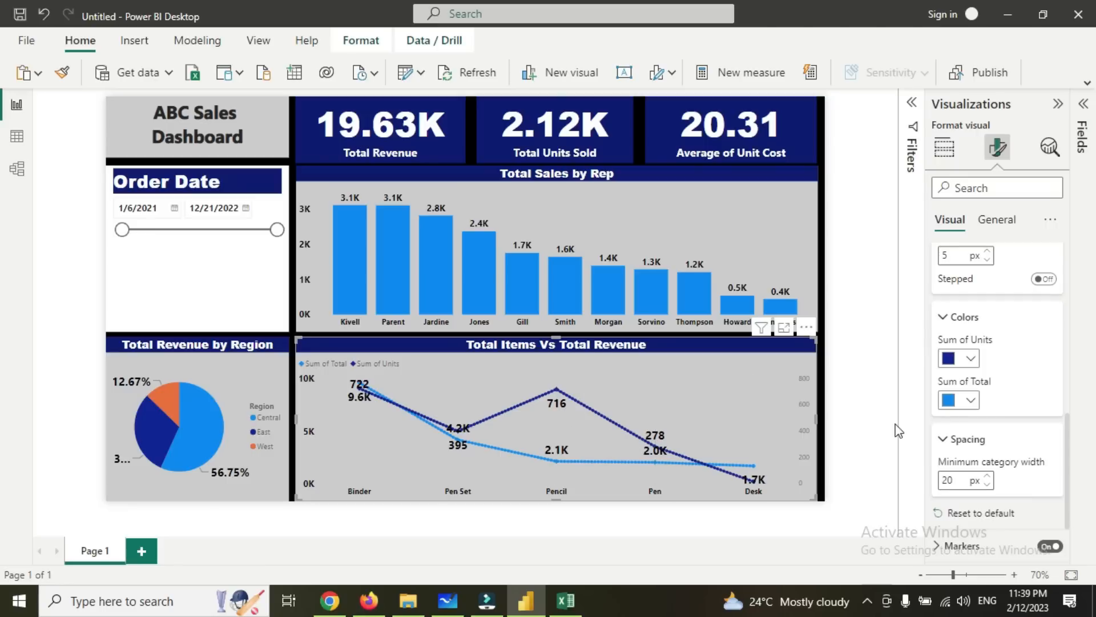
click(971, 358)
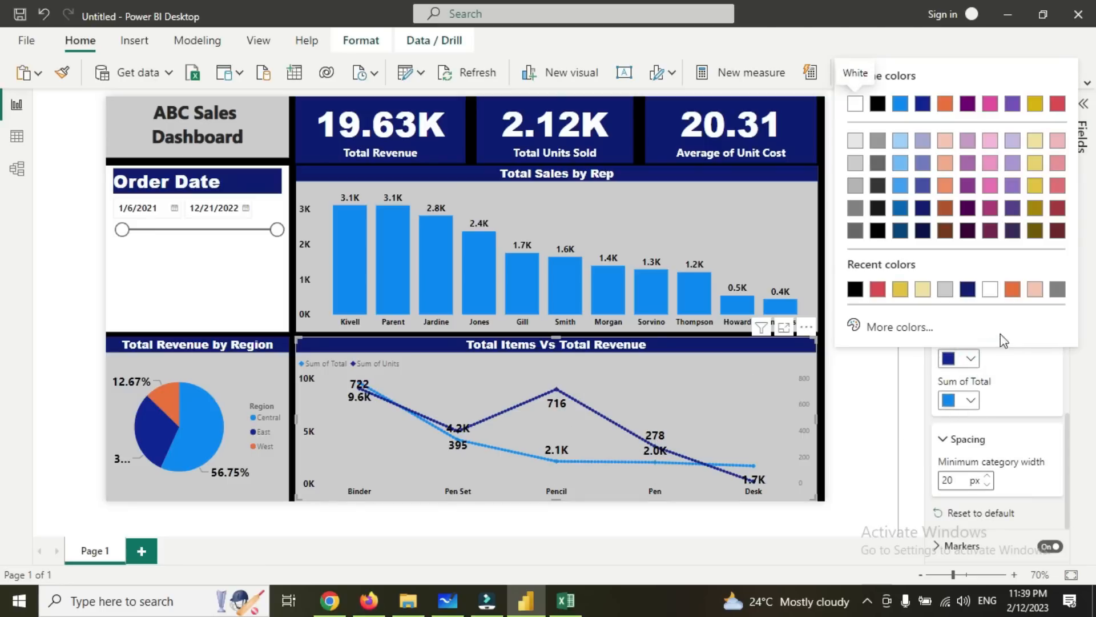
click(990, 289)
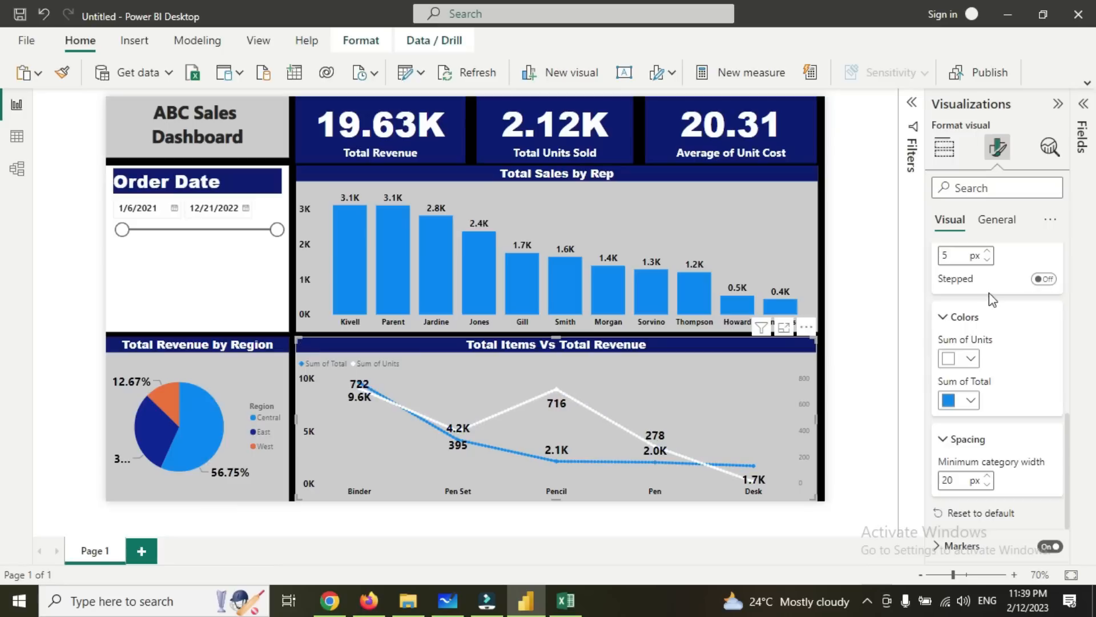
click(961, 405)
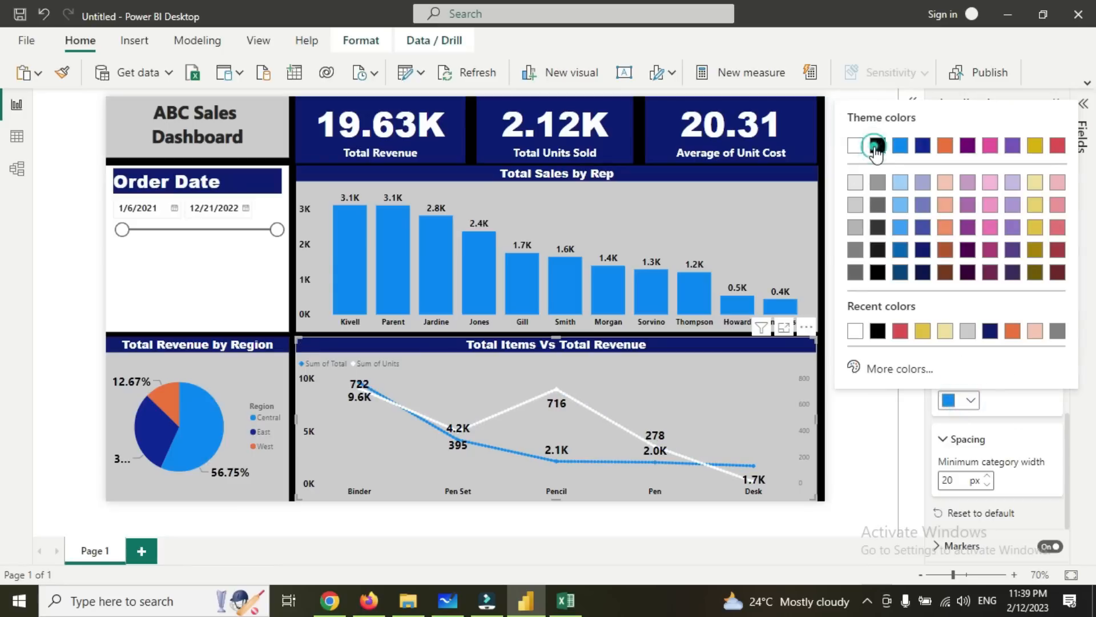
click(877, 146)
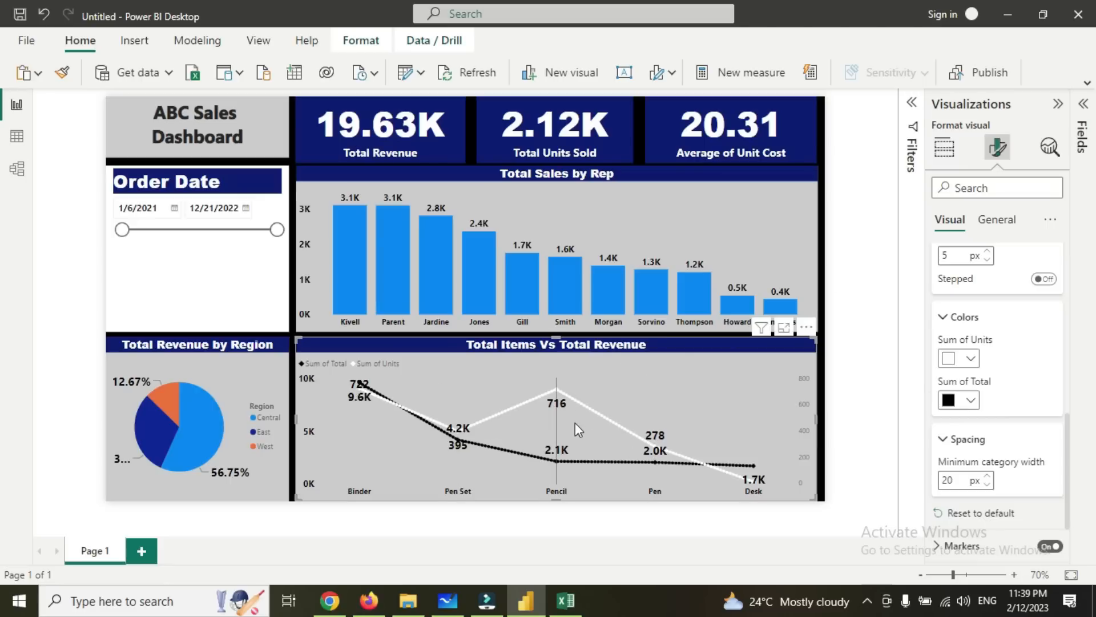
Color the Sum of Units line orange and the Sum of Total line a custom bright green, #4EEA00.
click(971, 360)
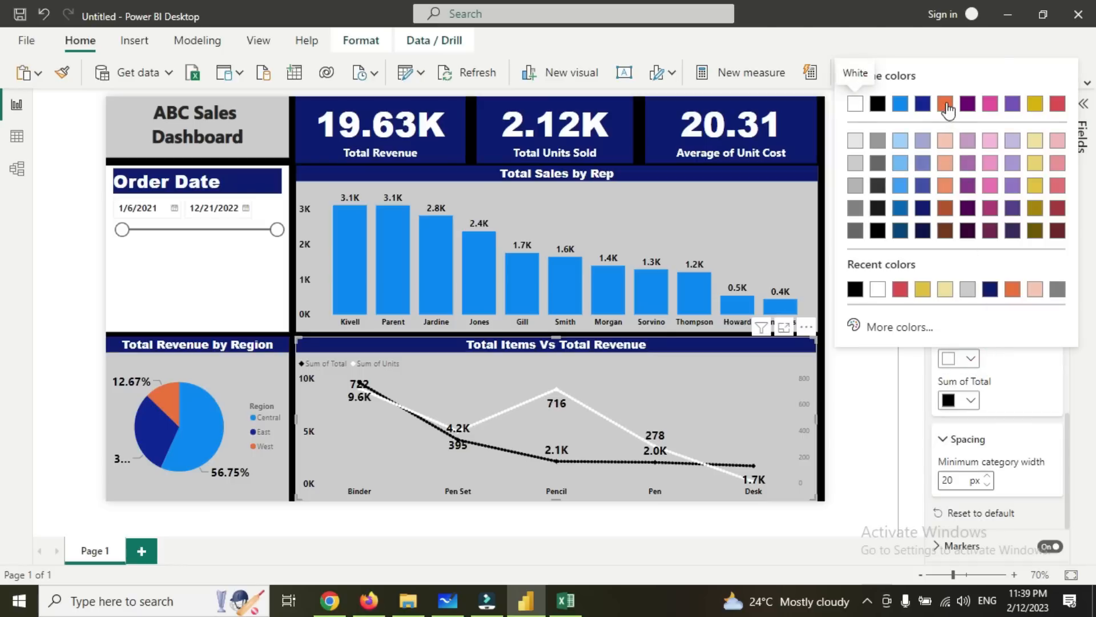
click(946, 105)
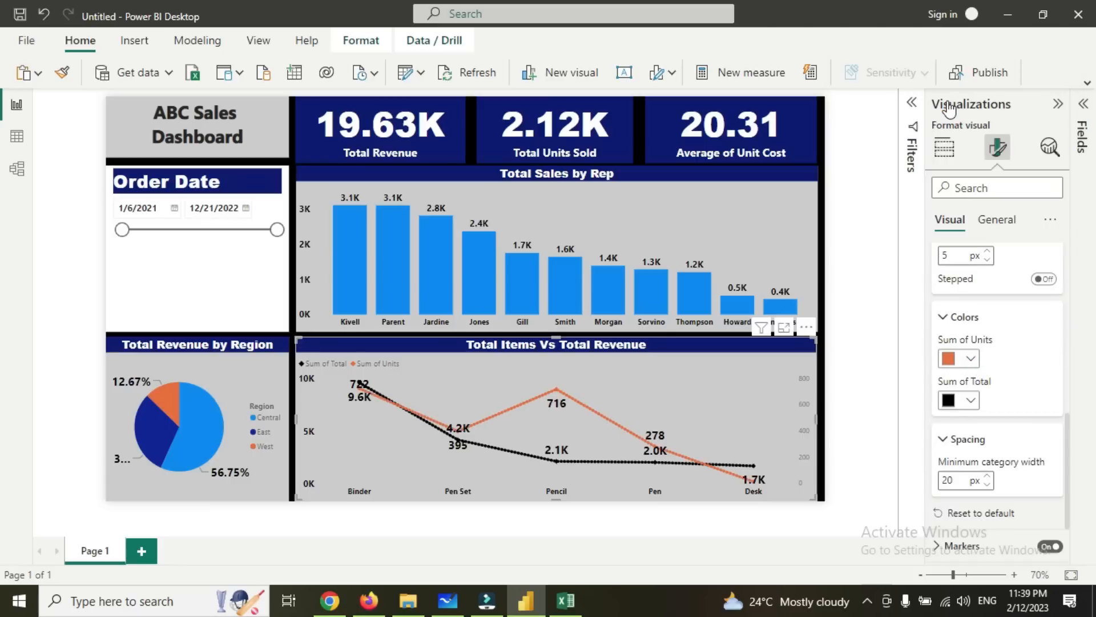
click(970, 399)
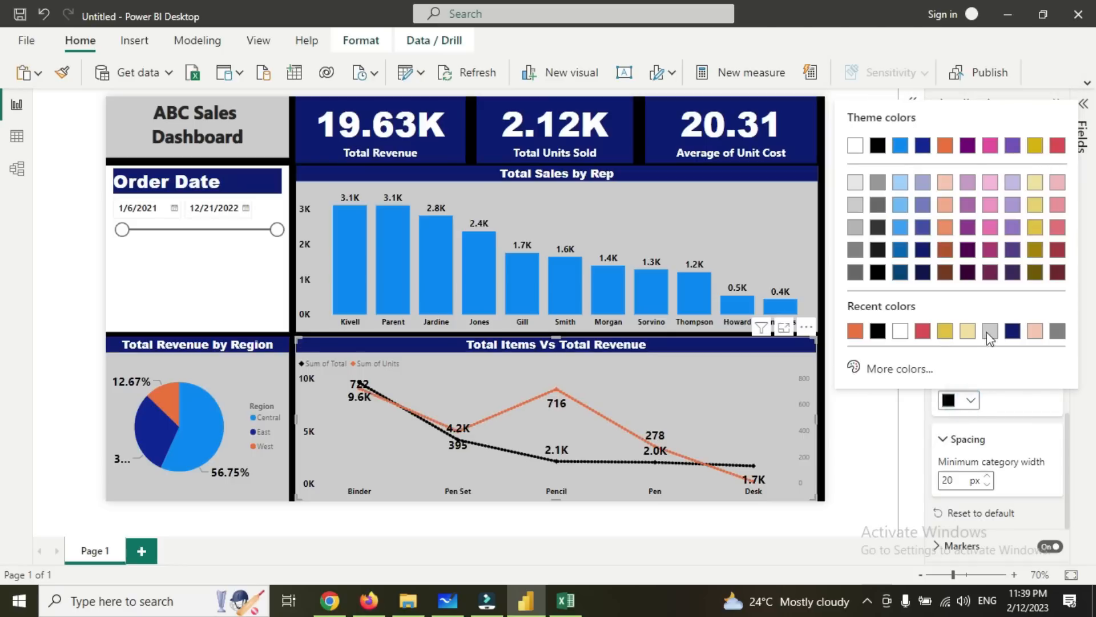
click(882, 368)
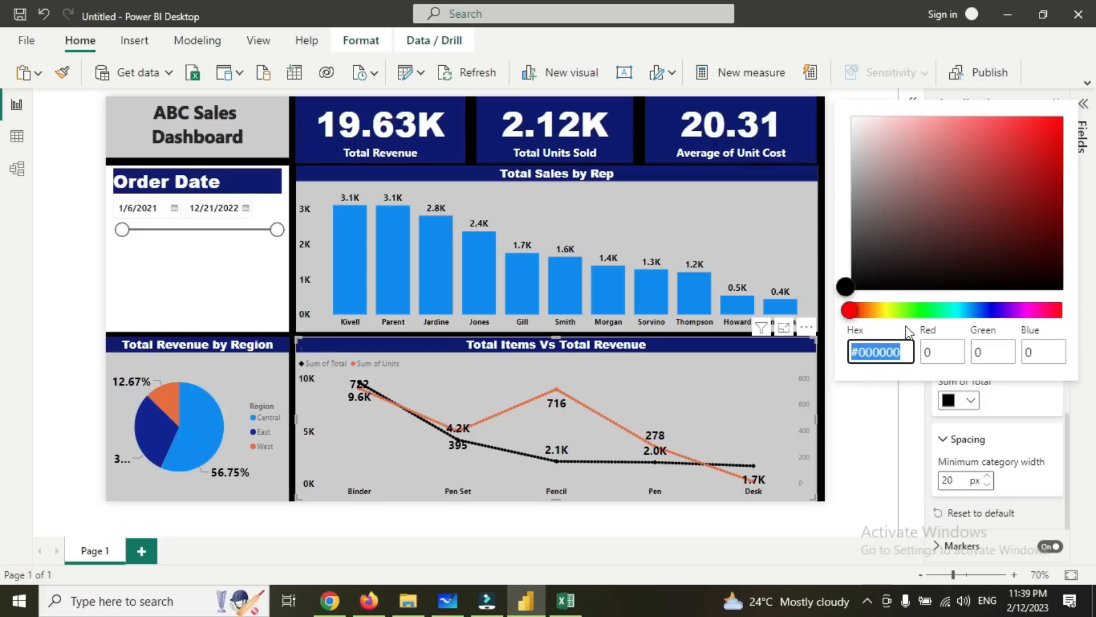
click(910, 312)
click(1047, 130)
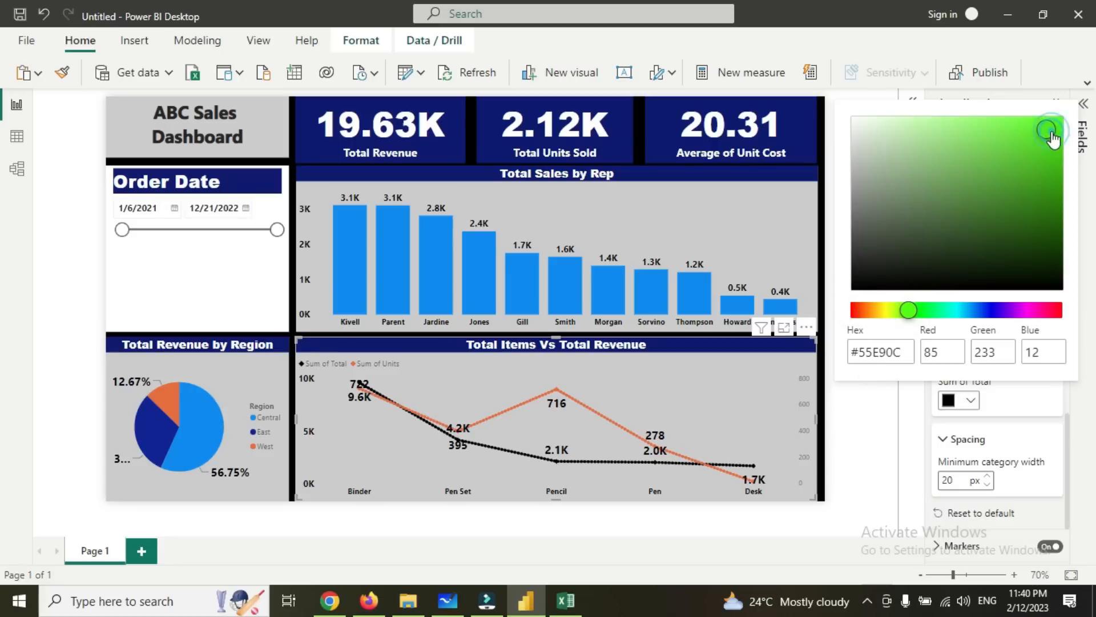
drag(1049, 133, 1056, 128)
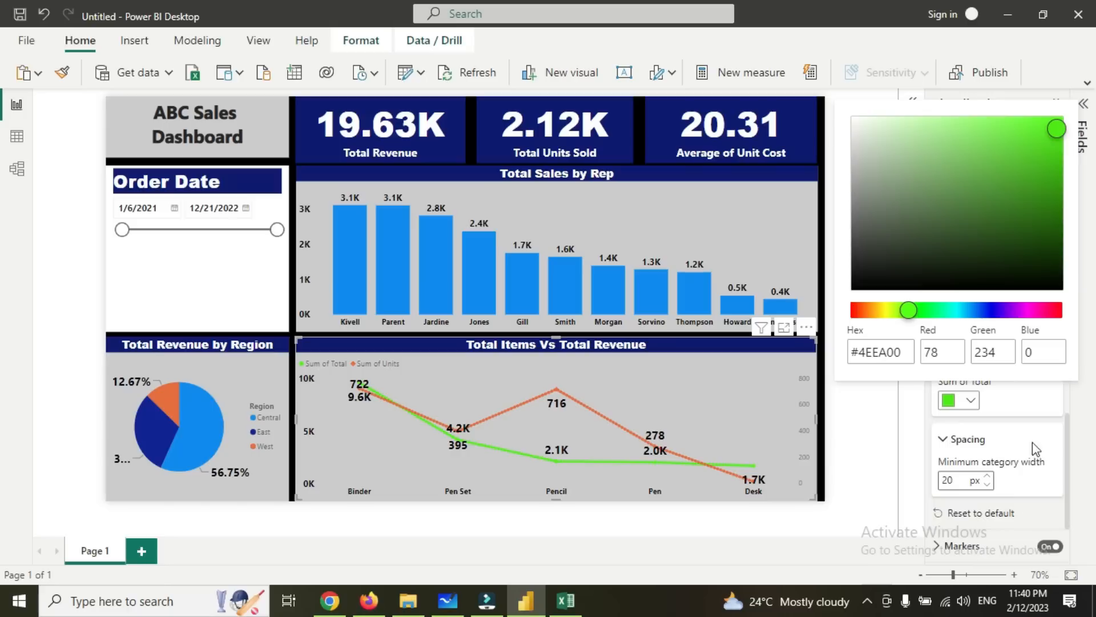
click(1033, 423)
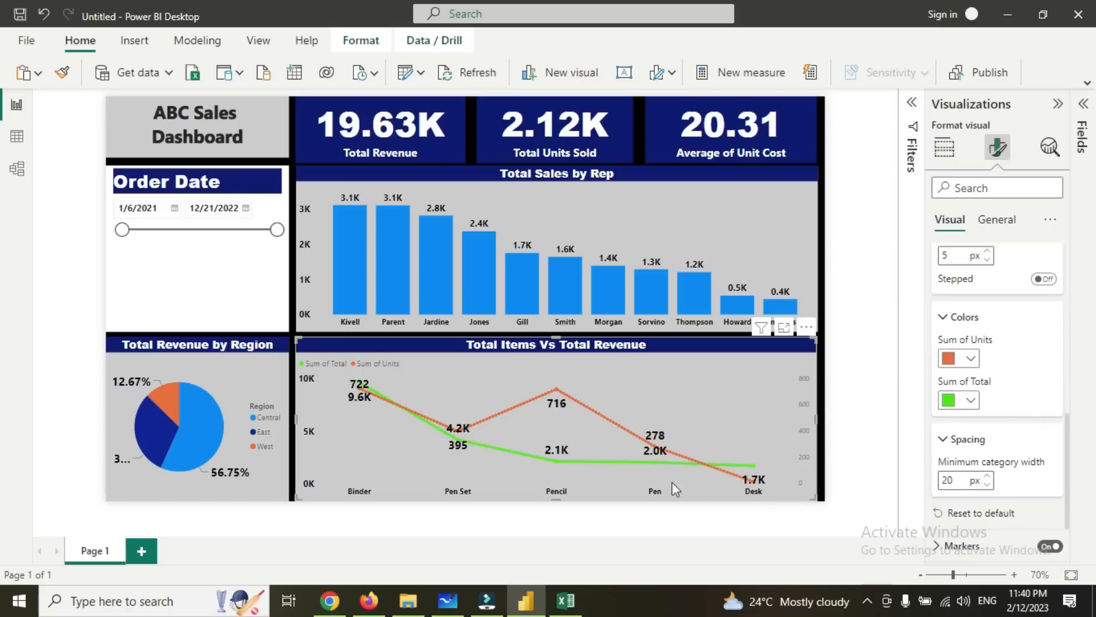
scroll(1000, 434, up, 3)
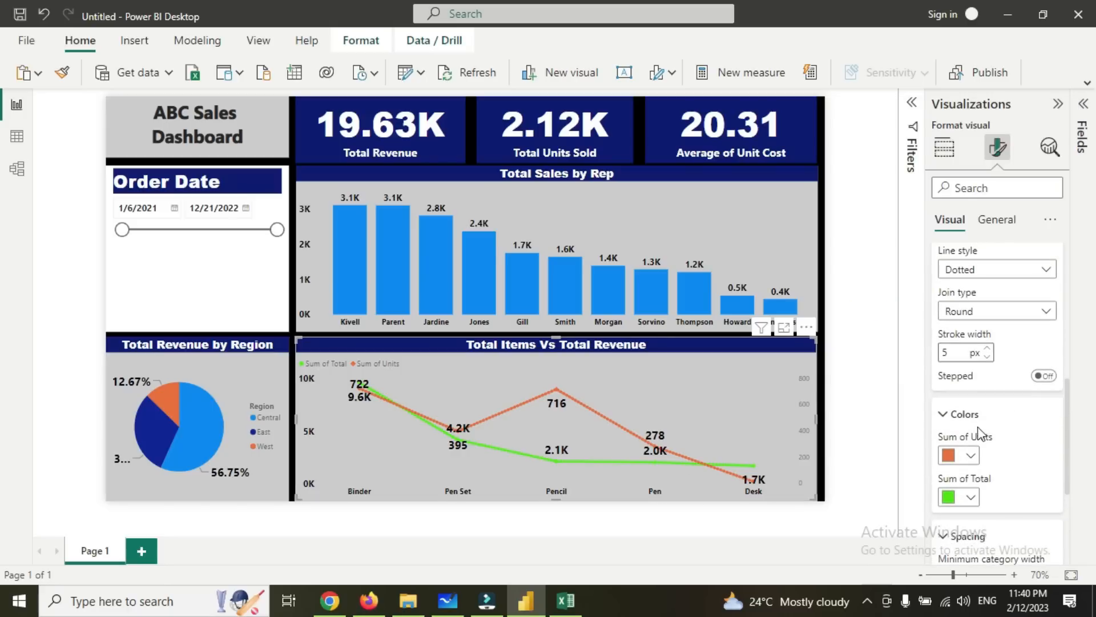
Try a 7 px stroke width on the chart lines, and settle on 3 px with the Round join type.
click(947, 416)
scroll(1019, 423, up, 1)
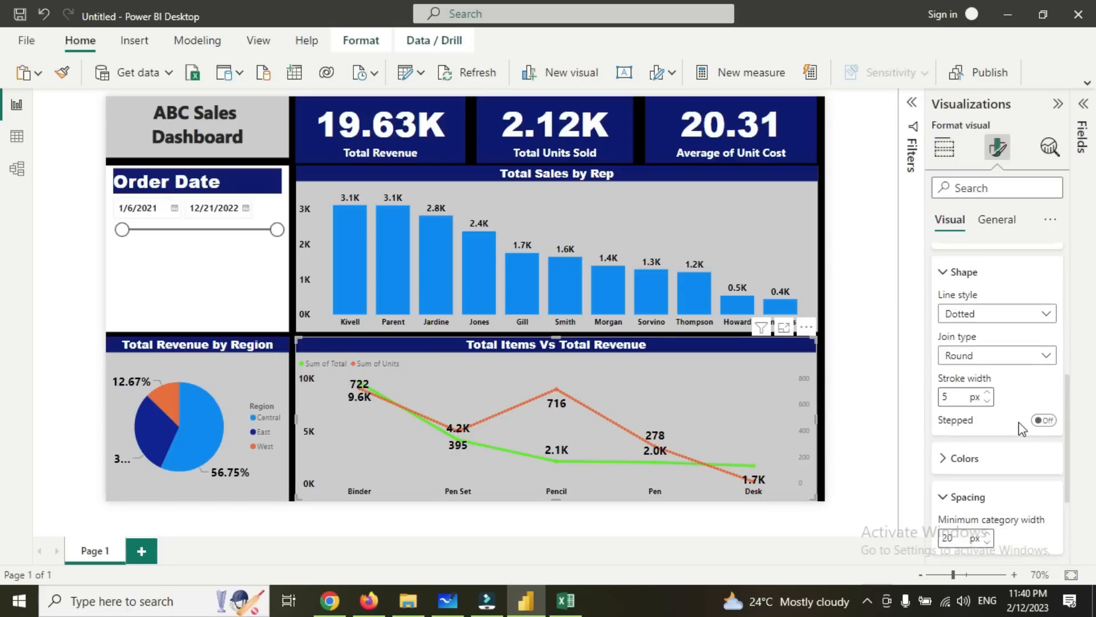
click(996, 359)
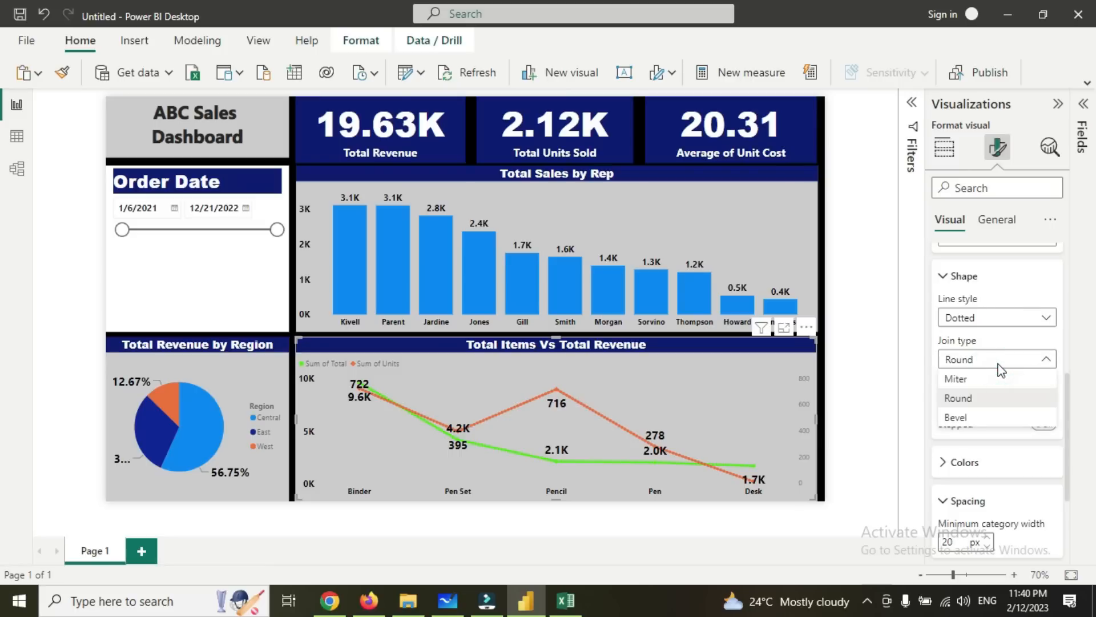
click(997, 361)
click(987, 396)
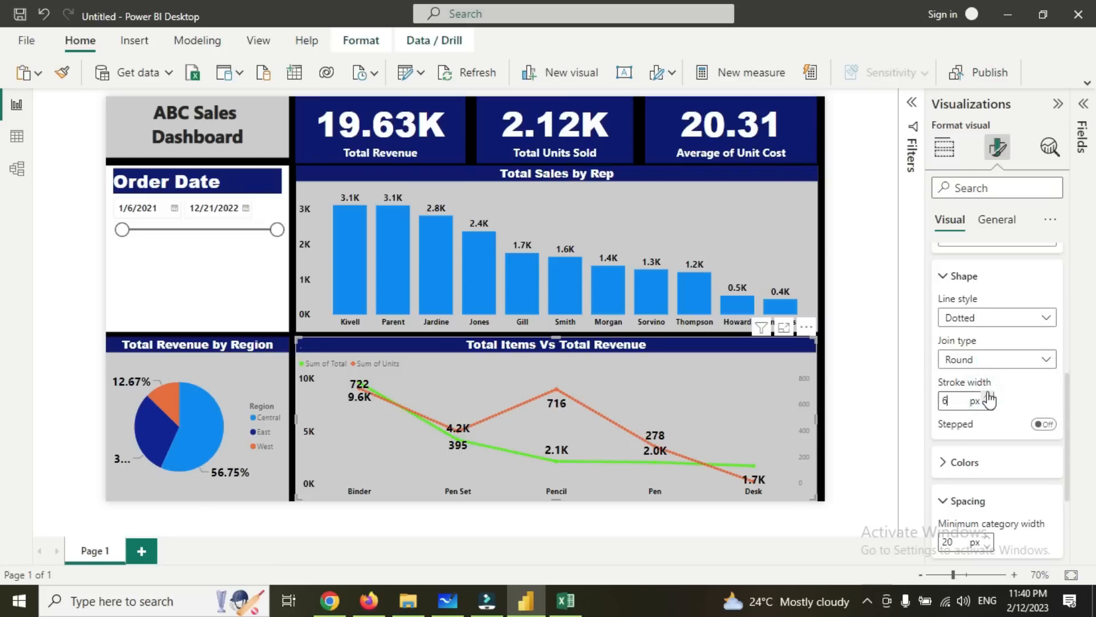
click(988, 397)
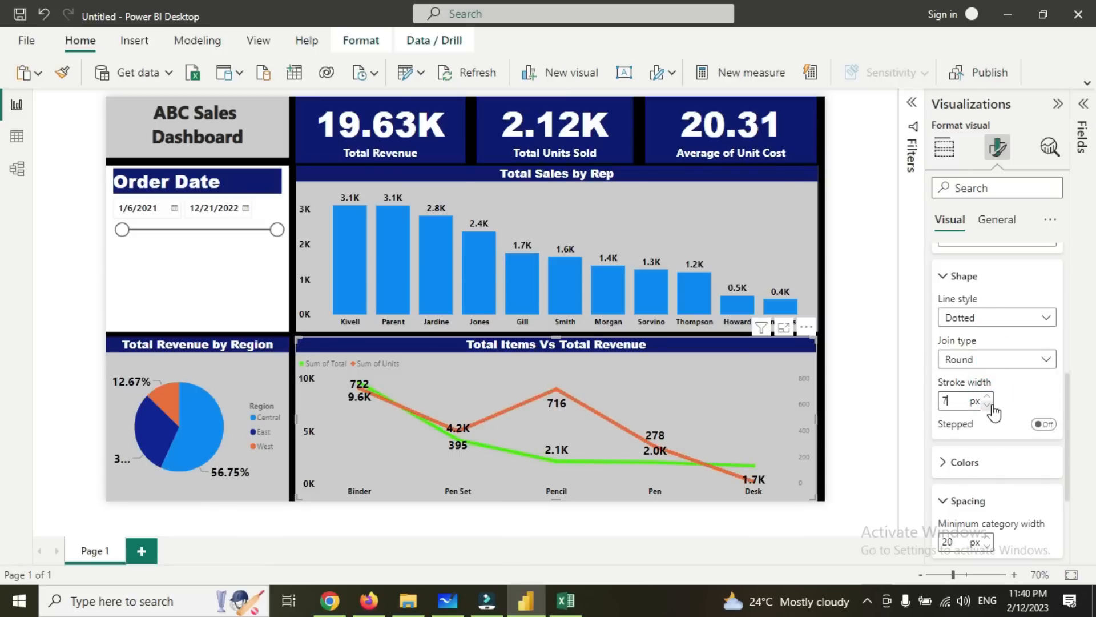
click(988, 404)
click(989, 406)
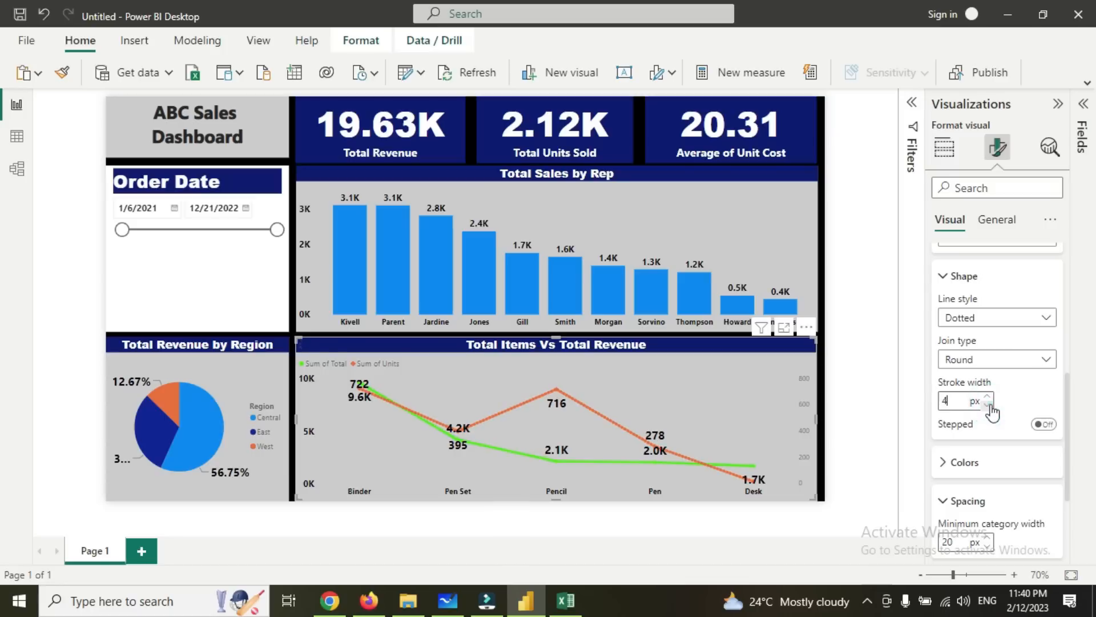
click(989, 407)
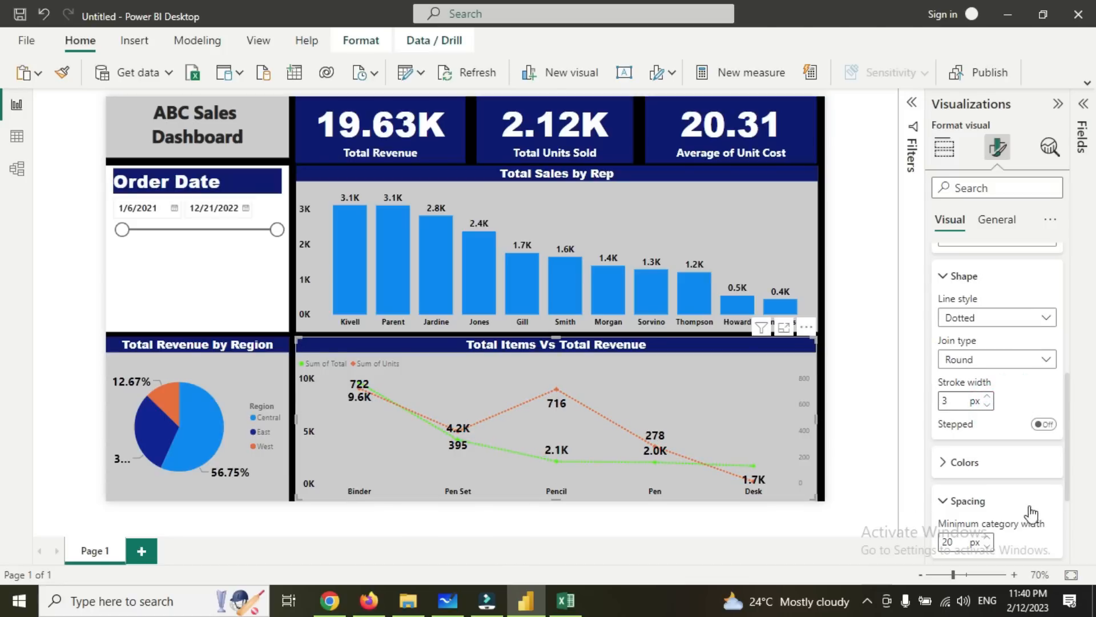
Change the line chart's marker shape to circle and set the marker size to 7 px for all series.
scroll(1008, 497, down, 3)
click(986, 468)
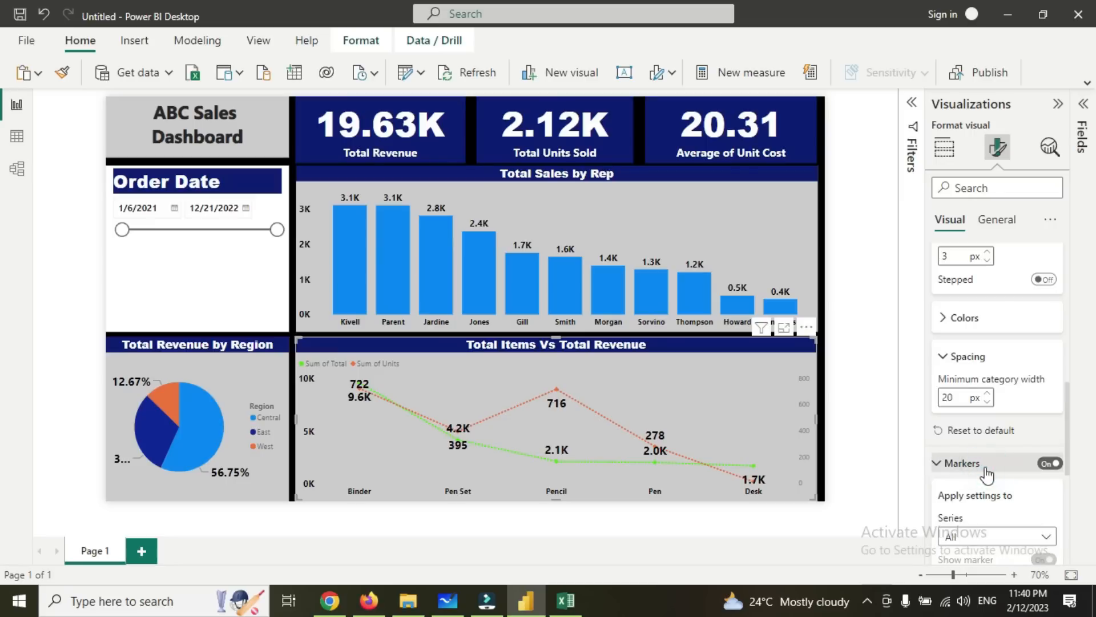
scroll(985, 468, down, 4)
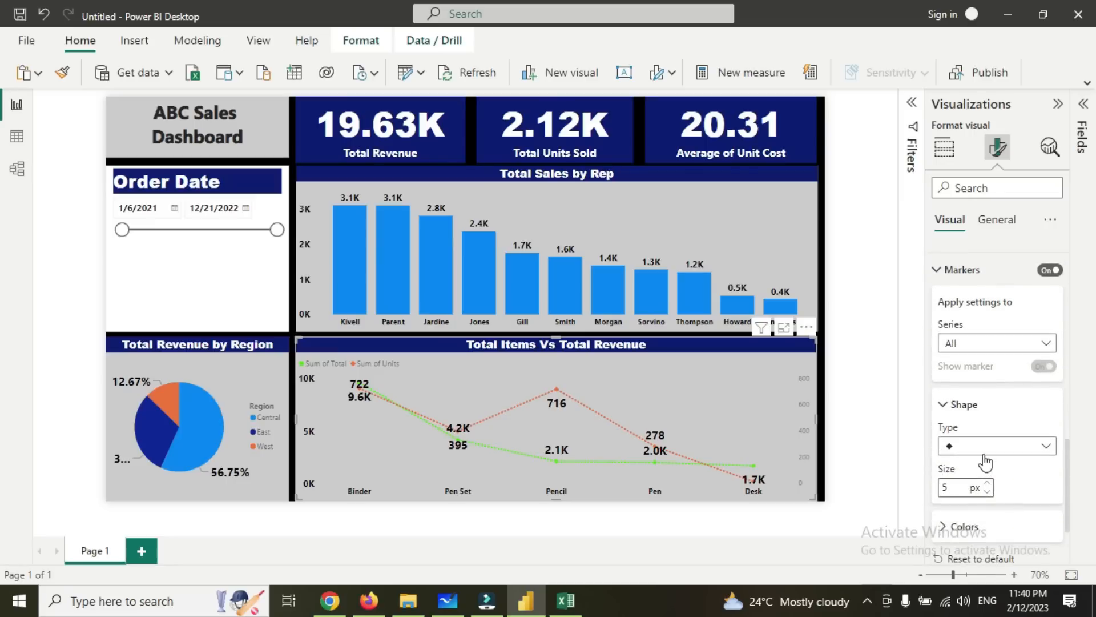
click(982, 447)
click(953, 294)
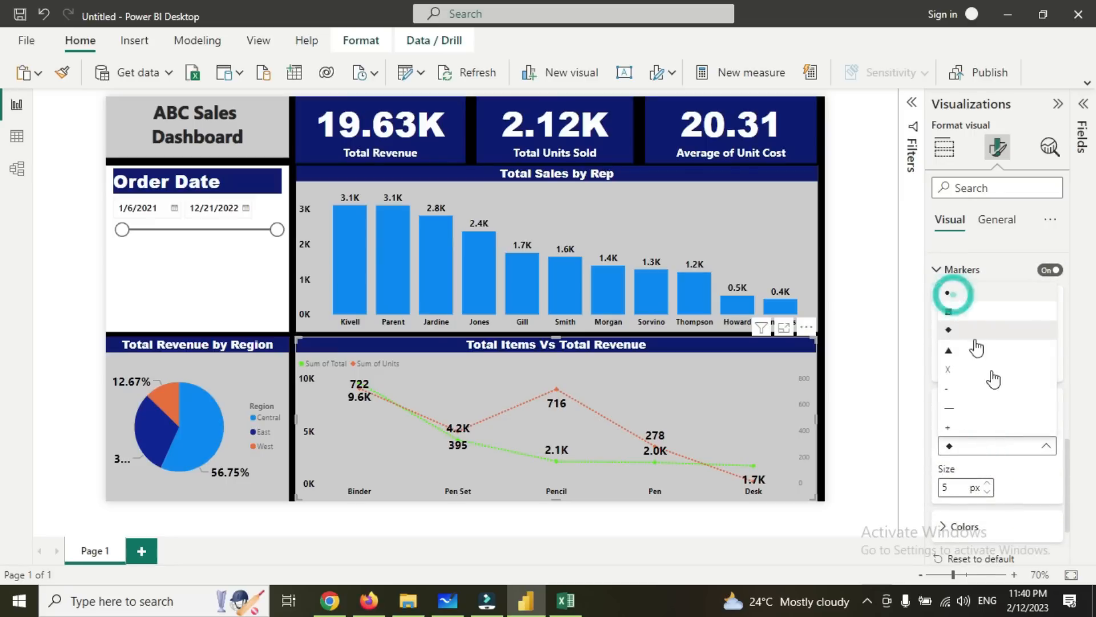
click(993, 483)
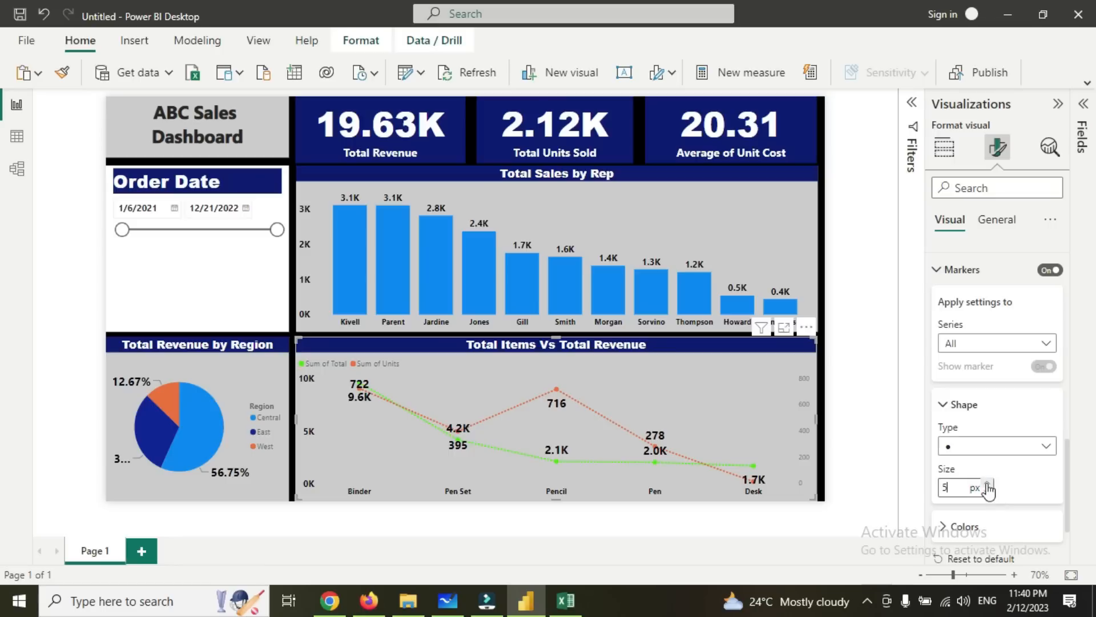
click(991, 484)
click(988, 483)
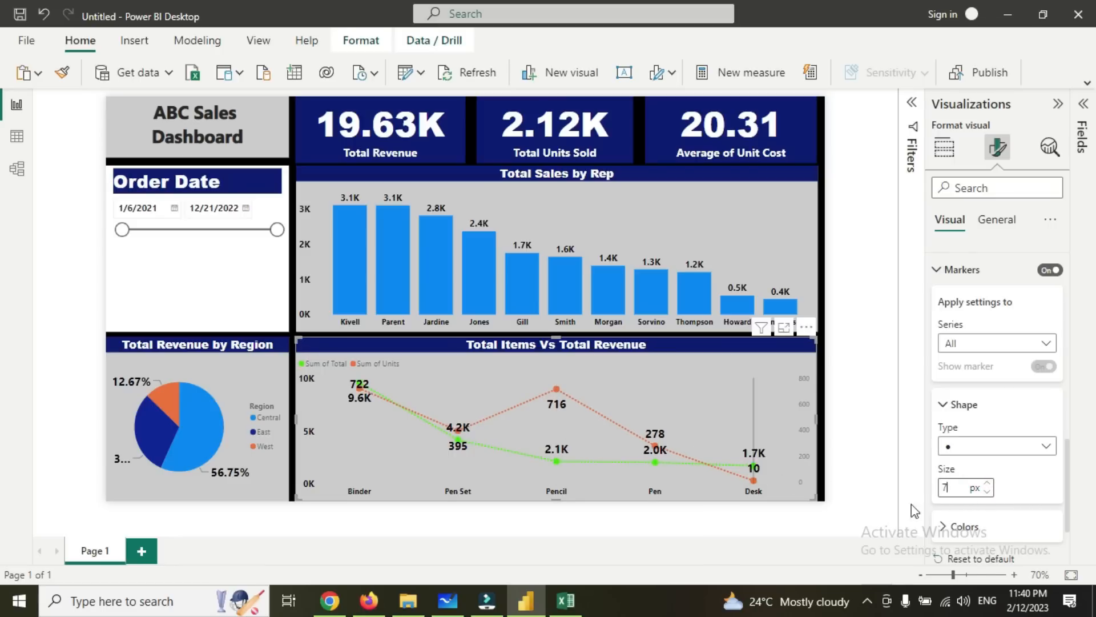
Set the default marker color in the line chart to black and deselect the chart.
scroll(1028, 514, down, 2)
click(955, 422)
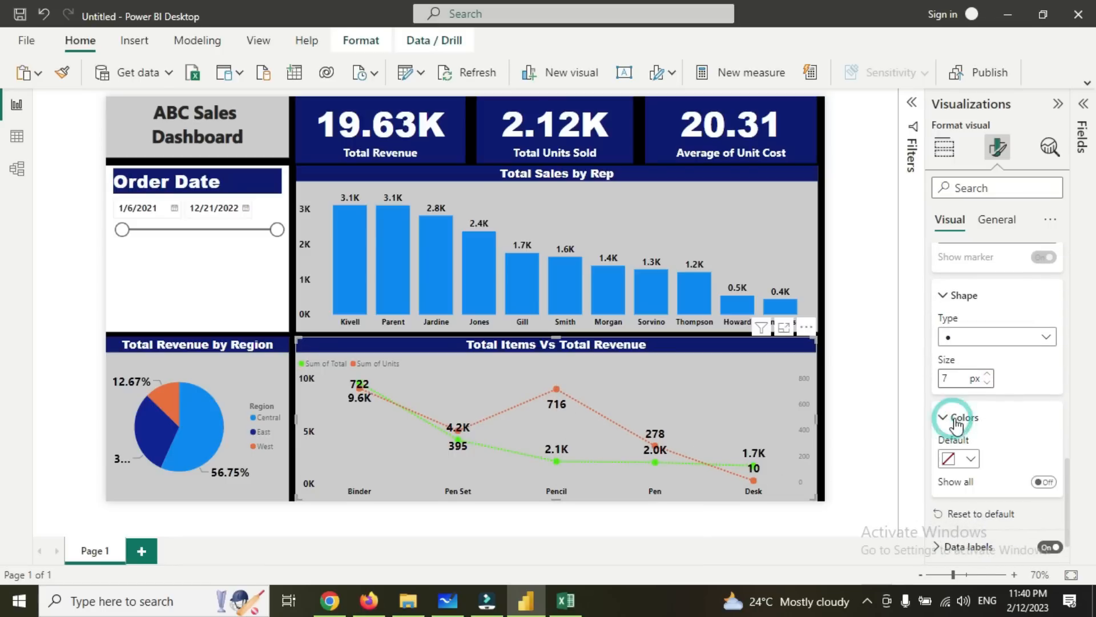
scroll(971, 419, down, 1)
click(970, 412)
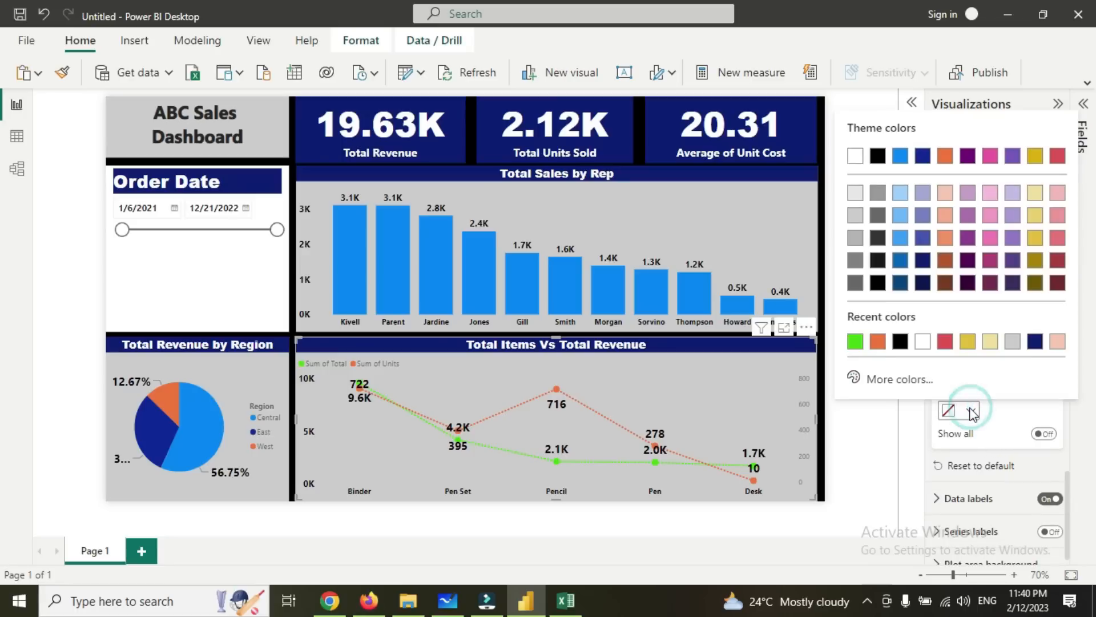
click(874, 156)
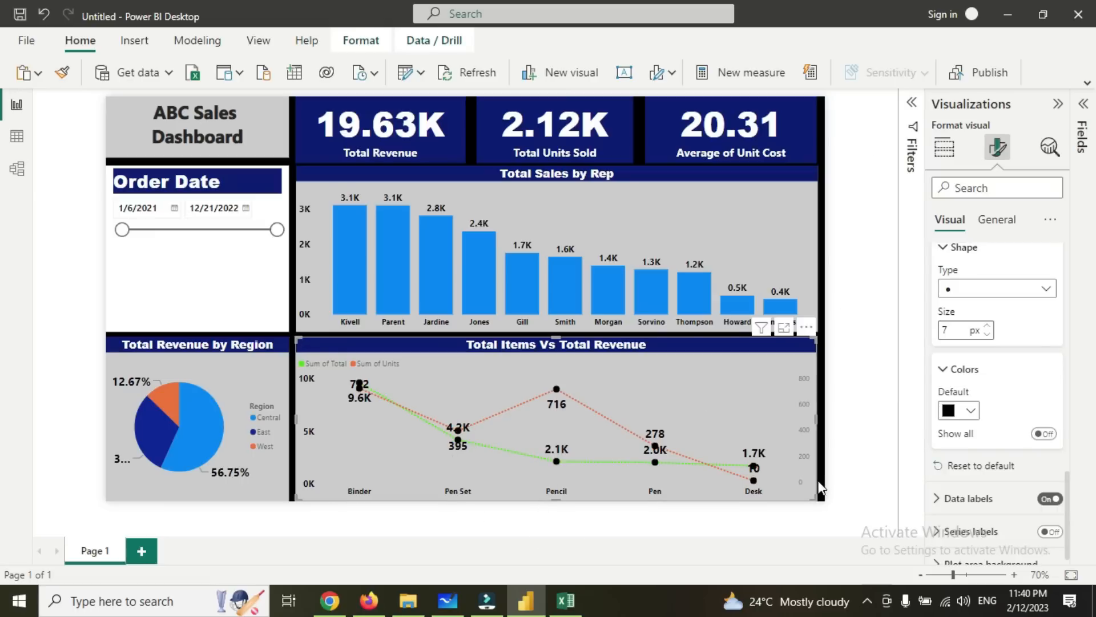
click(840, 457)
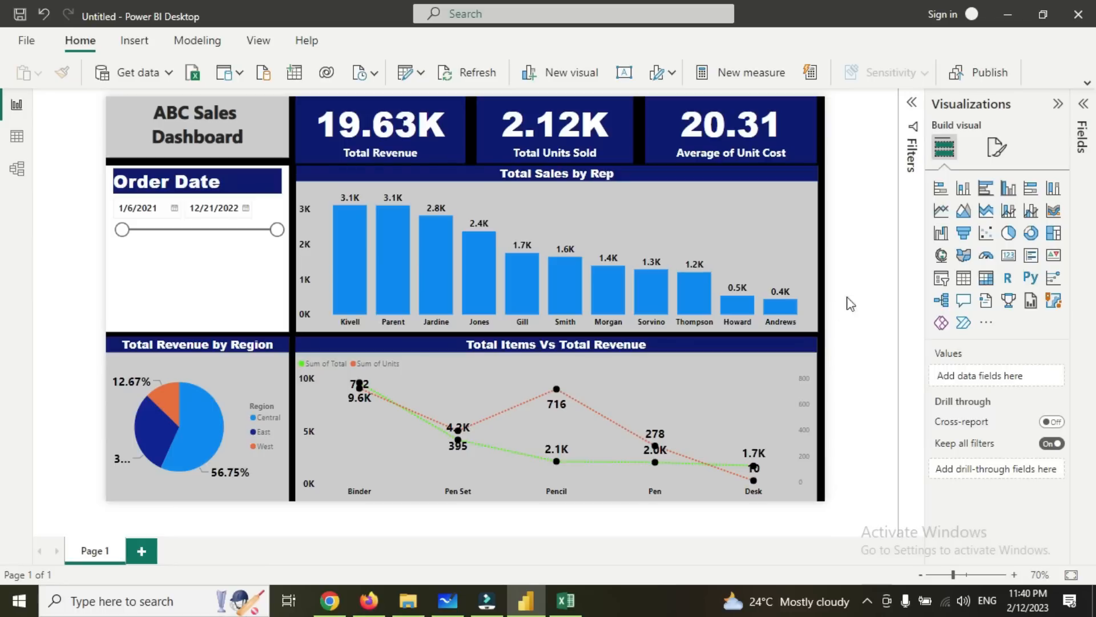
click(861, 276)
Switch to the SampleData workbook in Excel and examine the first and last dates of the OrderDate column on SalesOrders.
click(564, 600)
click(252, 274)
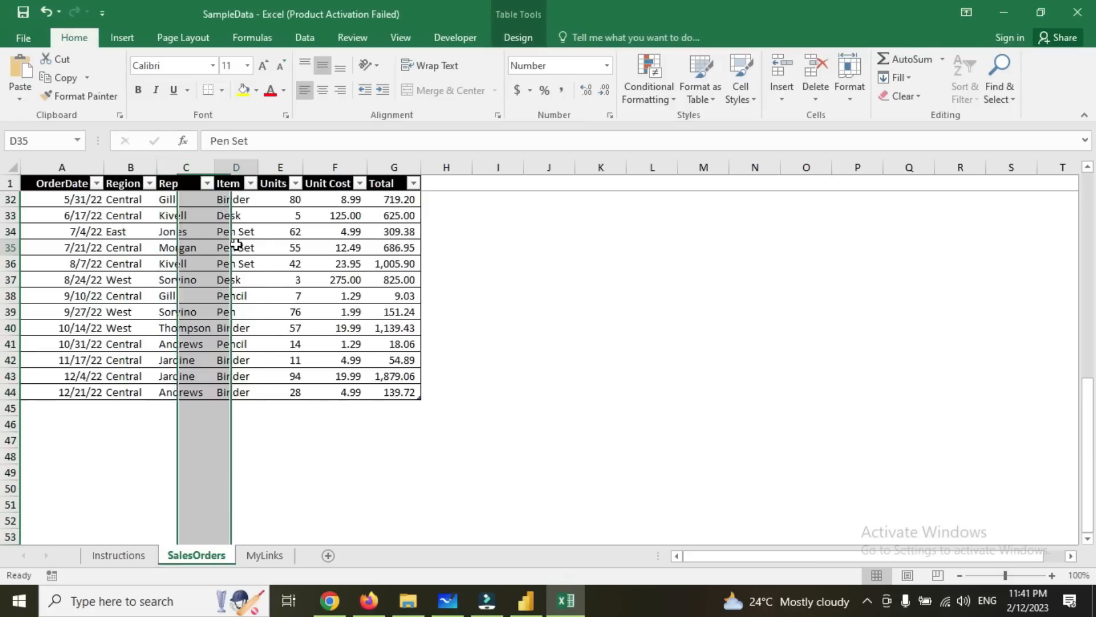
scroll(254, 274, up, 10)
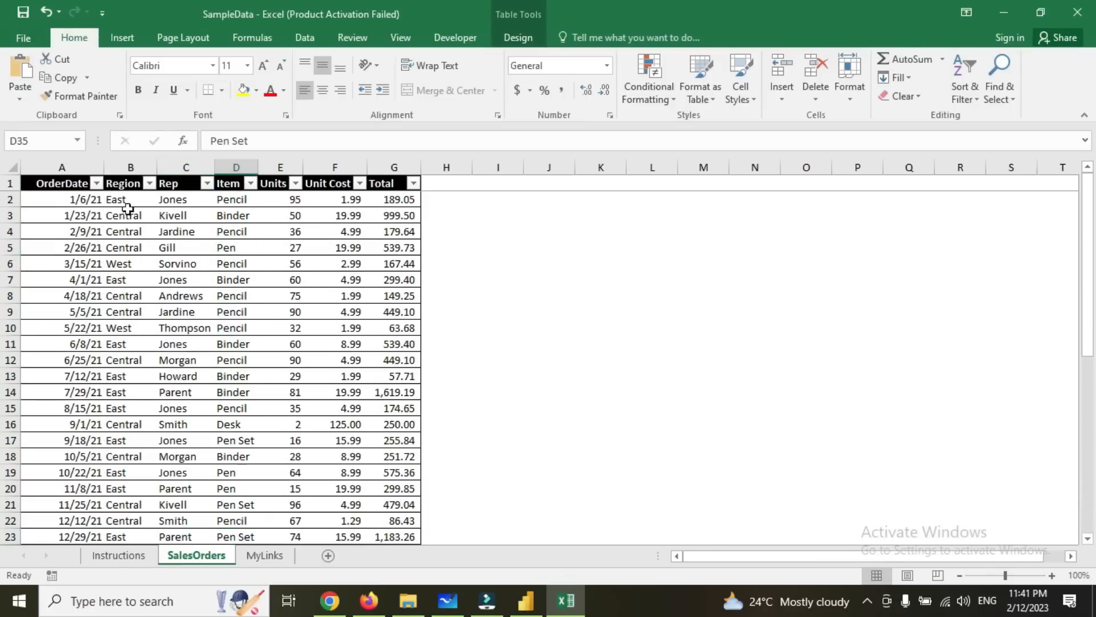
click(92, 199)
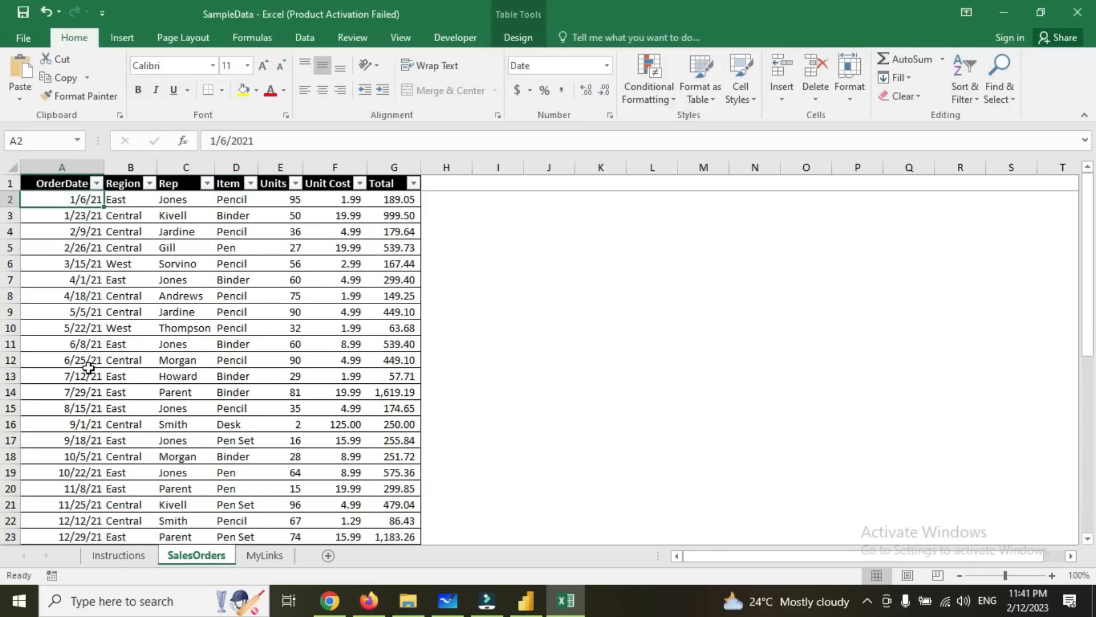
scroll(89, 378, down, 12)
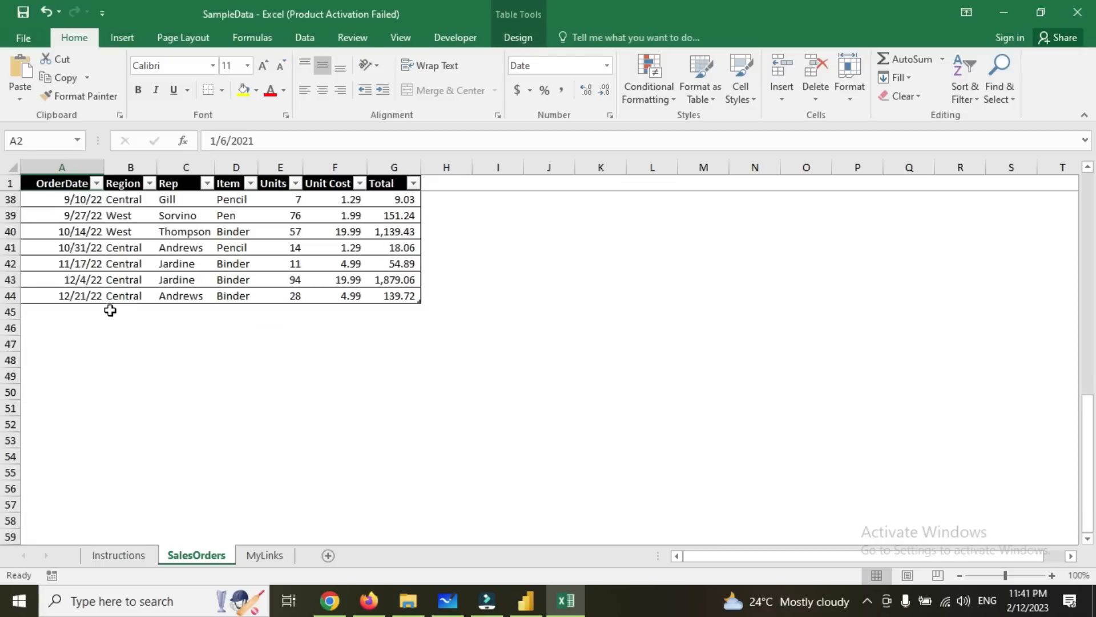
click(96, 295)
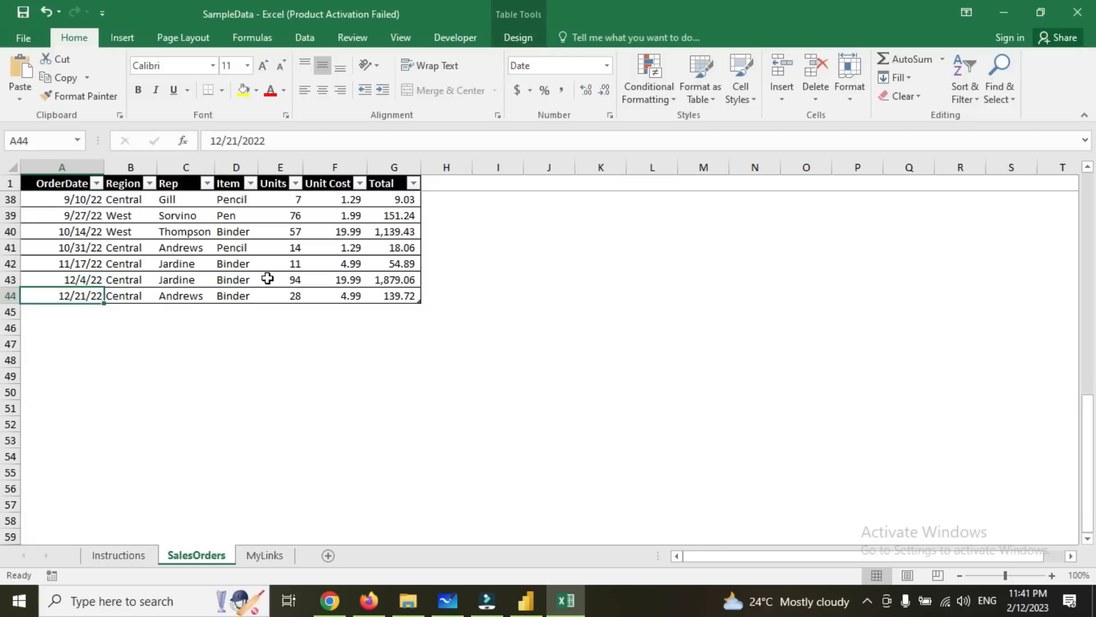
scroll(267, 278, up, 12)
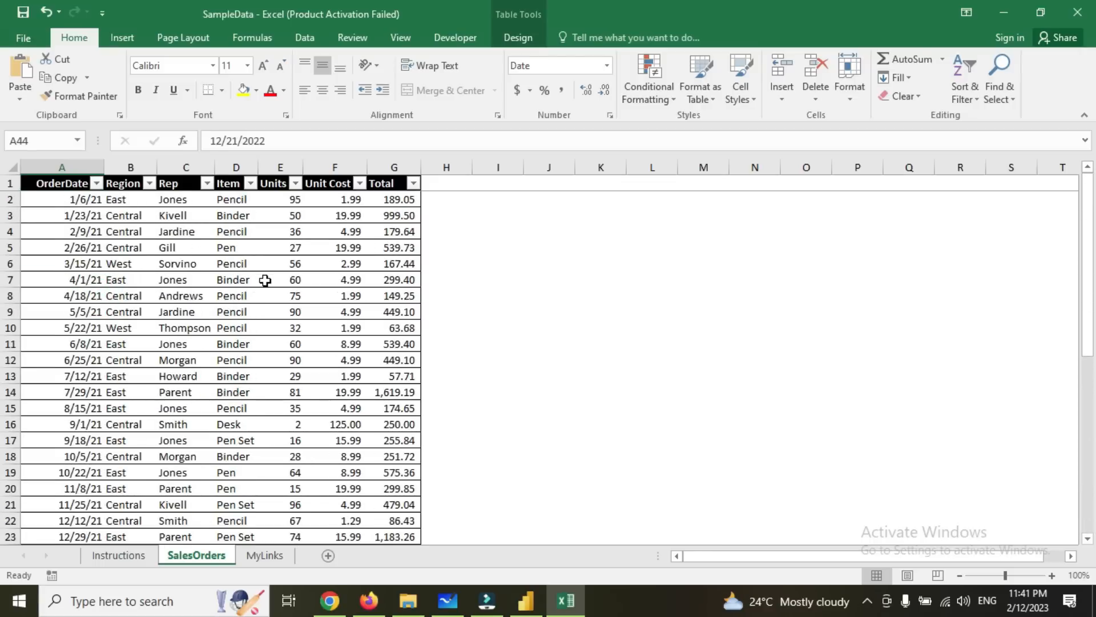
click(80, 201)
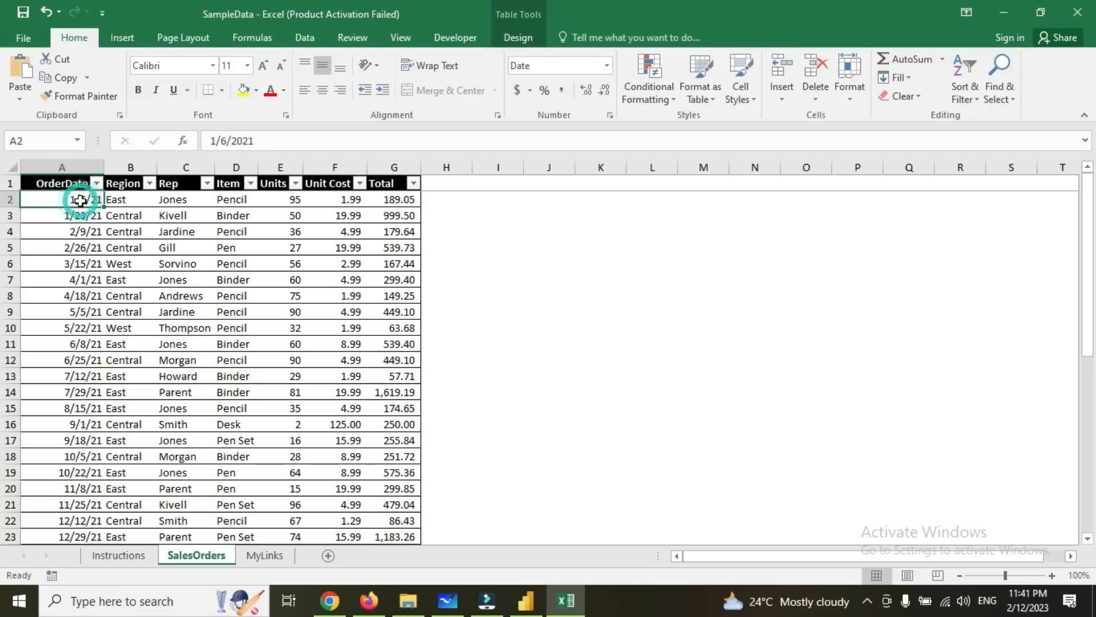
click(227, 140)
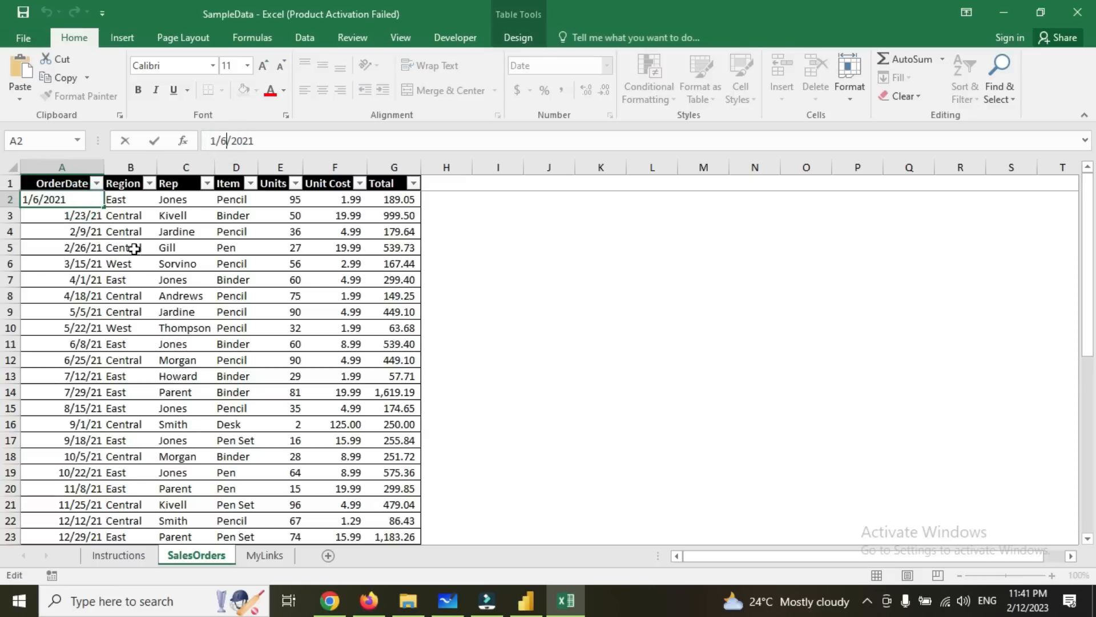
click(100, 280)
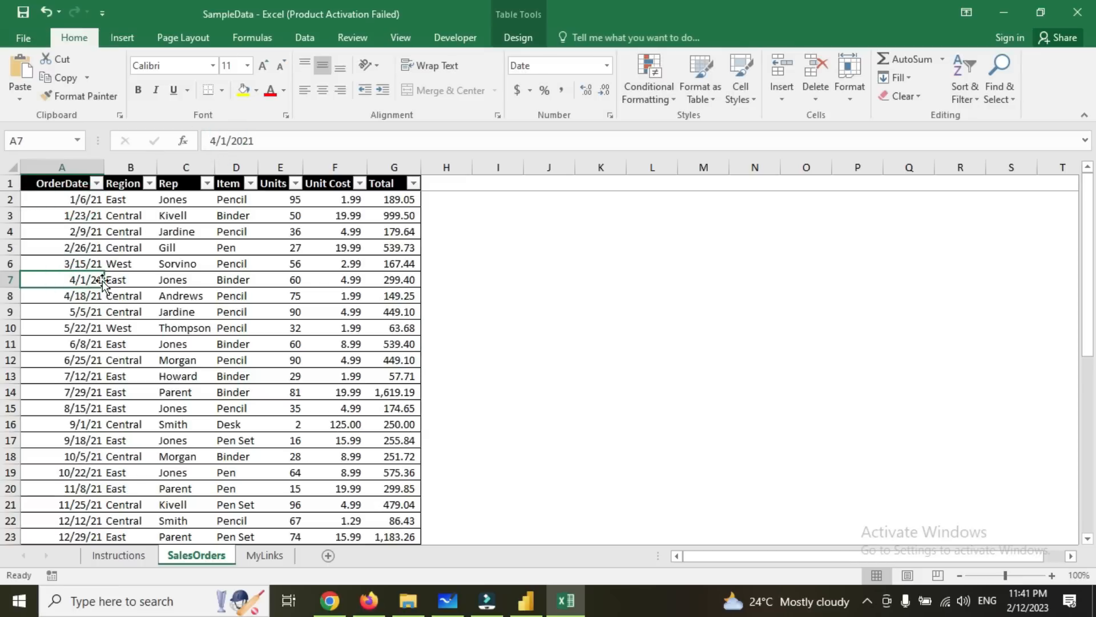
scroll(112, 371, down, 13)
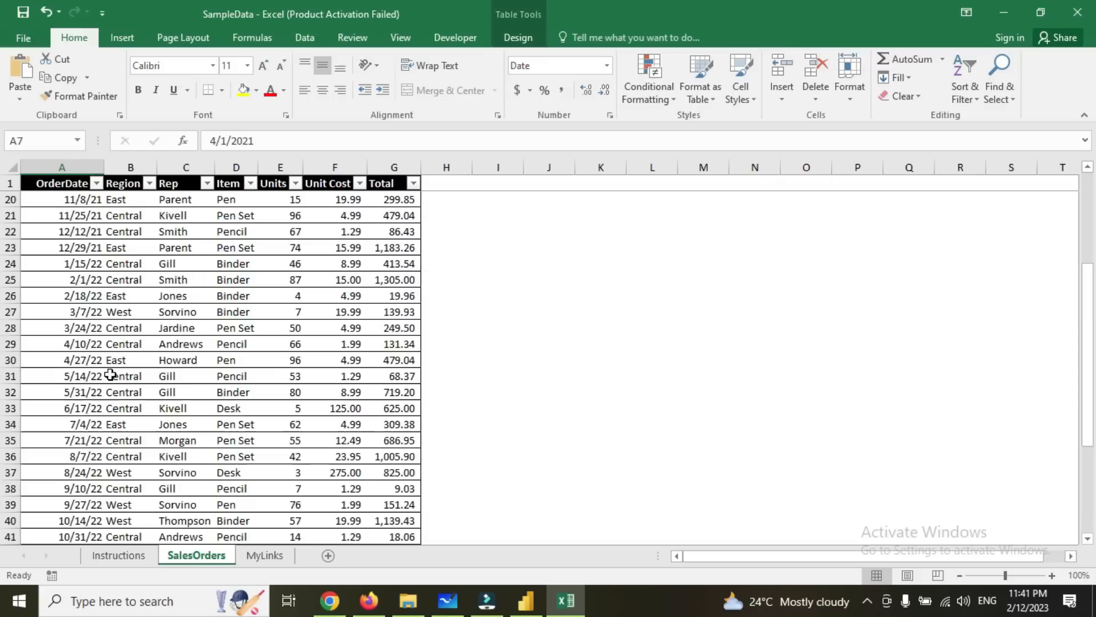
scroll(110, 374, up, 12)
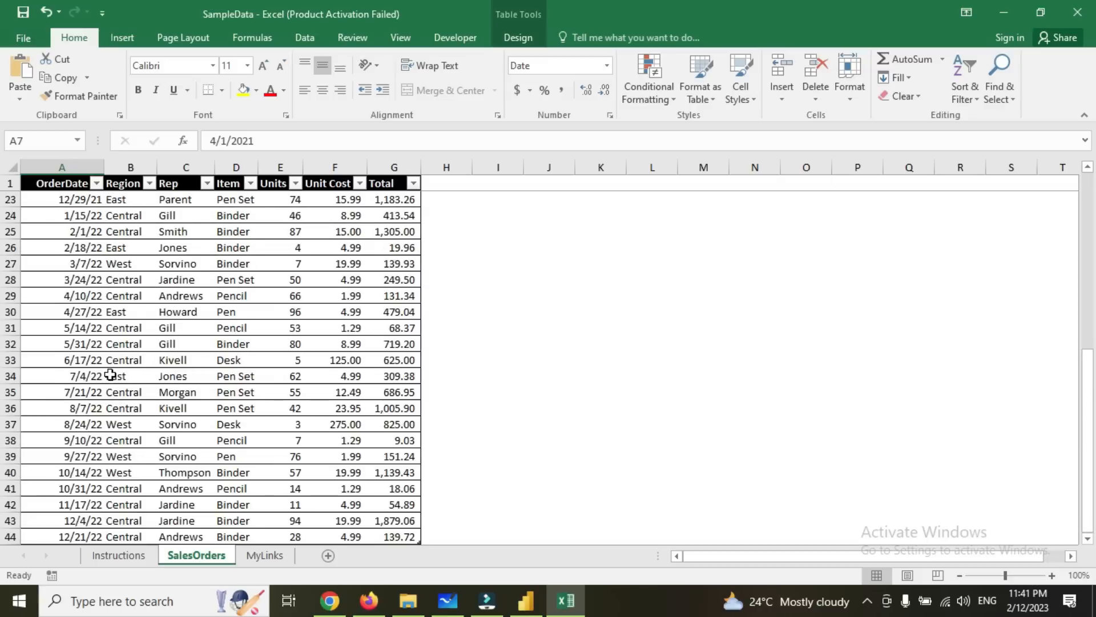
Review the Region, Rep, Item, Units and Unit Cost columns of the SalesOrders table one by one.
click(132, 165)
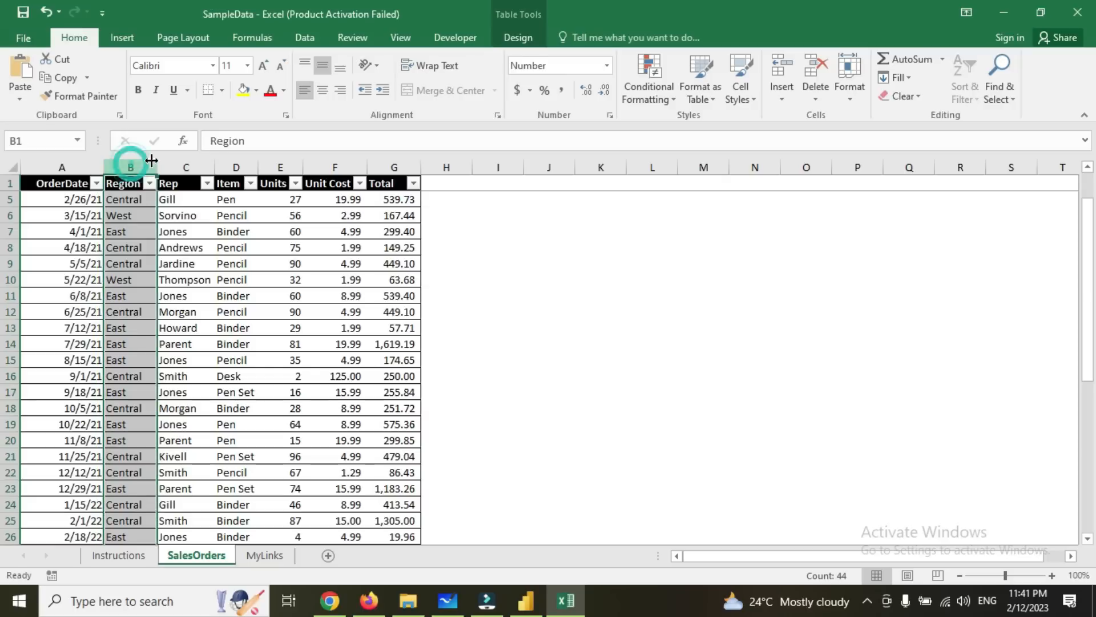
click(171, 166)
click(235, 166)
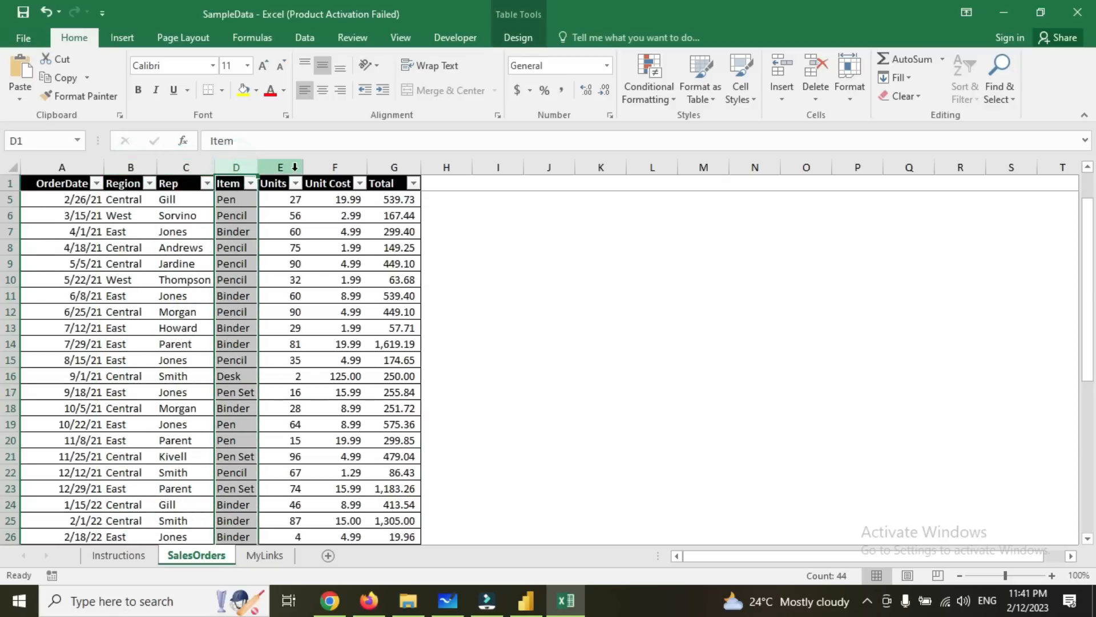
click(280, 166)
click(331, 166)
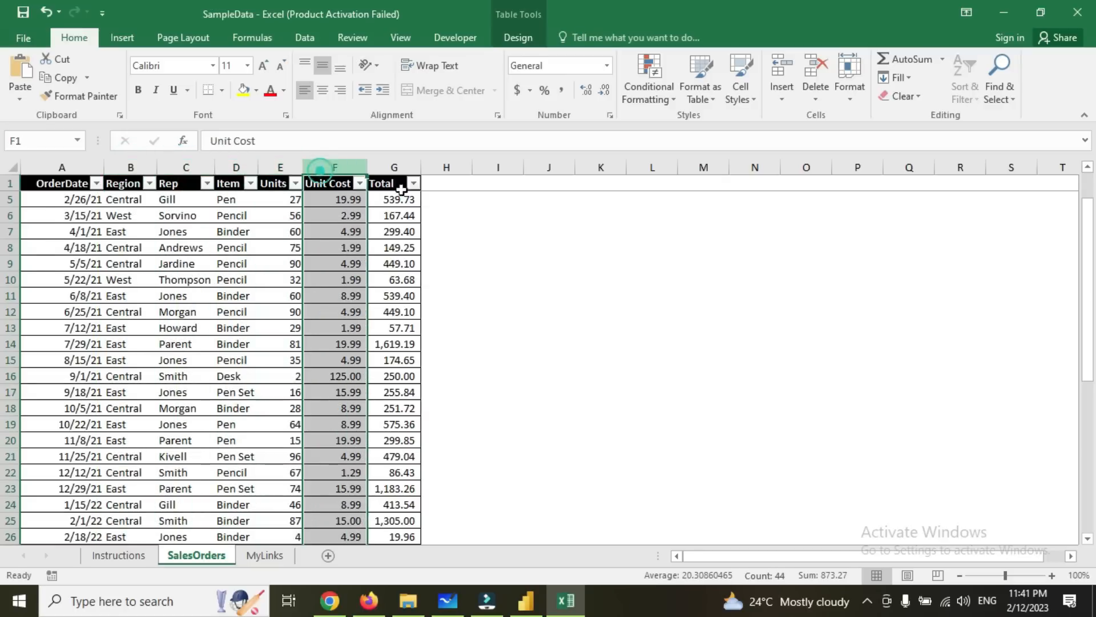
Switch to the report in Power BI Desktop and set the Order Date slicer's start date to 1/1/2022.
click(526, 600)
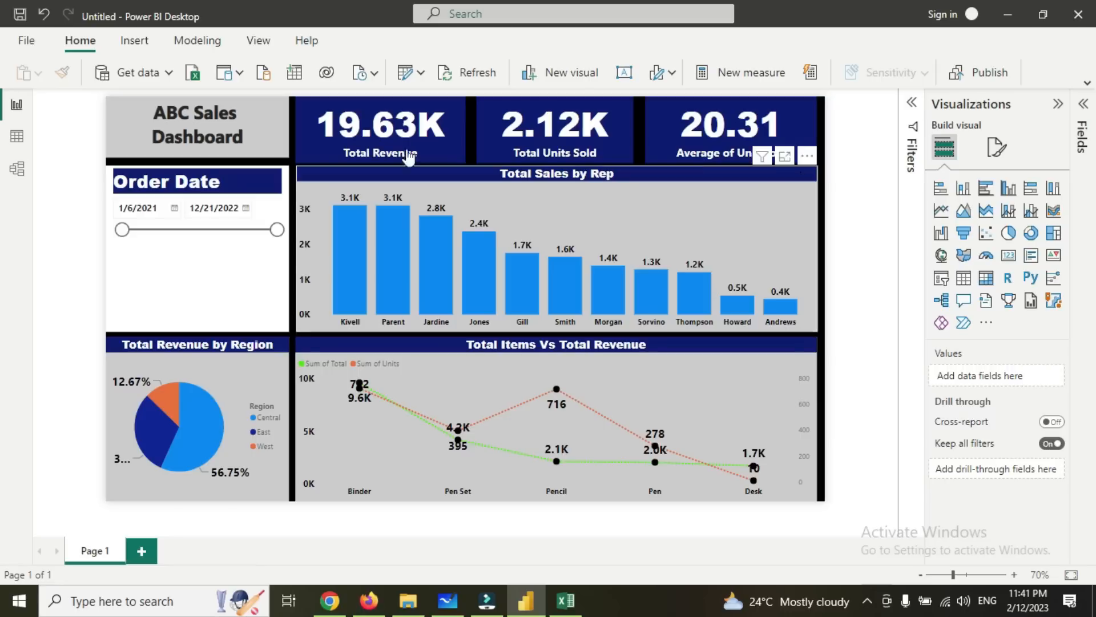
click(131, 209)
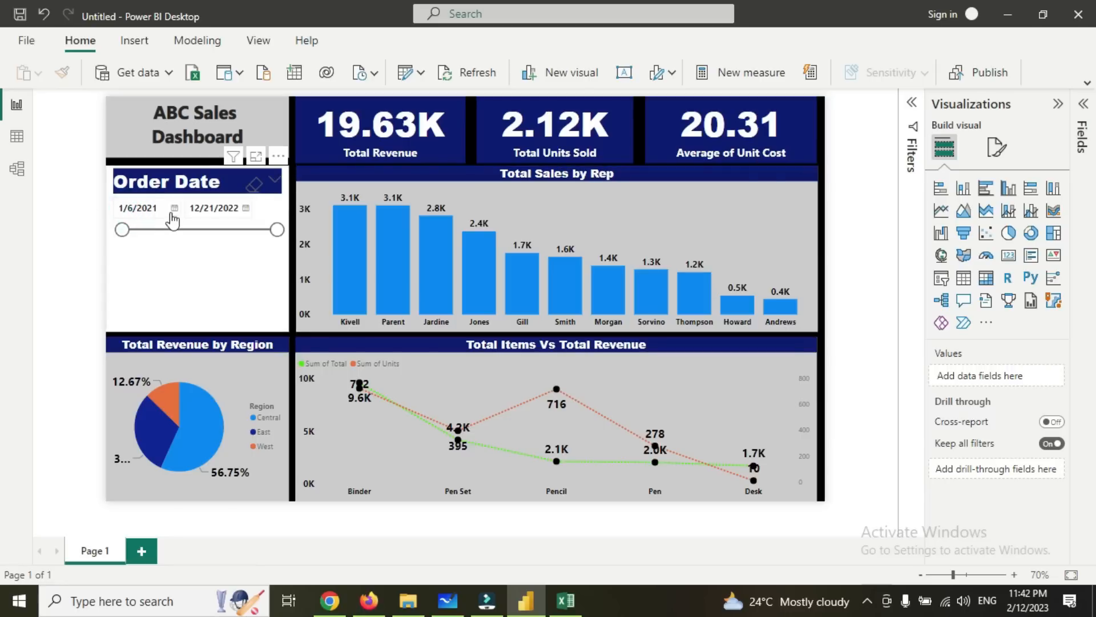
click(173, 209)
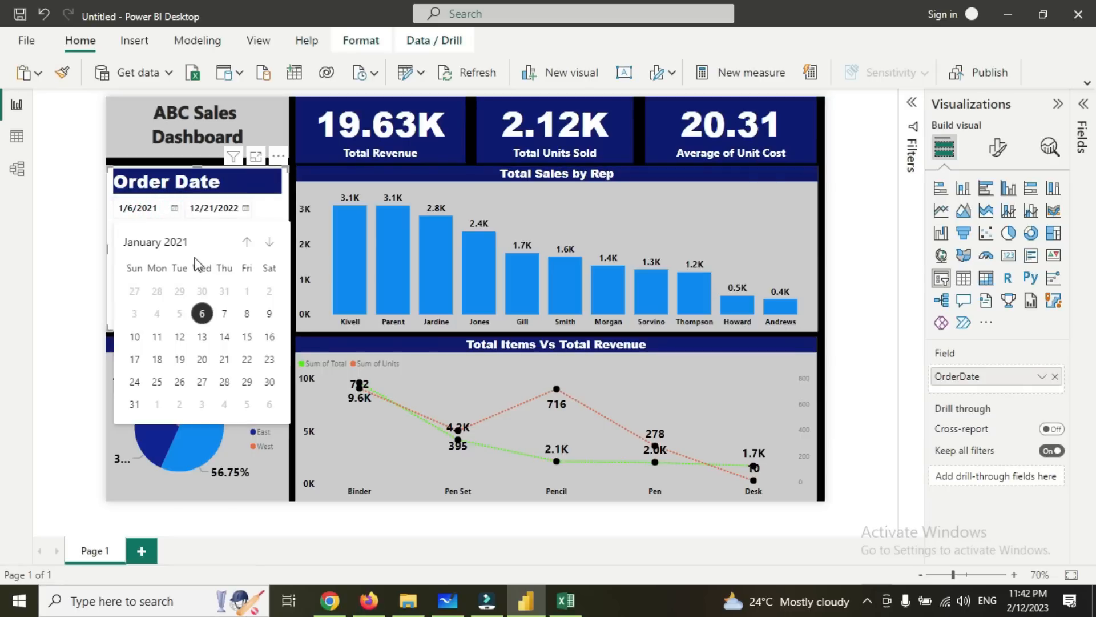
click(247, 242)
click(267, 242)
click(267, 242)
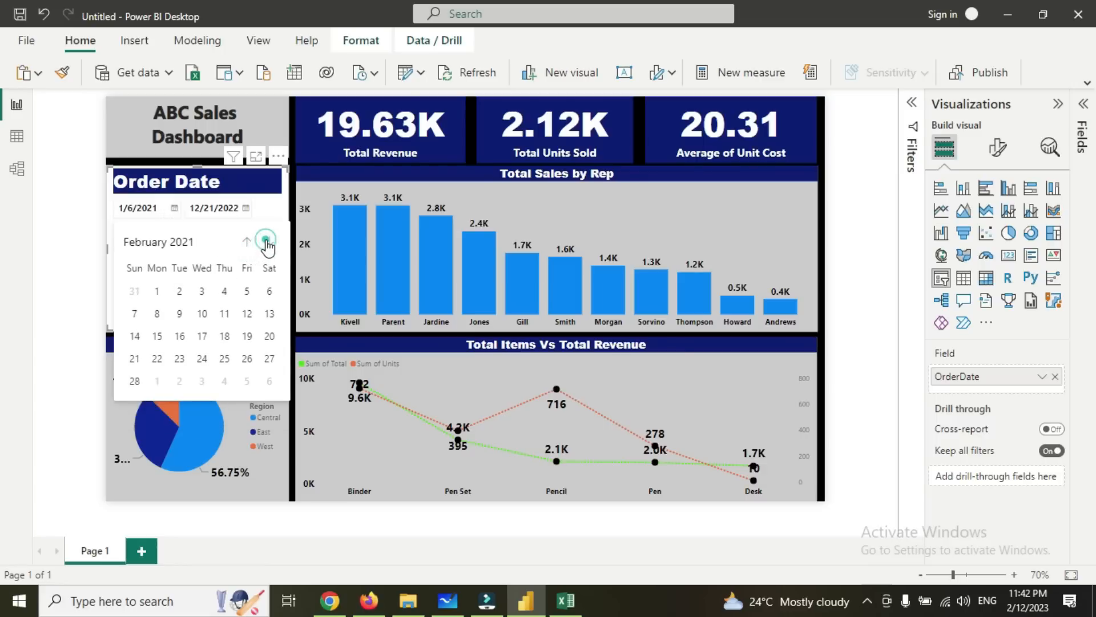
click(267, 242)
click(268, 242)
click(267, 242)
click(267, 242)
click(267, 242)
click(267, 242)
click(266, 242)
click(265, 242)
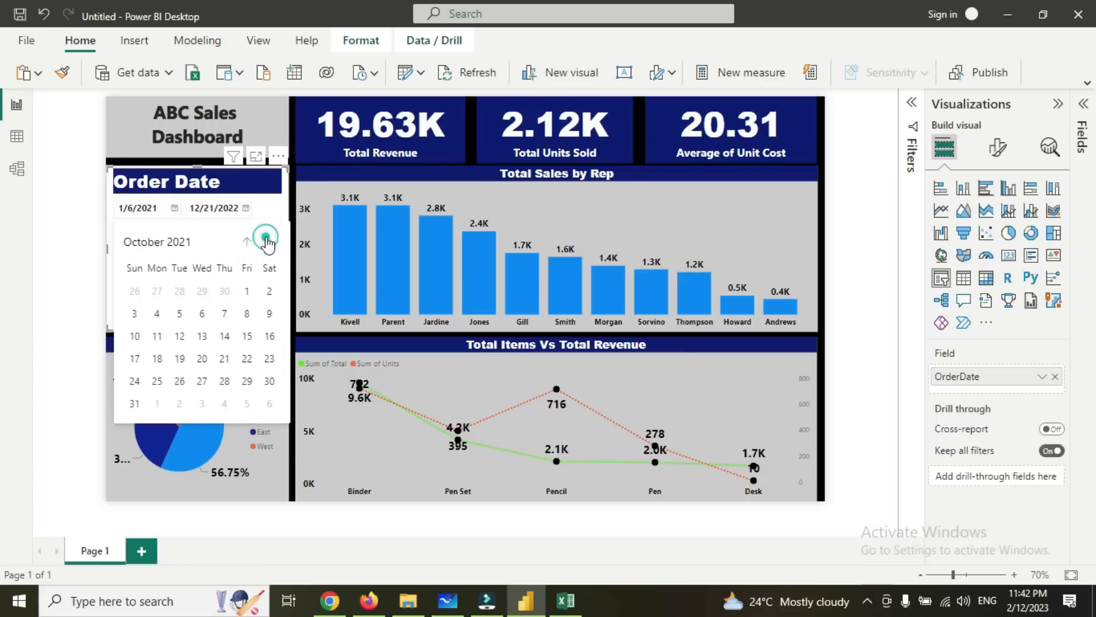
click(266, 242)
click(265, 242)
click(264, 241)
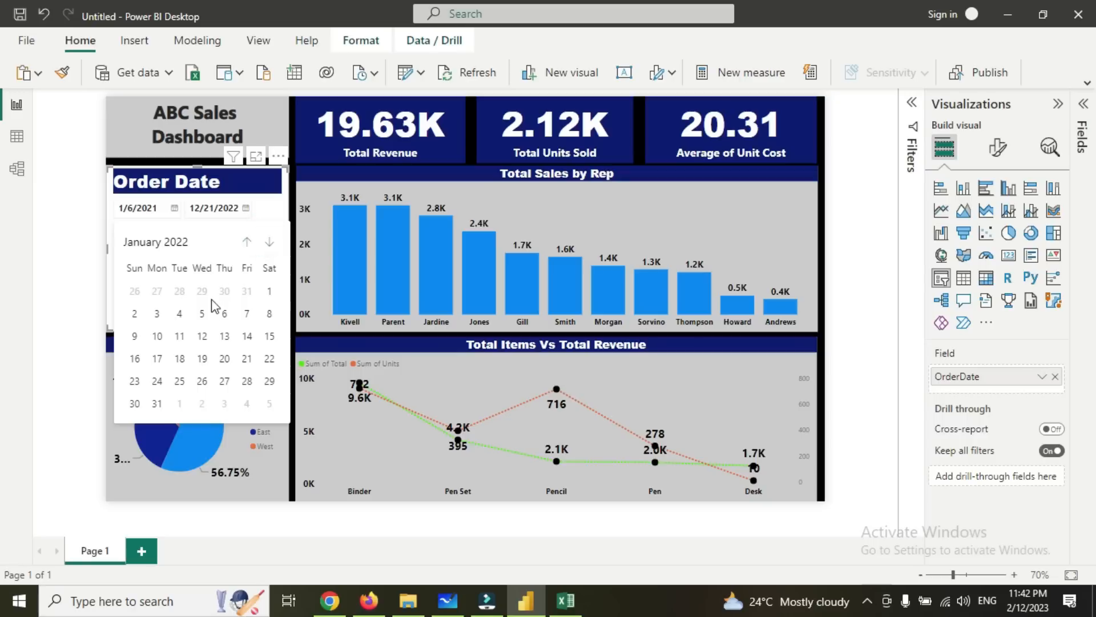
click(266, 290)
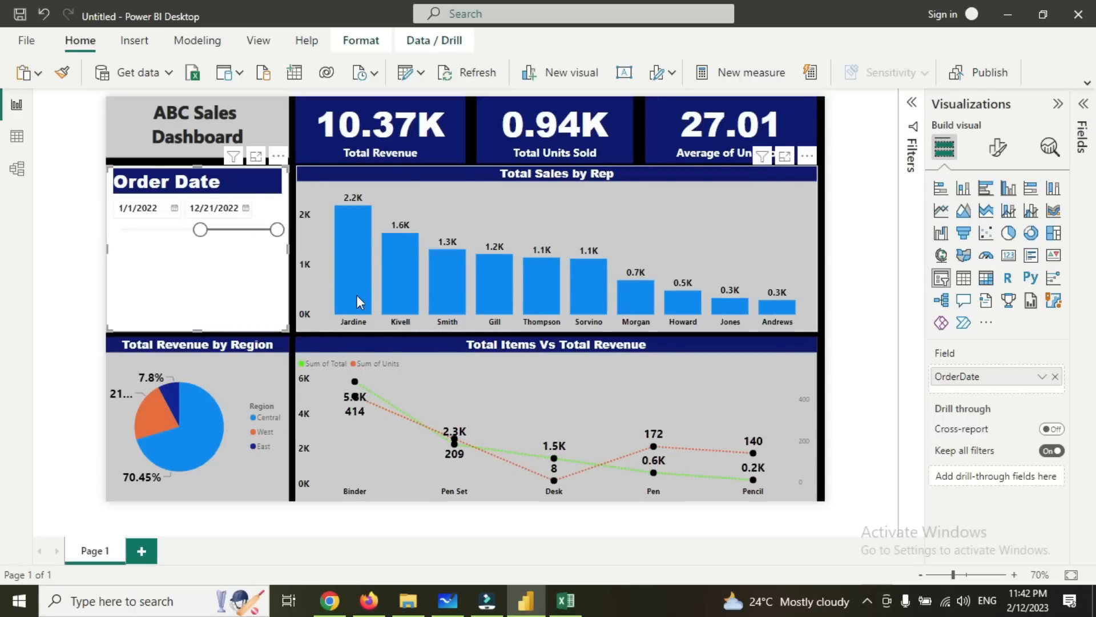
Review the filtered sales by rep, revenue by region and items charts, and clear the Order Date slicer's selection.
mouse_move(354, 212)
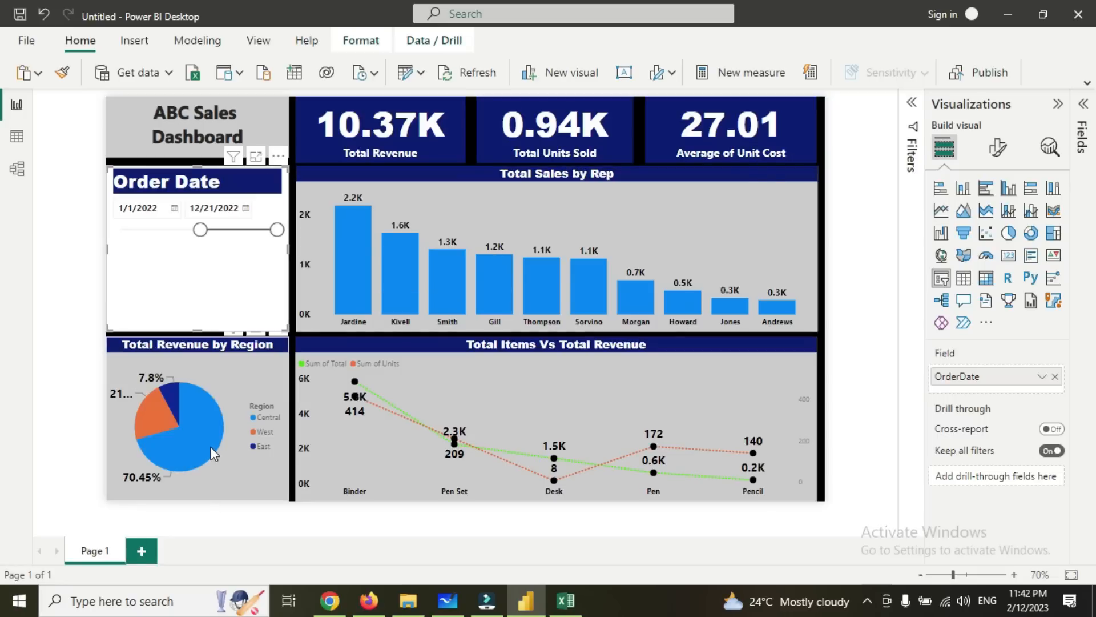
mouse_move(211, 446)
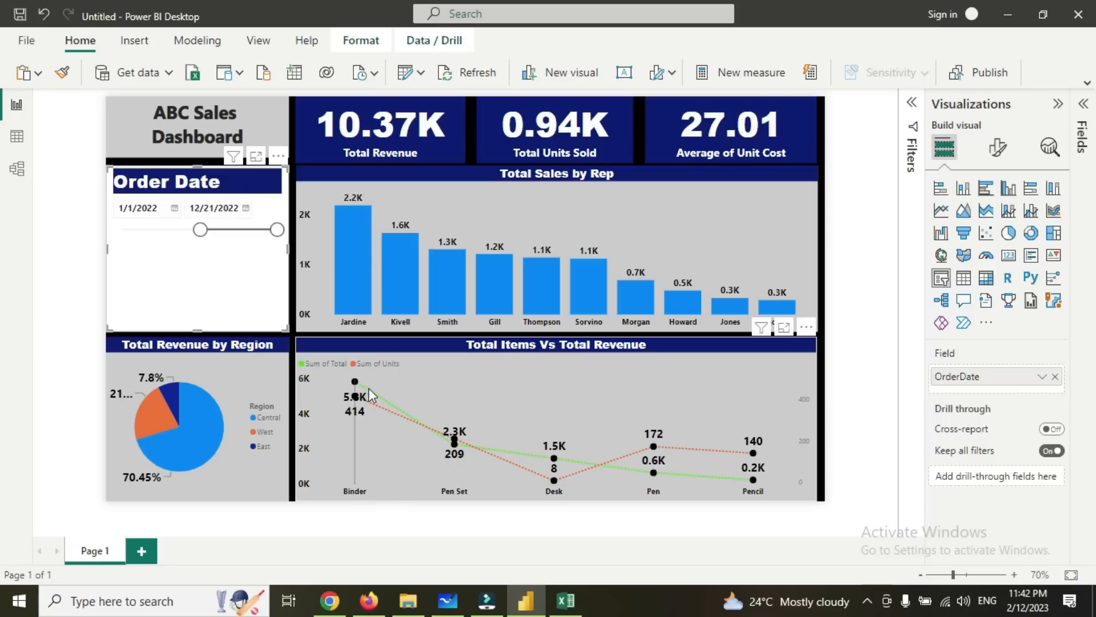
mouse_move(353, 383)
mouse_move(510, 435)
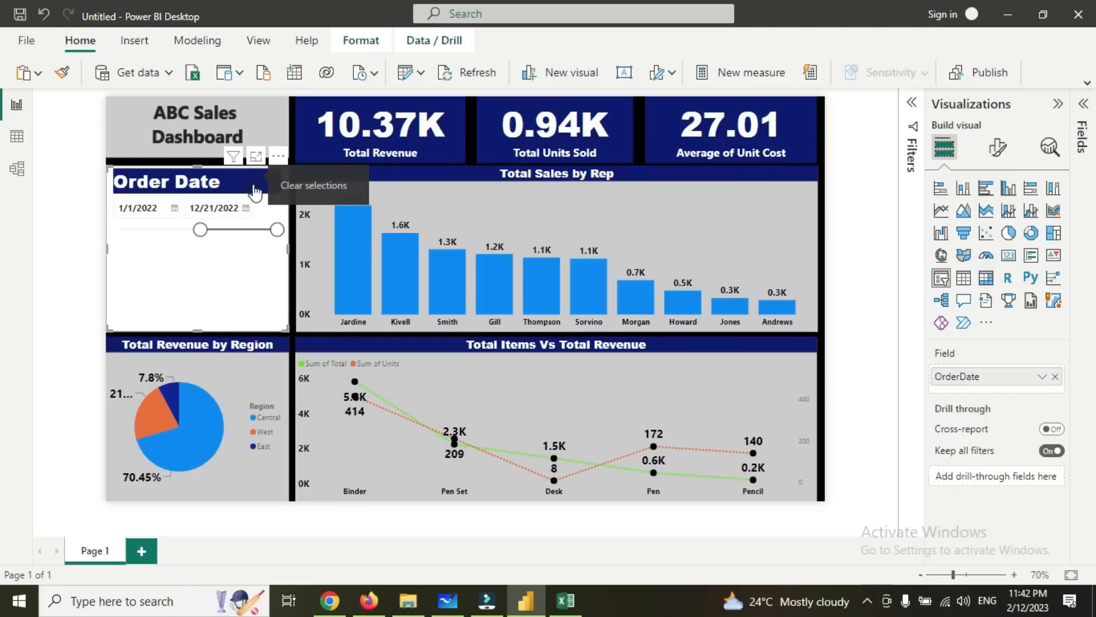
click(254, 192)
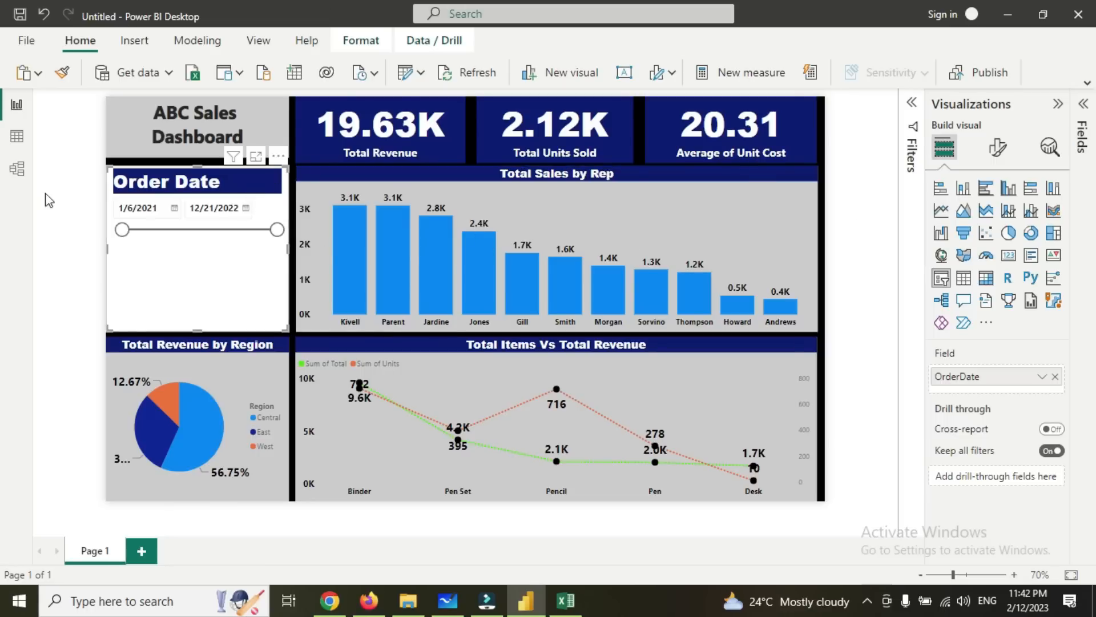
Collapse the Visualizations pane and deselect the Order Date slicer to present the whole dashboard.
click(1058, 103)
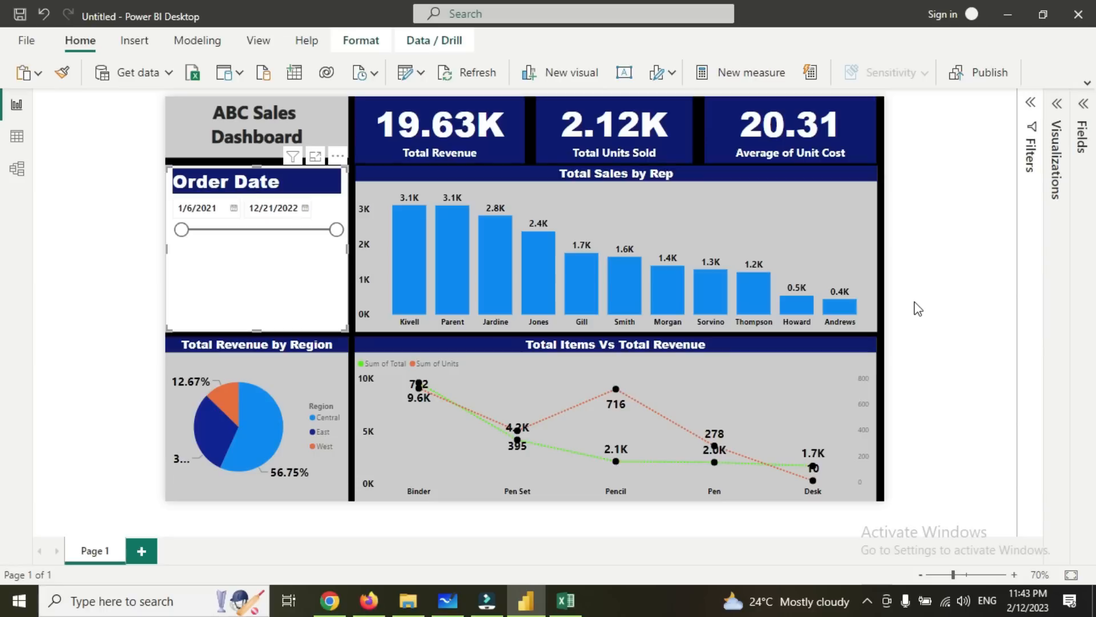
click(949, 303)
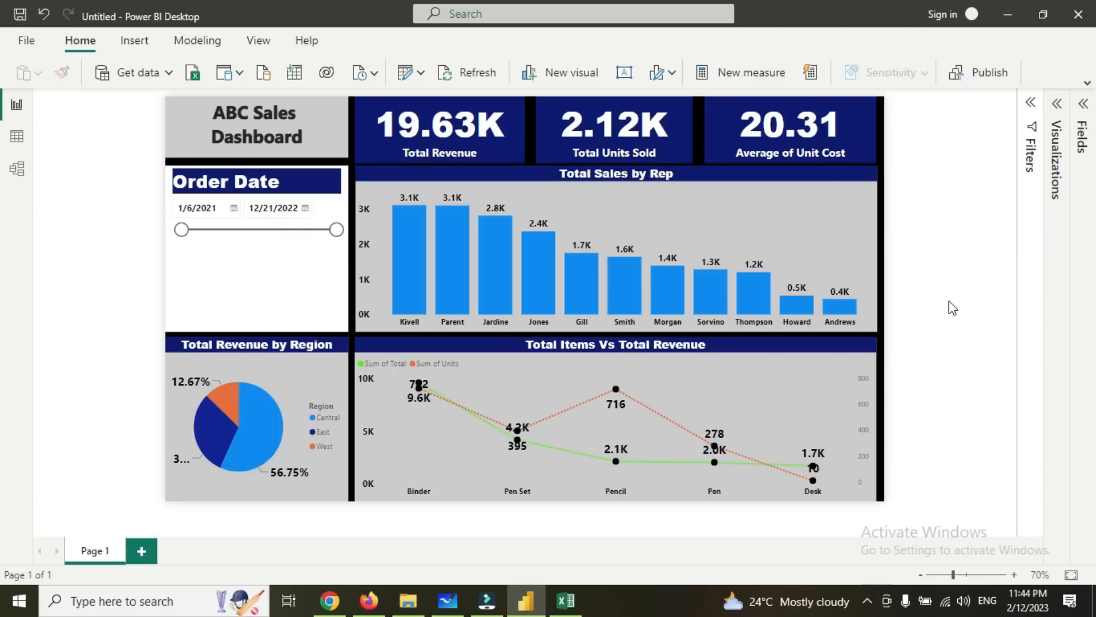
Save the report as a Power BI file named Simple Dashboard Creation in the Sample data set folder.
click(31, 38)
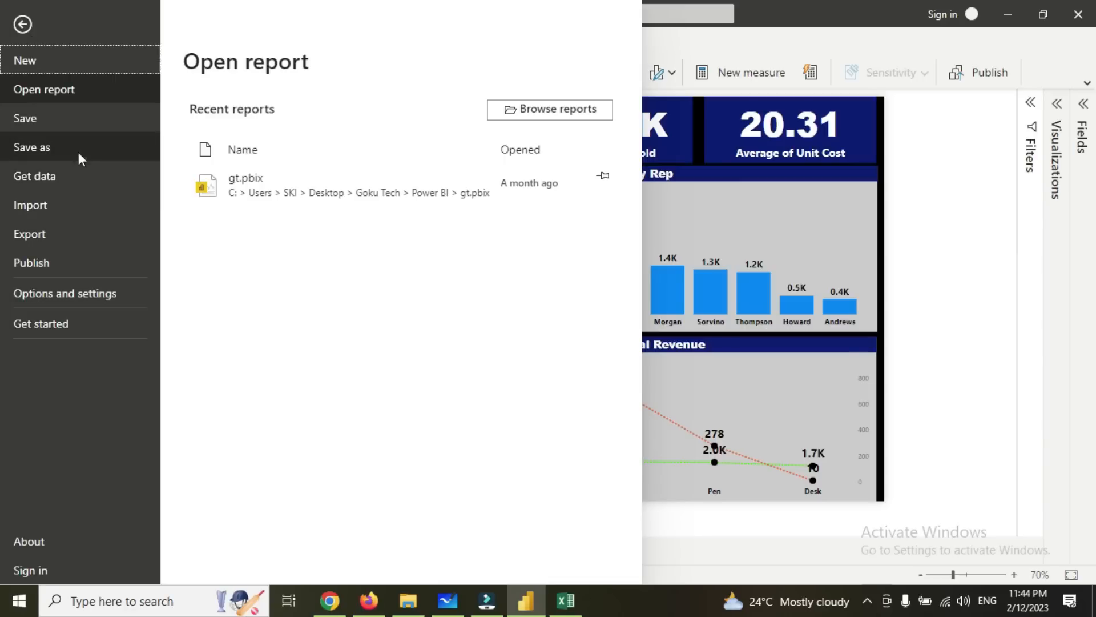
click(79, 122)
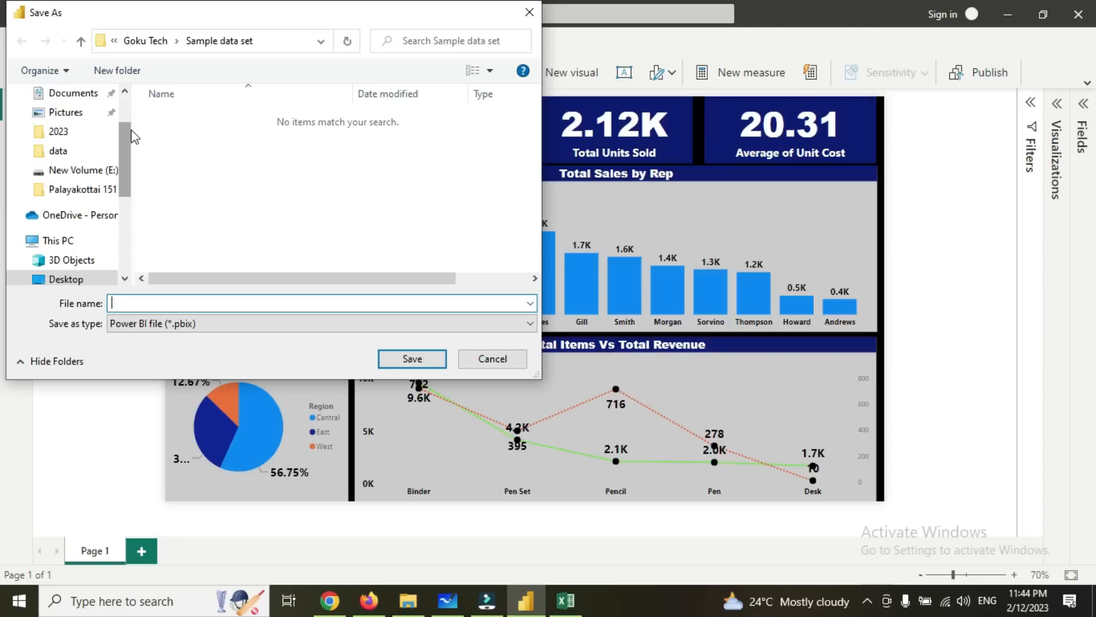
text(Simple Dashboard Creation)
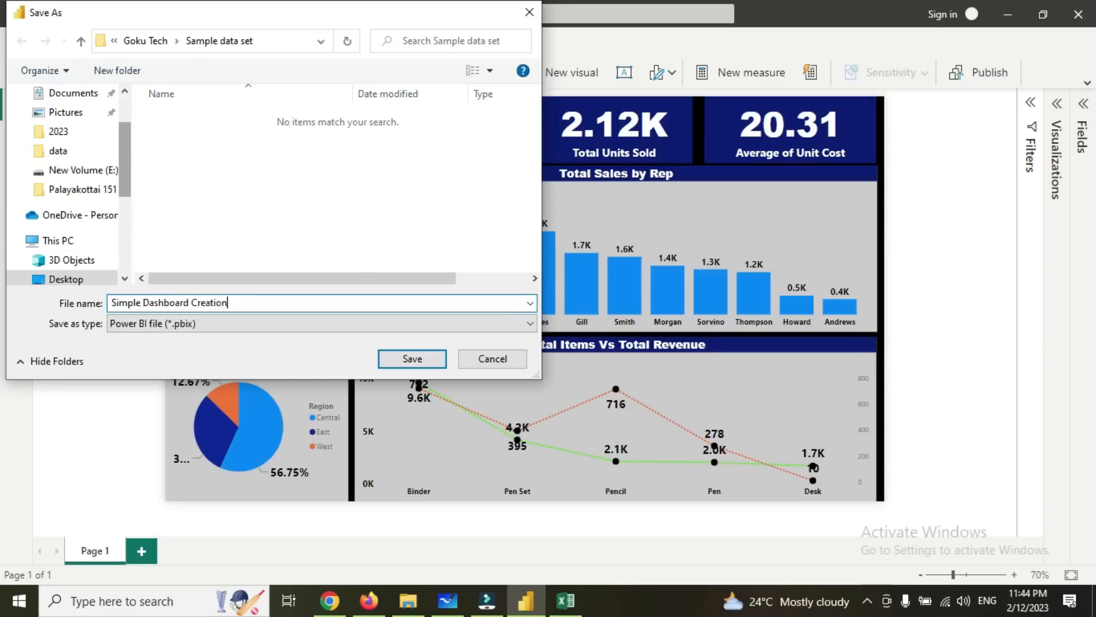
key(Return)
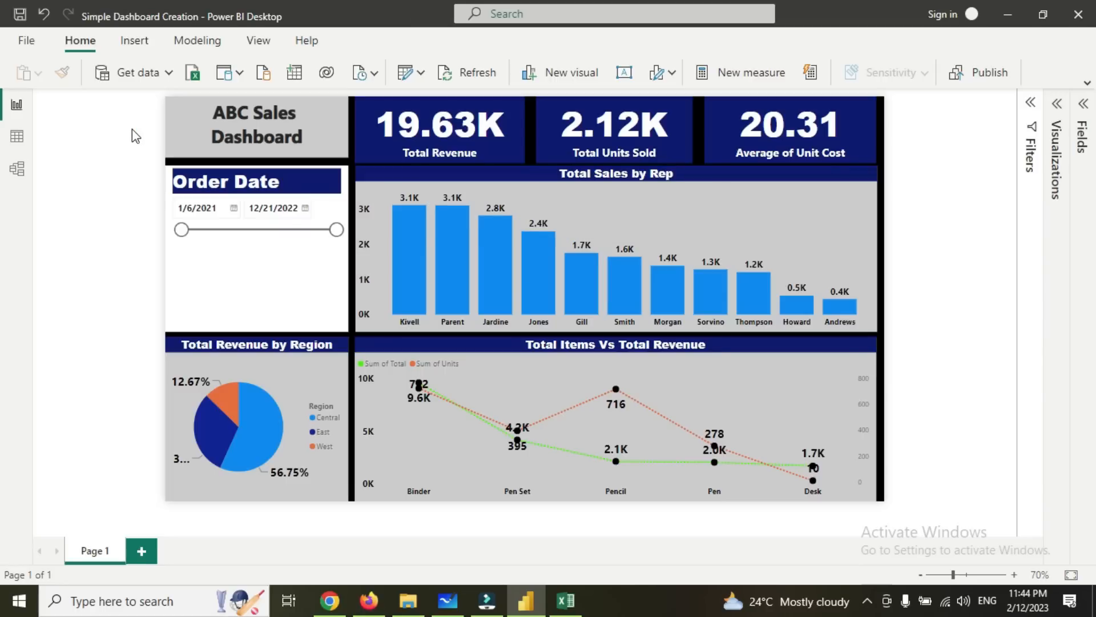
Look at the export options for the report, including the PDF export, and return to the dashboard without exporting.
click(22, 43)
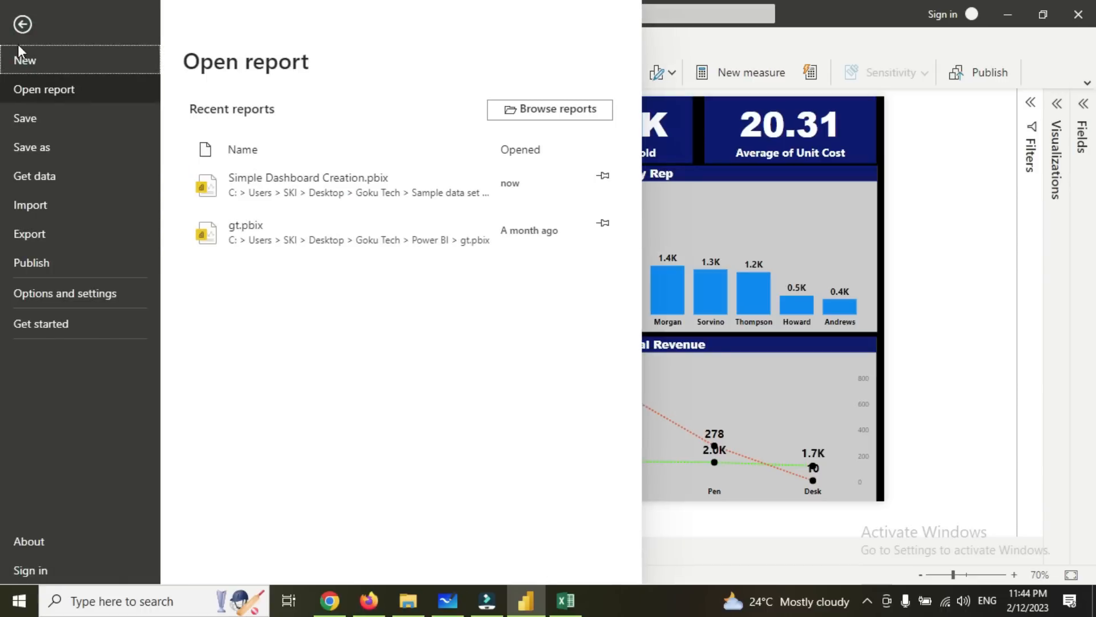
click(59, 231)
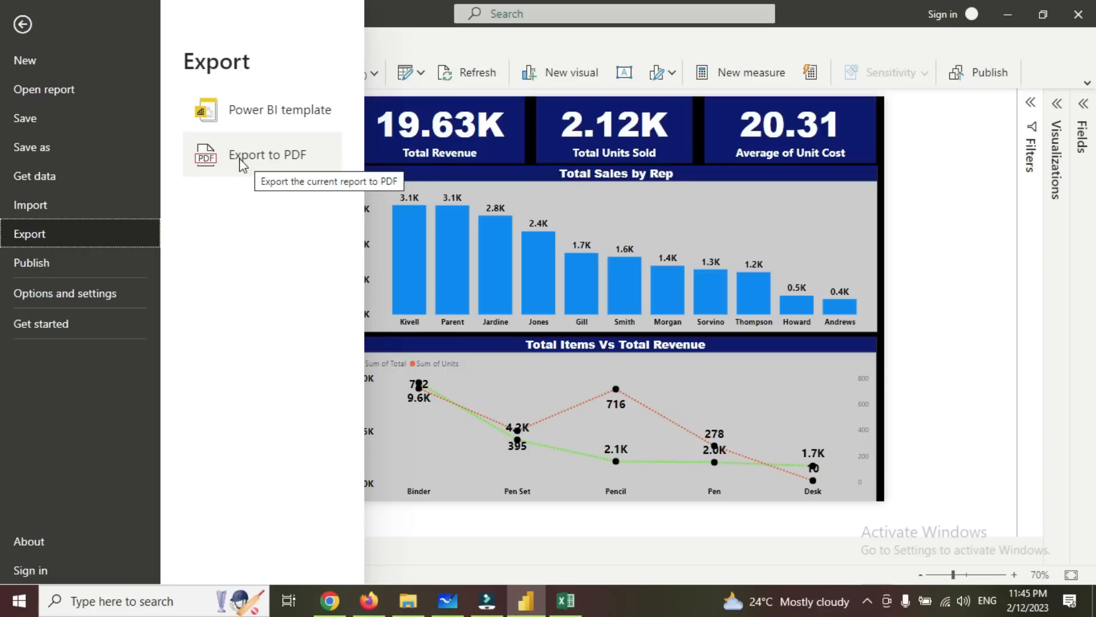
click(914, 185)
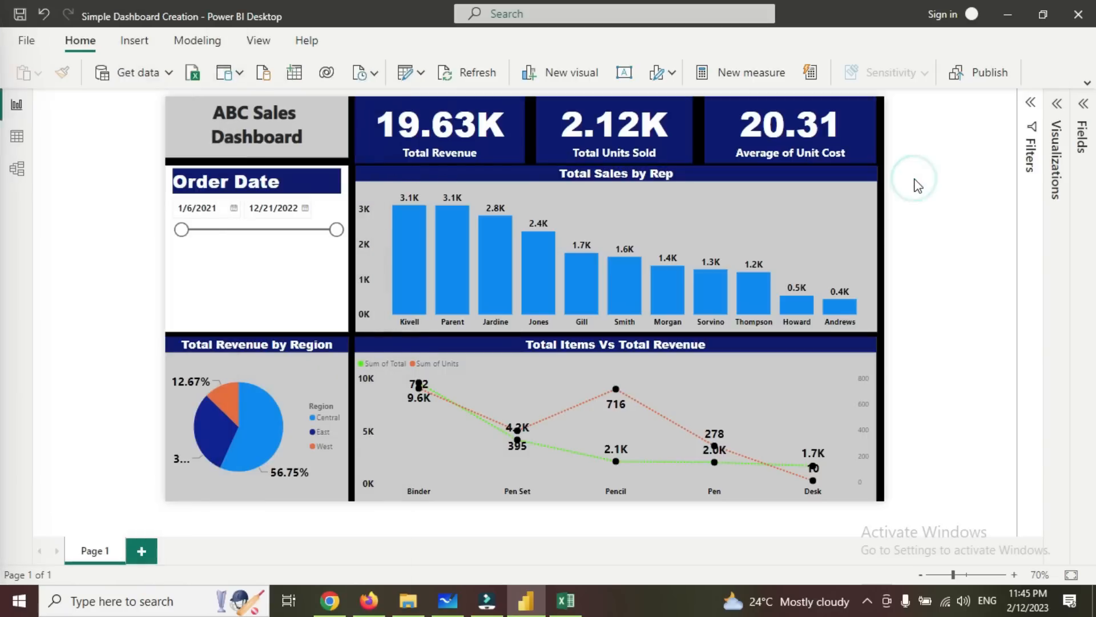